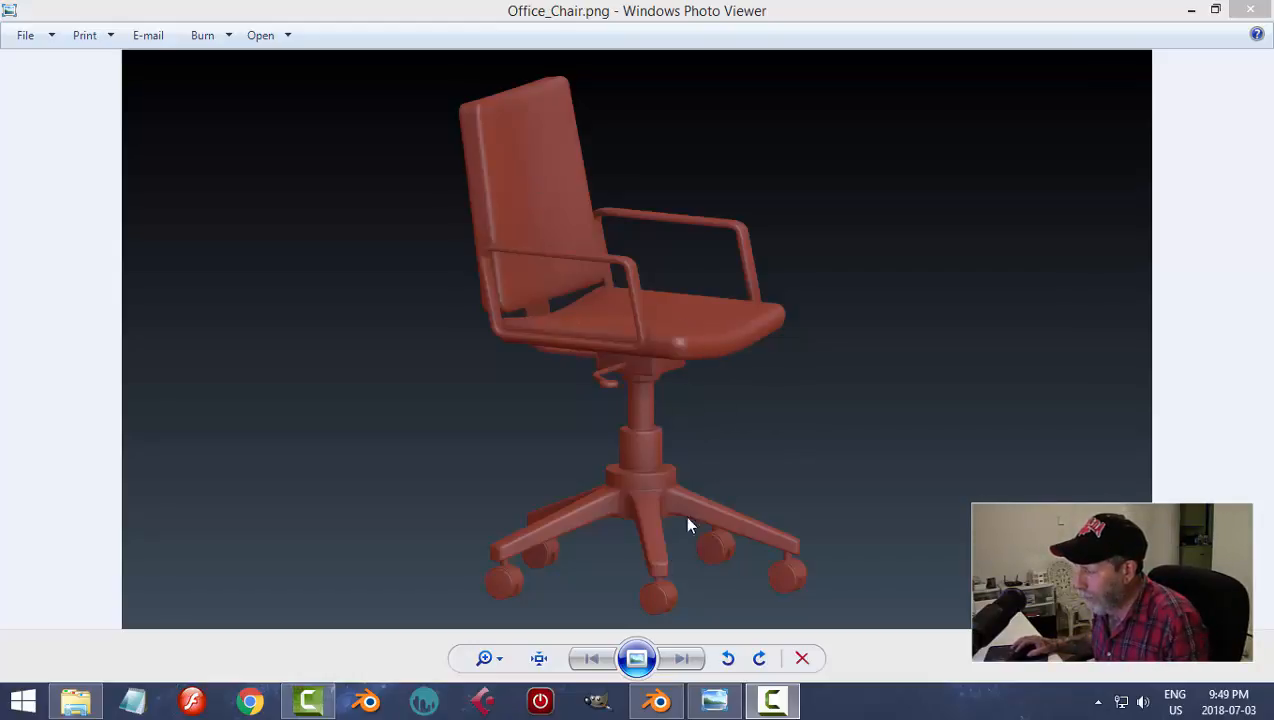
Step: Switch to Blender and delete the default cube, camera and lamp from the scene
left_click(657, 700)
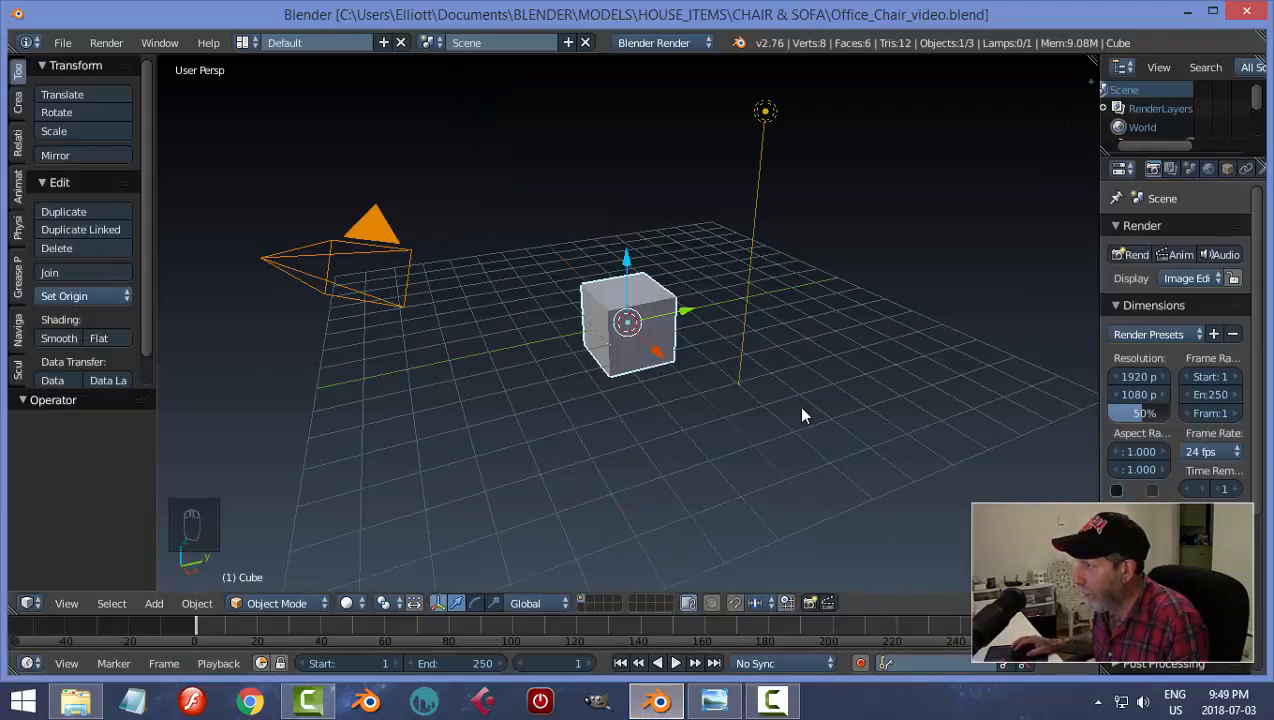
key("a")
key("a")
key("a")
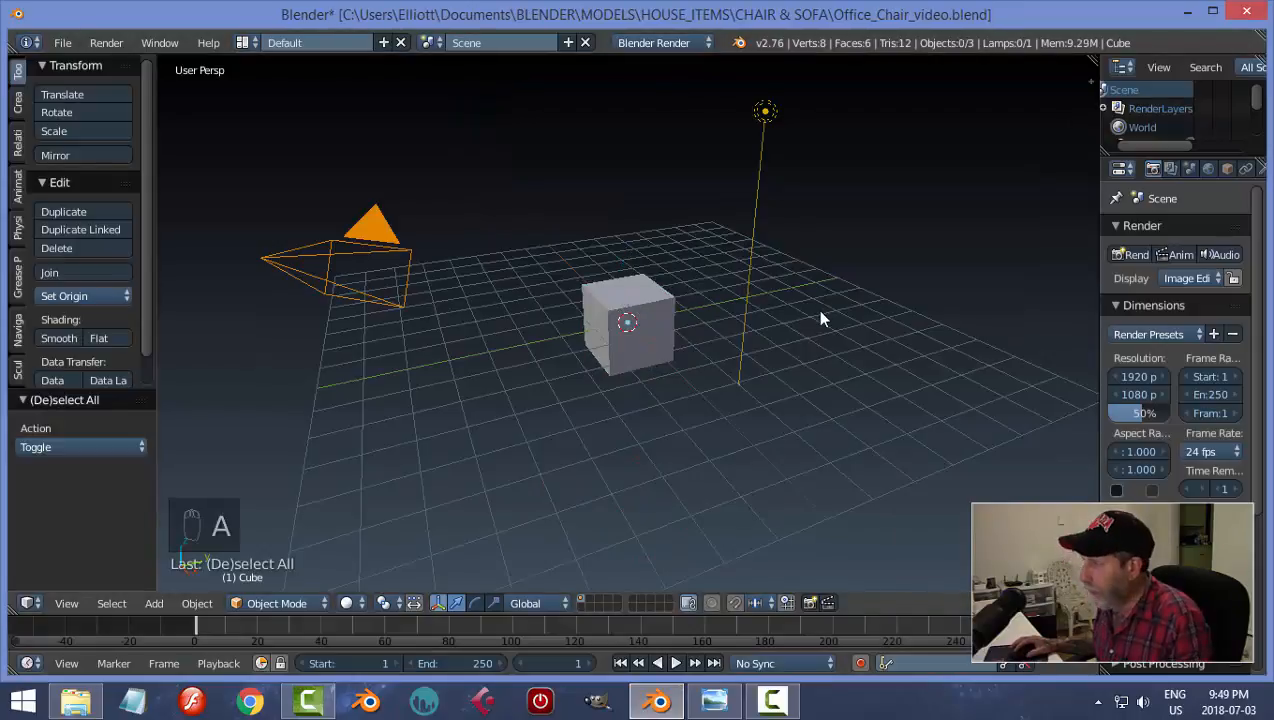
key("x")
left_click(817, 312)
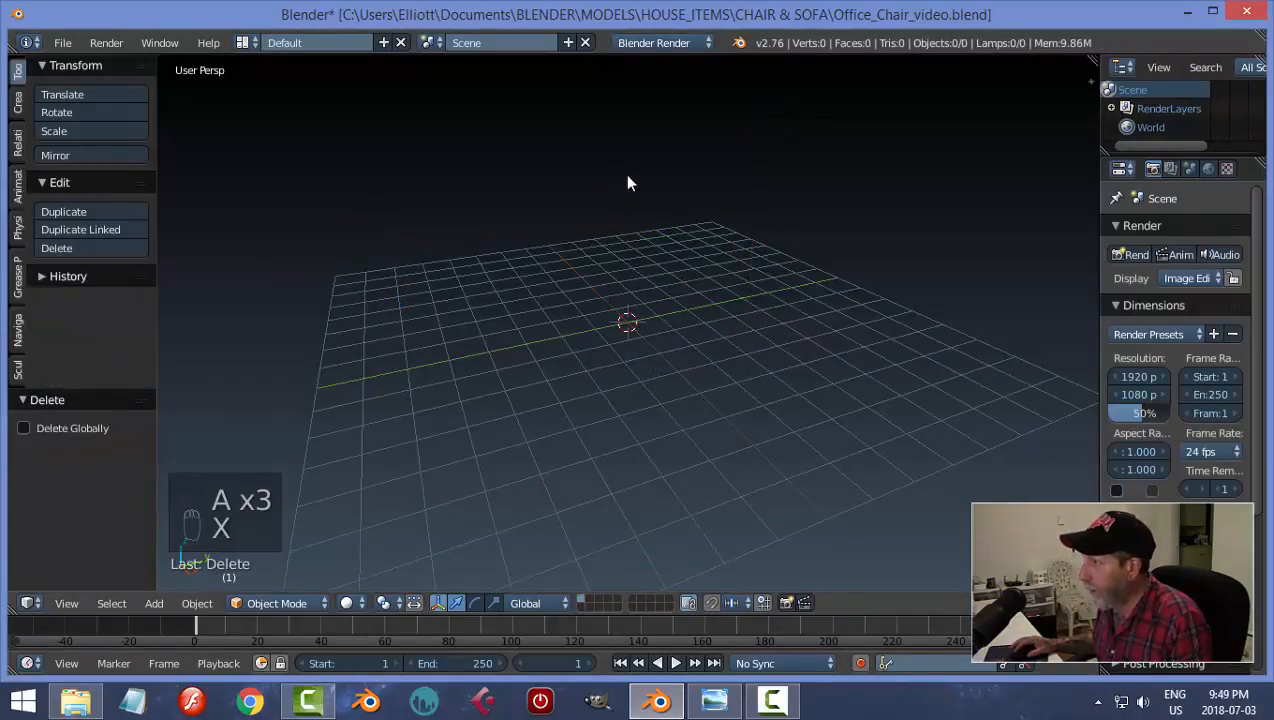
Step: Set the render engine to Cycles Render and its compute device to GPU Compute
left_click(661, 43)
left_click(661, 104)
left_click(1198, 325)
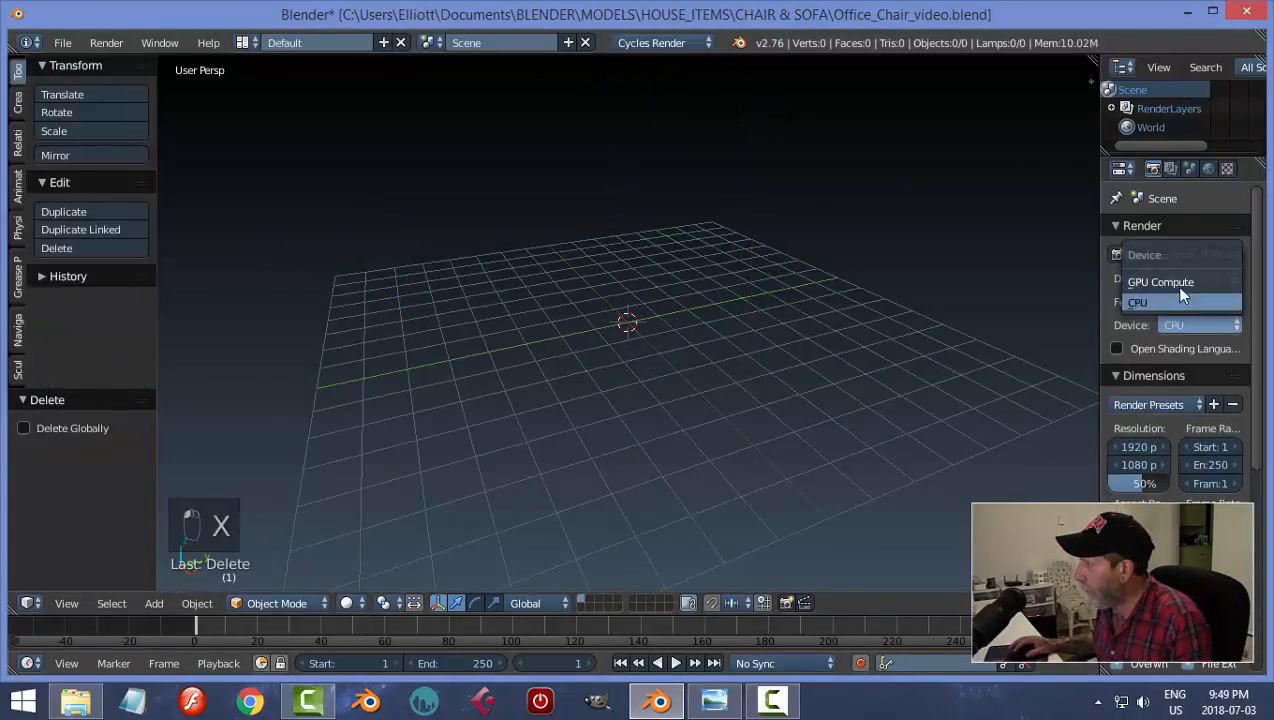
left_click(1195, 280)
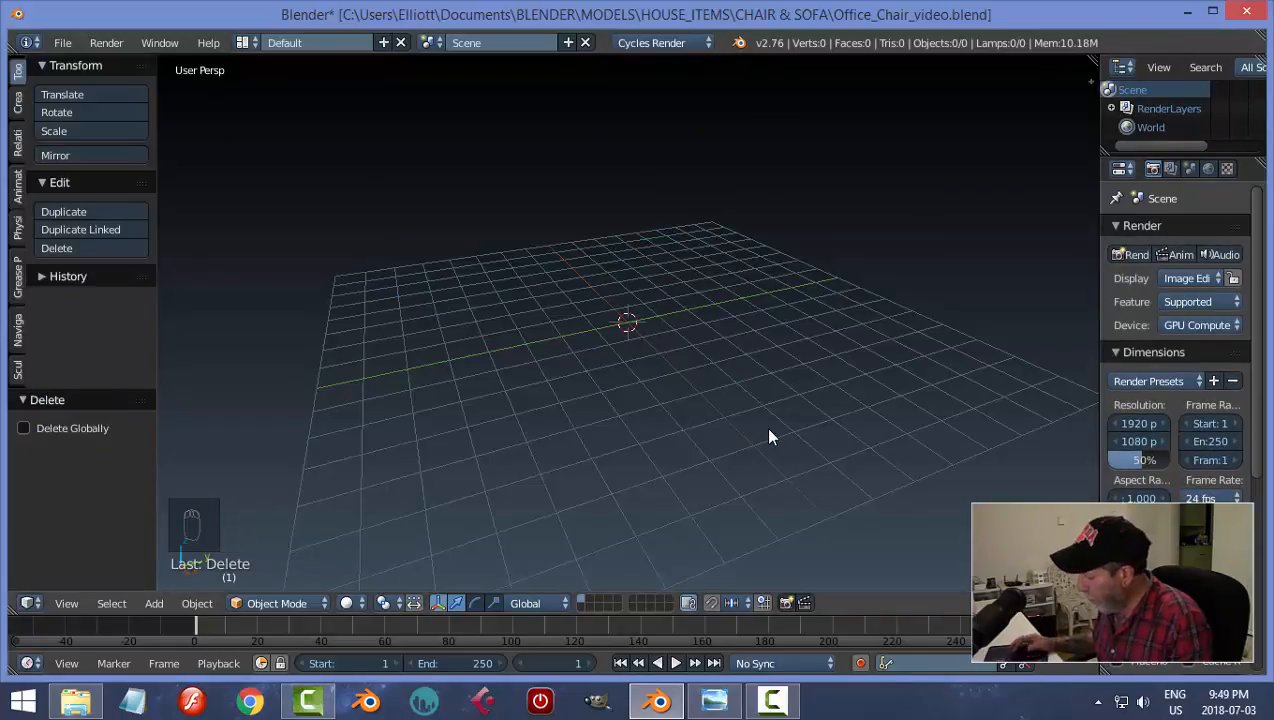
Step: Add a plane mesh at the origin in the top orthographic view
key("KP_7")
key("KP_5")
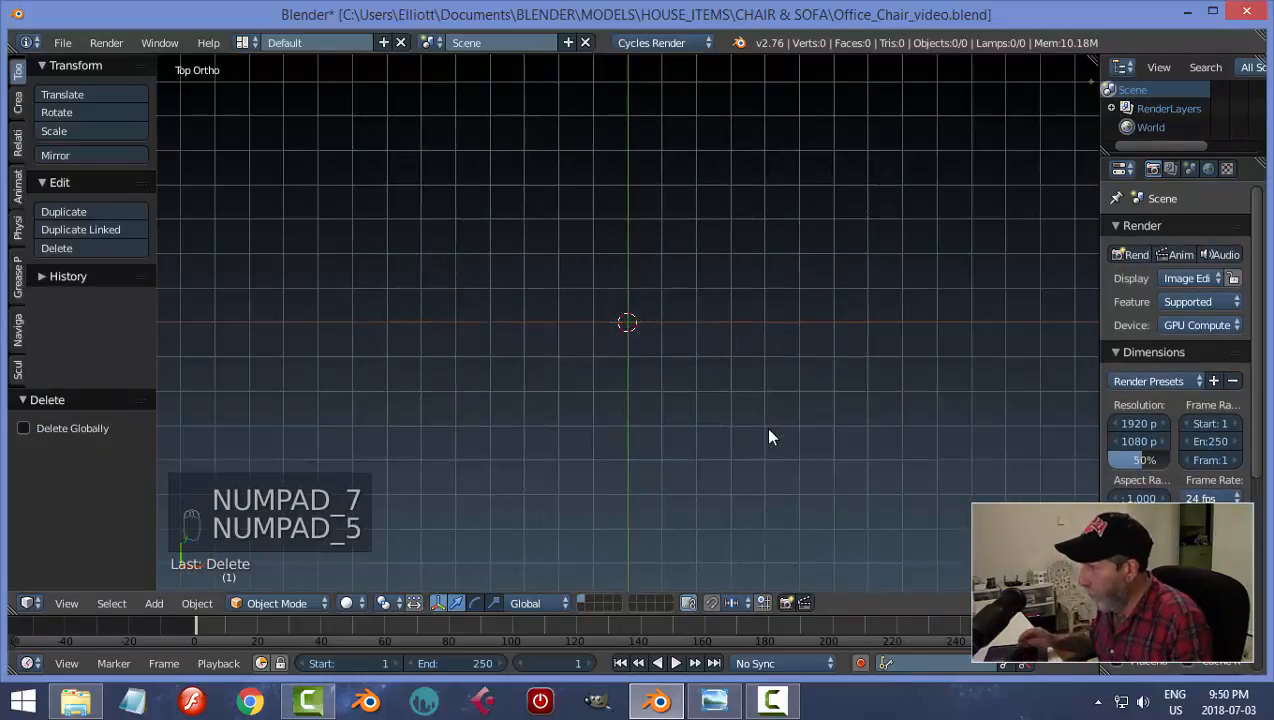
key("shift+a")
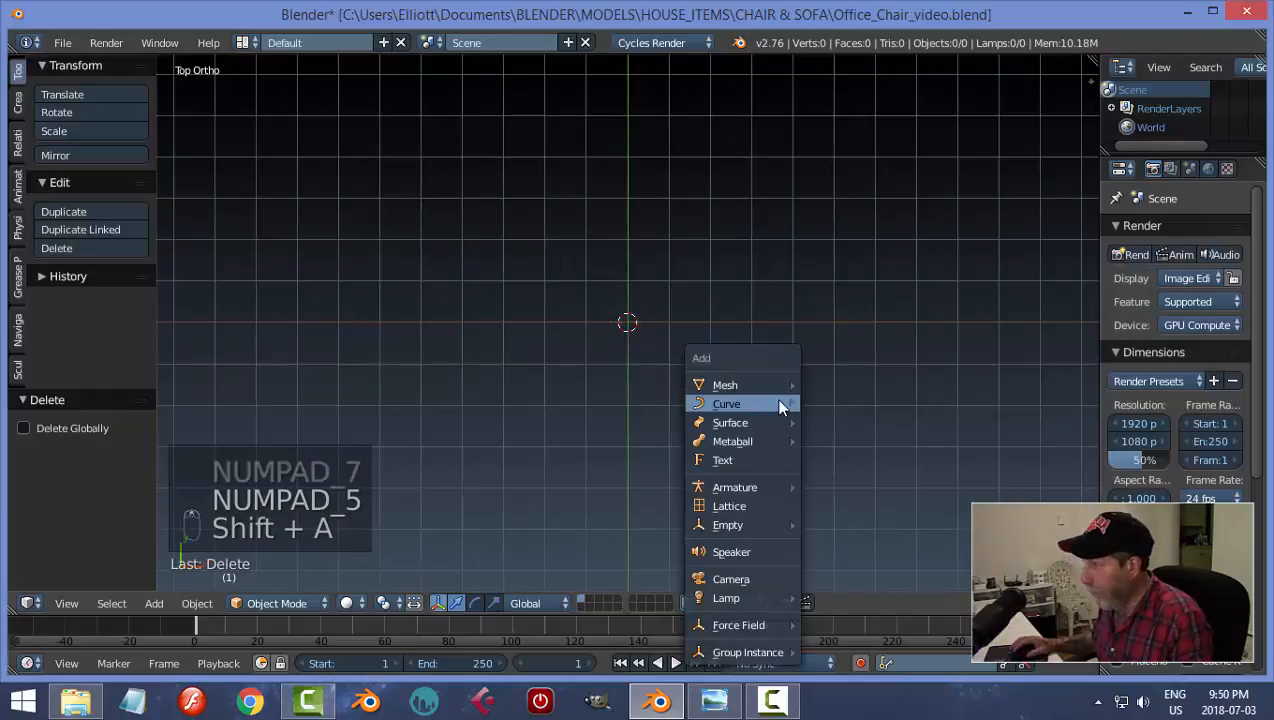
mouse_move(764, 382)
left_click(848, 50)
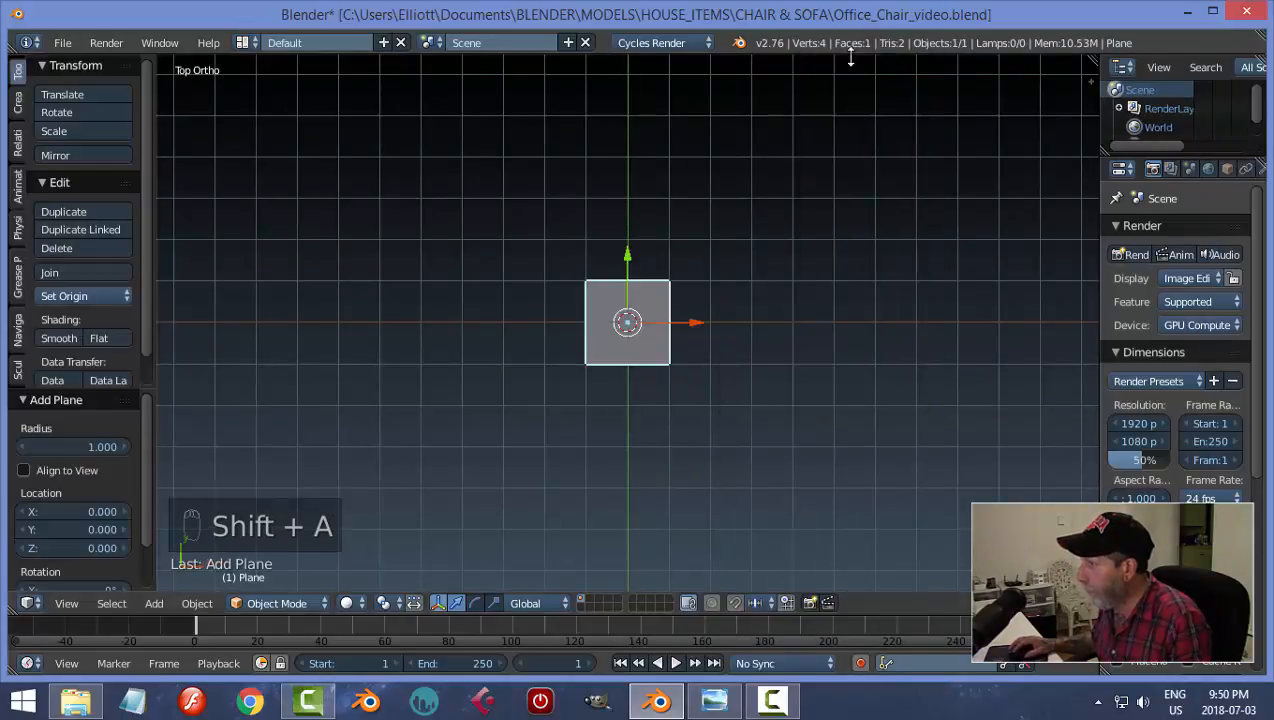
scroll(810, 384, "up", 5)
scroll(820, 375, "down", 1)
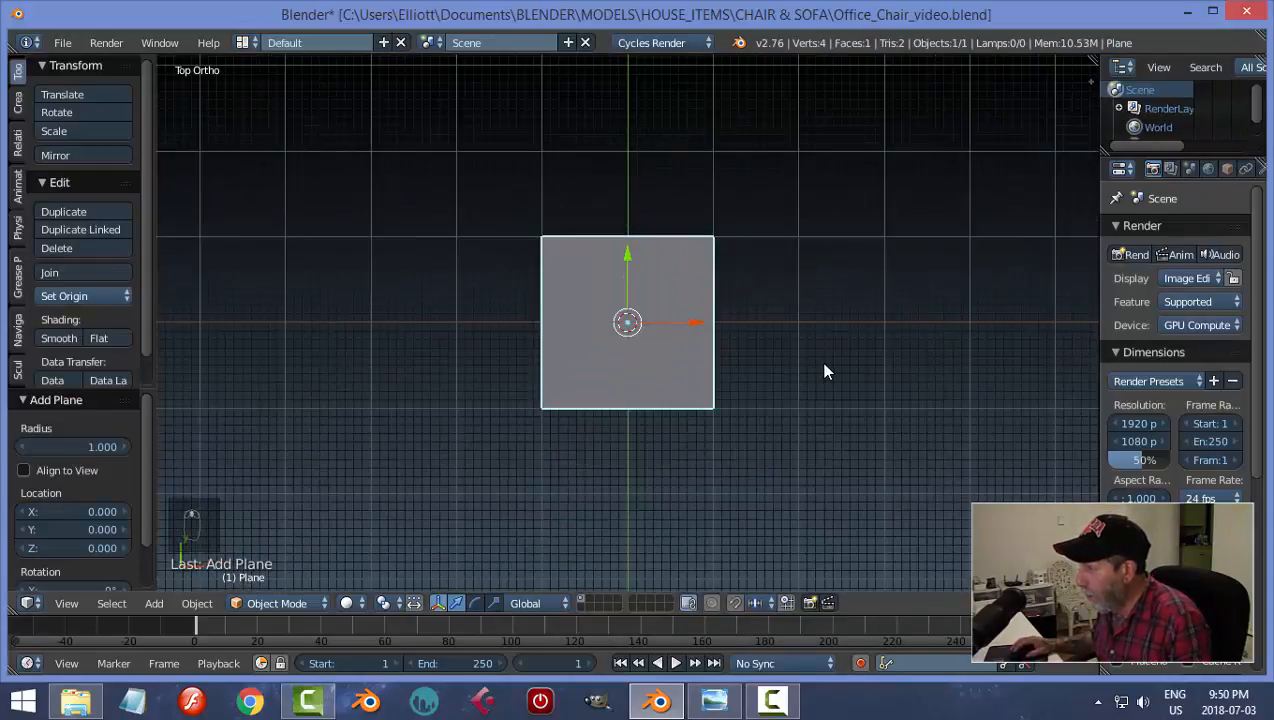
middle_click_drag(825, 372, 796, 373, "shift")
scroll(796, 380, "up", 1)
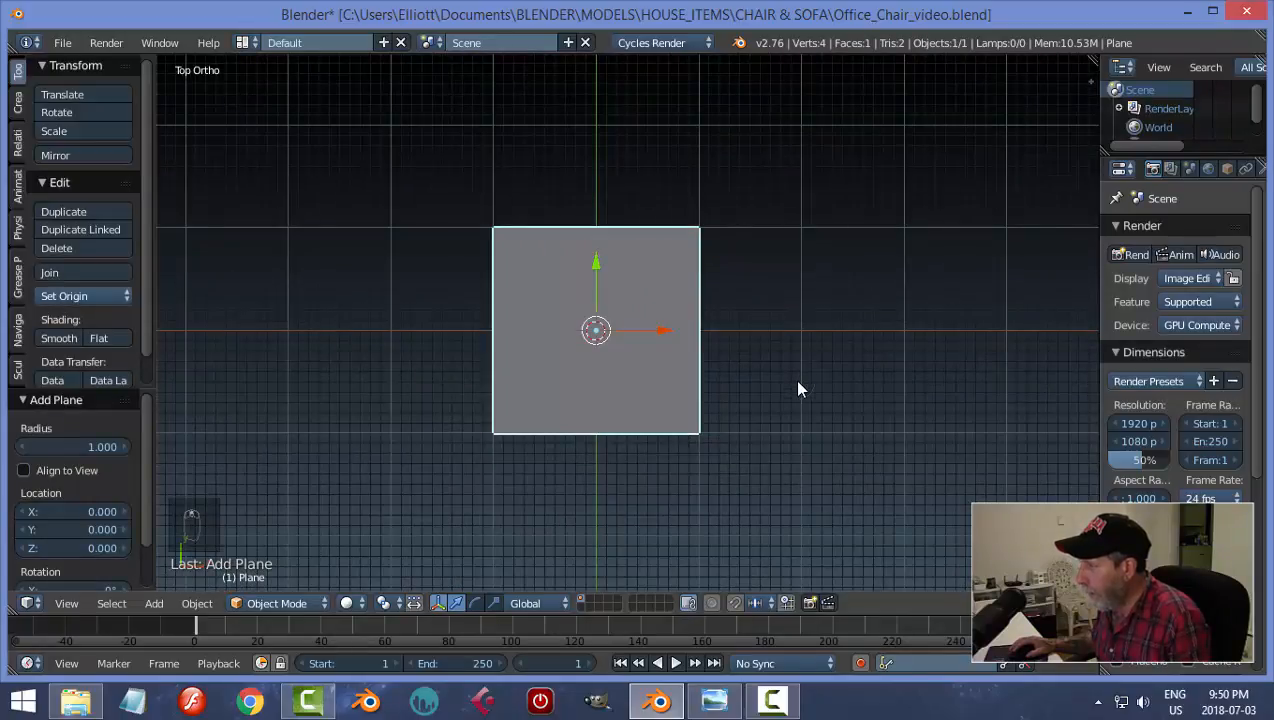
Step: Subdivide the plane in Edit Mode with 10 cuts
key("Tab")
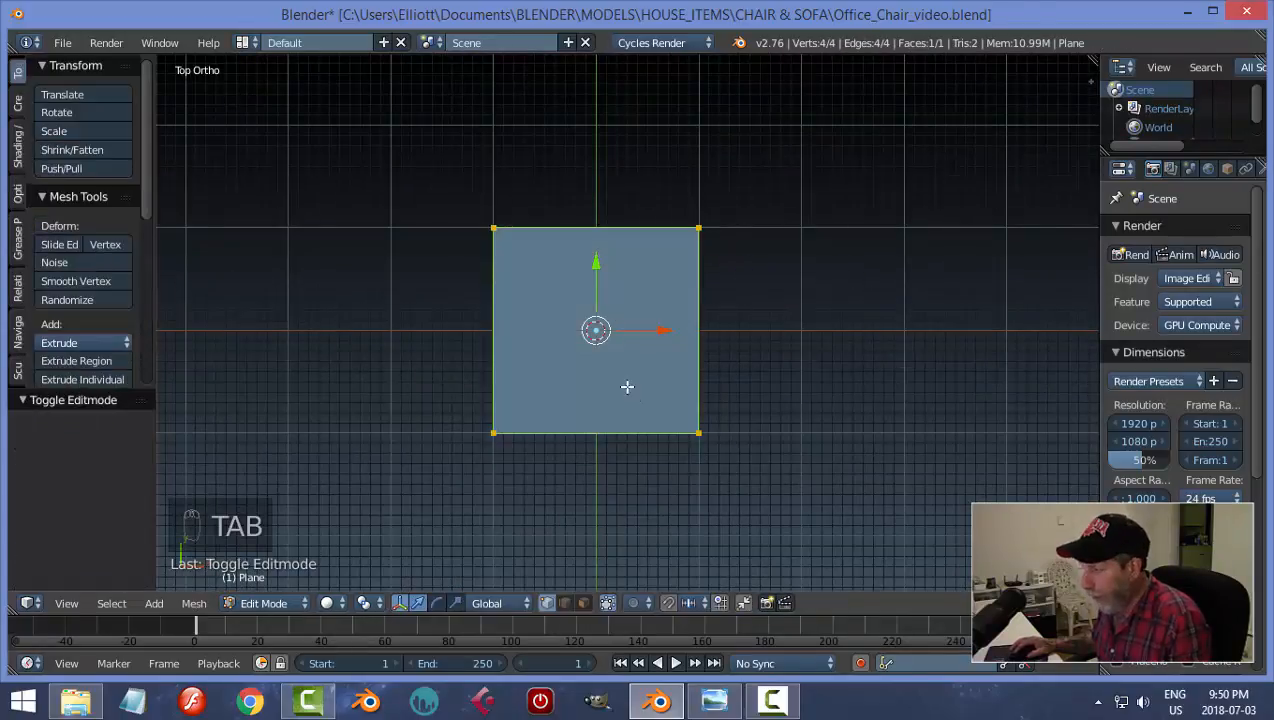
key("w")
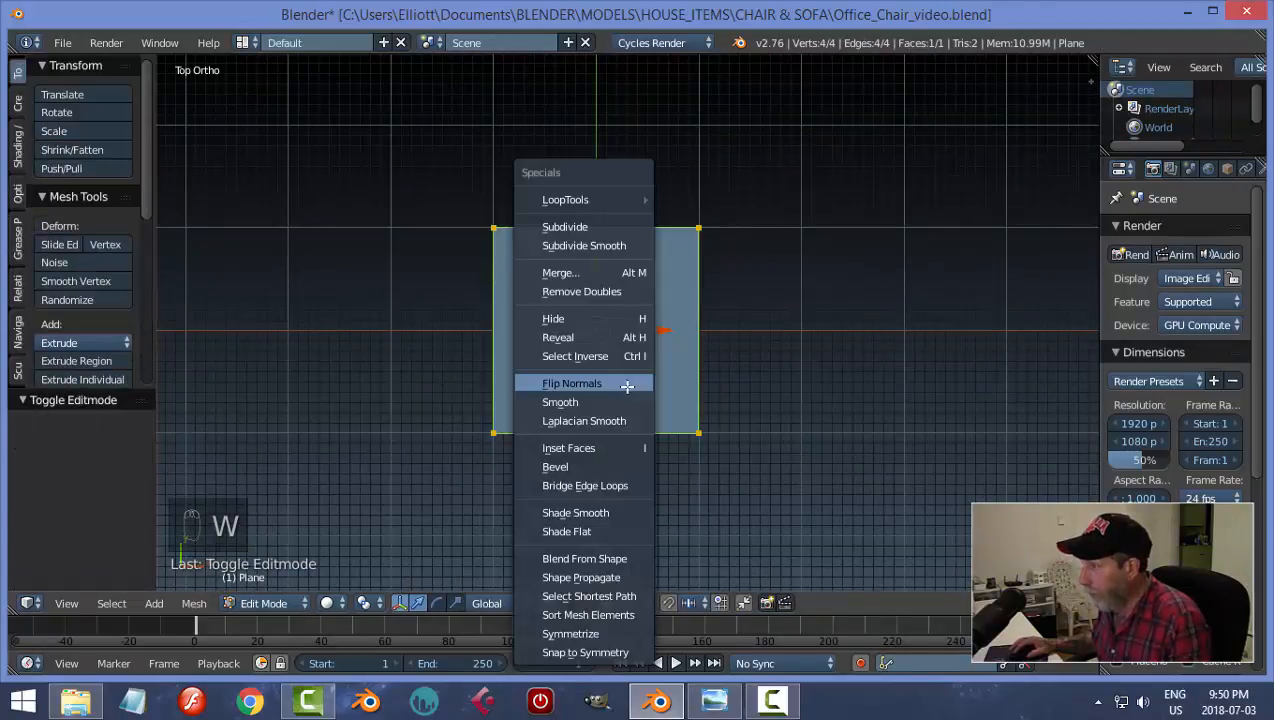
left_click(601, 234)
left_click(110, 447)
type("10")
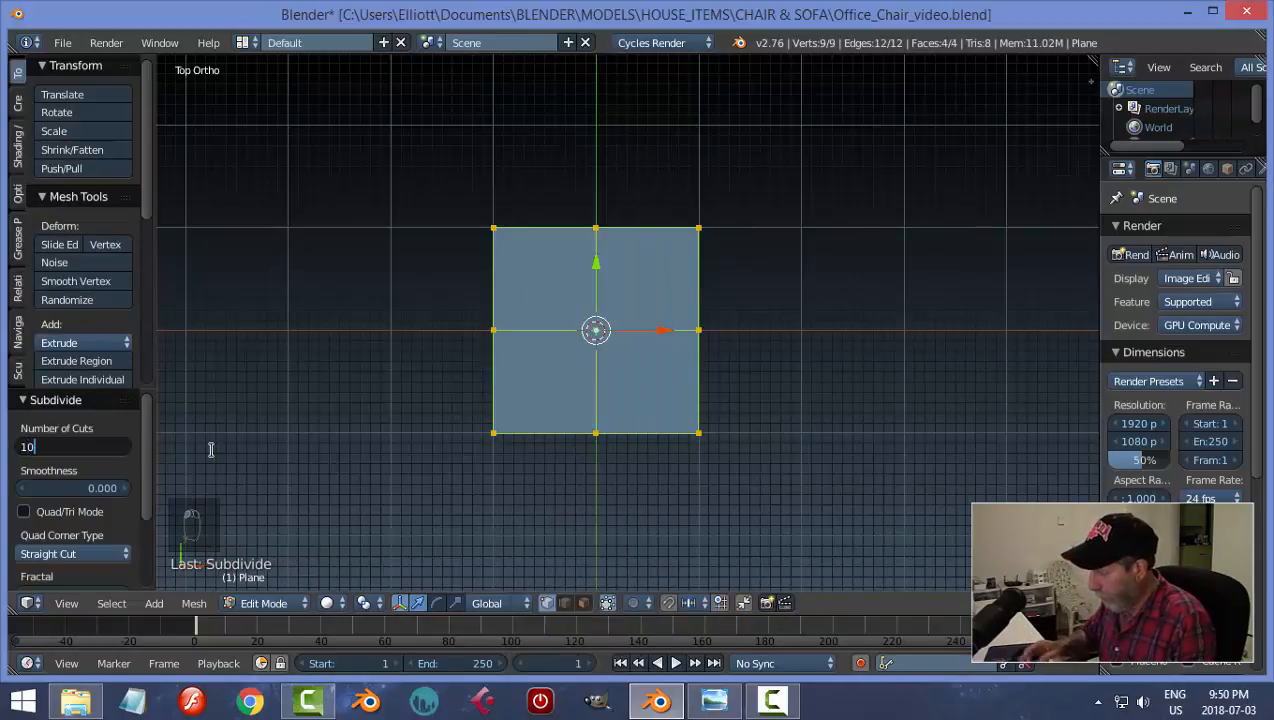
key("Return")
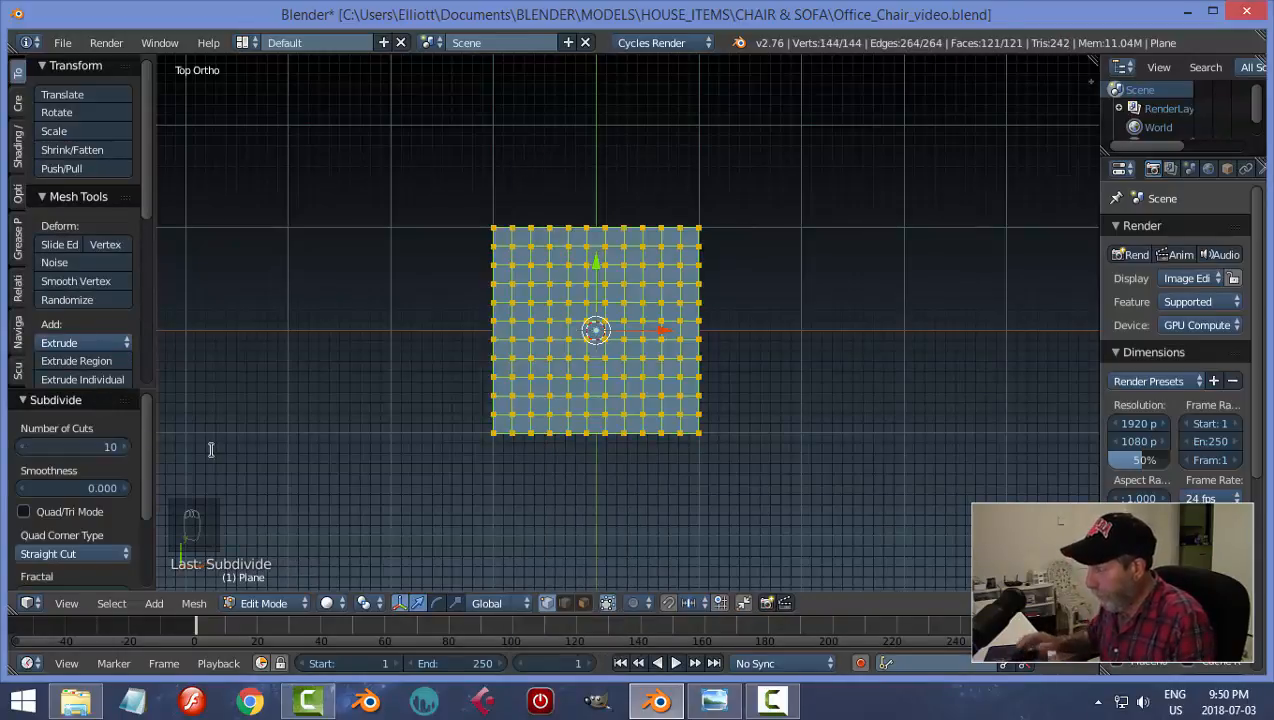
Step: Round the plane's four corner vertices with a vertex bevel of 3 segments and an offset of about 0.11
scroll(729, 483, "up", 1)
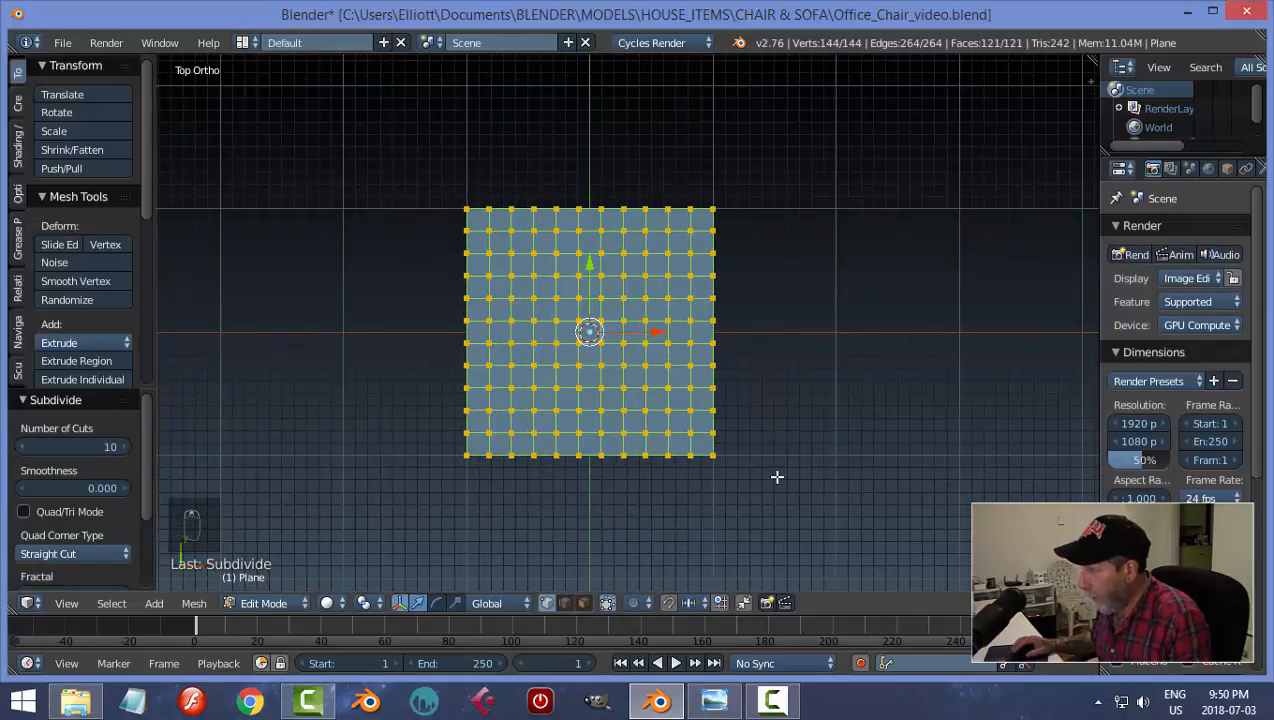
key("a")
right_click(731, 466)
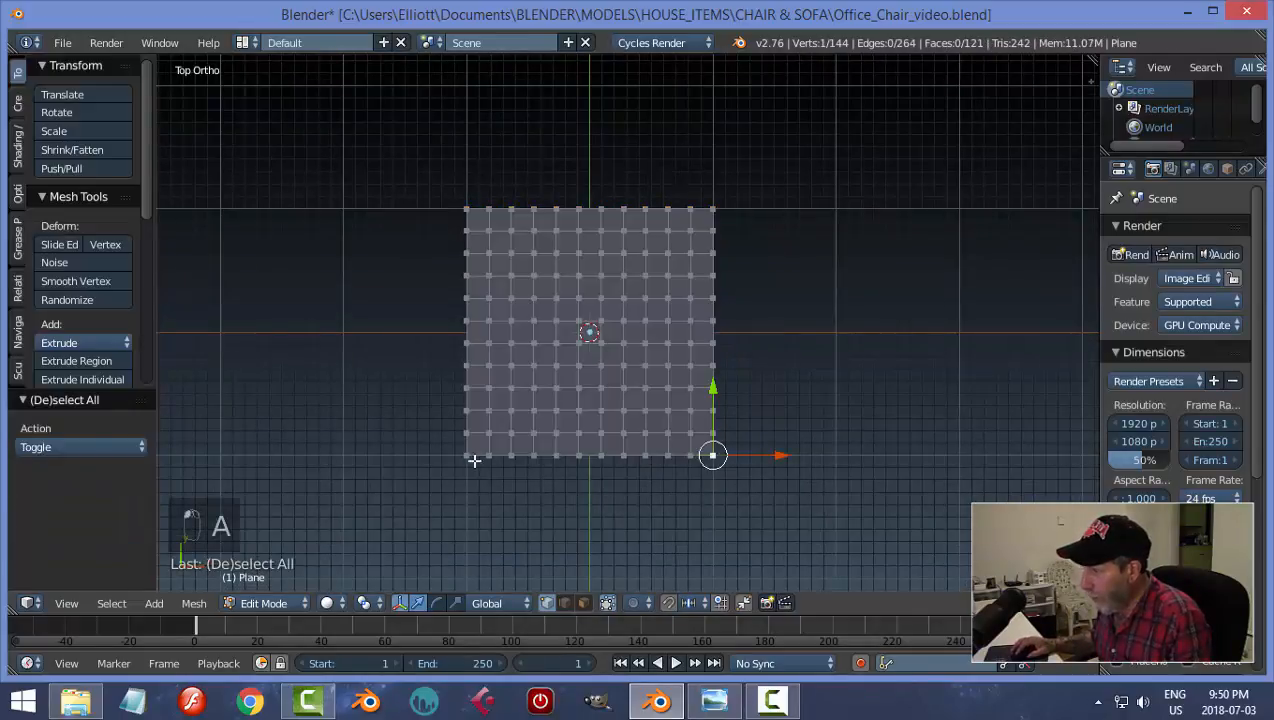
right_click(474, 460, "shift")
right_click(477, 209, "shift")
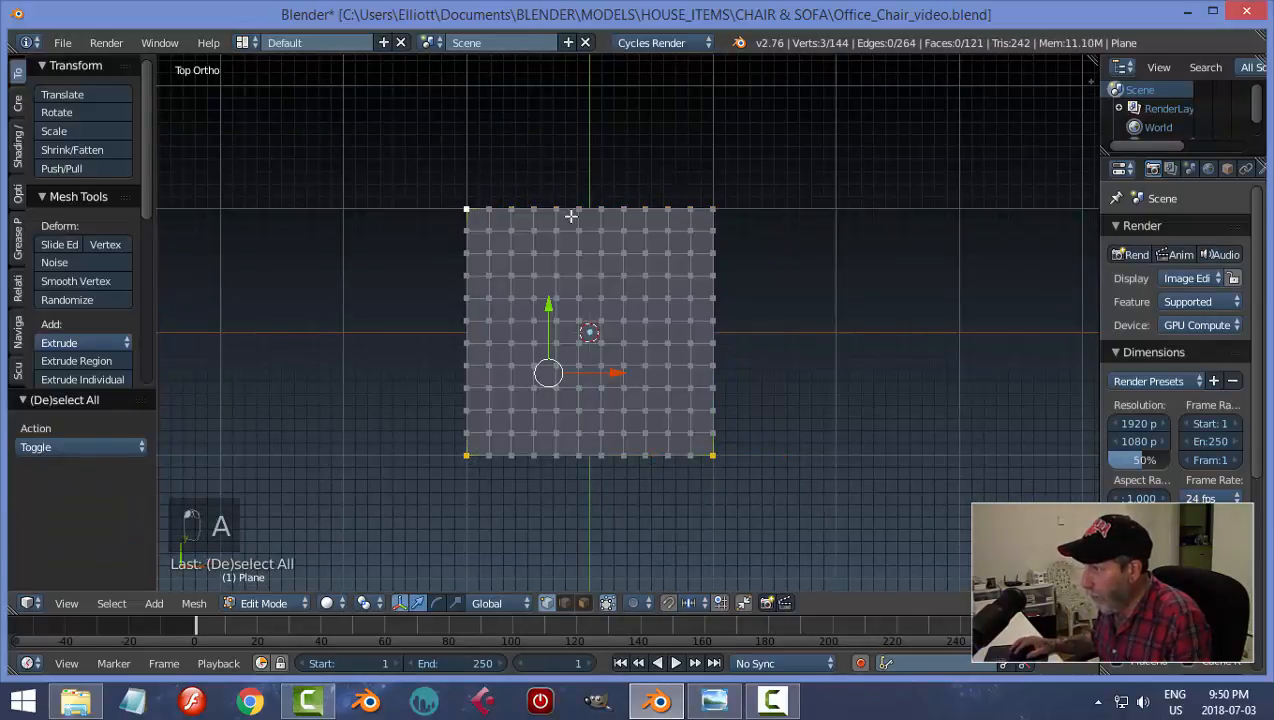
right_click(728, 208, "shift")
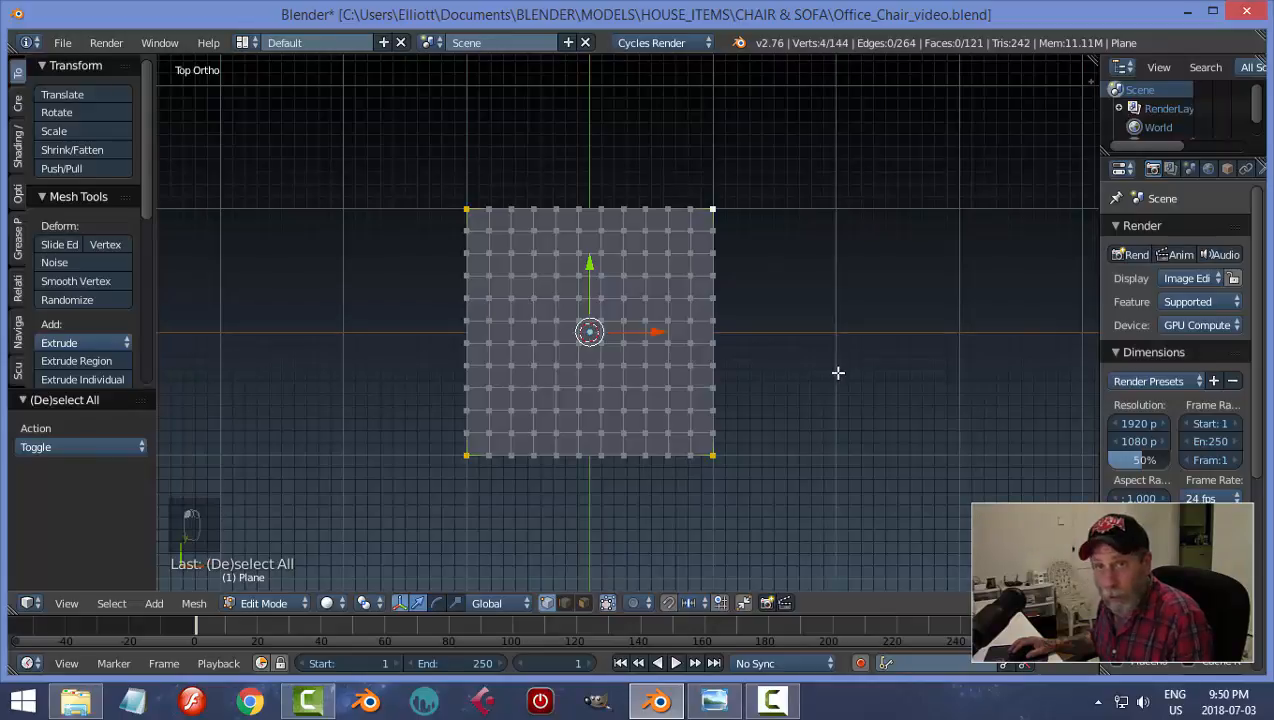
key("ctrl+shift+b")
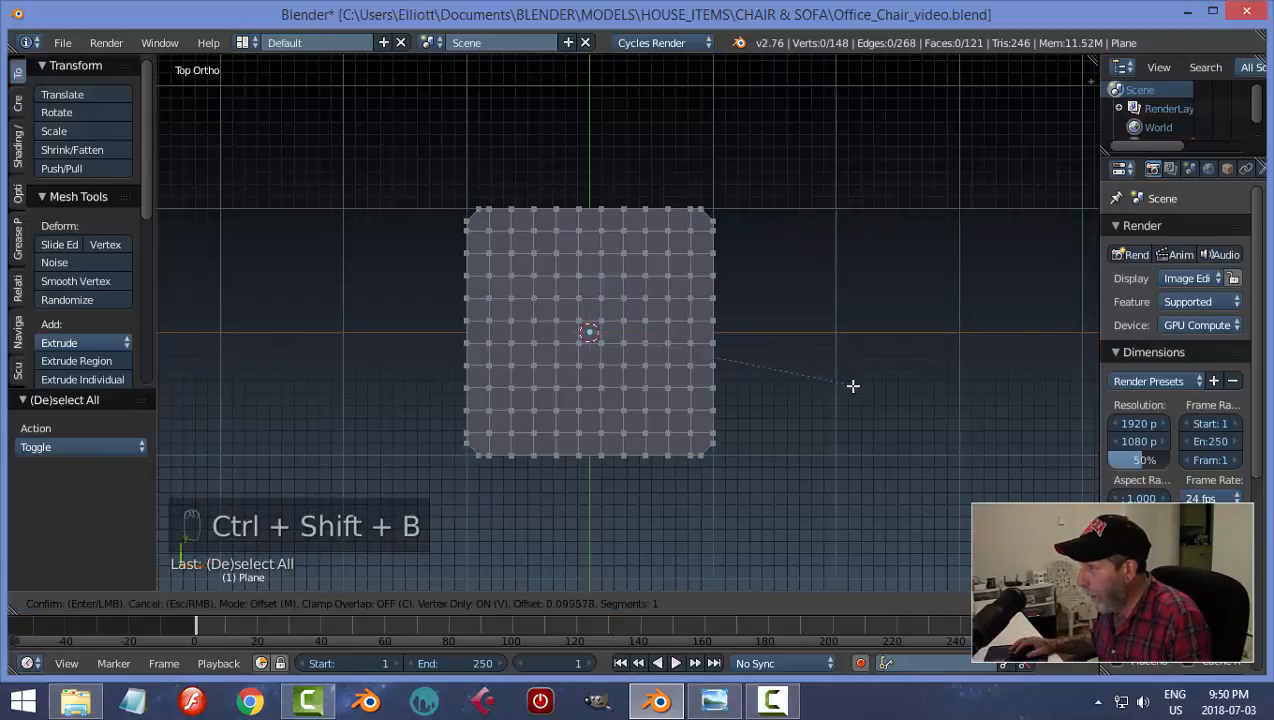
scroll(854, 387, "up", 2)
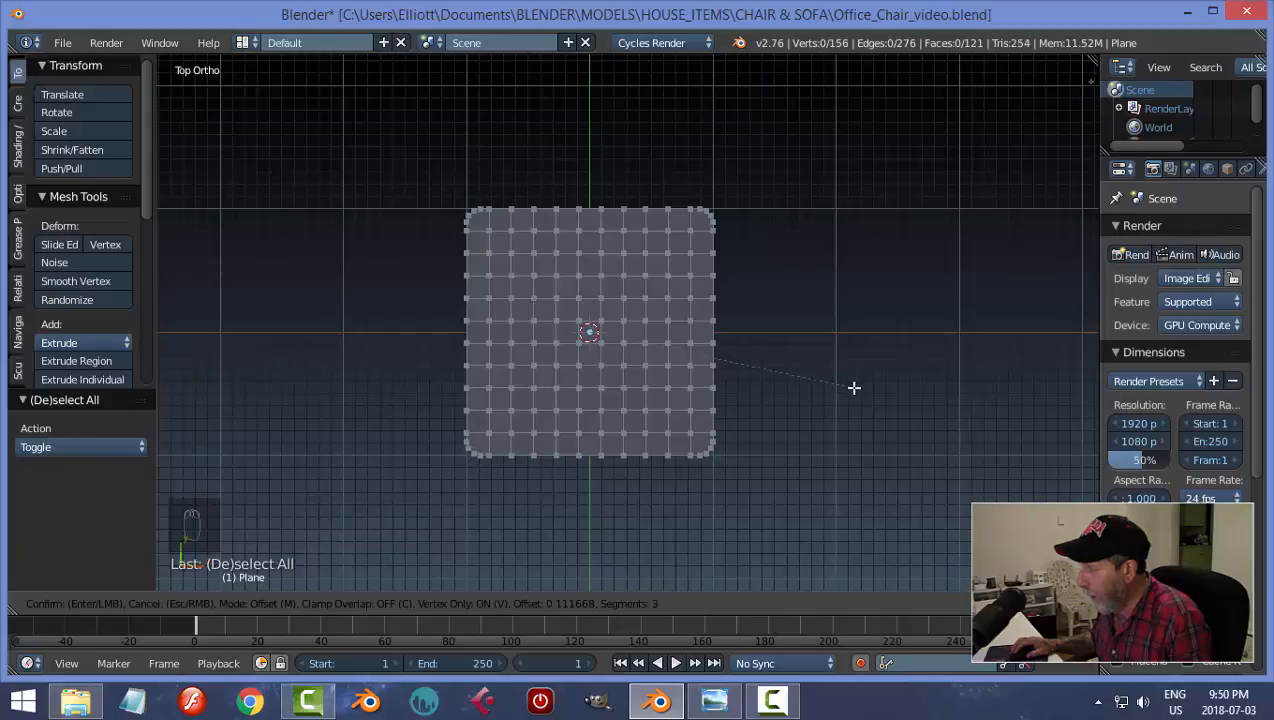
left_click(854, 387)
Step: Extrude the whole subdivided plane upward by about 0.2 to form the seat slab
key("a")
middle_click_drag(853, 387, 780, 387)
key("e")
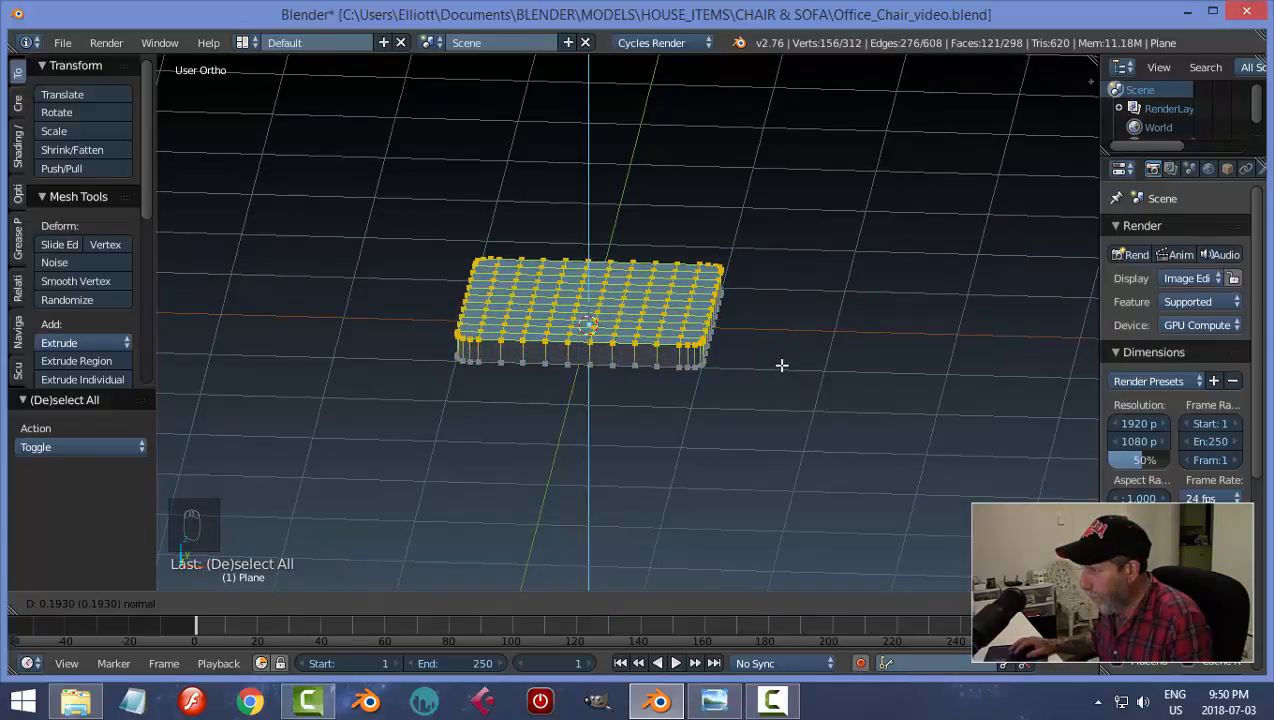
left_click(781, 368)
key("a")
scroll(783, 382, "up", 3)
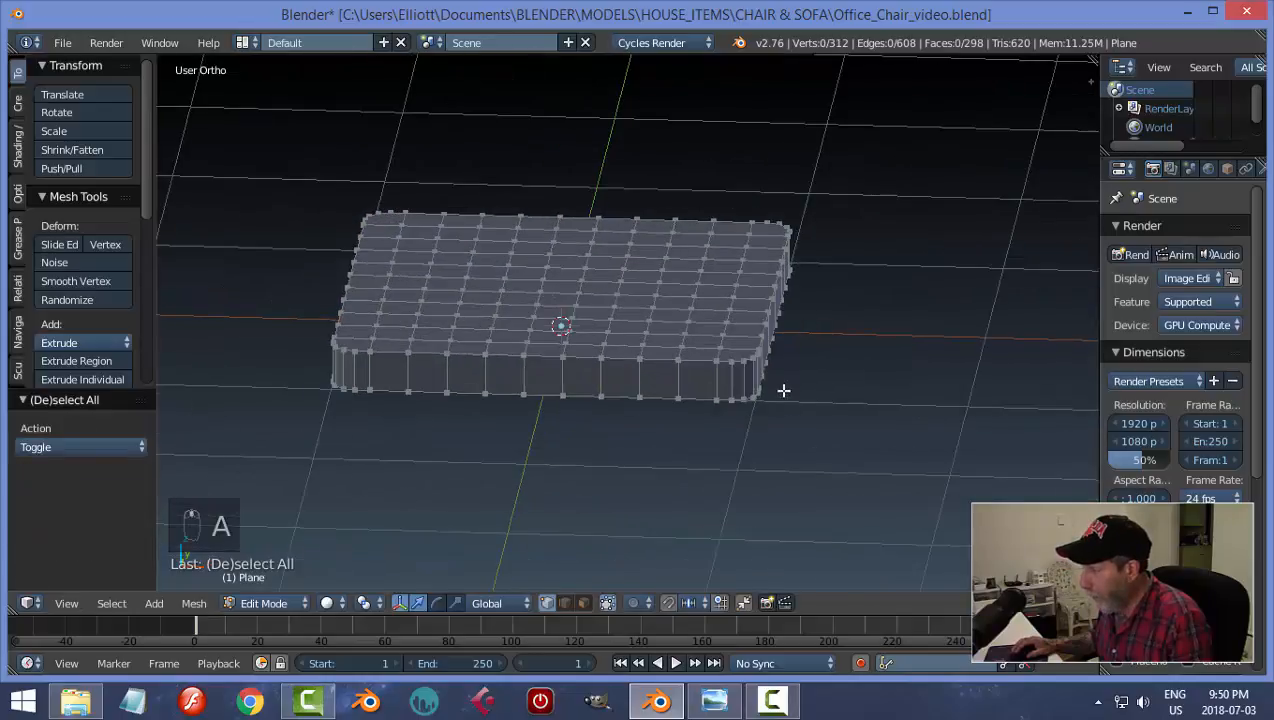
Step: Return the seat slab to Object Mode
middle_click_drag(783, 390, 840, 404)
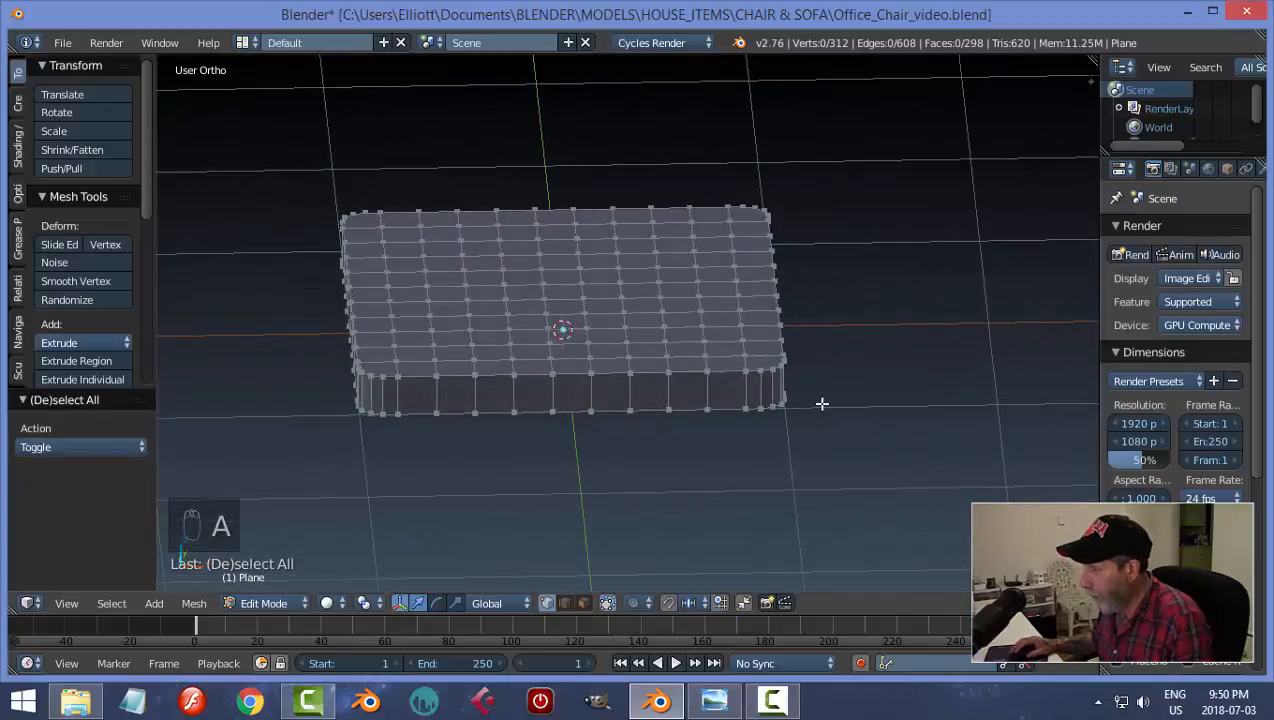
scroll(821, 403, "down", 1)
key("Tab")
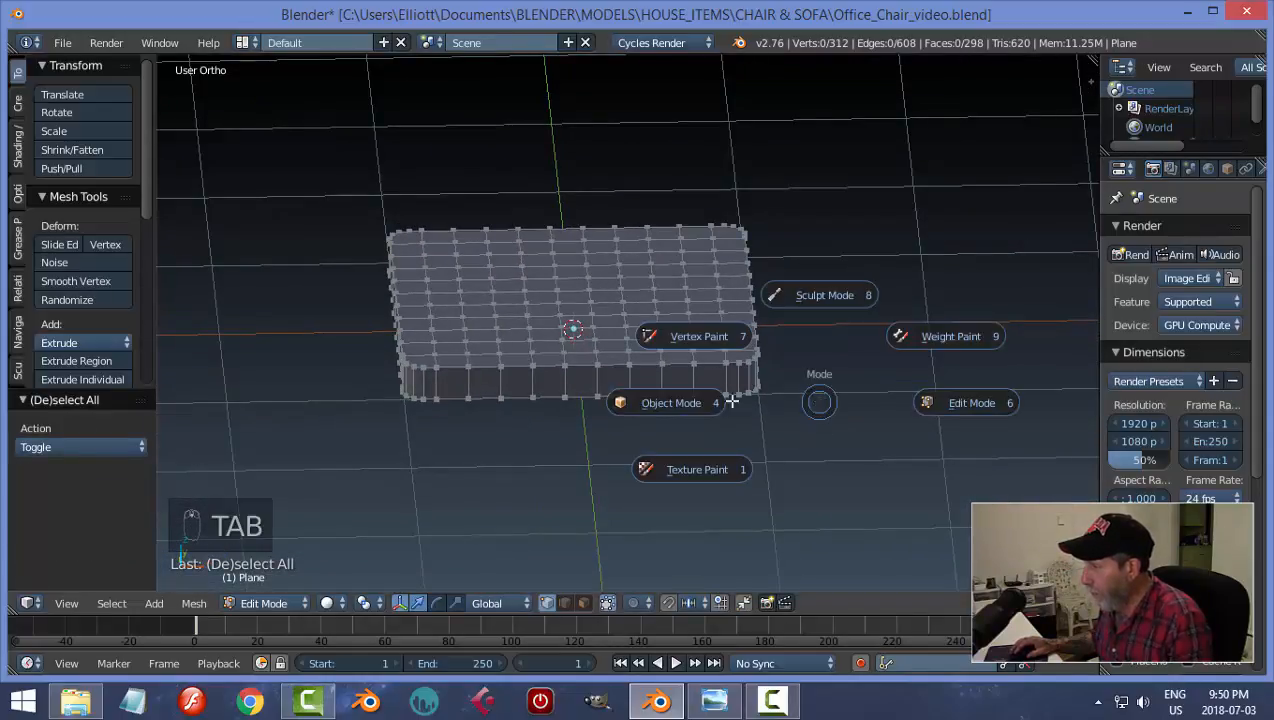
left_click(745, 385)
middle_click_drag(745, 385, 786, 380)
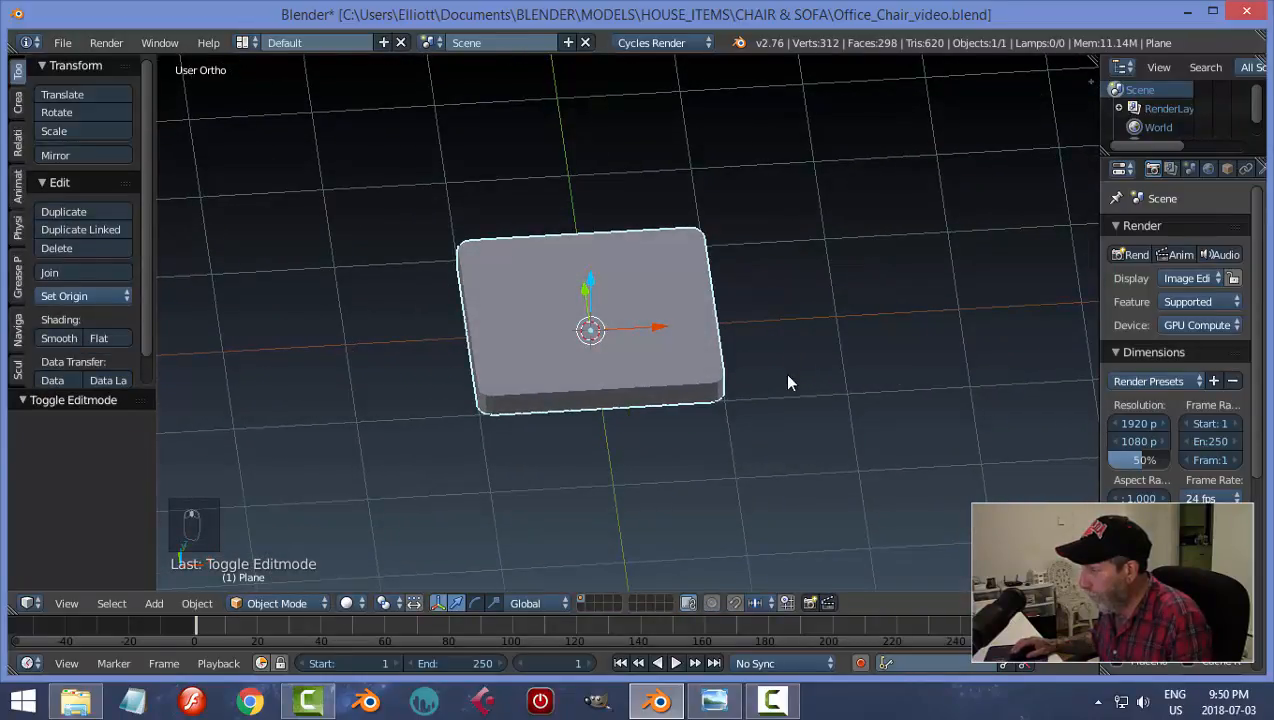
Step: Add a lattice at the seat slab and scale it along Y by about 2.07 to span the slab's depth
middle_click_drag(714, 401, 800, 353)
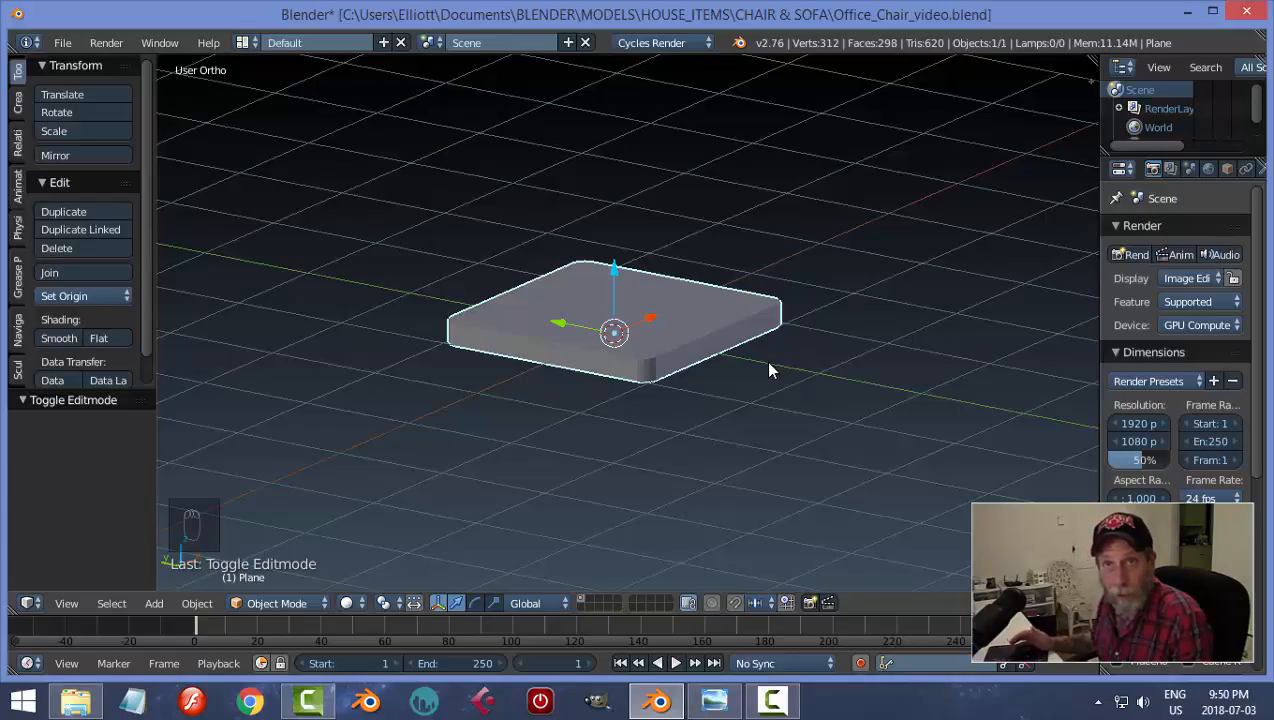
mouse_move(760, 380)
middle_mouse_down()
mouse_move(742, 358)
mouse_move(758, 381)
middle_mouse_up()
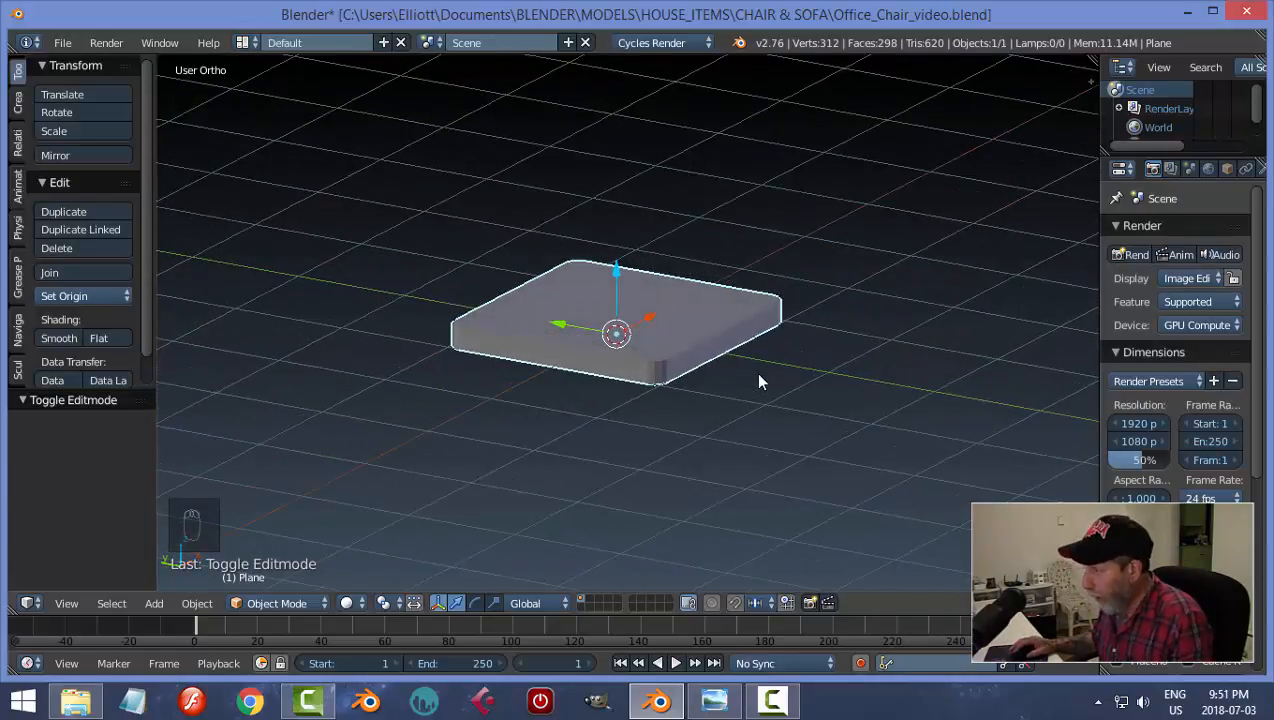
key("shift+a")
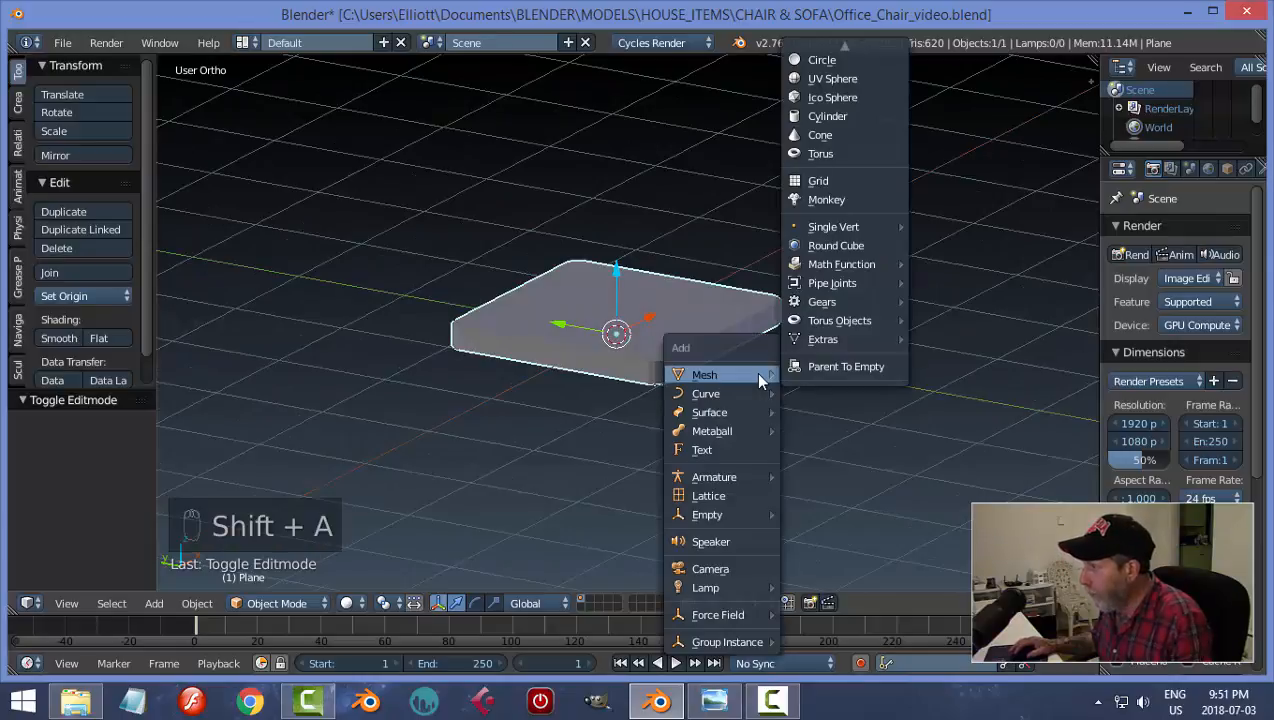
left_click(731, 496)
middle_click_drag(716, 377, 789, 371)
key("s")
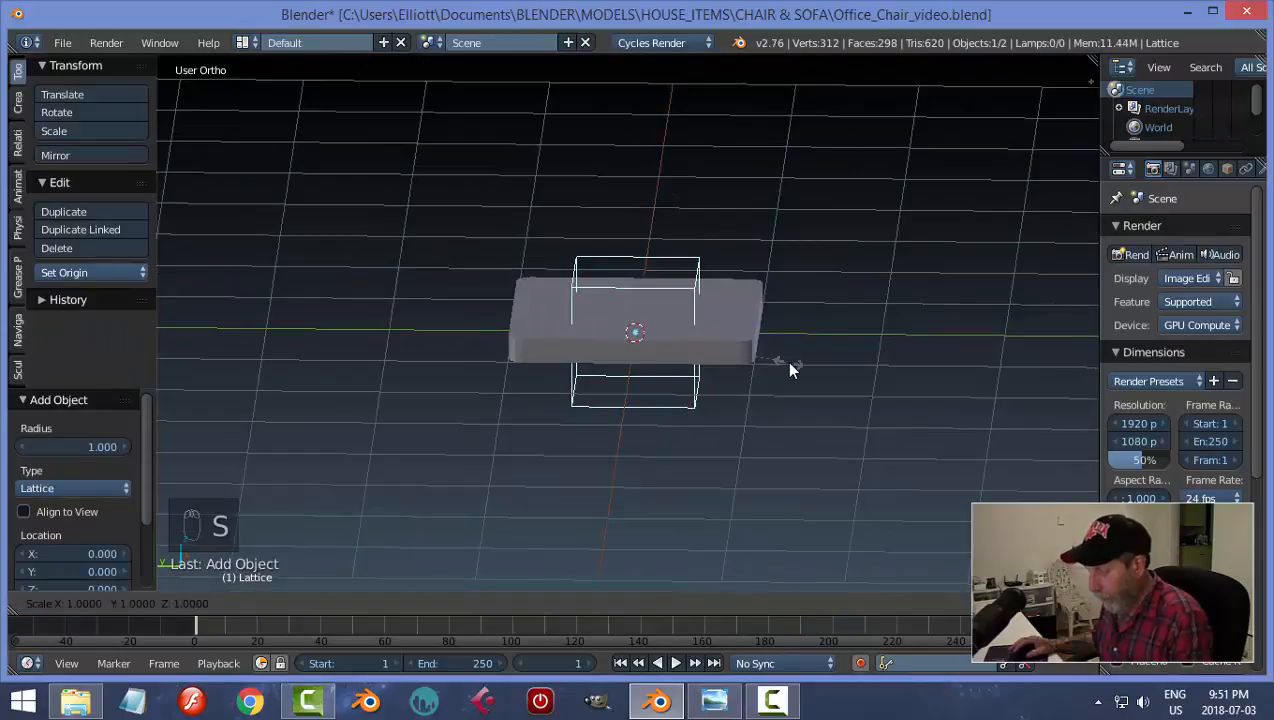
key("y")
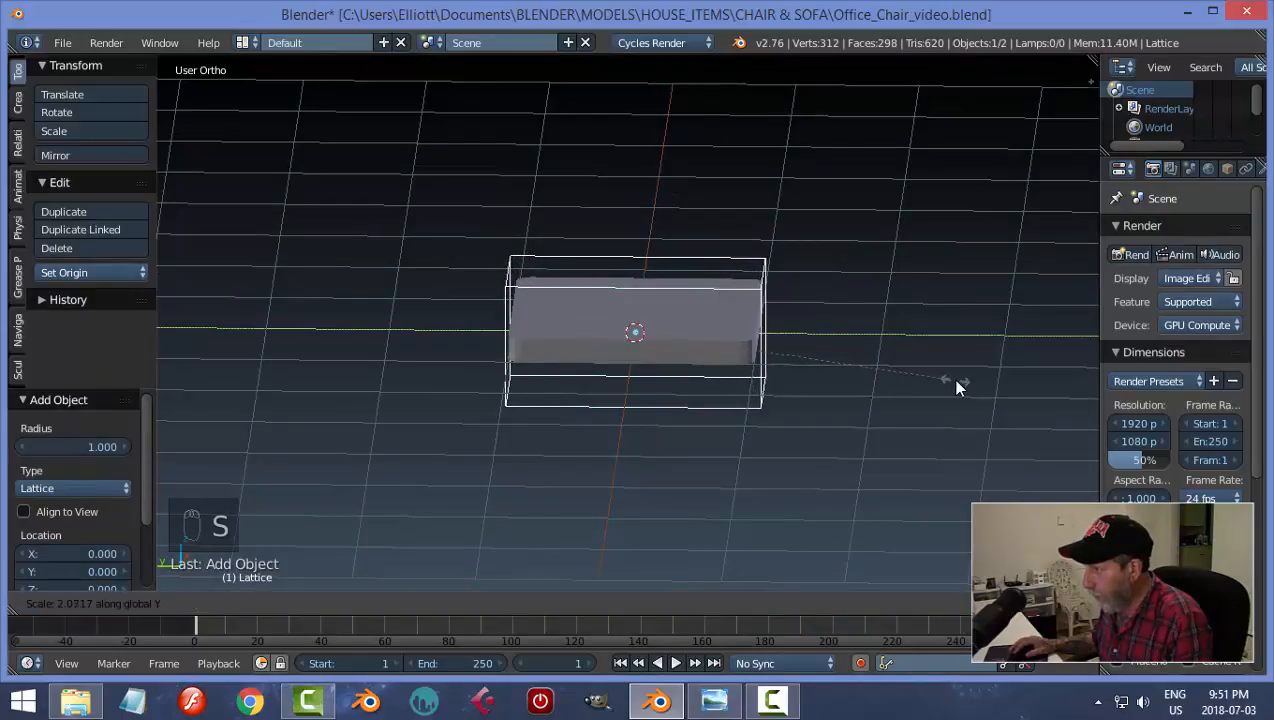
left_click(955, 387)
Step: Scale the lattice along Z by about 0.43 and raise it about 0.09 to centre it on the slab's thickness
middle_click_drag(853, 378, 872, 369)
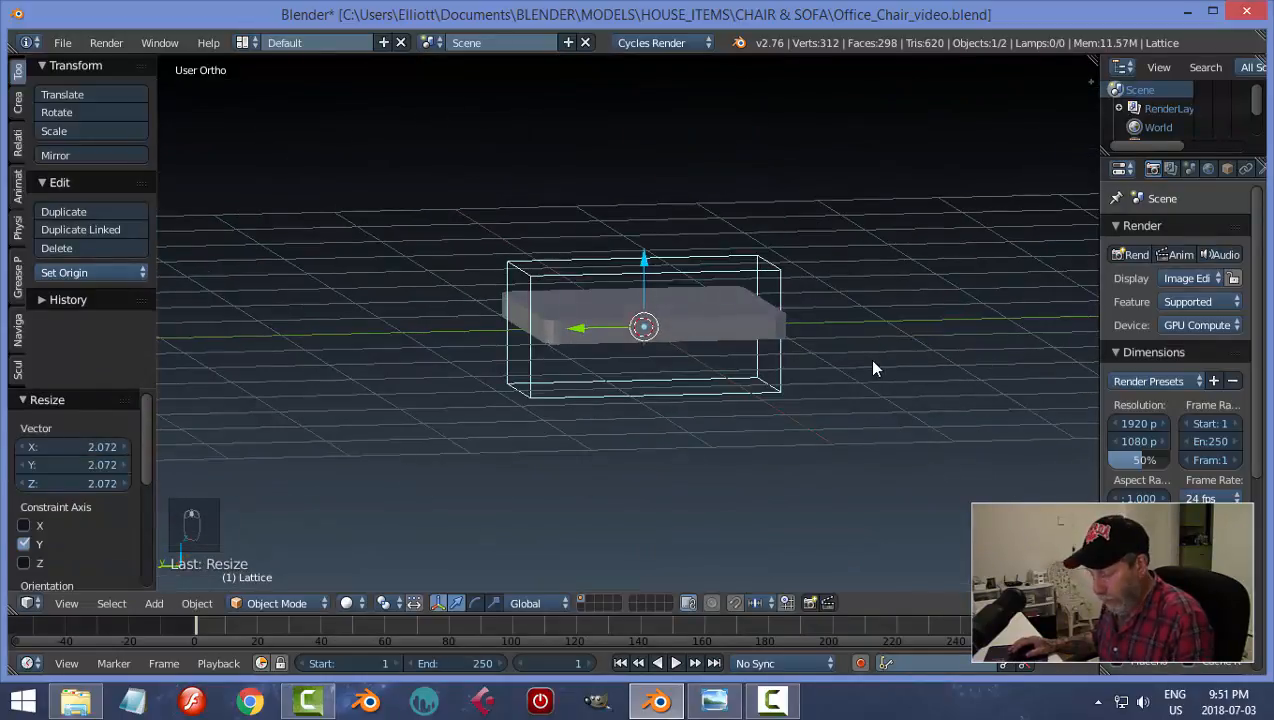
key("s")
key("z")
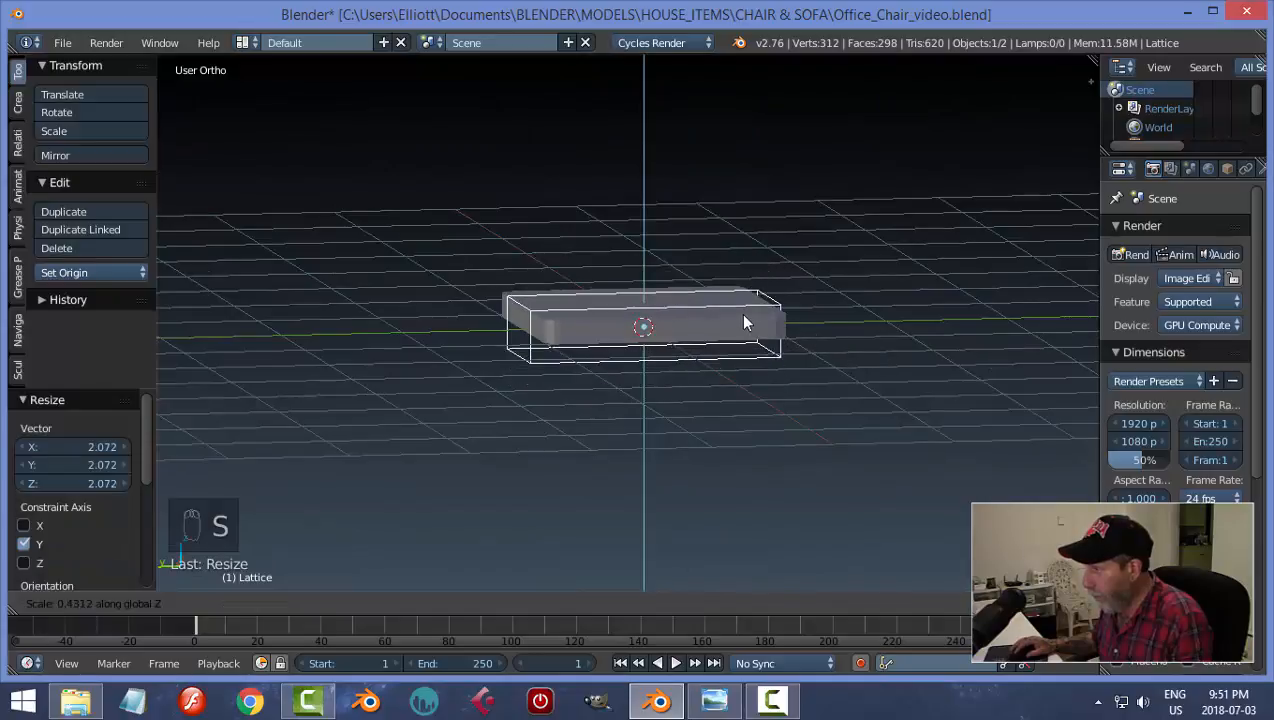
left_click(743, 318)
key("KP_1")
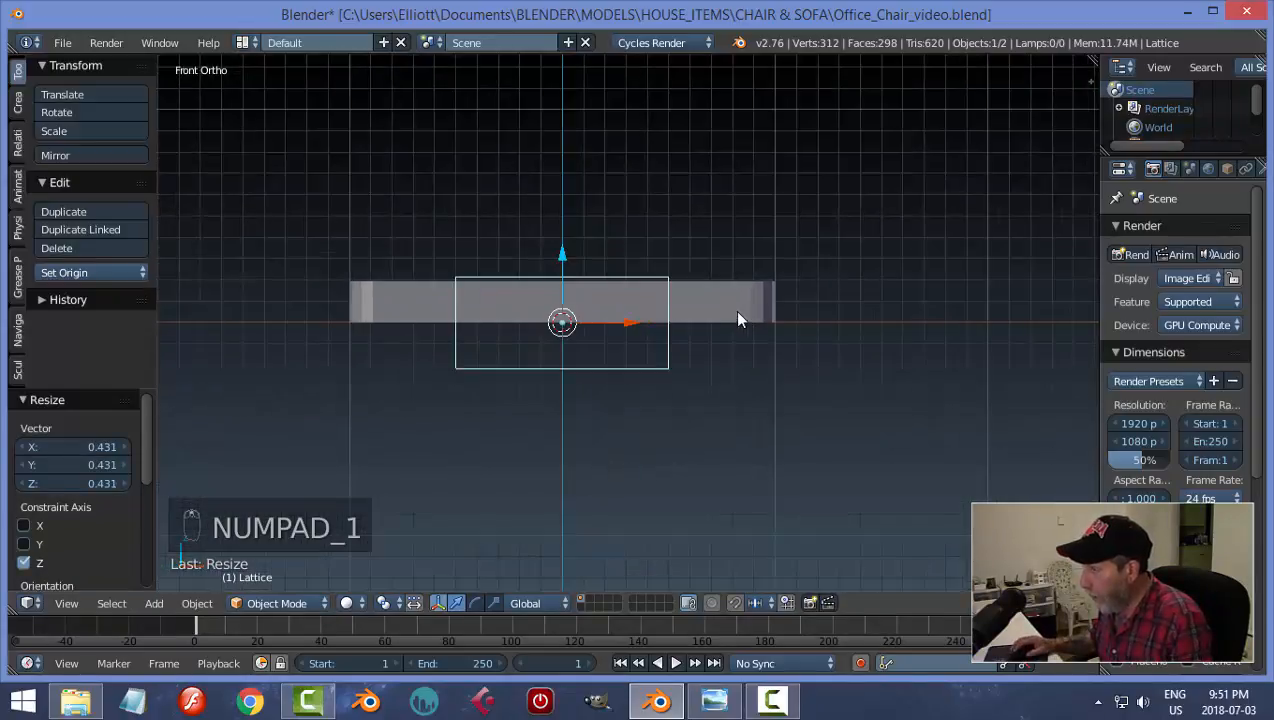
left_click_drag(565, 262, 565, 243)
Step: Scale the lattice along Z by about 0.57 and along X by about 2.05 to closely enclose the seat slab
key("s")
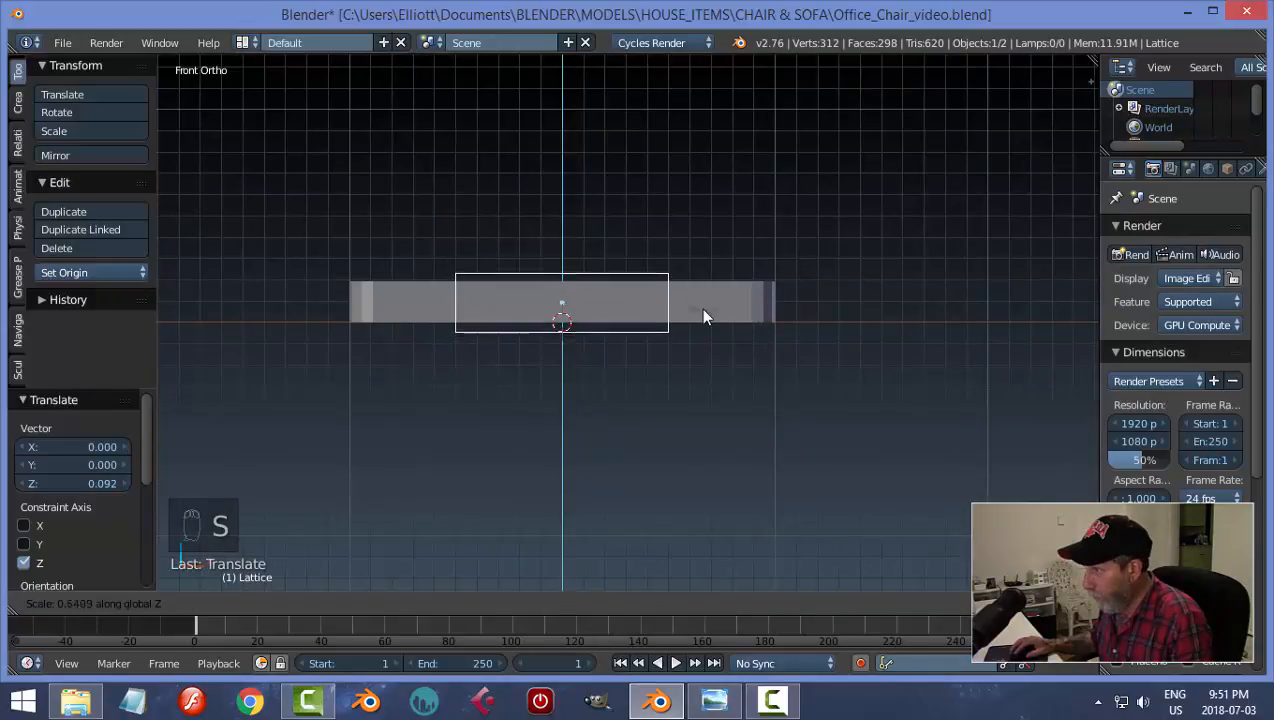
left_click(686, 304)
key("s")
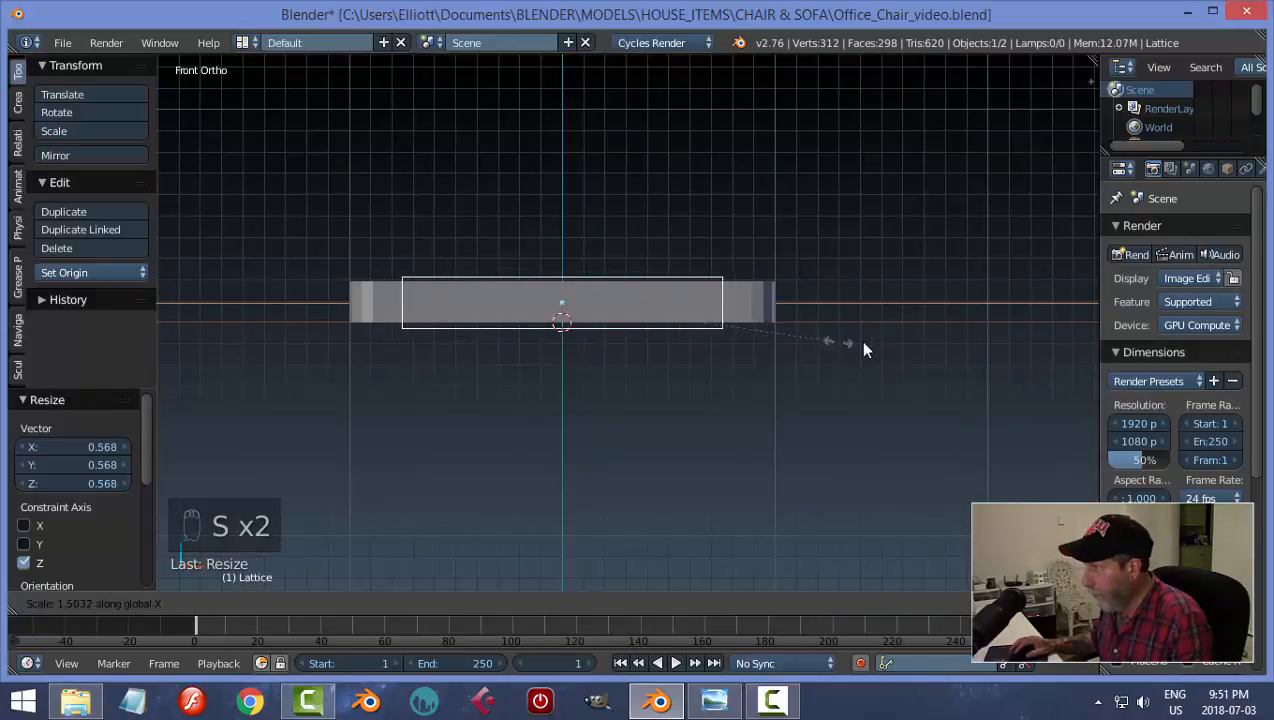
left_click(935, 351)
middle_click_drag(935, 351, 768, 387)
scroll(812, 435, "down", 5)
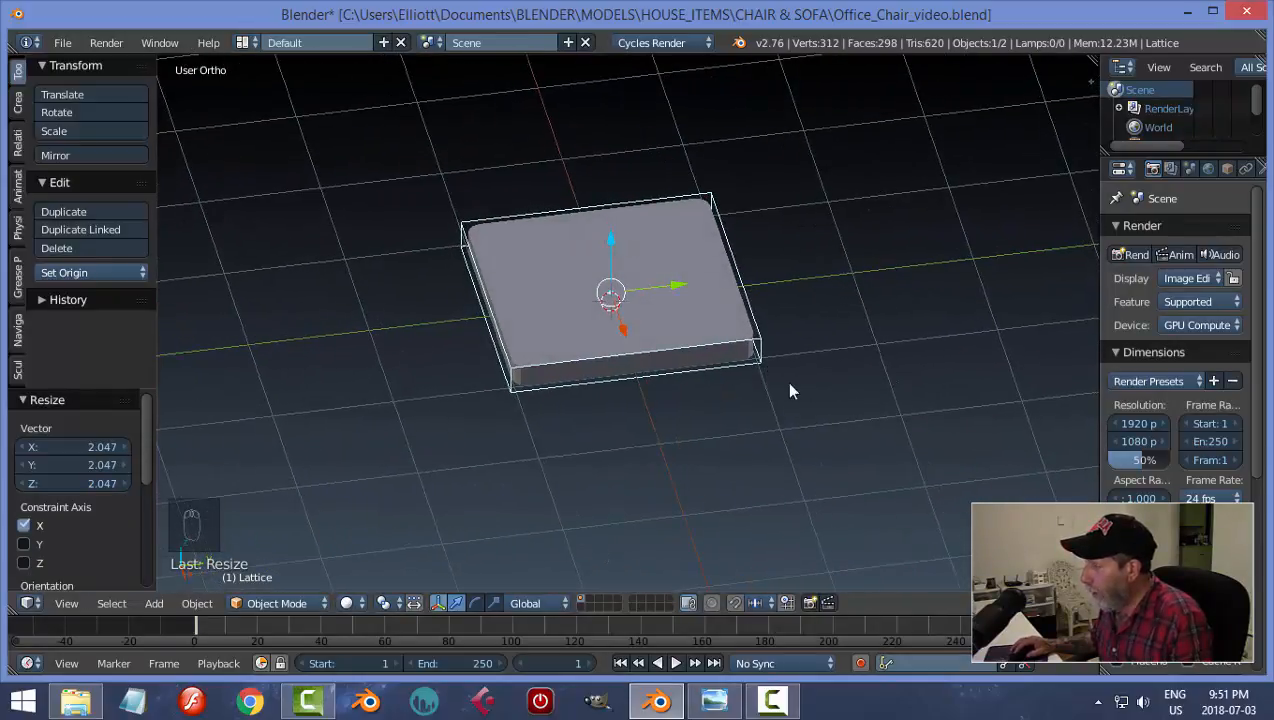
mouse_move(670, 413)
middle_mouse_down()
mouse_move(674, 358)
mouse_move(667, 413)
middle_mouse_up()
Step: Set the lattice's U resolution to 3 to give it a middle row of control points
key("KP_7")
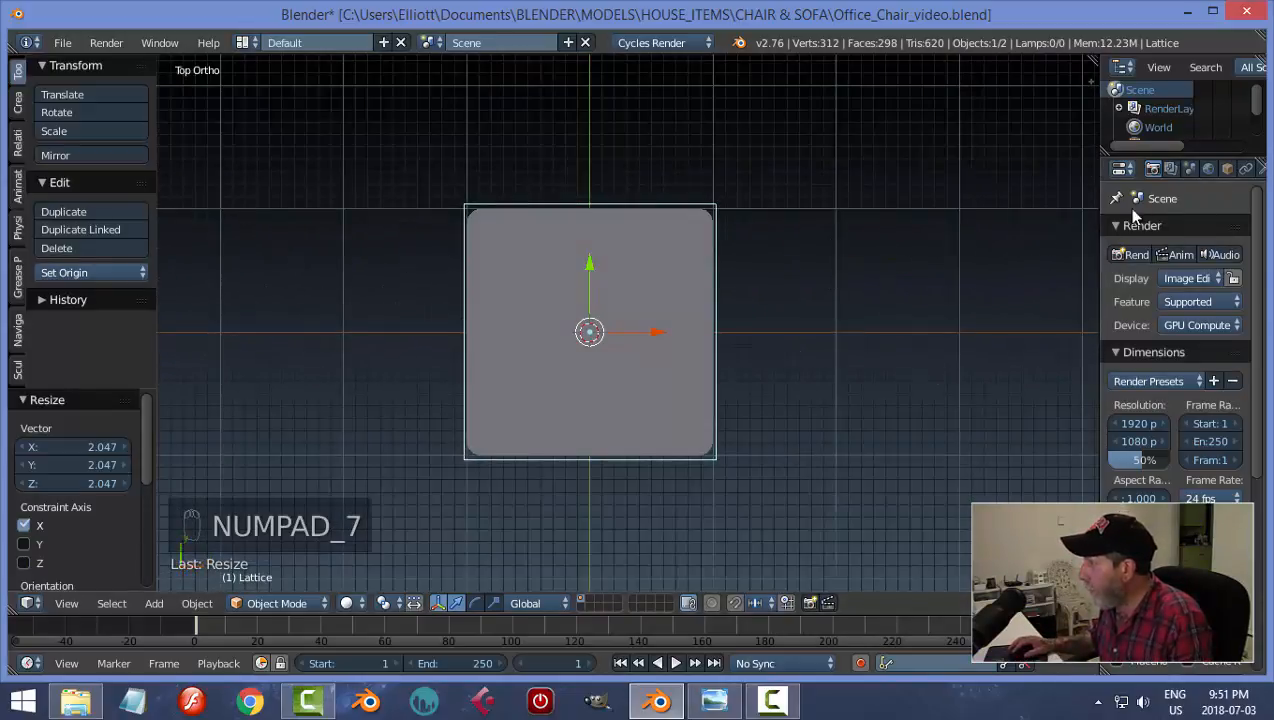
left_click_drag(1102, 220, 1051, 220)
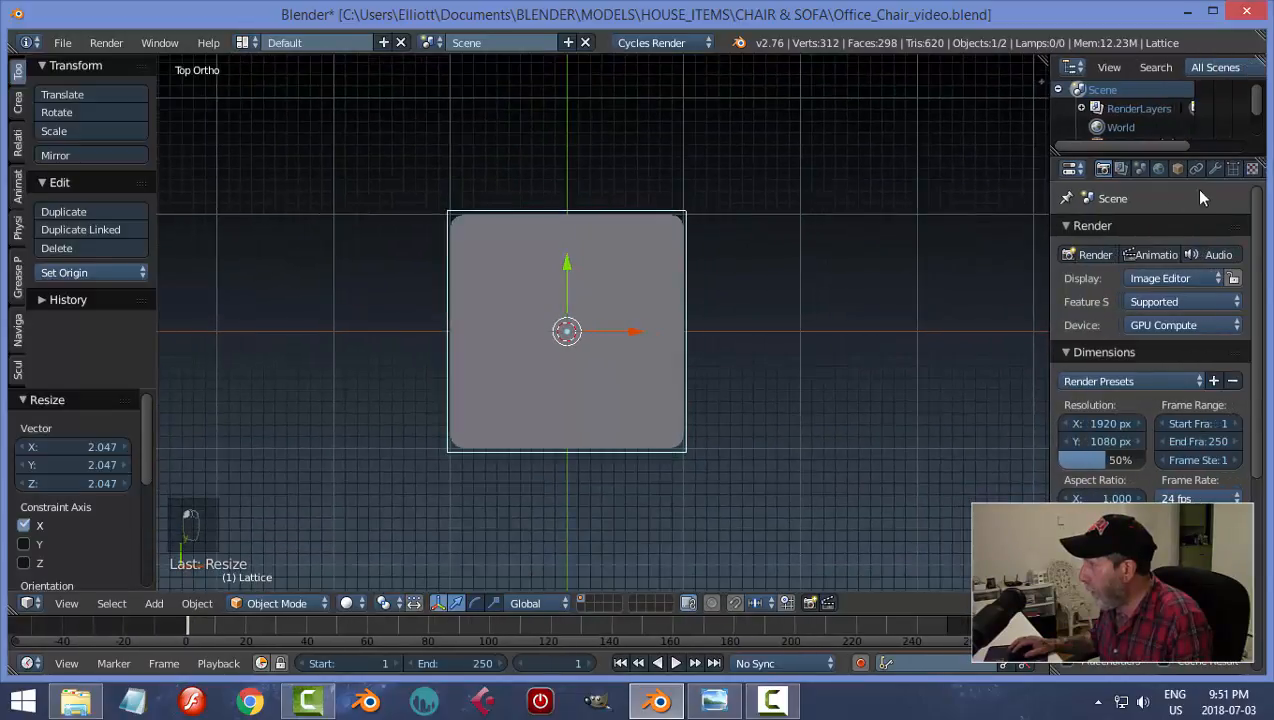
left_click(1233, 170)
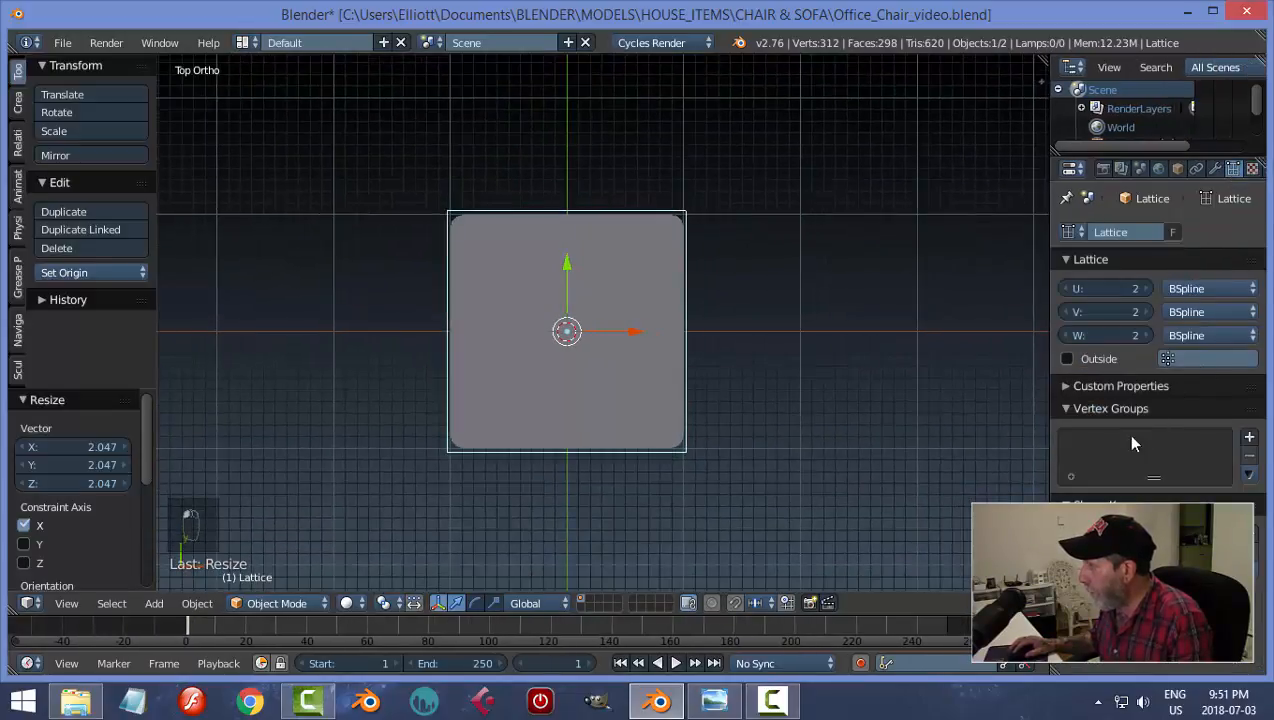
left_click(1143, 288)
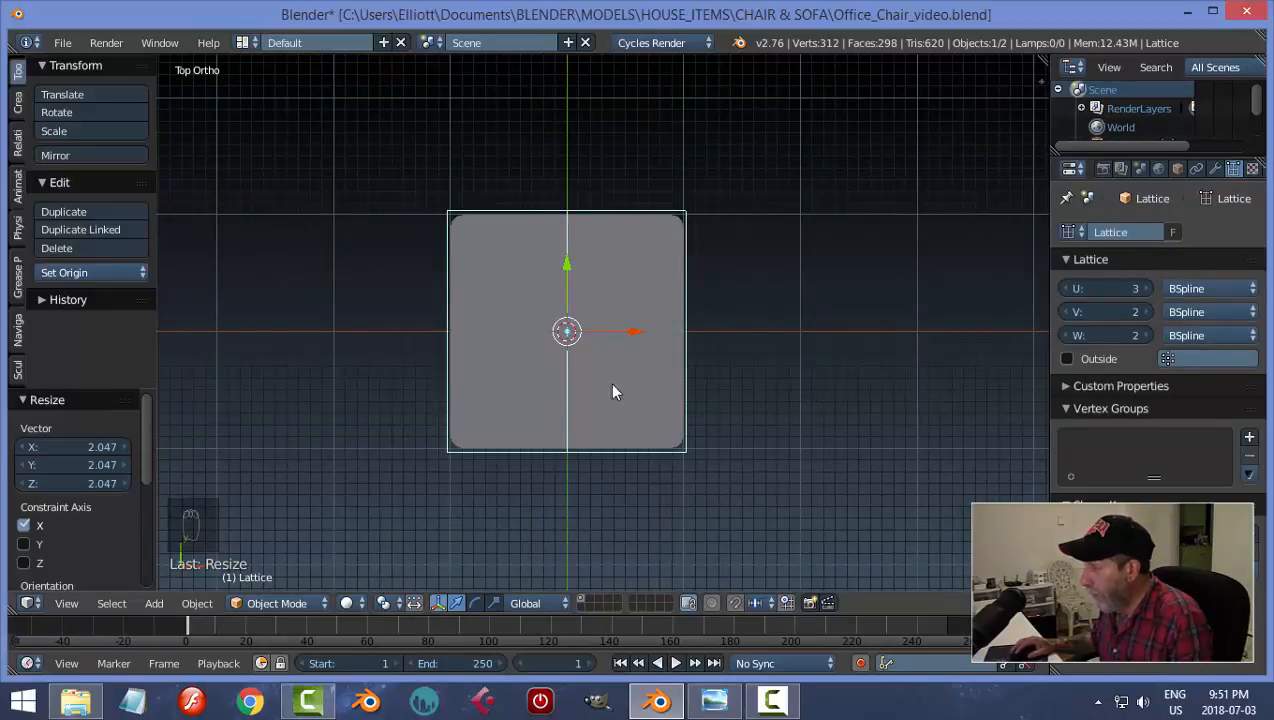
middle_click_drag(647, 458, 843, 360)
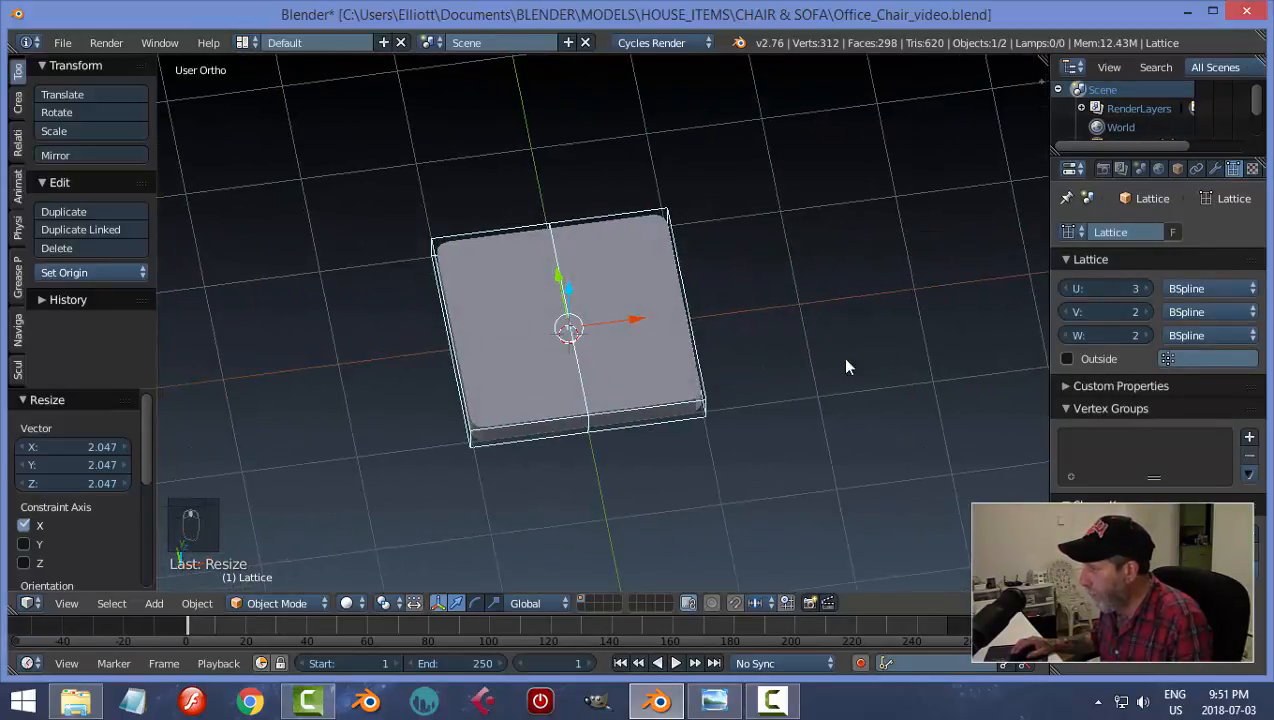
Step: Add a Lattice modifier to the seat slab with the Lattice object as its target
key("KP_7")
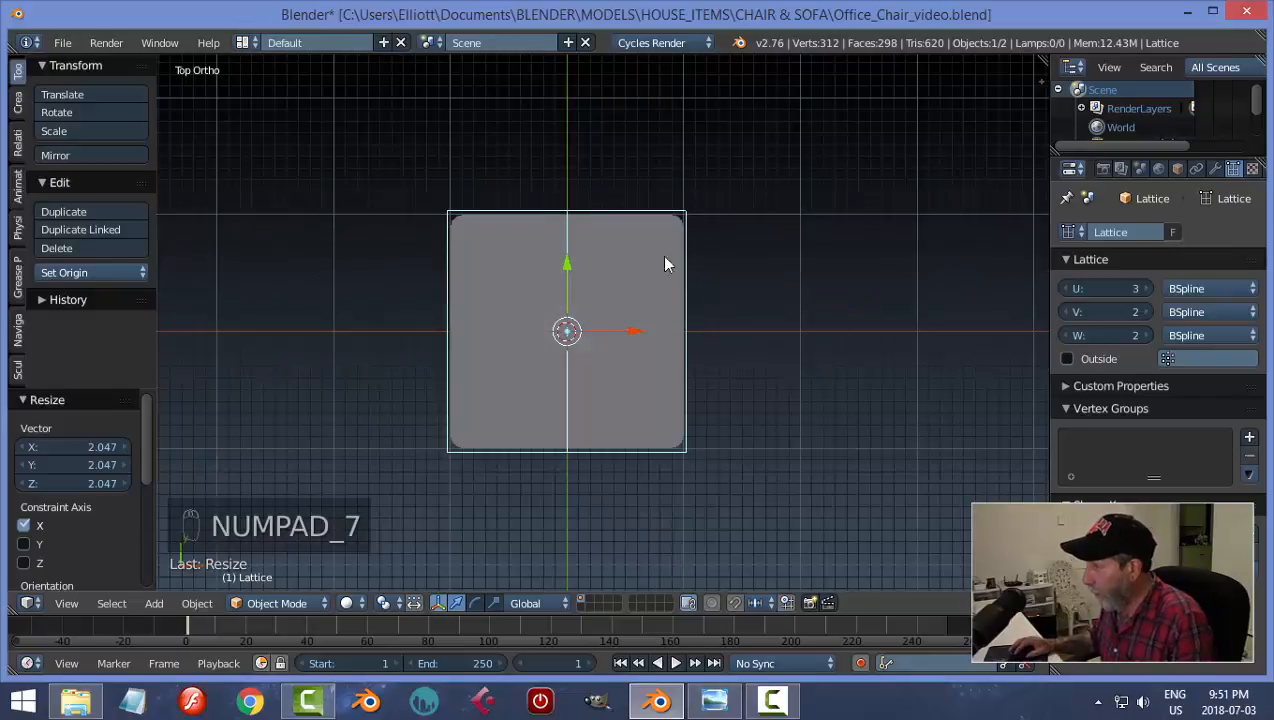
right_click(671, 264)
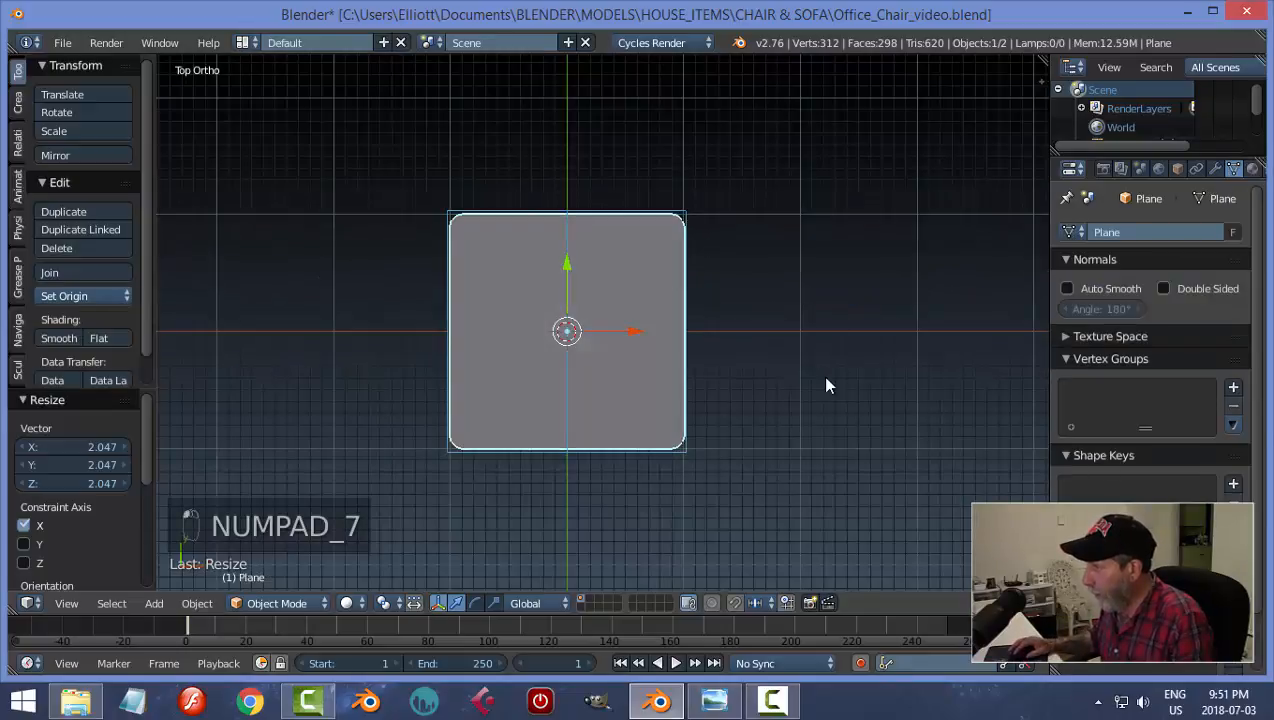
left_click(1215, 169)
left_click(1120, 232)
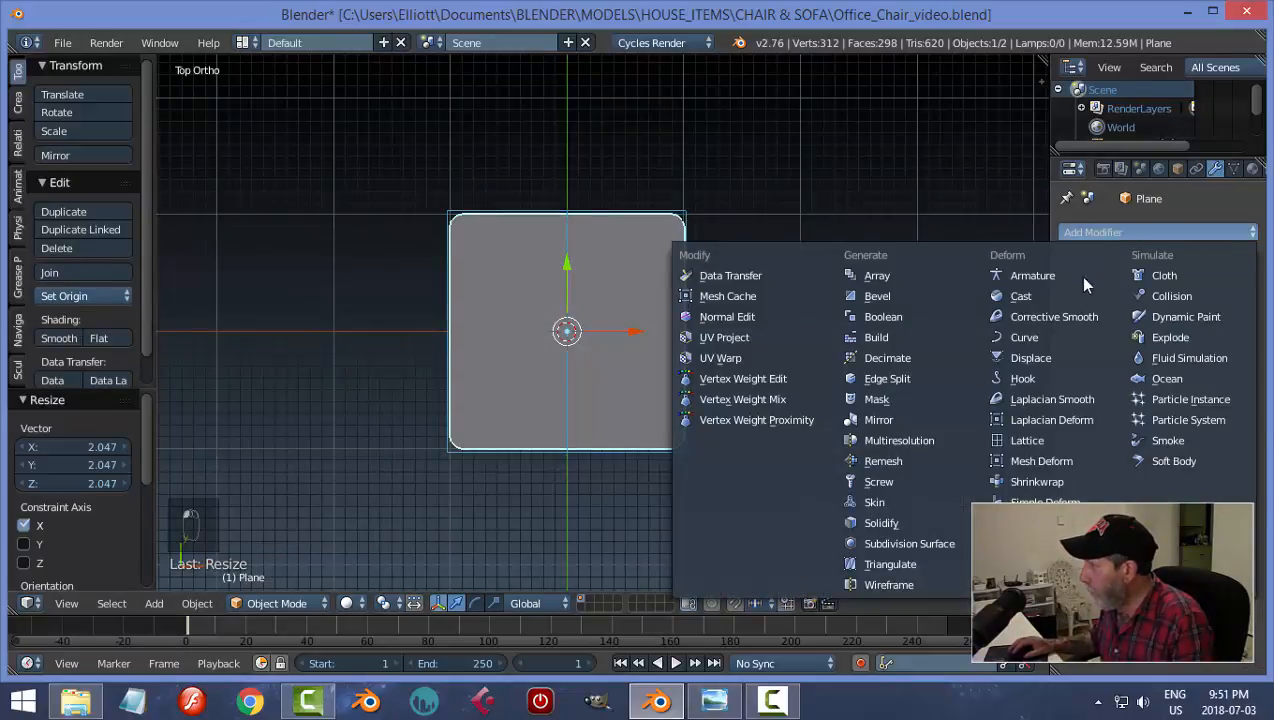
left_click(1030, 445)
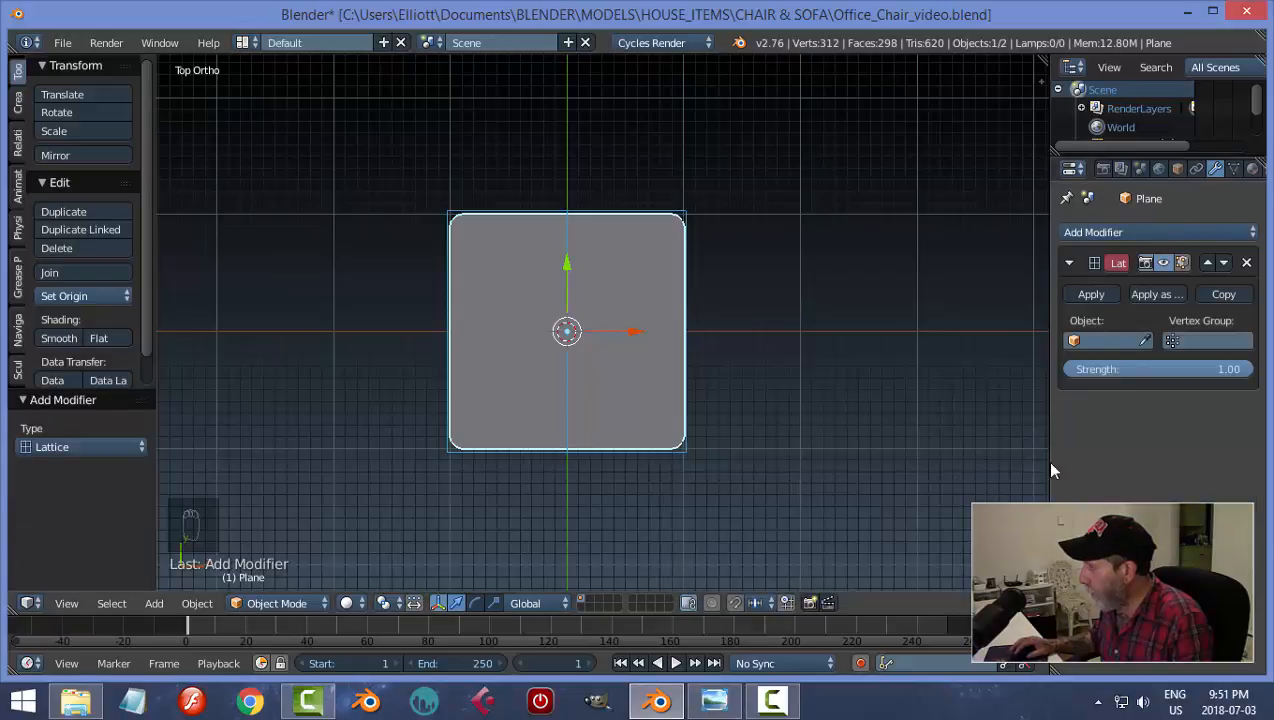
left_click(1090, 340)
left_click(1068, 367)
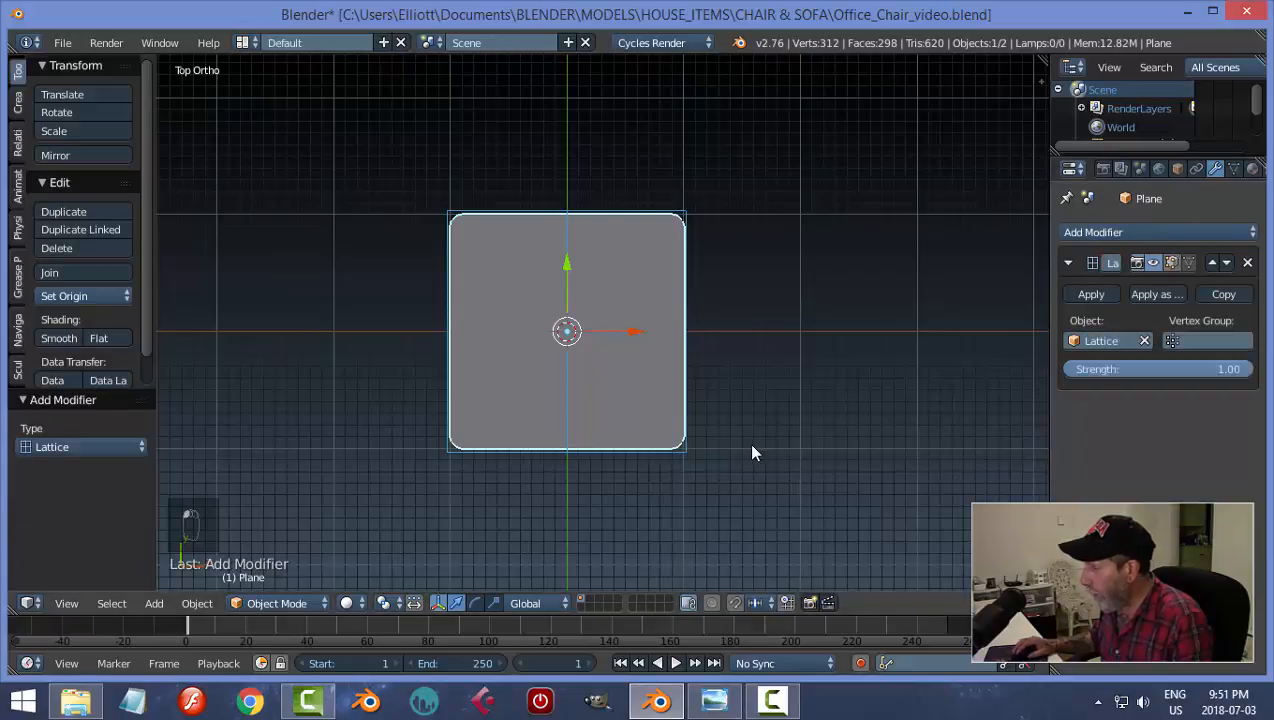
Step: Lower the lattice's four middle control points along Z to dip the seat's centre, and return the lattice to Object Mode
middle_click_drag(747, 442, 850, 287)
scroll(783, 375, "up", 3)
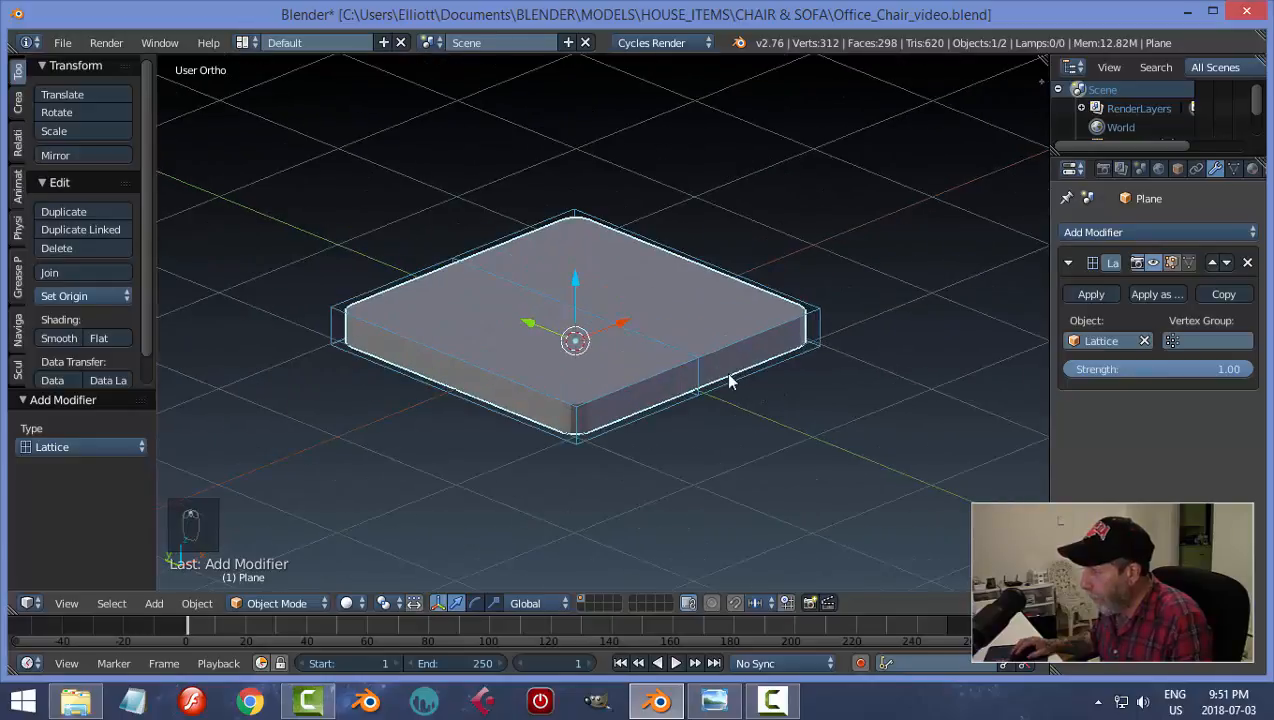
right_click(713, 350)
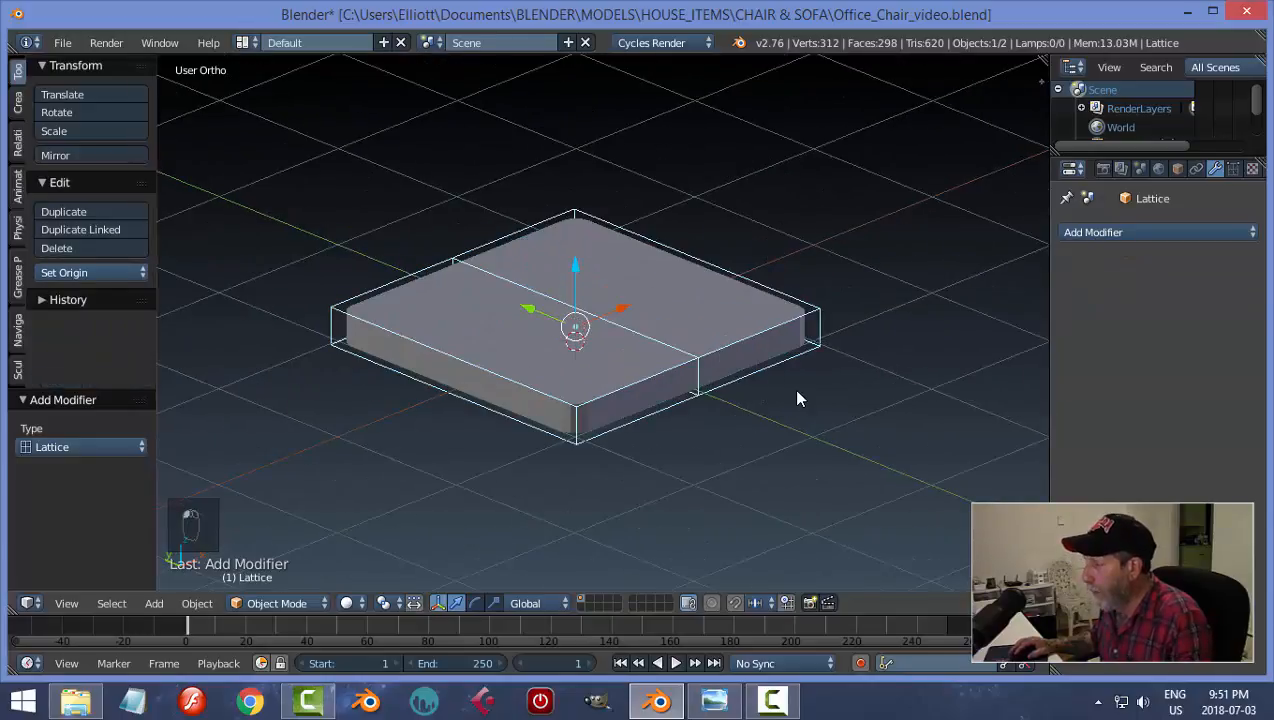
key("Tab")
right_click(698, 357)
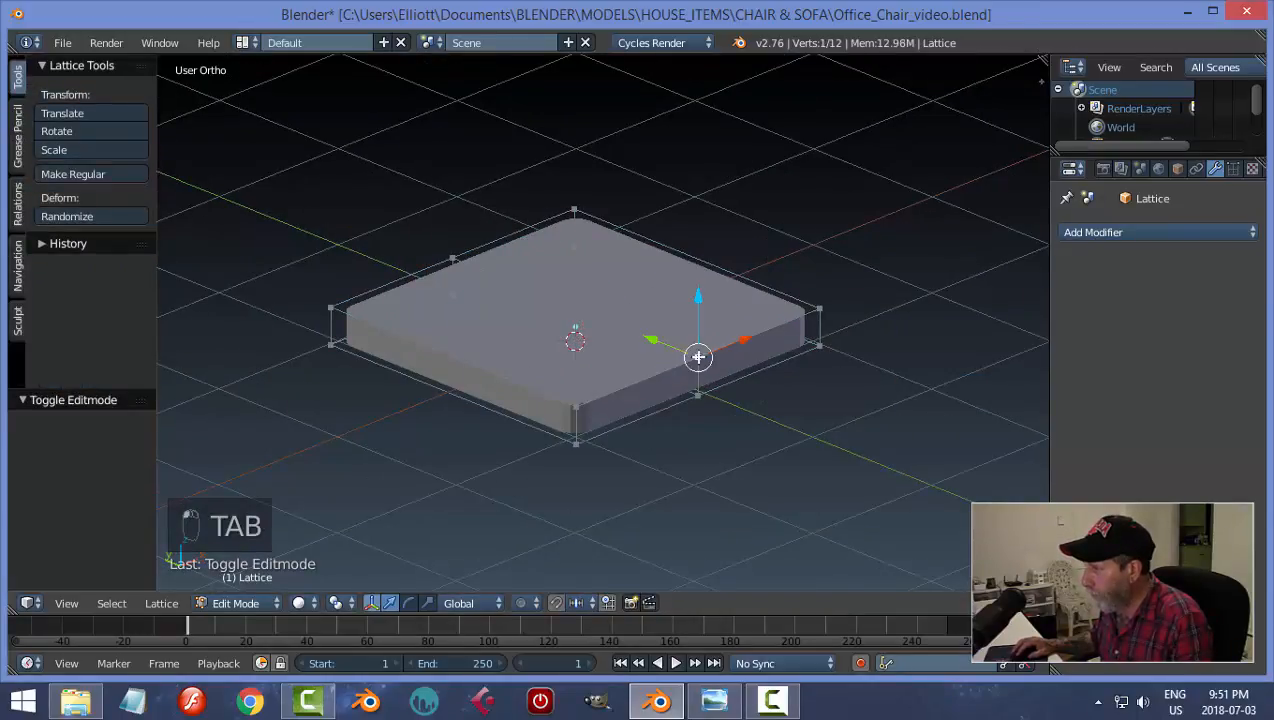
right_click(698, 396, "shift")
middle_click_drag(512, 326, 655, 344)
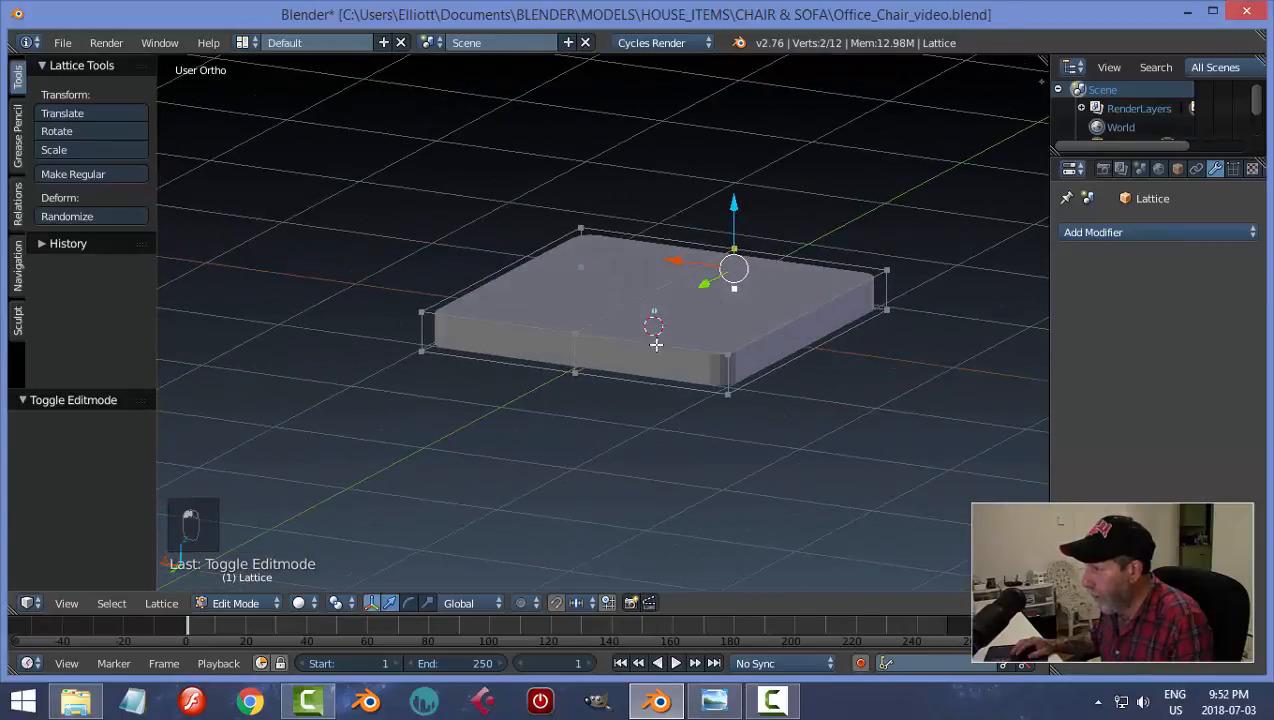
right_click(581, 334, "shift")
right_click(574, 372, "shift")
scroll(858, 363, "down", 2)
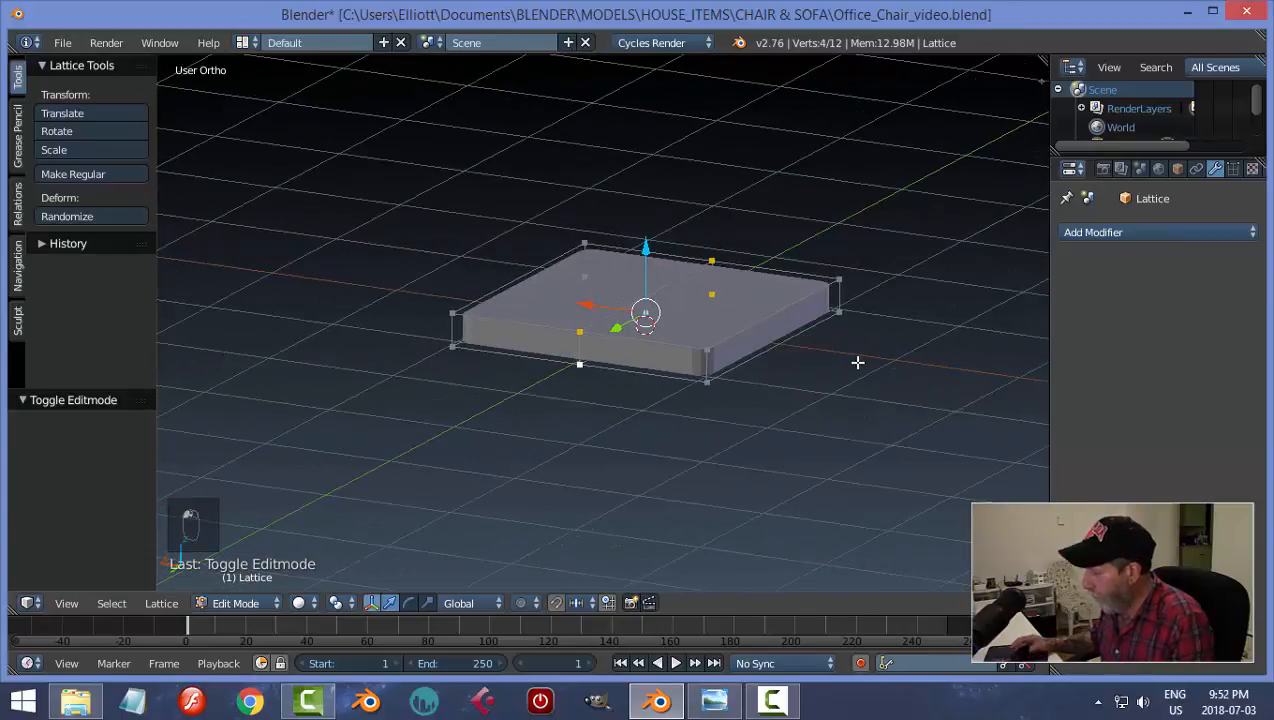
key("KP_7")
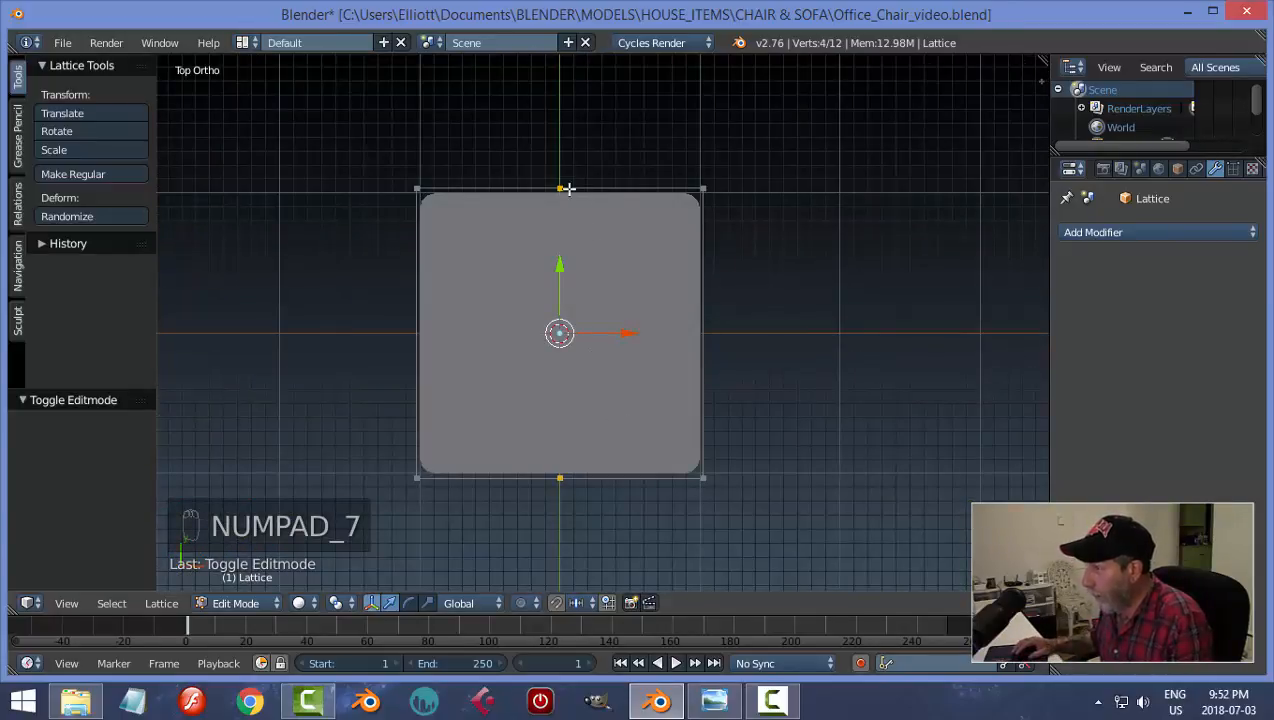
middle_click_drag(586, 431, 714, 376)
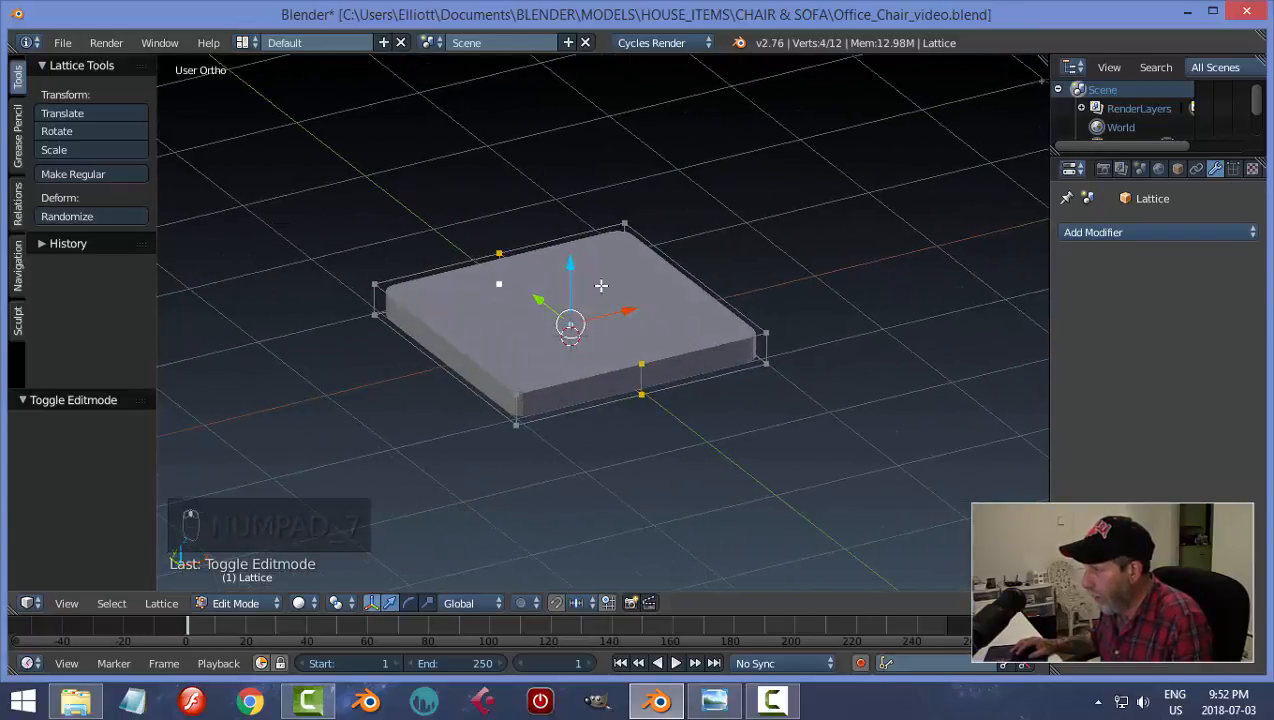
left_click_drag(574, 264, 584, 288)
middle_click_drag(785, 361, 599, 298)
left_click_drag(563, 277, 564, 274)
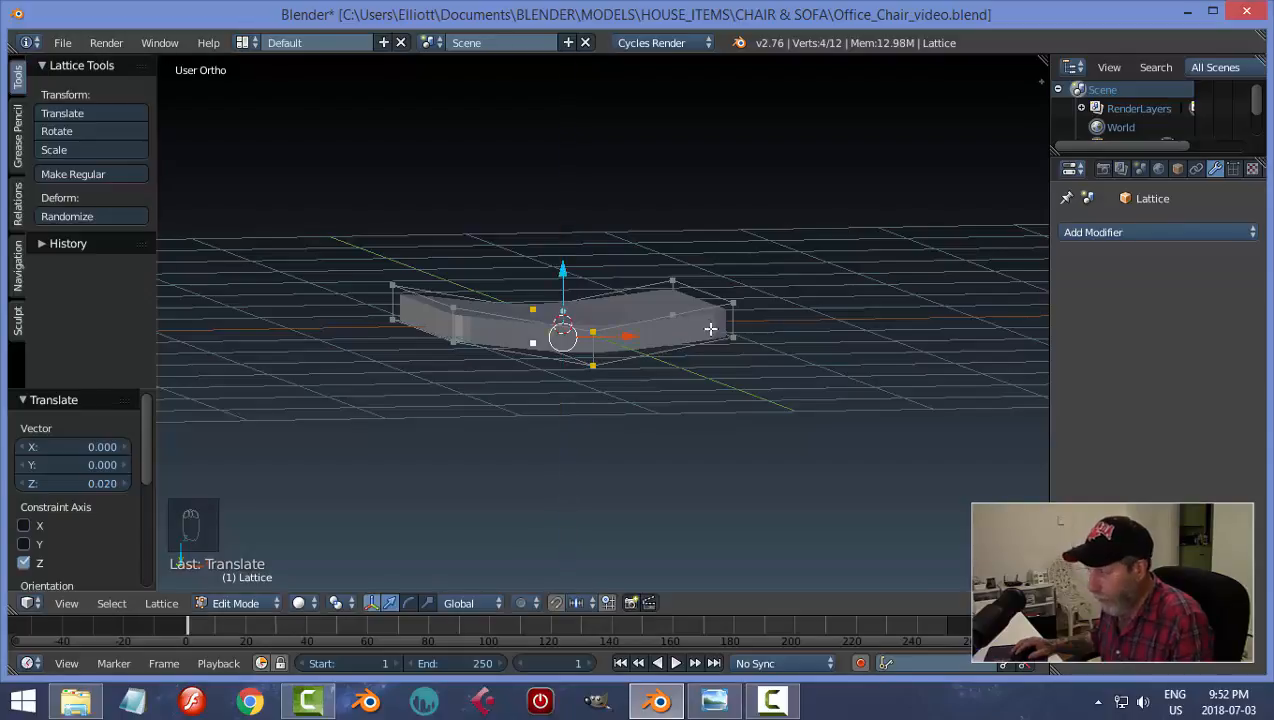
key("a")
mouse_move(710, 328)
middle_mouse_down()
mouse_move(731, 341)
mouse_move(720, 361)
mouse_move(726, 347)
middle_mouse_up()
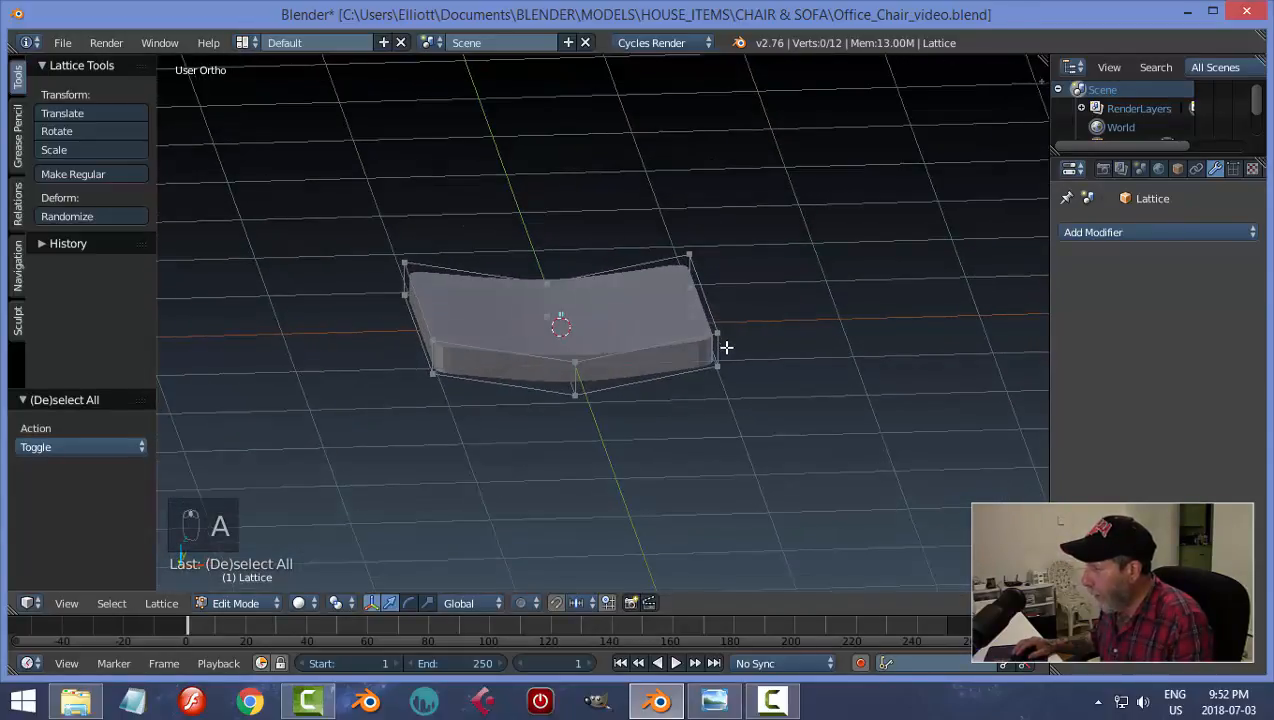
key("Tab")
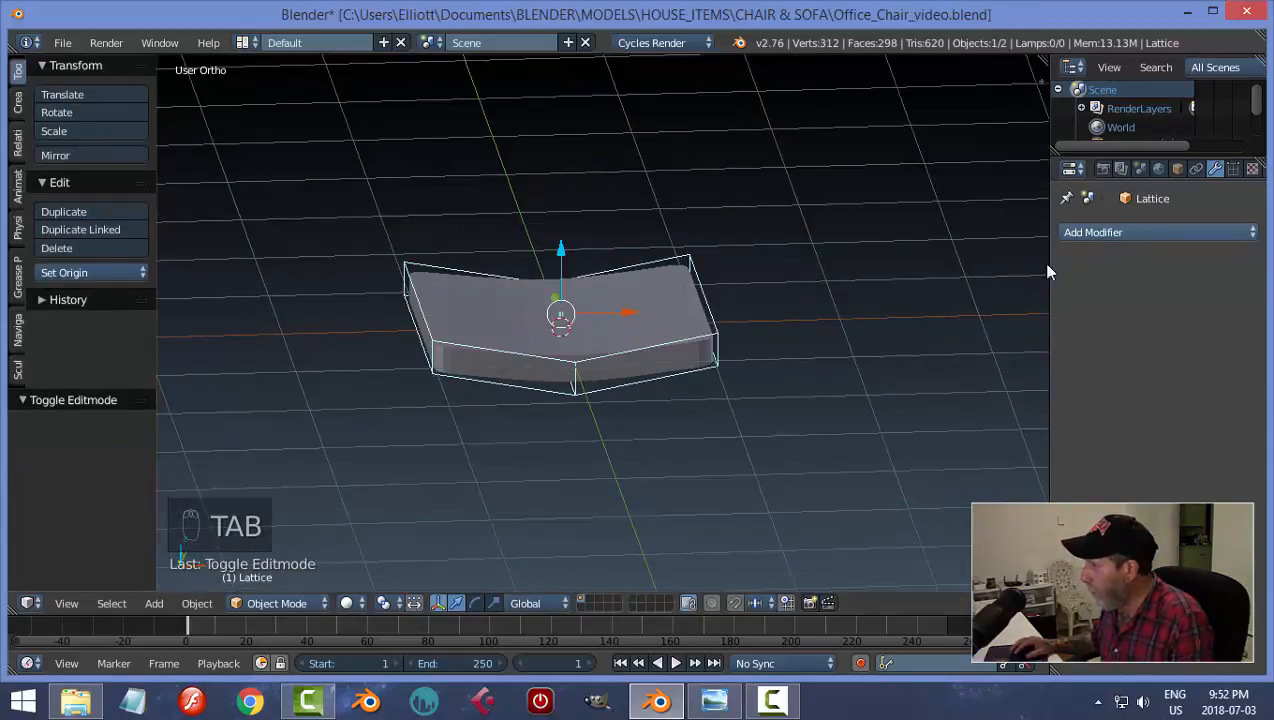
Step: Add a Subdivision Surface modifier at level 2 to the seat and shade it smooth
right_click(669, 307)
left_click(1110, 232)
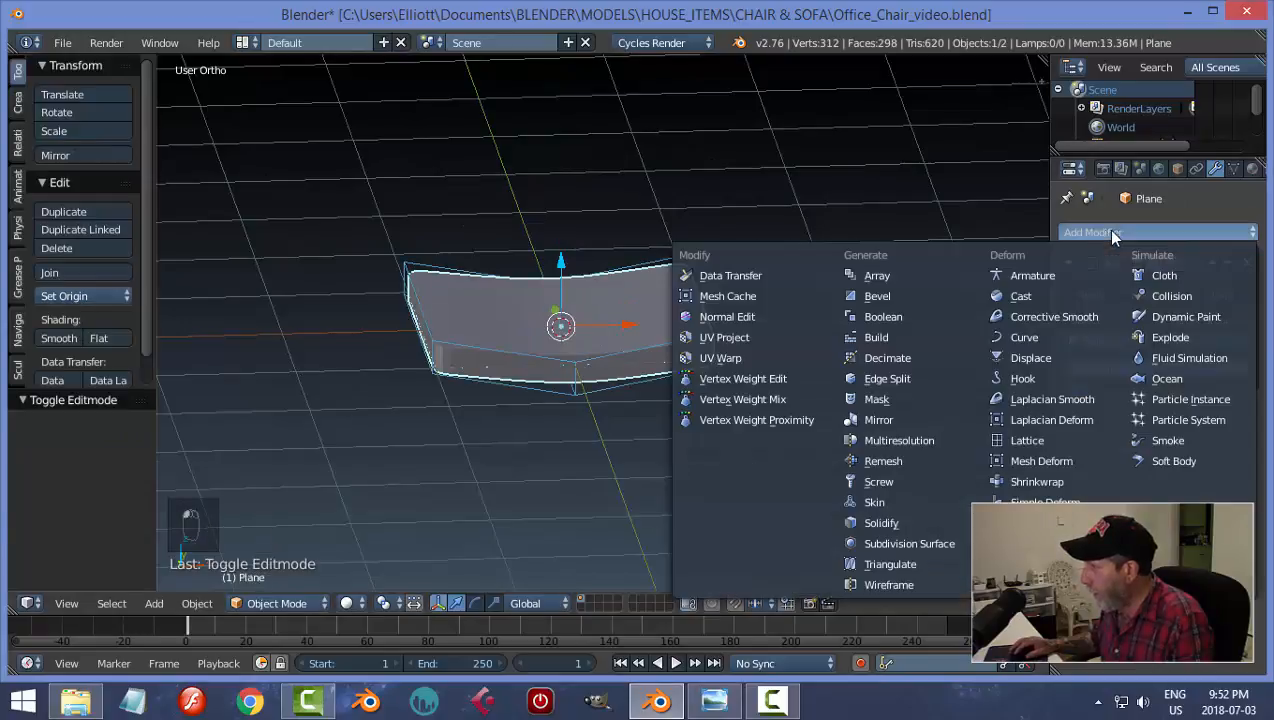
left_click(913, 543)
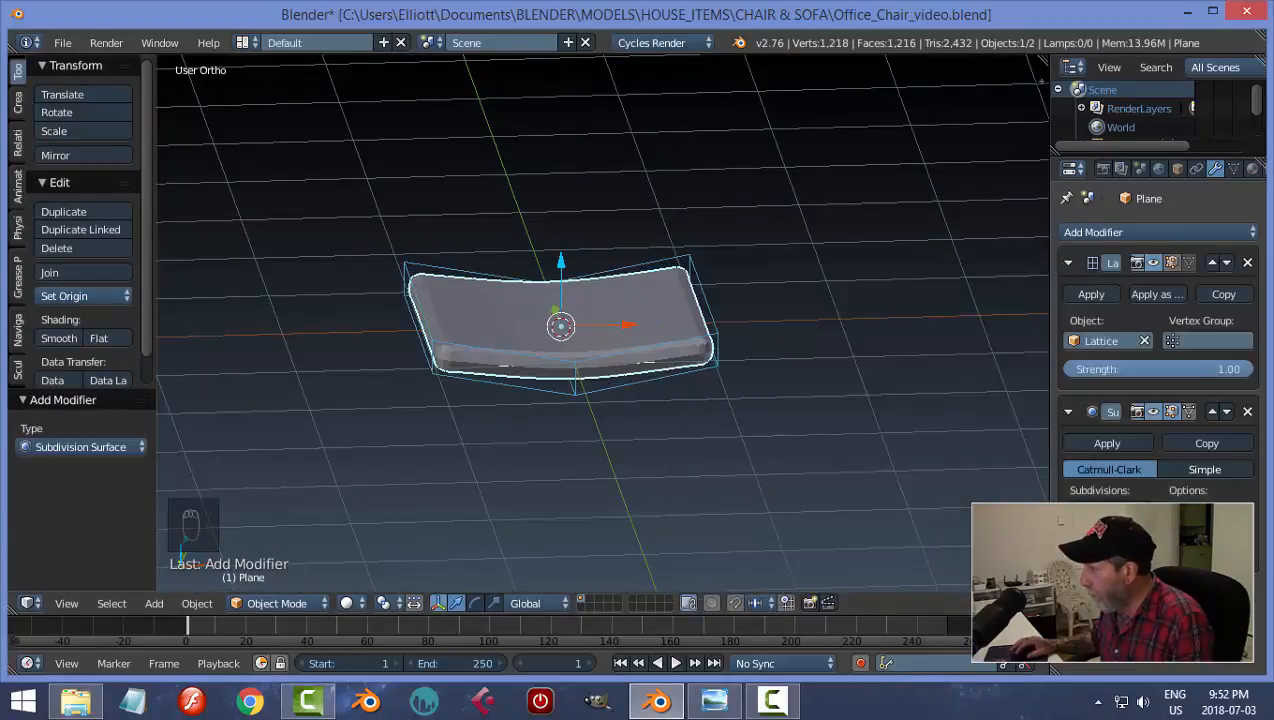
key("ctrl+2")
scroll(812, 509, "up", 3)
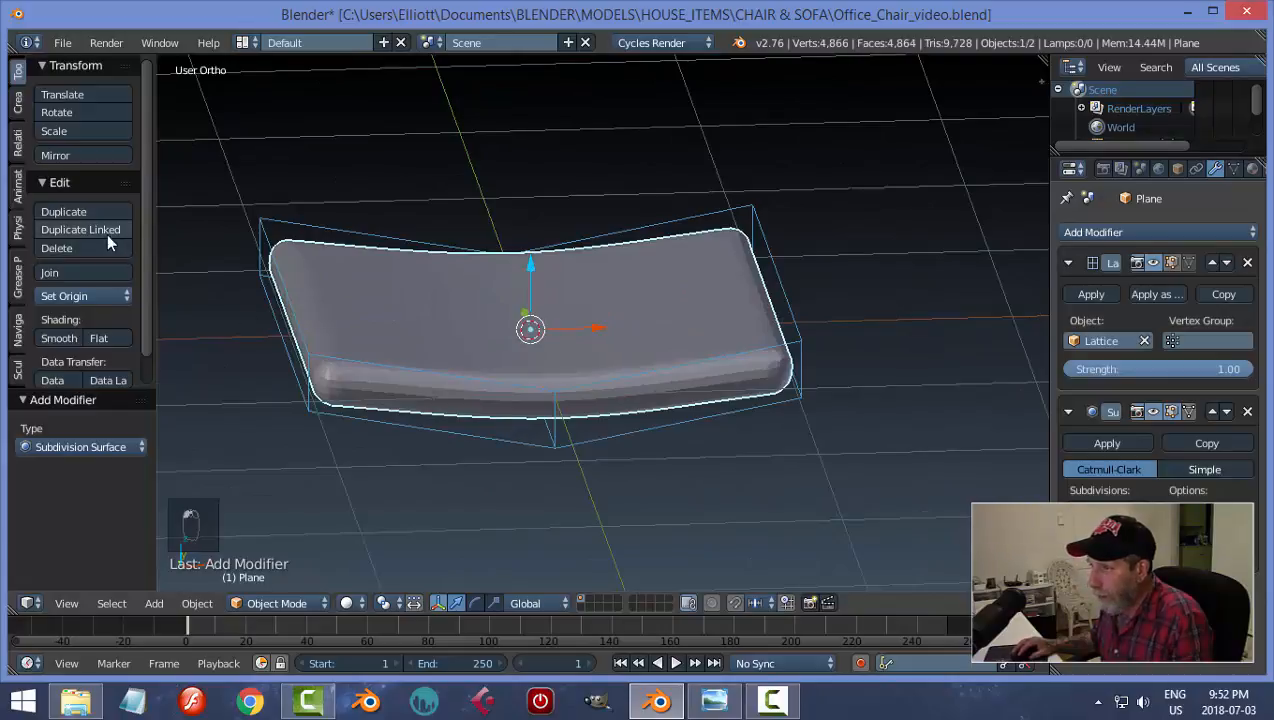
left_click(59, 340)
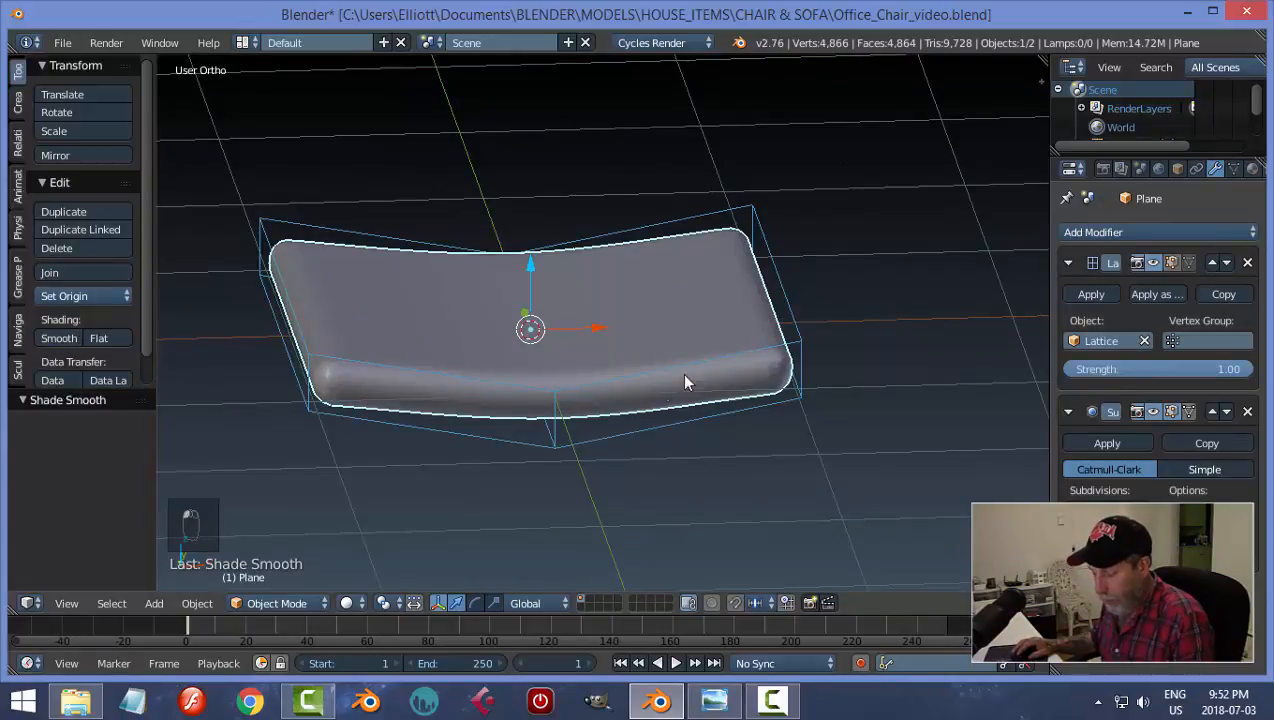
key("a")
Step: Enable Matcap shading with the matte red material and turn on Ambient Occlusion for the viewport
middle_click_drag(754, 319, 882, 339)
key("n")
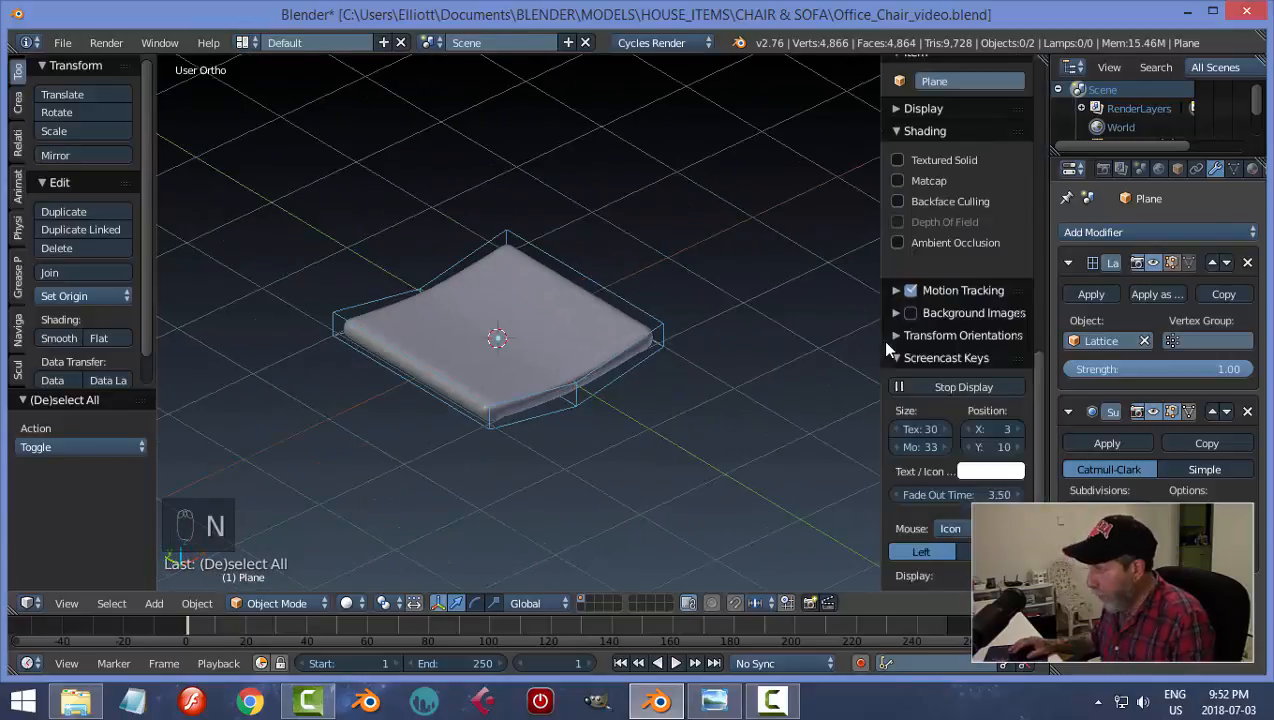
left_click(897, 181)
left_click(954, 355)
left_click(952, 262)
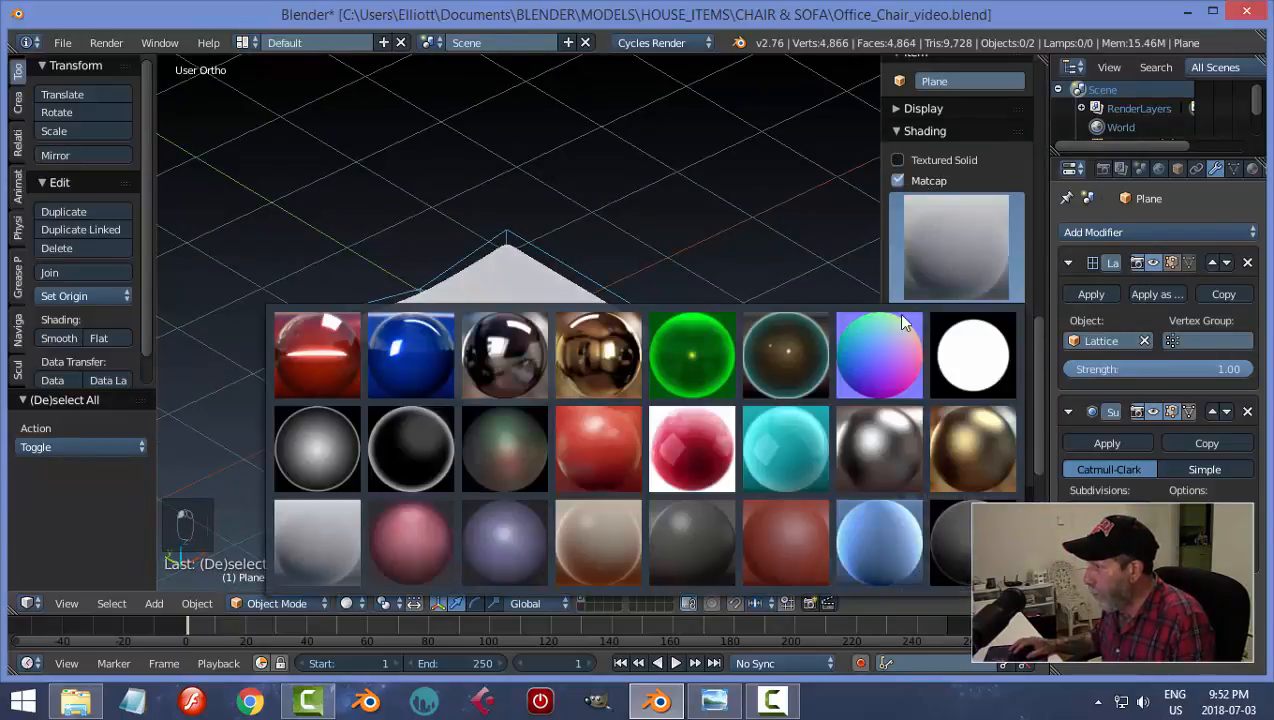
left_click(782, 530)
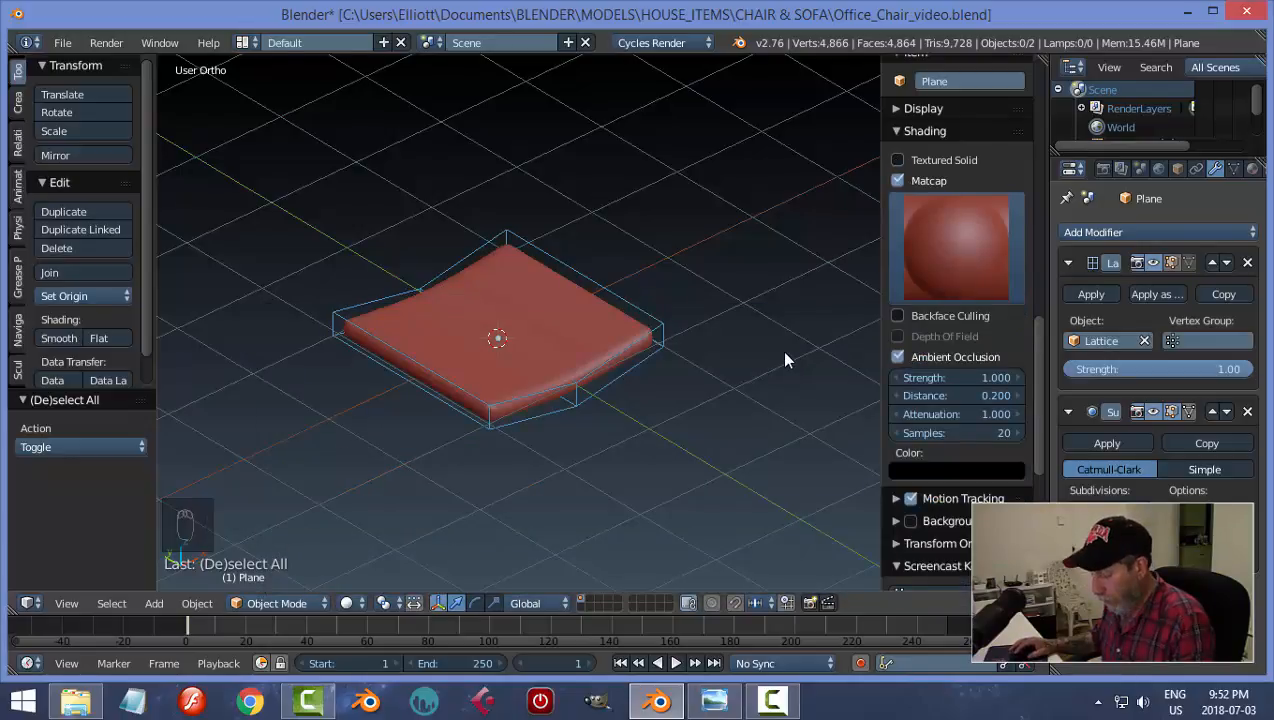
key("n")
Step: Apply the seat's Lattice modifier and delete the lattice object
middle_click_drag(776, 361, 683, 381)
middle_click_drag(768, 364, 755, 341)
right_click(686, 316)
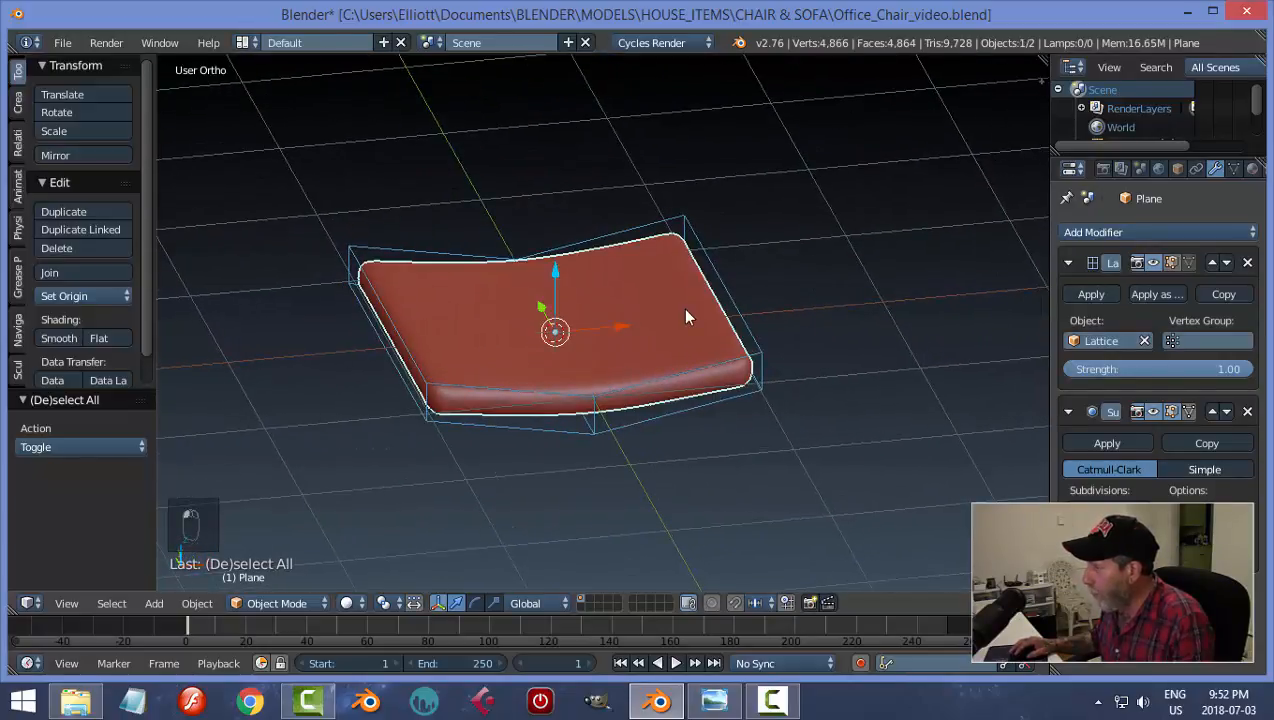
left_click(1090, 293)
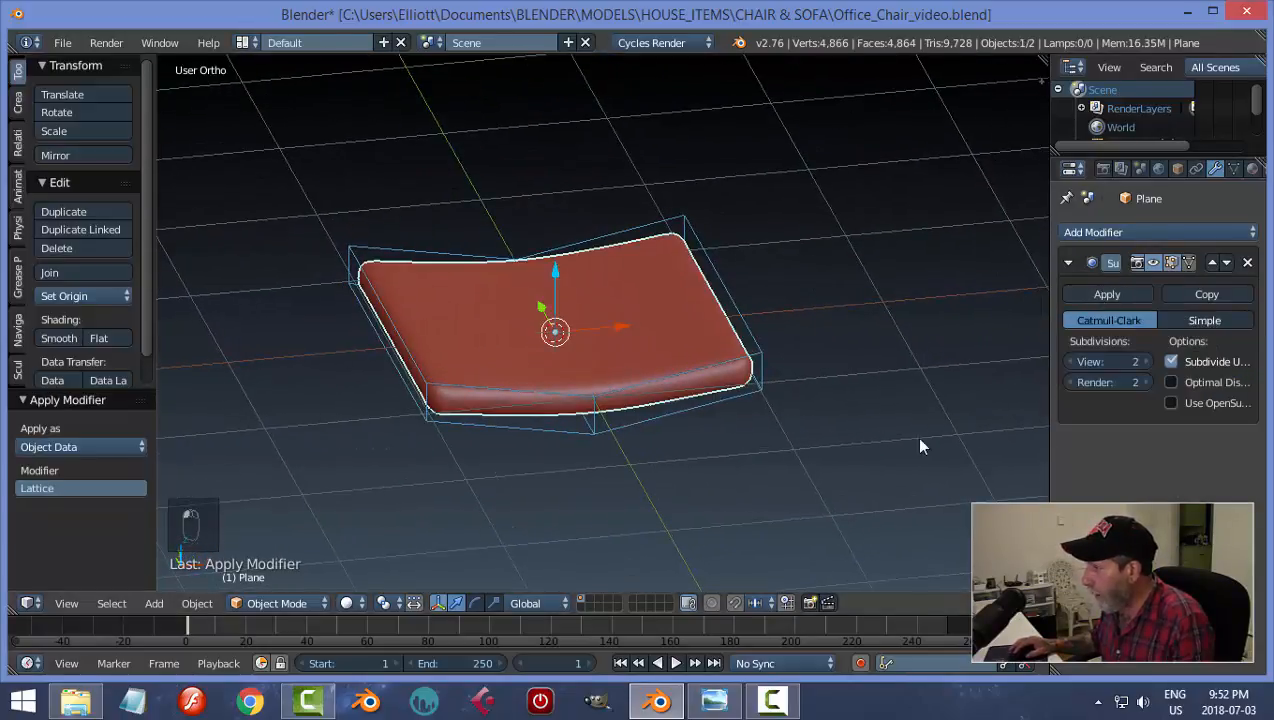
middle_click_drag(735, 430, 697, 333)
right_click(779, 360)
key("x")
left_click(780, 356)
Step: Duplicate the seat in place and rotate the copy 90 degrees about the X axis
right_click(697, 333)
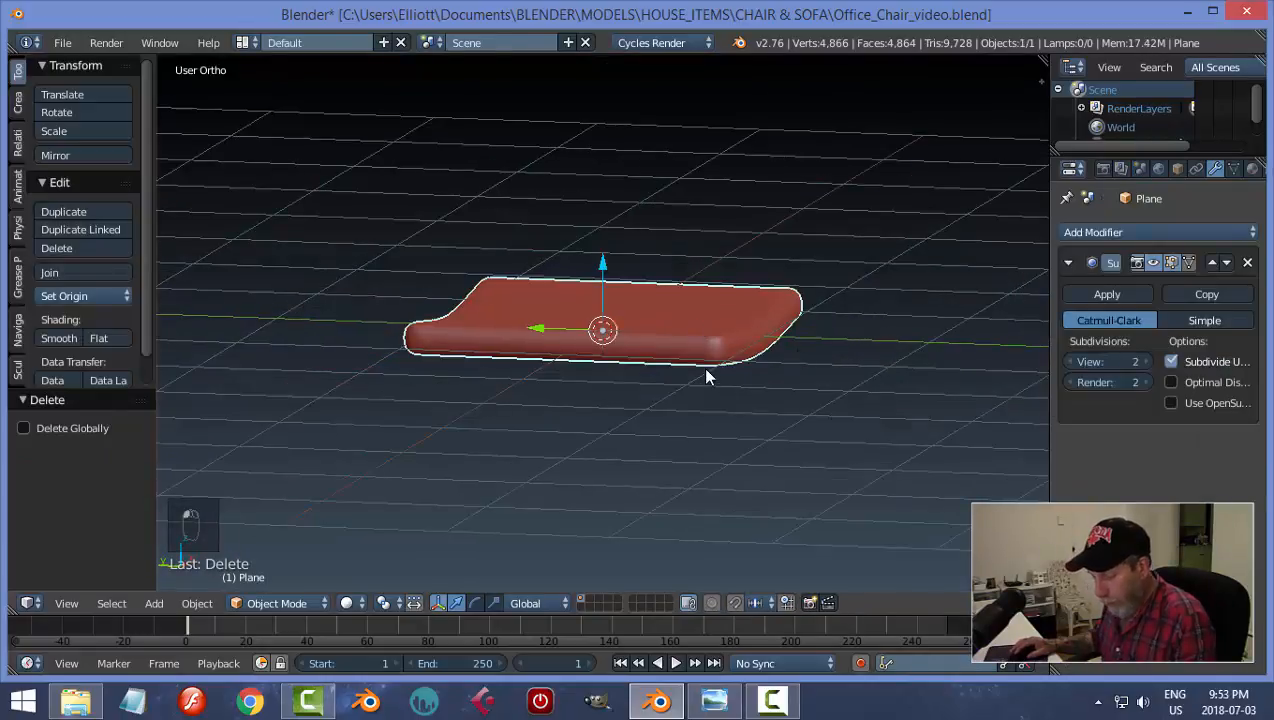
key("shift+d")
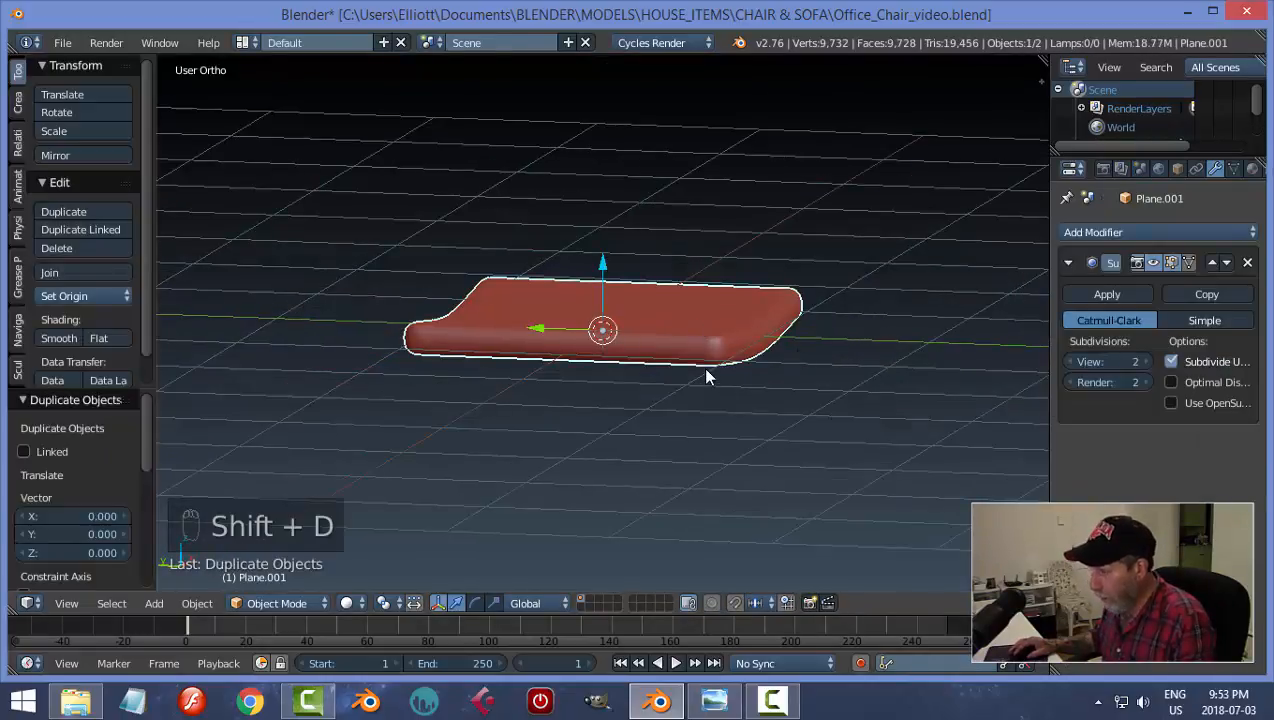
type("rx90")
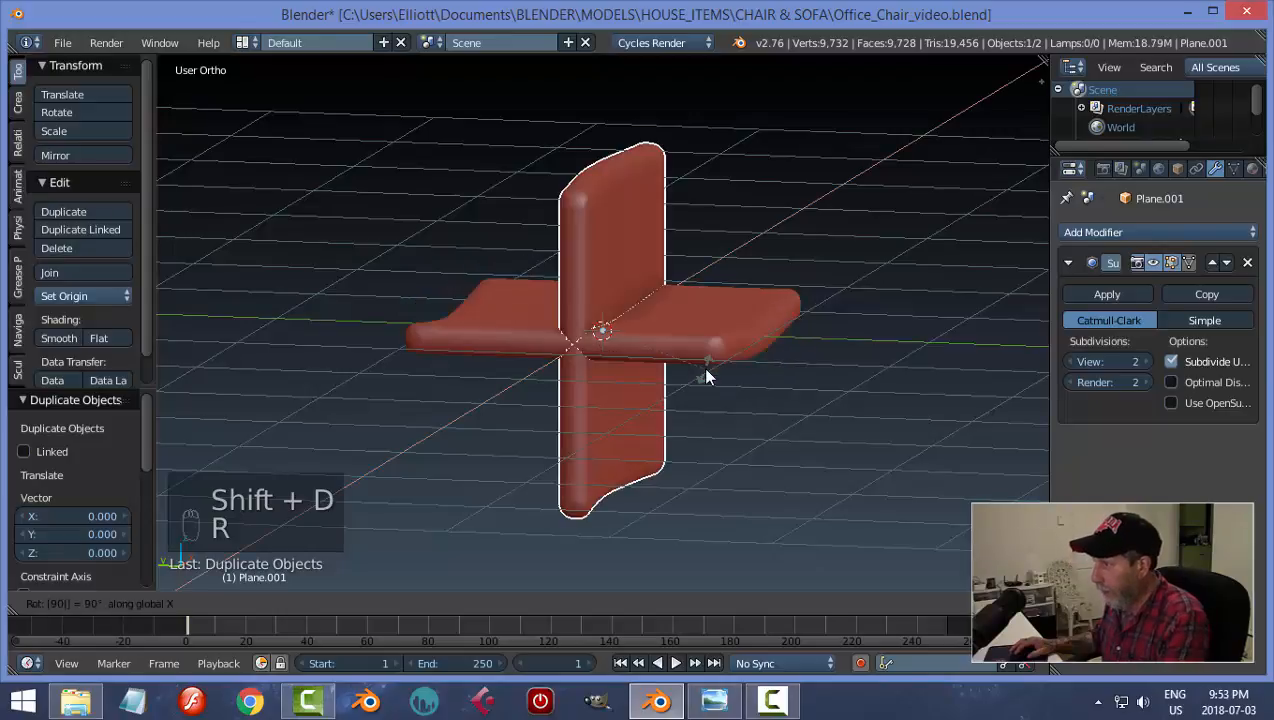
key("Return")
Step: Move the upright copy along Y to the seat's rear edge and raise it along Z to stand above the seat
left_click_drag(536, 335, 352, 286)
left_click_drag(421, 256, 446, 88)
middle_click_drag(626, 179, 670, 228)
left_click_drag(516, 170, 512, 148)
middle_click_drag(512, 148, 645, 267)
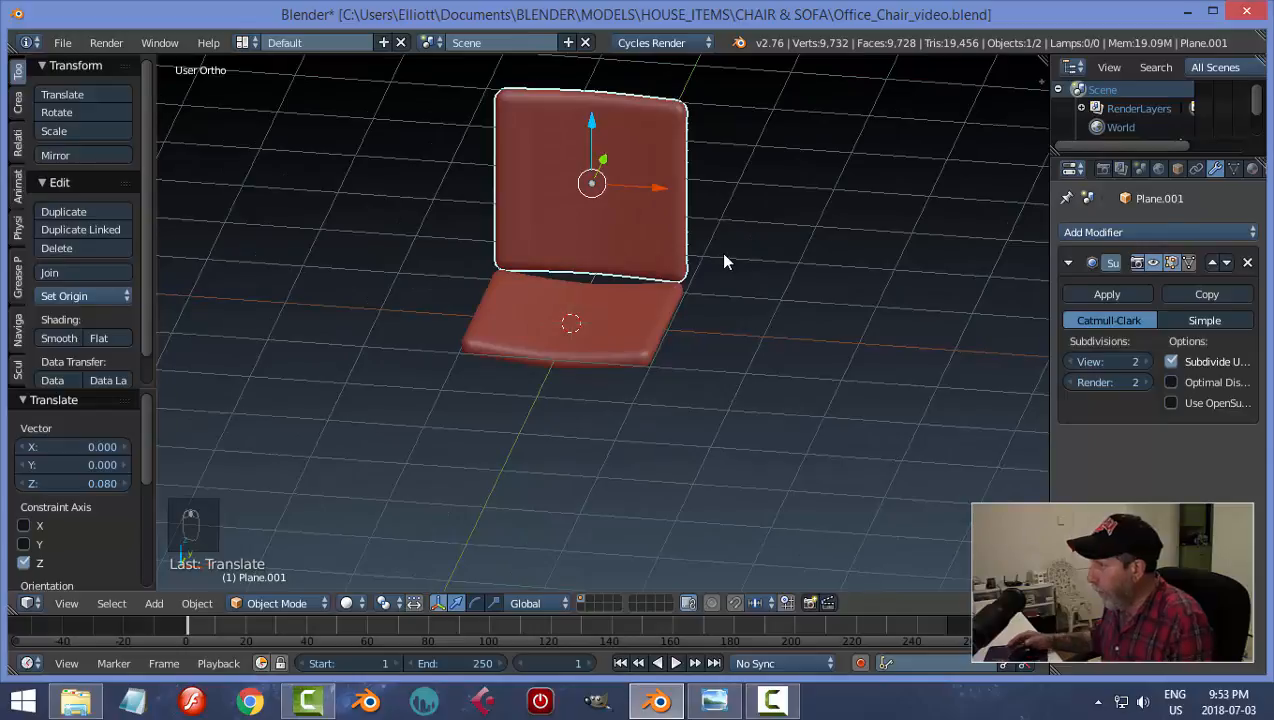
Step: Add a Simple Deform modifier to the backrest in Bend mode and reduce its angle until the sides taper slightly towards the top
middle_click_drag(762, 276, 731, 337)
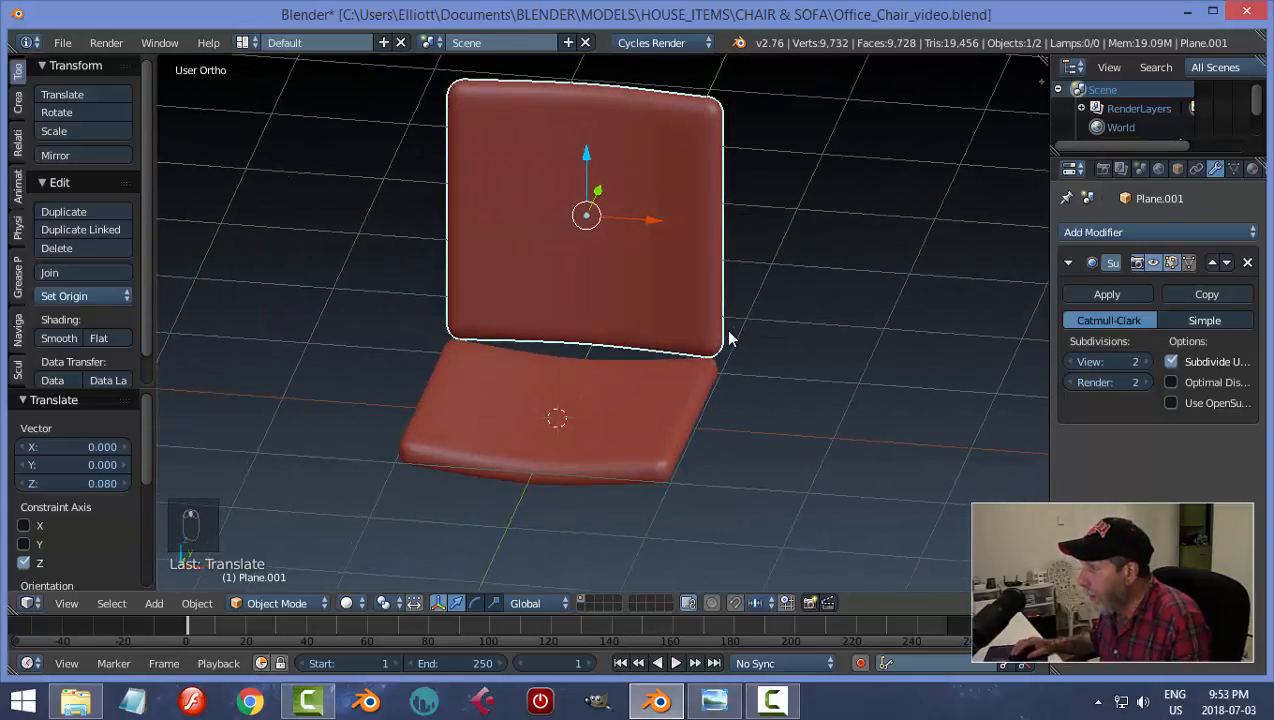
left_click(1155, 232)
left_click(1050, 502)
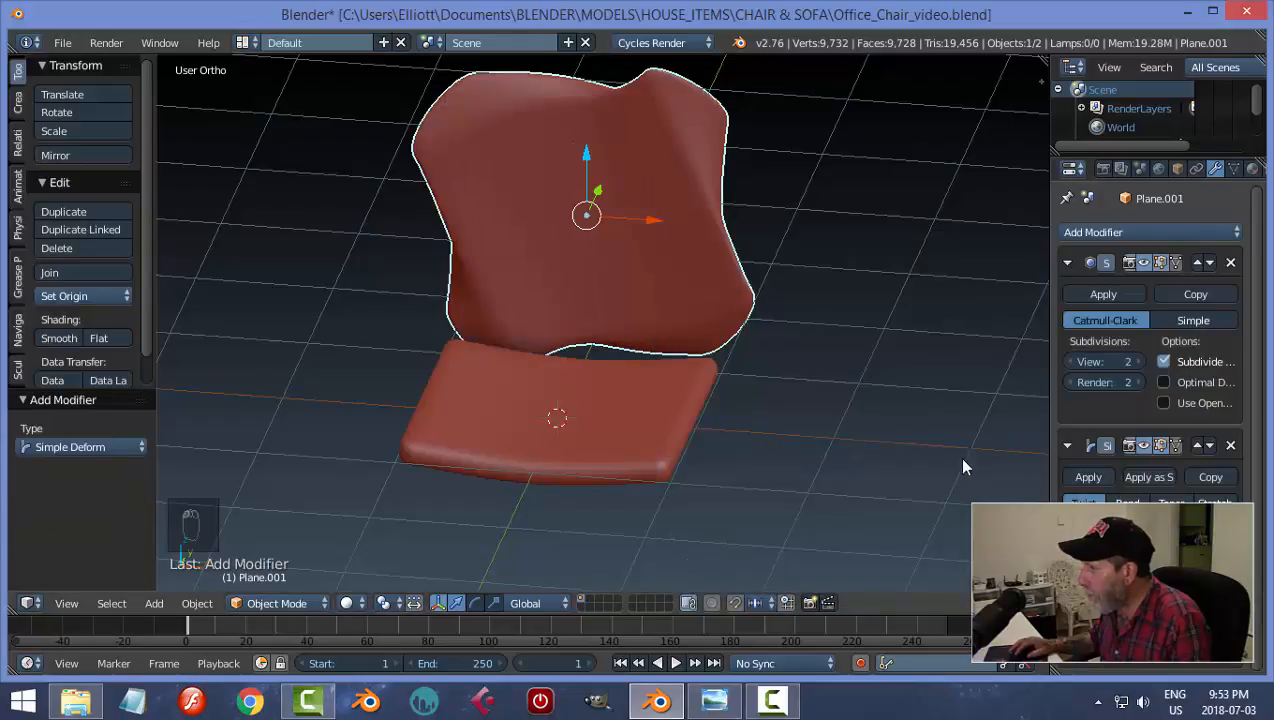
left_click(1171, 503)
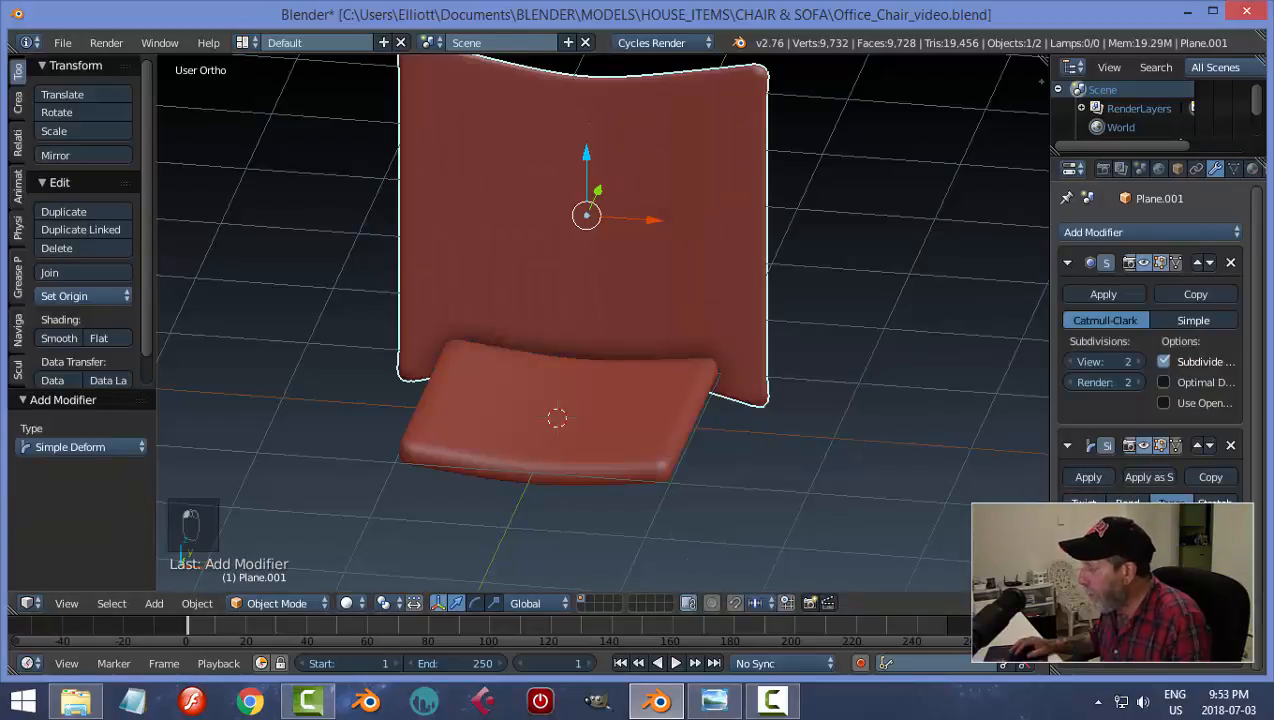
left_click(1127, 503)
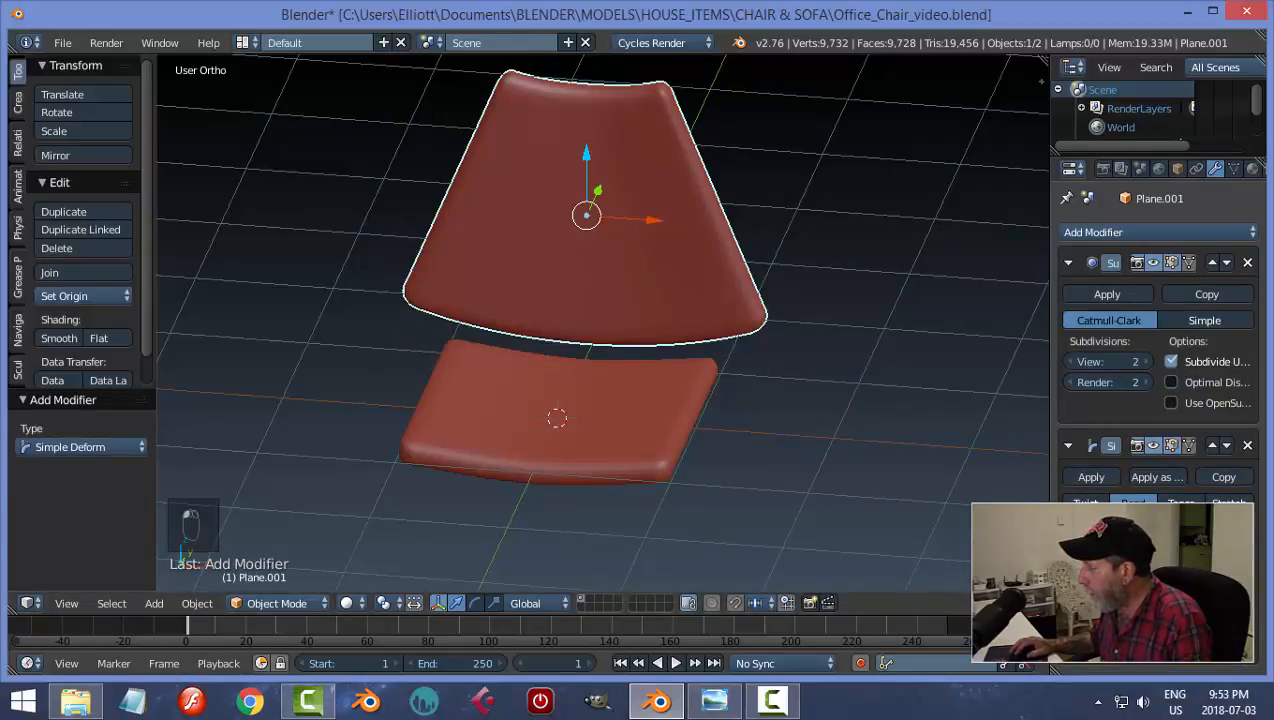
left_click_drag(1205, 590, 1146, 590)
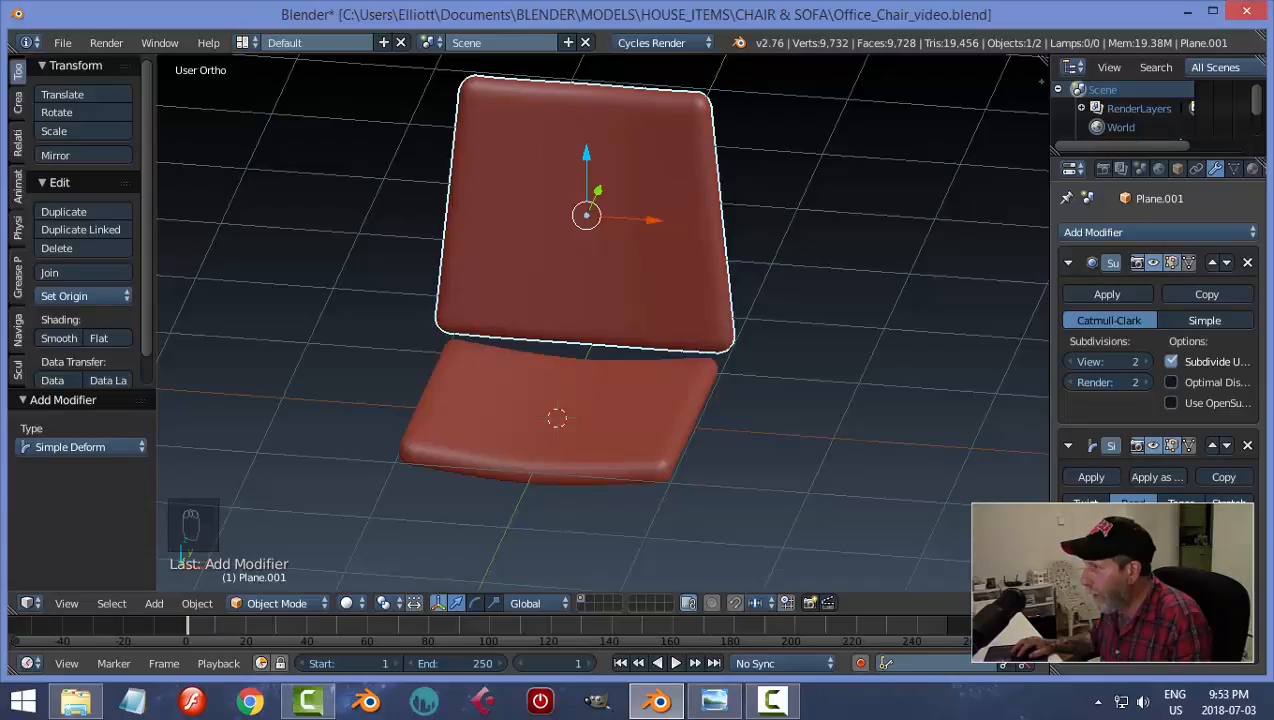
Step: Scale the backrest down by about 0.93 and again by about 0.94, lowering it along Z towards the seat
middle_click_drag(870, 375, 854, 351)
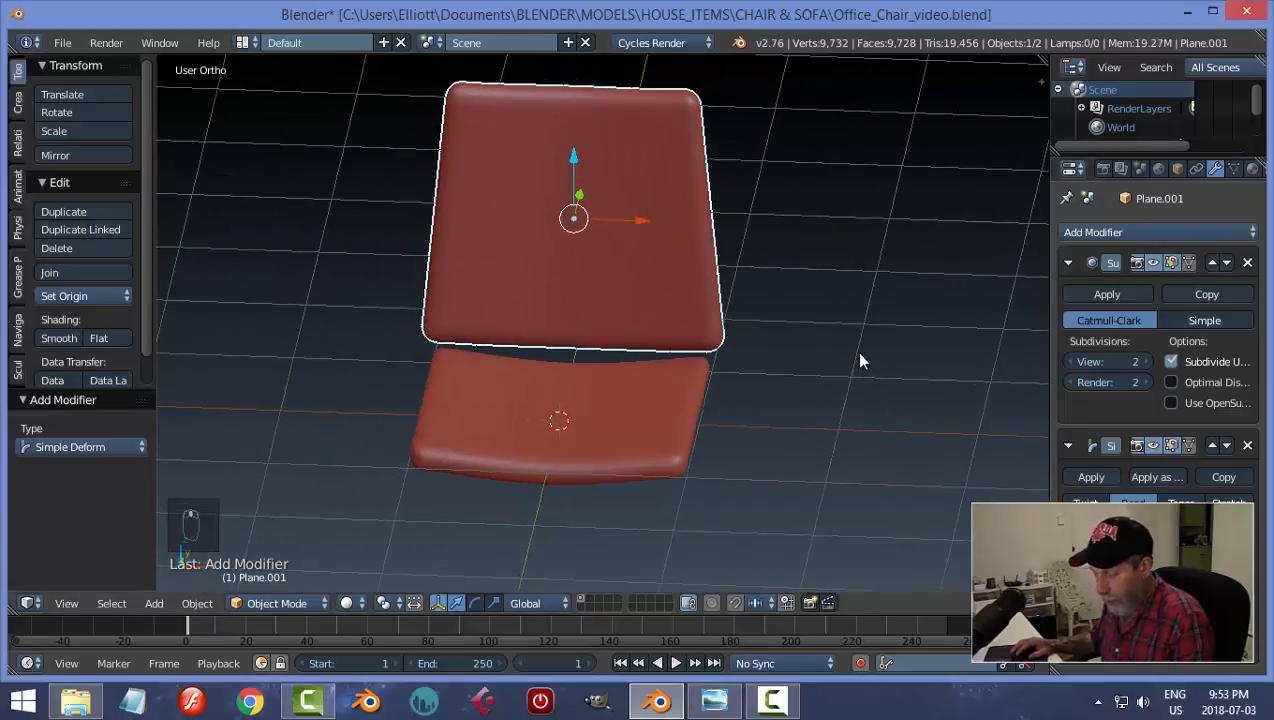
key("s")
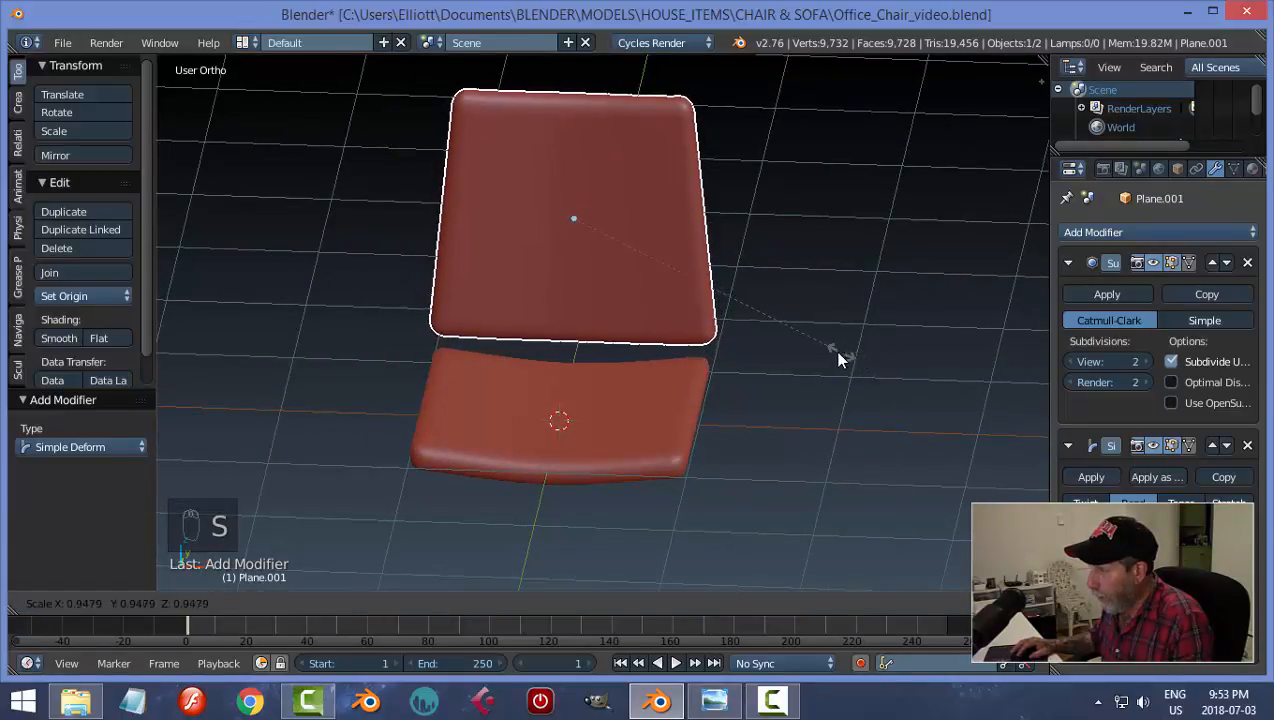
left_click(835, 353)
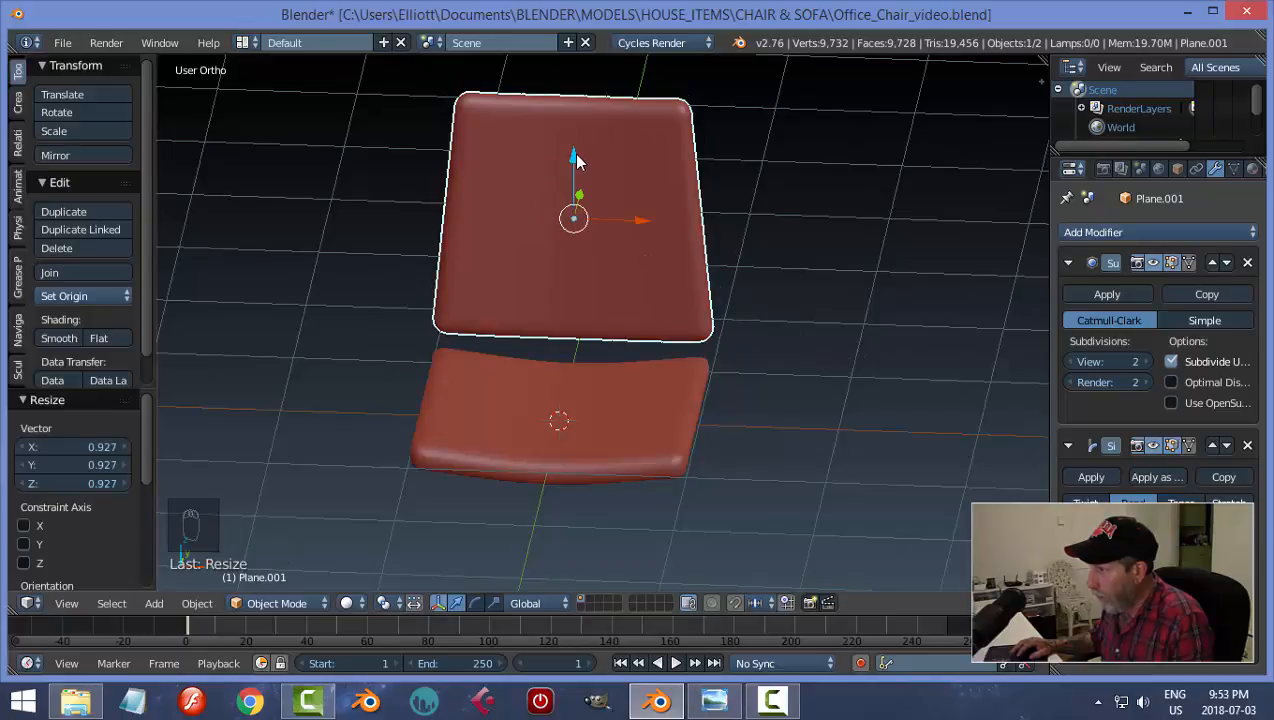
left_click_drag(577, 158, 580, 174)
key("s")
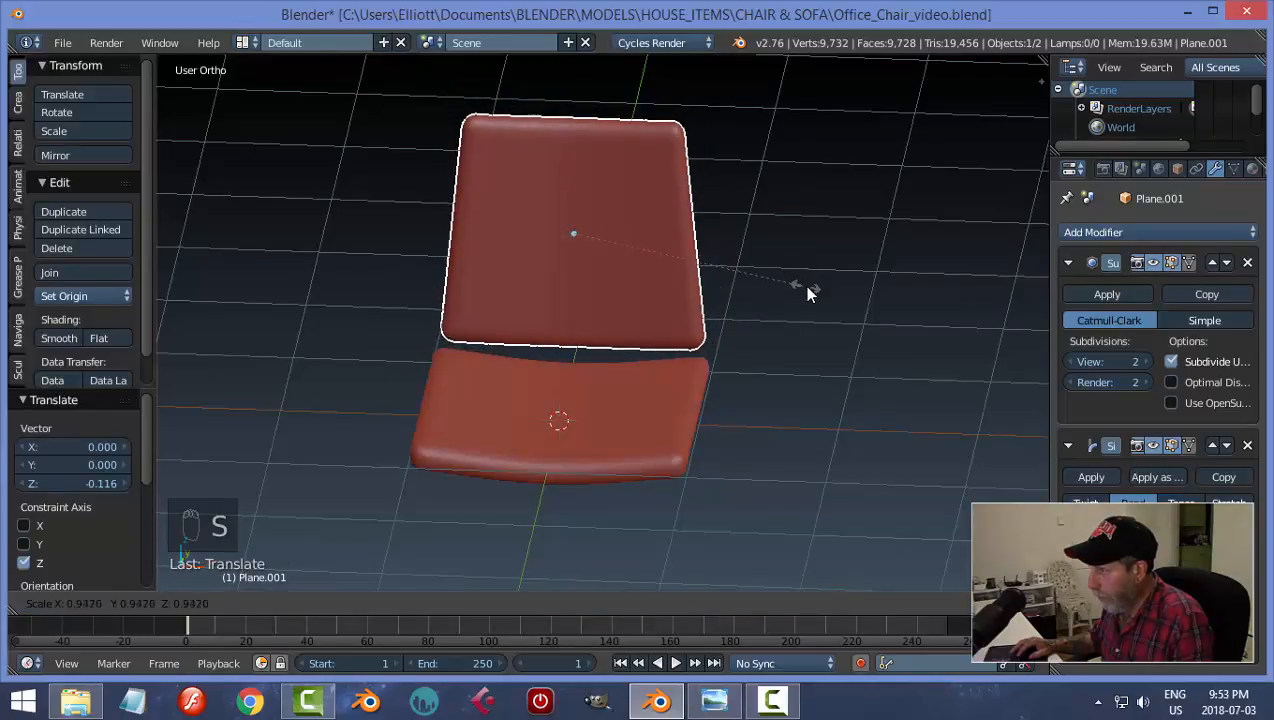
left_click(810, 292)
left_click_drag(575, 170, 578, 174)
Step: Fine-tune the backrest's height along Z and shift it -0.020 along Y to meet the seat's rear edge
middle_click_drag(569, 236, 746, 259)
left_click_drag(468, 233, 472, 244)
left_click_drag(416, 312, 418, 313)
middle_click_drag(731, 341, 705, 344)
Step: Rotate the backrest slightly about the X axis and deselect it
key("r")
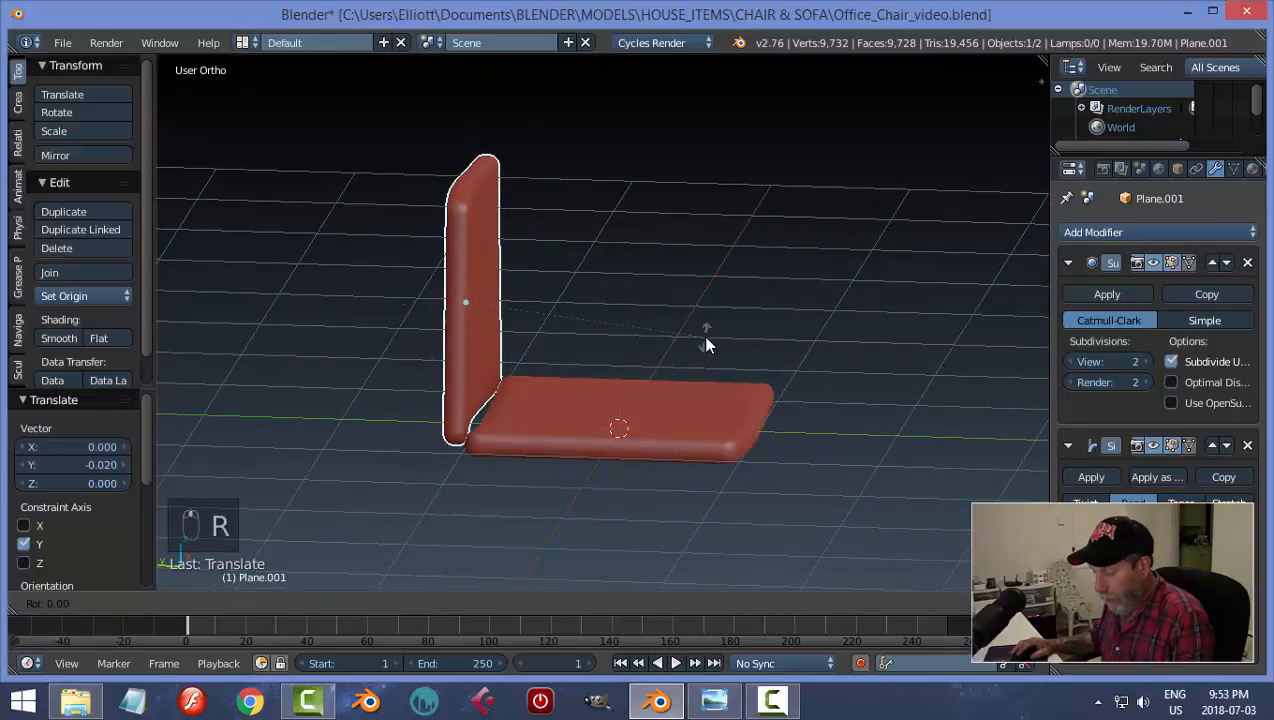
key("x")
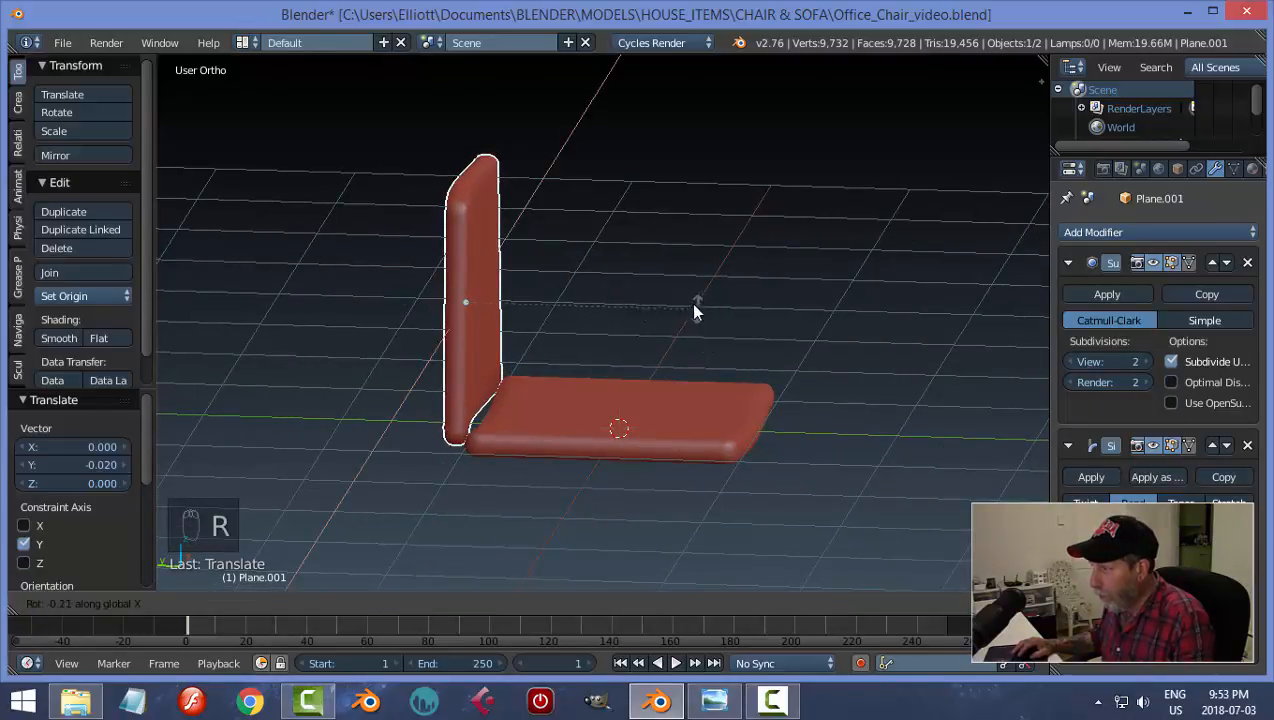
left_click(566, 202)
key("a")
middle_click_drag(703, 270, 752, 321)
Step: Tilt the backrest another -1.8 degrees about X and move it 0.027 along Y
right_click(749, 315)
middle_click_drag(648, 361, 797, 394)
key("r")
key("x")
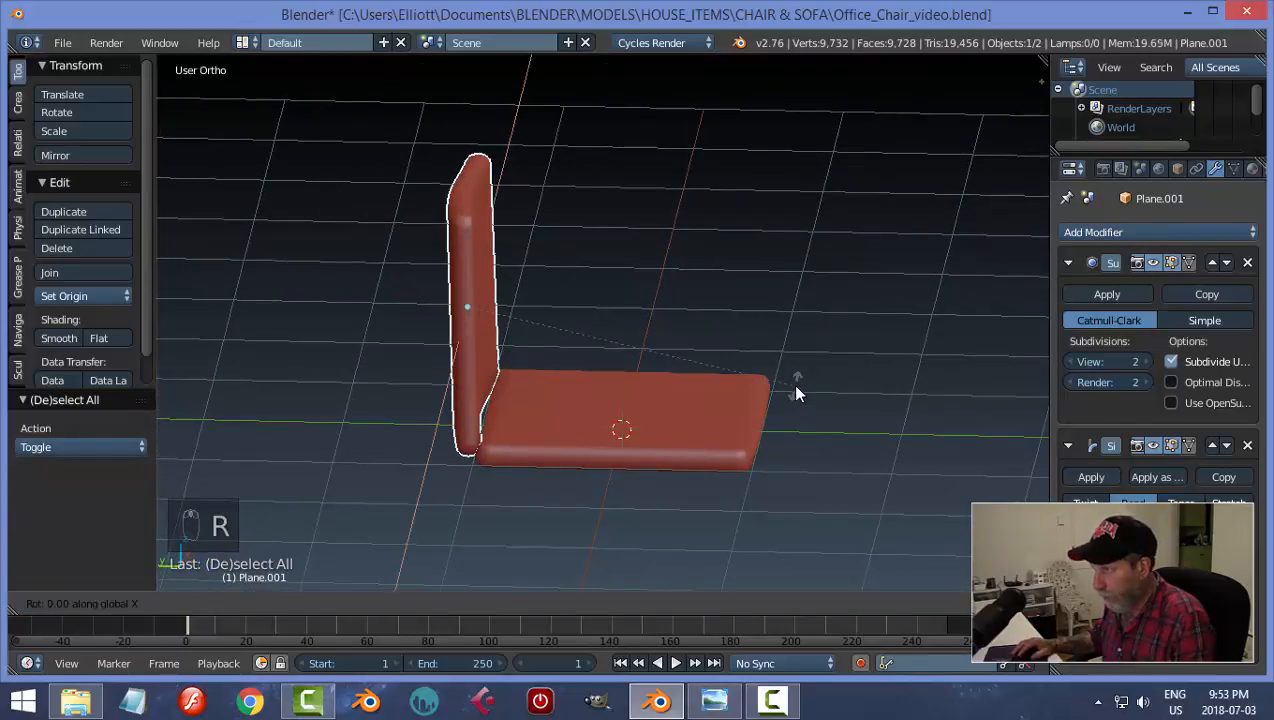
left_click(794, 381)
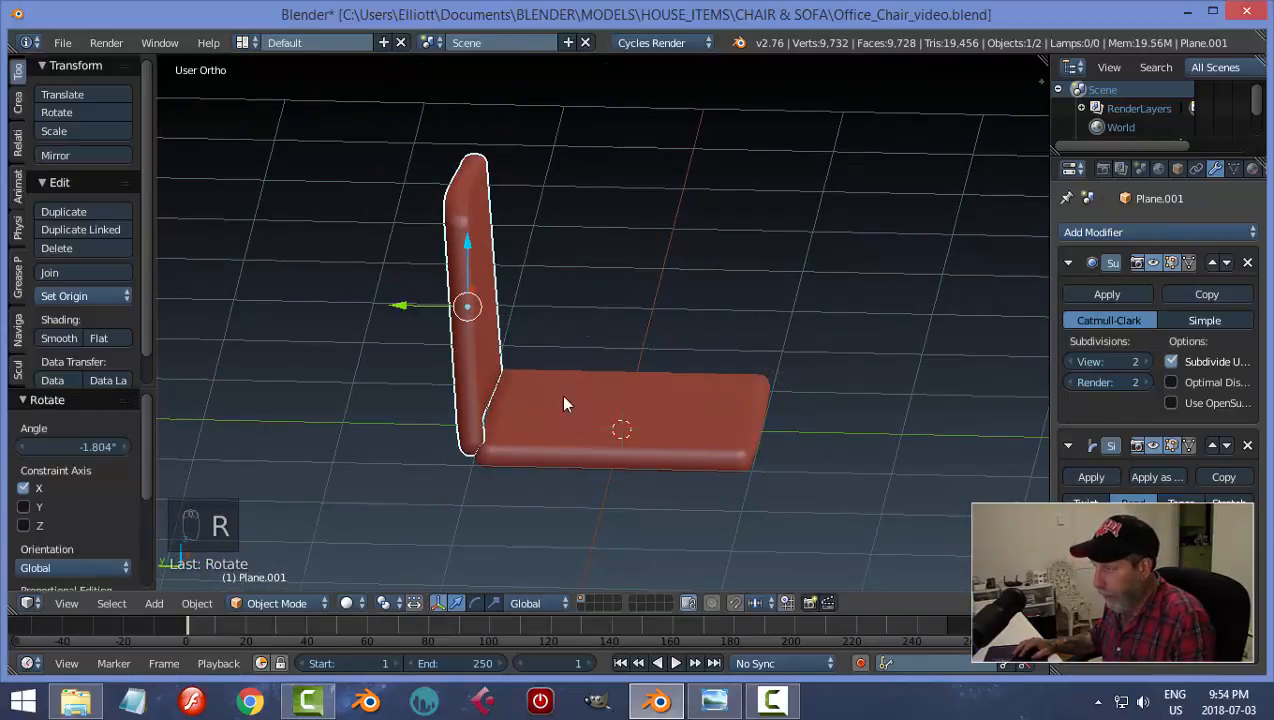
left_click_drag(398, 305, 397, 304)
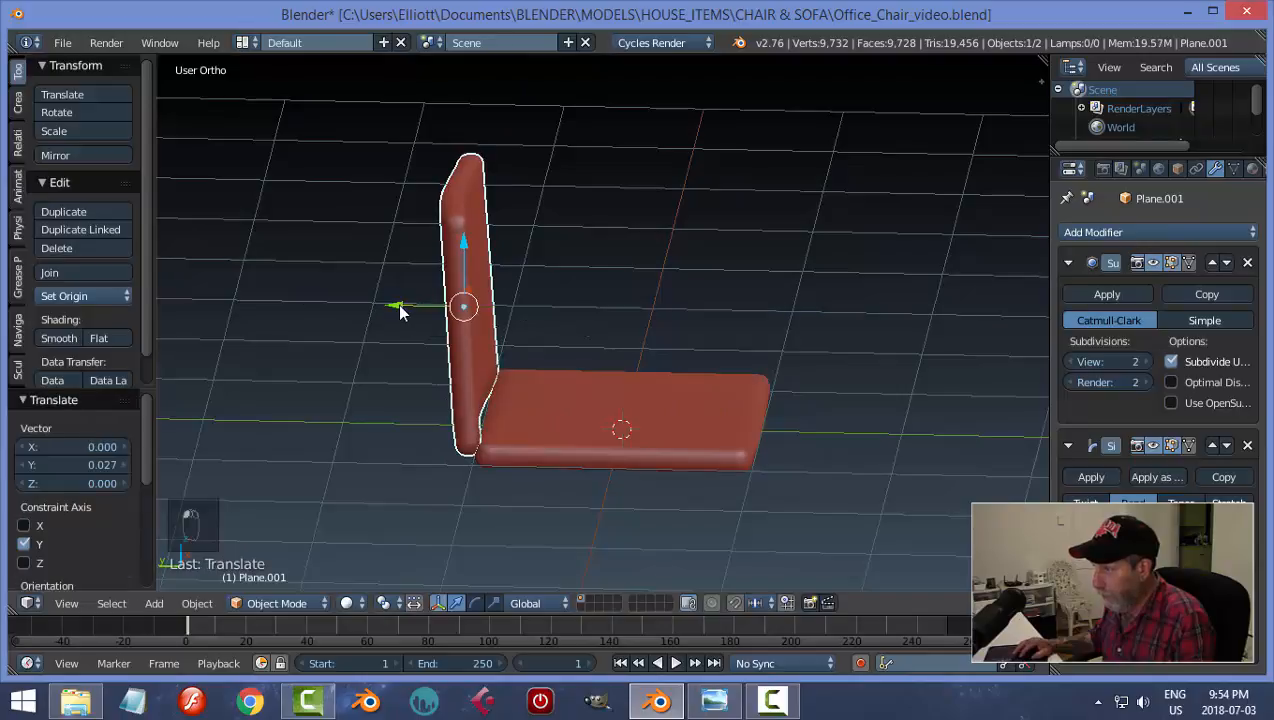
Step: Deselect everything and save the chair file over its existing version
key("a")
middle_click_drag(512, 352, 727, 343)
key("ctrl+s")
left_click(643, 392)
Step: Collapse the Shading and Screencast Keys settings and turn off the grid floor in the viewport display
key("n")
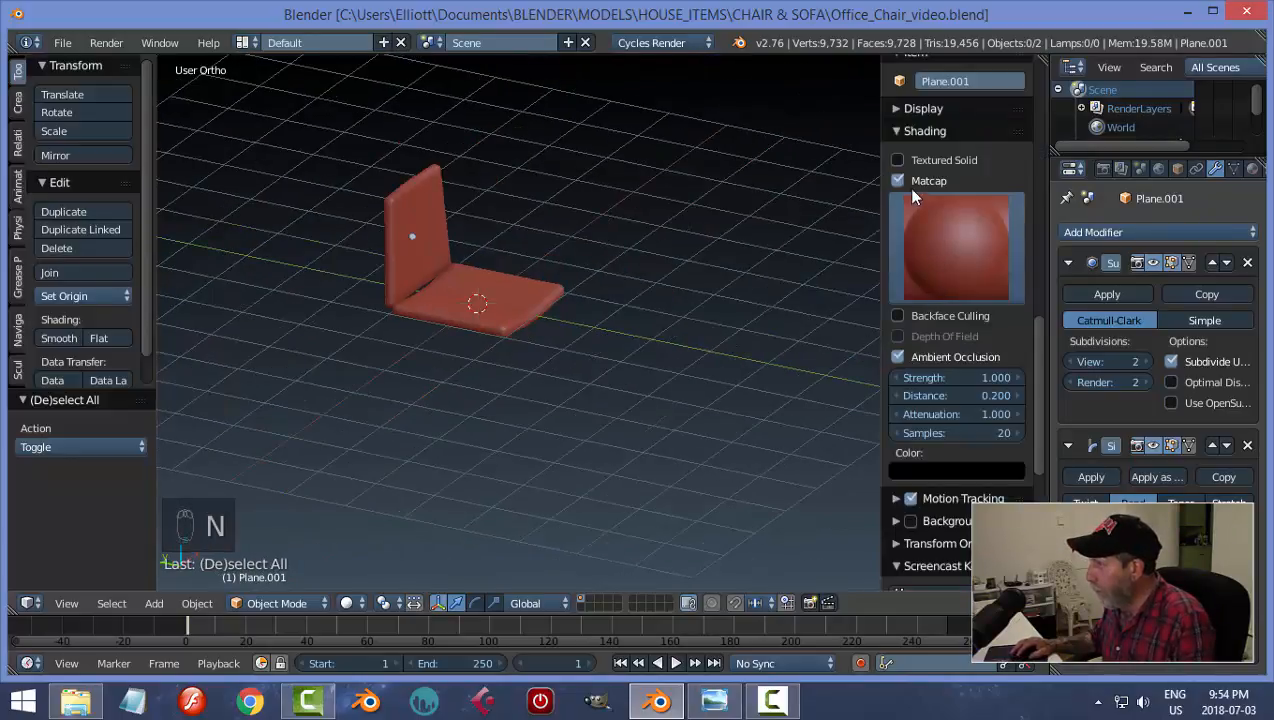
left_click(895, 128)
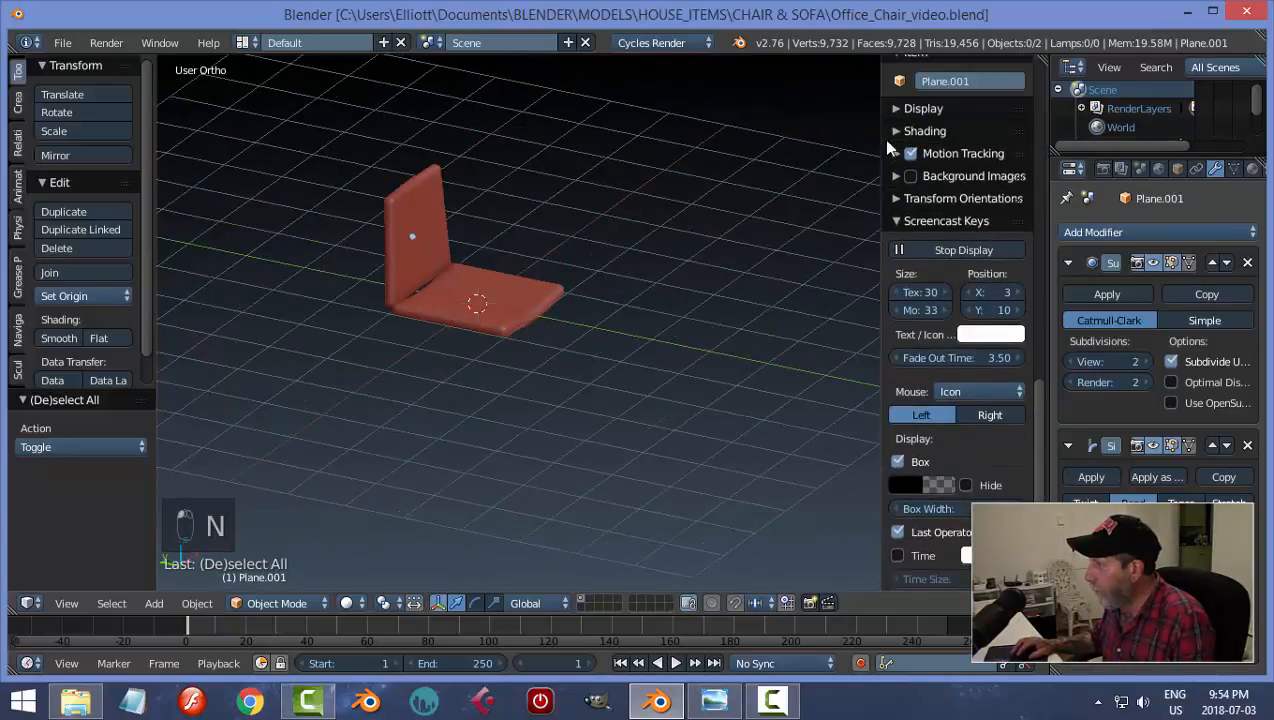
left_click(897, 223)
left_click(888, 109)
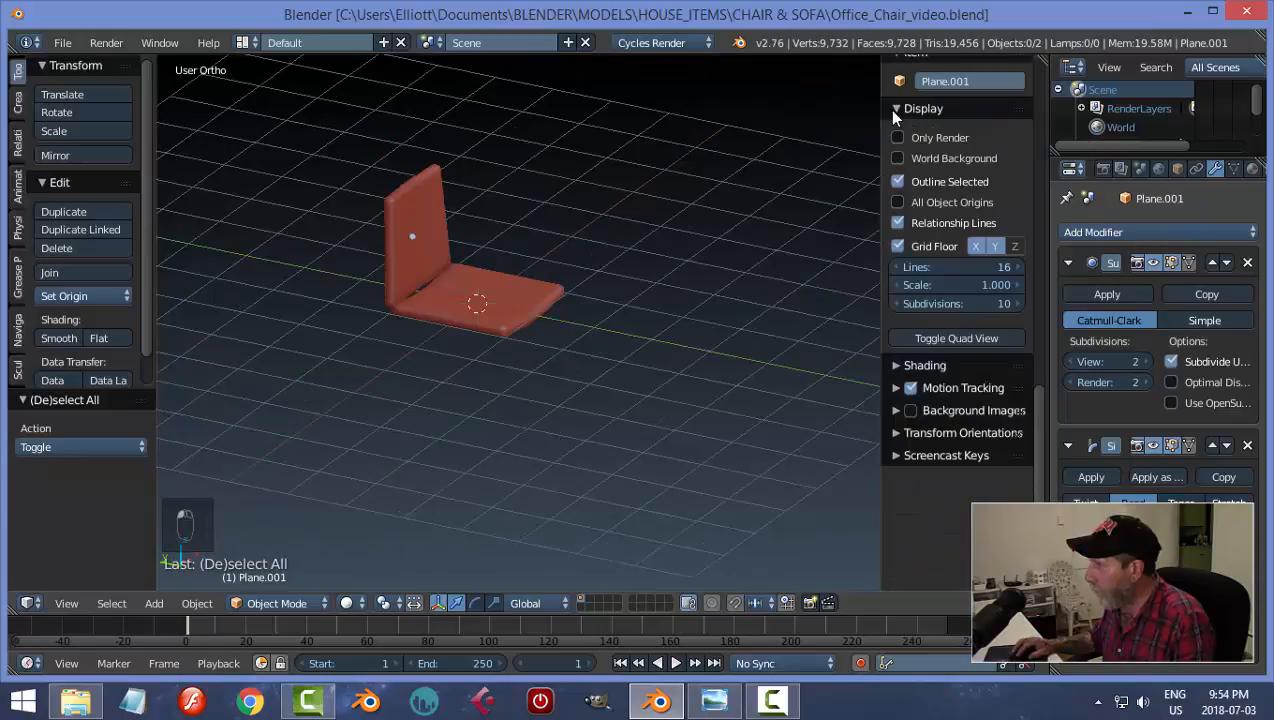
left_click(923, 246)
key("n")
Step: Select the seat and snap the 3D cursor to it
scroll(637, 364, "up", 4)
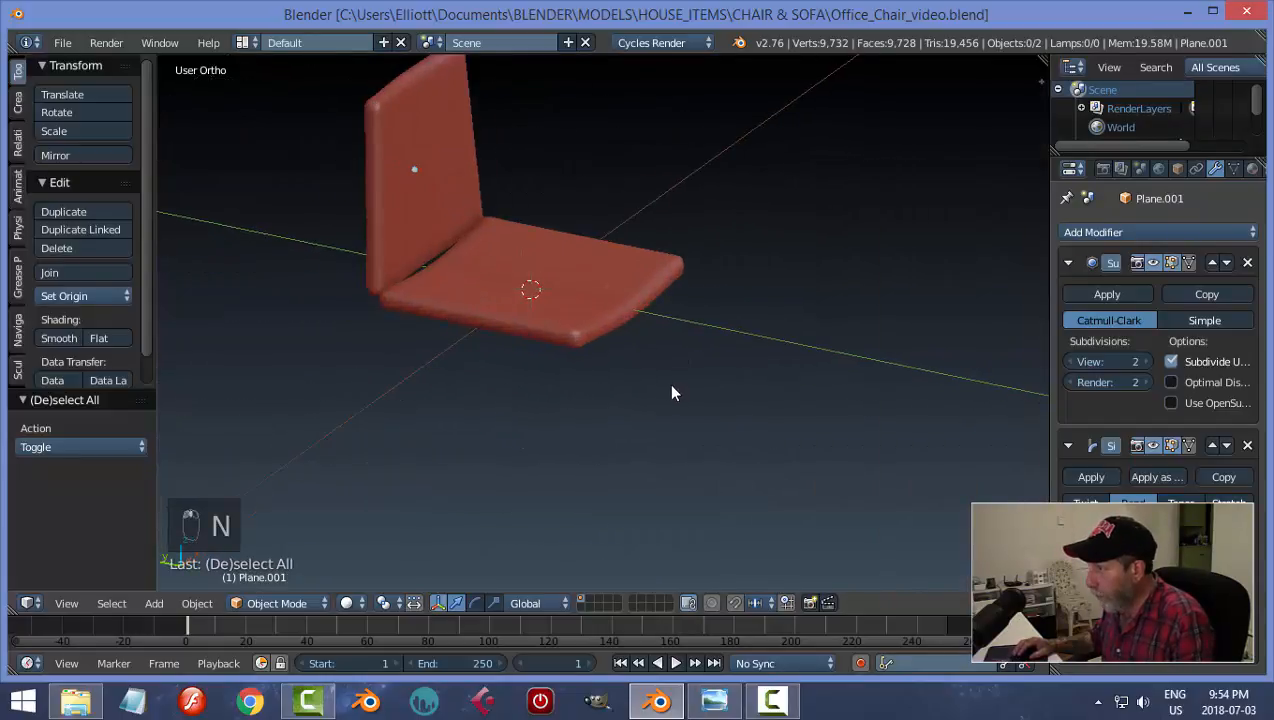
right_click(597, 317)
key("shift+s")
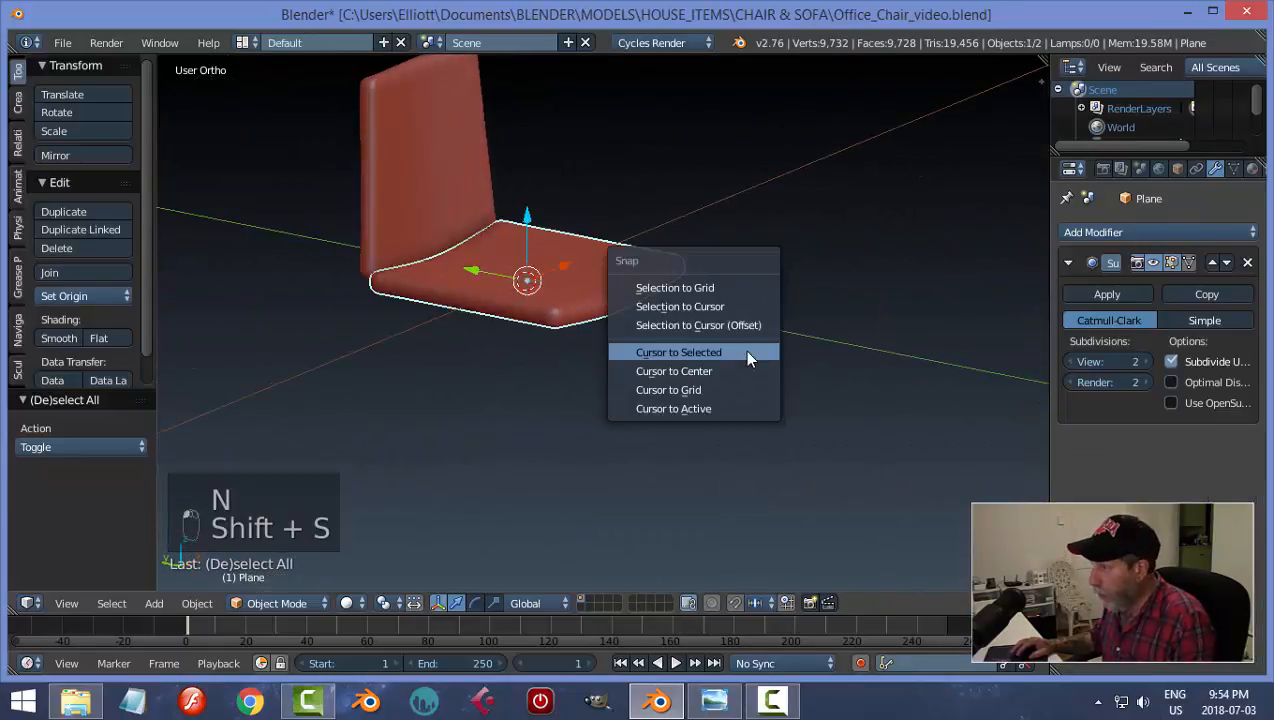
left_click(748, 354)
Step: Add a mesh cylinder with 20 vertices at the 3D cursor
middle_click_drag(720, 404, 728, 378)
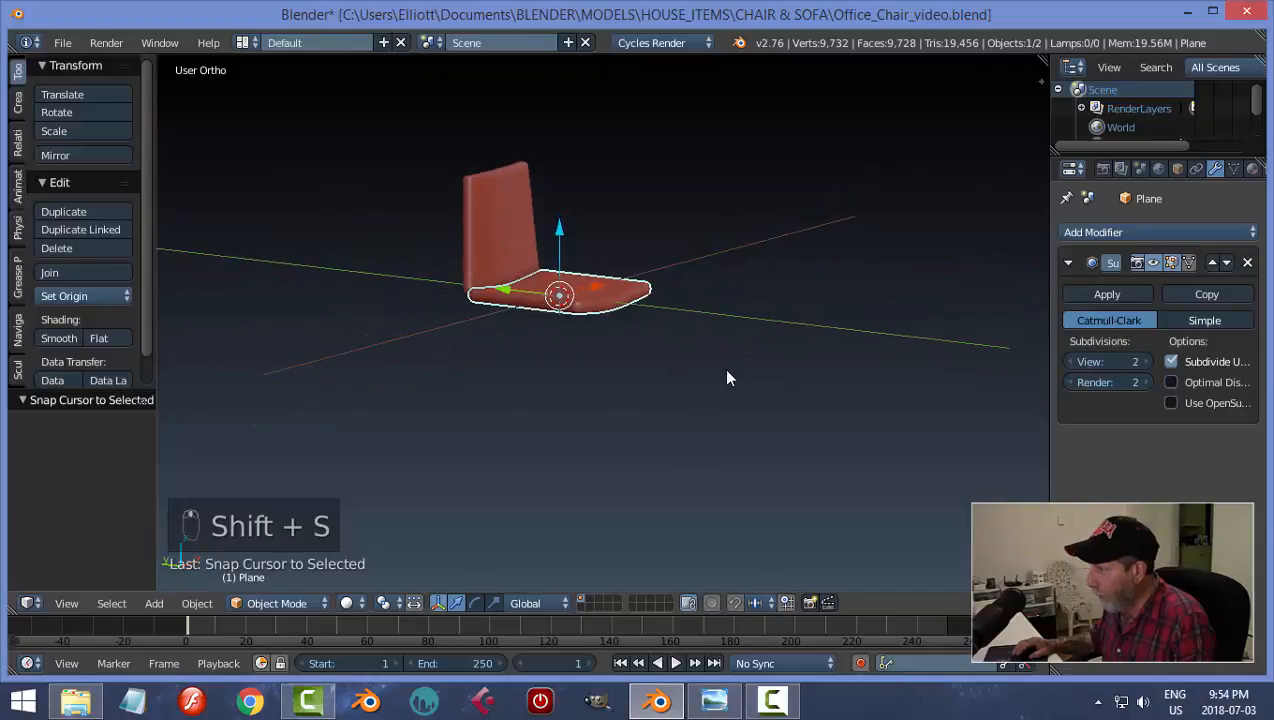
key("shift+a")
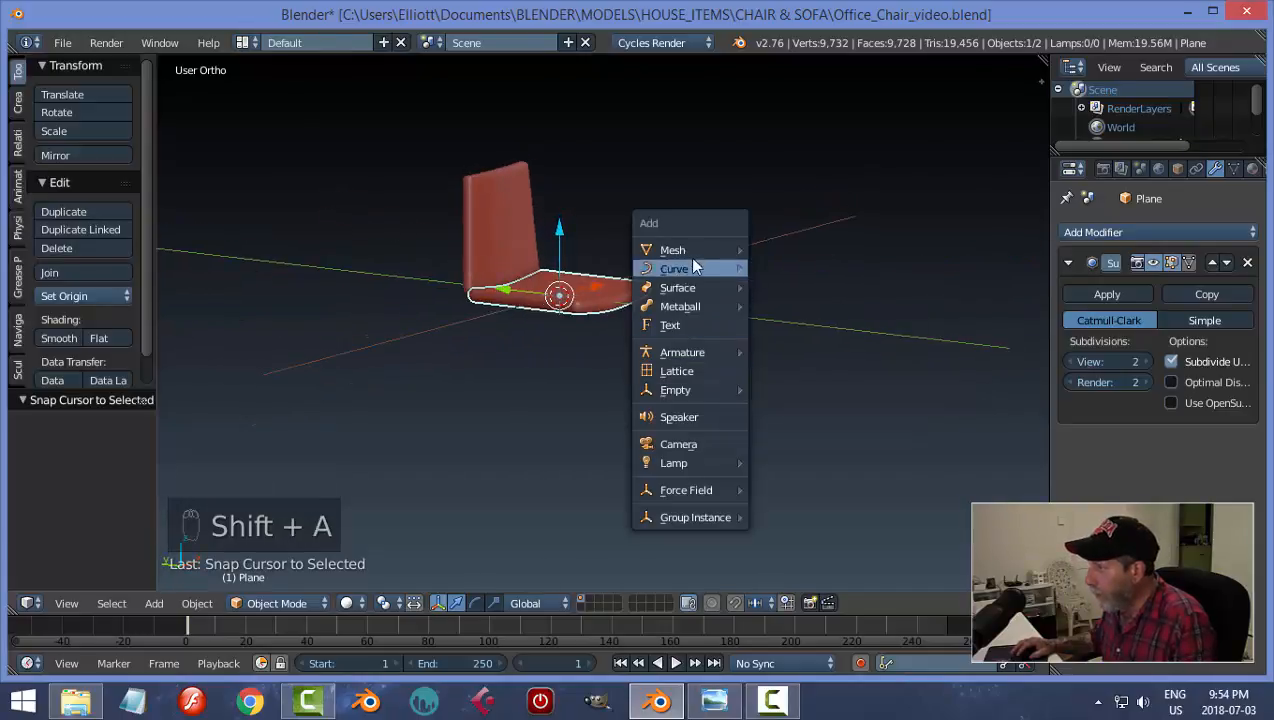
mouse_move(694, 252)
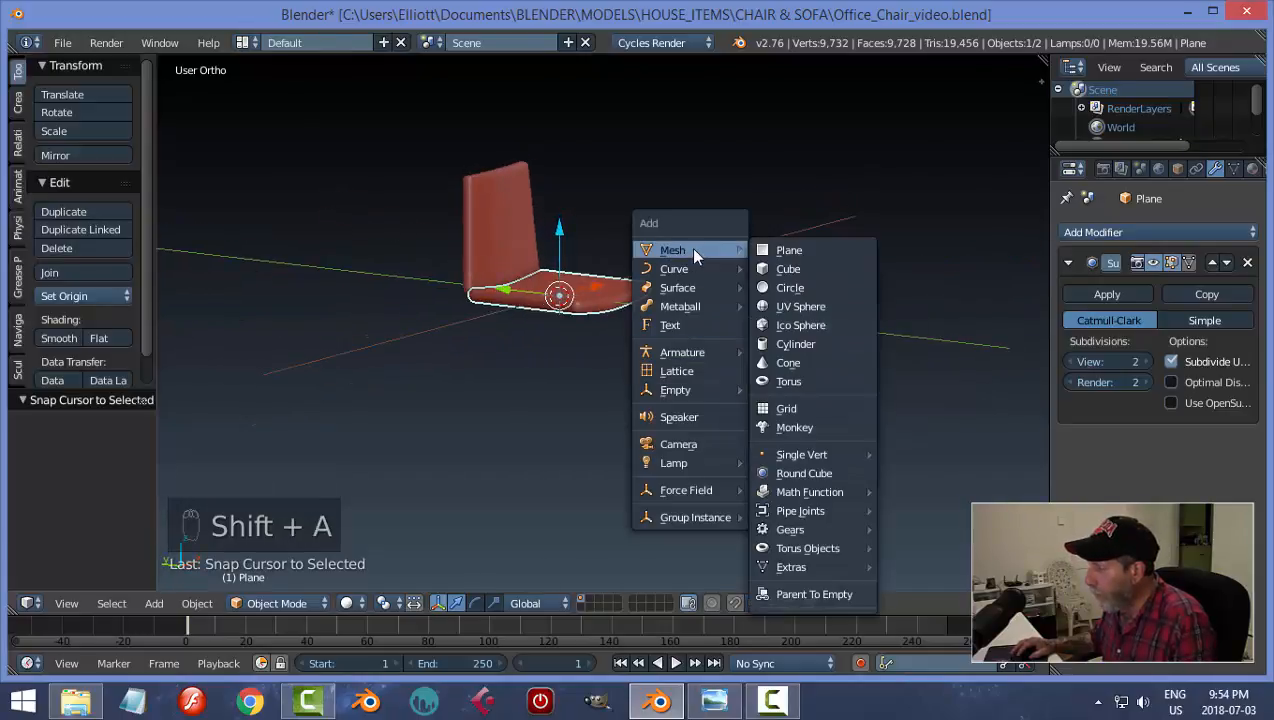
left_click(795, 344)
left_click(95, 448)
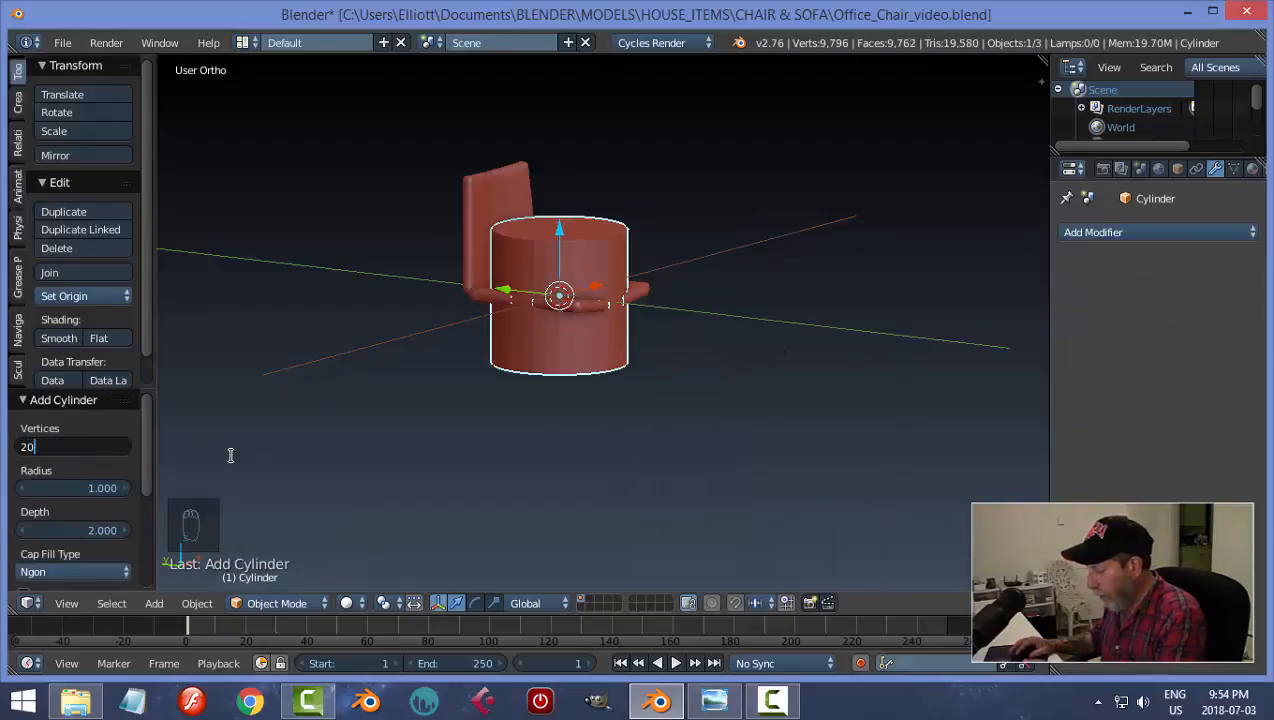
key("Return")
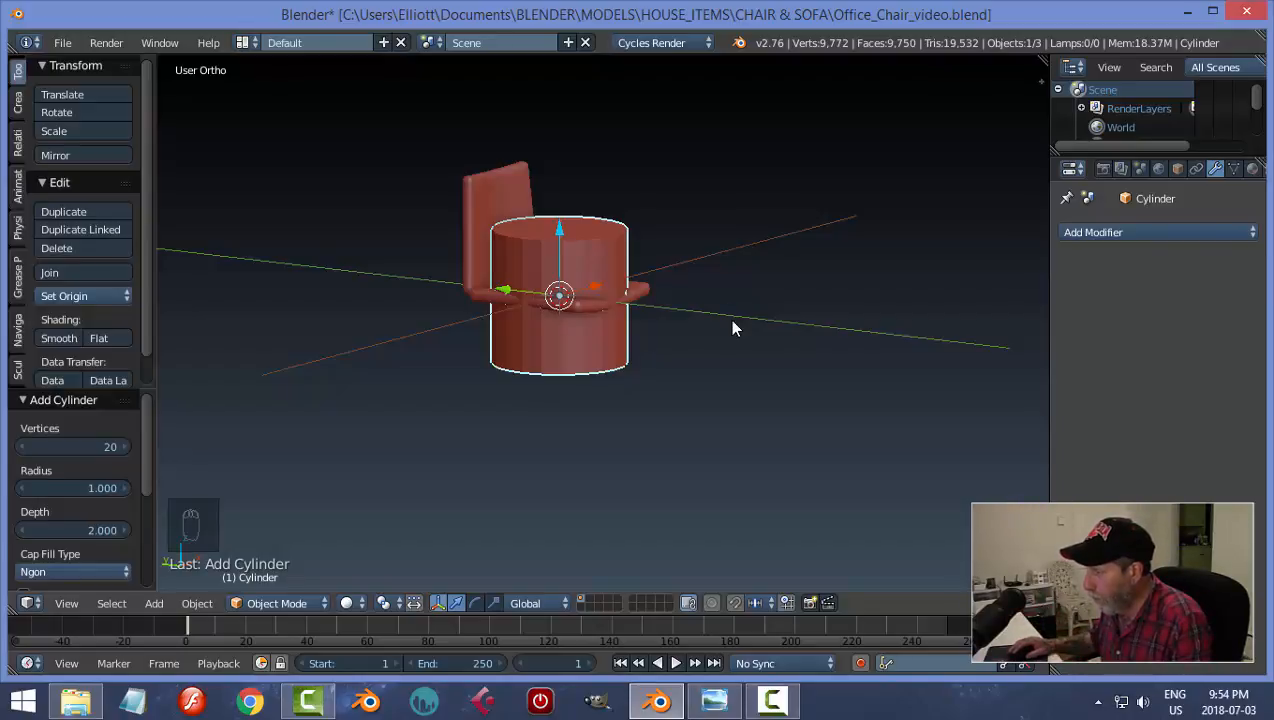
Step: In Edit Mode, place the cylinder below the seat, scale it to about 0.26, and flatten it to about 0.41 along Z
key("Tab")
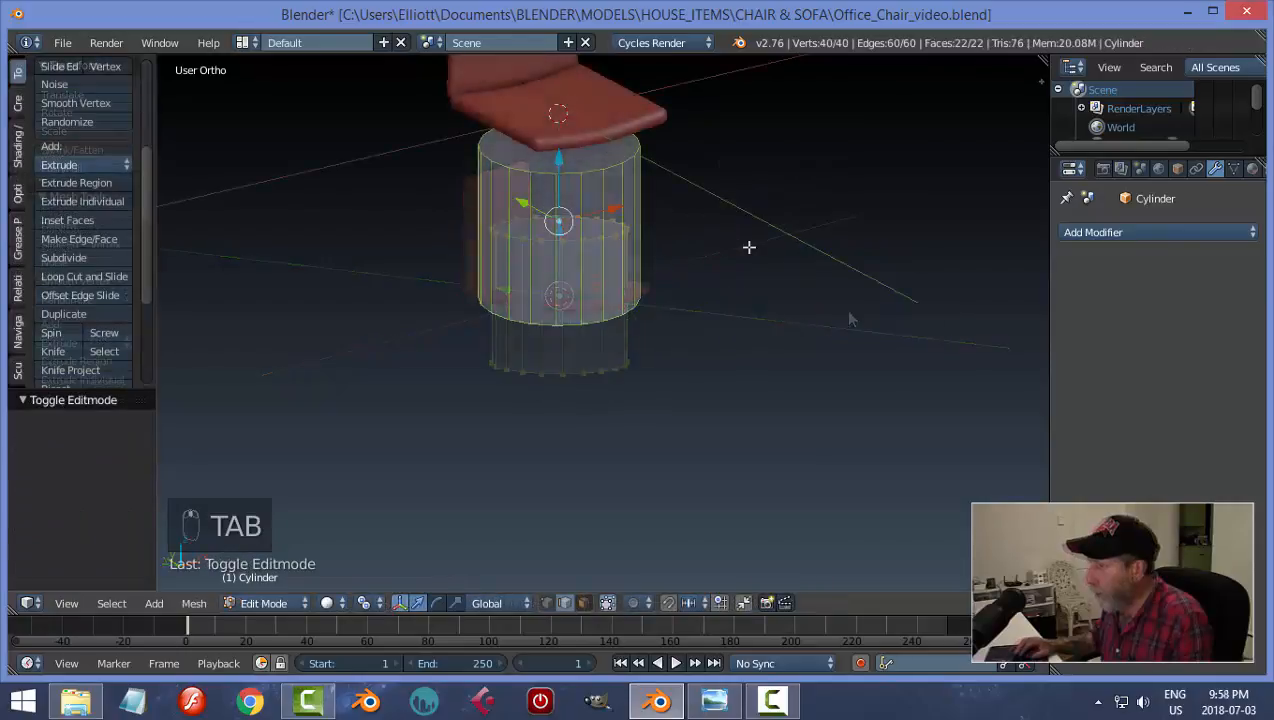
key("s")
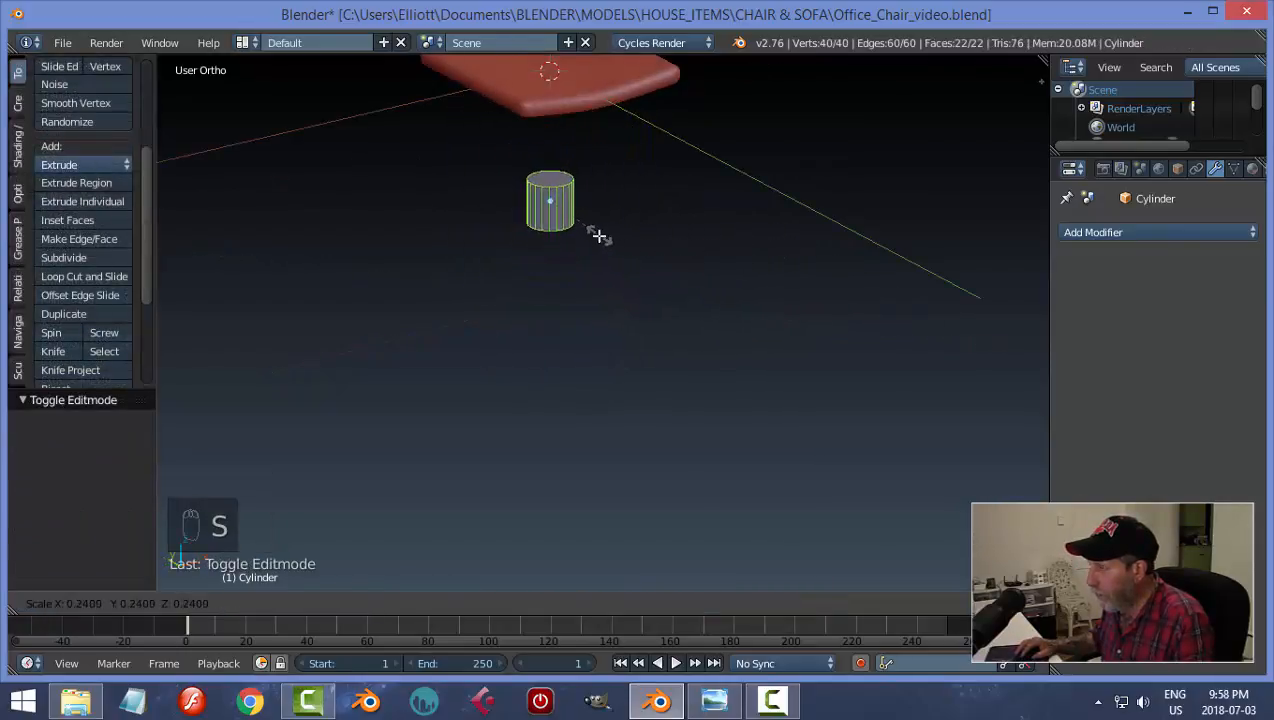
left_click(603, 240)
key("s")
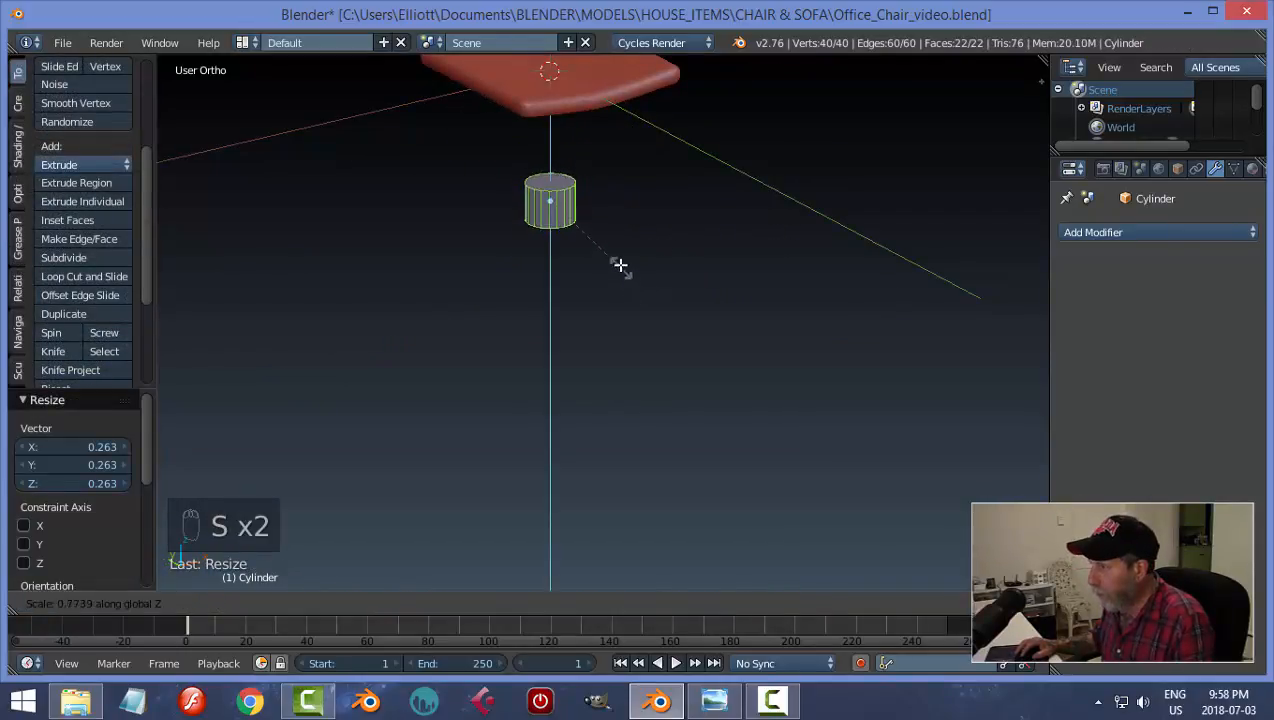
left_click(590, 232)
Step: Switch to face selection and select two pairs of adjacent side faces on the cylinder, leaving two unselected faces between the pairs
scroll(645, 232, "up", 4)
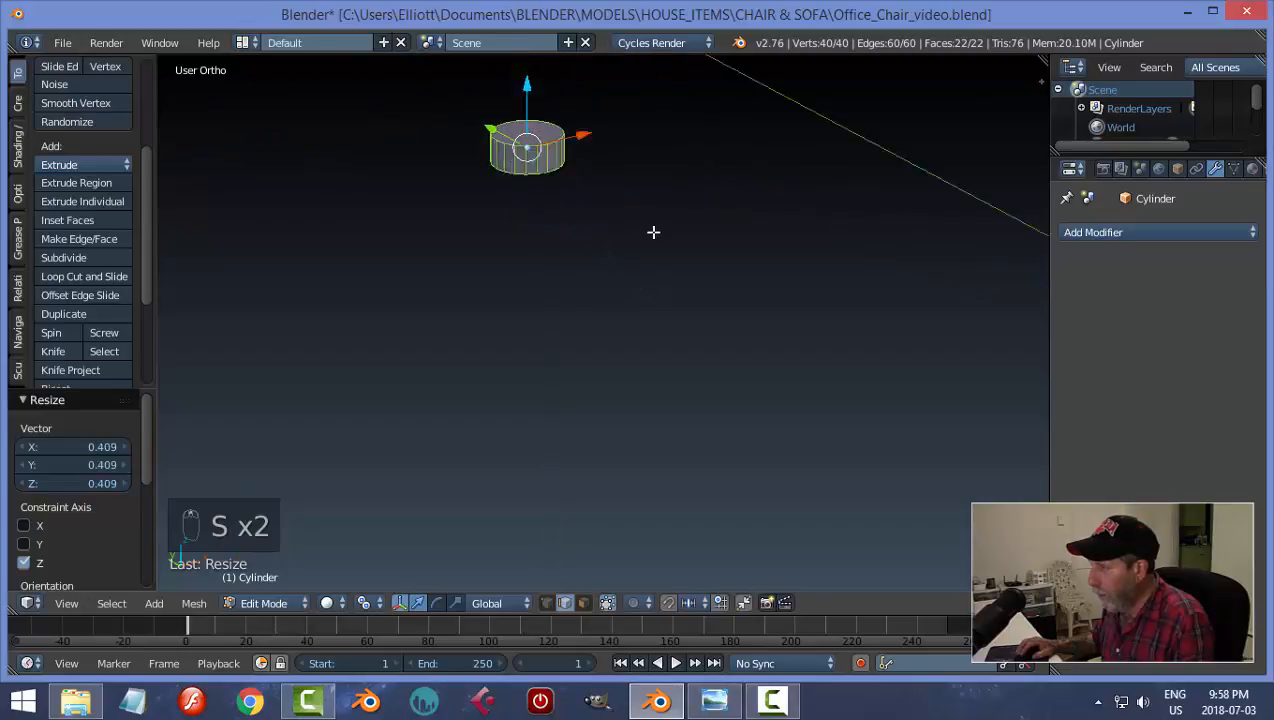
middle_click_drag(551, 267, 631, 310, "shift")
scroll(628, 294, "up", 2)
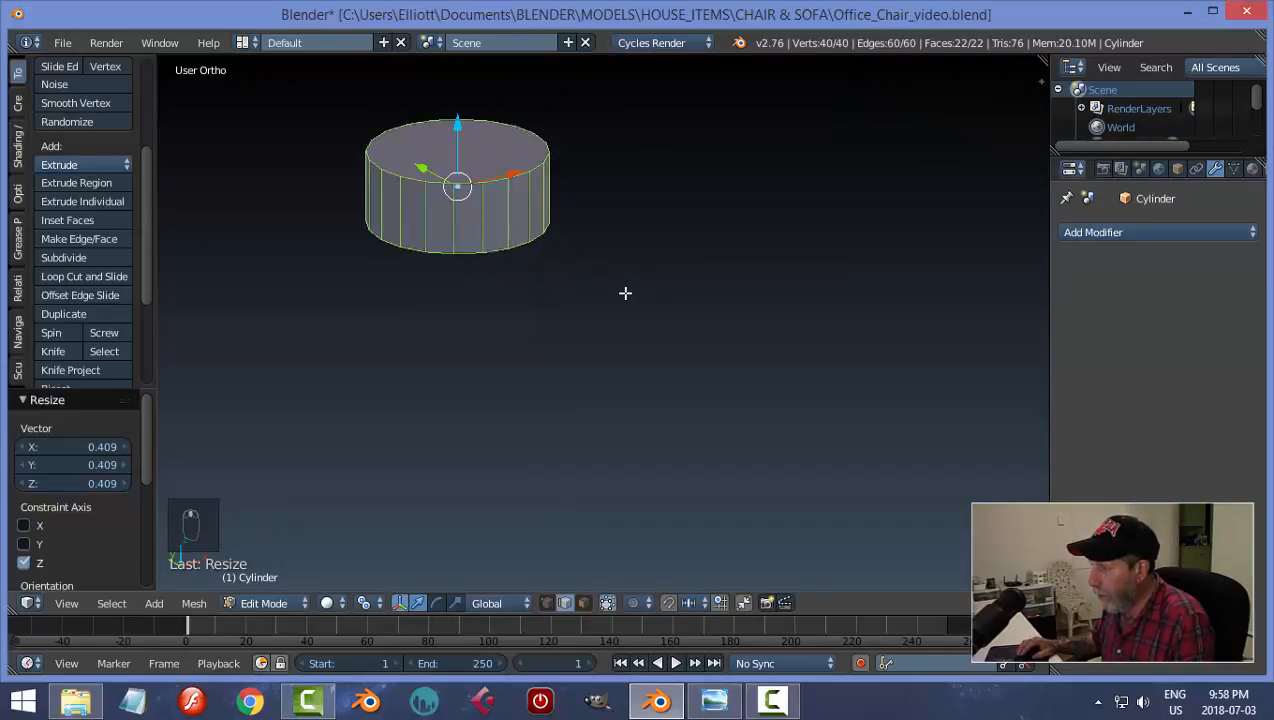
middle_click_drag(576, 279, 647, 324, "shift")
key("ctrl+Tab")
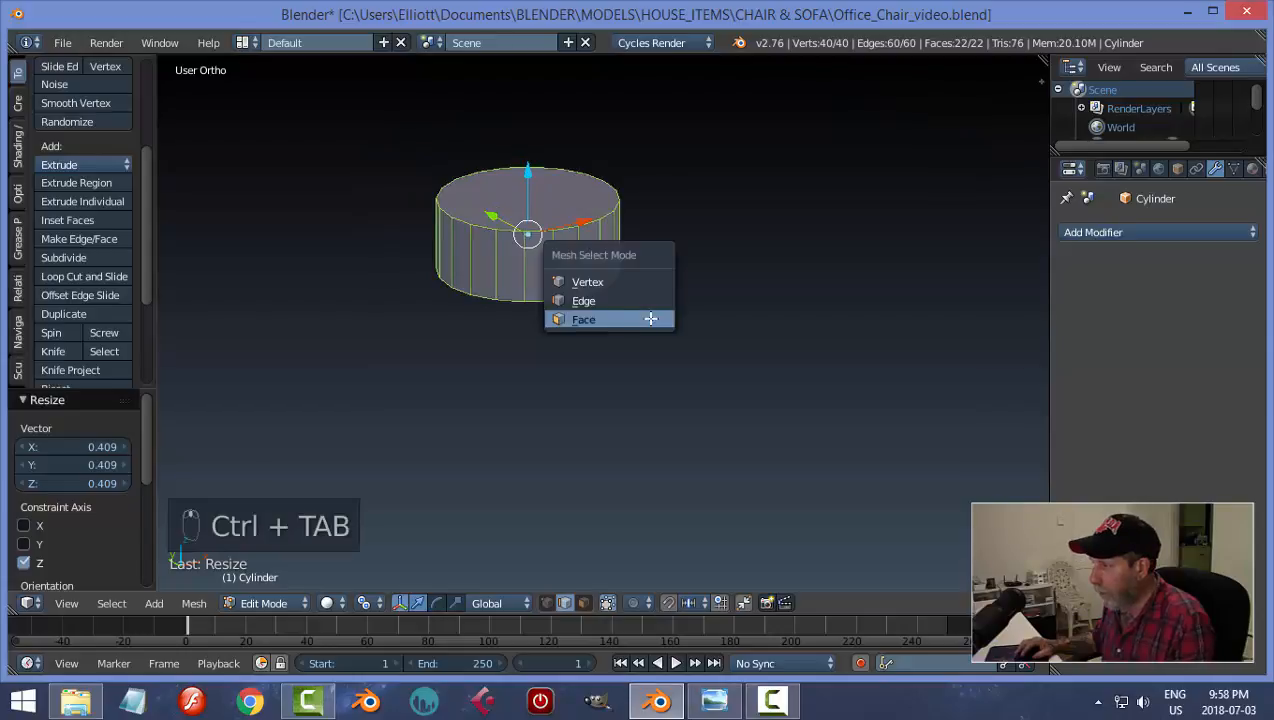
left_click(630, 316)
right_click(546, 266)
right_click(571, 244, "shift")
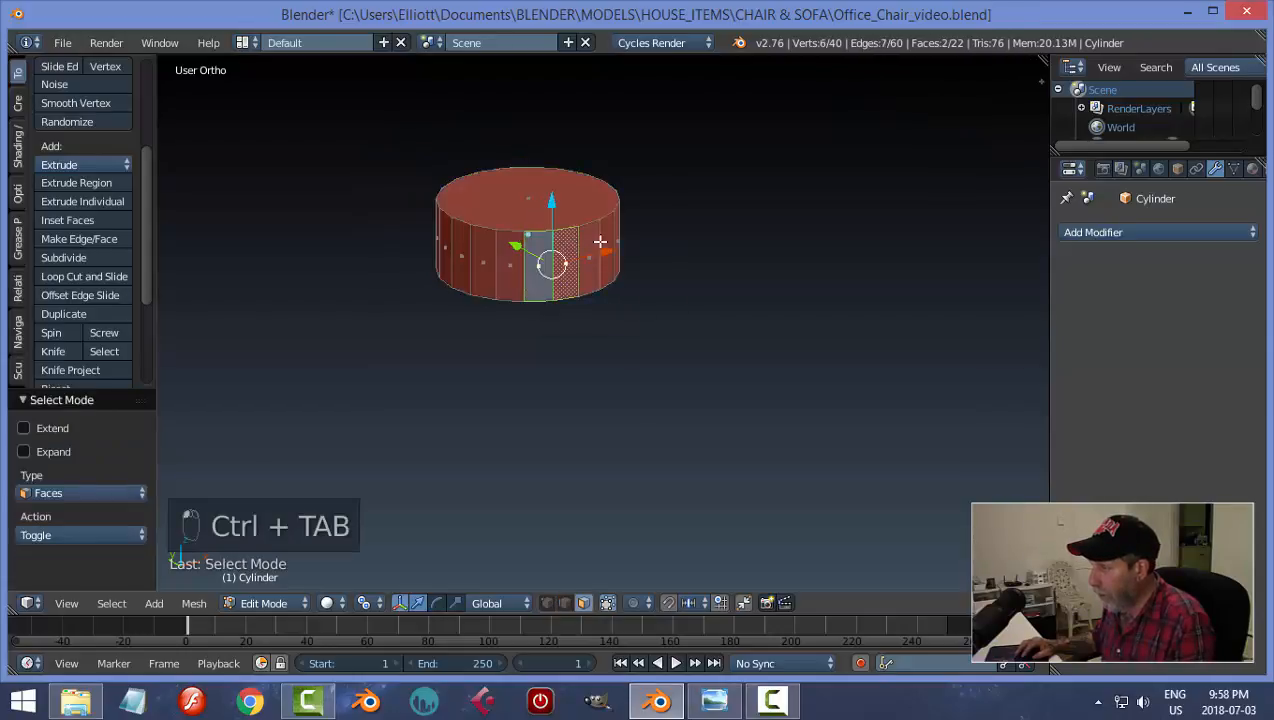
middle_click_drag(713, 265, 524, 283)
right_click(660, 255, "shift")
right_click(690, 257, "shift")
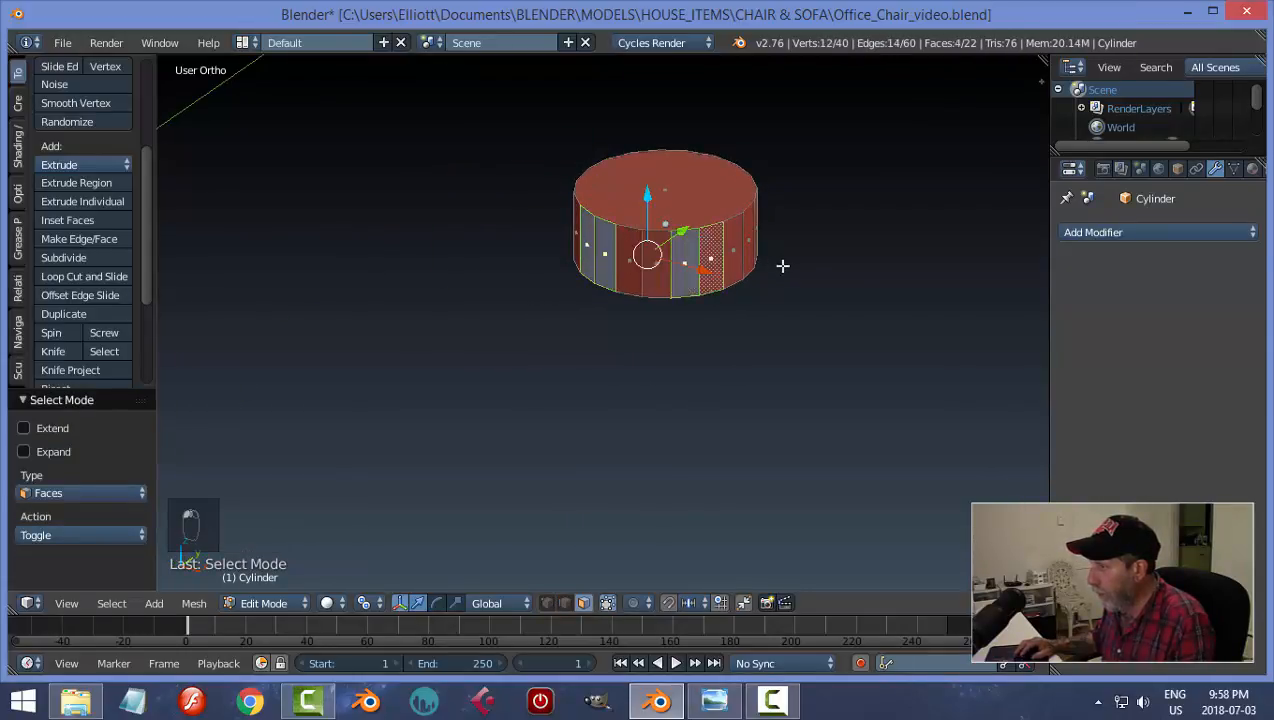
Step: Add three more pairs of adjacent side faces around the cylinder to the selection, keeping the two-face gaps between pairs
middle_click_drag(790, 267, 684, 292)
right_click(758, 307, "shift")
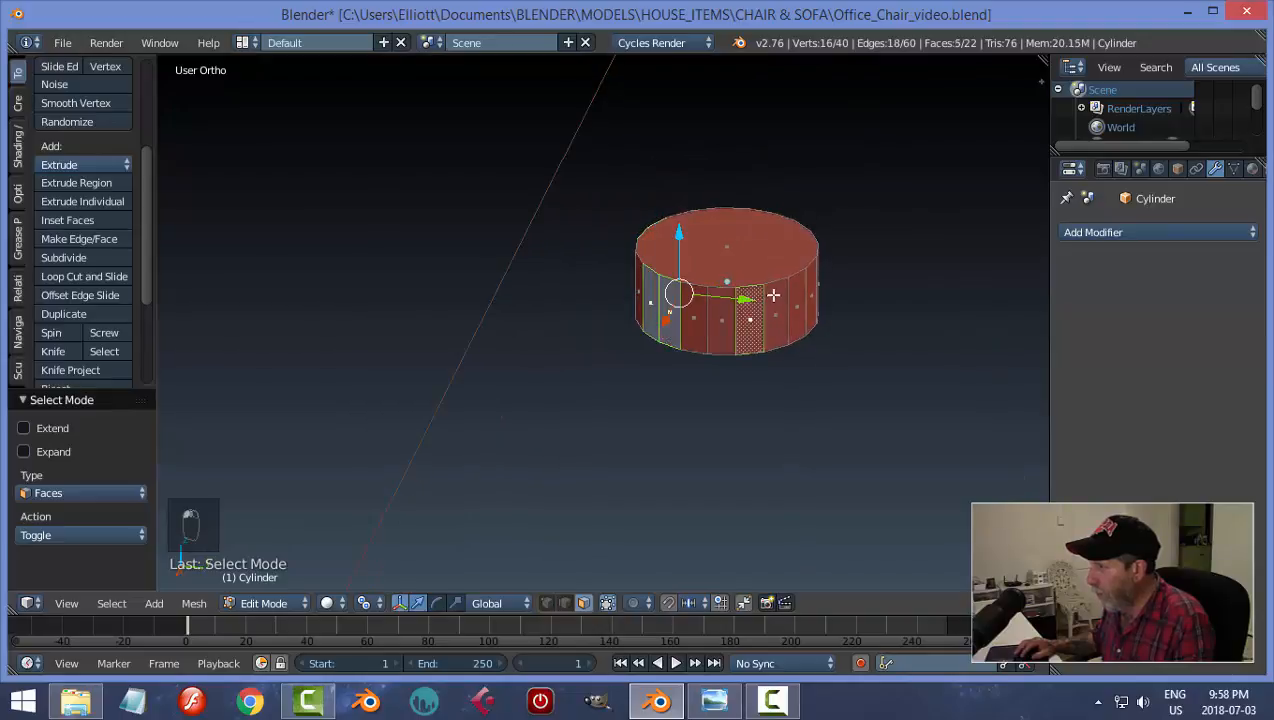
right_click(771, 296, "shift")
scroll(884, 301, "down", 3)
middle_click_drag(839, 304, 684, 296)
scroll(694, 348, "up", 2)
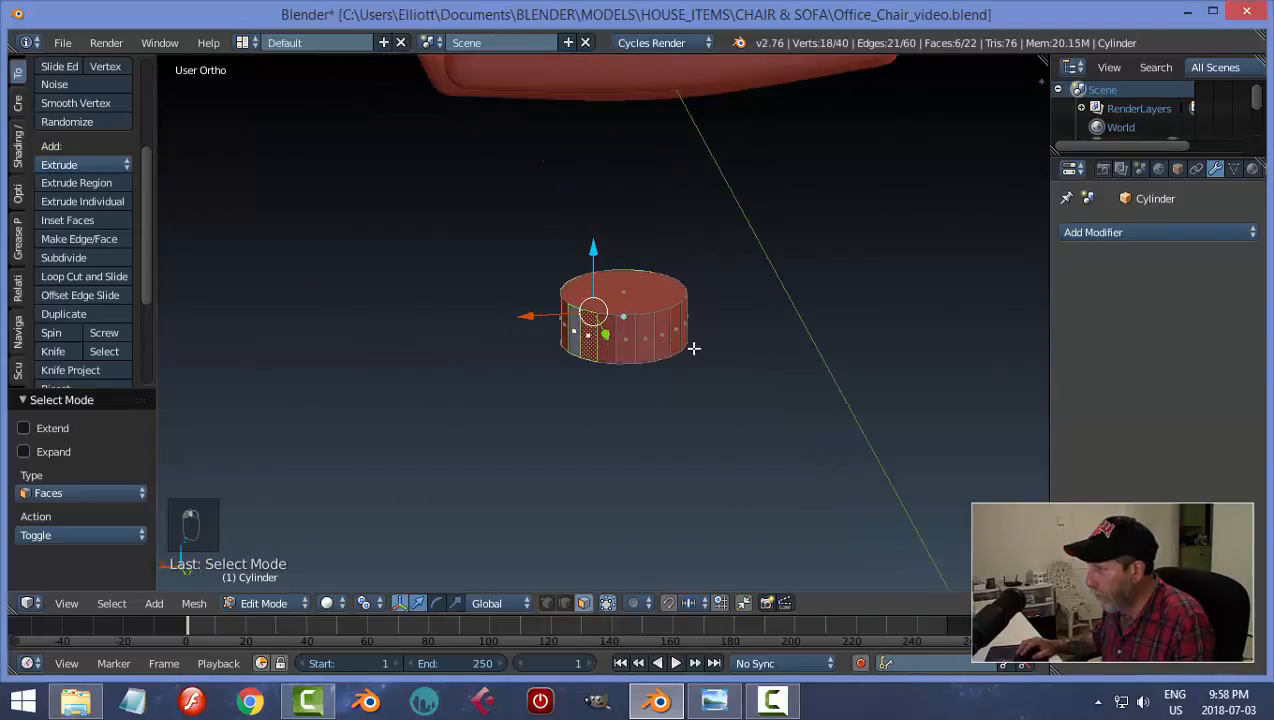
right_click(648, 330, "shift")
right_click(668, 322, "shift")
middle_click_drag(808, 330, 506, 316)
right_click(506, 316, "shift")
right_click(522, 308, "shift")
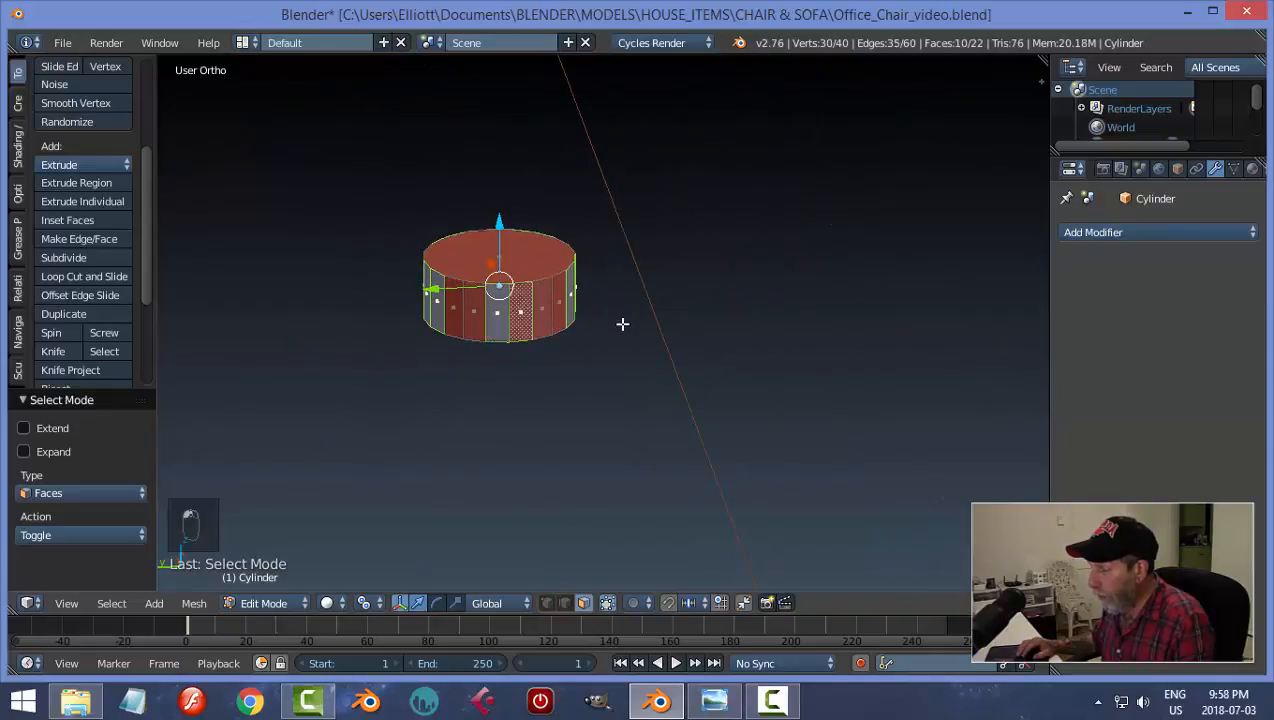
middle_click_drag(623, 321, 623, 373)
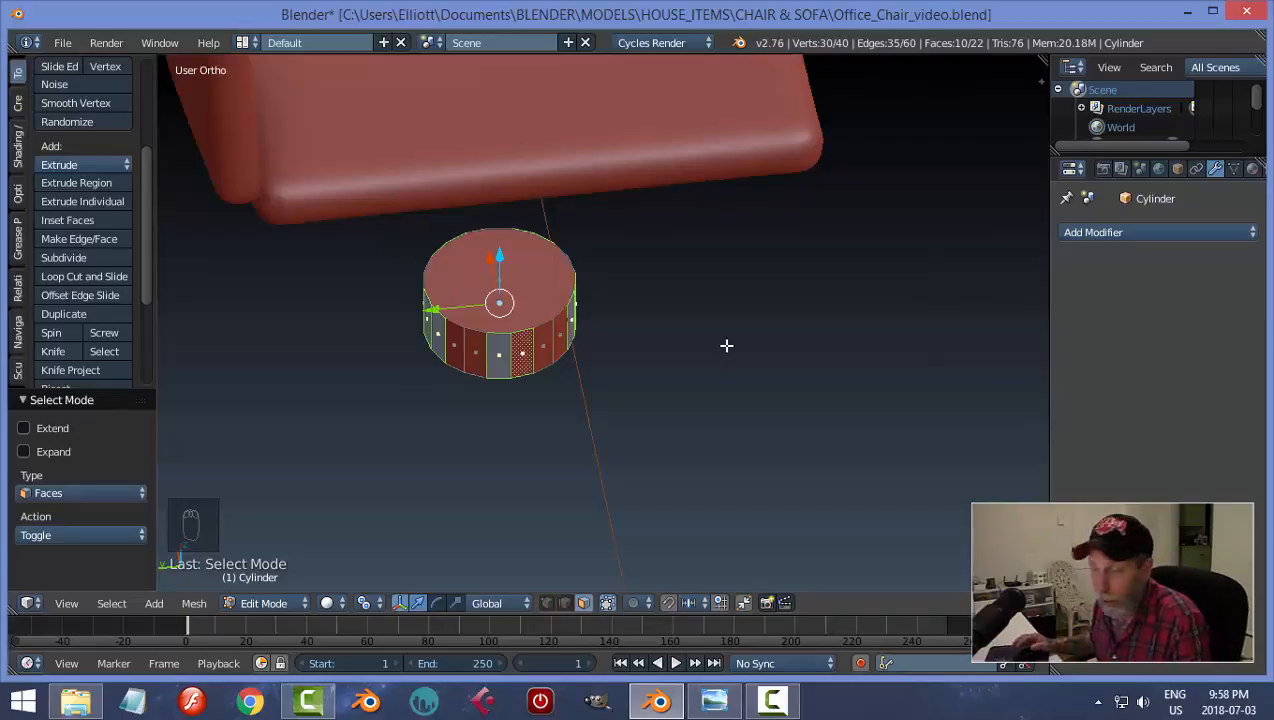
middle_click_drag(709, 375, 624, 353)
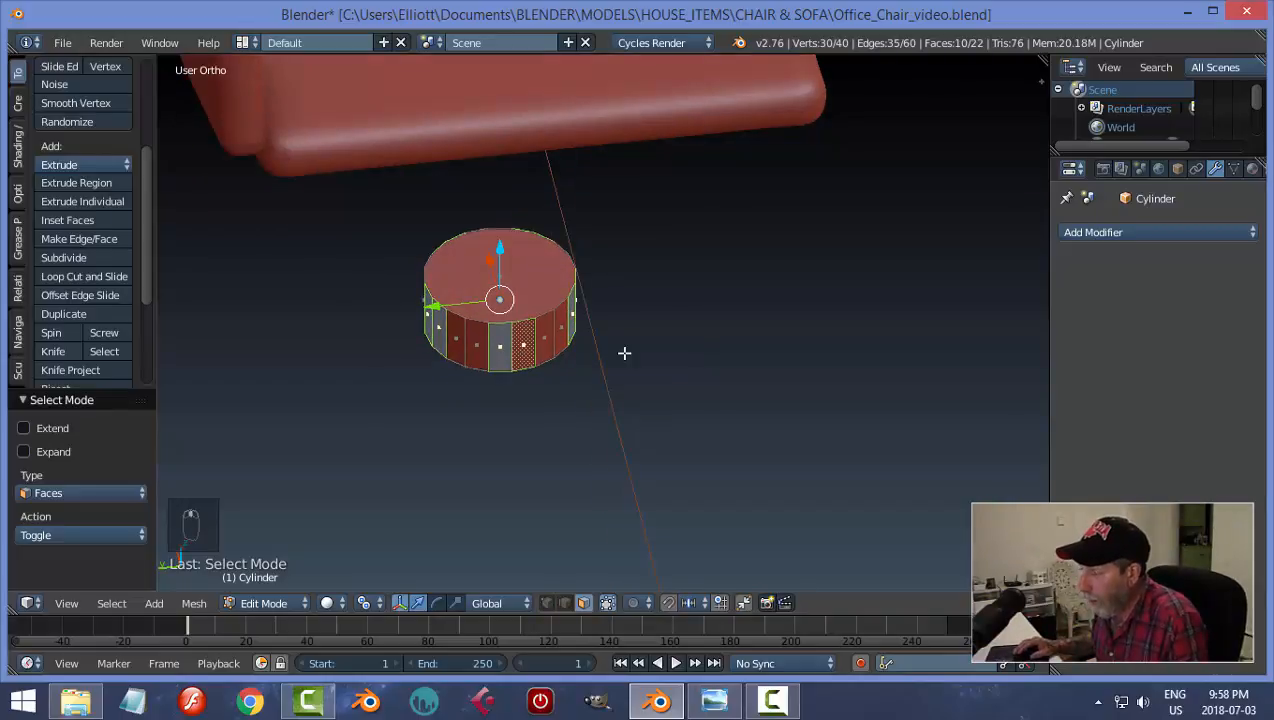
Step: Set the pivot point to Individual Origins and extrude the five face pairs outward about 0.89 with Extrude Region to form legs
left_click(377, 610)
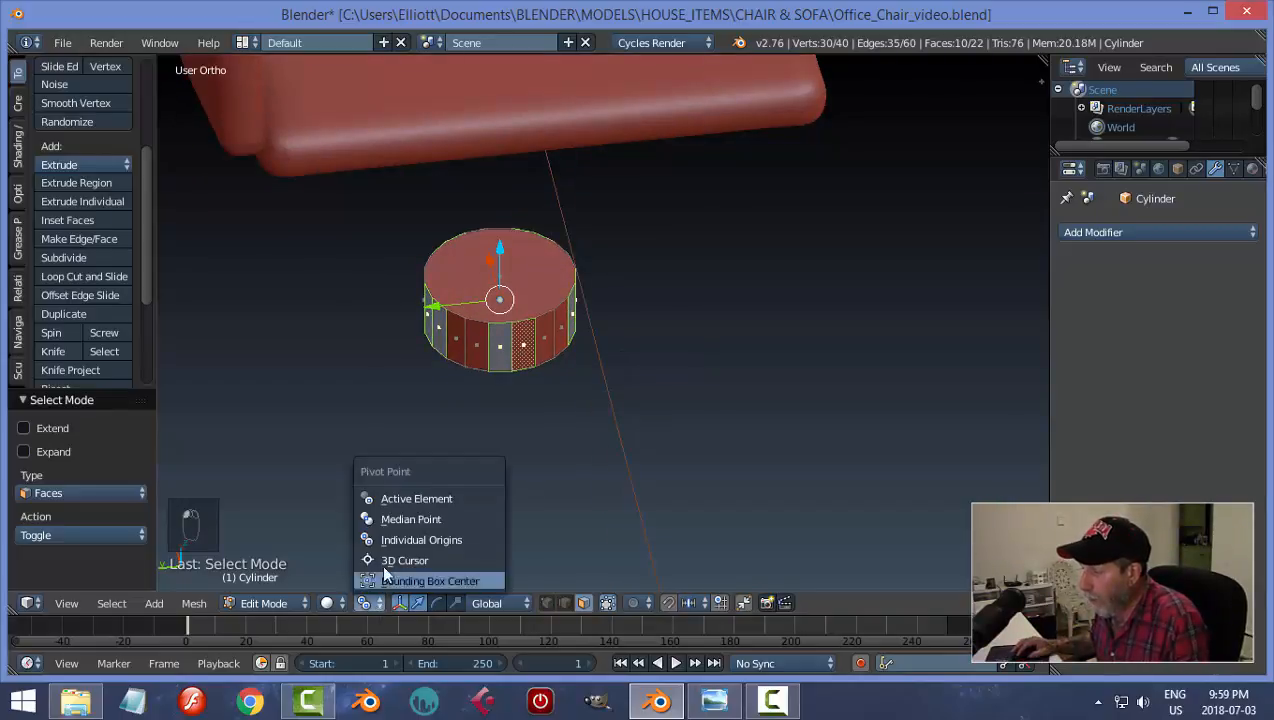
left_click(380, 537)
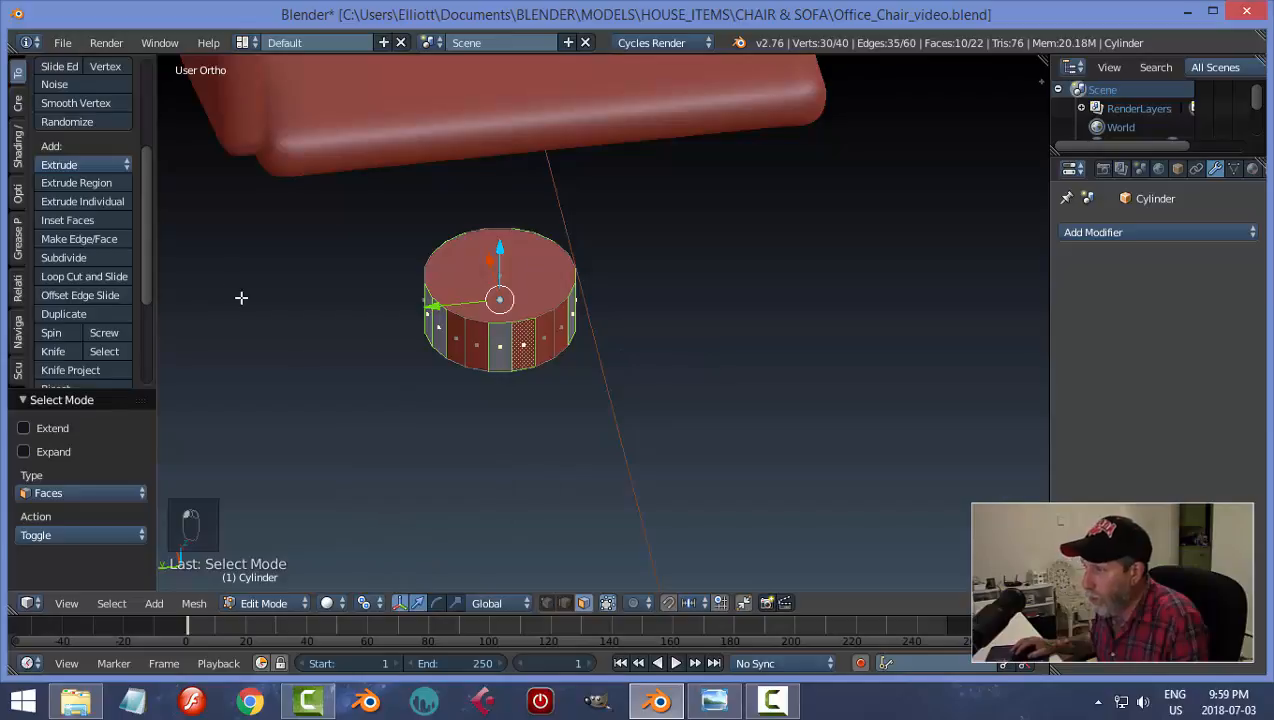
left_click(122, 181)
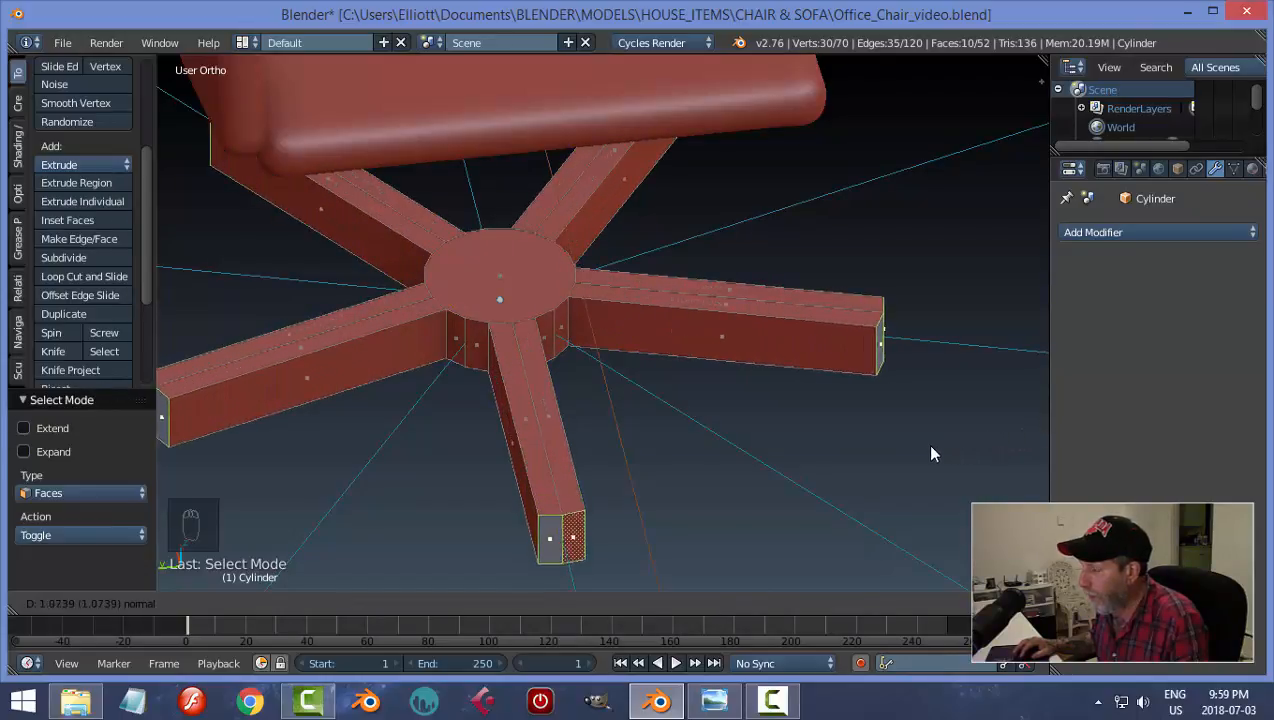
left_click(991, 443)
scroll(923, 401, "down", 5)
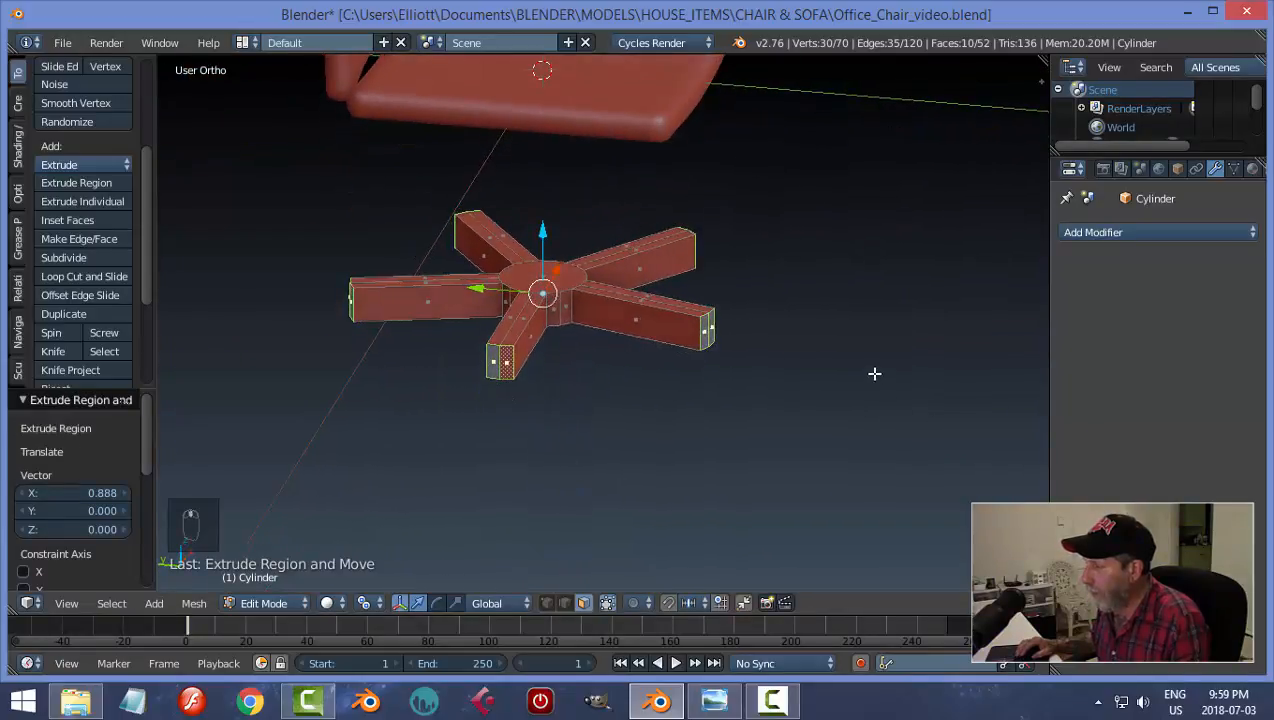
Step: Scale the leg end faces to about 0.49 along Z, lower them about 0.21 along Z, and deselect everything
key("s")
key("z")
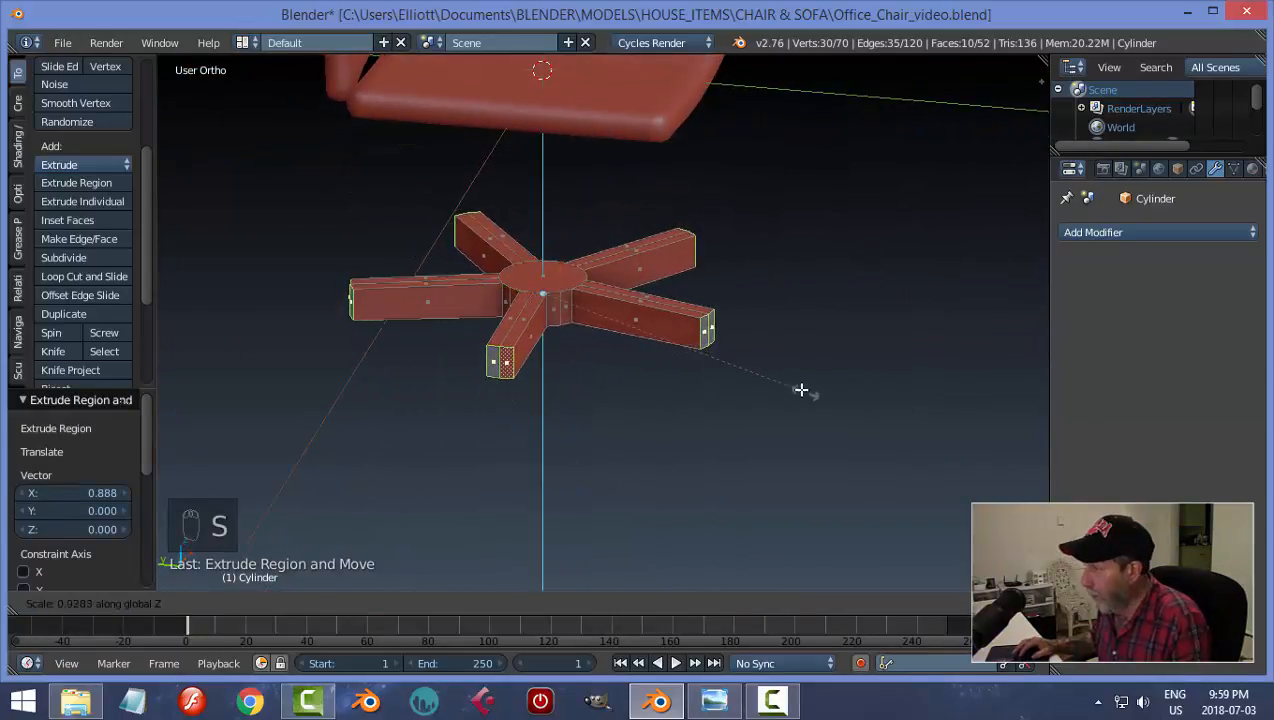
left_click(700, 344)
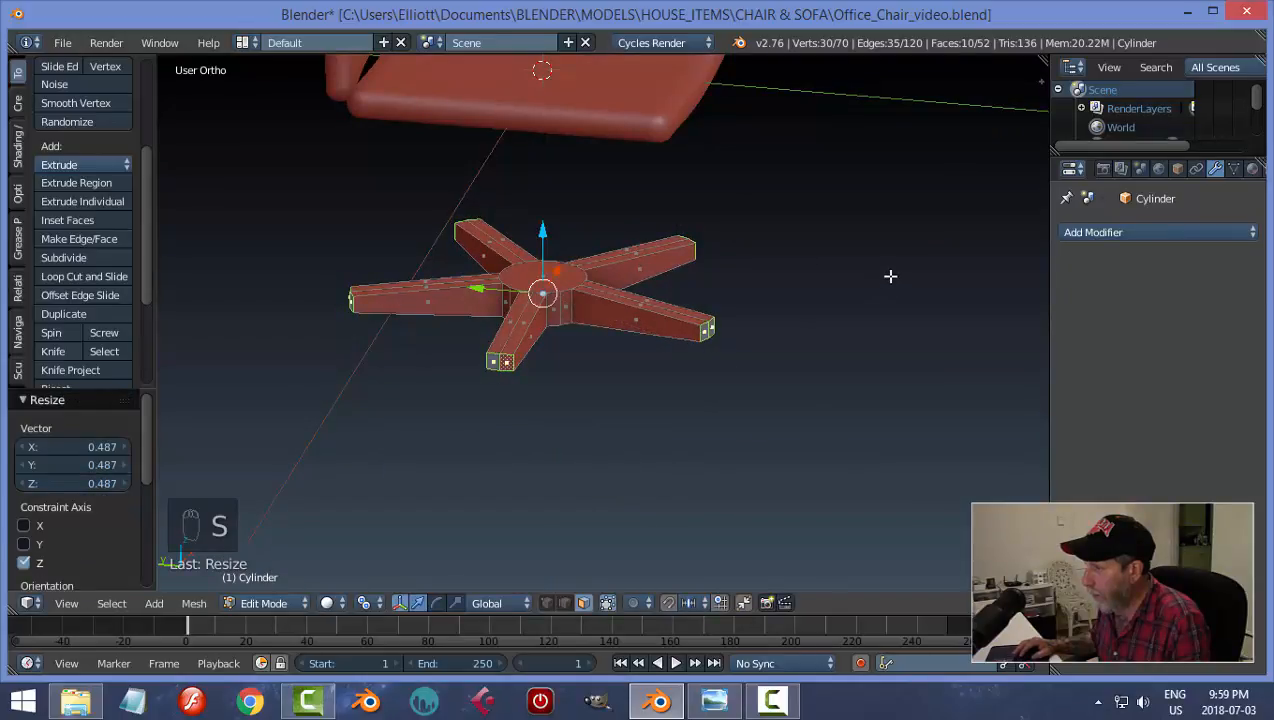
middle_click_drag(890, 276, 679, 290)
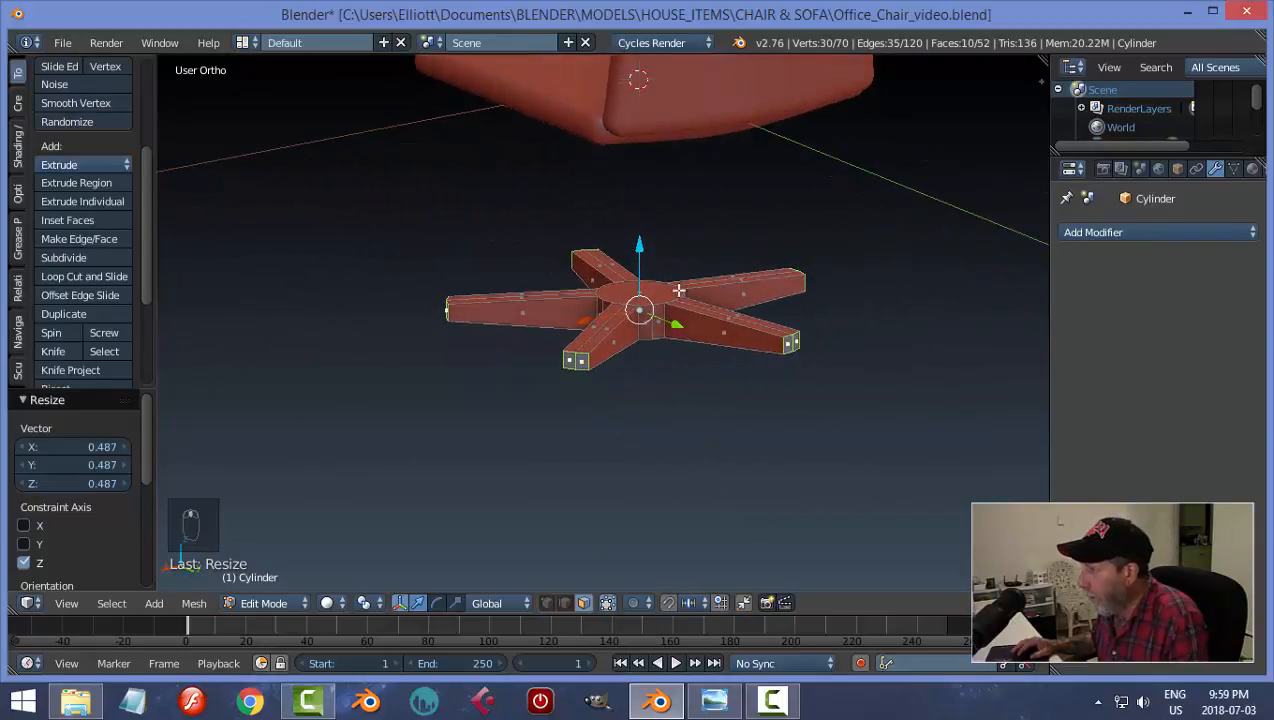
left_click_drag(642, 246, 641, 281)
middle_click_drag(733, 298, 532, 357)
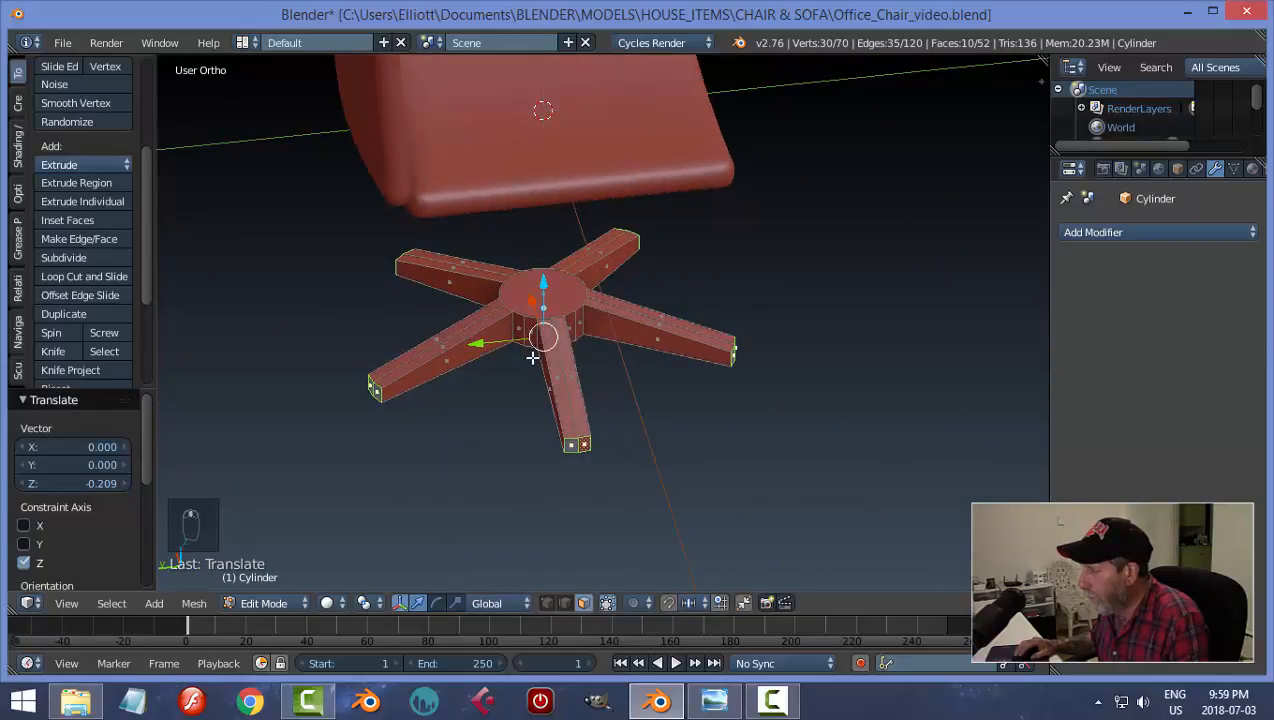
key("a")
Step: Add a loop cut across each of two neighbouring legs and slide each cut close to the leg's tip
middle_click_drag(691, 461, 669, 508)
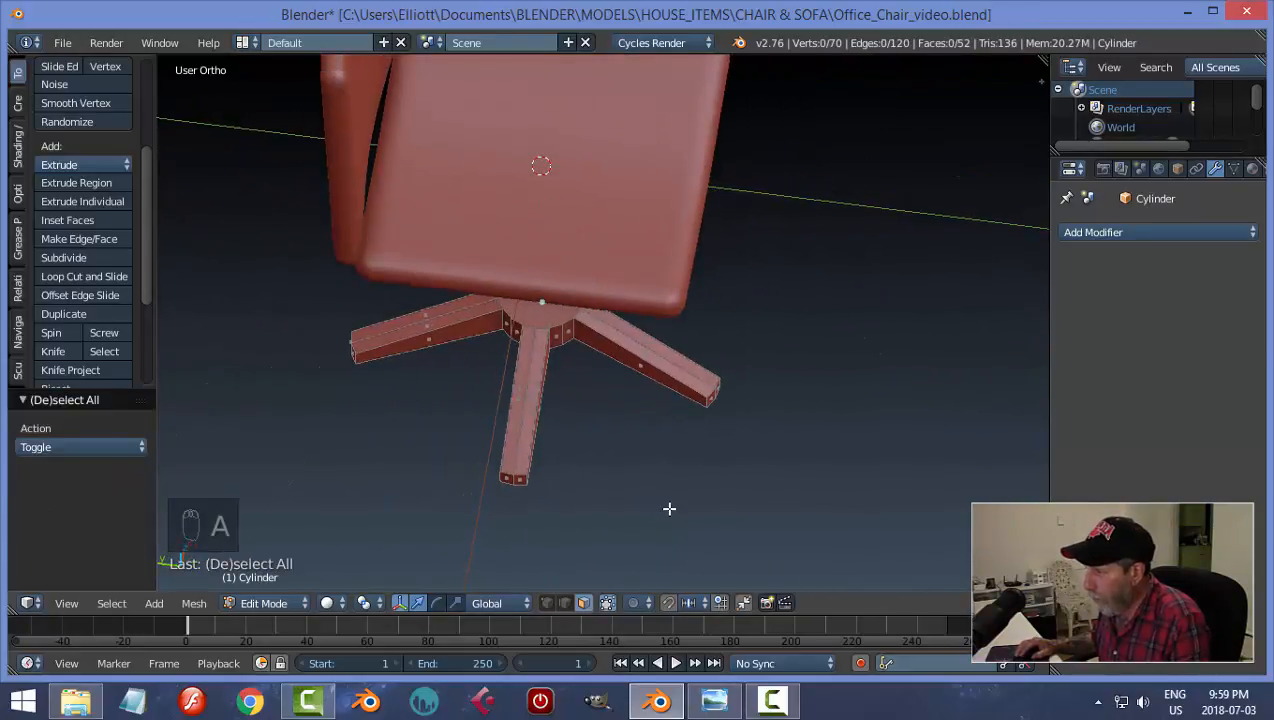
scroll(612, 513, "up", 1)
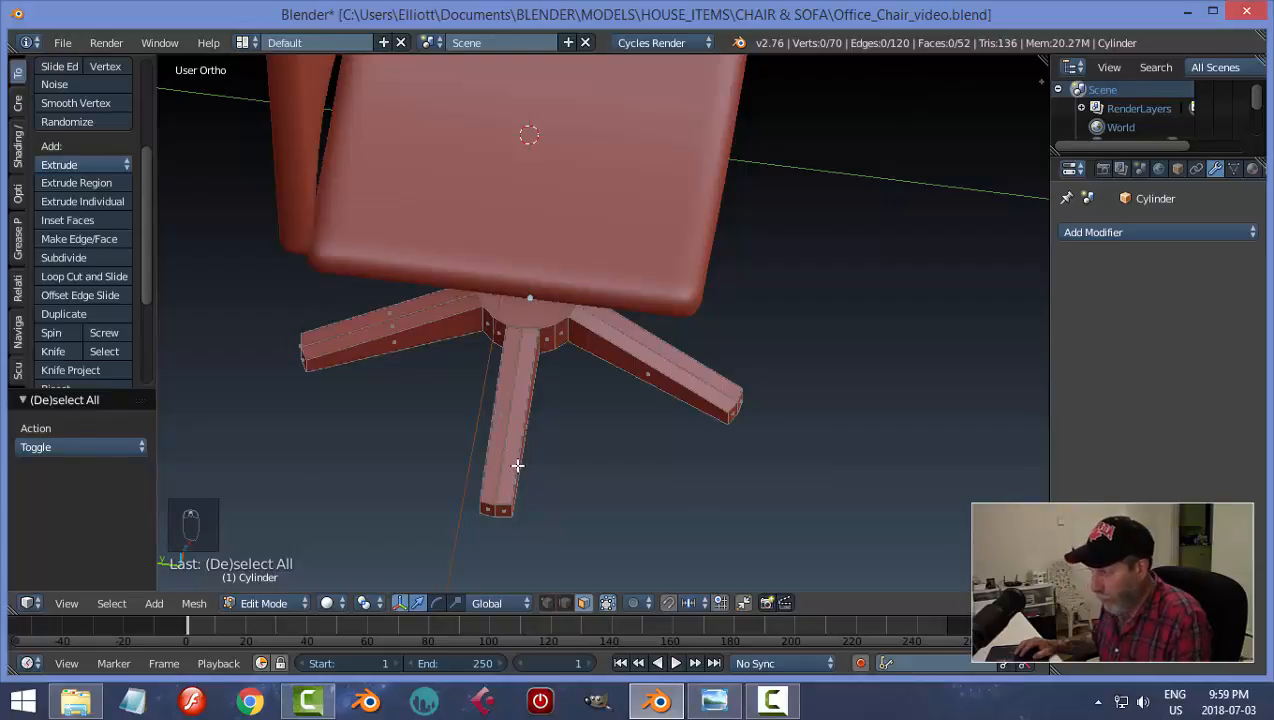
key("ctrl+r")
left_click(515, 465)
left_click(500, 542)
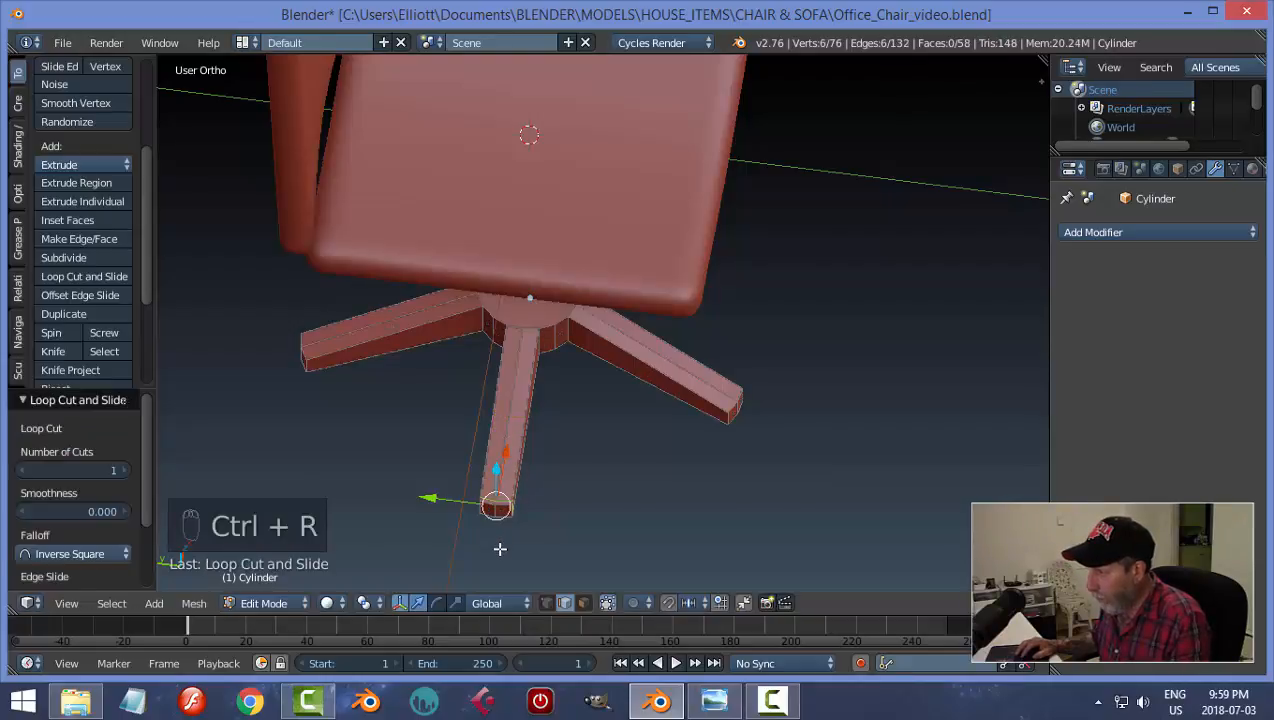
middle_click_drag(500, 546, 707, 392)
key("ctrl+r")
left_click(705, 414)
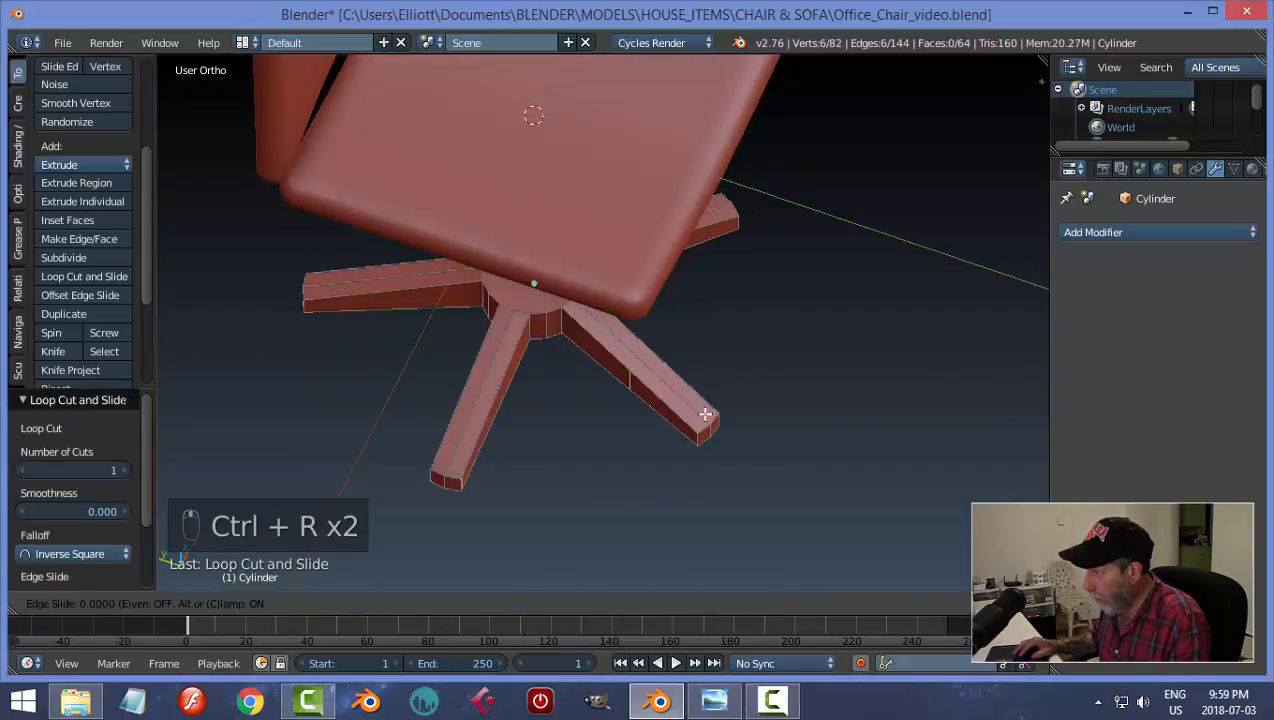
left_click(738, 467)
Step: Add a single loop cut near the tip of each of the three remaining legs
middle_click_drag(825, 387, 748, 395)
key("ctrl+r")
left_click(748, 395)
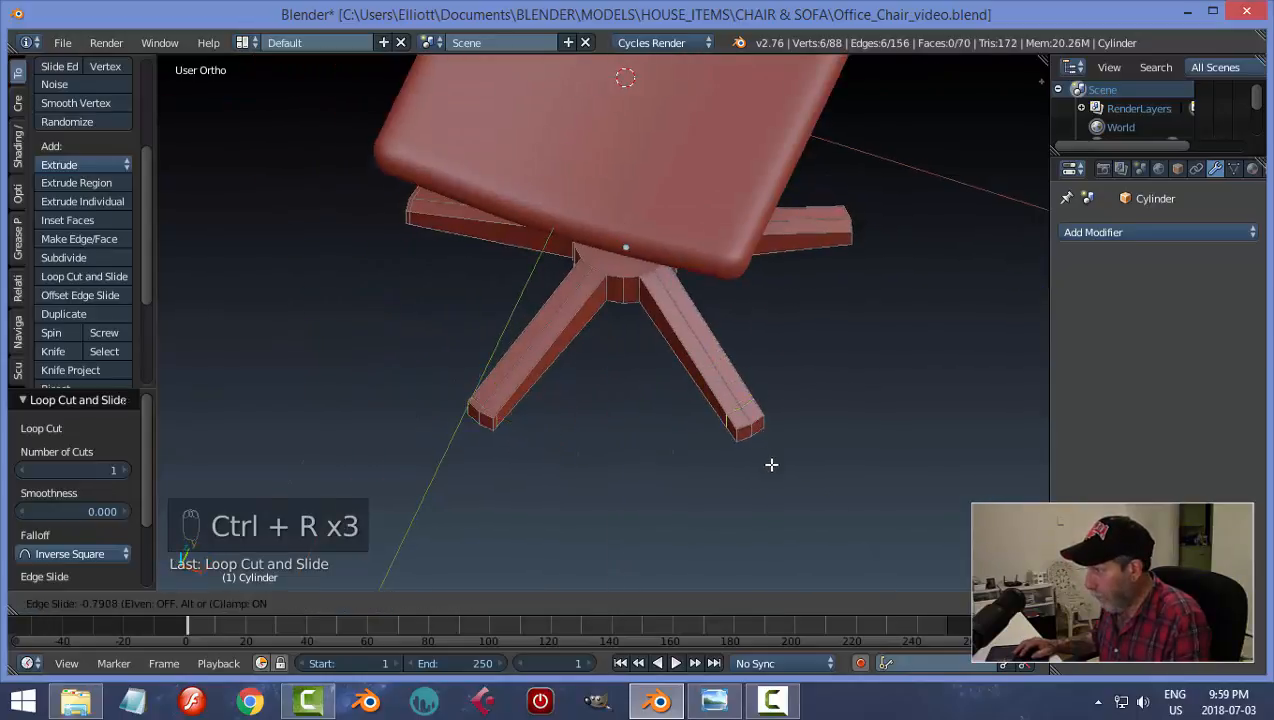
middle_click_drag(898, 389, 606, 381)
key("ctrl+r")
left_click(730, 397)
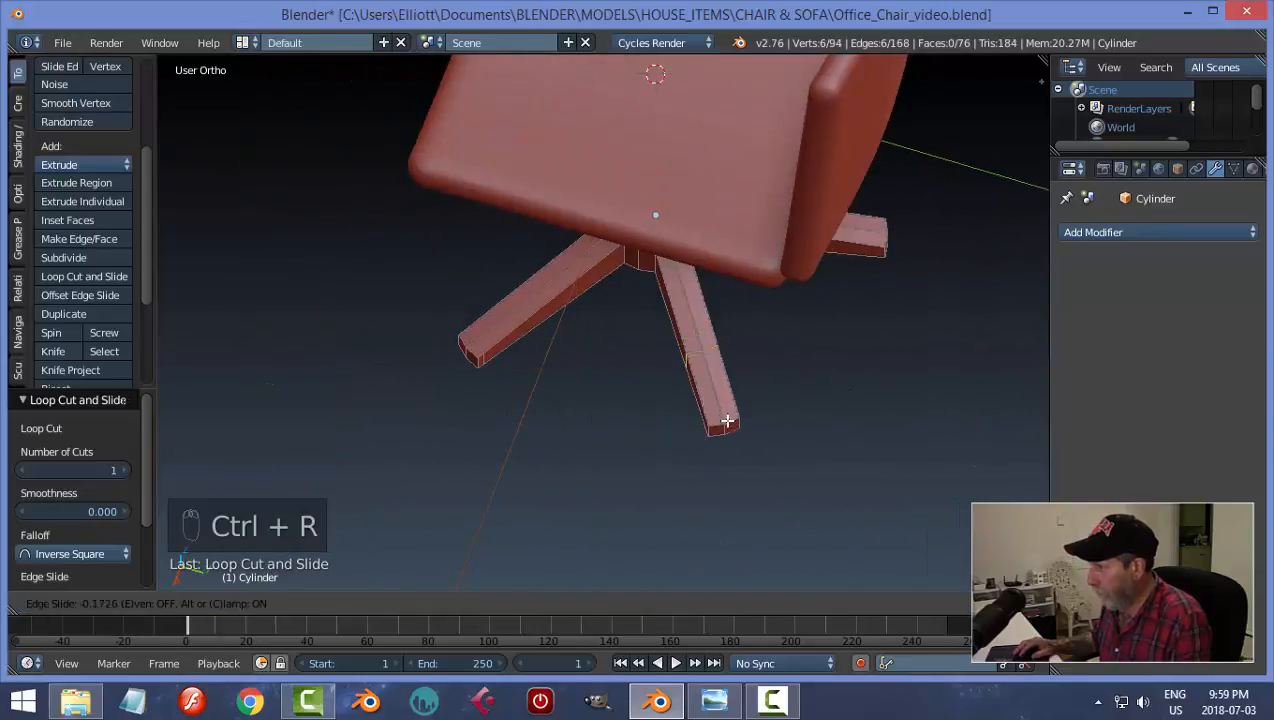
left_click(738, 472)
middle_click_drag(734, 478, 836, 421)
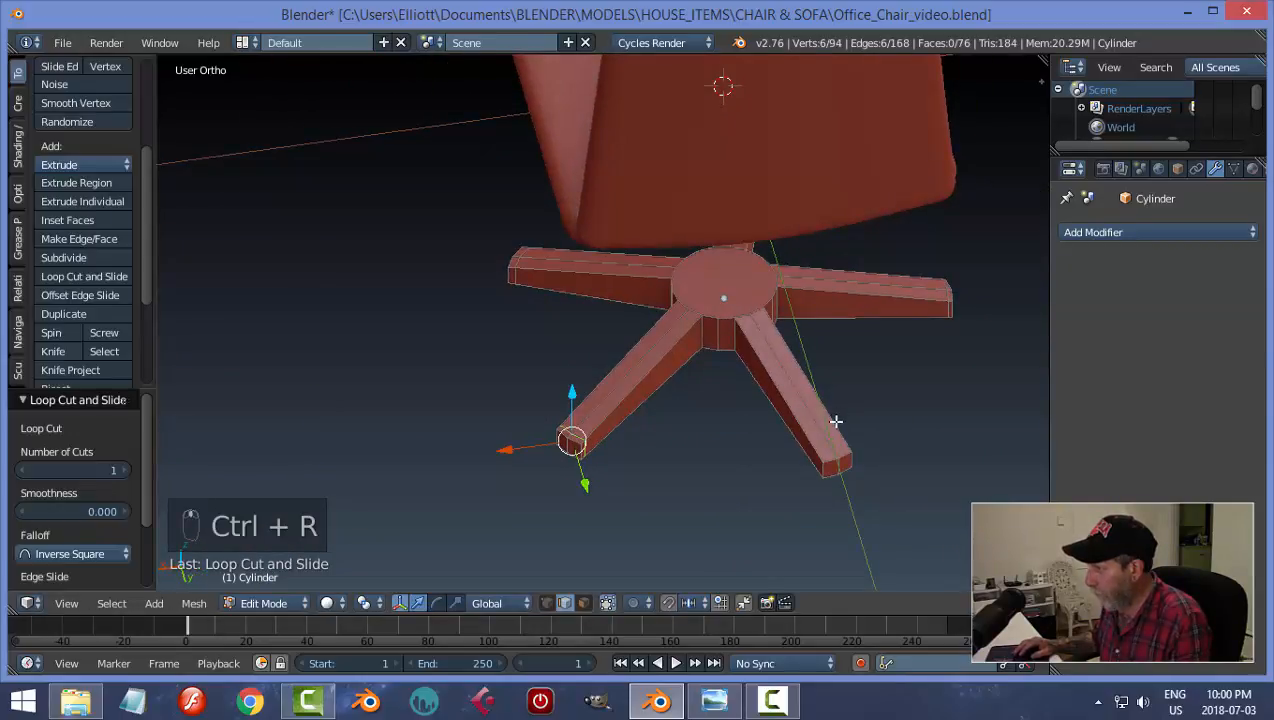
key("ctrl+r")
left_click(830, 427)
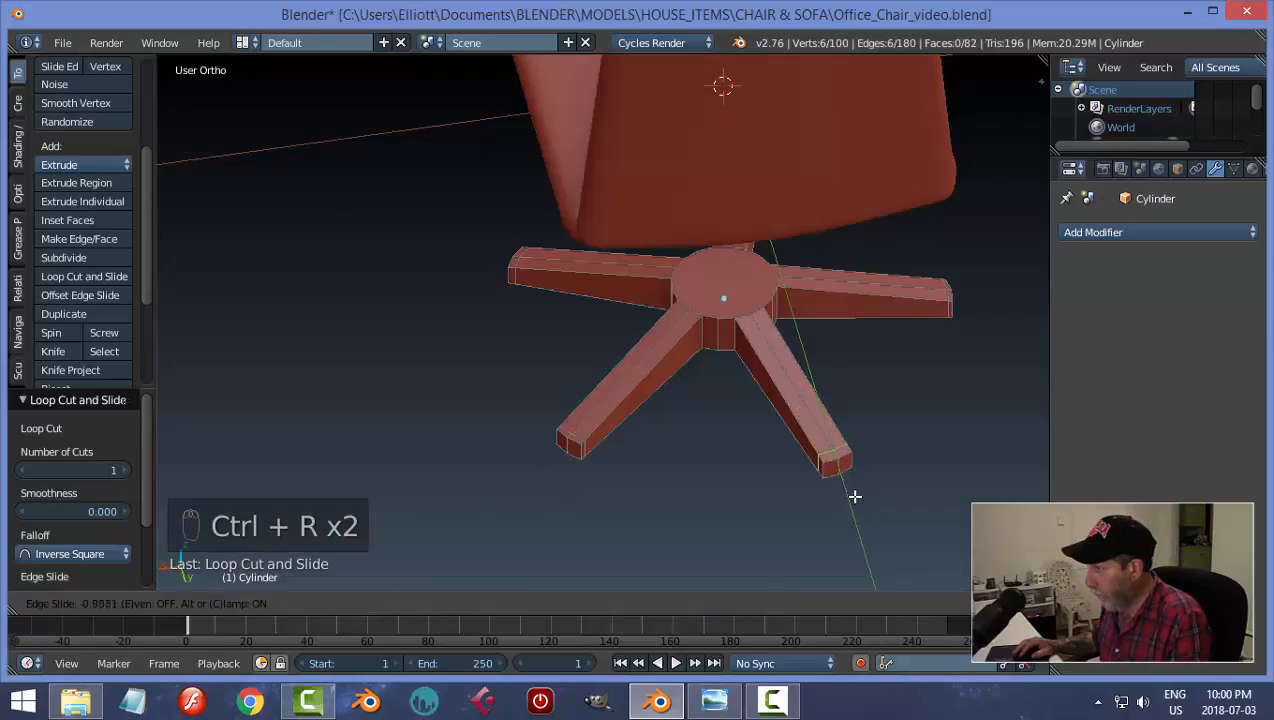
left_click(855, 496)
Step: In face selection, inset the hub's top face by about 0.0275, extrude it slightly upward, and deselect everything
middle_click_drag(930, 432, 730, 387)
key("ctrl+Tab")
left_click(689, 388)
right_click(610, 300)
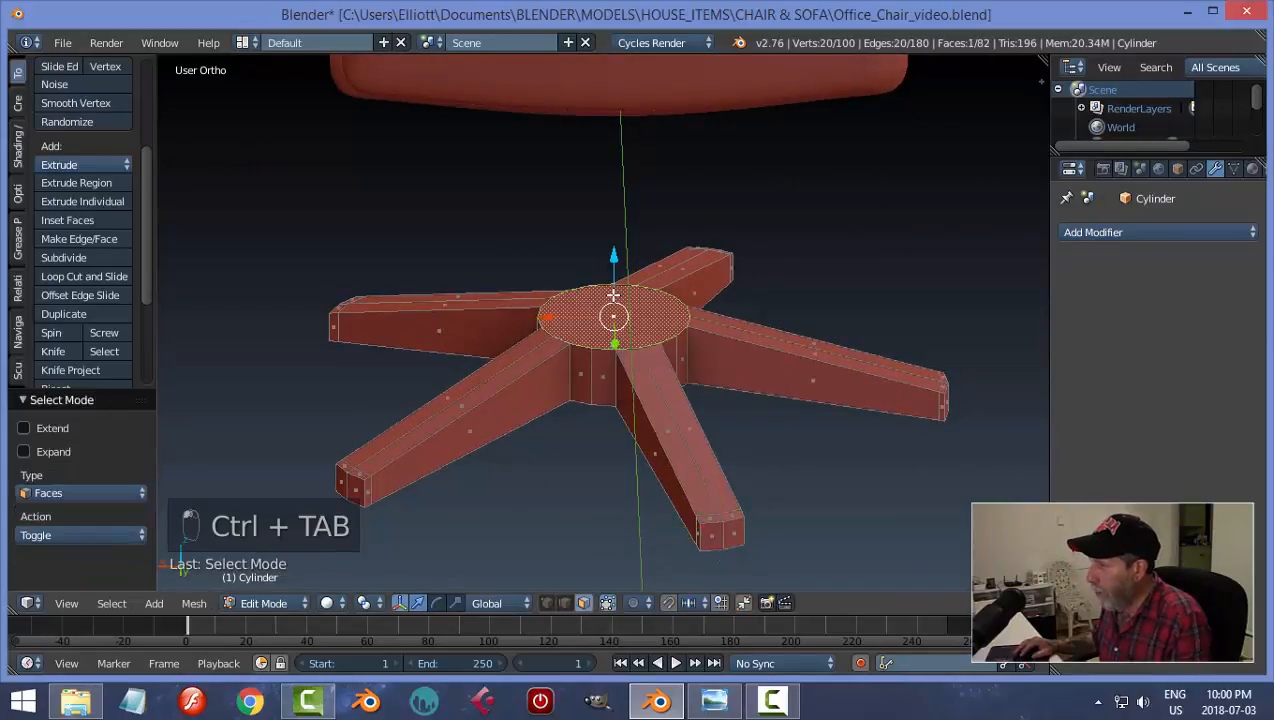
key("i")
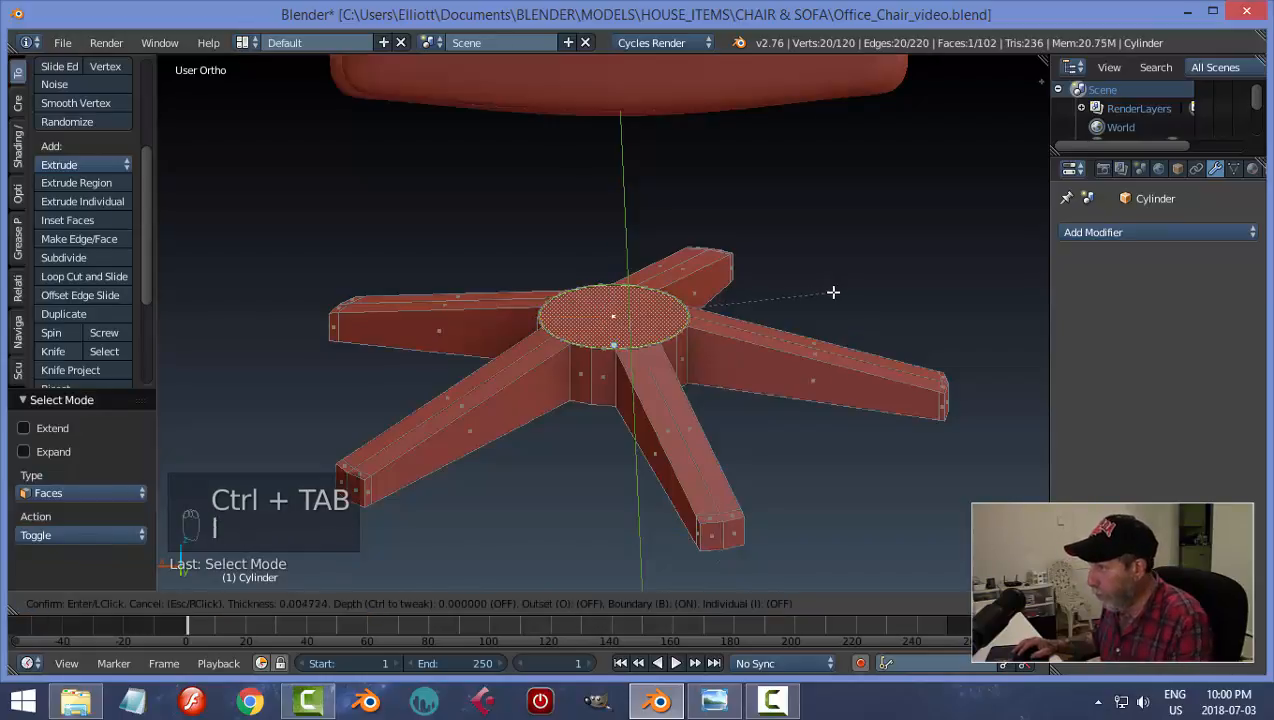
left_click(826, 293)
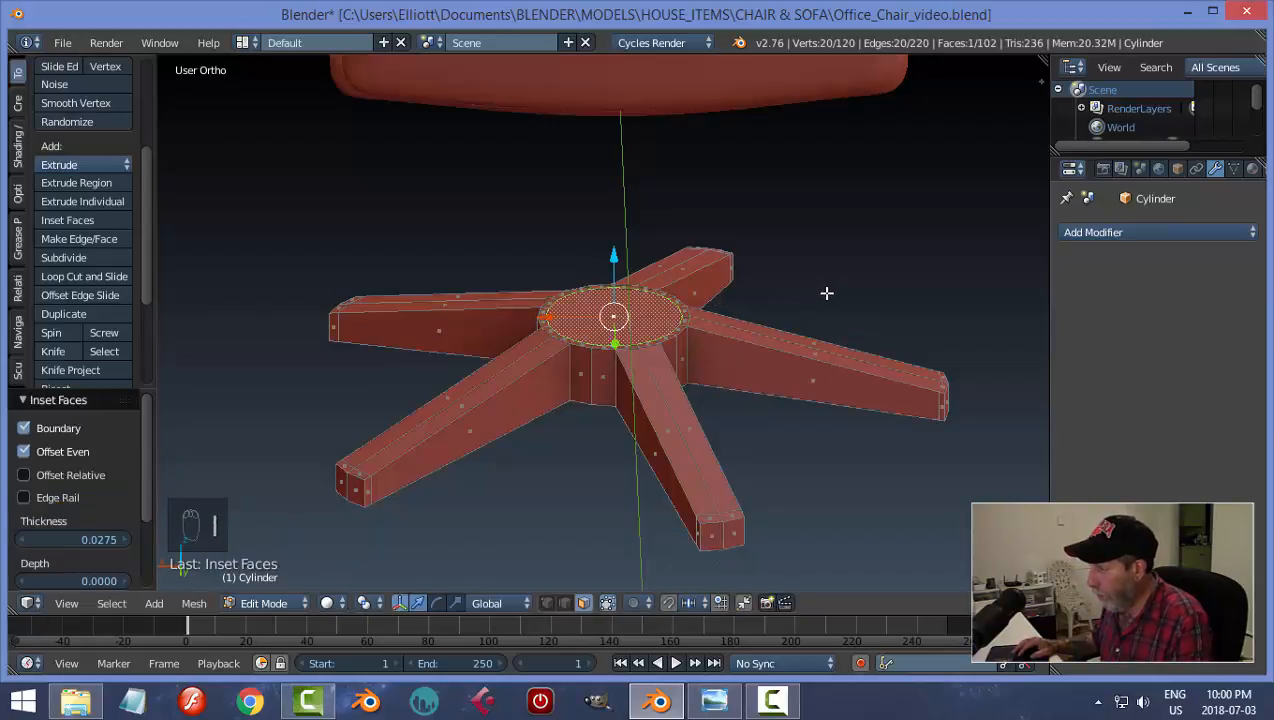
key("e")
left_click(757, 370)
key("a")
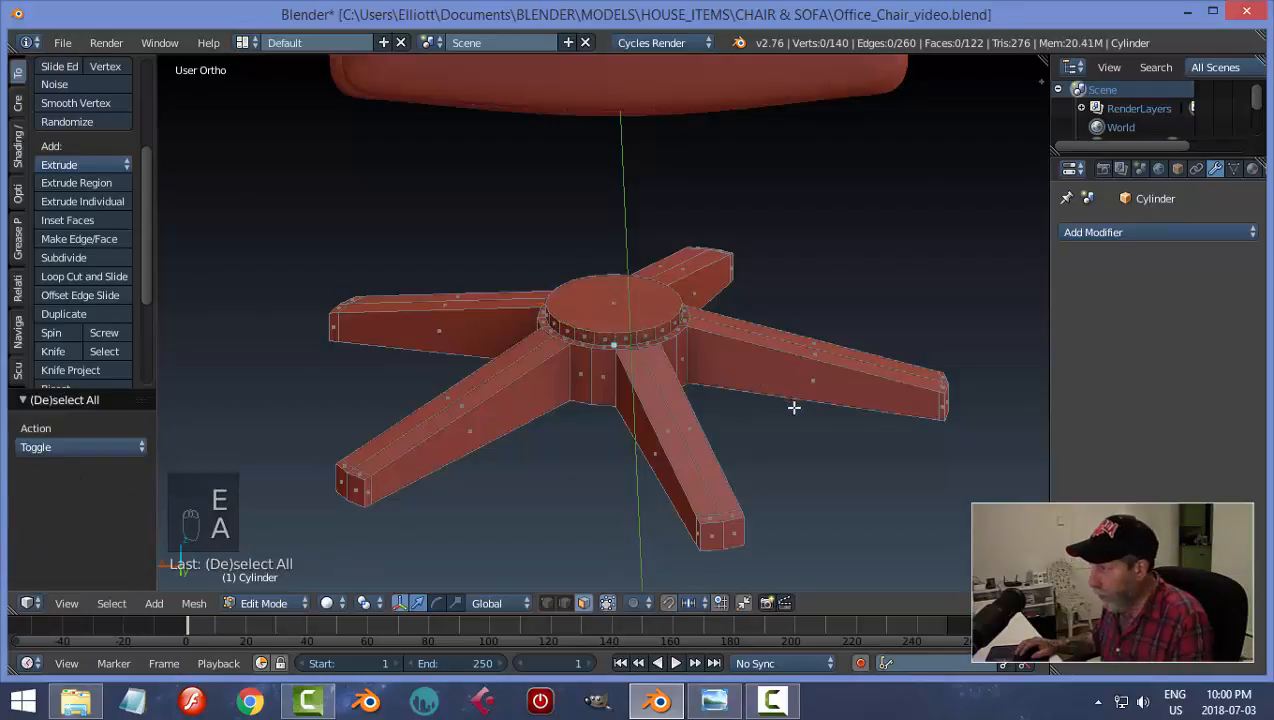
Step: In Object Mode, give the base a Subdivision Surface modifier with 2 view subdivisions and shade it smooth
middle_click_drag(793, 407, 694, 361)
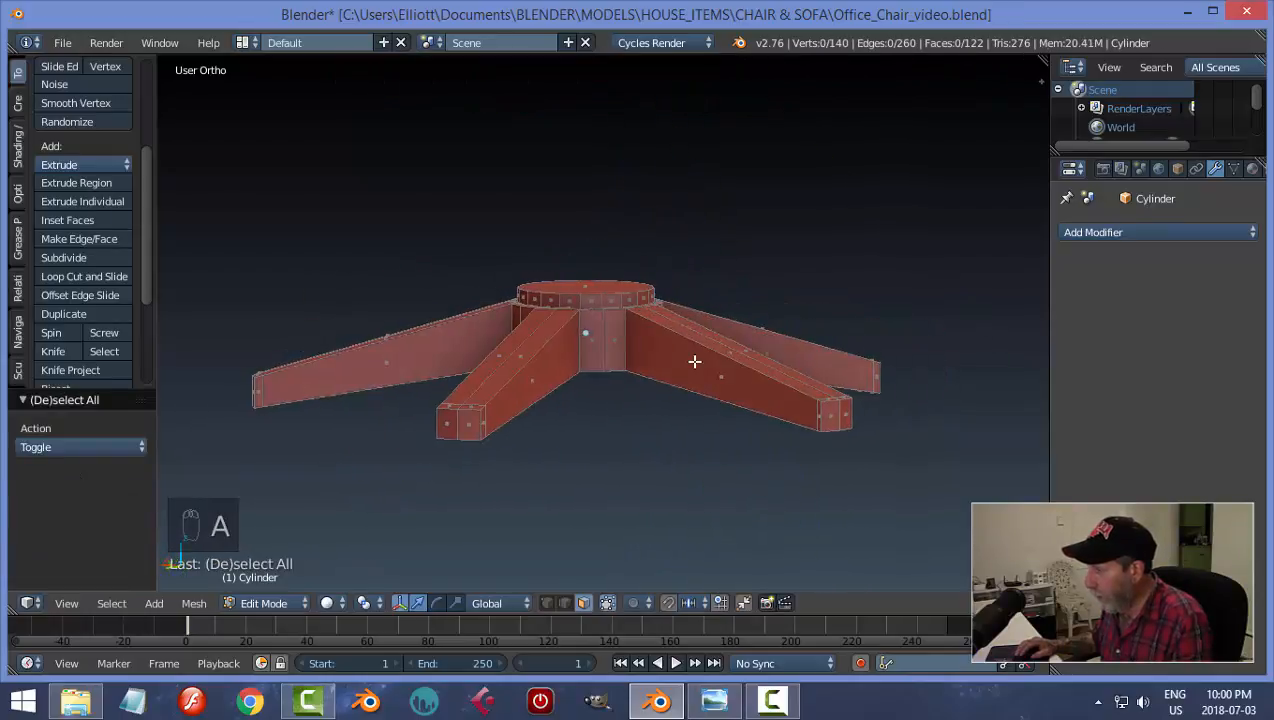
key("Tab")
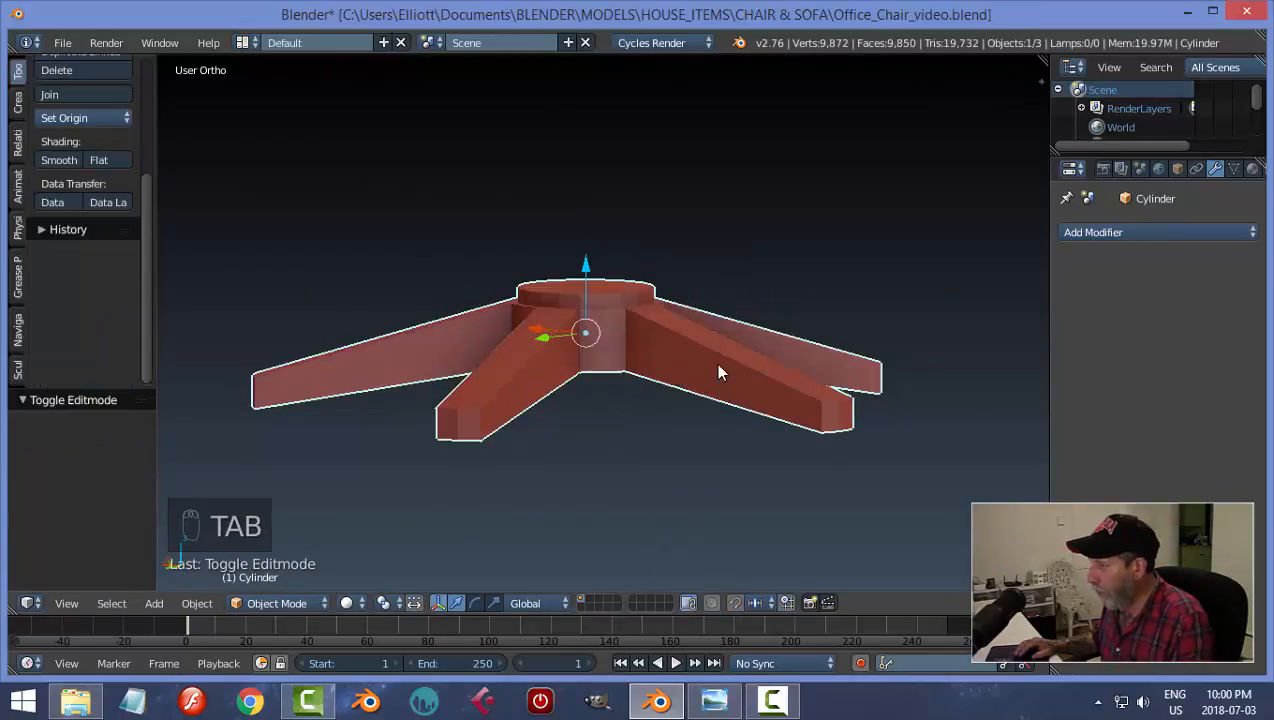
left_click(1080, 235)
left_click(910, 543)
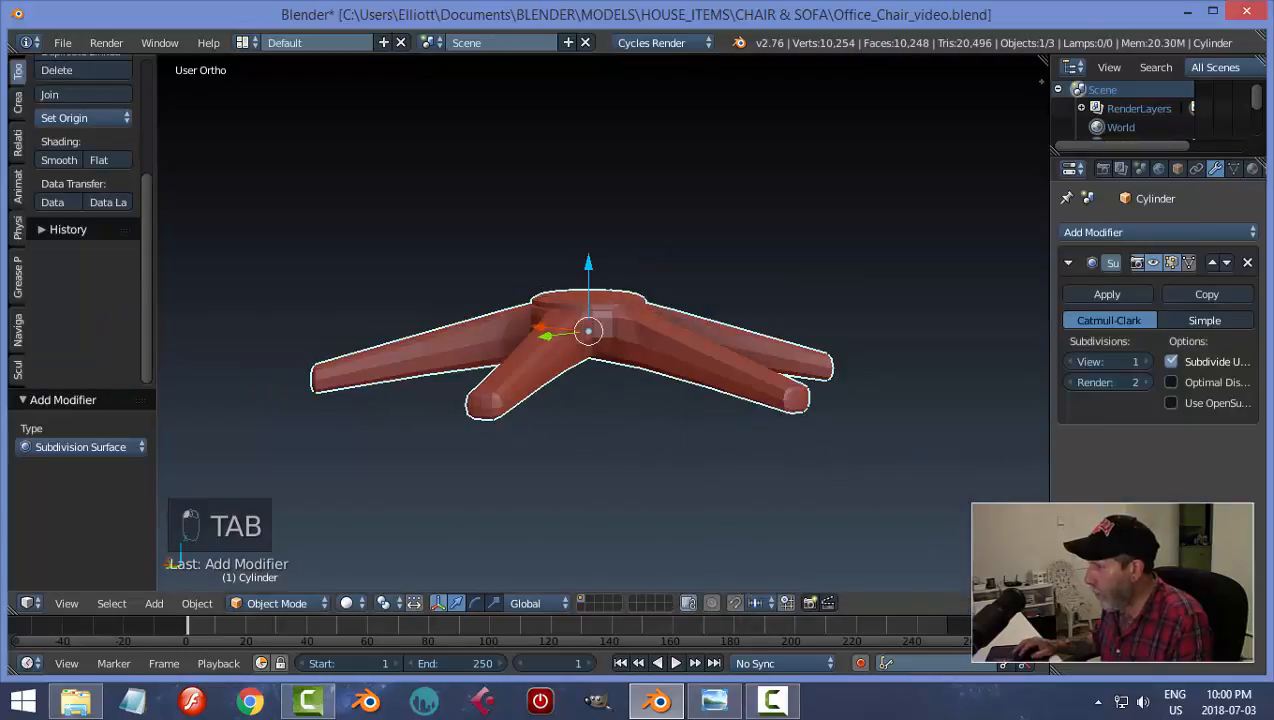
left_click(1145, 362)
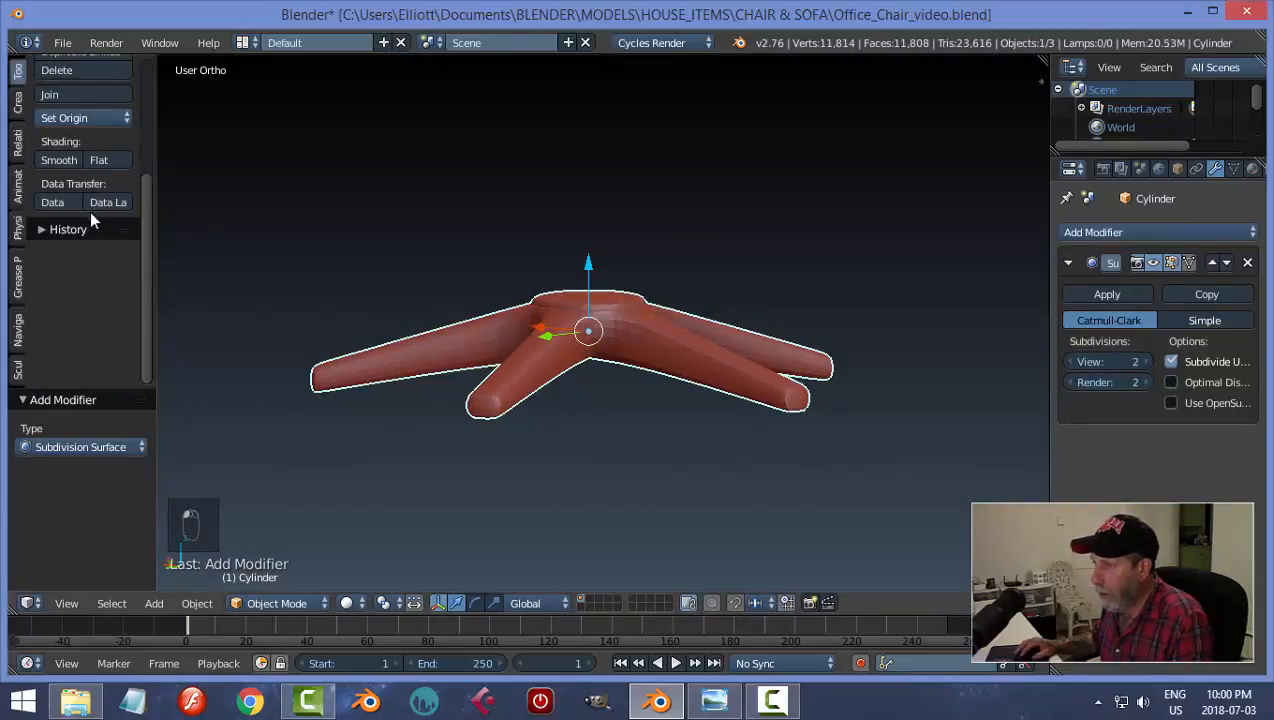
left_click(58, 160)
middle_click_drag(592, 216, 512, 264)
key("Tab")
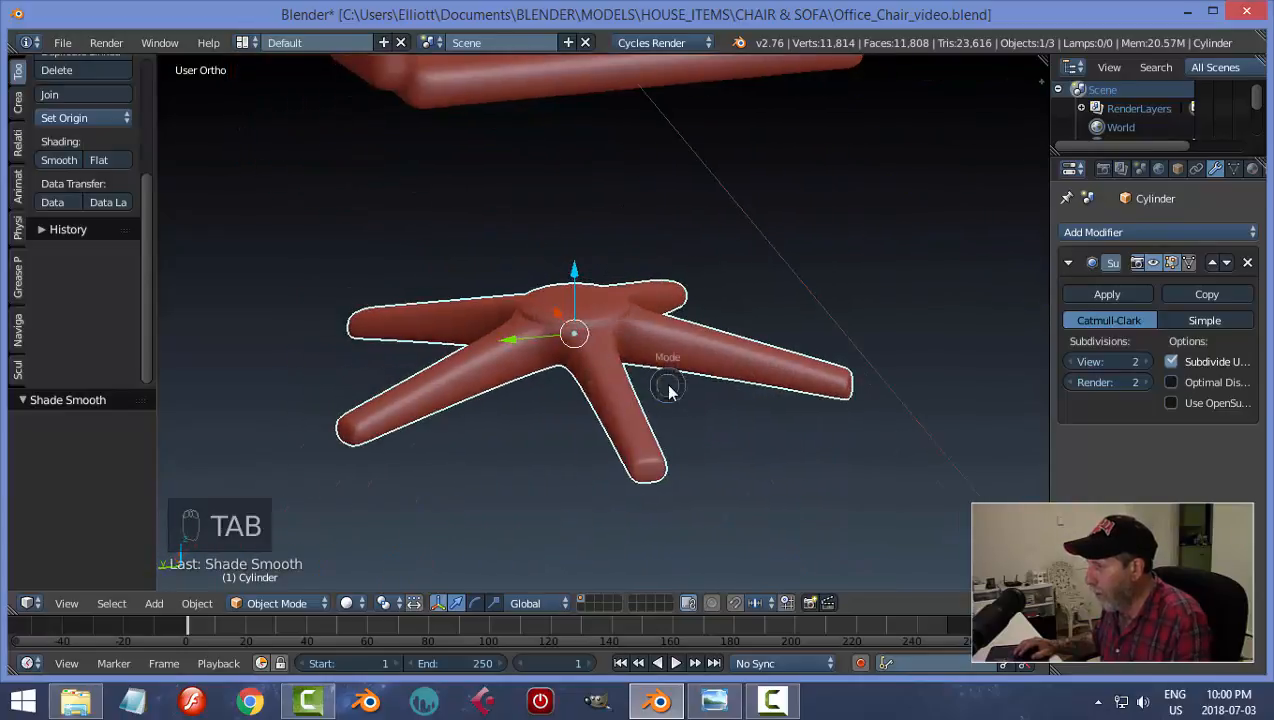
Step: In Edit Mode, add two unslid loop cuts running lengthwise around all five legs, one along their upper sides and one along their lower sides
left_click(812, 388)
scroll(726, 407, "up", 1)
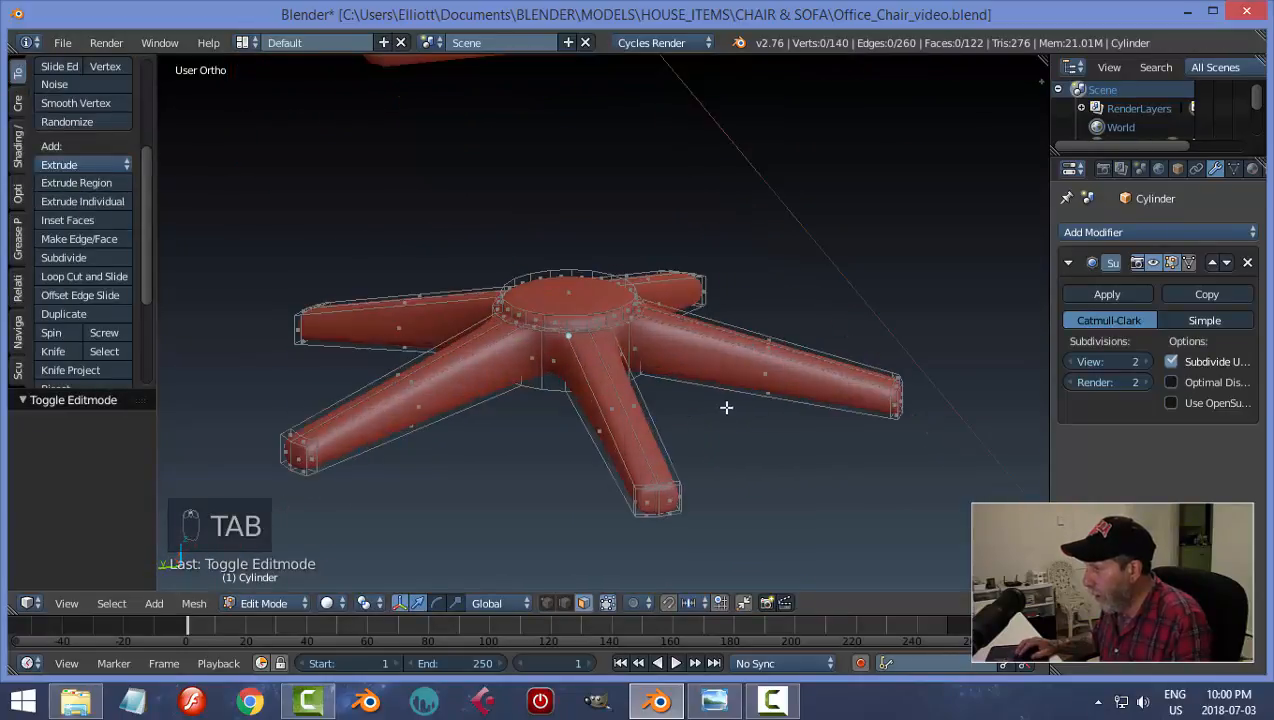
key("ctrl+r")
left_click(890, 400)
right_click(891, 397)
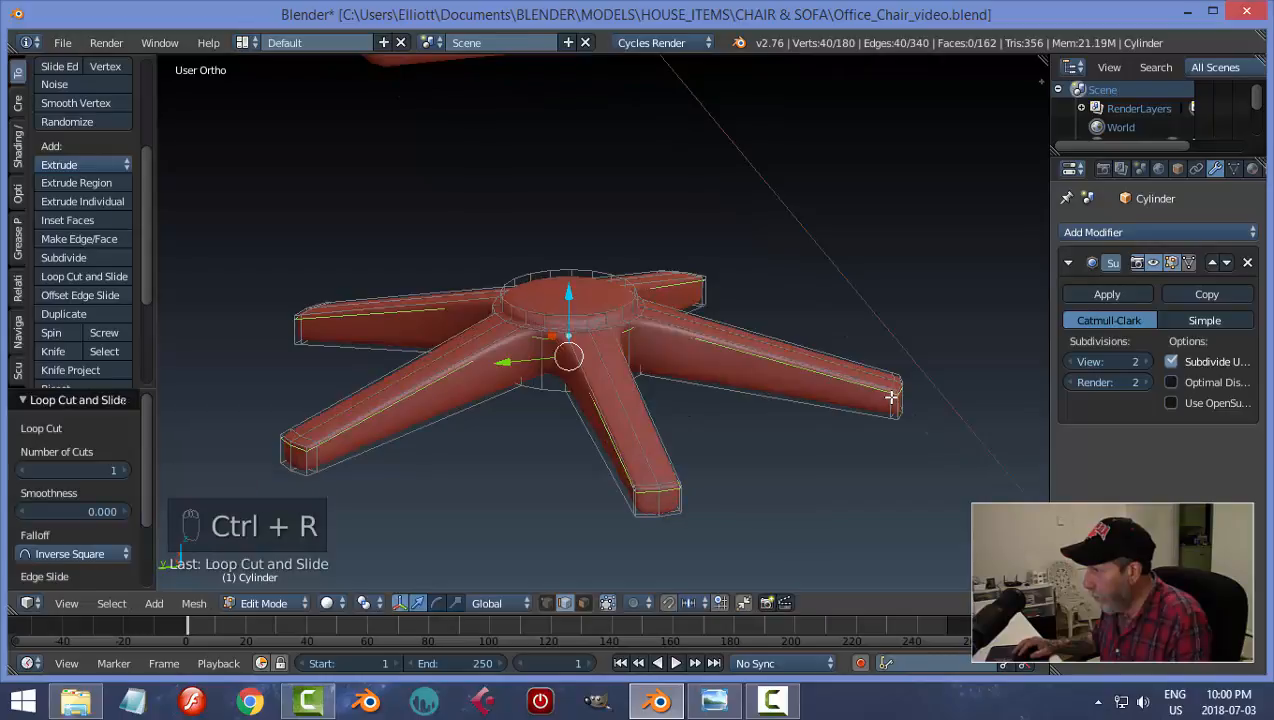
key("ctrl+r")
left_click(890, 406)
right_click(865, 410)
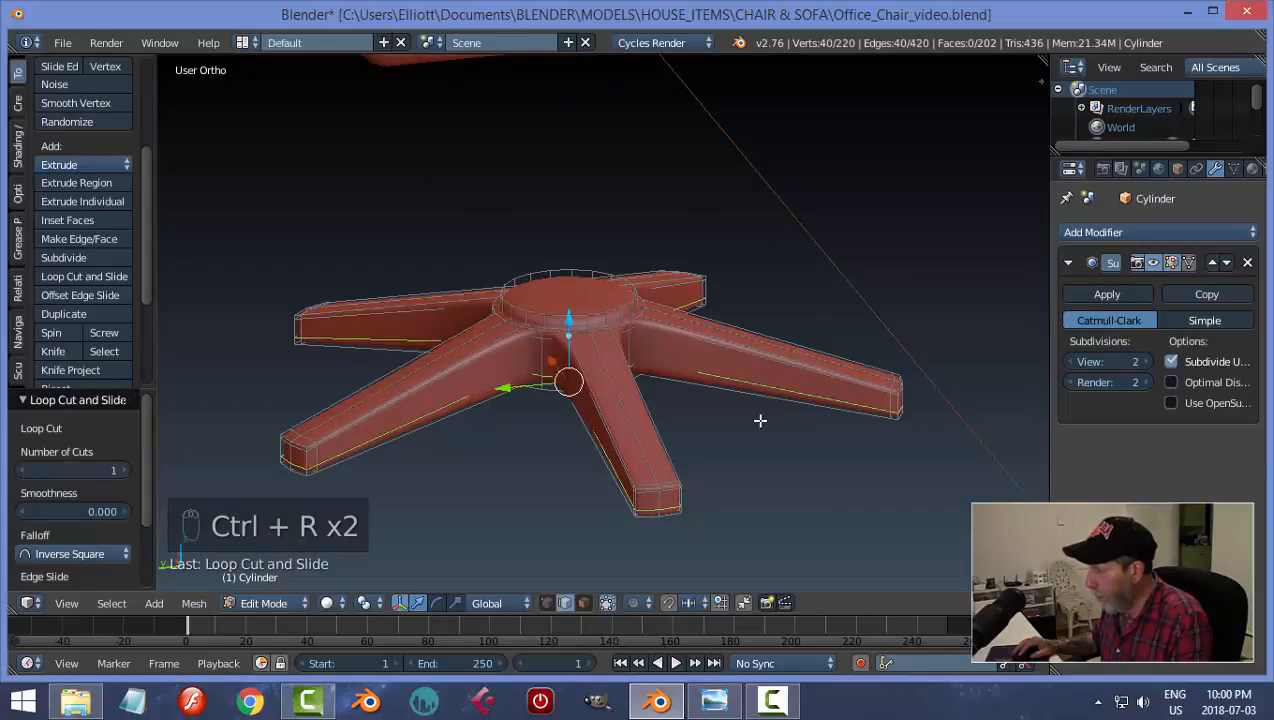
Step: Deselect everything, return to Object Mode and compare the base with the reference image Office_Chair.png in Windows Photo Viewer
key("a")
mouse_move(691, 415)
middle_mouse_down()
mouse_move(682, 452)
mouse_move(714, 418)
mouse_move(728, 308)
mouse_move(754, 262)
mouse_move(674, 449)
mouse_move(671, 412)
mouse_move(717, 418)
mouse_move(735, 388)
mouse_move(681, 397)
middle_mouse_up()
key("Tab")
scroll(674, 421, "down", 4)
scroll(665, 448, "up", 2)
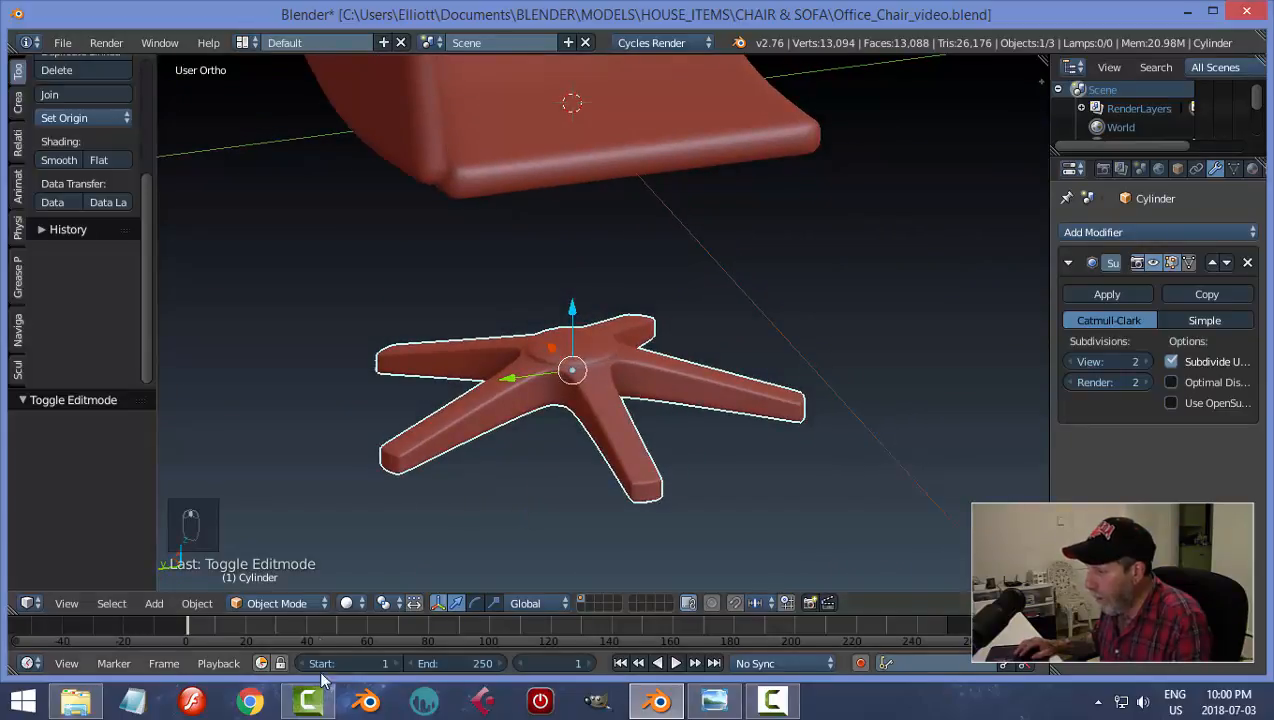
left_click(713, 704)
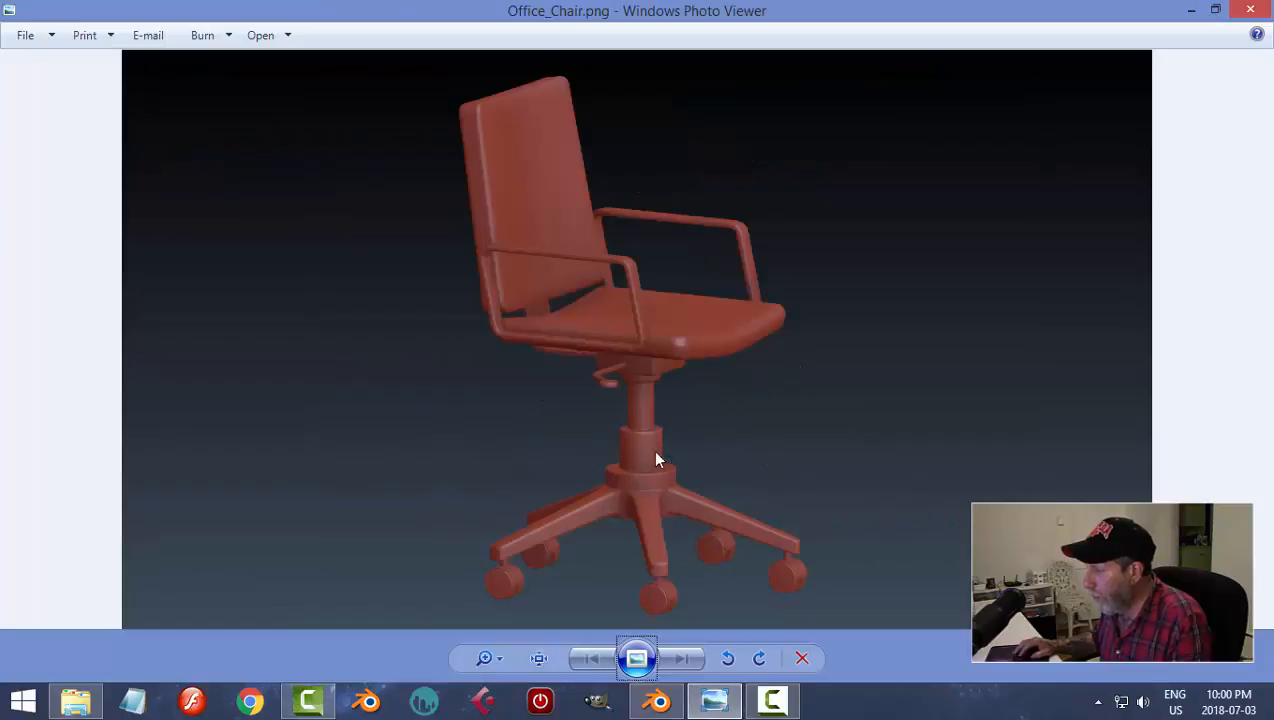
left_click(658, 700)
Step: In Edit Mode with face selection, select the hub's top face and raise it about 0.014 along Z
key("Tab")
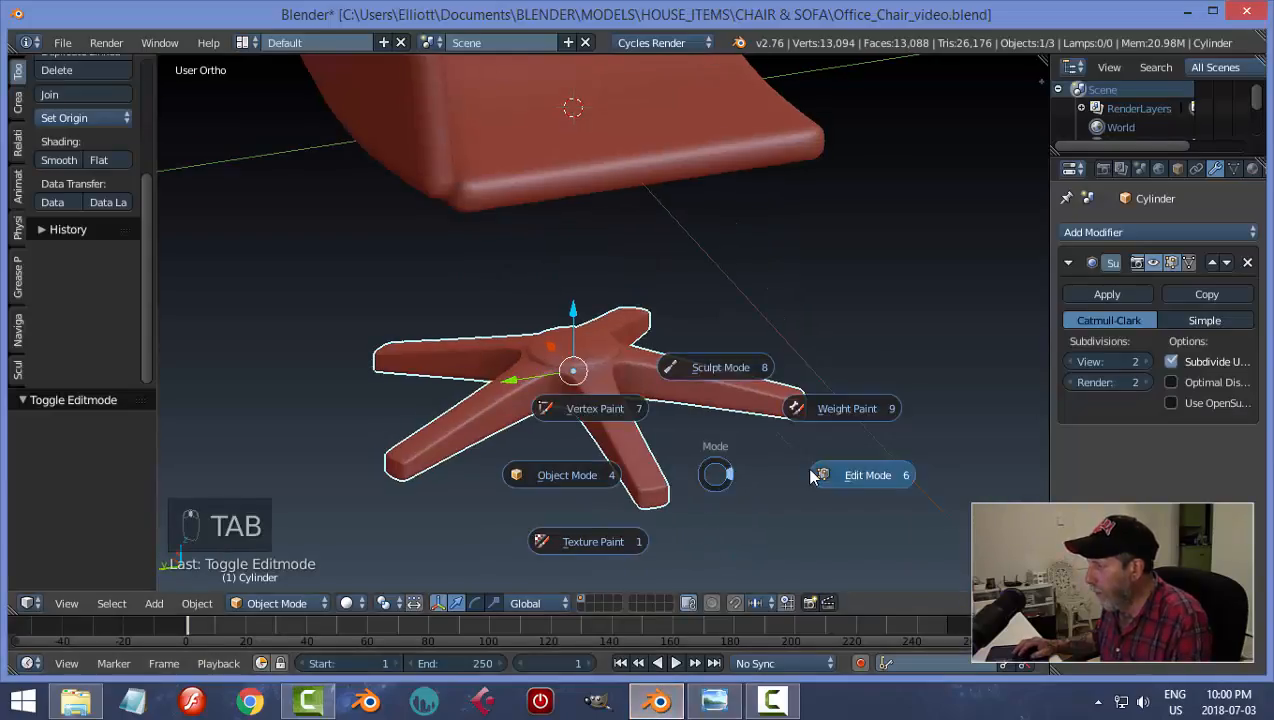
left_click(813, 477)
key("ctrl+Tab")
left_click(660, 412)
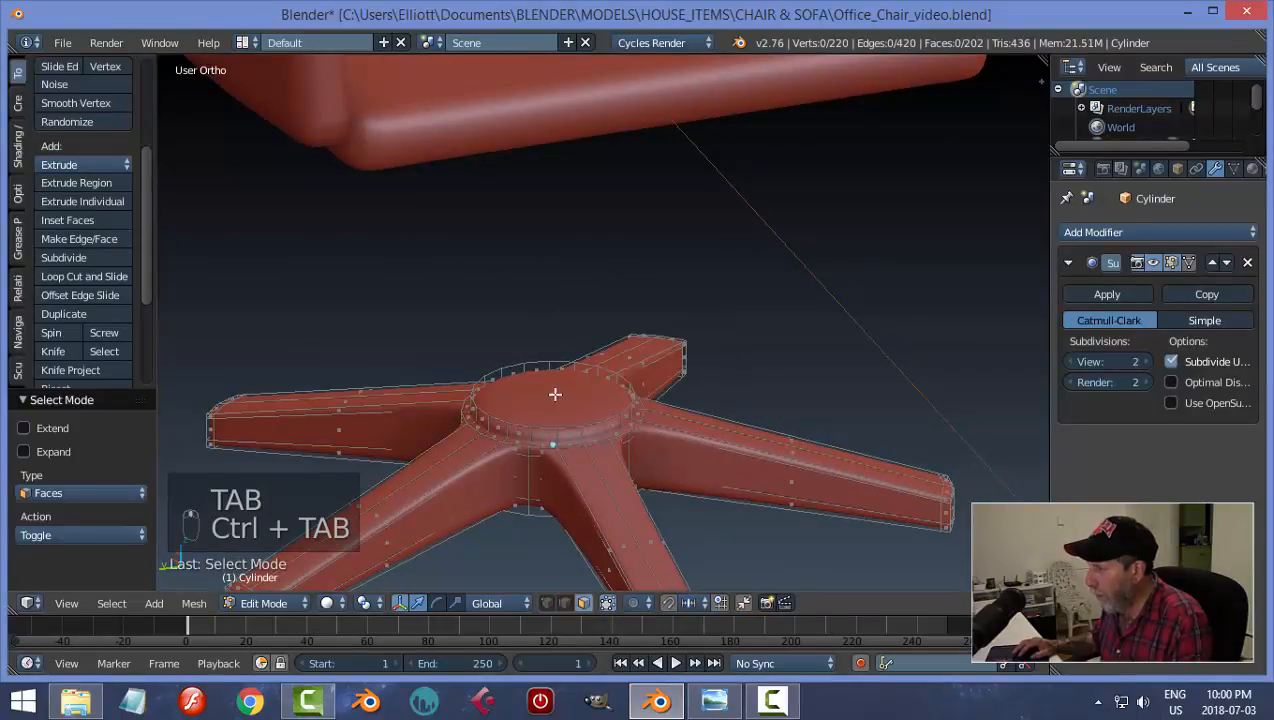
right_click(555, 394)
middle_click_drag(868, 405, 868, 366)
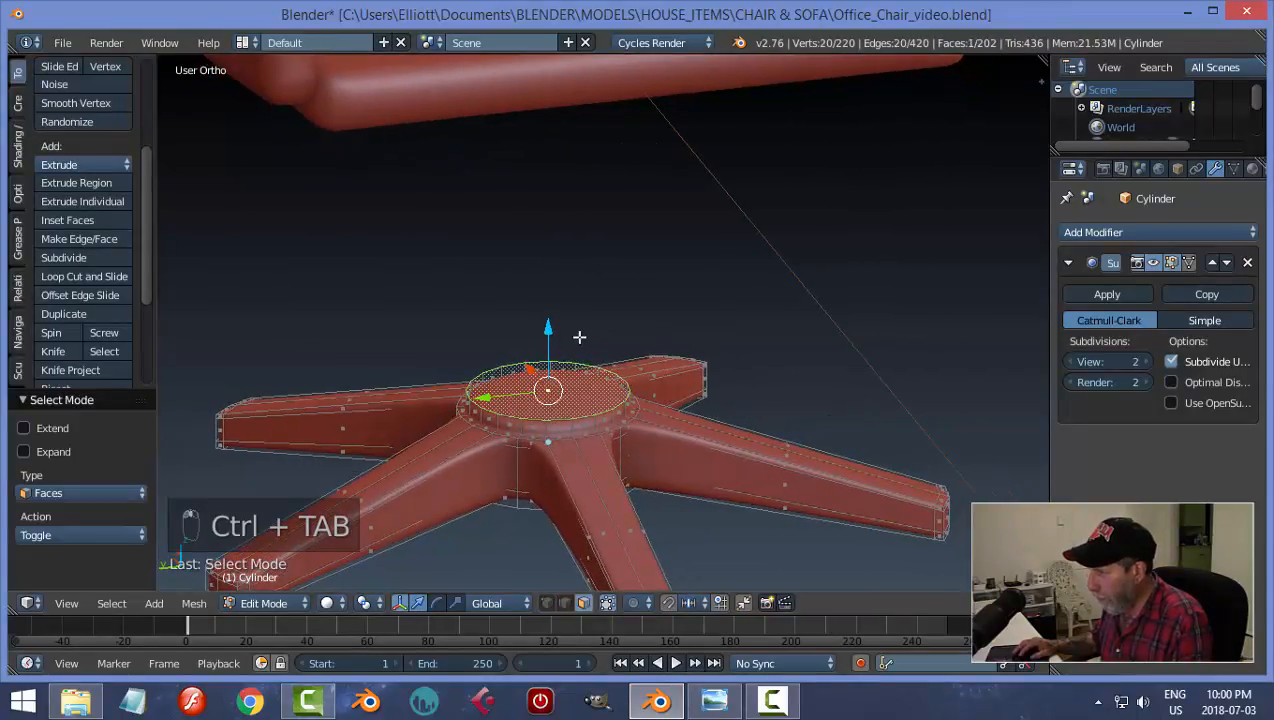
left_click_drag(548, 328, 764, 365)
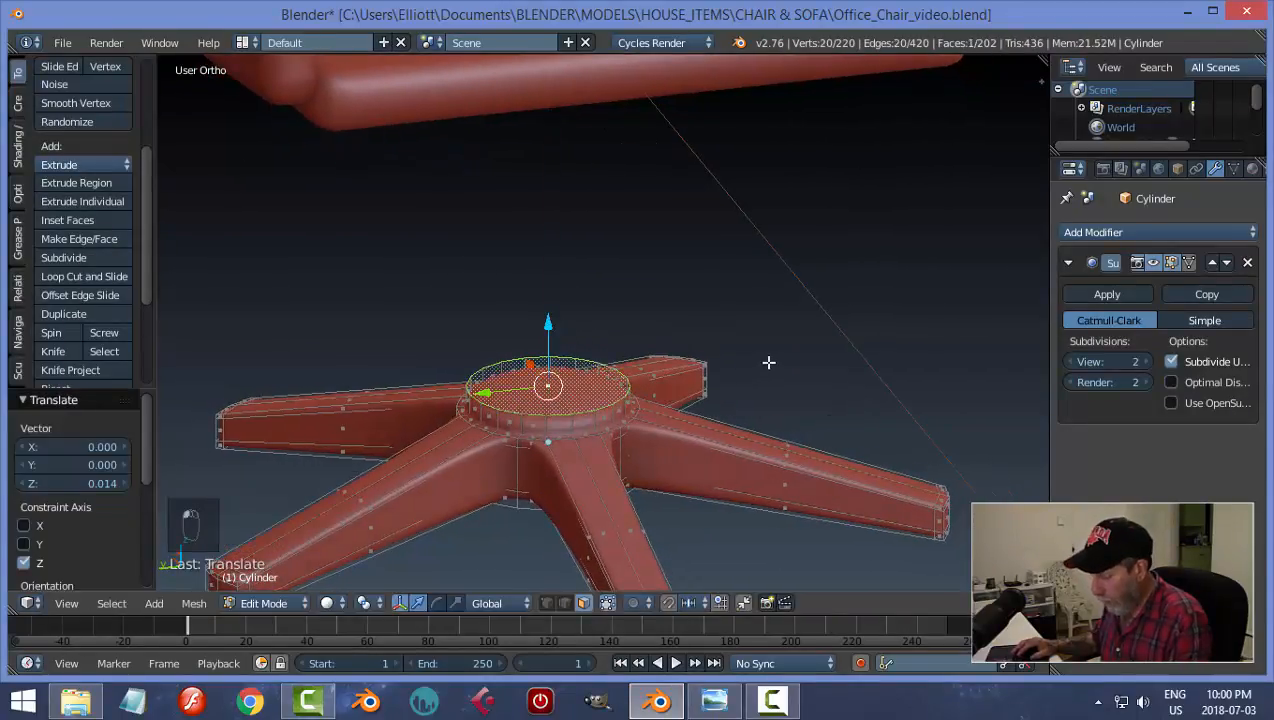
Step: Inset the hub's top face by about 0.0295 and extrude it upward about 0.161 to form a collar
key("i")
left_click(717, 374)
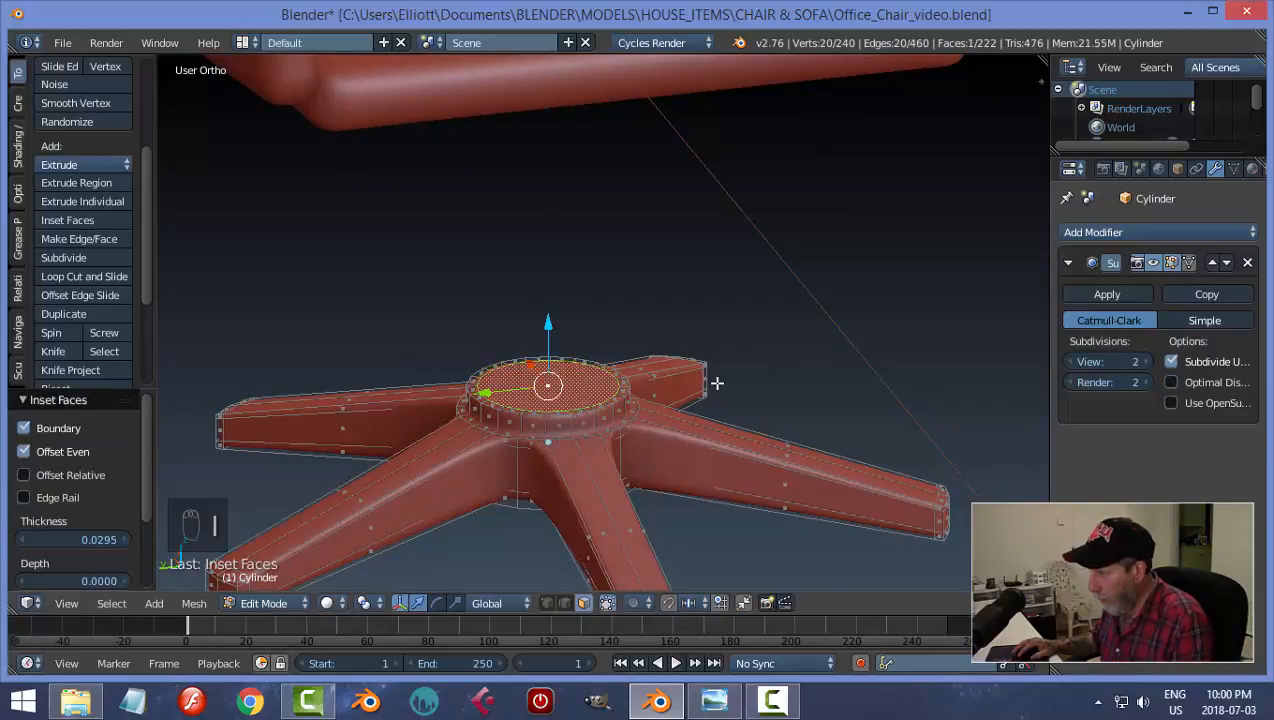
key("e")
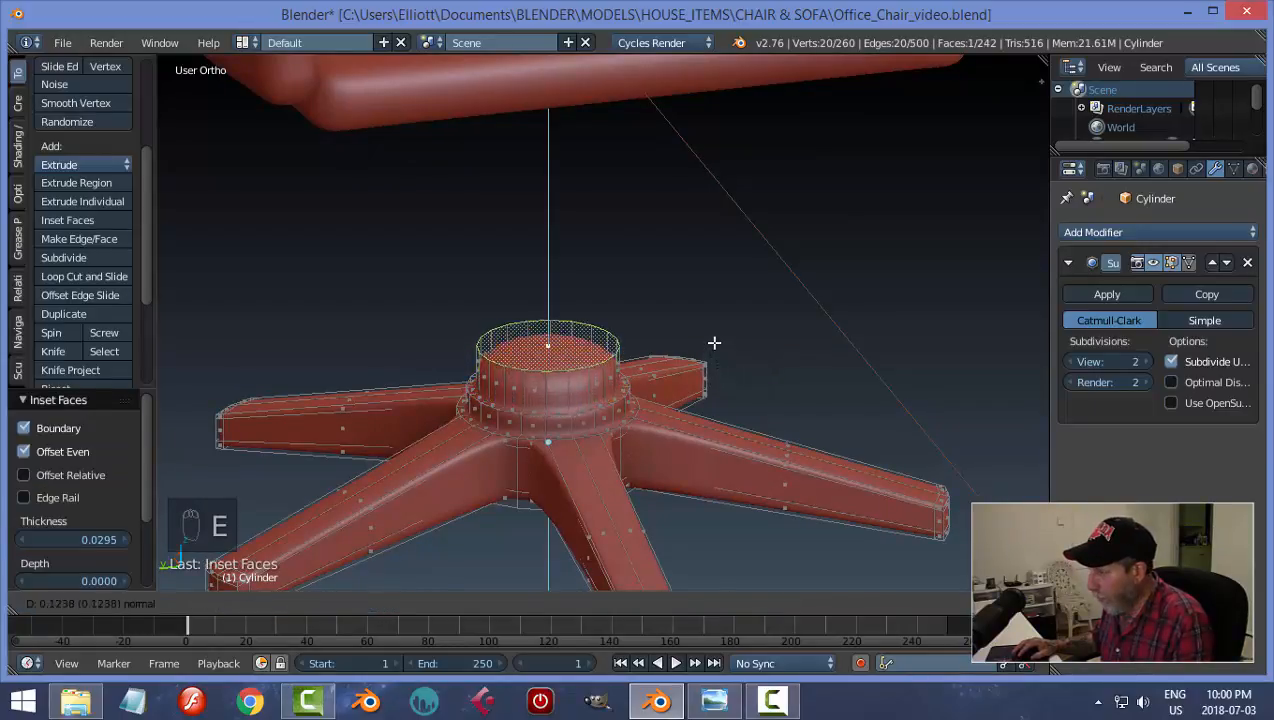
left_click(713, 330)
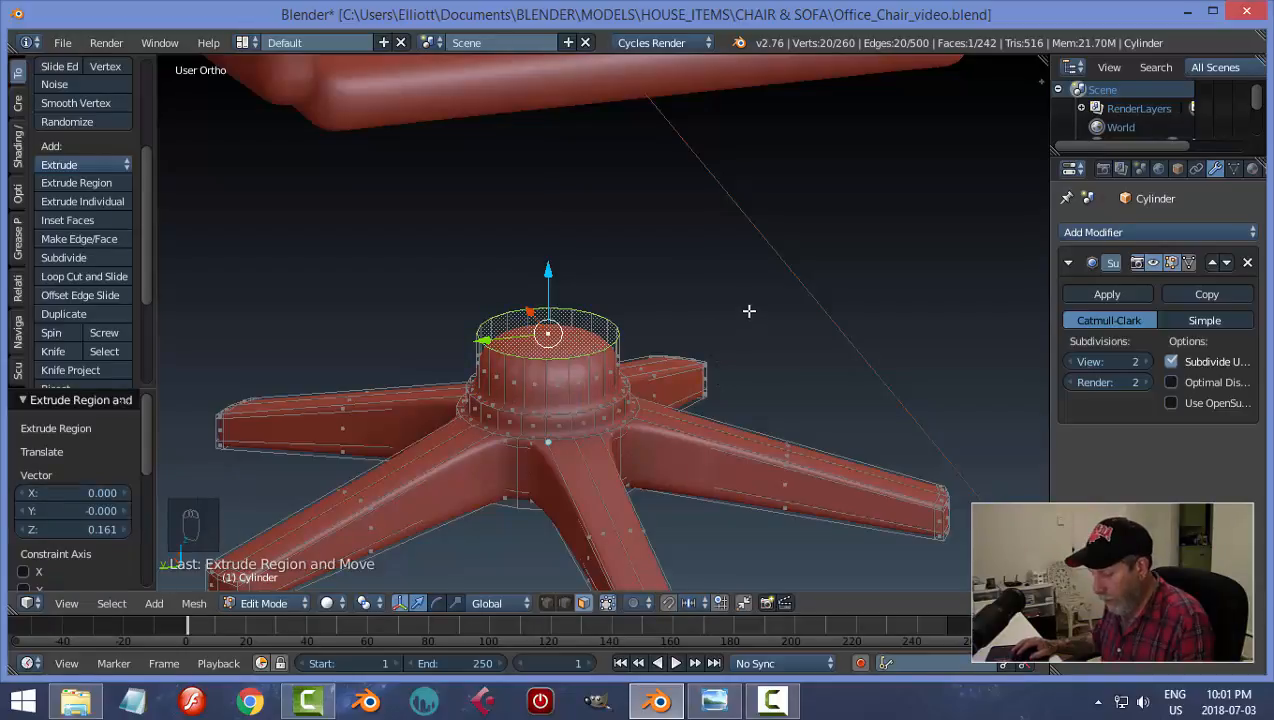
Step: Inset the collar's top face by about 0.0994 and extrude it upward about 0.4 to form a narrower post
key("i")
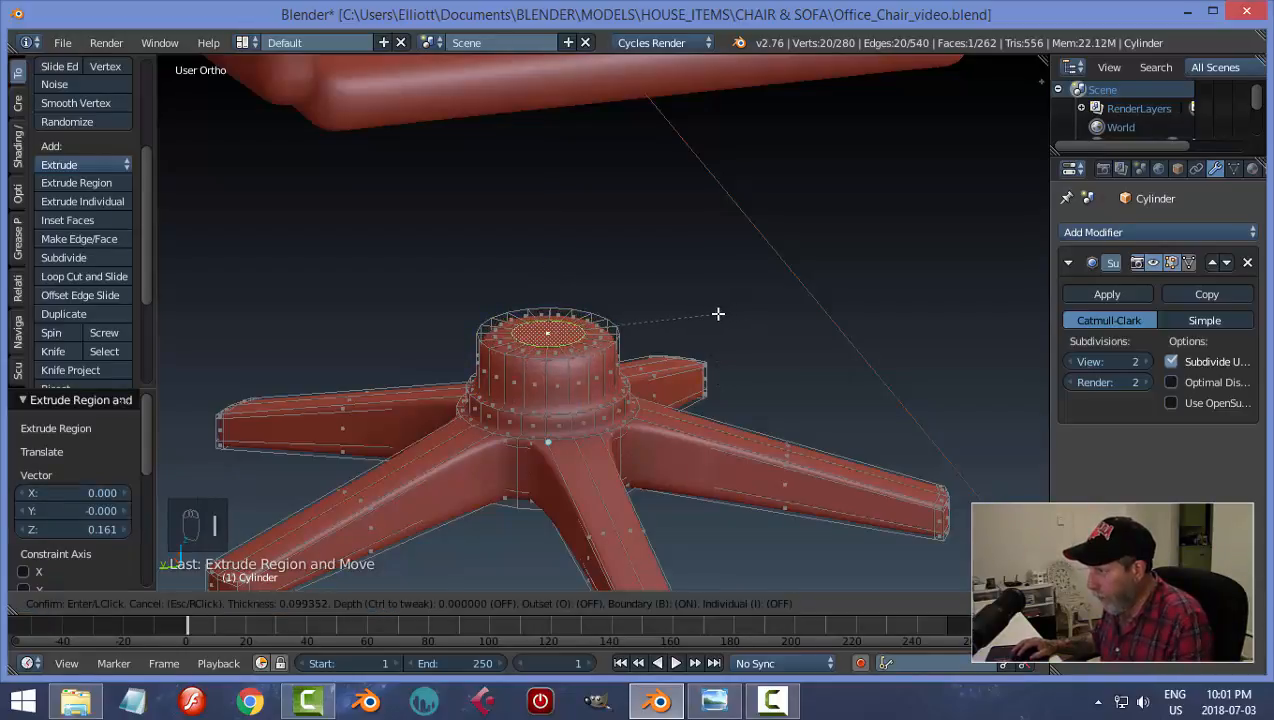
left_click(717, 314)
mouse_move(705, 372)
middle_mouse_down()
mouse_move(680, 321)
mouse_move(694, 378)
middle_mouse_up()
key("e")
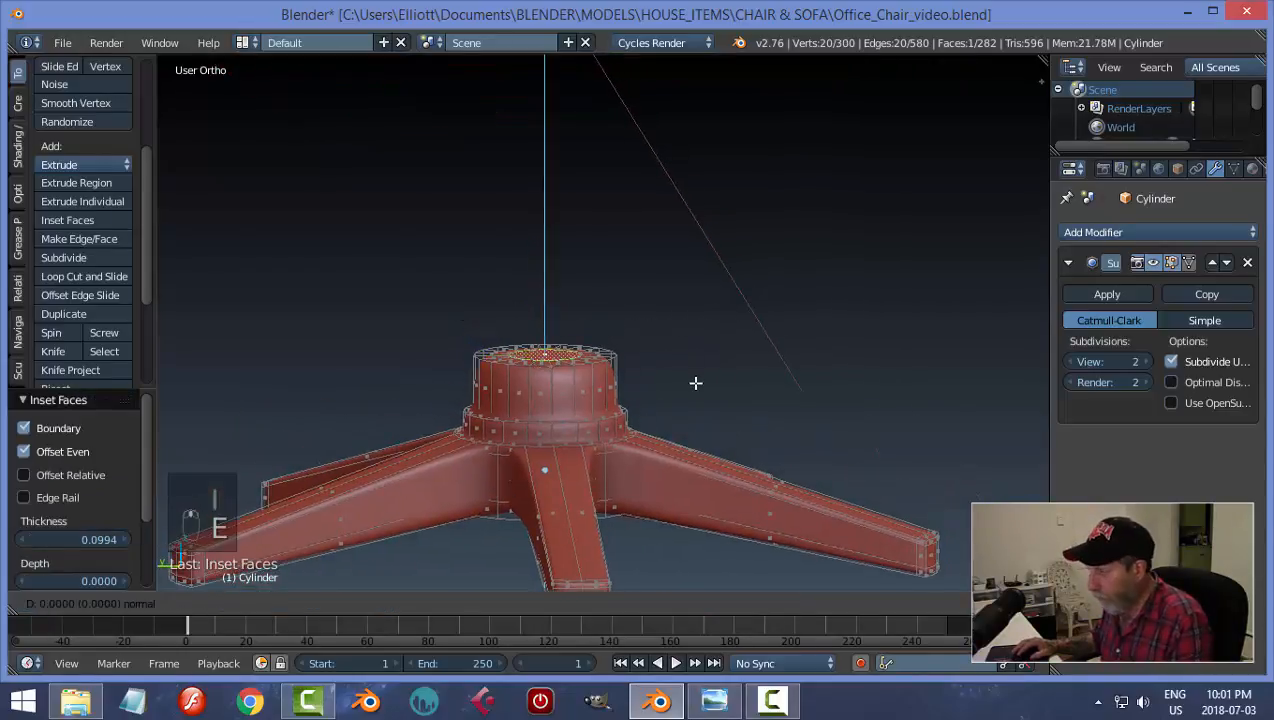
left_click(691, 267)
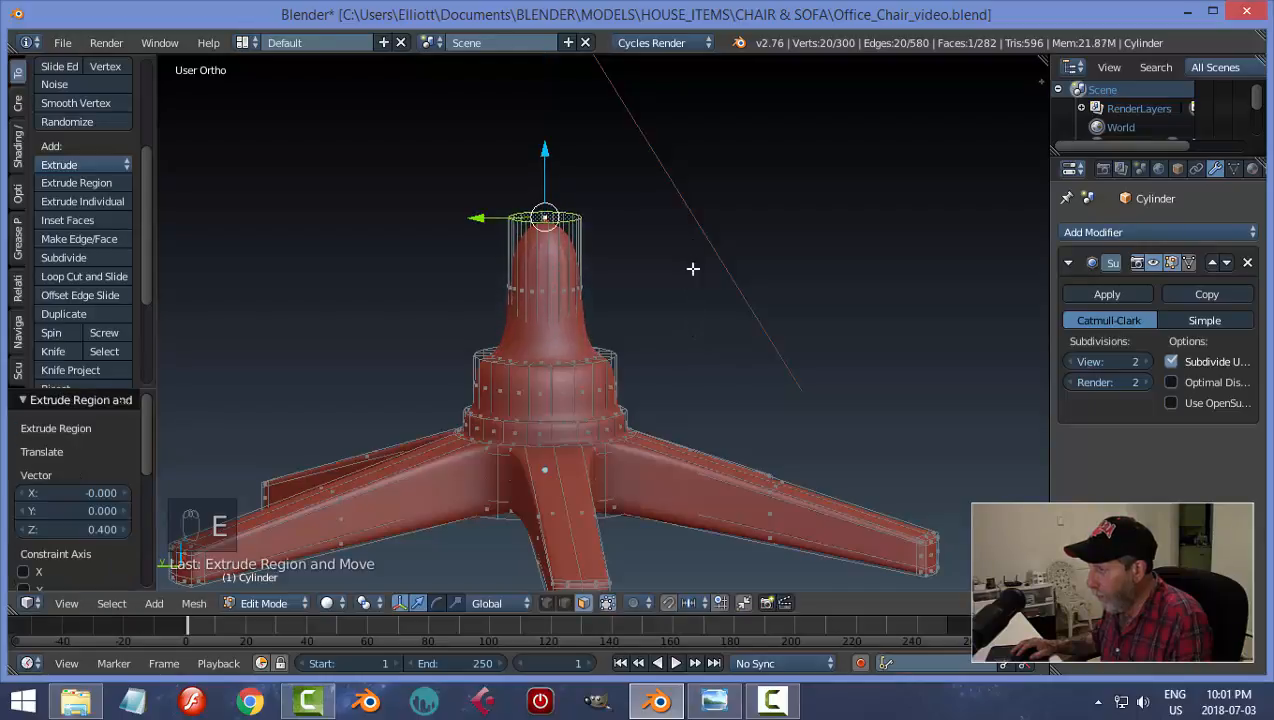
Step: Add a loop cut around the collar and slide it down close to the collar's lower edge
scroll(692, 414, "up", 3)
middle_click_drag(682, 414, 694, 309, "shift")
scroll(702, 401, "up", 1)
middle_click_drag(704, 388, 717, 352, "shift")
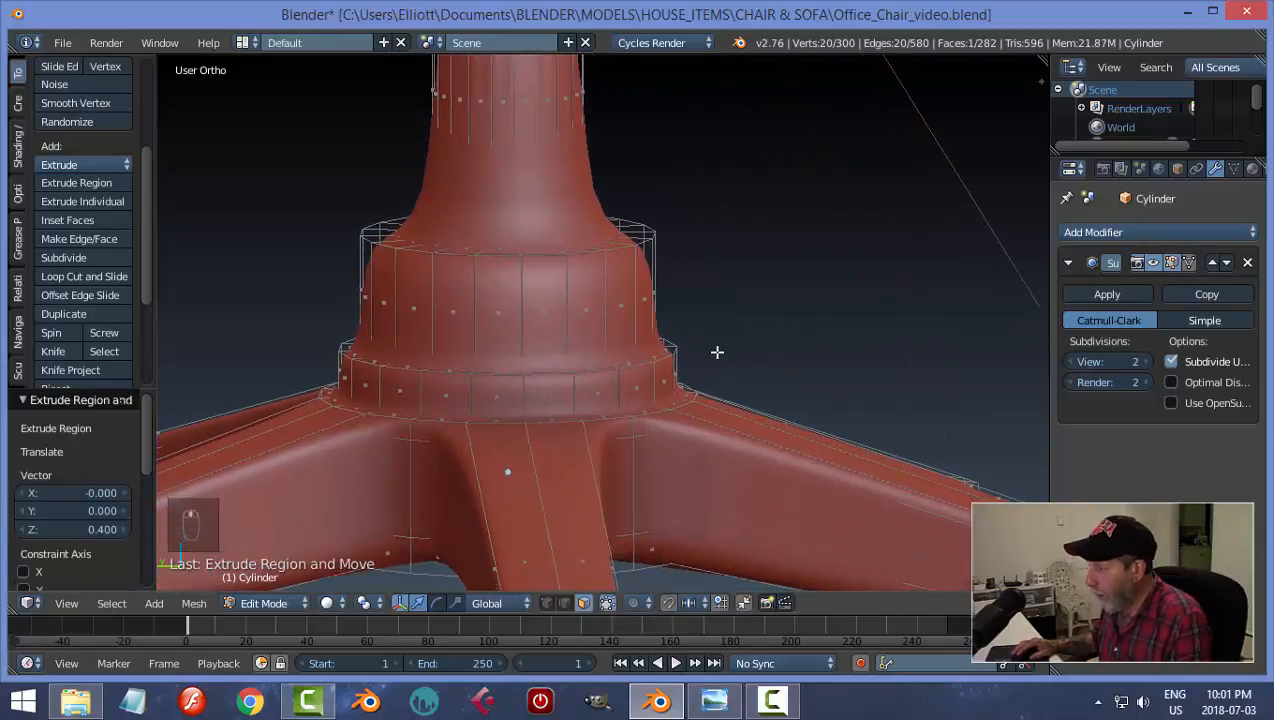
key("ctrl+r")
left_click(632, 322)
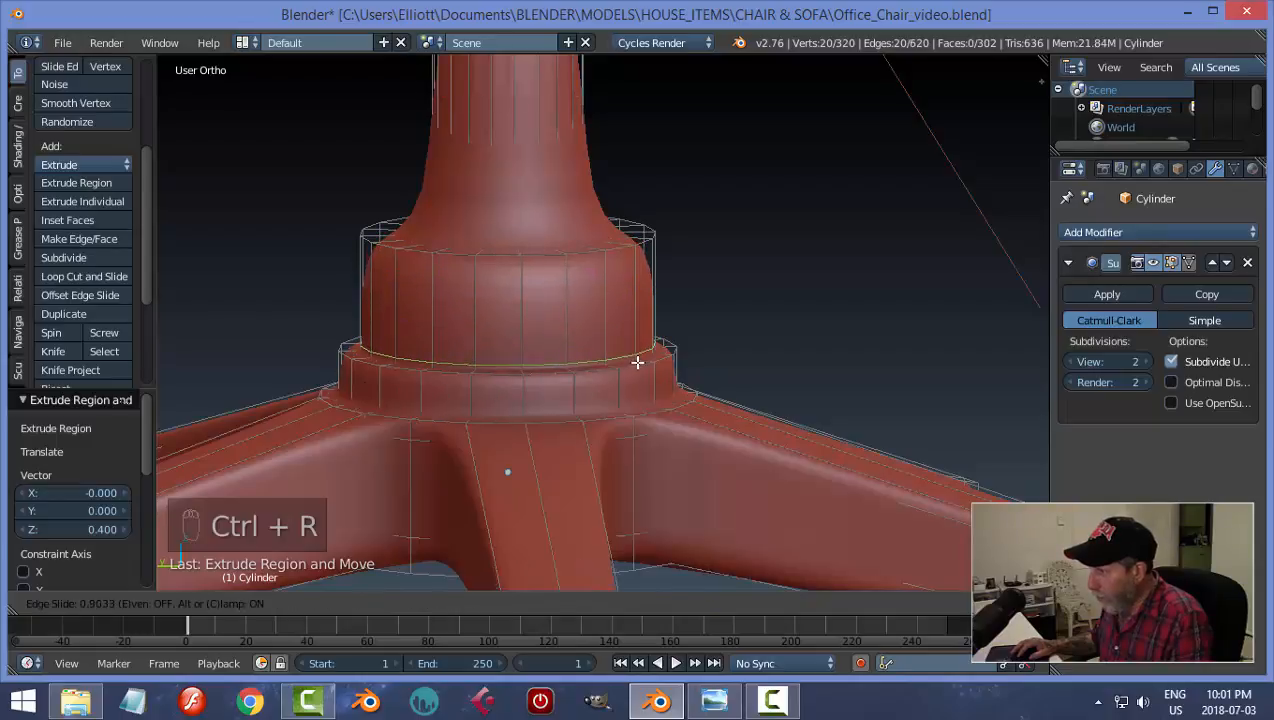
left_click(639, 365)
Step: Add two loop cuts around the short ring below the collar, sliding one toward its lower edge and the other toward its upper edge
key("ctrl+r")
left_click(651, 386)
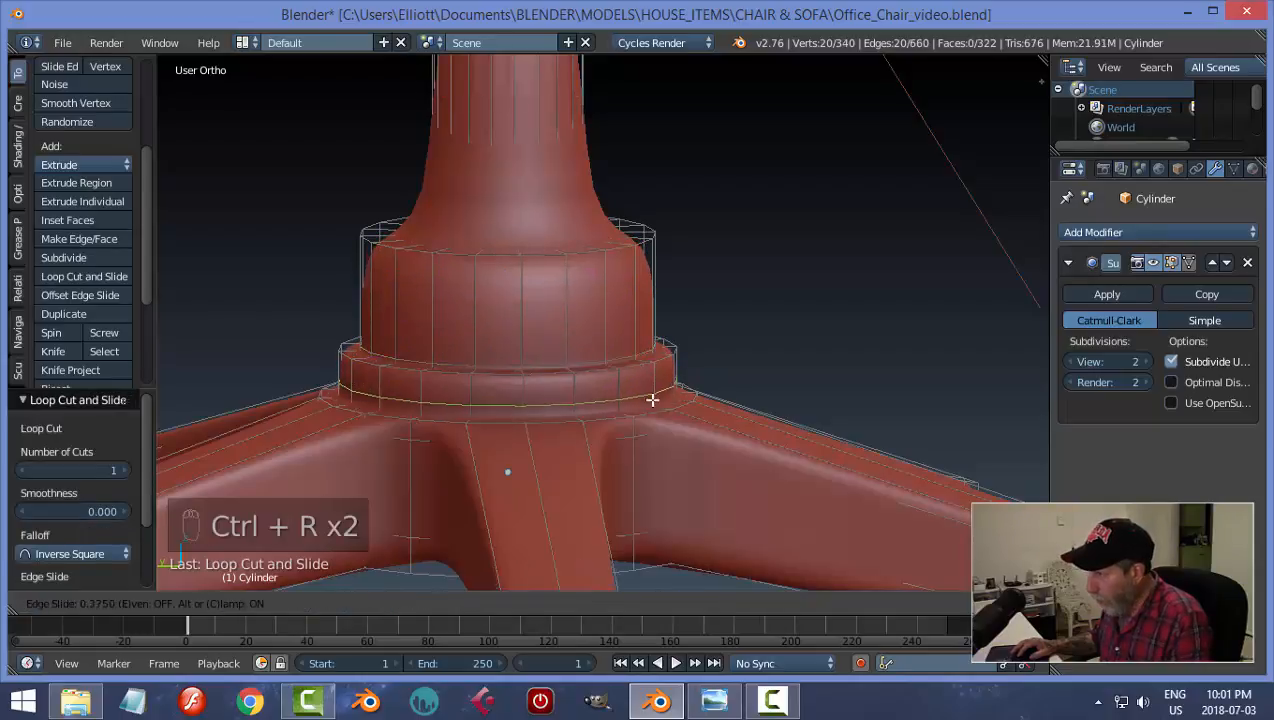
left_click(654, 401)
key("ctrl+r")
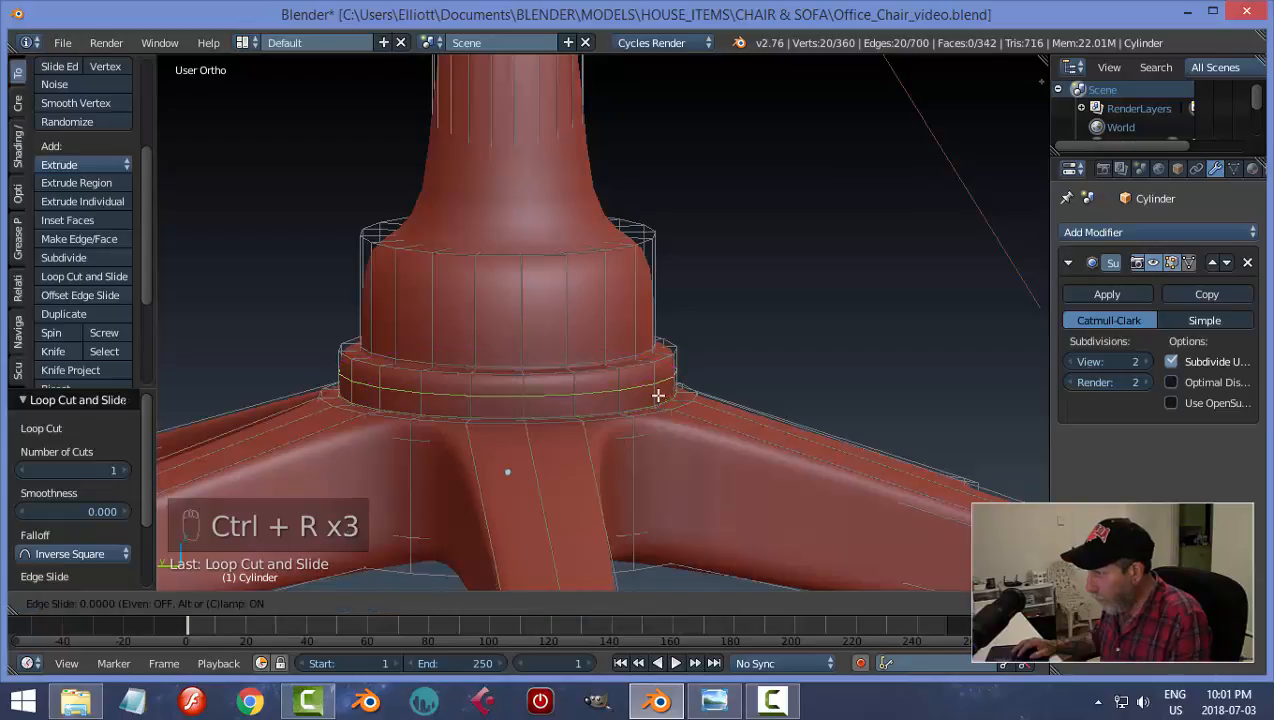
left_click(656, 385)
left_click(658, 380)
Step: Add a loop cut just below the collar's top edge and another around the post close to its foot
key("ctrl+r")
left_click(633, 290)
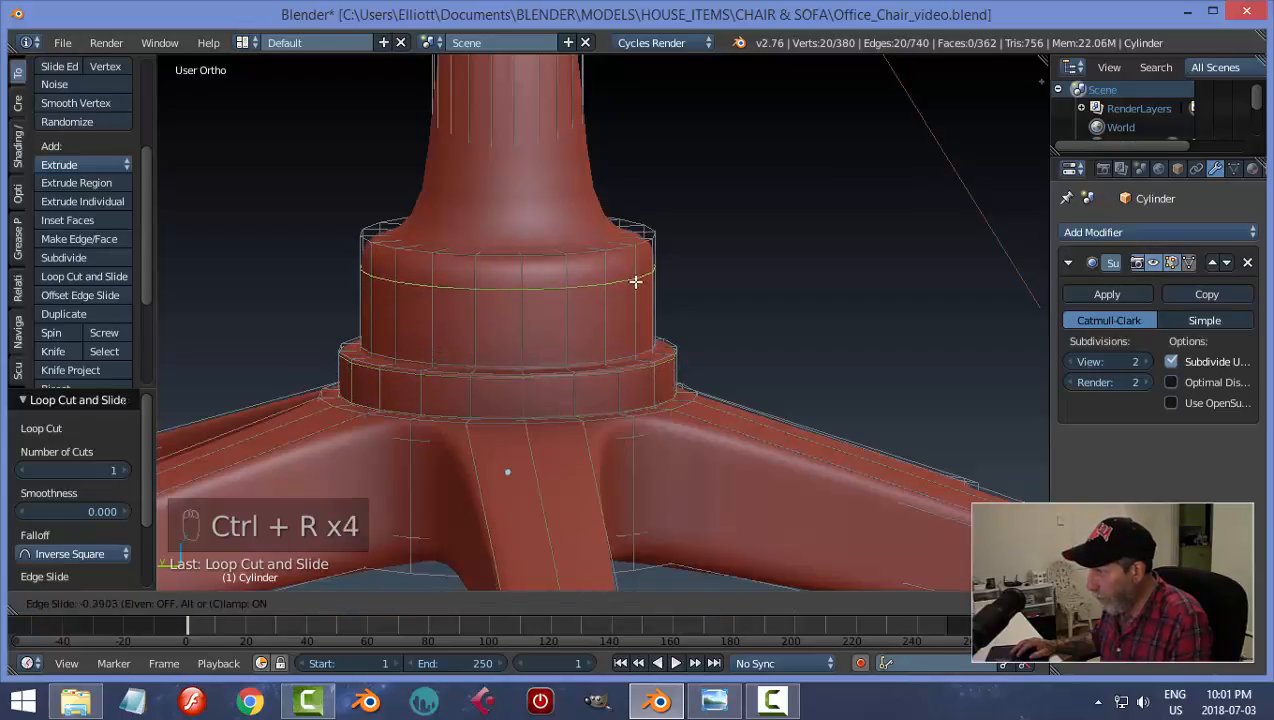
left_click(634, 258)
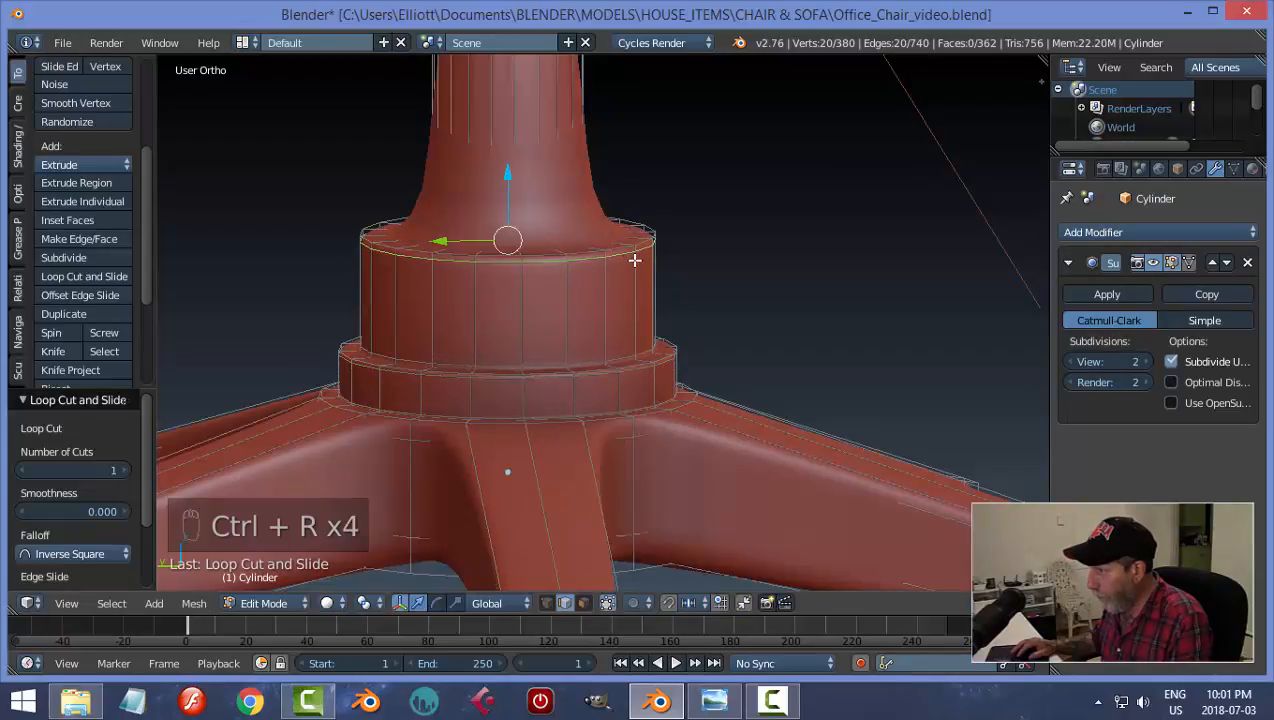
key("ctrl+r")
left_click(597, 222)
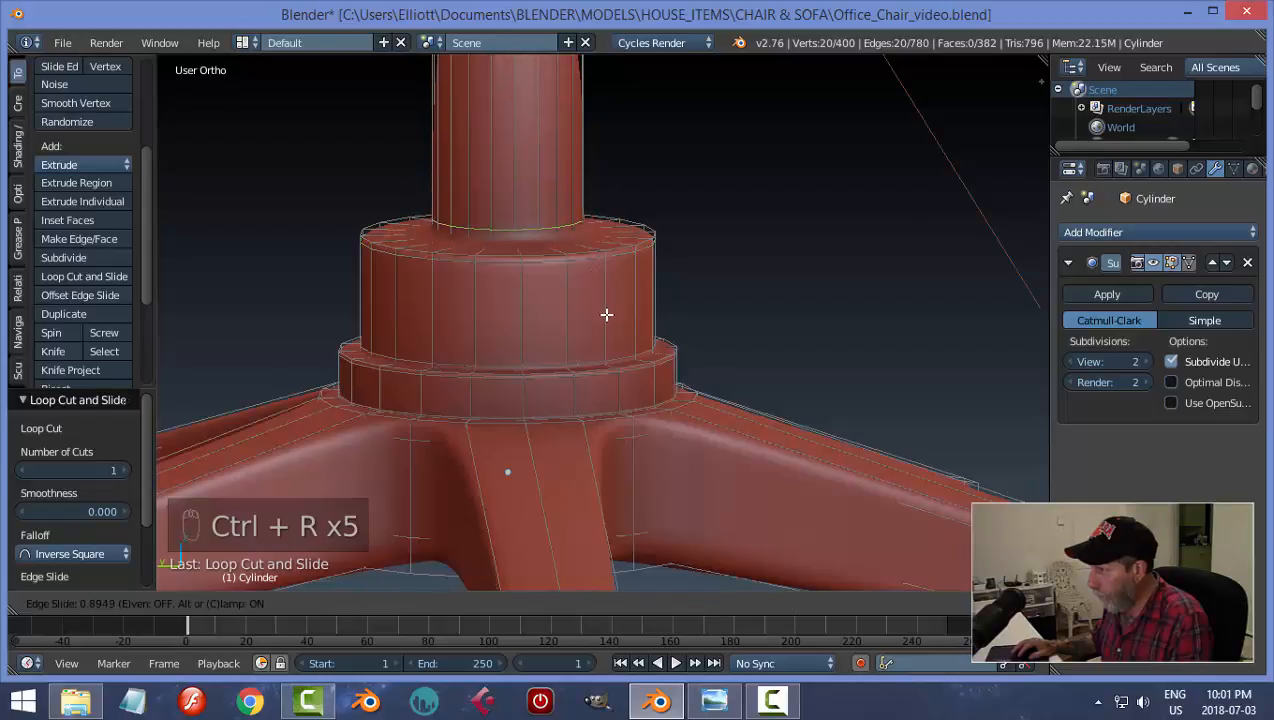
left_click(607, 320)
Step: Add a loop cut on the collar's top surface close to the post, and another on the narrow ledge around the collar's foot
mouse_move(623, 264)
middle_mouse_down()
mouse_move(665, 304)
mouse_move(631, 282)
middle_mouse_up()
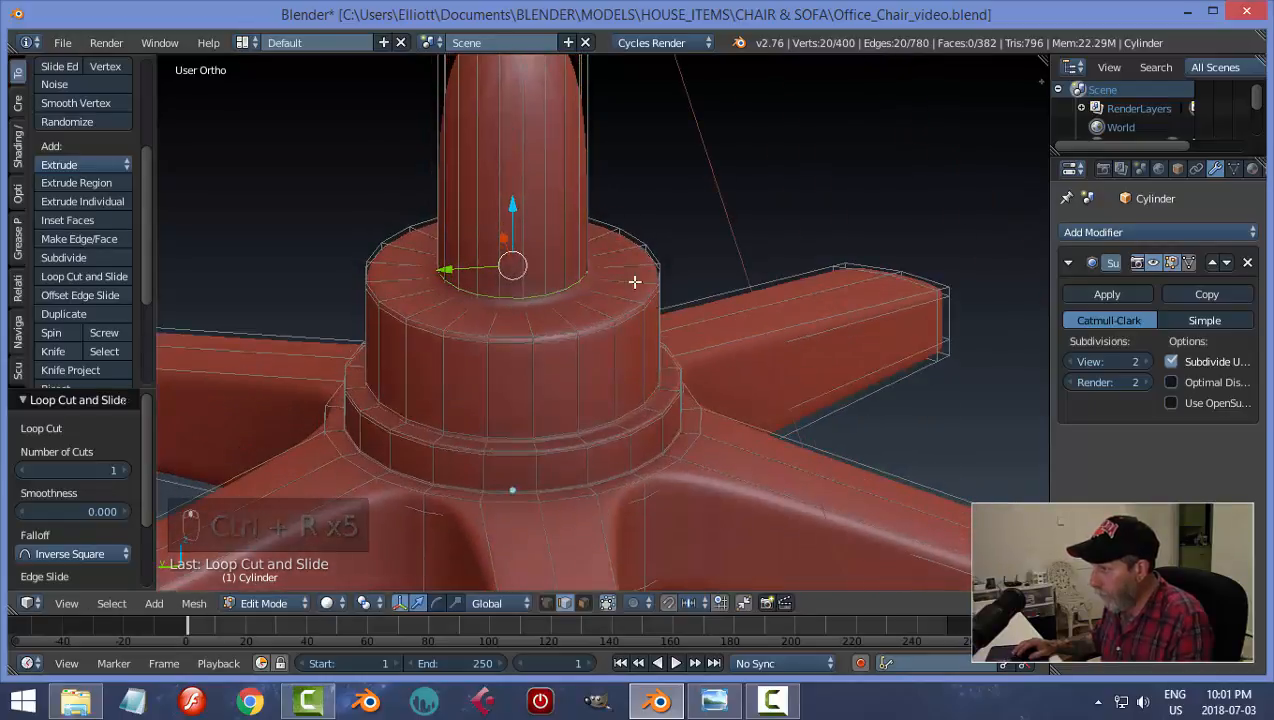
key("ctrl+r")
left_click(632, 280)
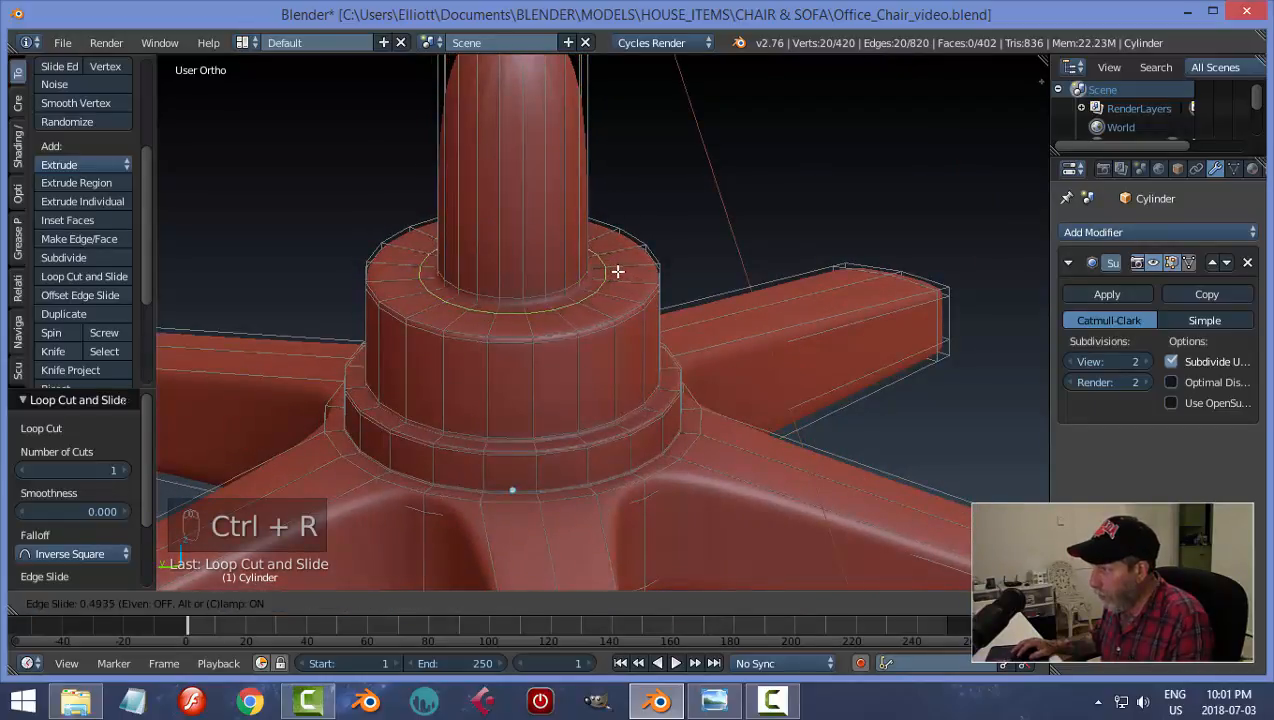
left_click(610, 271)
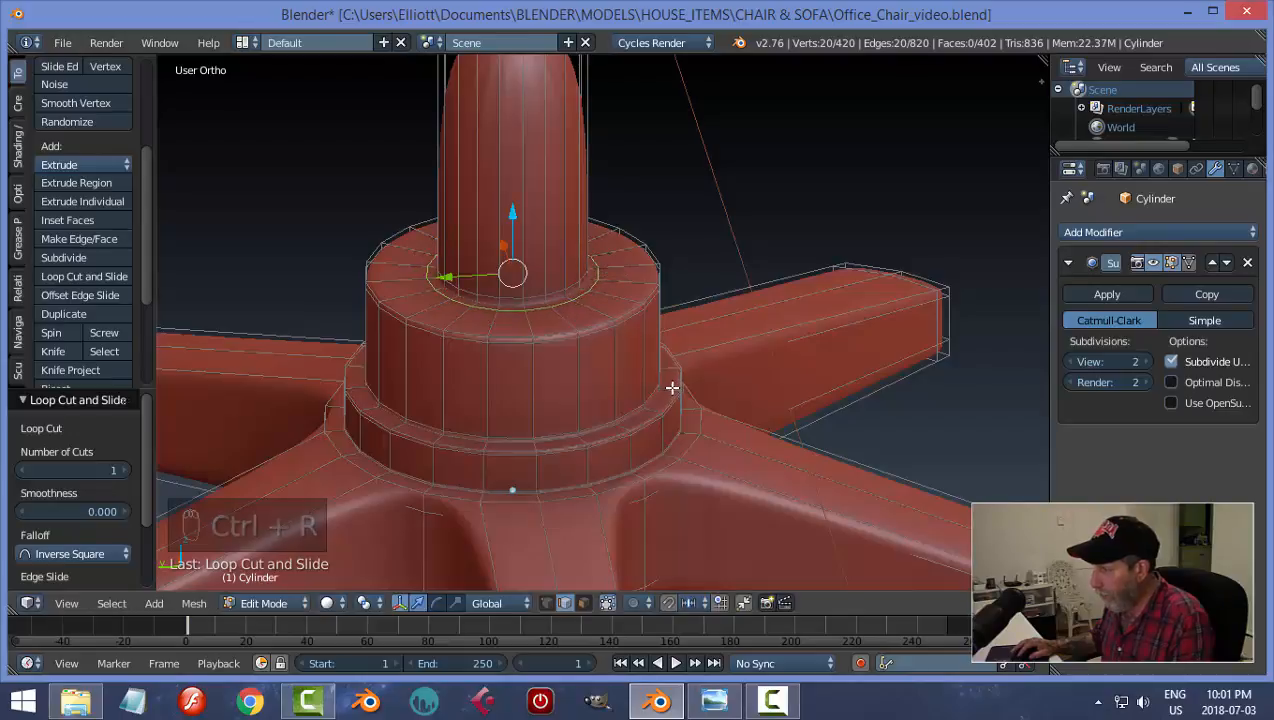
key("ctrl+r")
left_click(670, 386)
left_click(667, 386)
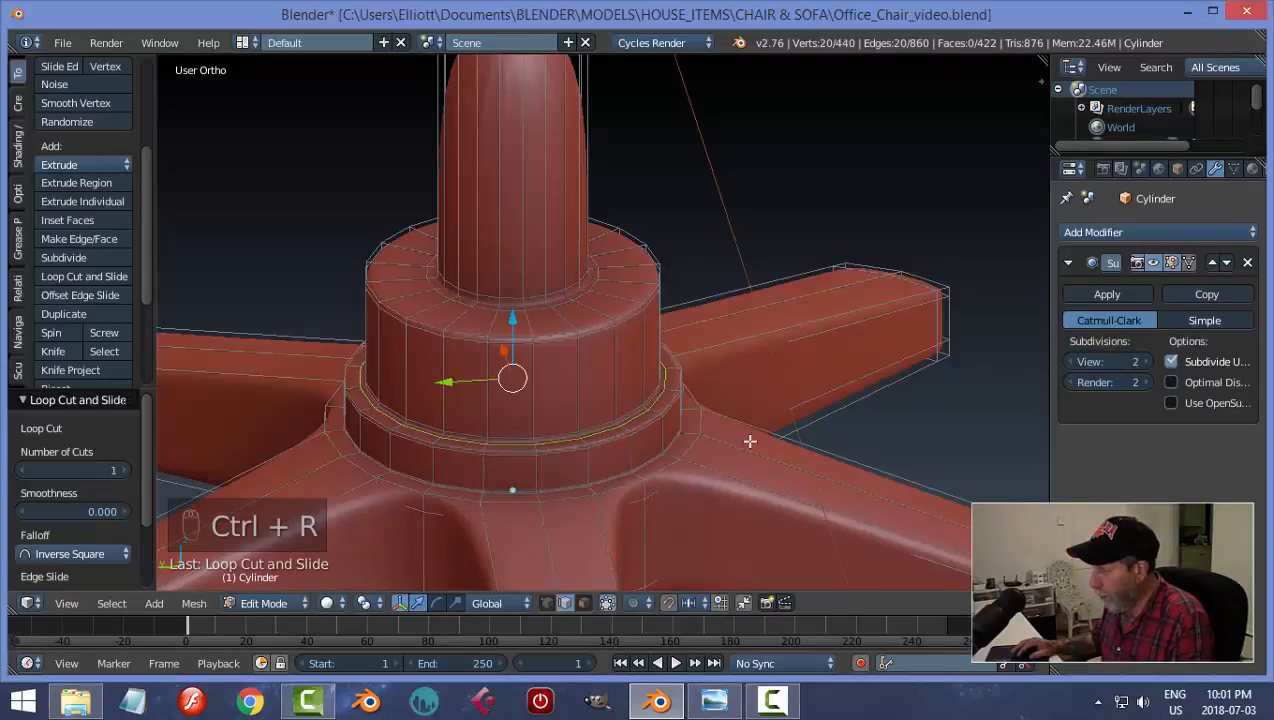
Step: Add a loop cut around the post, slide it up near the top end, and review the base in Object Mode
middle_click_drag(748, 441, 761, 435)
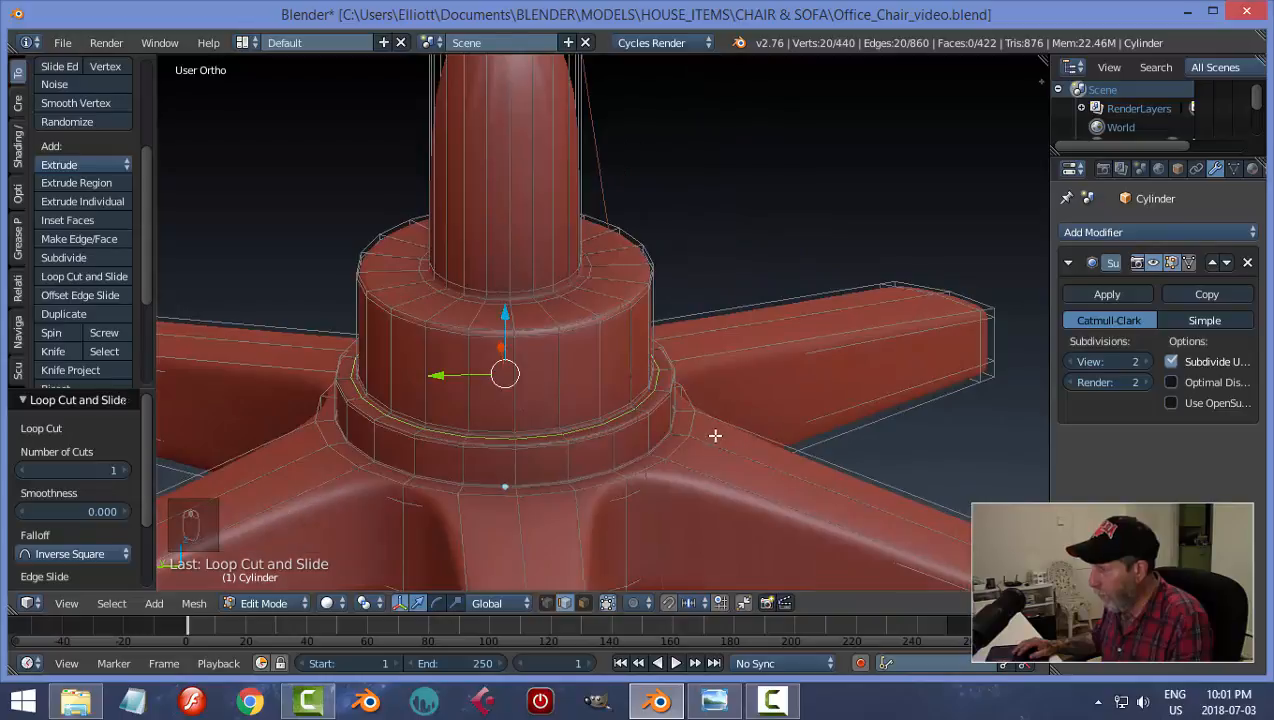
scroll(715, 435, "down", 3)
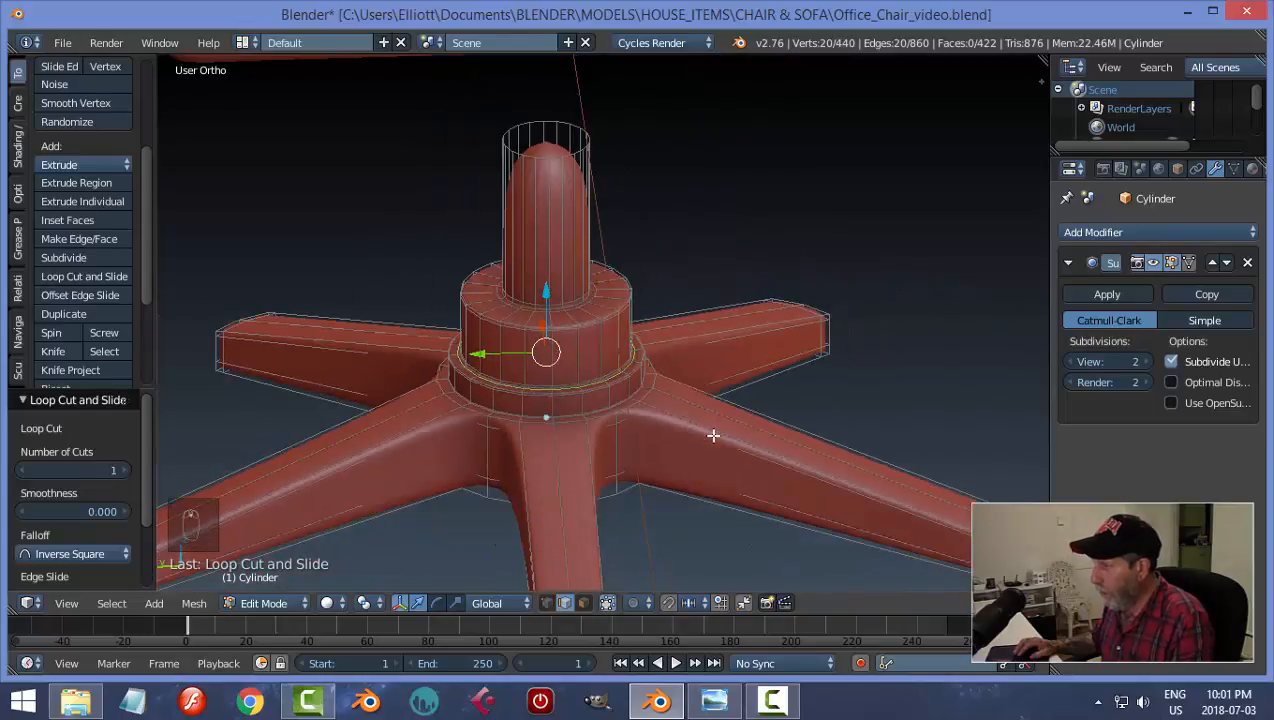
key("ctrl+r")
left_click(590, 255)
left_click(590, 210)
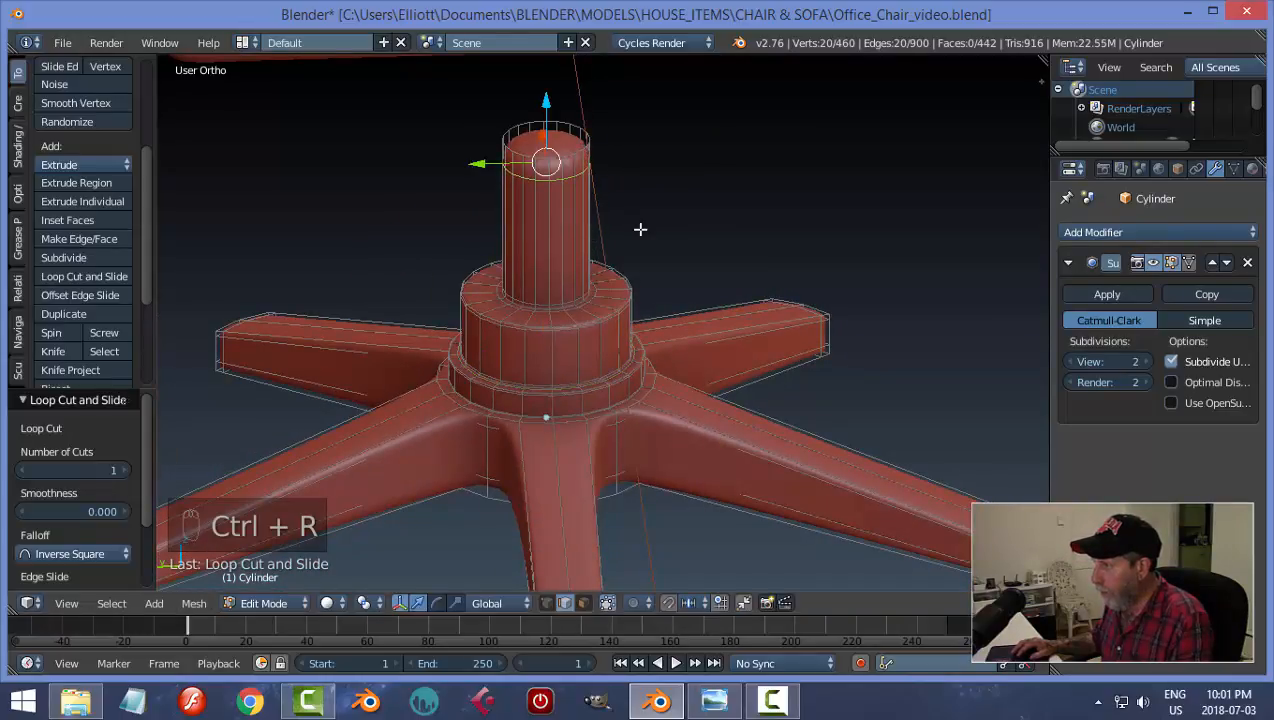
key("Tab")
scroll(734, 327, "down", 3)
middle_click_drag(709, 351, 600, 309)
scroll(700, 318, "down", 2)
Step: In Edit Mode with face selection, select only the post's top face and raise it about 0.328 along Z
key("Tab")
scroll(679, 328, "up", 3)
middle_click_drag(679, 328, 651, 338)
key("a")
key("a")
key("ctrl+Tab")
left_click(603, 341)
right_click(537, 250)
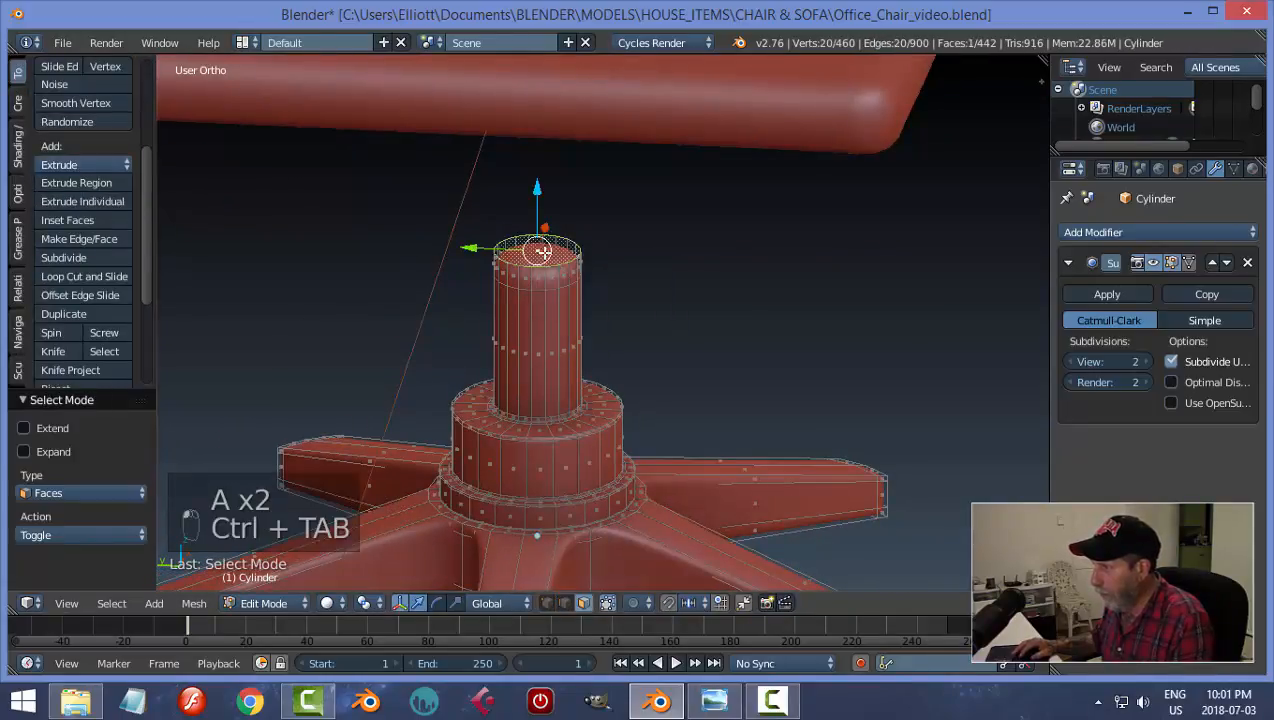
scroll(603, 287, "down", 2)
left_click_drag(560, 200, 580, 110)
Step: Extrude the post's top face in place and scale it to about 1.5, then extrude that wider face about 0.125 upward
scroll(670, 202, "up", 3)
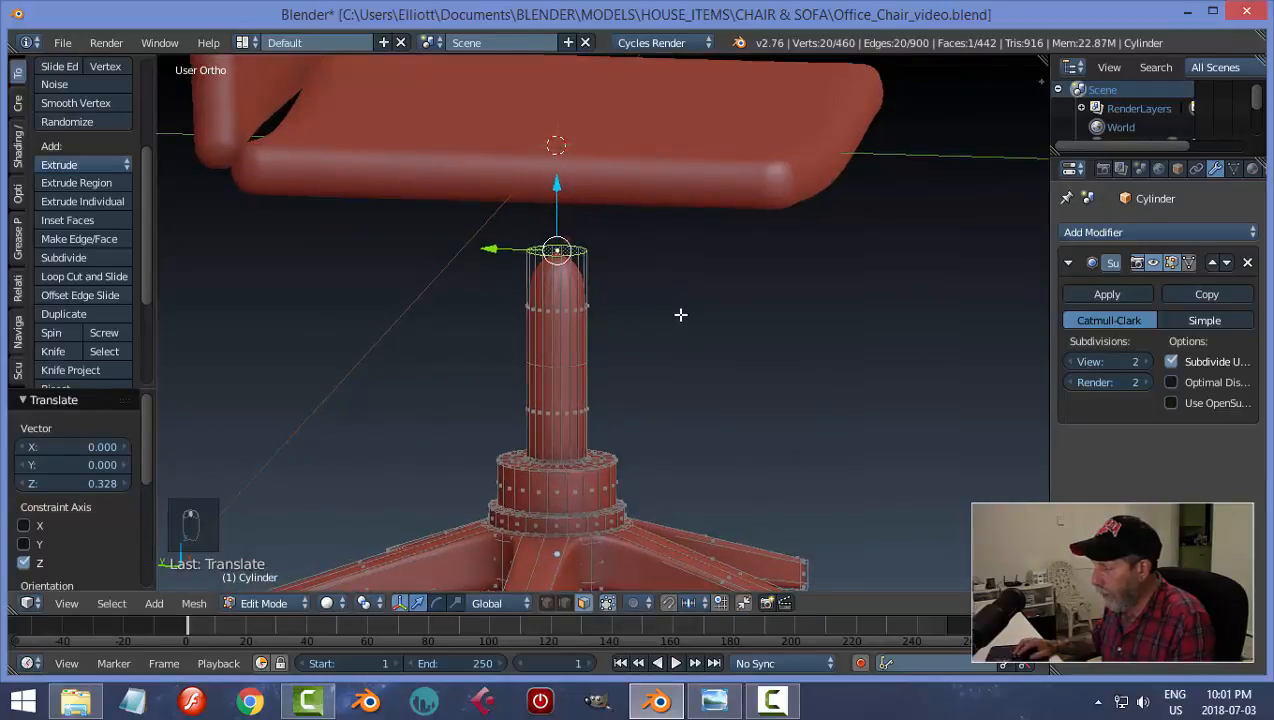
key("e")
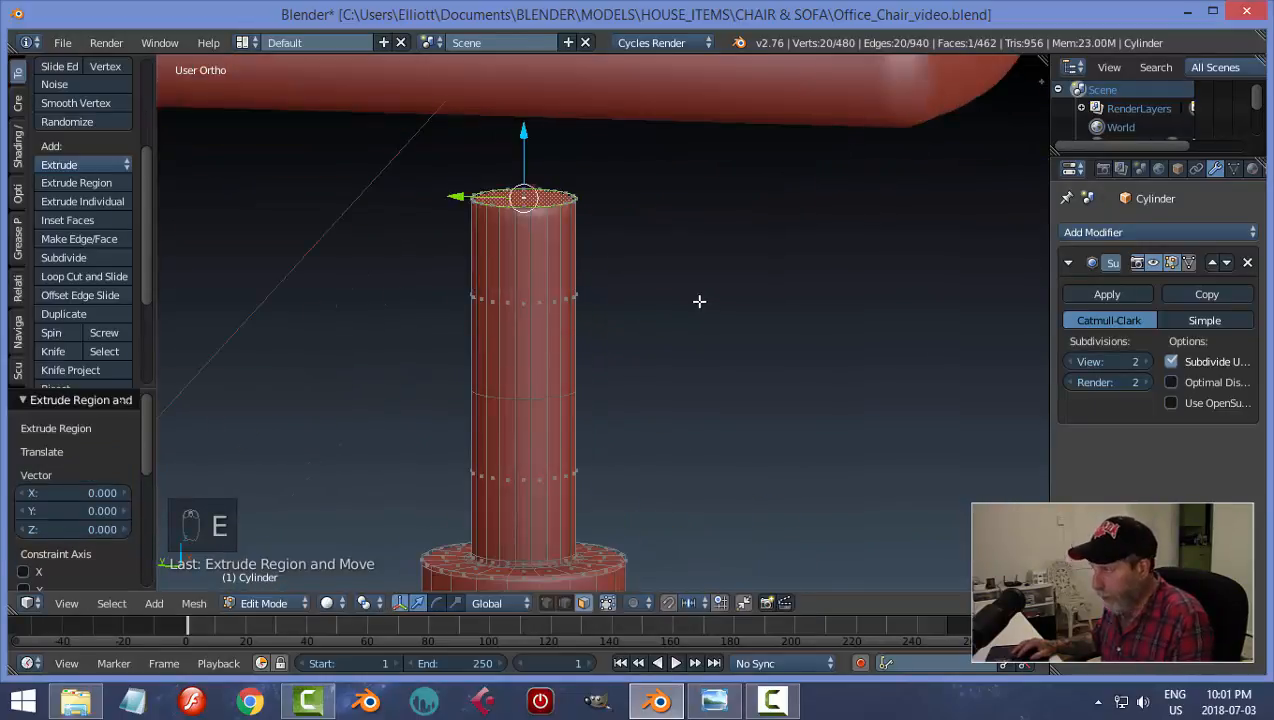
key("s")
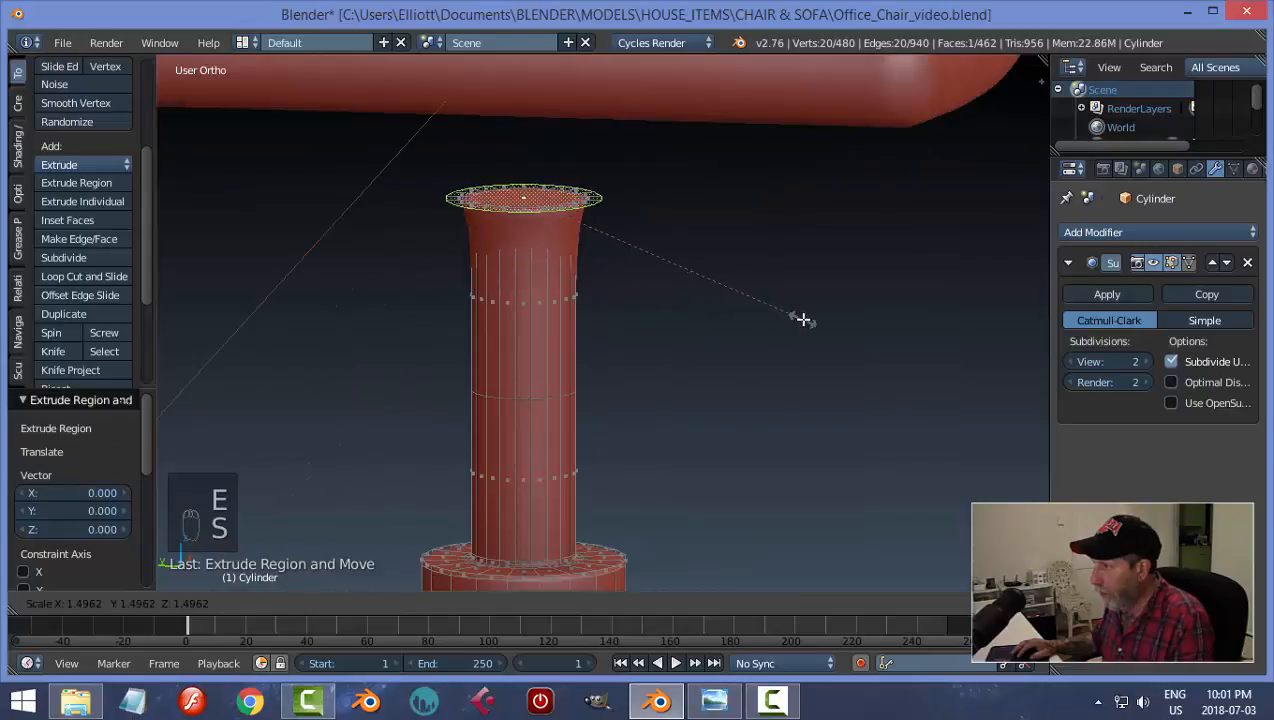
left_click(807, 320)
key("e")
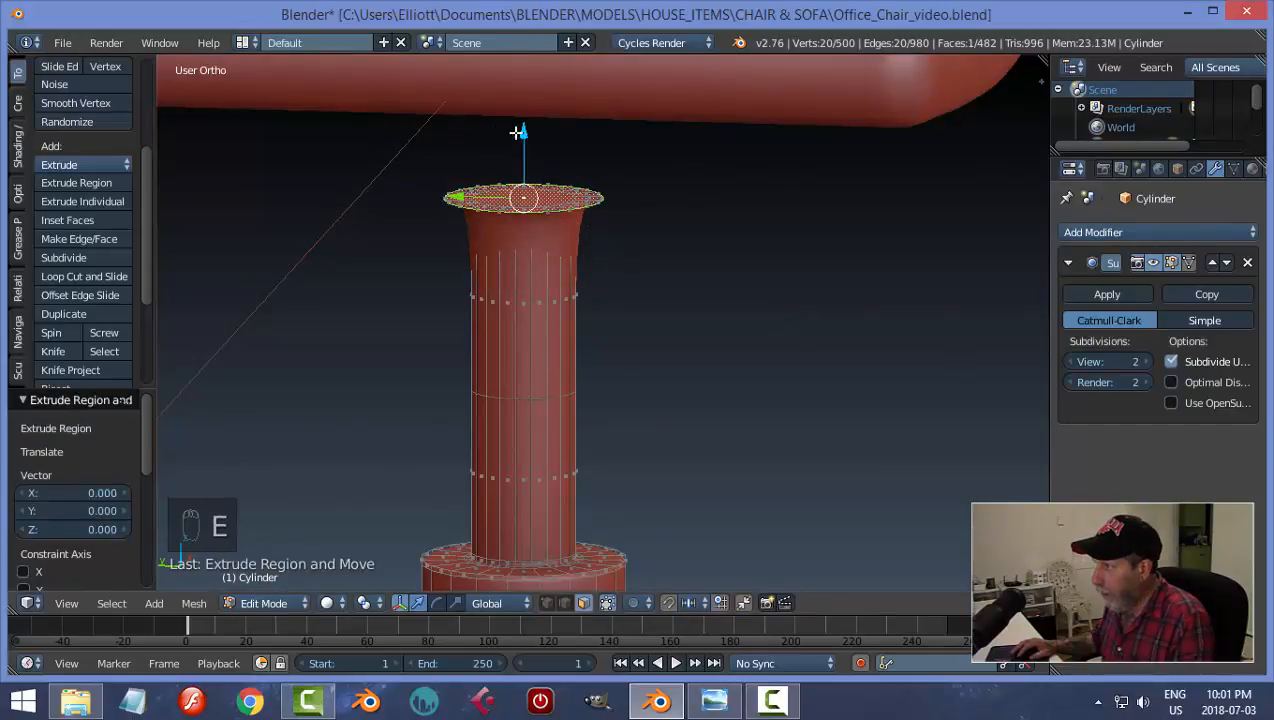
left_click(527, 72)
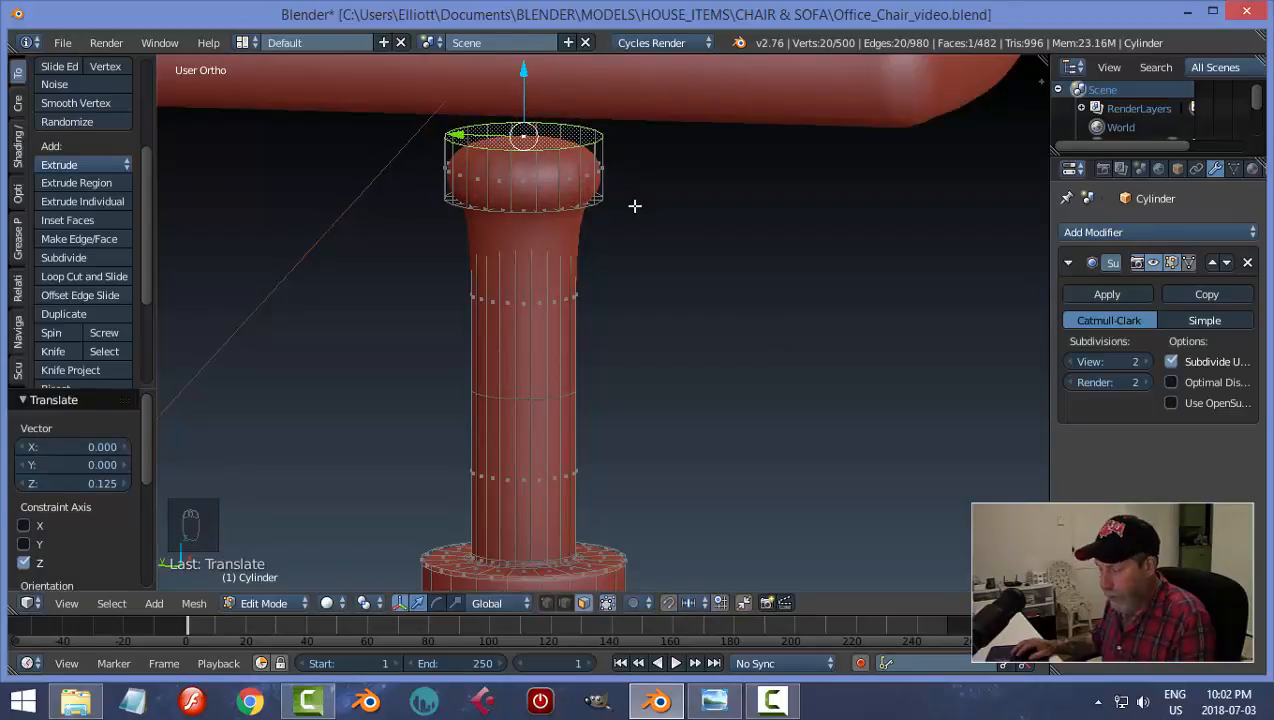
Step: Deselect everything, then add a loop cut around the post and slide it up close beneath the wider head
key("a")
middle_click_drag(634, 205, 577, 304)
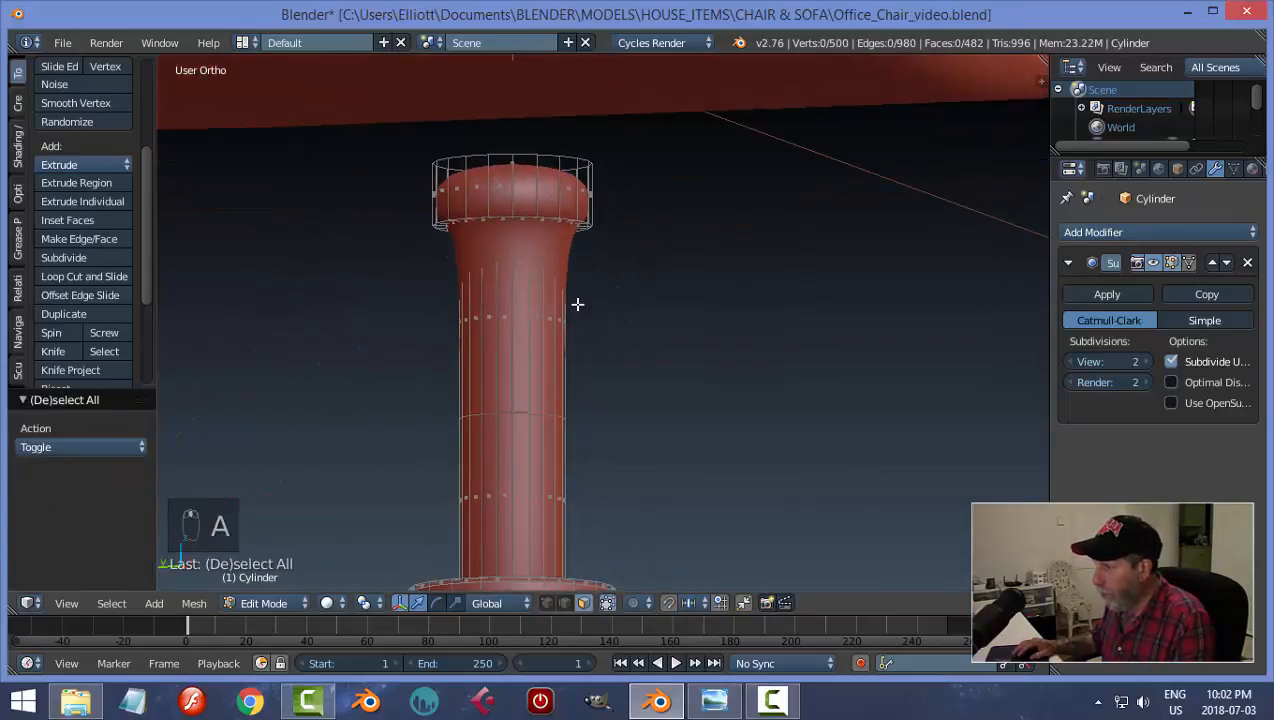
key("ctrl+r")
left_click(565, 300)
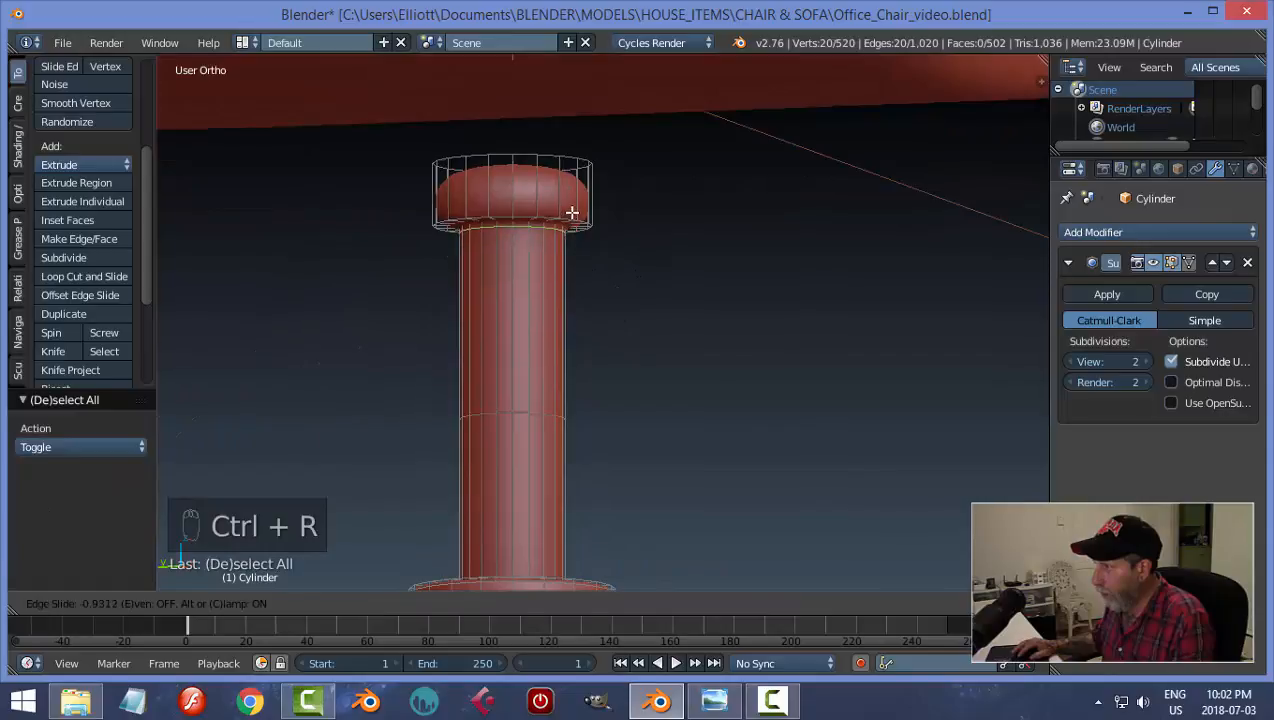
left_click(571, 214)
Step: Add two loop cuts around the side of the post's head, one near its lower edge and one near its upper edge
middle_click_drag(682, 230, 580, 226)
key("ctrl+r")
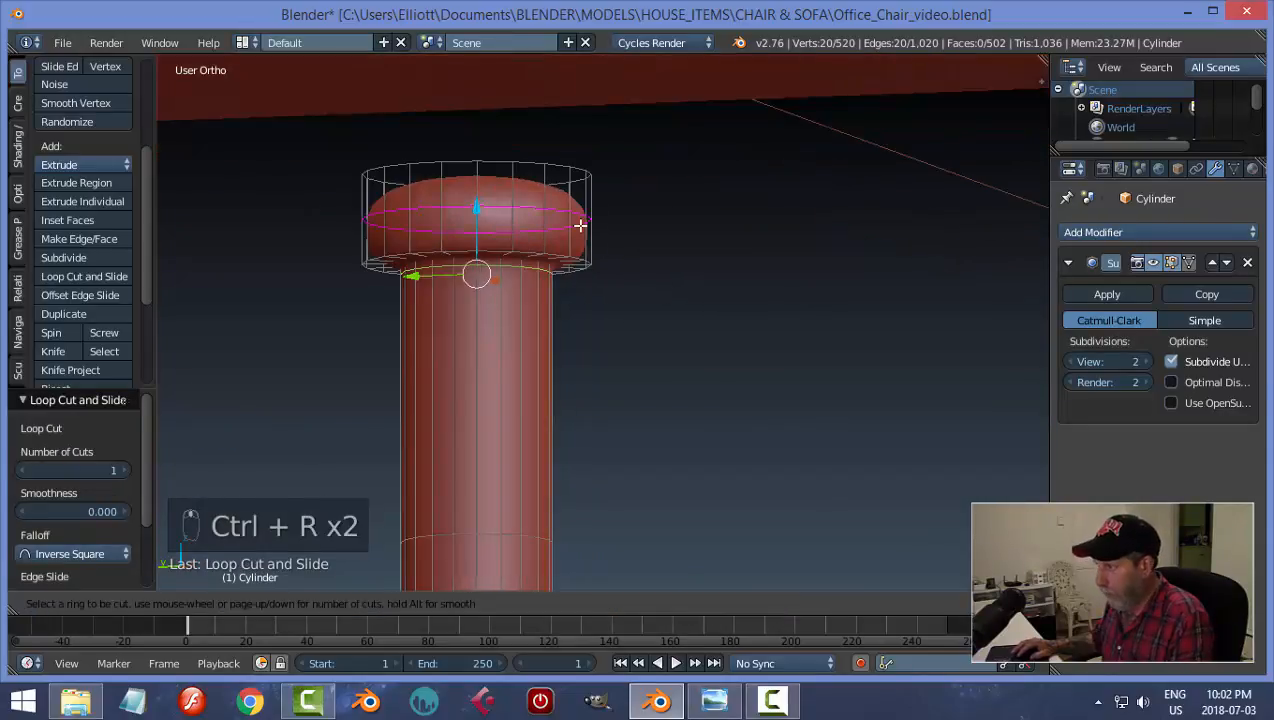
left_click(584, 250)
left_click(590, 262)
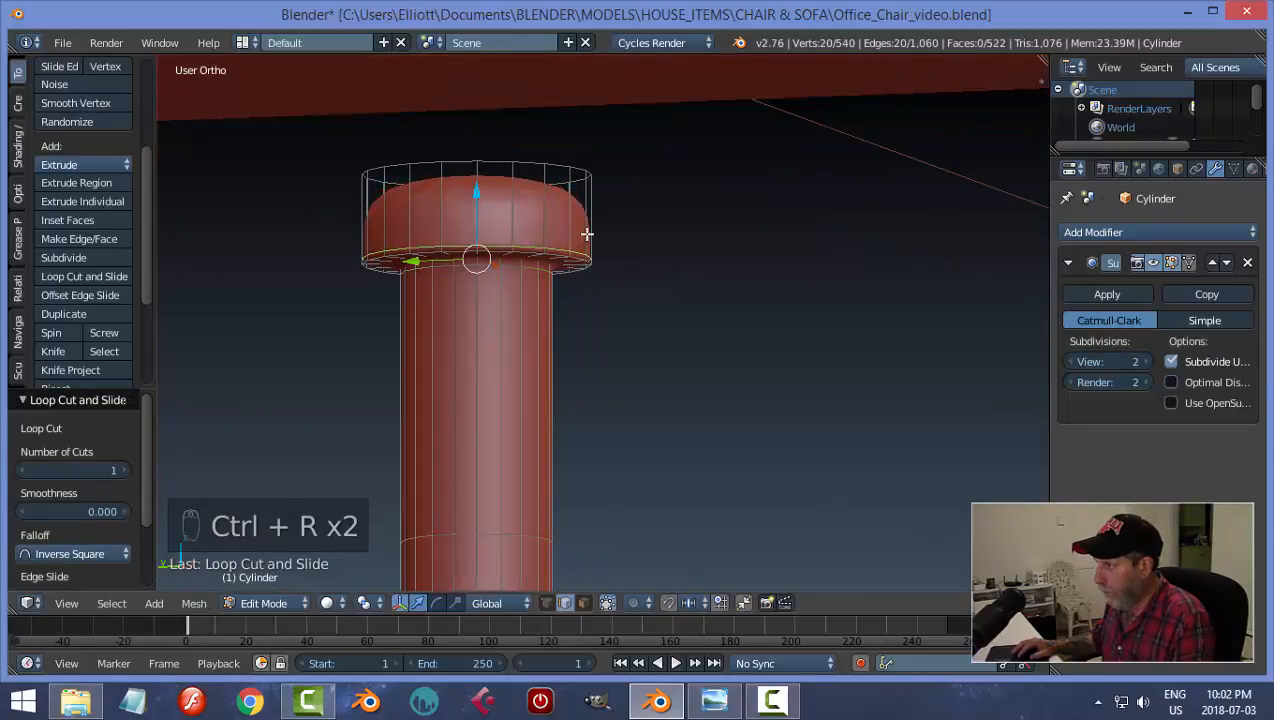
key("ctrl+r")
left_click(586, 228)
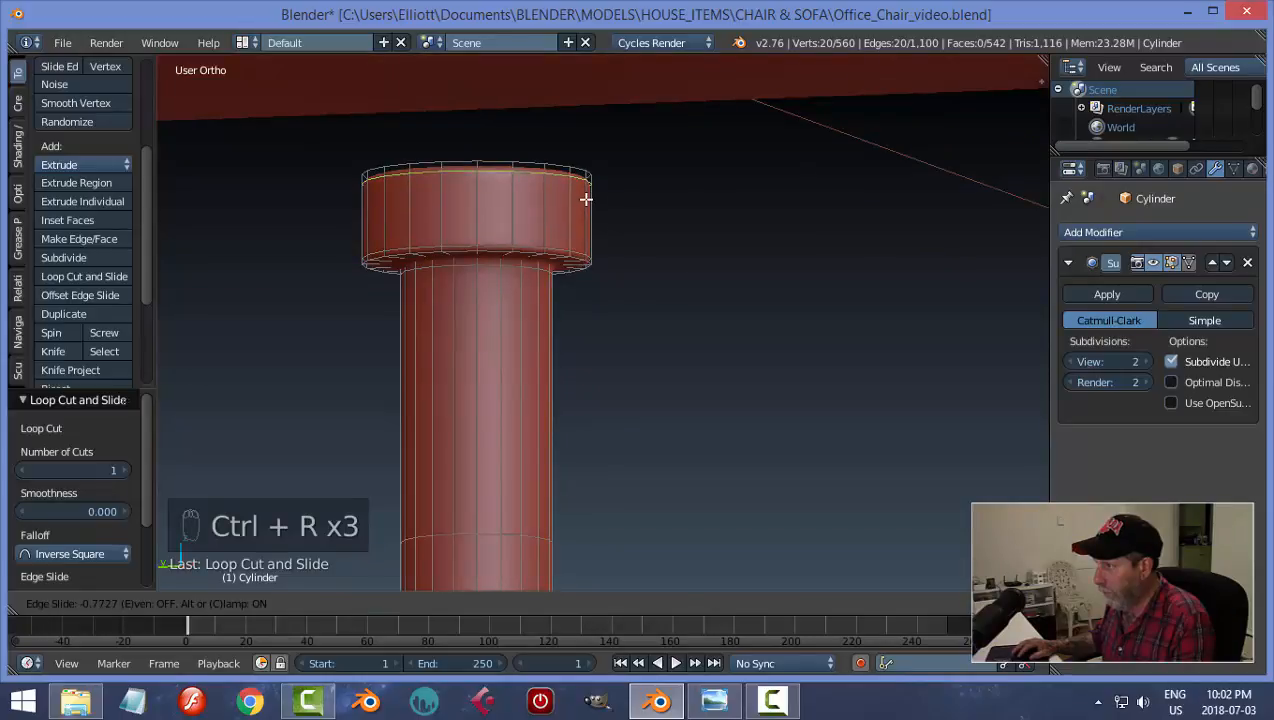
left_click(586, 195)
key("a")
scroll(622, 310, "down", 4)
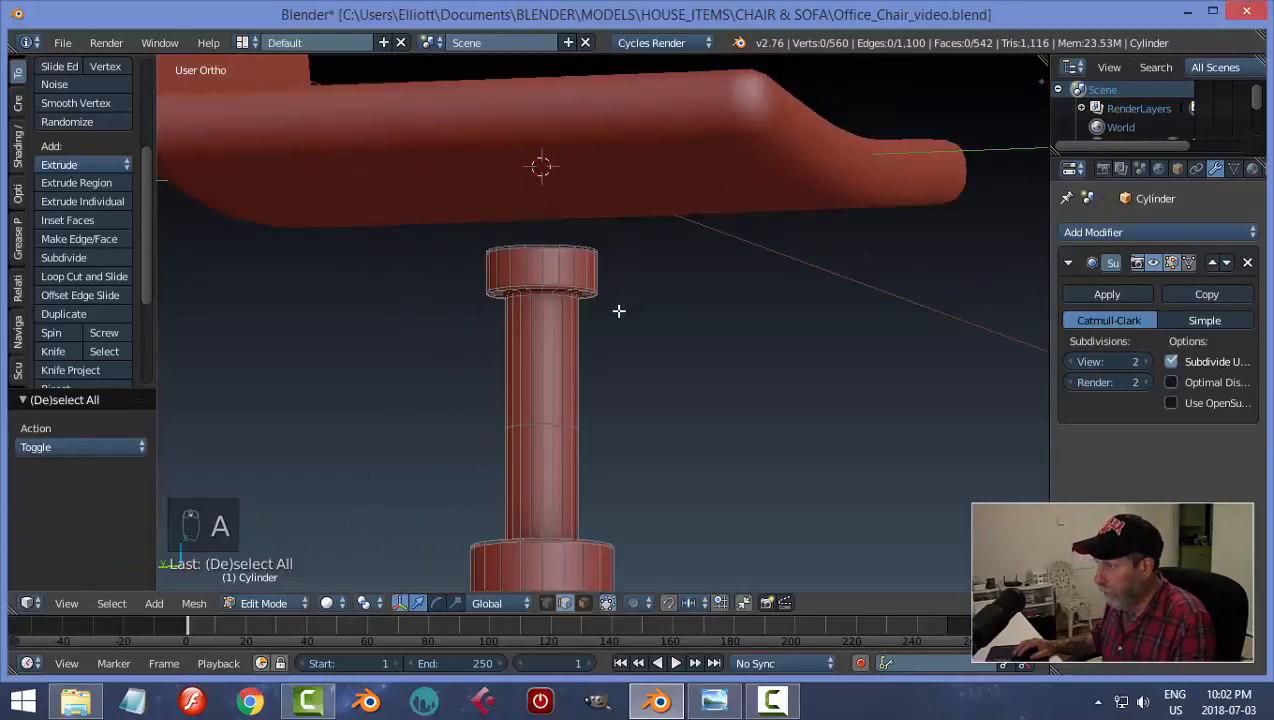
Step: Return to Object Mode, review the whole base under the seat, and save the file over the existing one
key("Tab")
left_click(526, 429)
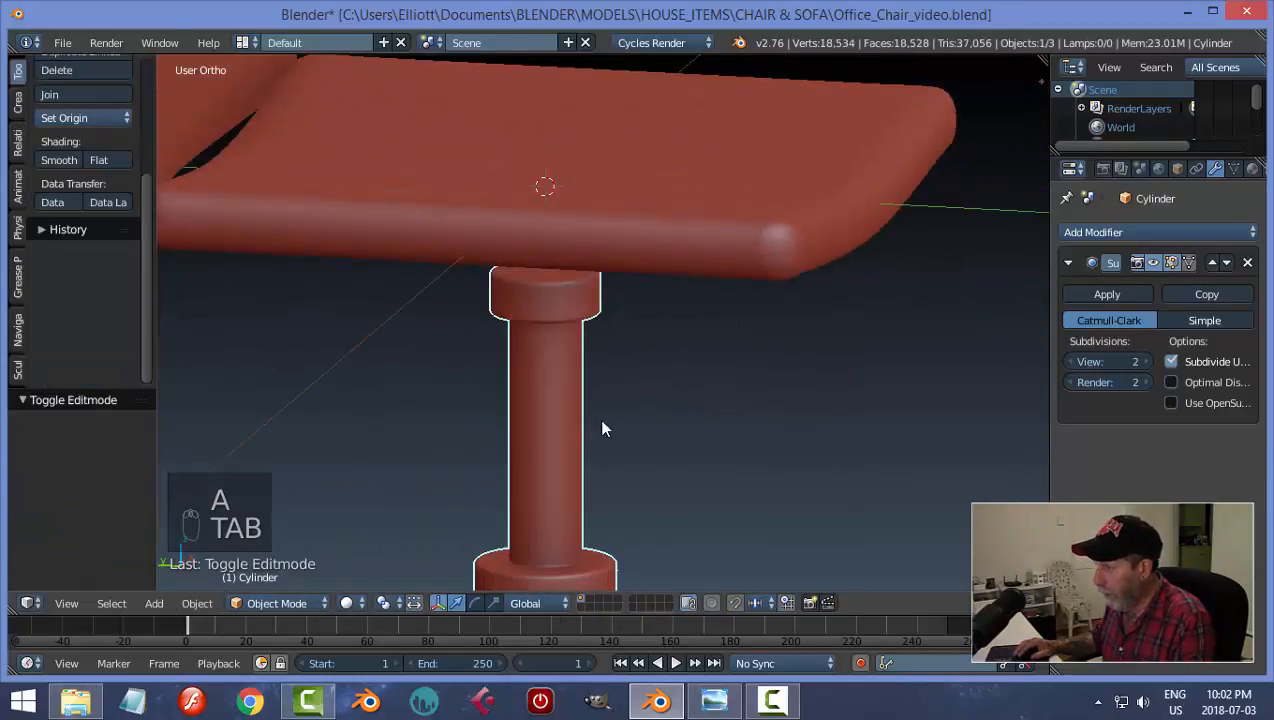
middle_click_drag(598, 418, 690, 441)
scroll(685, 433, "up", 3)
scroll(684, 432, "down", 2)
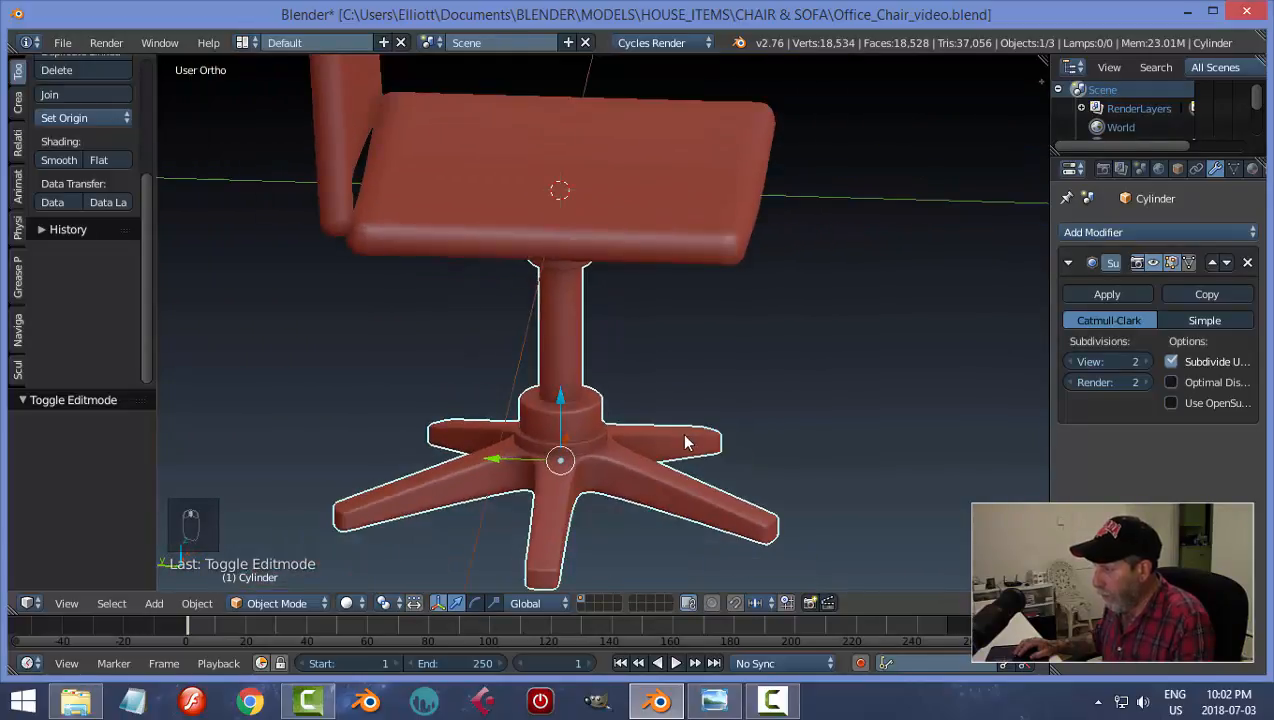
key("ctrl+s")
left_click(704, 397)
Step: Hide the base object and select the seat
middle_click_drag(790, 403, 683, 270)
key("h")
right_click(683, 268)
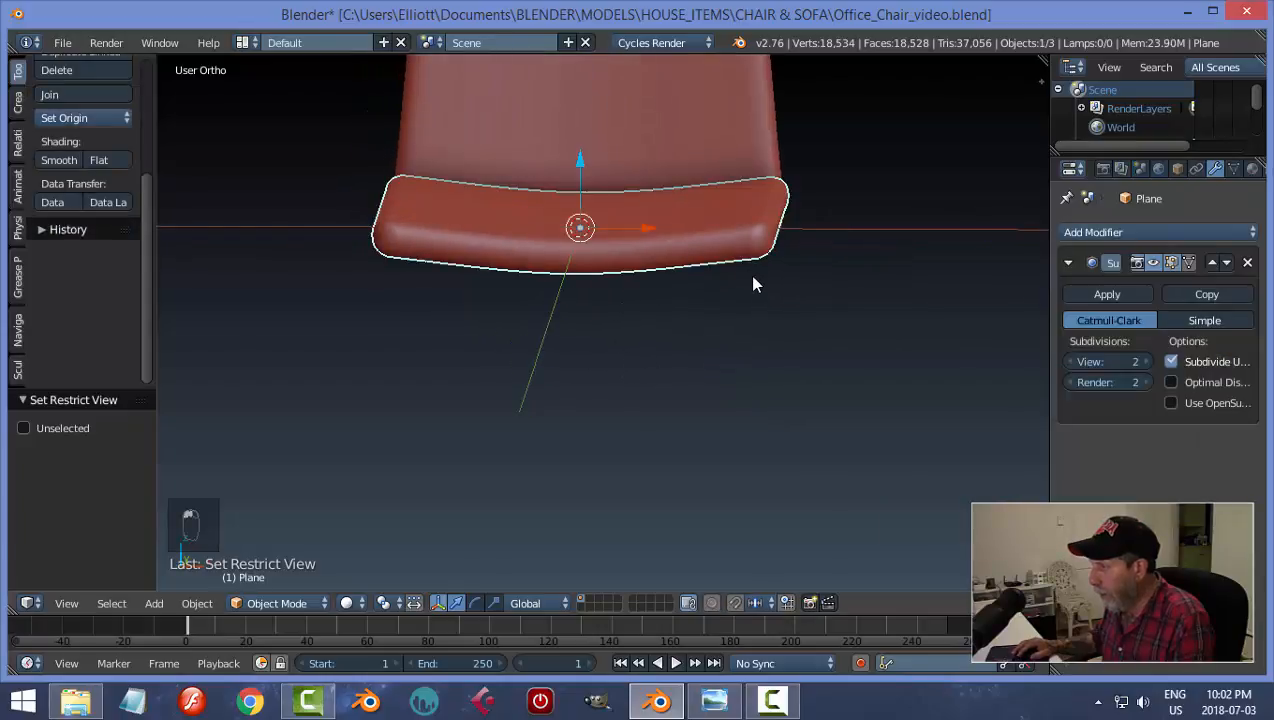
Step: In Edit Mode, add two evenly spaced loop cuts around the seat's outer side without sliding them
key("Tab")
left_click(901, 276)
scroll(825, 285, "up", 3)
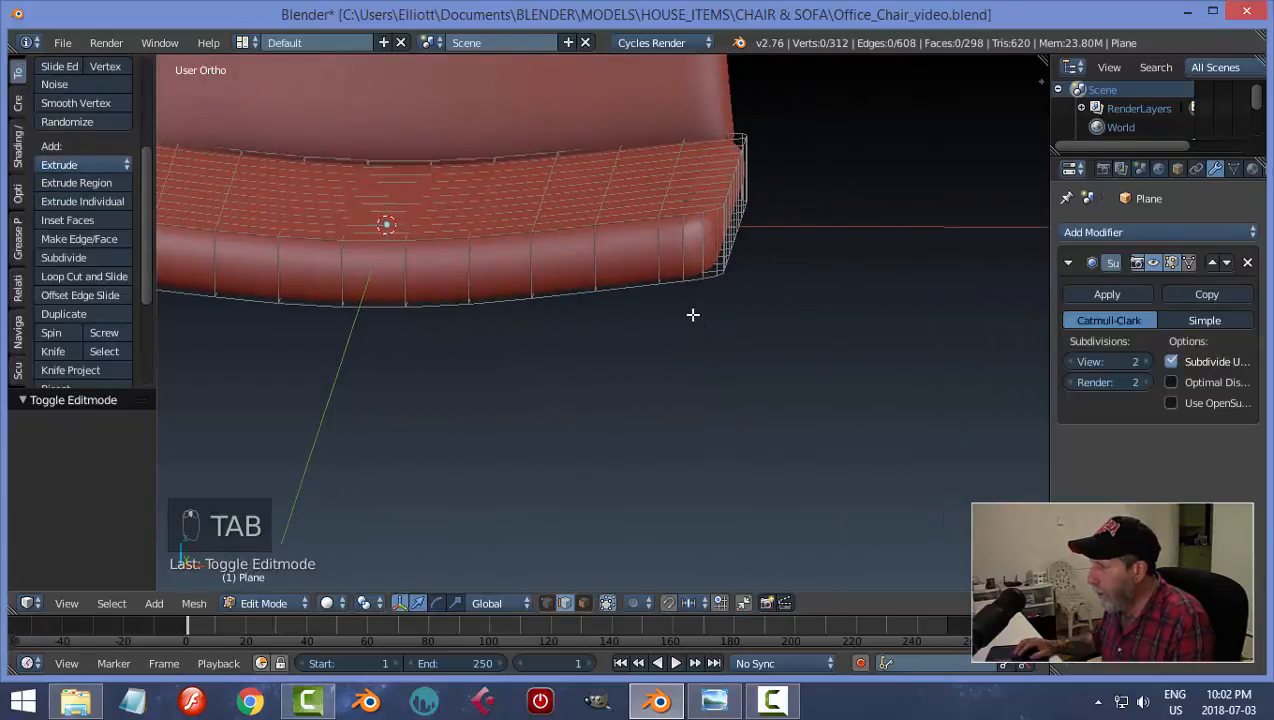
middle_click_drag(693, 314, 636, 227)
key("ctrl+r")
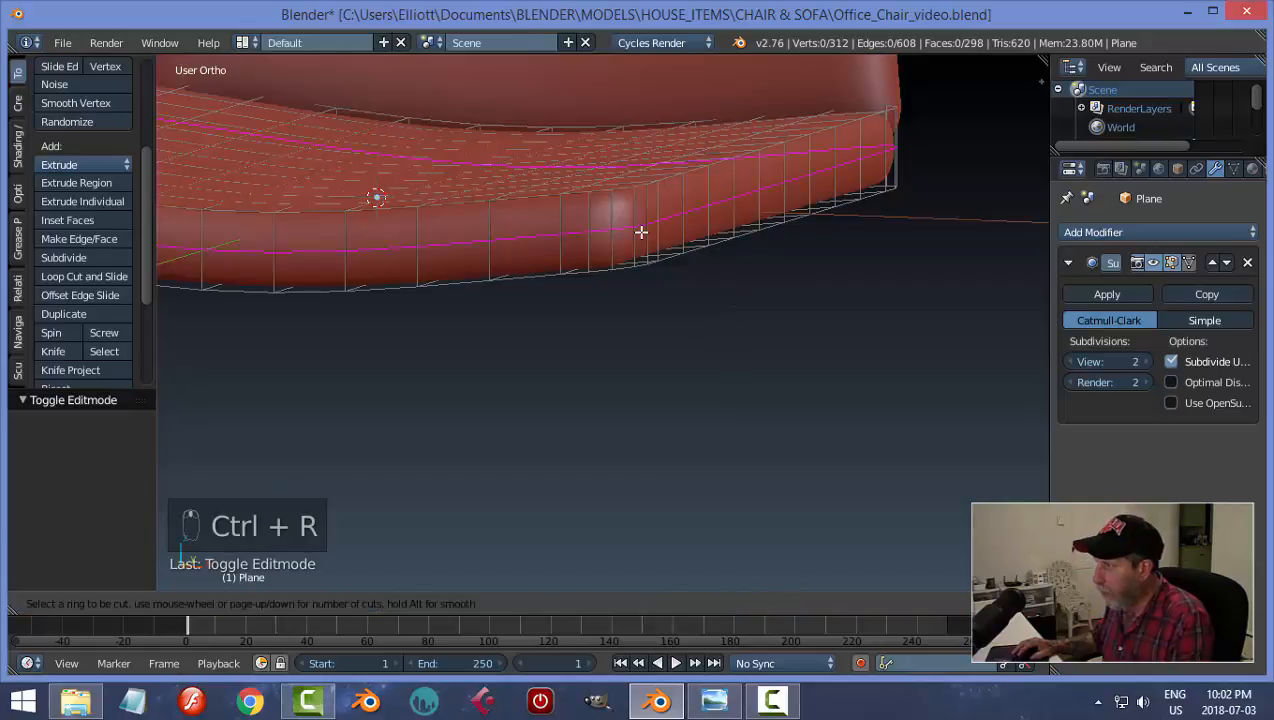
left_click(641, 232)
right_click(641, 232)
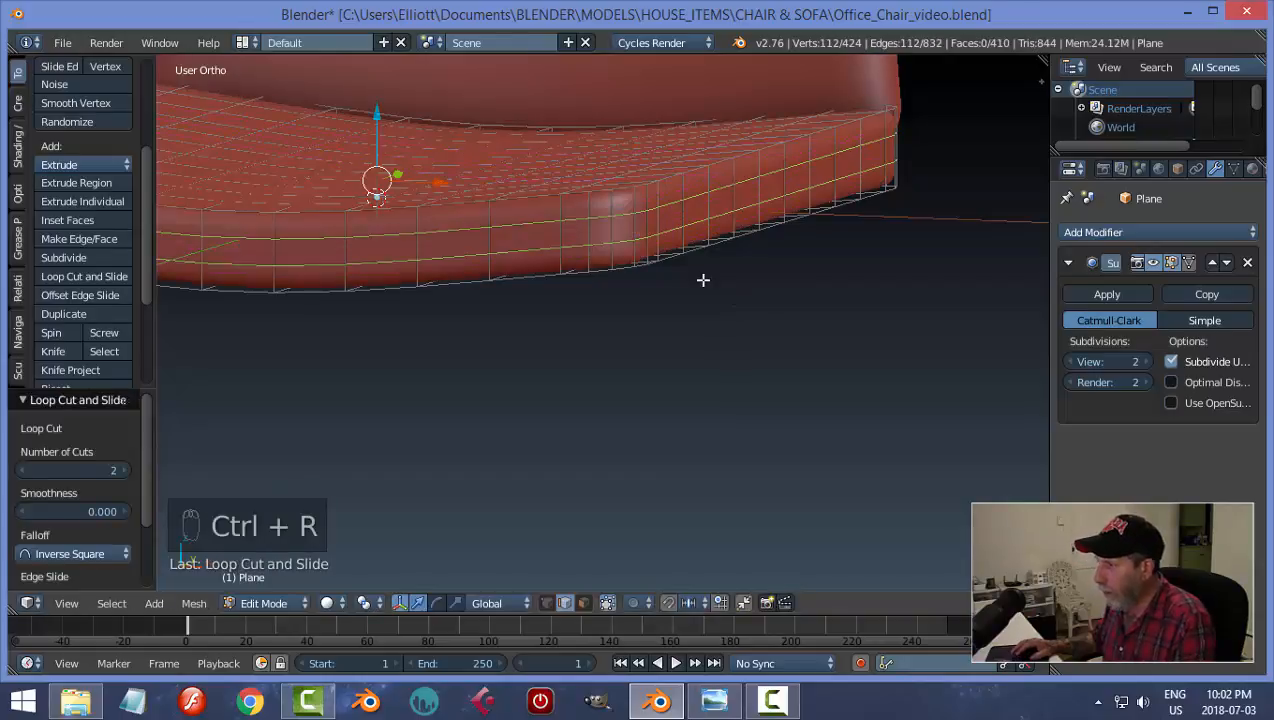
Step: Try to bring the seat's two new edge loops closer together by scaling them along Z
key("s")
key("z")
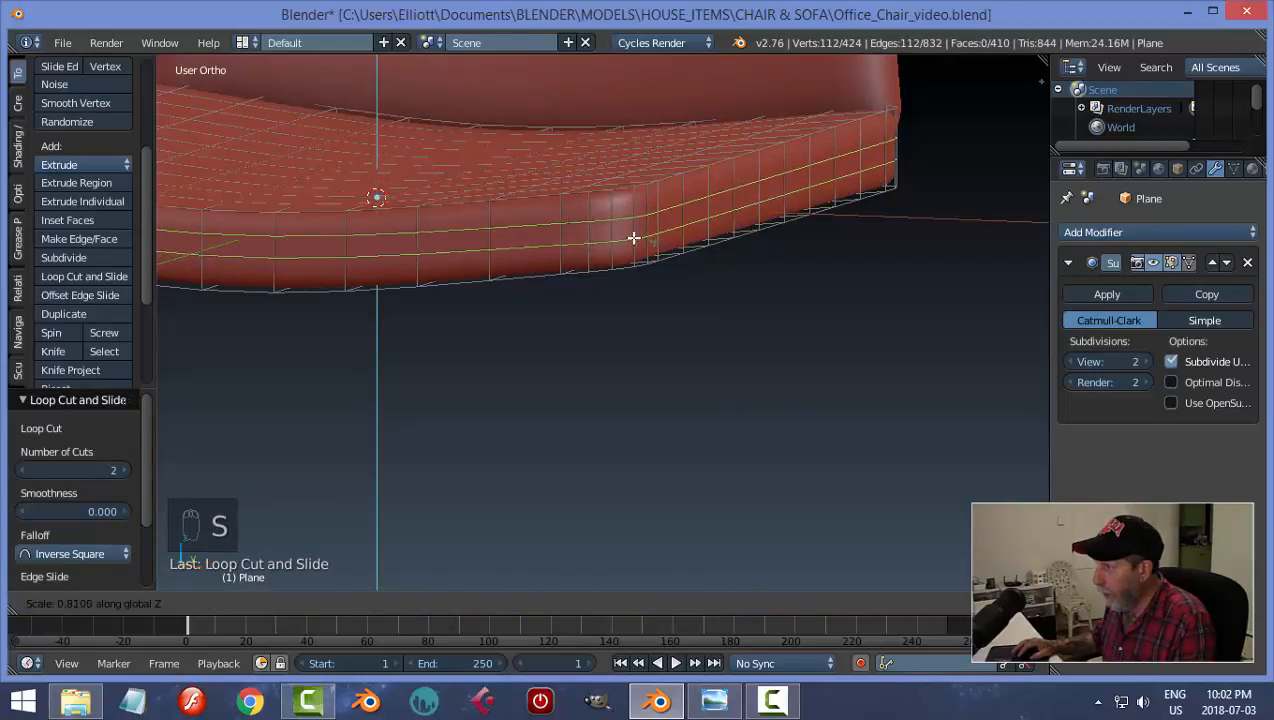
left_click(534, 220)
middle_click_drag(571, 284, 648, 296)
key("ctrl+z")
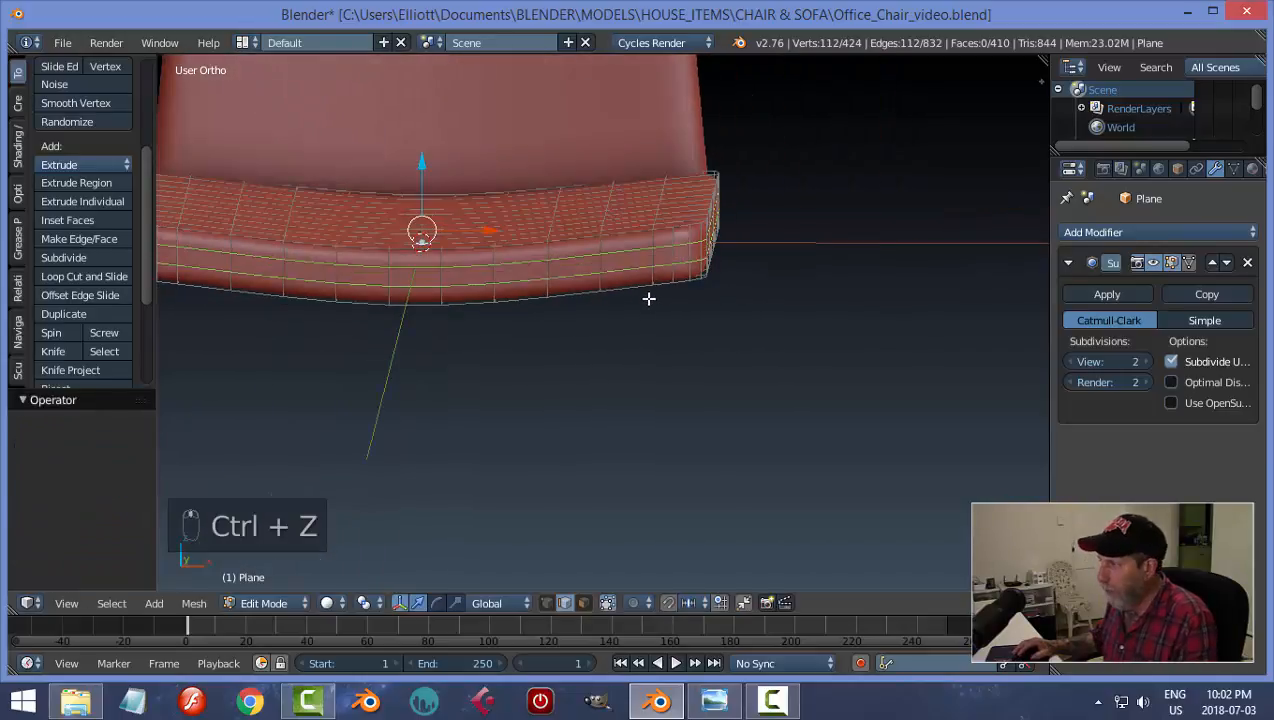
Step: Select only the upper of the seat's two side loops and edge-slide it by a factor of about 0.263 toward the lower one
middle_click_drag(728, 304, 702, 304)
key("a")
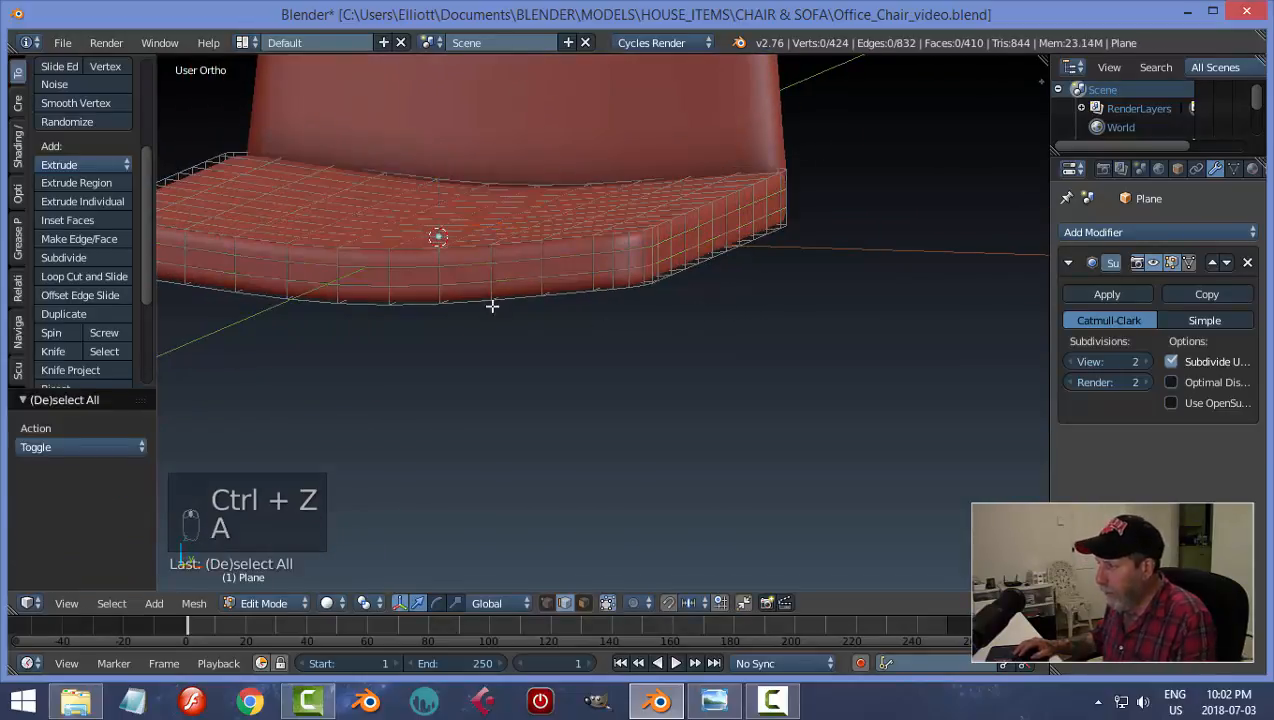
right_click(575, 254, "alt")
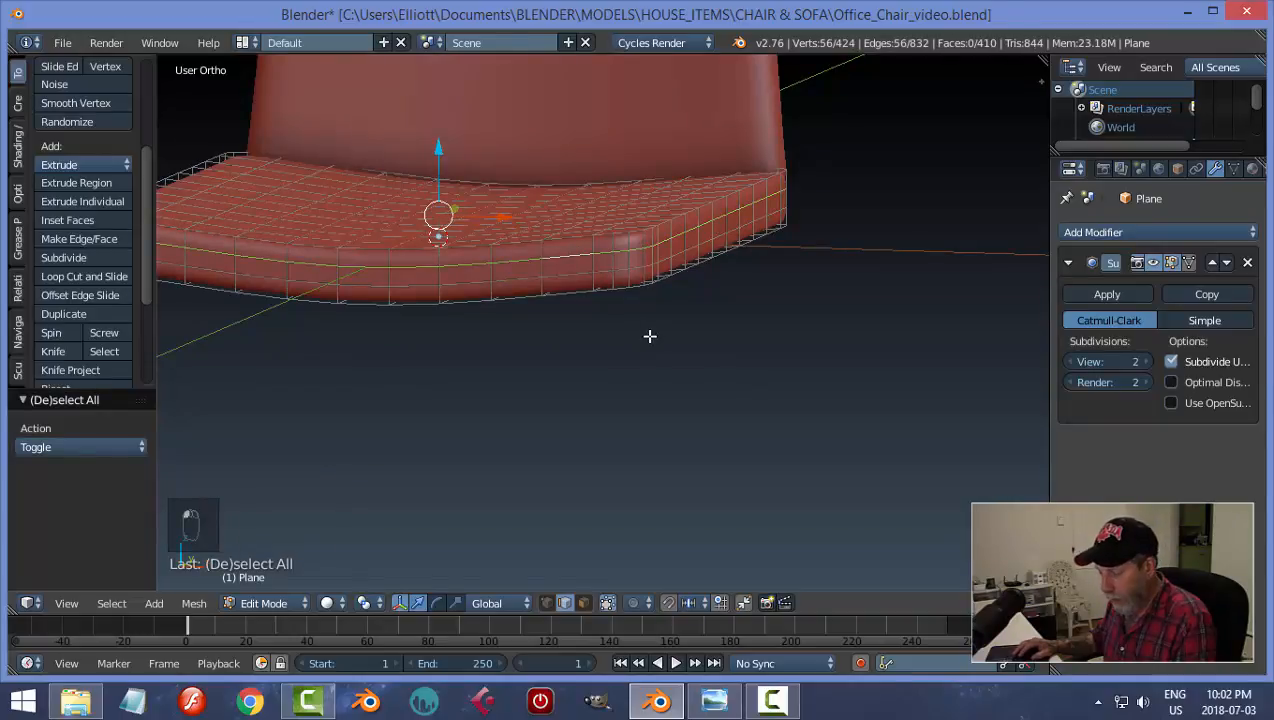
key("g")
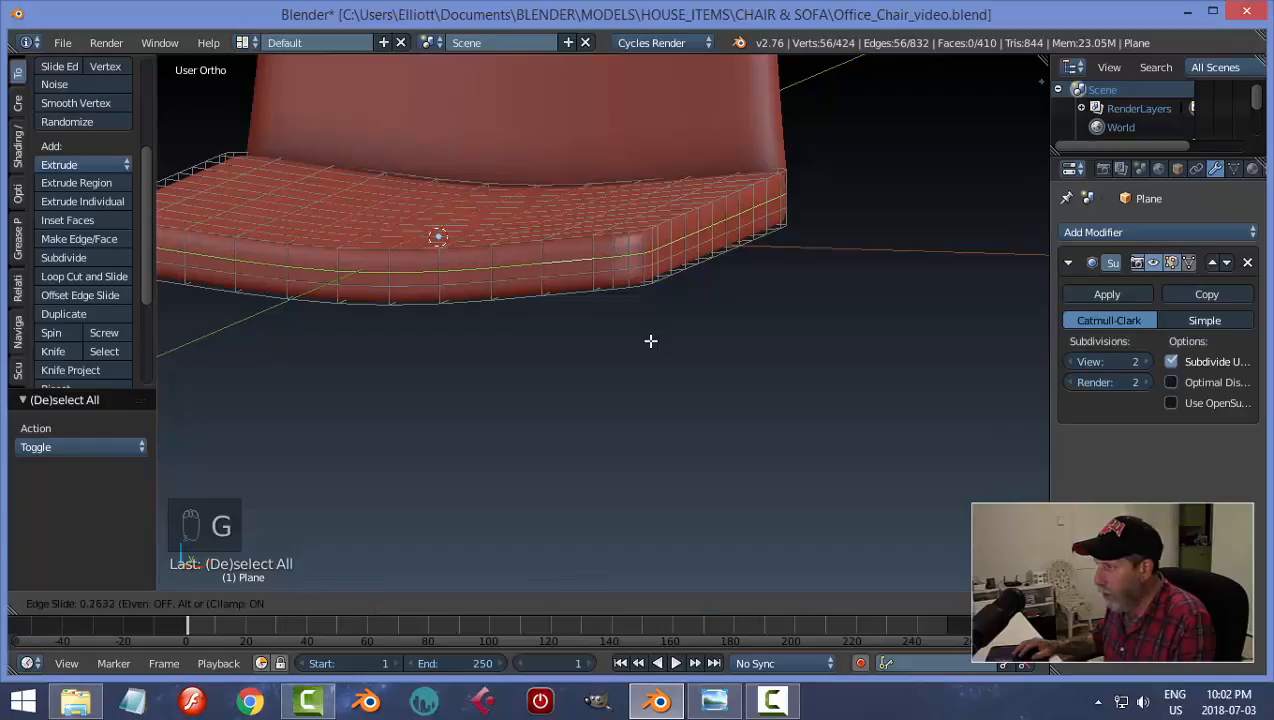
left_click(650, 341)
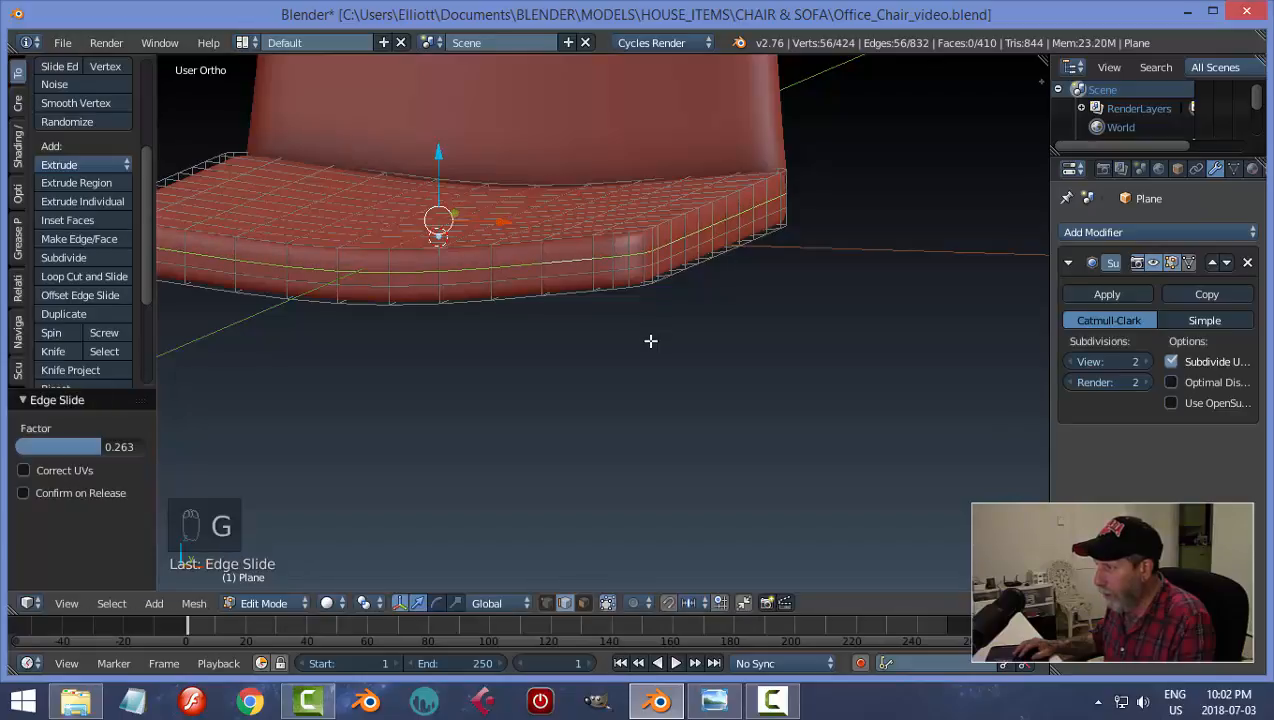
Step: With face selection, select the narrow face band around the seat's side and scale it to 1.010 in X and Y only
key("a")
key("ctrl+Tab")
left_click(640, 341)
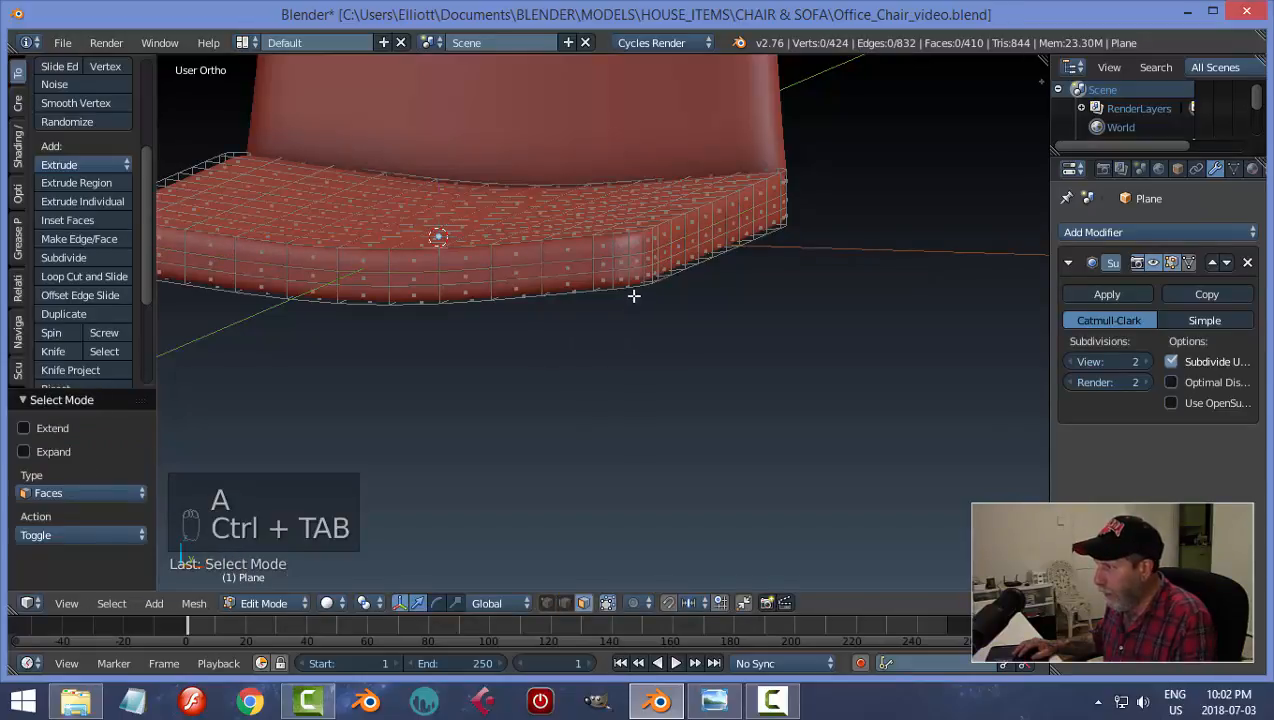
right_click(633, 262, "alt")
middle_click_drag(680, 338, 685, 347)
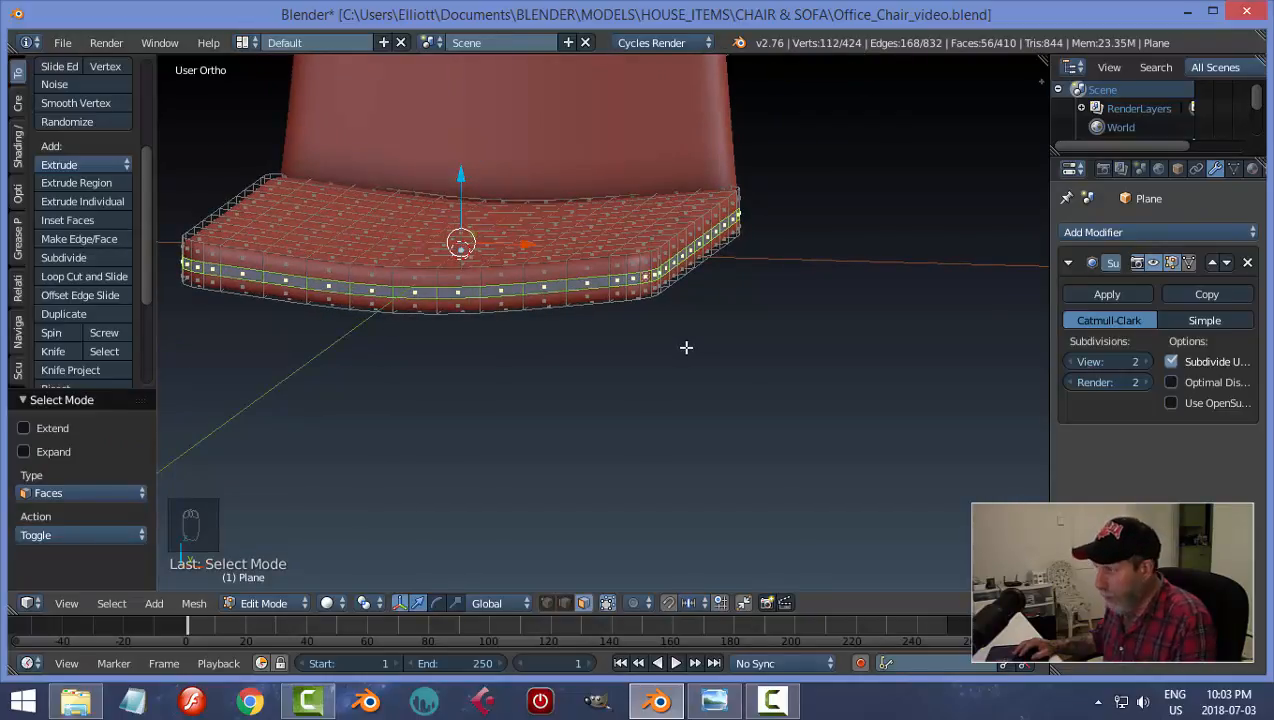
key("s")
key("shift+z")
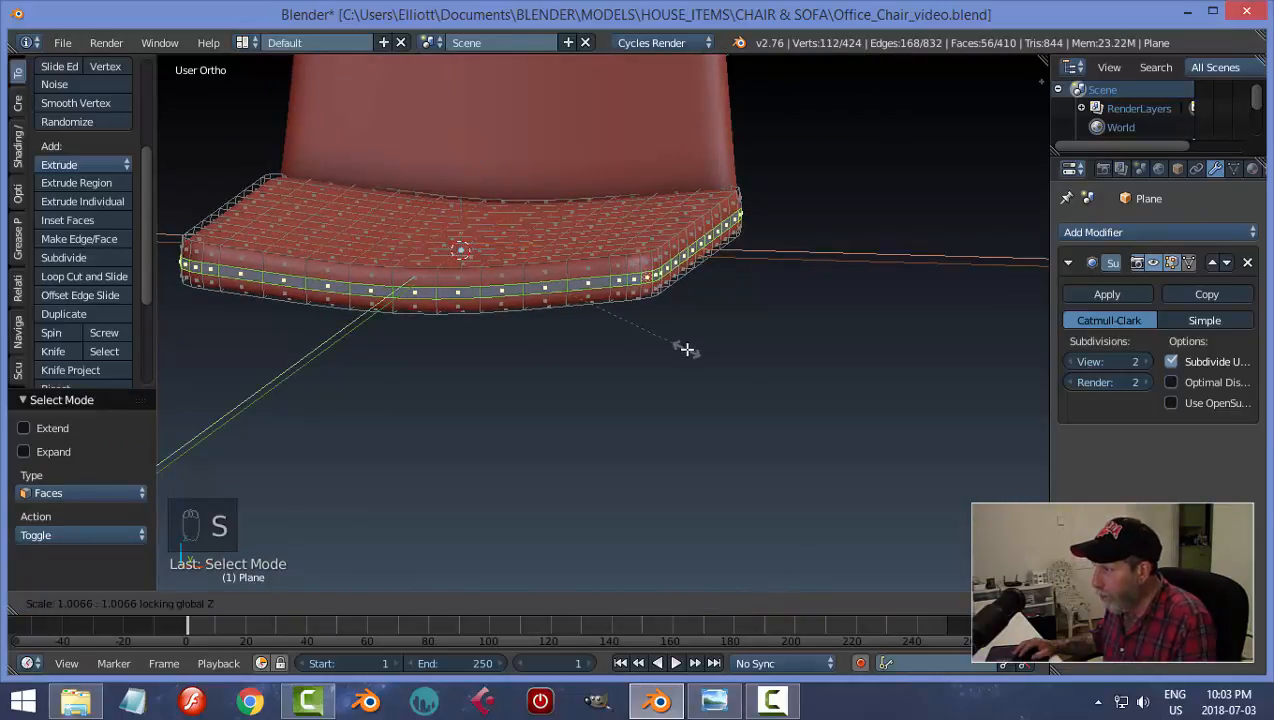
left_click(686, 350)
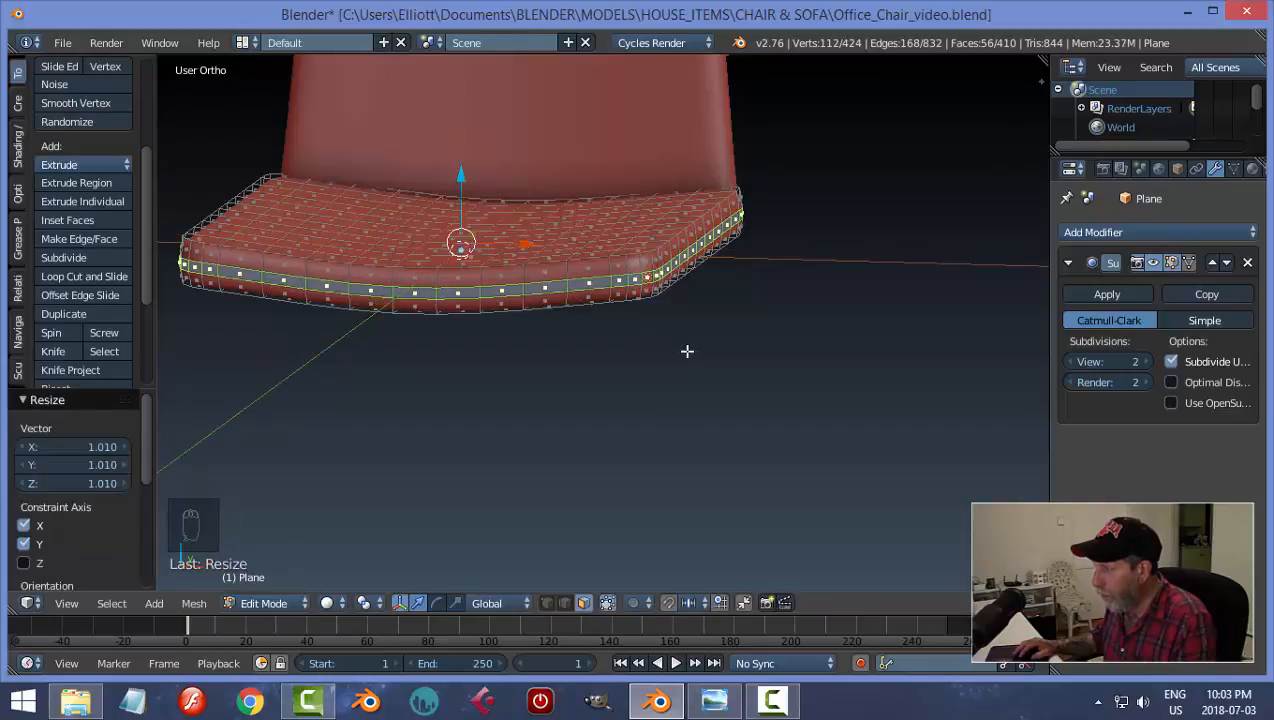
Step: Check the seat's edge in Object Mode, then scale the same face band outward by about 1.03 in X and Y only
key("Tab")
middle_click_drag(707, 347, 650, 369)
key("Tab")
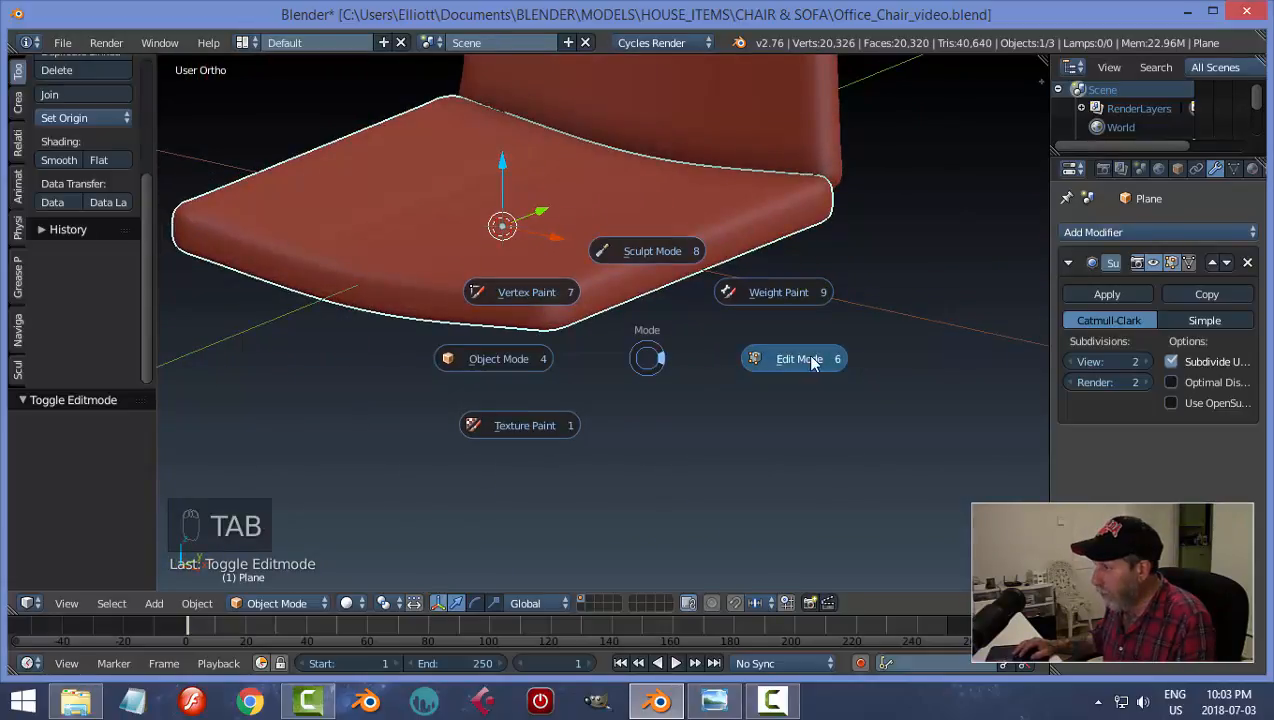
left_click(791, 356)
scroll(680, 358, "up", 2)
middle_click_drag(680, 358, 688, 380)
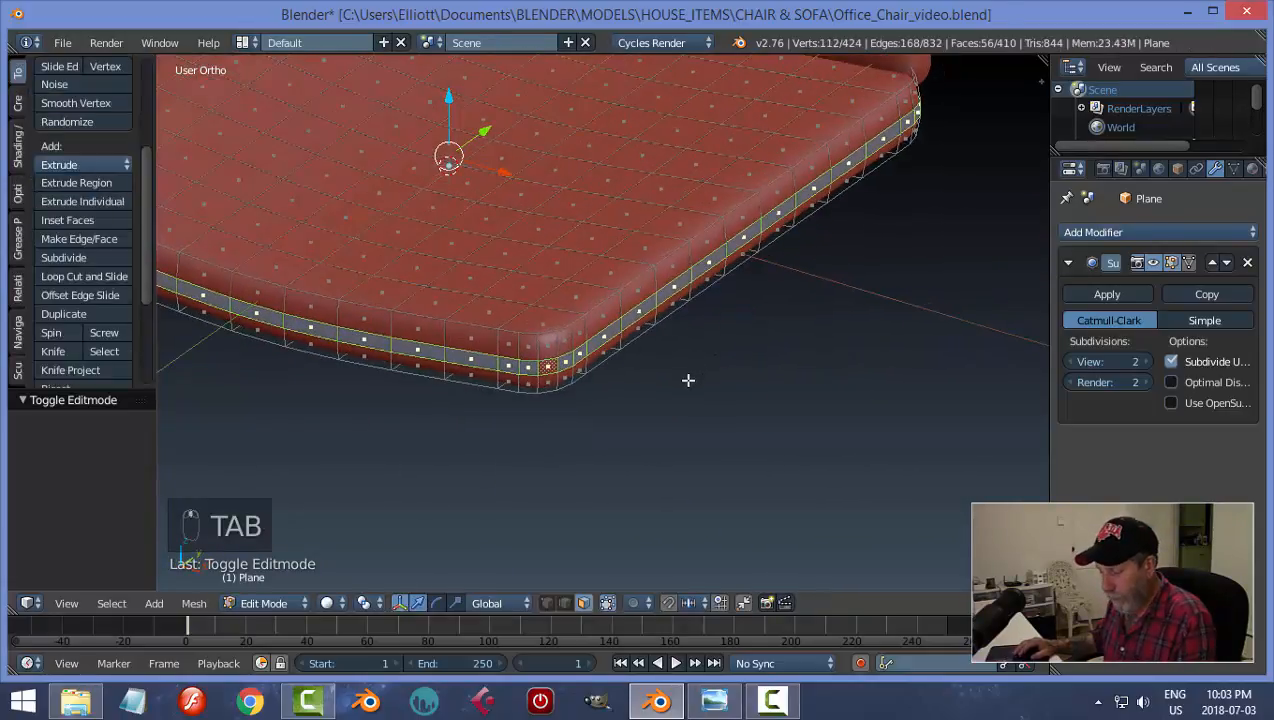
key("s")
key("shift+z")
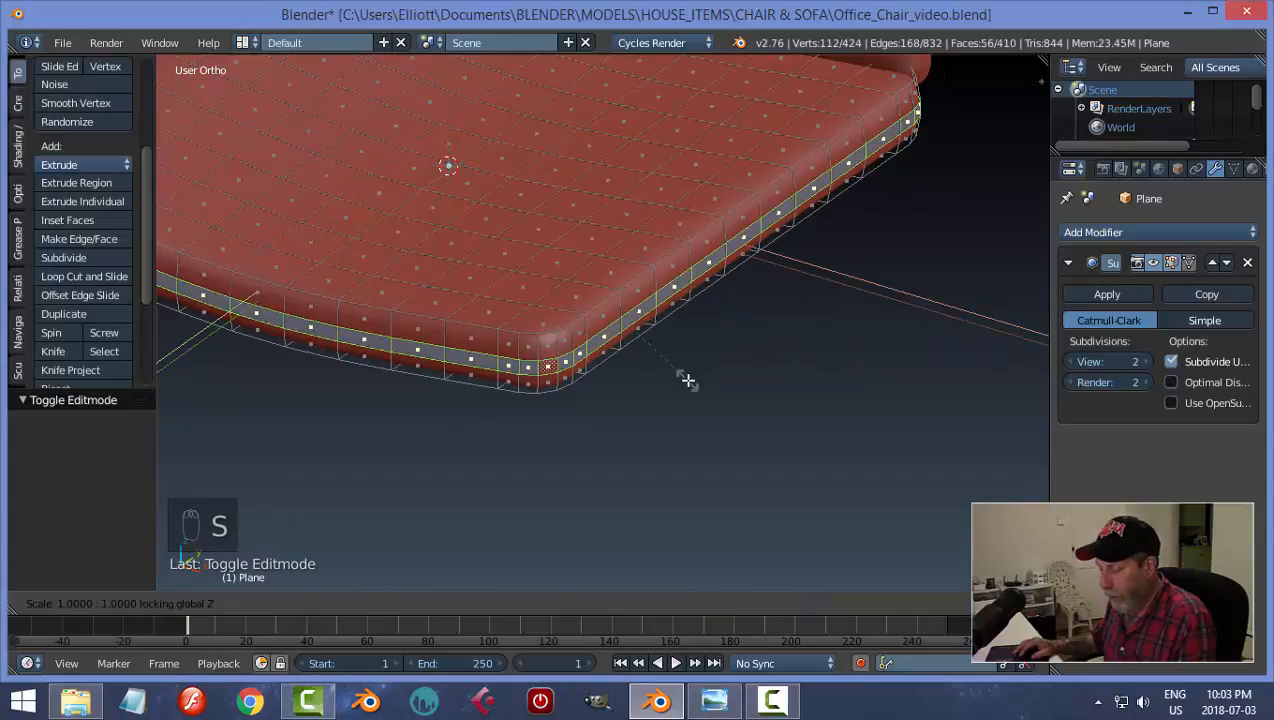
mouse_move(734, 406)
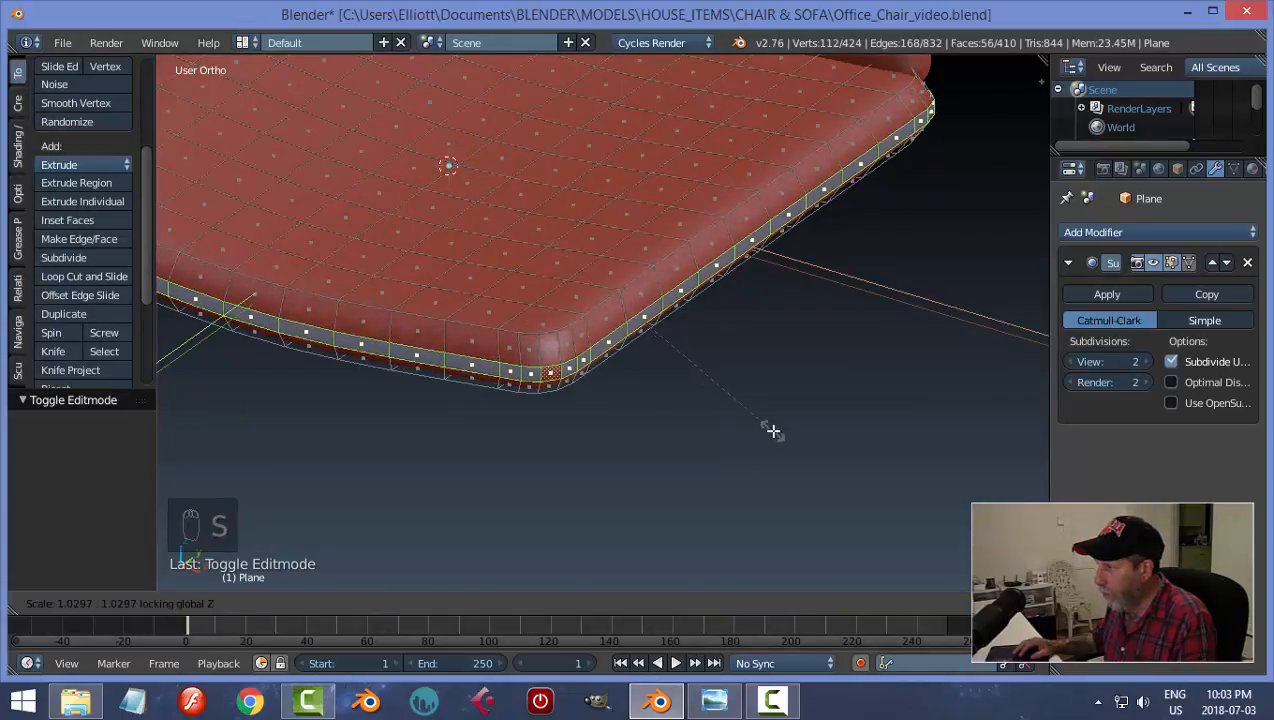
left_click(767, 424)
Step: Return to Object Mode, inspect the seat's rounded edge, and save the file over the existing one
key("Tab")
scroll(760, 390, "down", 4)
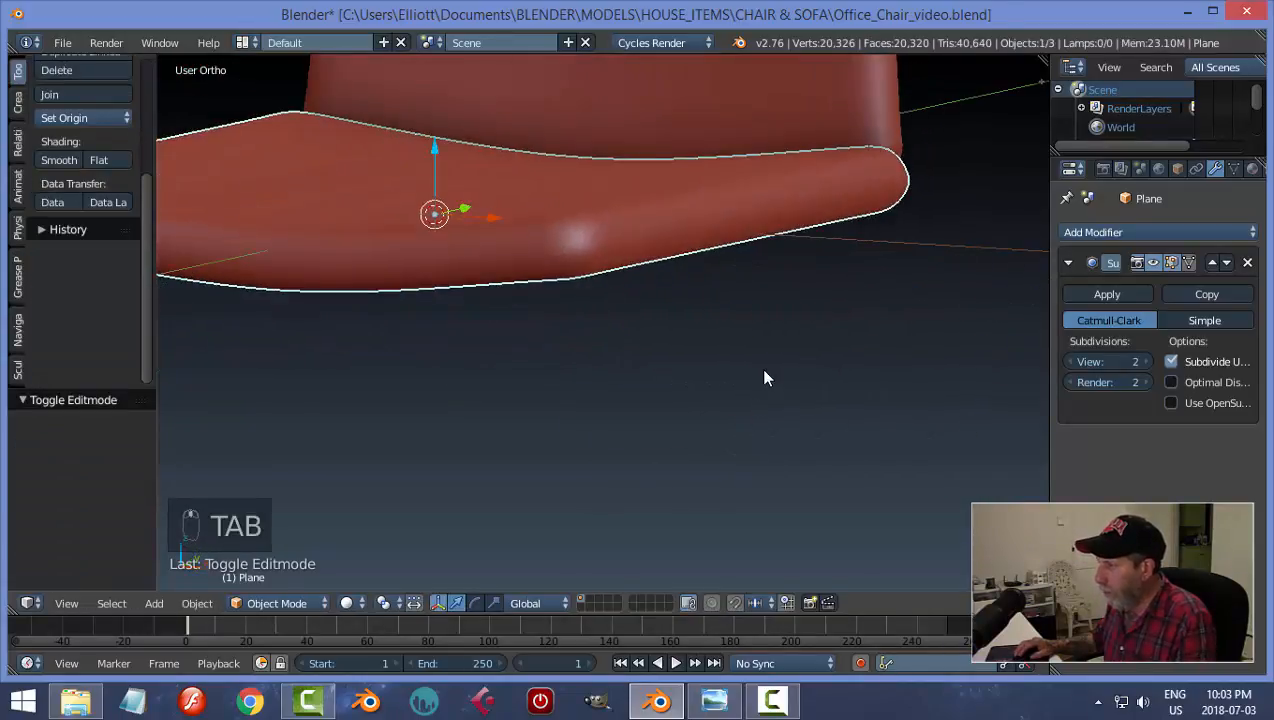
middle_click_drag(762, 375, 748, 367)
key("ctrl+s")
left_click(742, 358)
Step: Add a plane mesh and lower it about 0.191 along Z so it sits below the seat
middle_click_drag(730, 318, 558, 317)
key("shift+a")
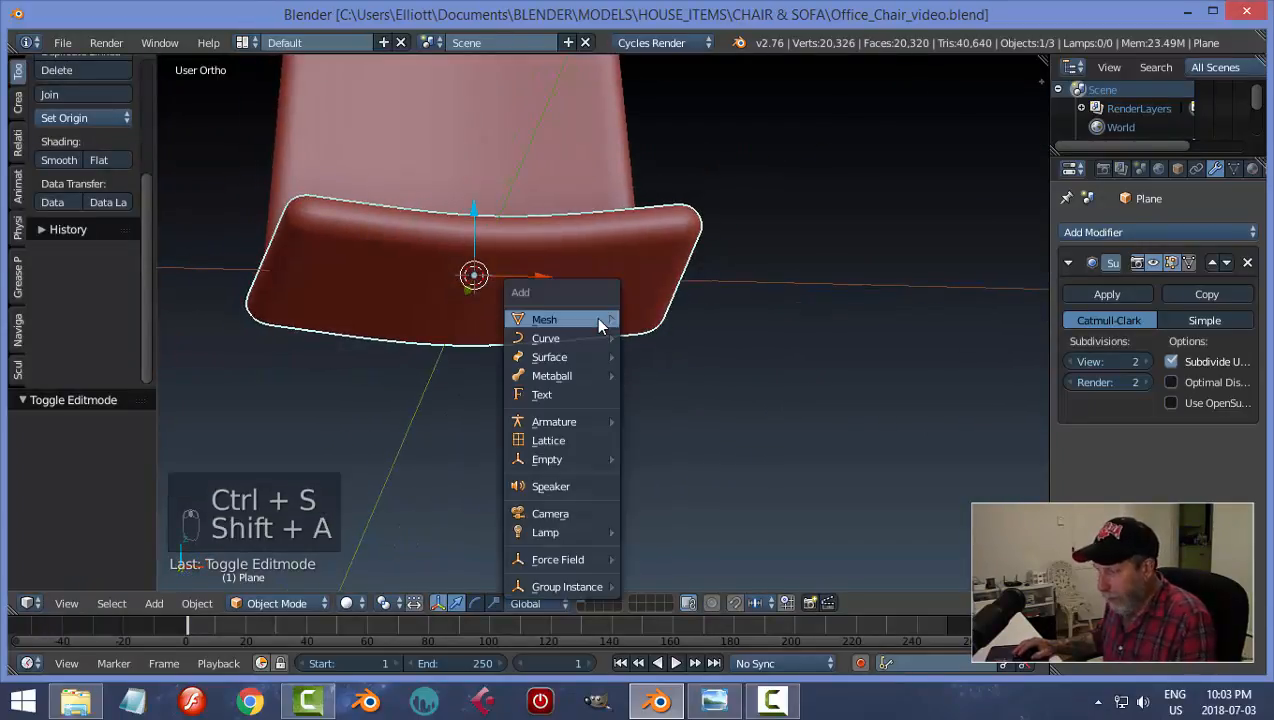
mouse_move(595, 317)
left_click(700, 318)
middle_click_drag(713, 327, 709, 349)
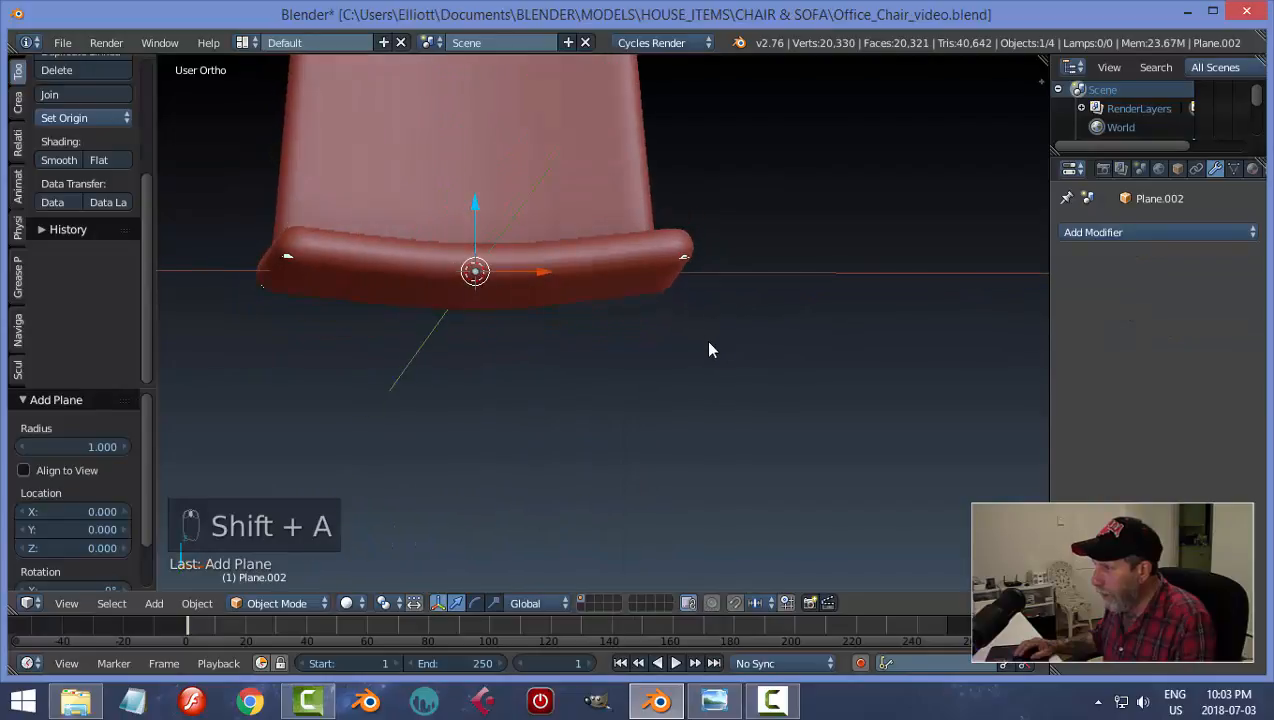
left_click_drag(477, 204, 484, 255)
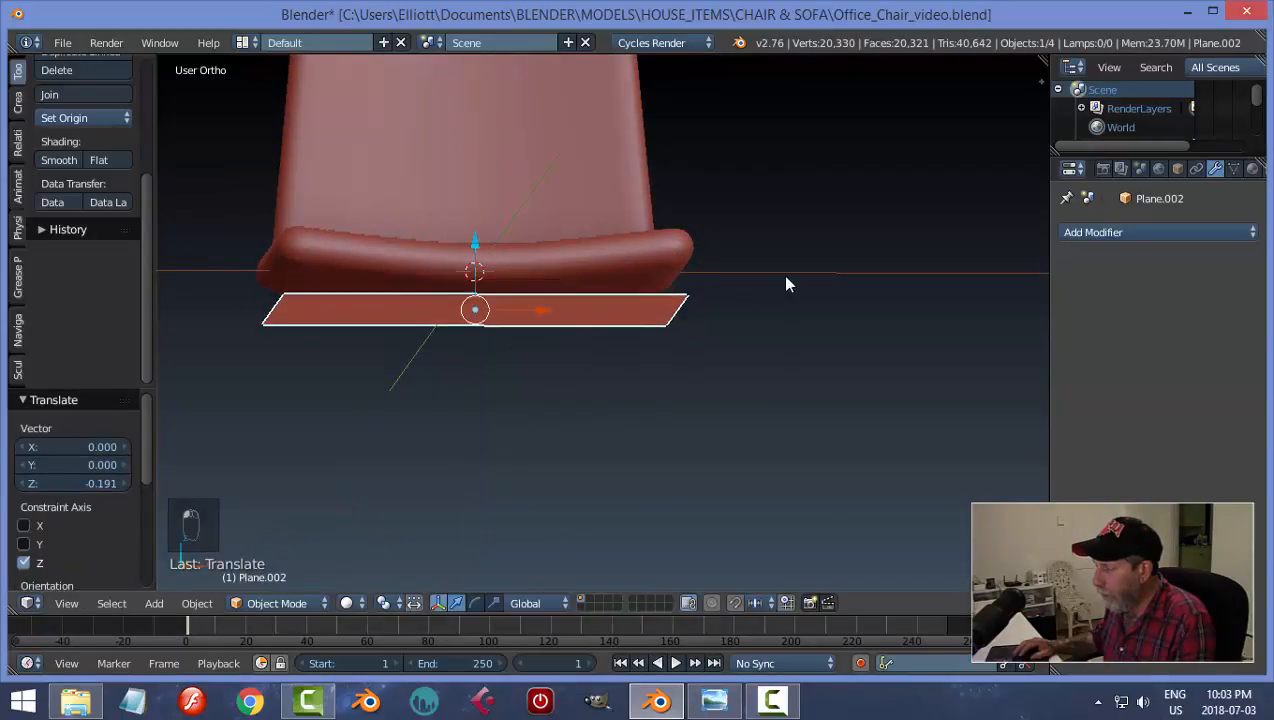
Step: In Edit Mode, scale the plane down to a smaller plate under the seat's middle and raise it about 0.047 along Z
middle_click_drag(781, 275, 838, 297)
key("Tab")
left_click(965, 292)
middle_click_drag(961, 299, 961, 300)
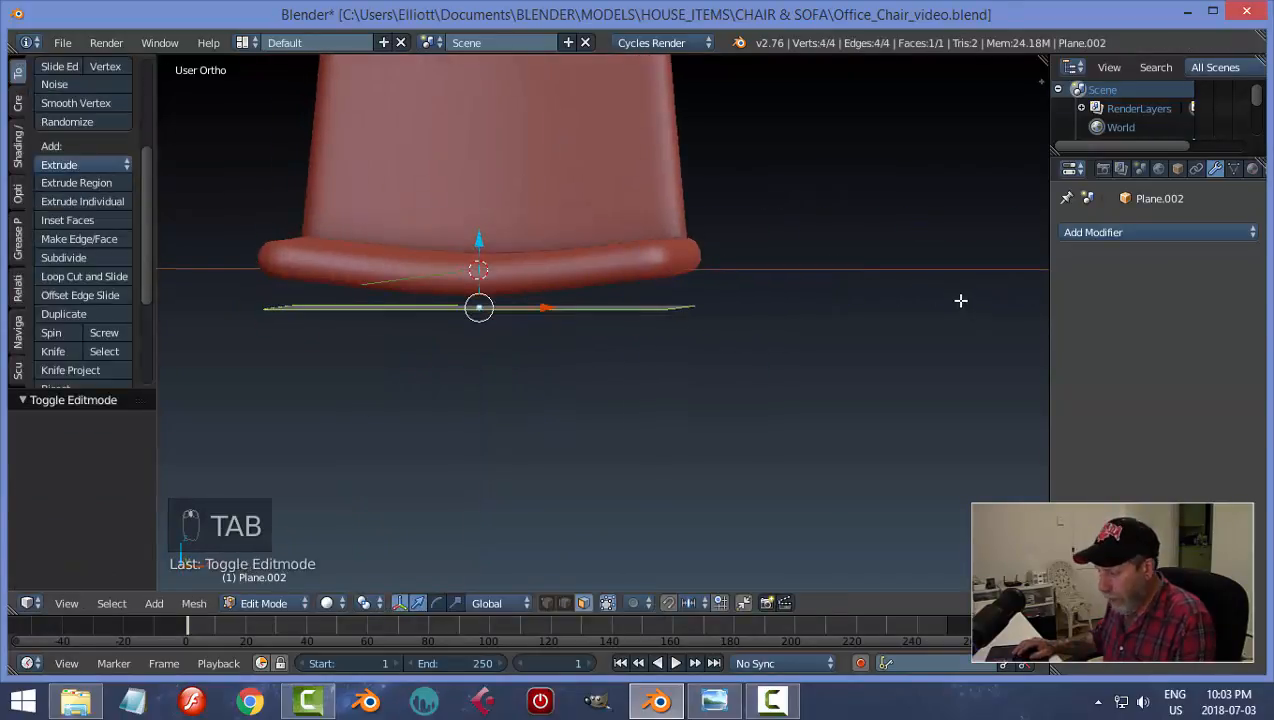
key("s")
left_click(680, 300)
middle_click_drag(683, 299, 557, 243)
middle_click_drag(780, 319, 635, 263)
left_click_drag(607, 227, 608, 214)
middle_click_drag(608, 214, 734, 322)
Step: In front view, extrude the plate about 0.03 downward, then select the whole slab and make its normals consistent
key("KP_1")
scroll(734, 323, "up", 1)
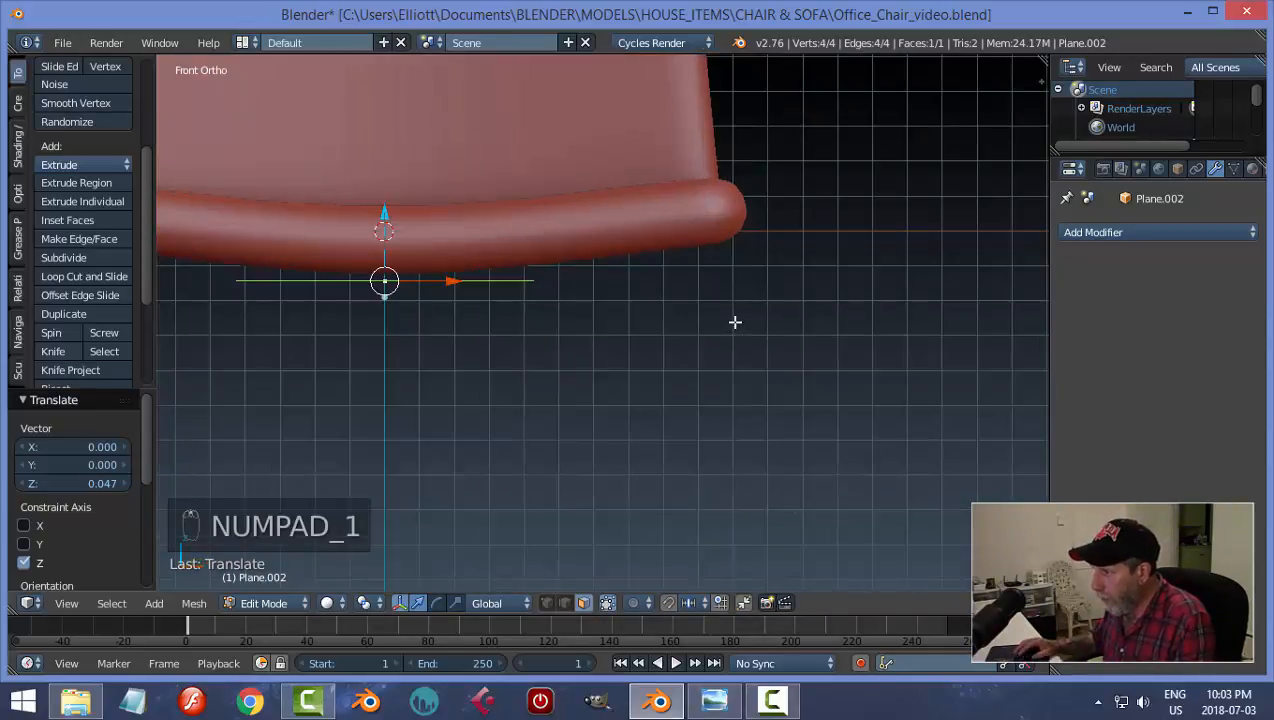
key("e")
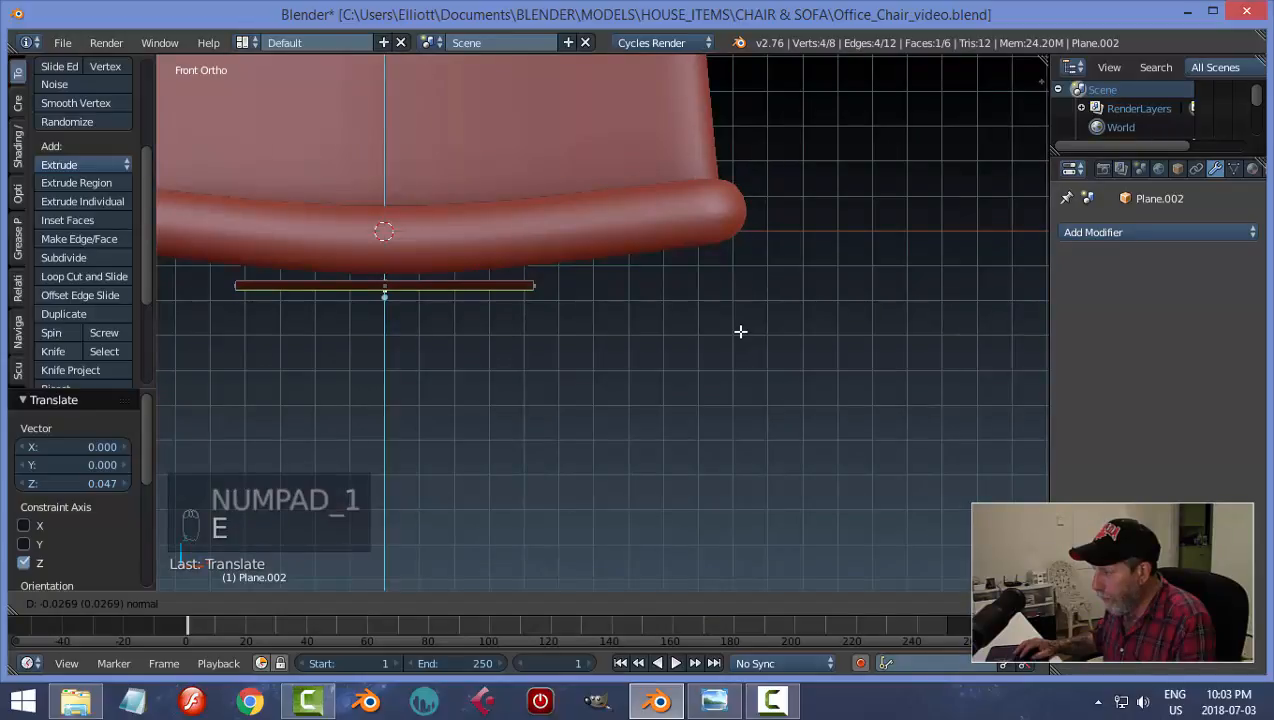
left_click(739, 332)
key("a")
key("a")
key("a")
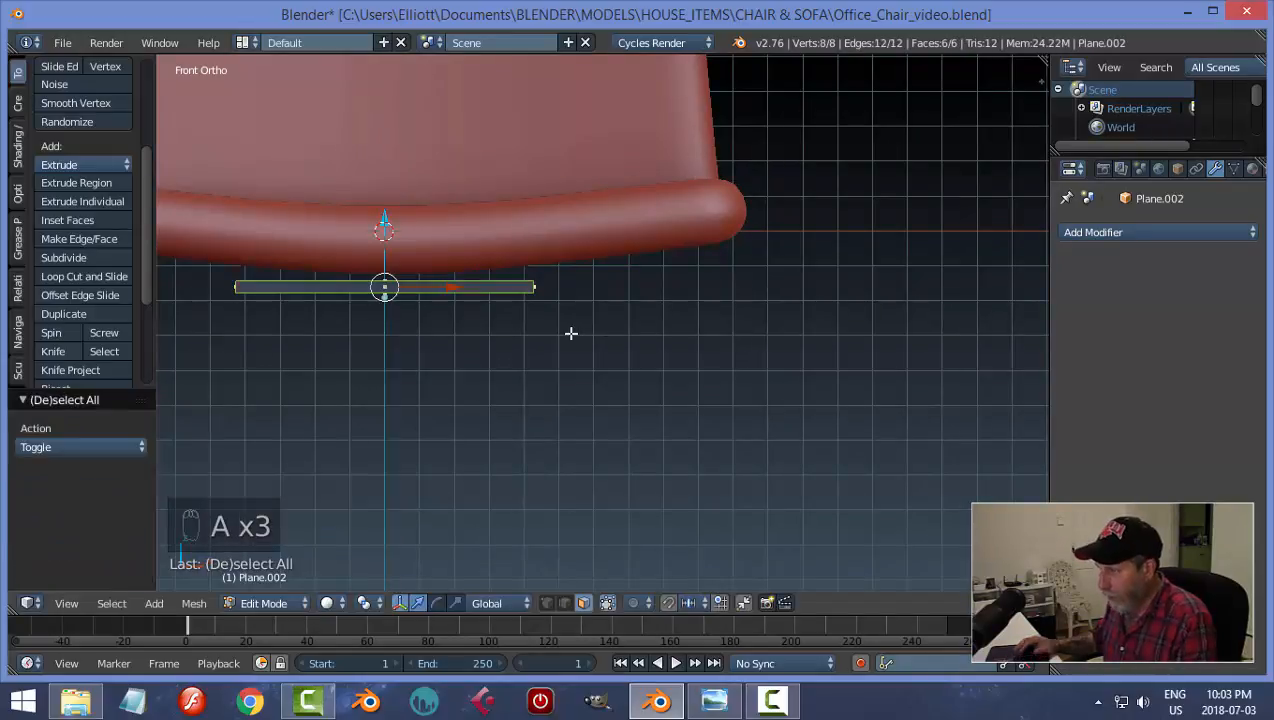
key("ctrl+n")
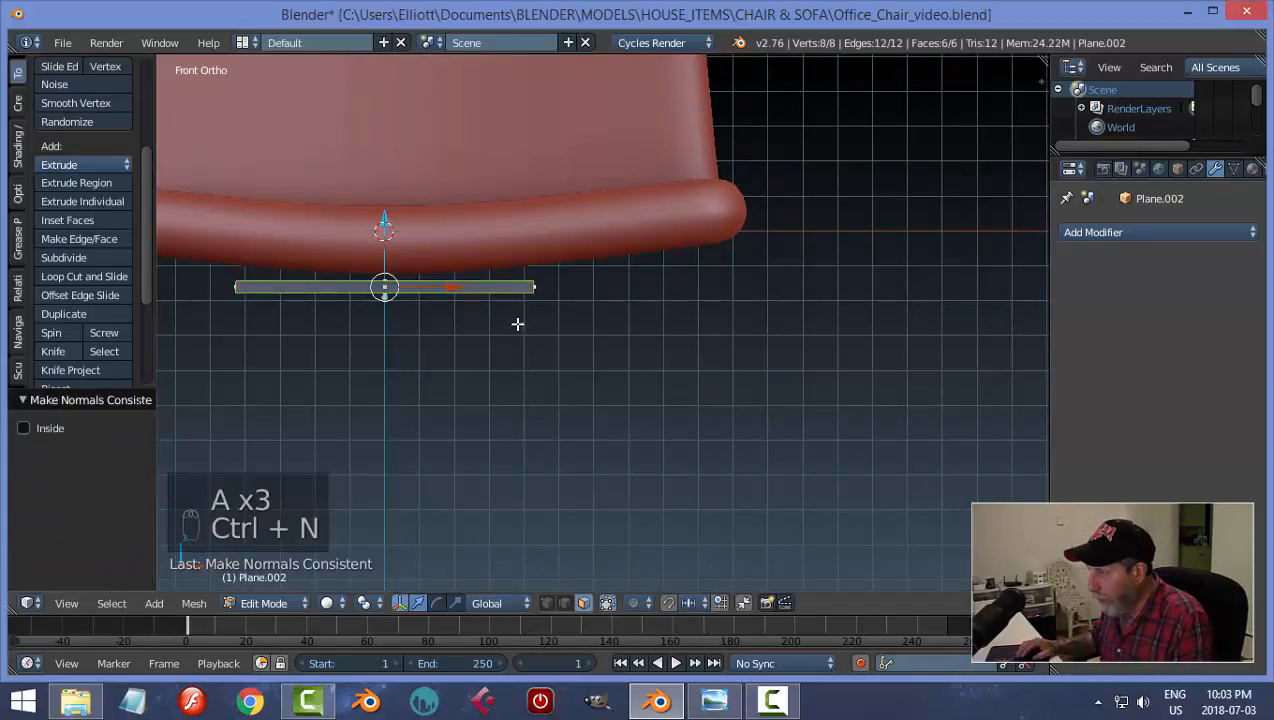
Step: Add nine evenly spaced loop cuts across the plate's width without sliding them
middle_click_drag(517, 323, 495, 314)
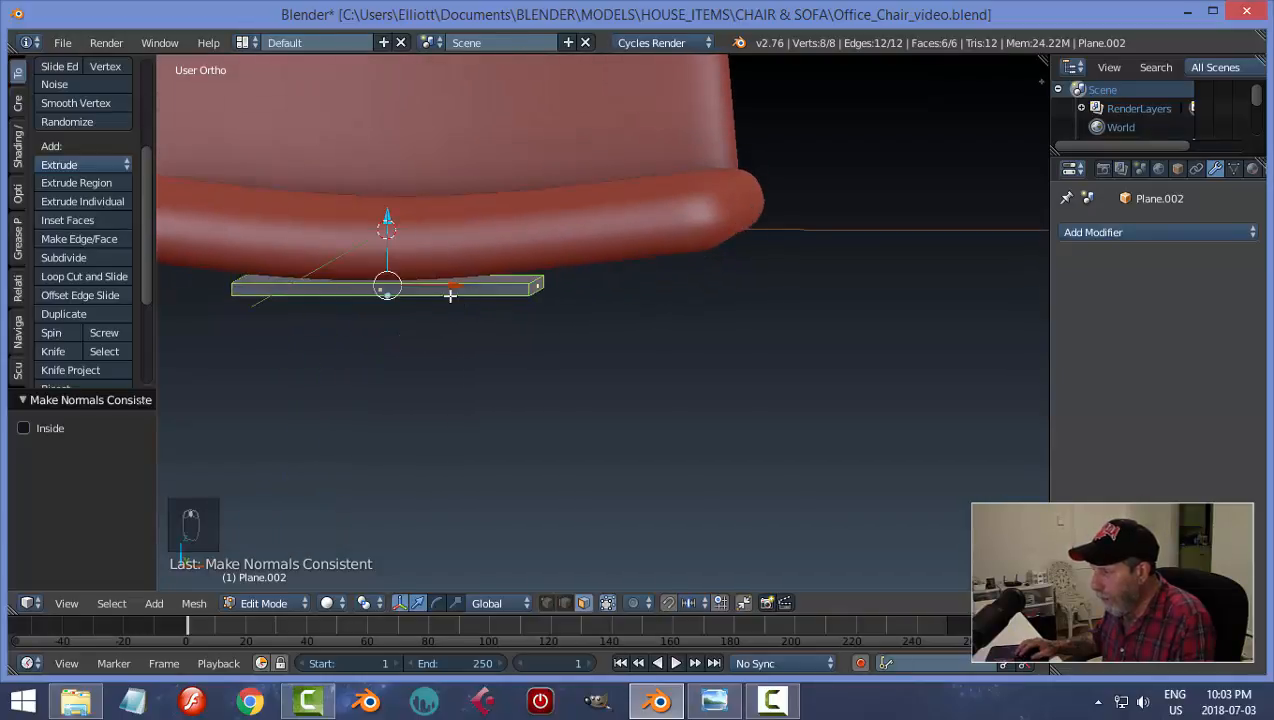
key("ctrl+r")
scroll(449, 294, "up", 4)
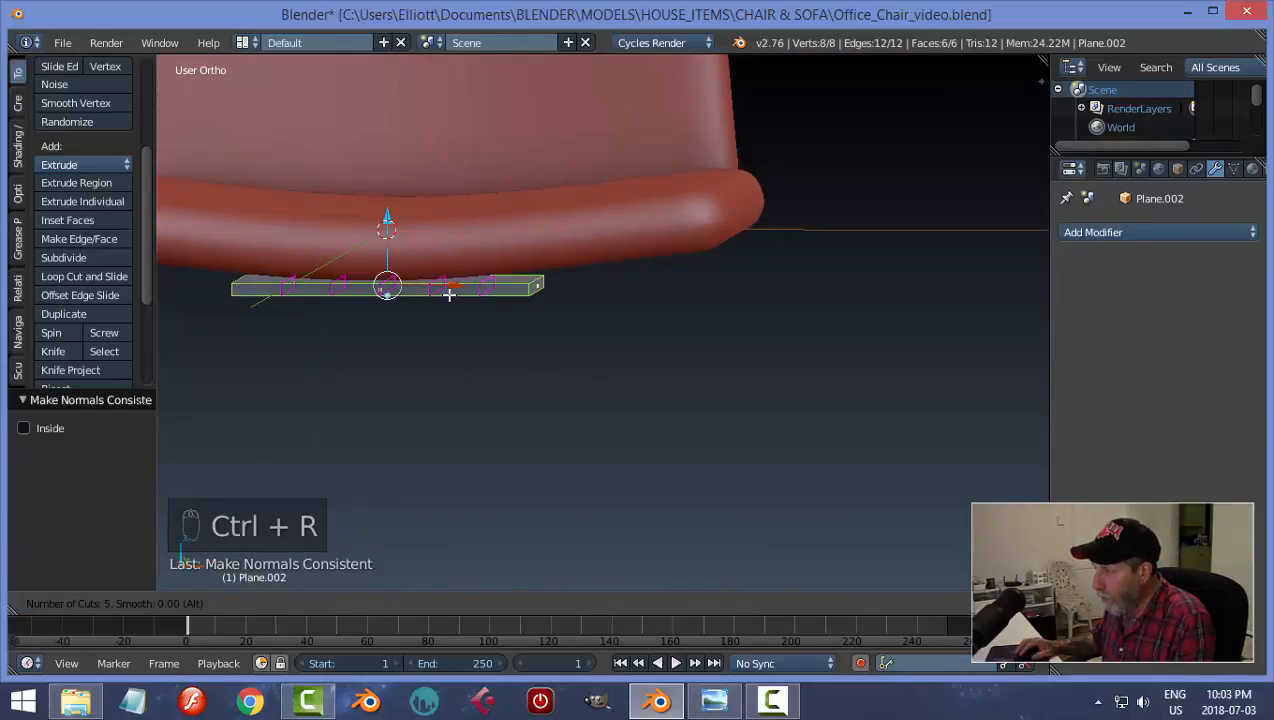
left_click(449, 294)
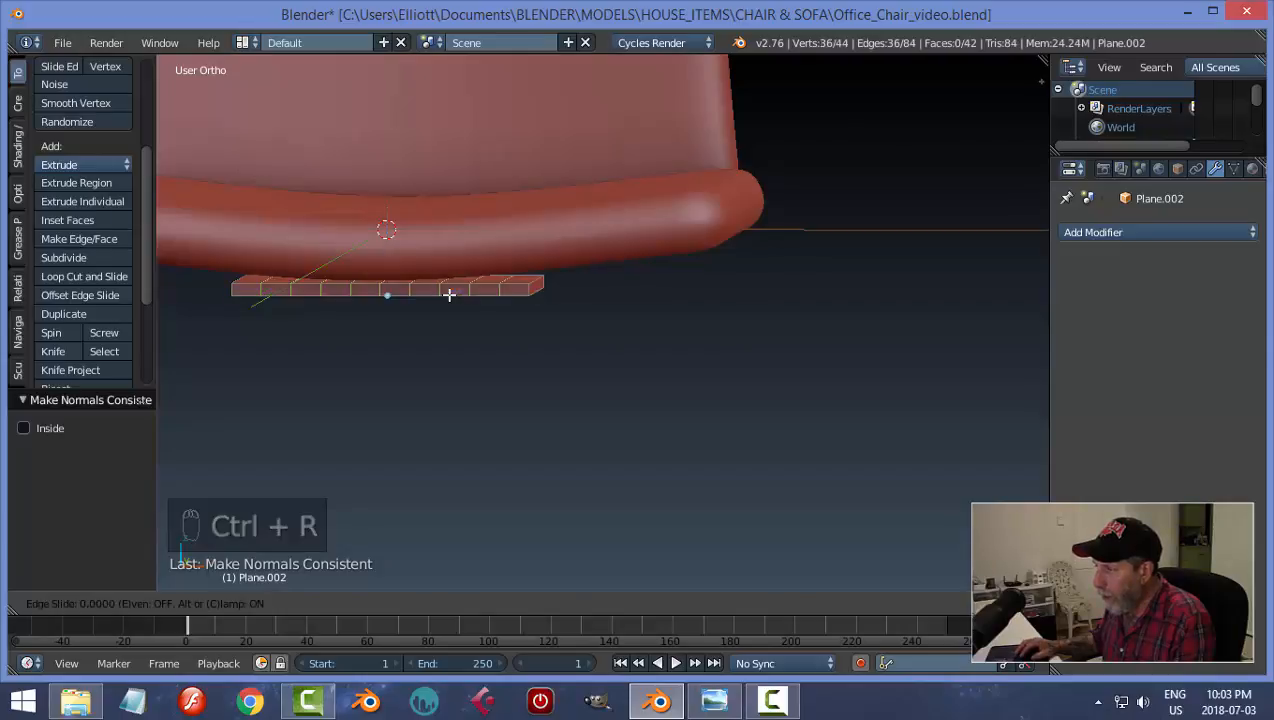
right_click(449, 294)
Step: Add five centred loop cuts along the plate's depth, deselect everything, and return to Object Mode
middle_click_drag(449, 294, 524, 318)
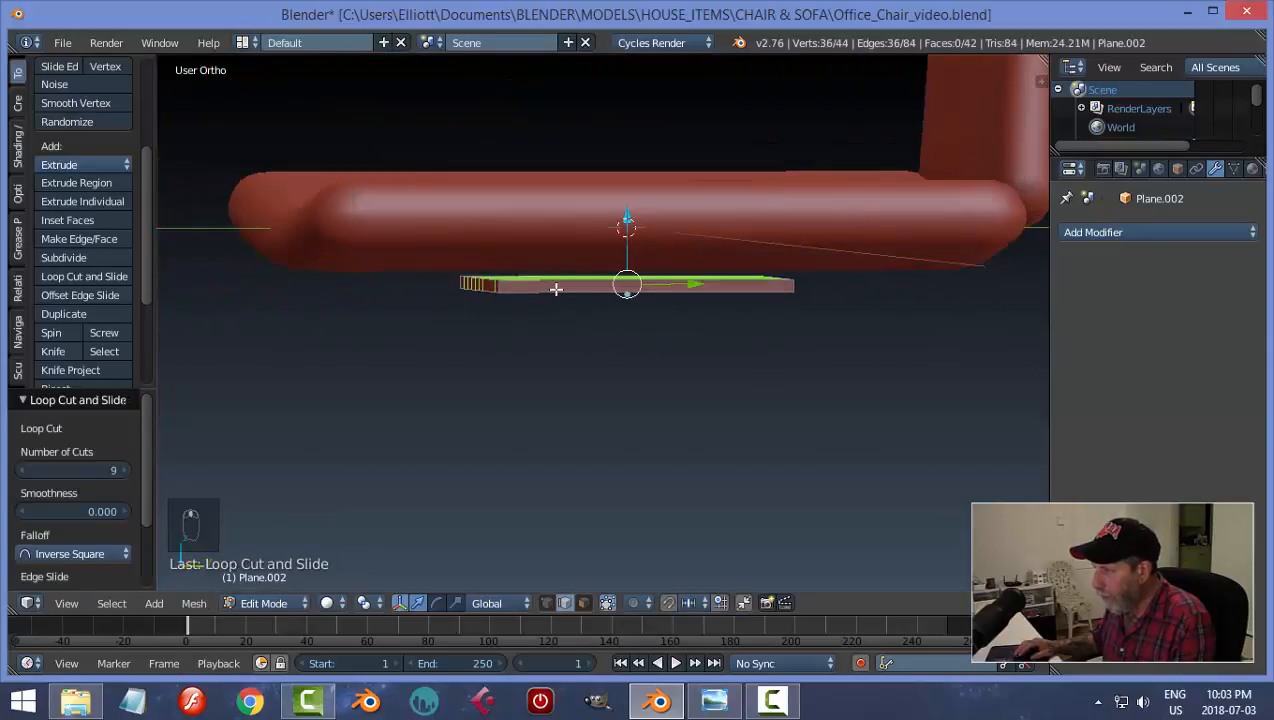
key("ctrl+r")
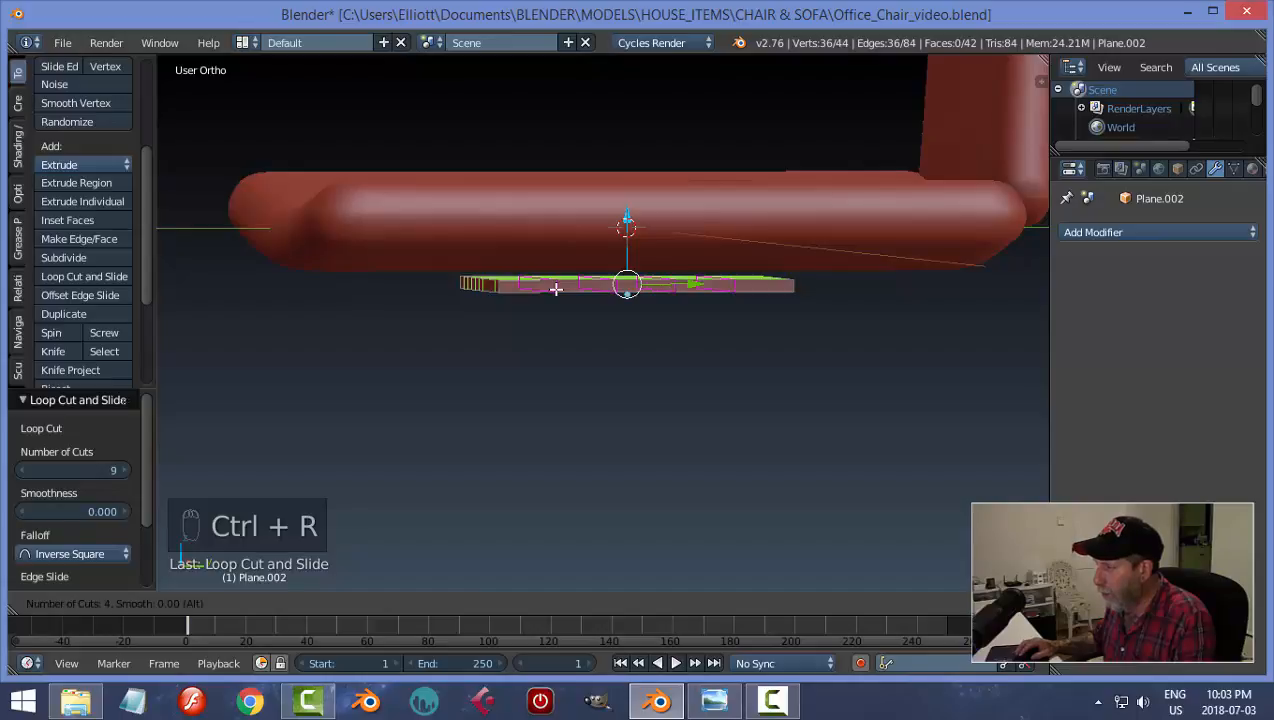
left_click(556, 289)
right_click(556, 289)
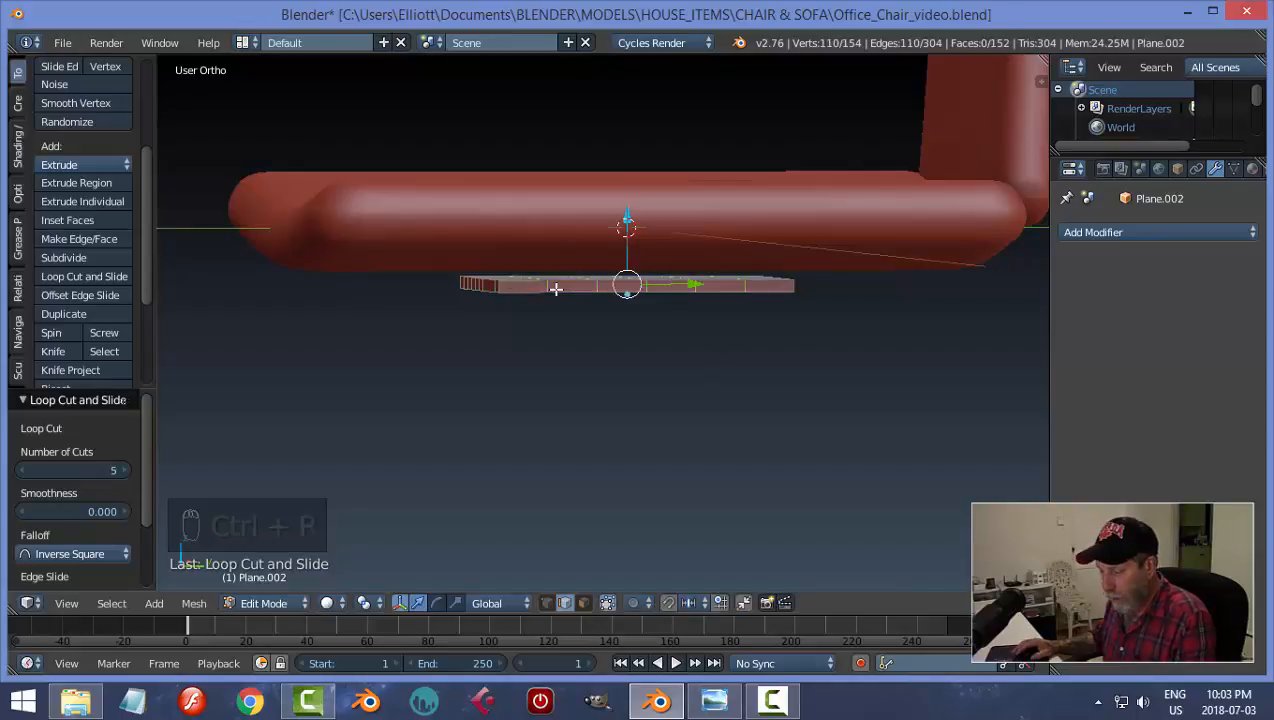
key("a")
middle_click_drag(556, 289, 660, 307)
key("Tab")
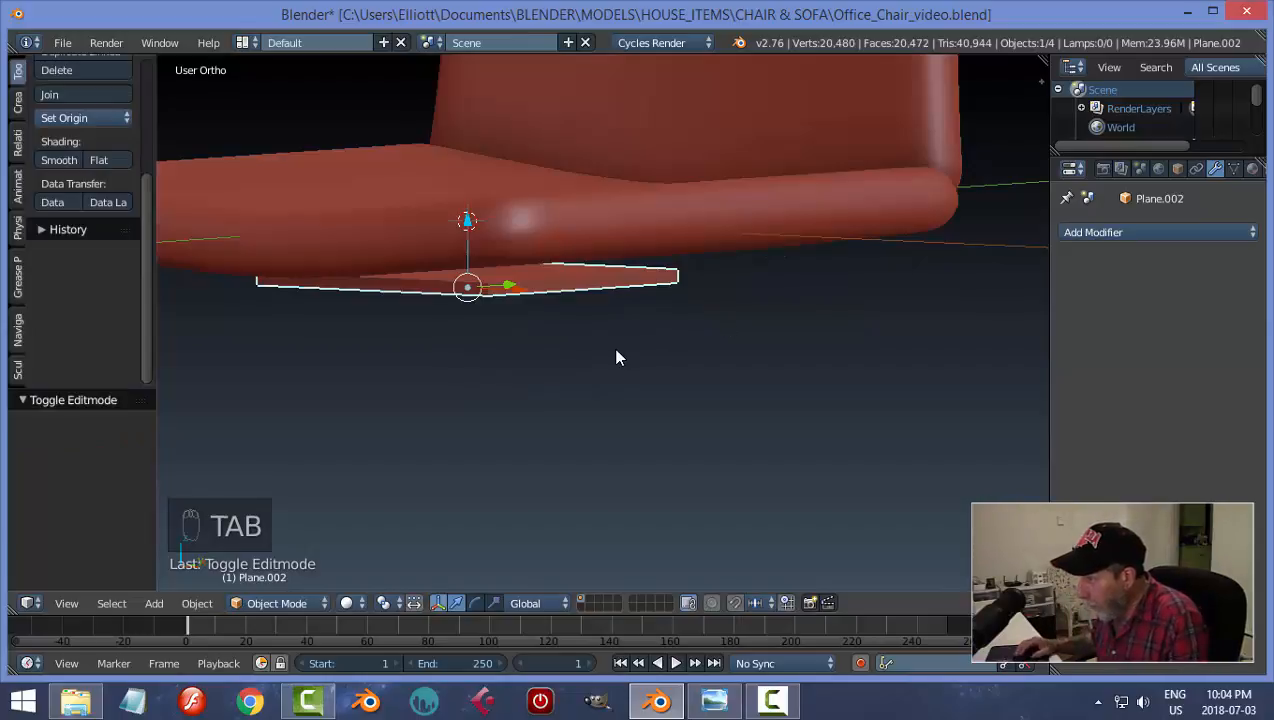
Step: Hide the seat and snap the 3D cursor to the selected plate
middle_click_drag(617, 356, 535, 299)
key("KP_1")
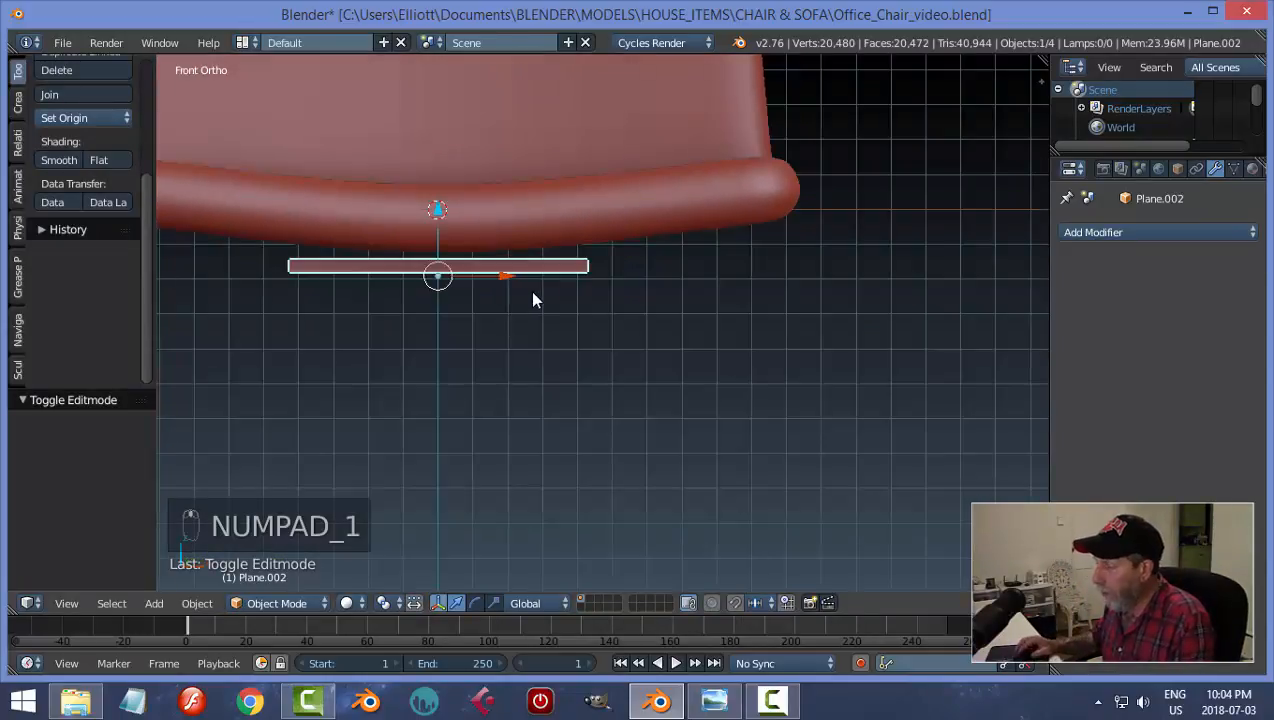
right_click(538, 226)
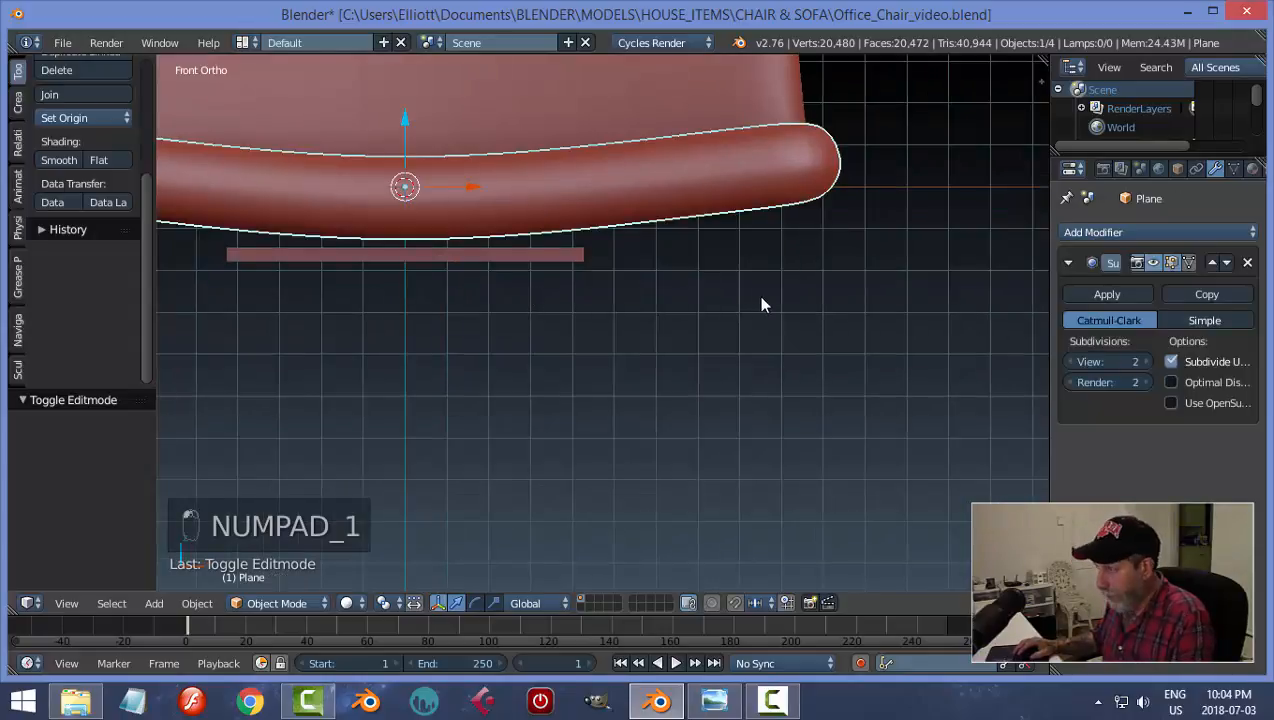
key("h")
middle_click_drag(761, 298, 666, 331)
right_click(497, 267)
key("shift+s")
left_click(654, 313)
Step: Add a lattice at the 3D cursor and flatten it along Z to about 0.117 of its height
key("shift+a")
mouse_move(661, 320)
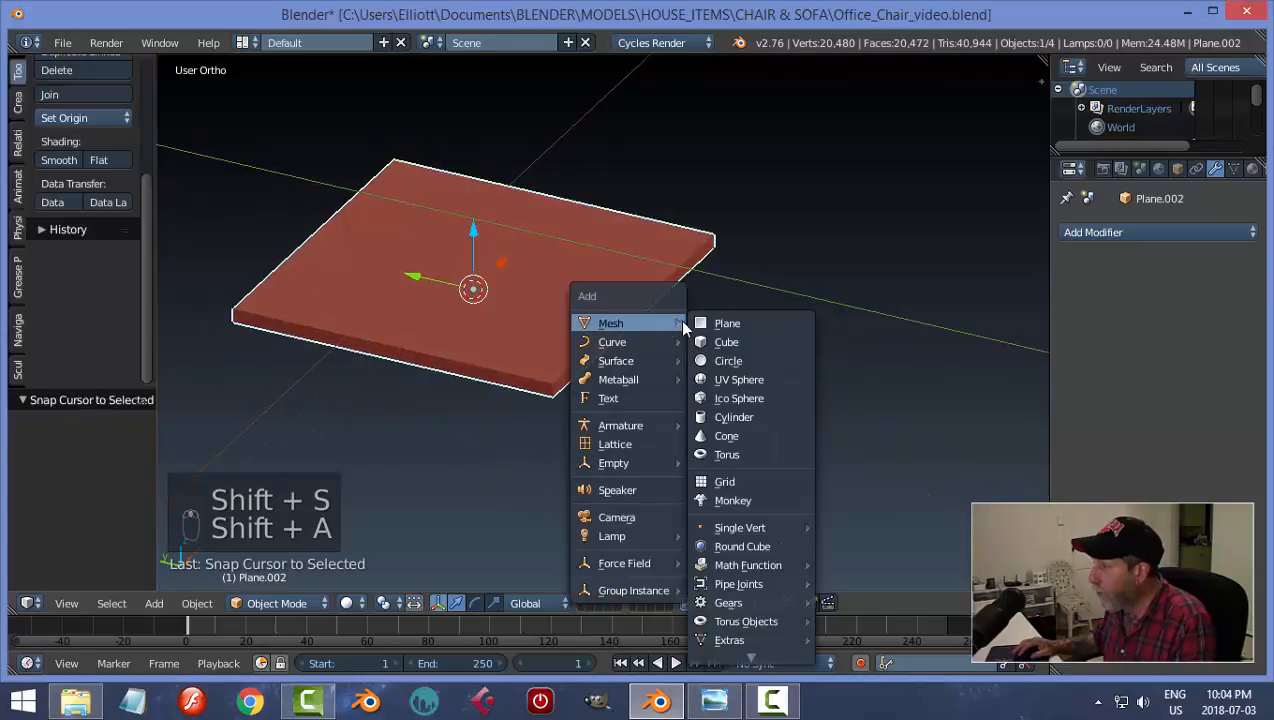
left_click(618, 444)
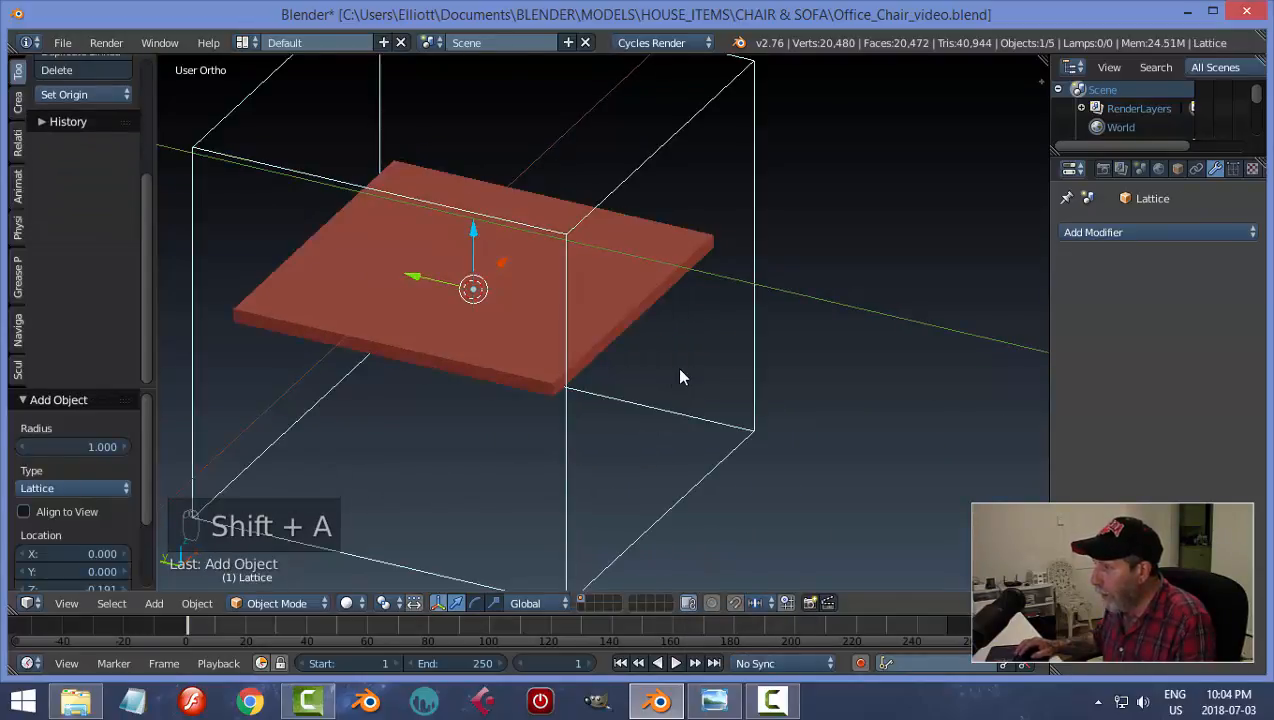
middle_click_drag(676, 366, 728, 356)
key("s")
key("z")
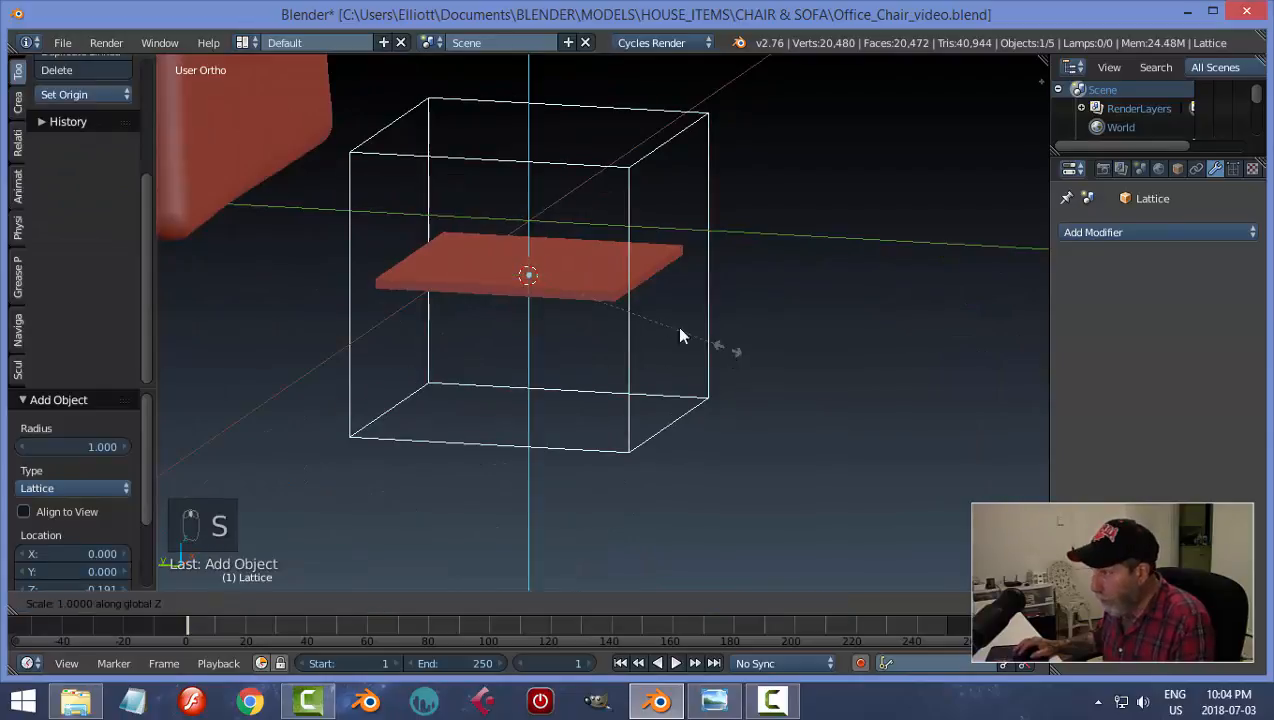
left_click(550, 268)
Step: In front view, raise the lattice about 0.026 along Z and scale it along Z by about 0.548 around the plate
key("KP_1")
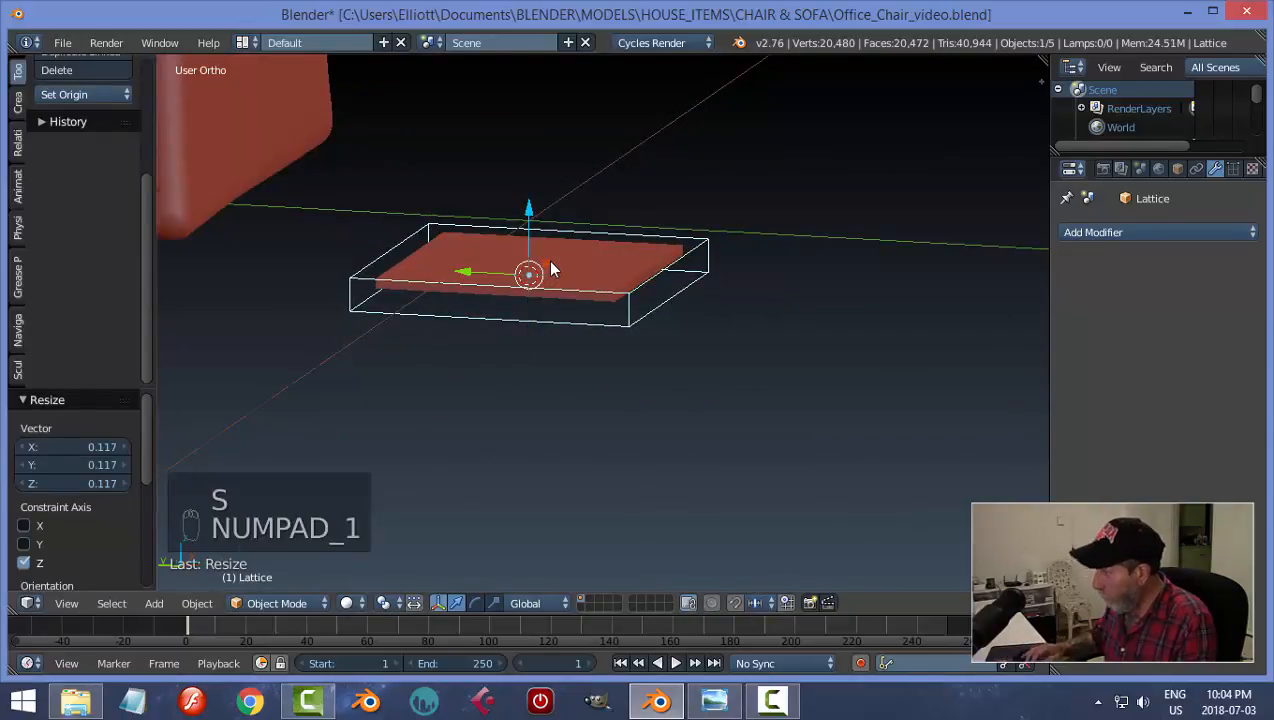
left_click_drag(492, 192, 492, 187)
key("s")
key("z")
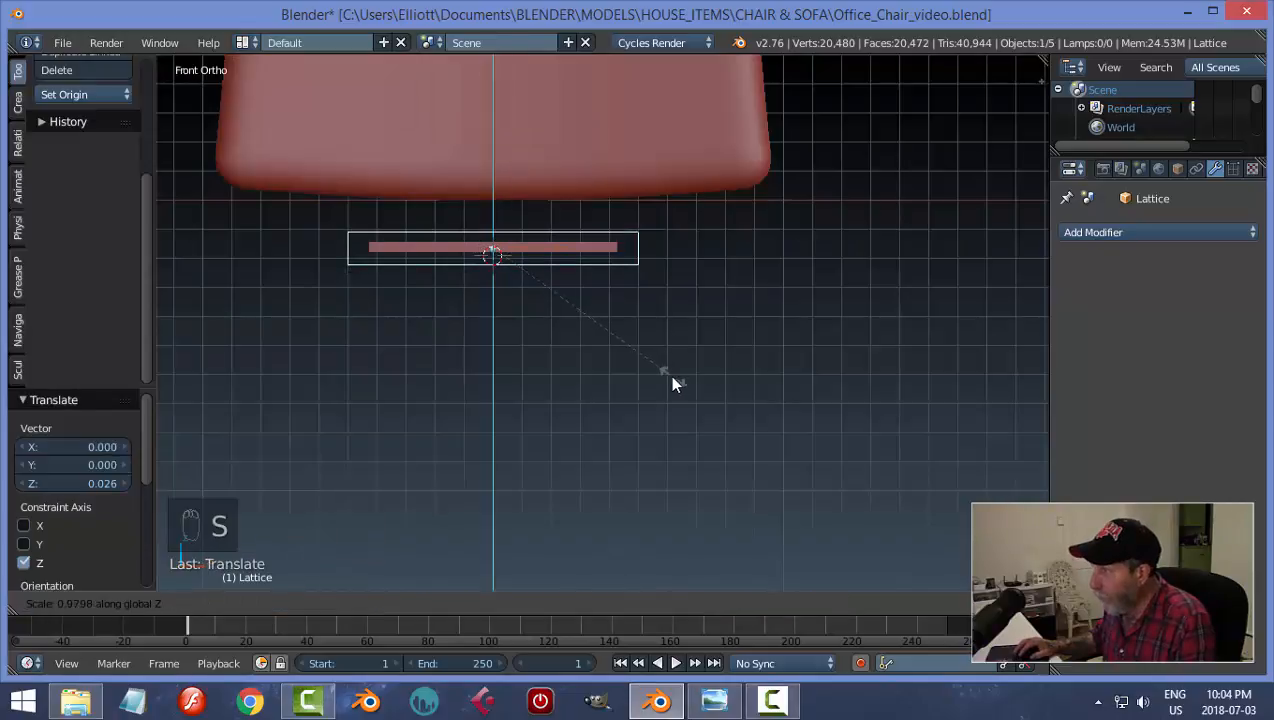
left_click(592, 330)
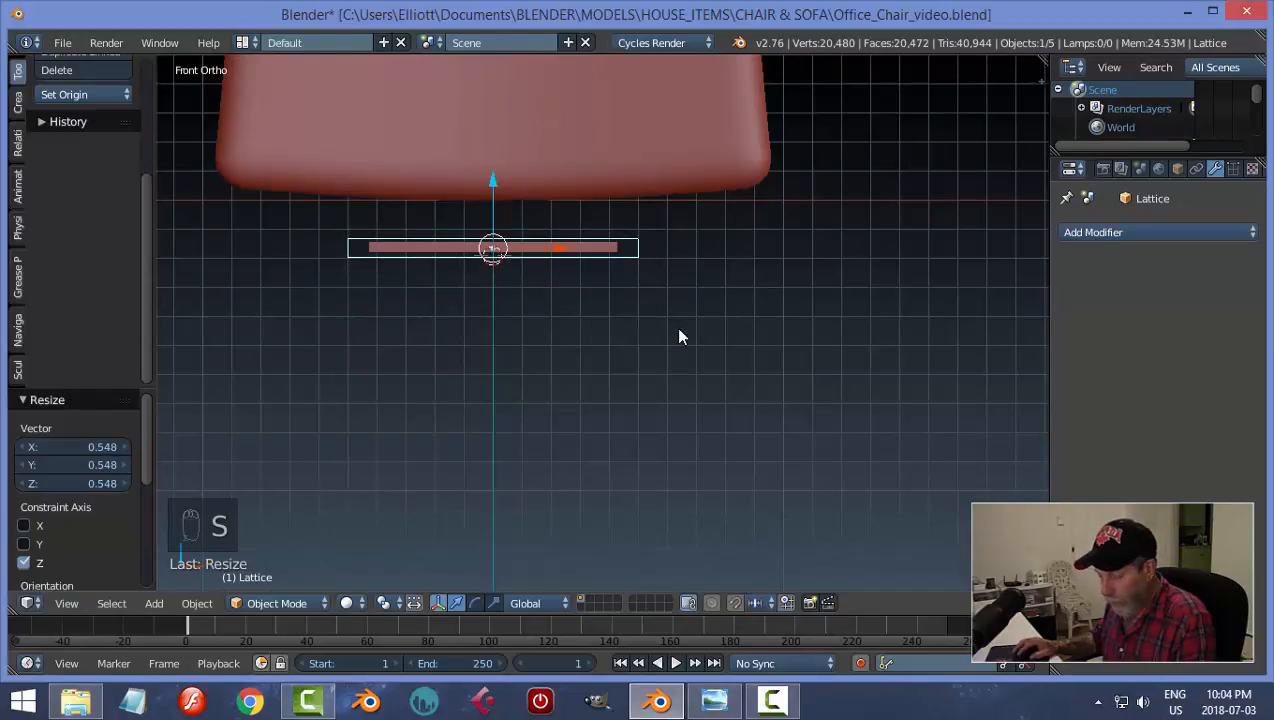
Step: Scale the lattice by about 0.887 along X and 0.877 along Y to fit closely around the plate
key("s")
key("x")
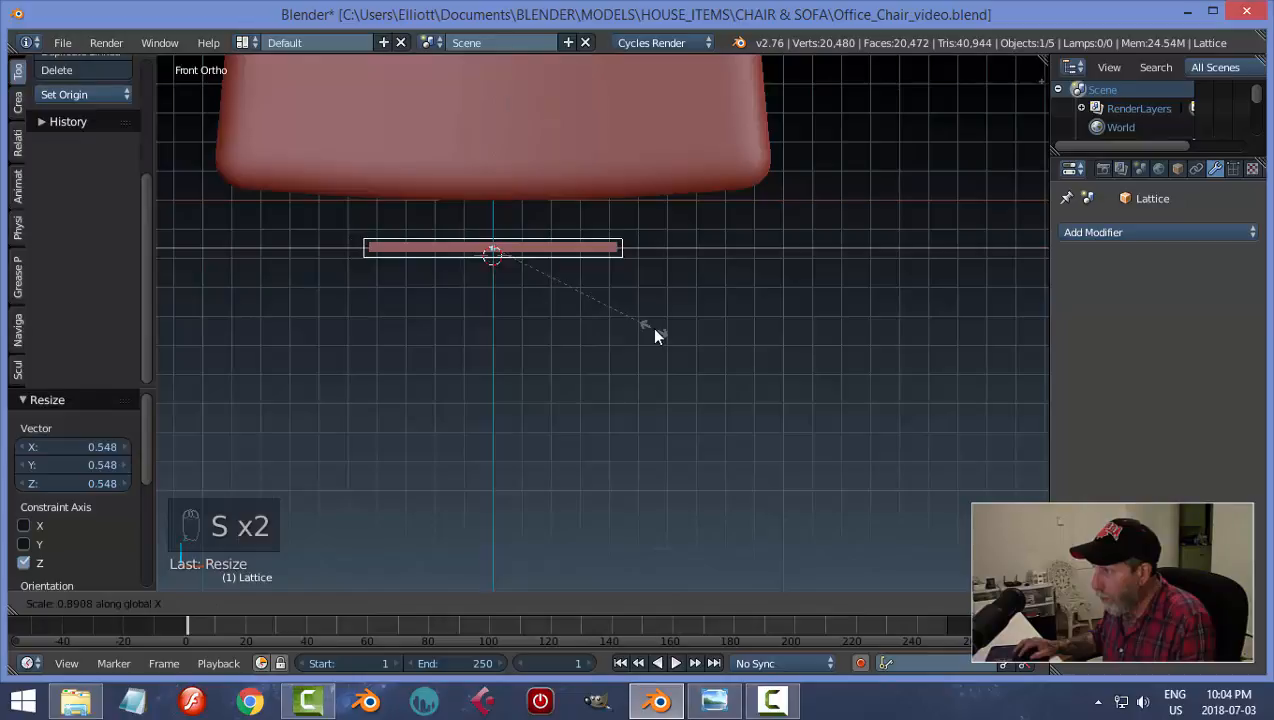
left_click(652, 330)
middle_click_drag(652, 330, 836, 370)
key("s")
key("y")
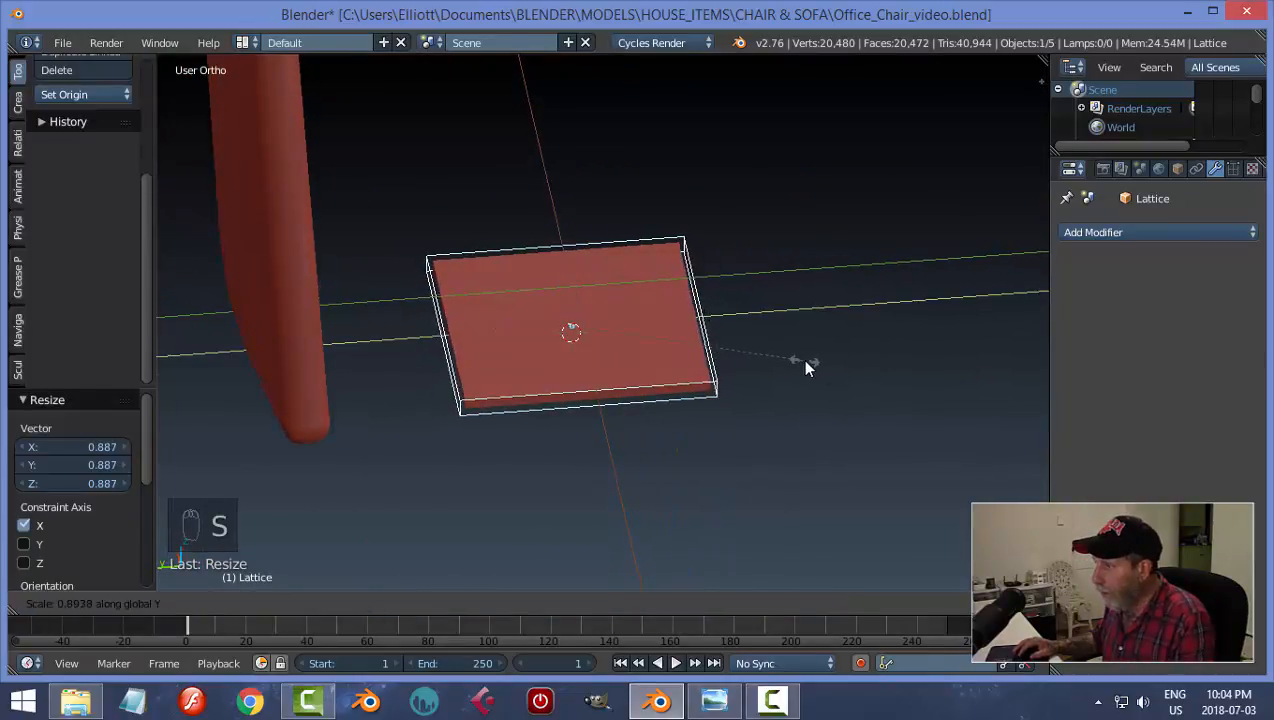
left_click(845, 380)
Step: Set the lattice's U resolution to 3
middle_click_drag(845, 387, 623, 384)
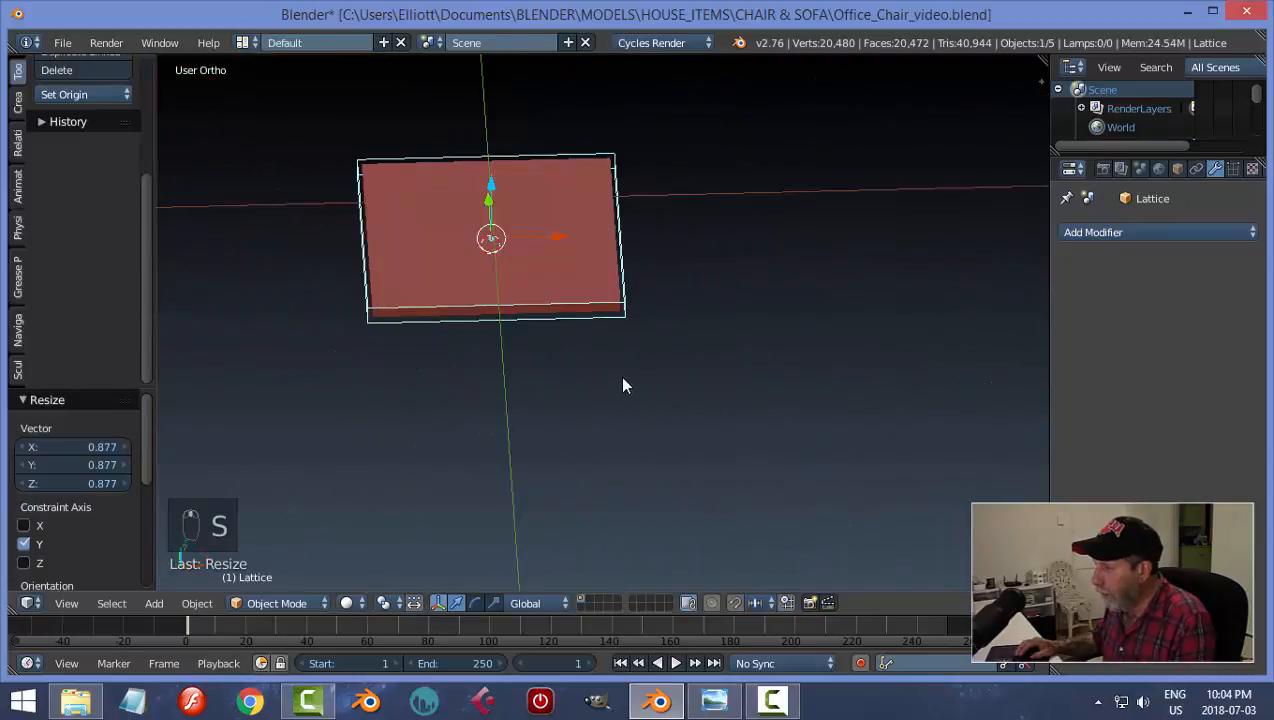
left_click(1236, 170)
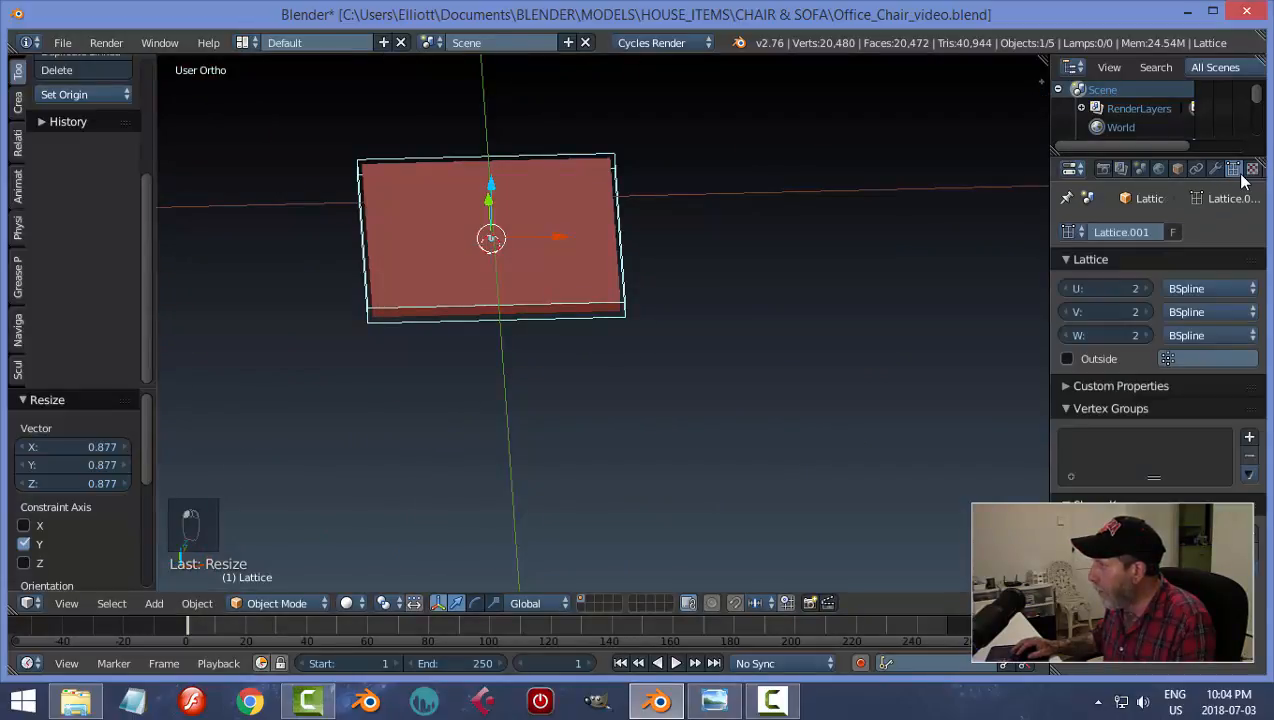
left_click(1147, 289)
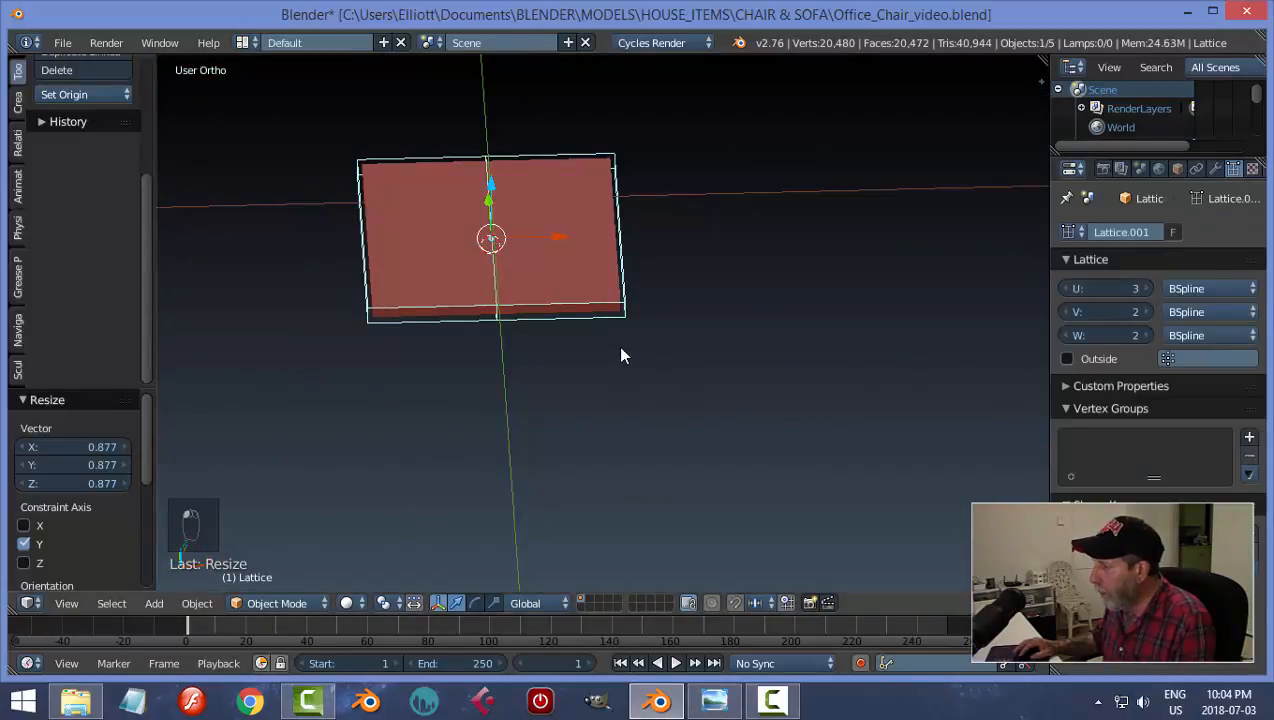
Step: Add a Lattice modifier to the plate and assign the Lattice object as its deformer
right_click(600, 267)
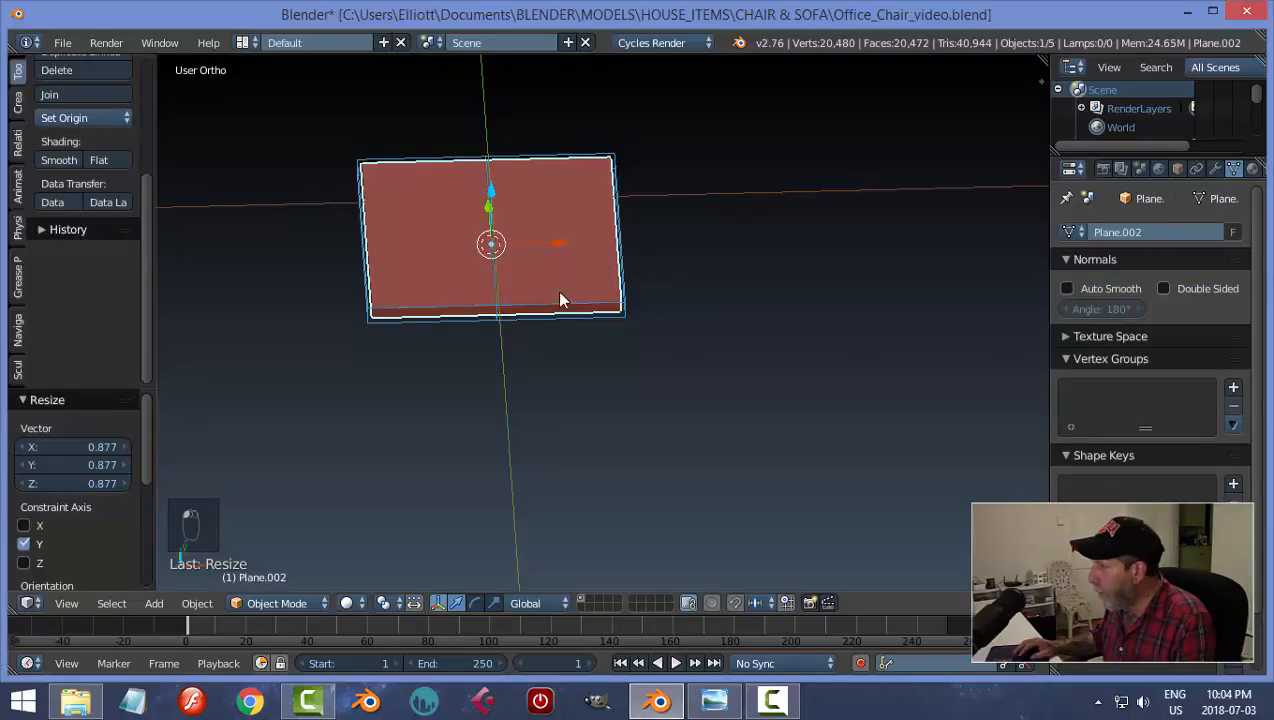
left_click(1215, 169)
left_click(1130, 236)
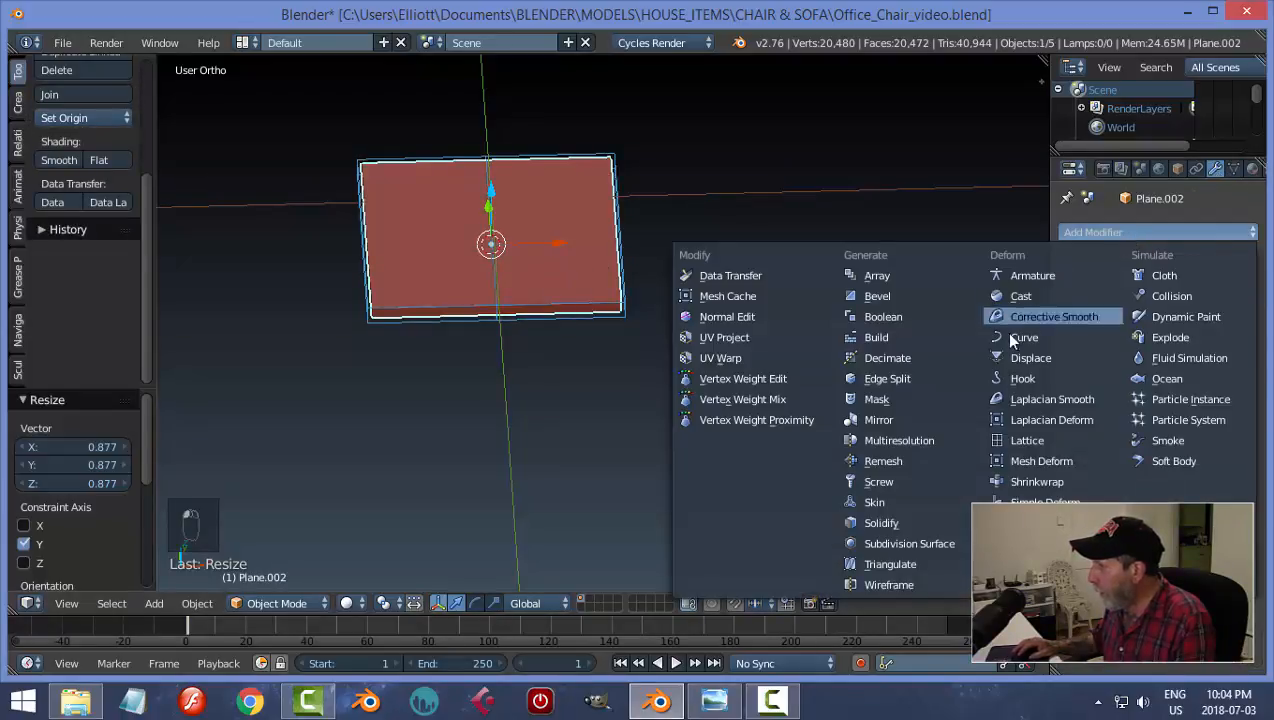
left_click(1012, 440)
left_click(1095, 341)
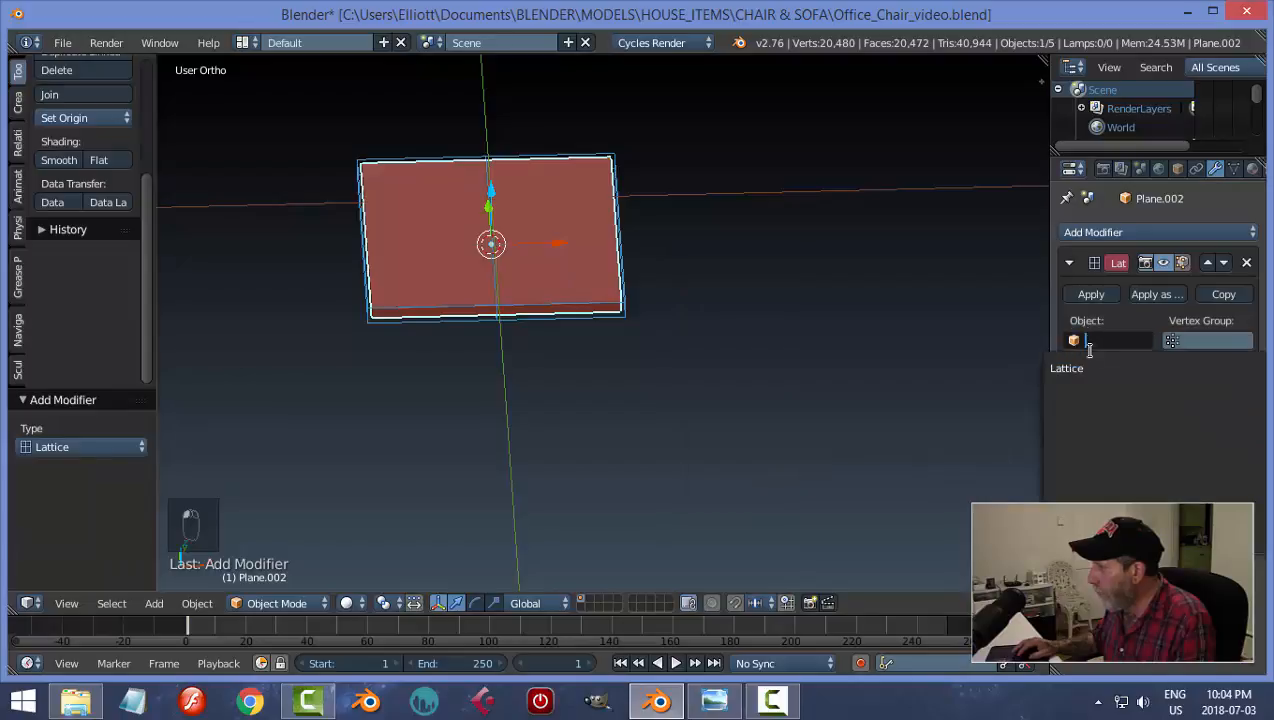
left_click(1069, 366)
Step: In the lattice's Edit Mode, select the four middle control points and lower them about 0.054 along Z to bend the plate
middle_click_drag(702, 347, 636, 311)
right_click(614, 285)
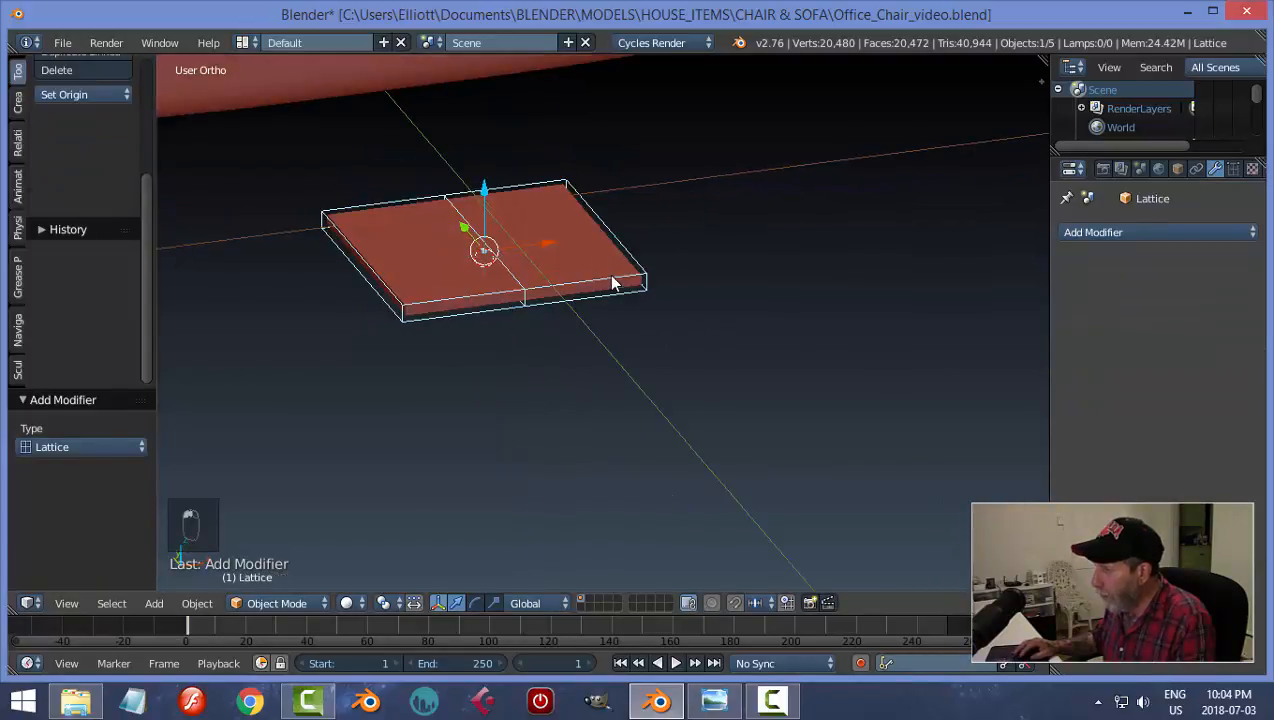
middle_click_drag(735, 329, 720, 304)
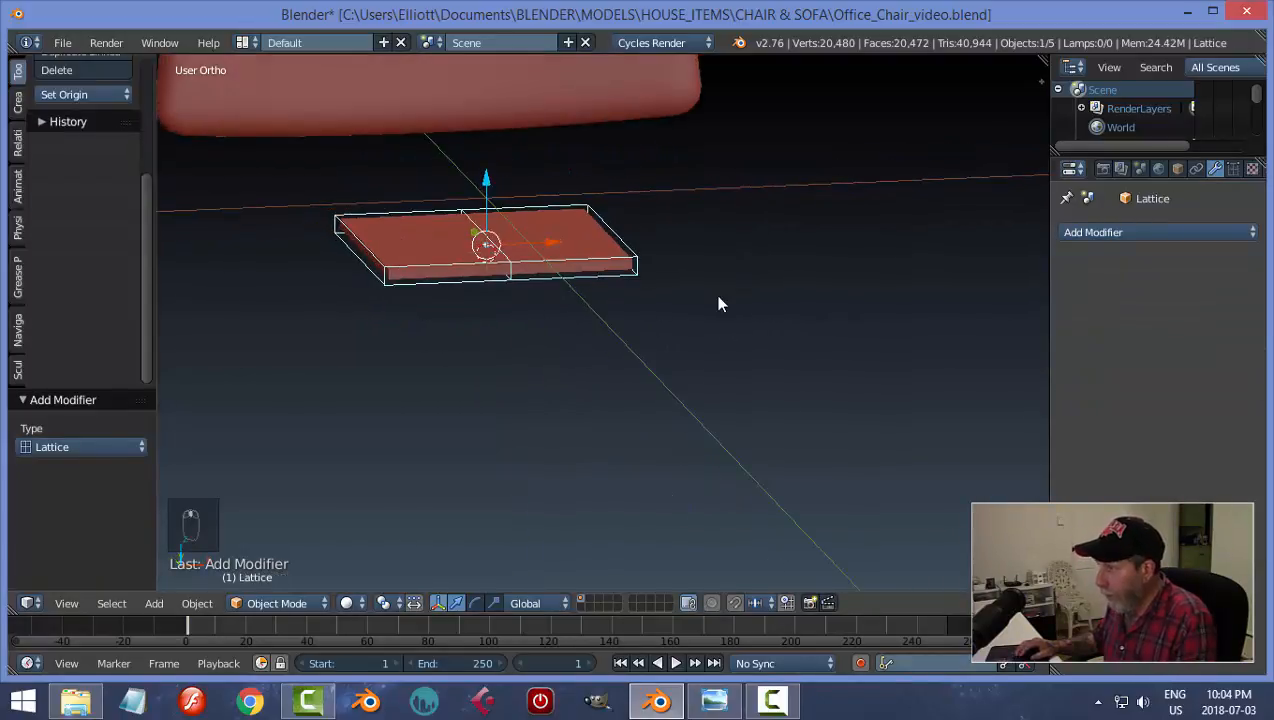
key("Tab")
scroll(592, 316, "up", 3)
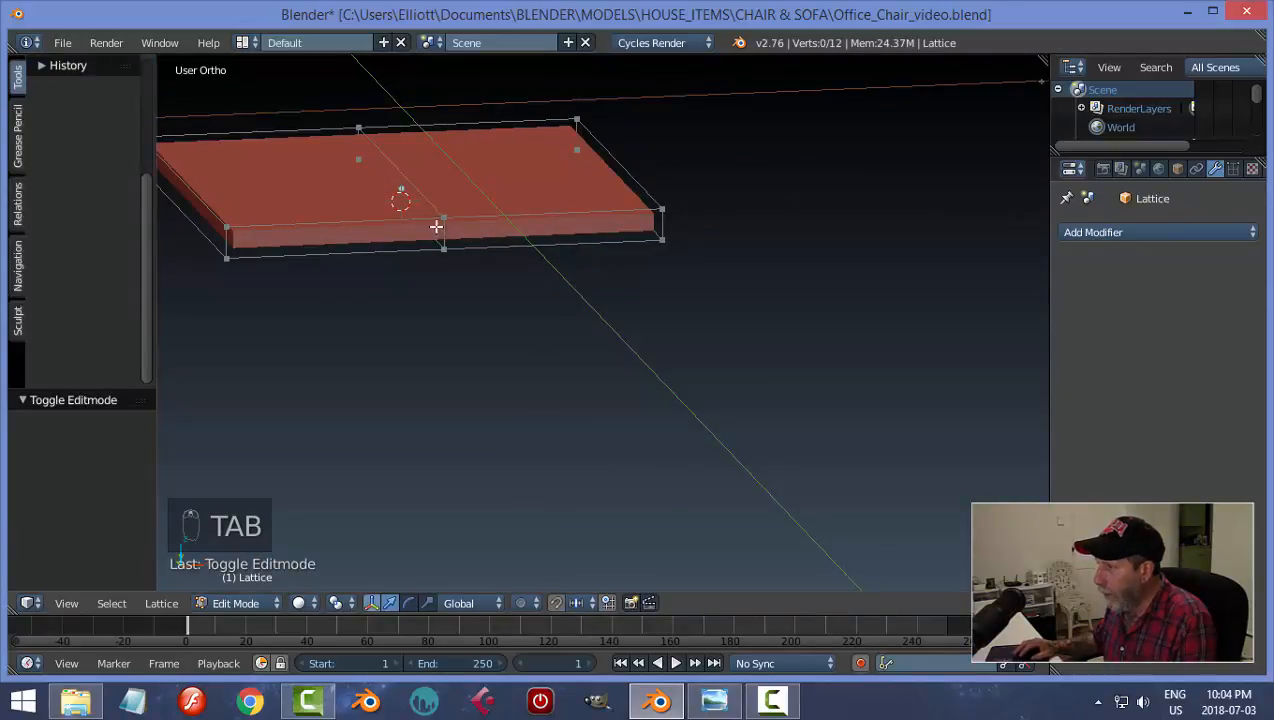
right_click(445, 253, "shift")
middle_click_drag(472, 293, 577, 304)
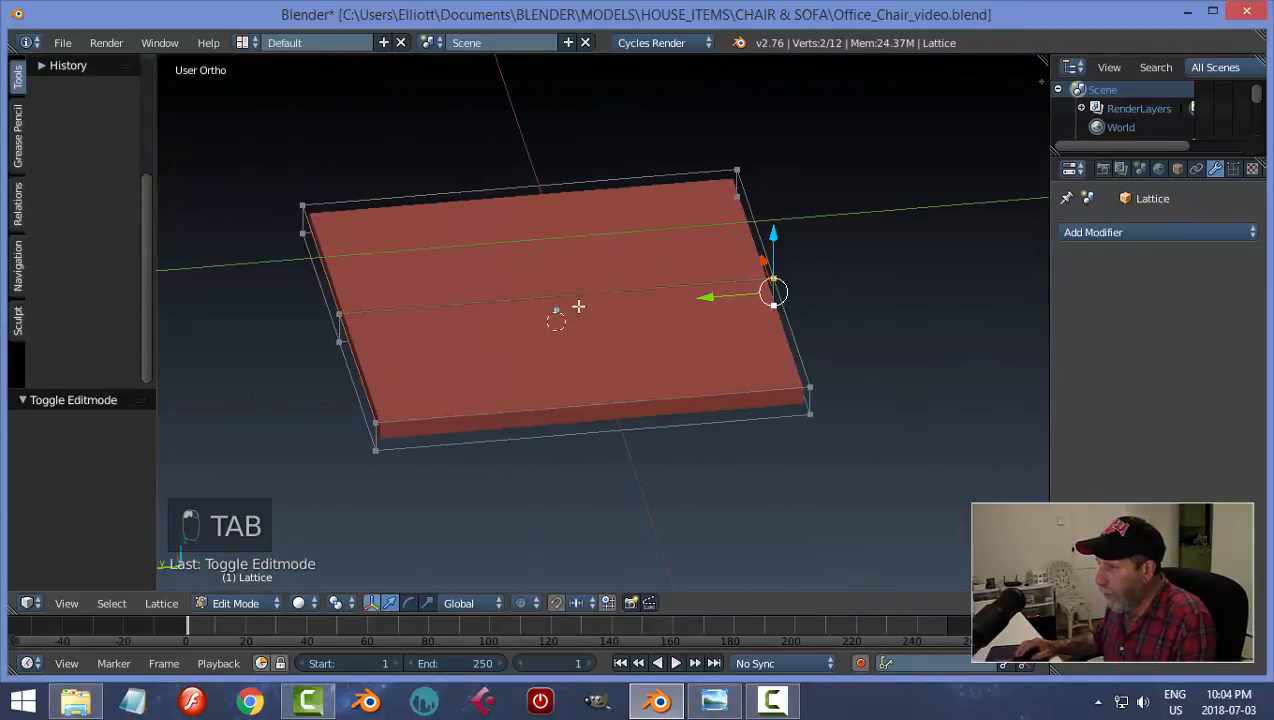
right_click(342, 316, "shift")
right_click(806, 386, "shift")
middle_click_drag(791, 370, 529, 291)
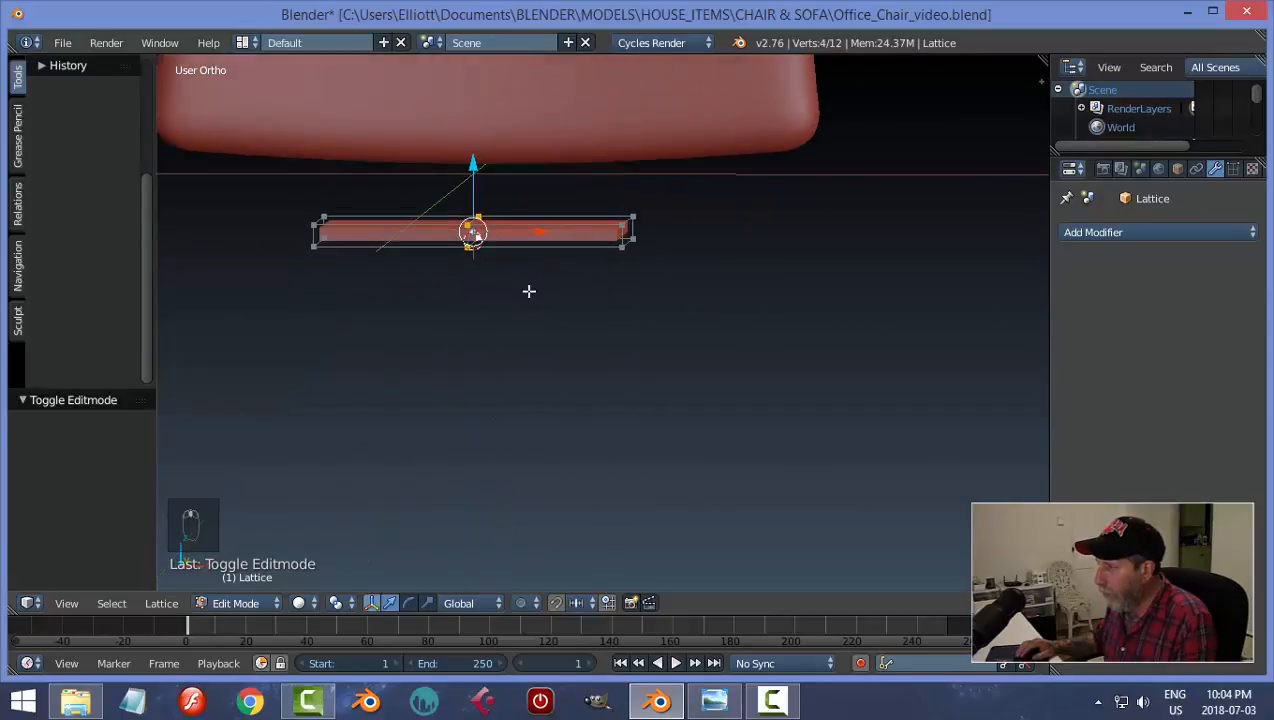
key("g")
key("z")
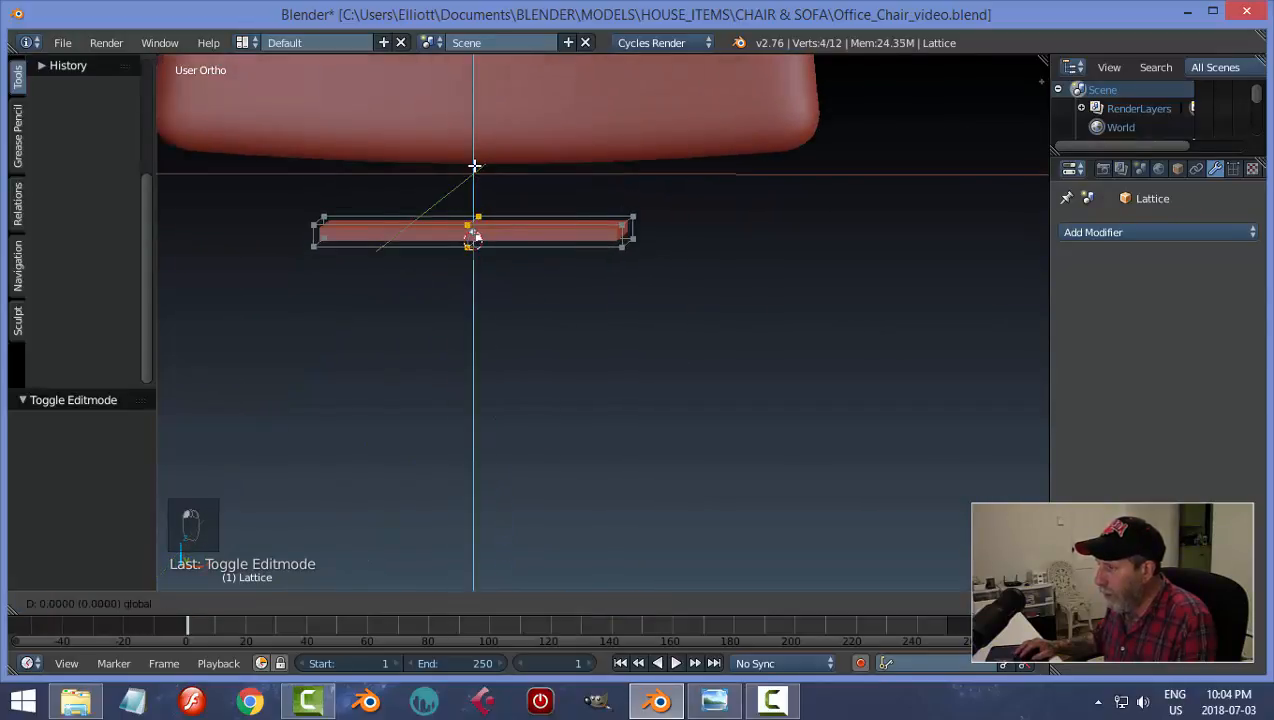
left_click(474, 184)
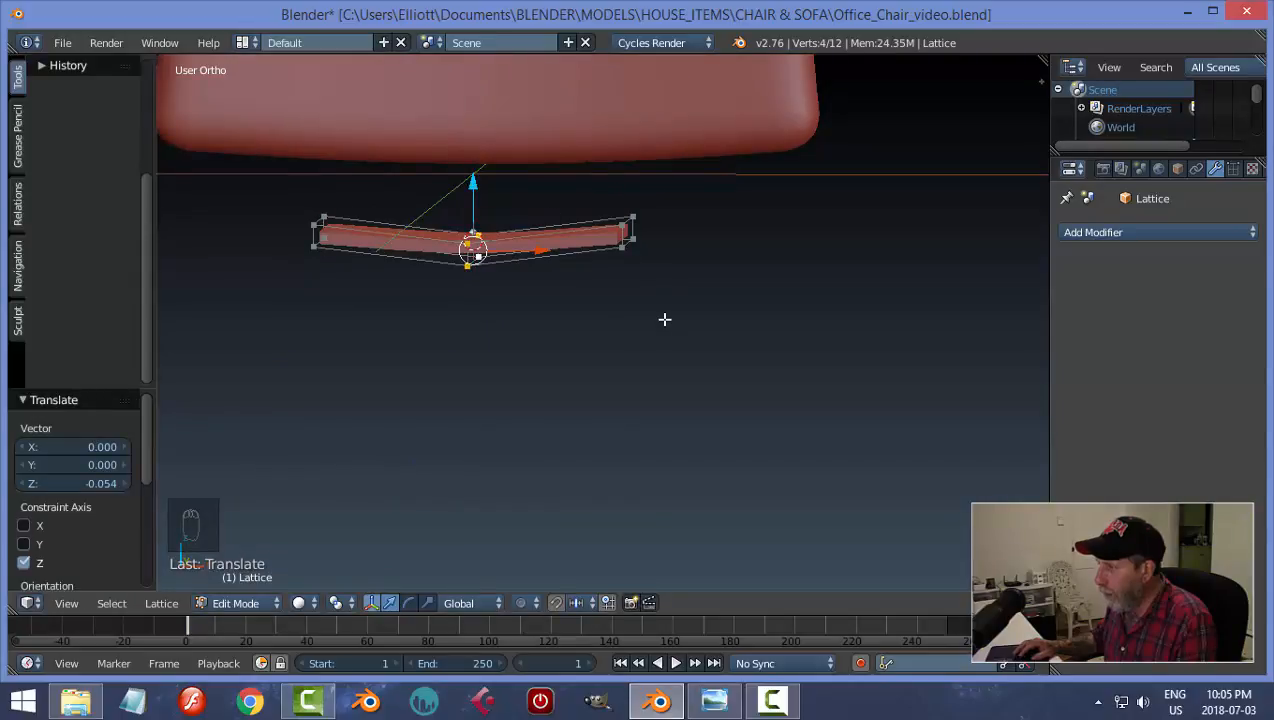
Step: Return to Object Mode, unhide the seat and post, and select only the lattice in front view
key("Tab")
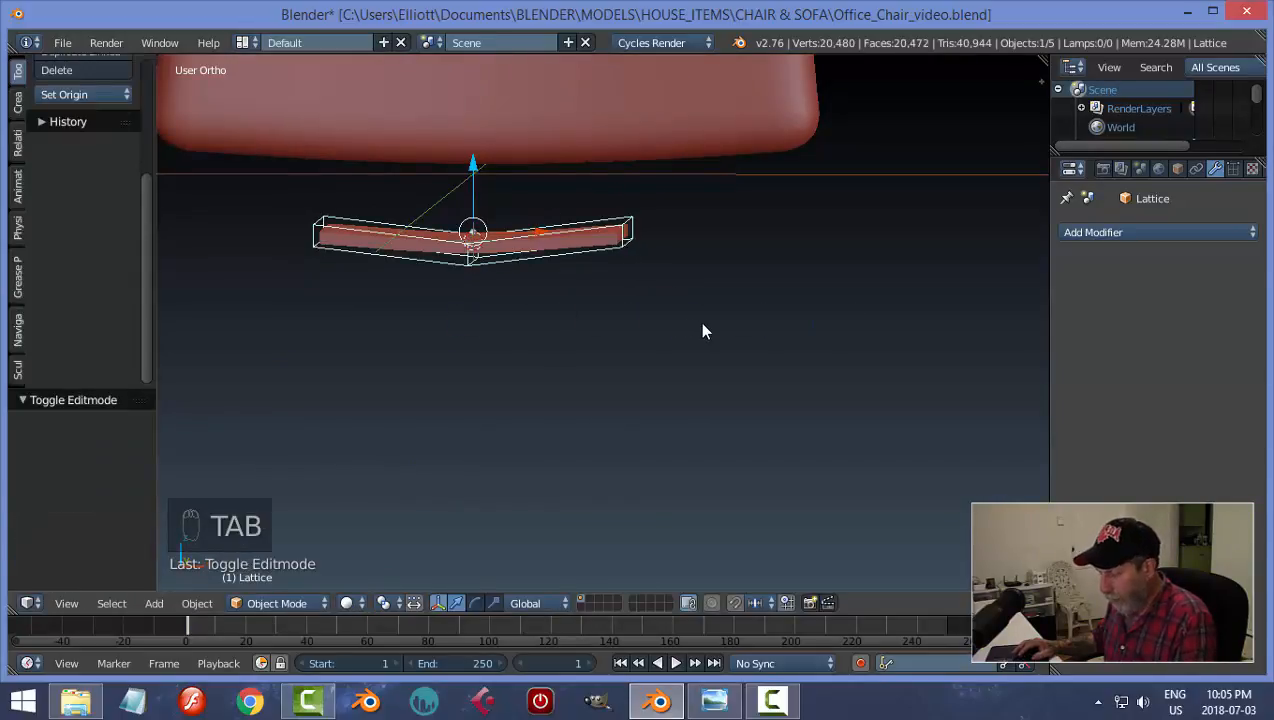
key("alt+h")
scroll(653, 353, "up", 3)
middle_click_drag(612, 307, 676, 336, "shift")
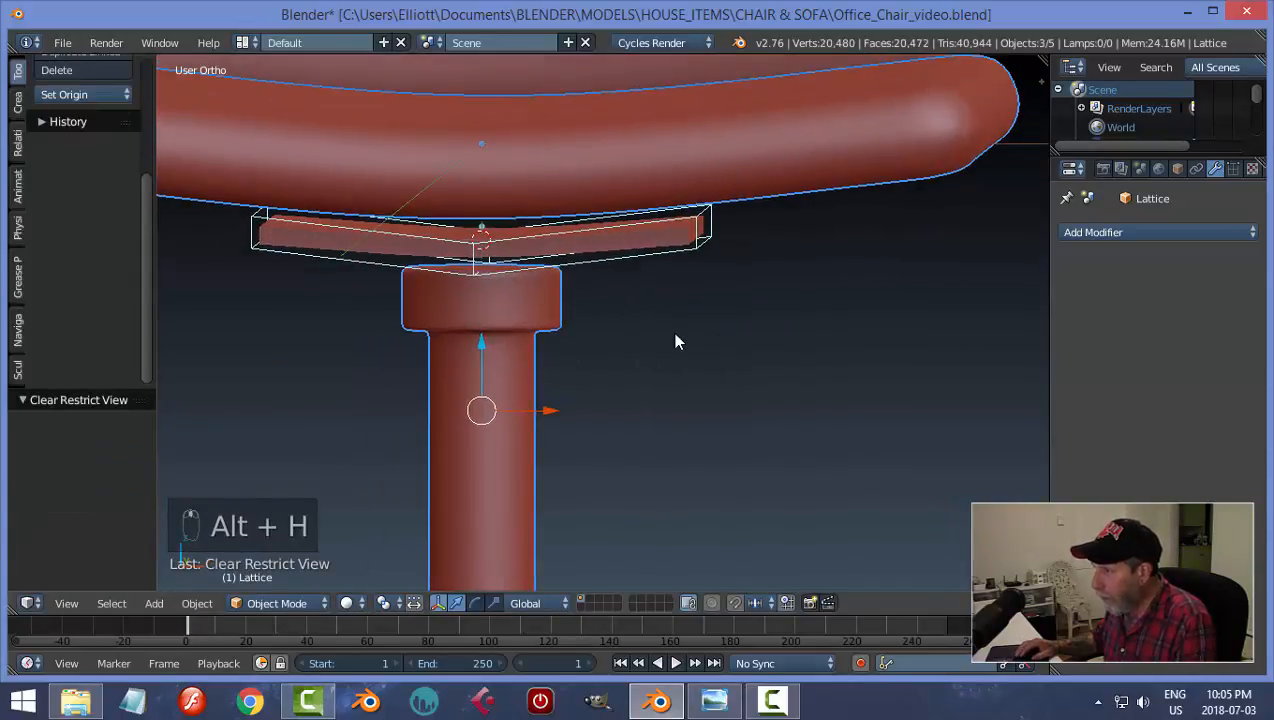
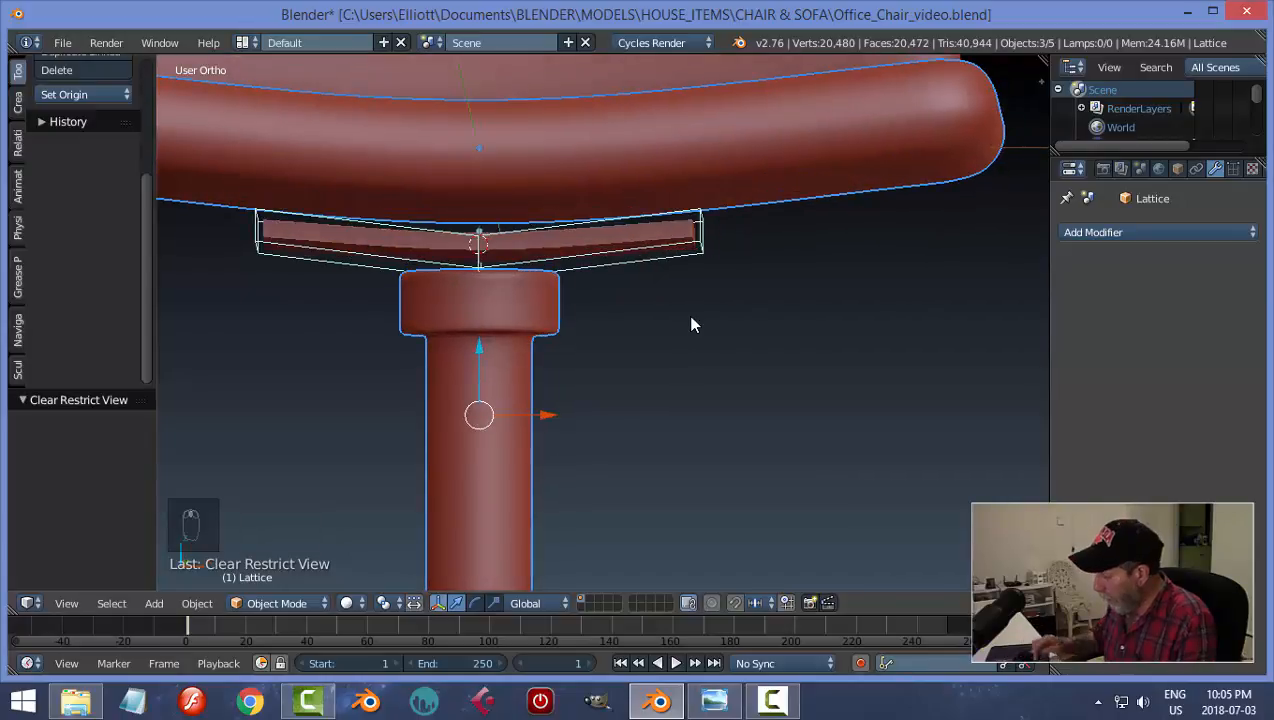
key("KP_1")
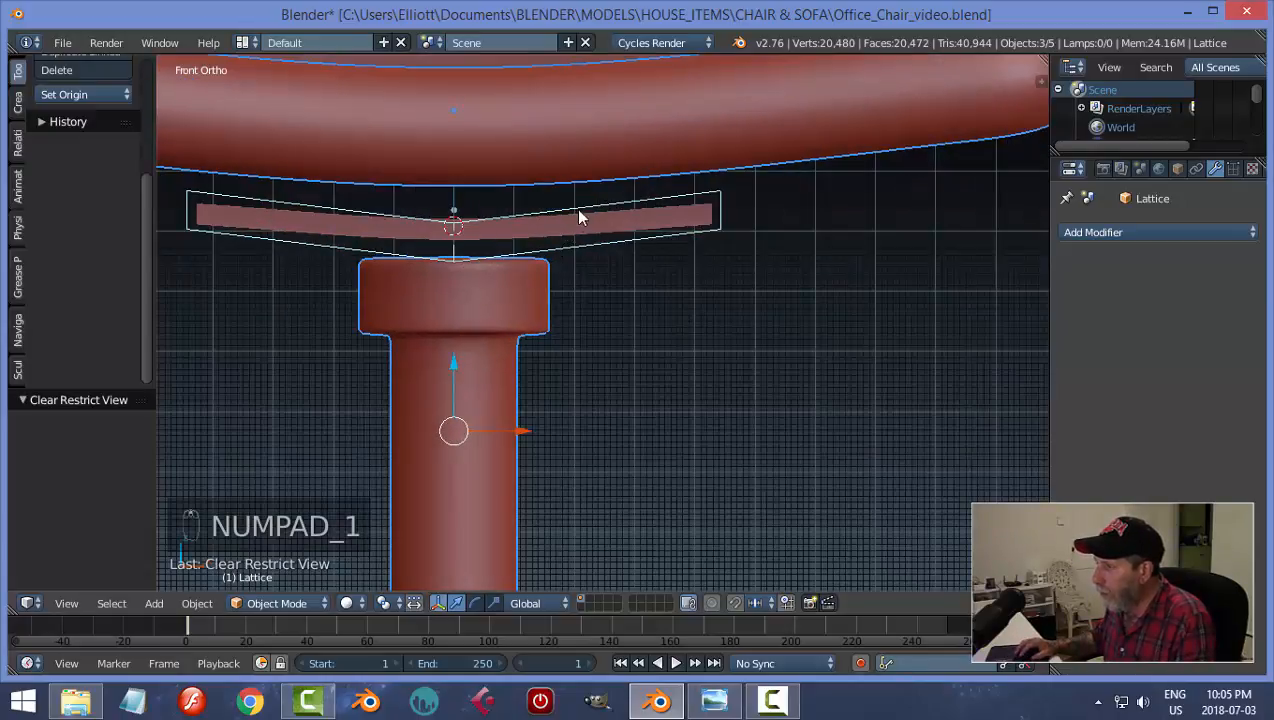
right_click(582, 212)
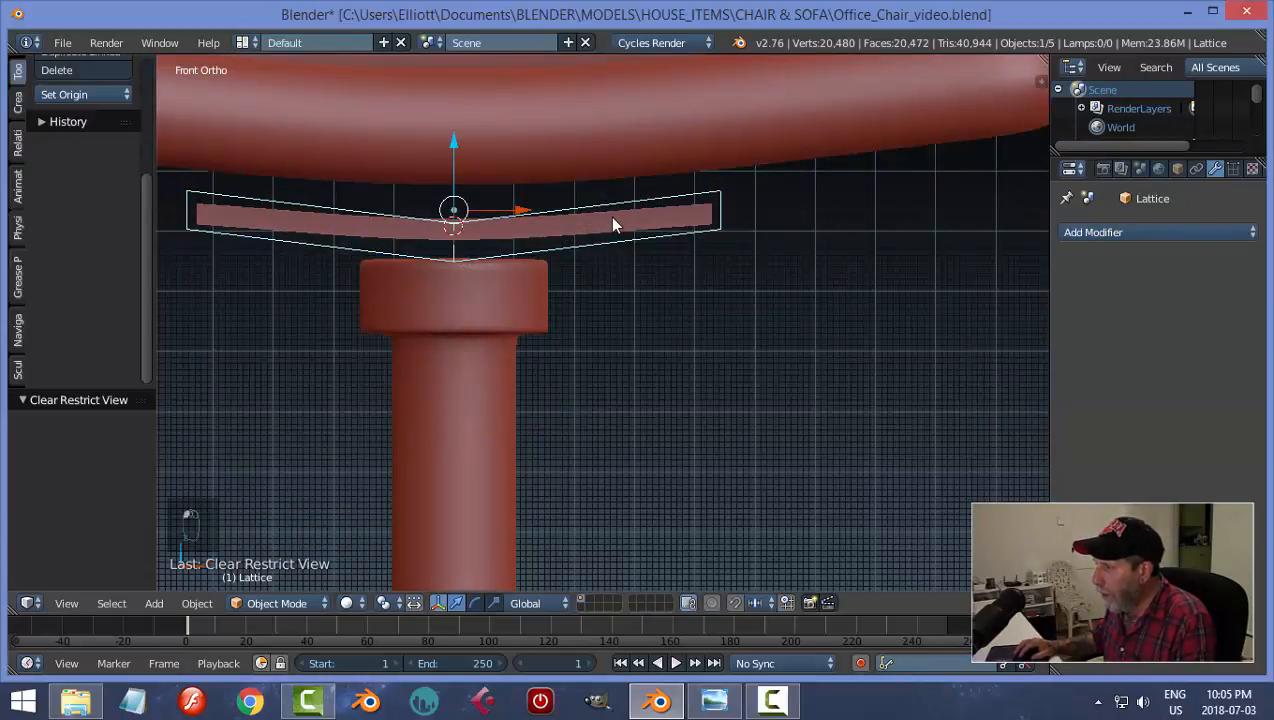
Step: Add the plate to the lattice selection and raise both about 0.058 along Z to the seat's underside
key("a")
key("a")
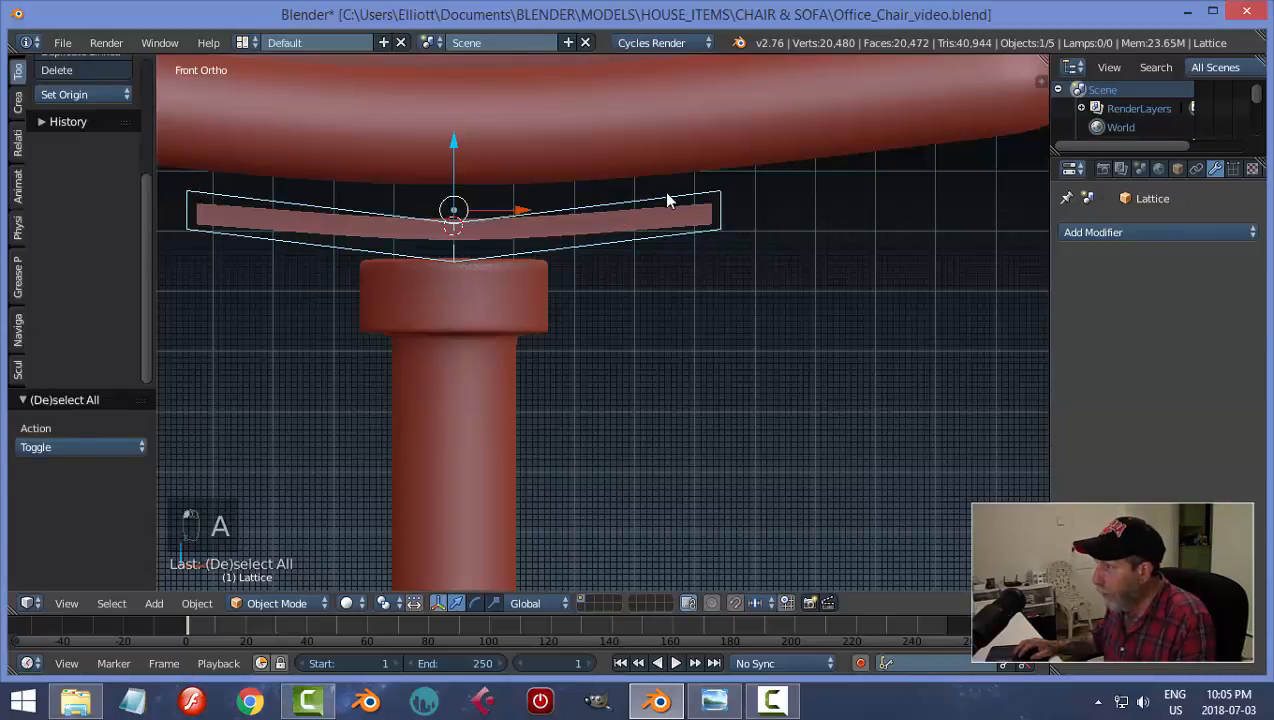
right_click(677, 222, "shift")
key("g")
key("z")
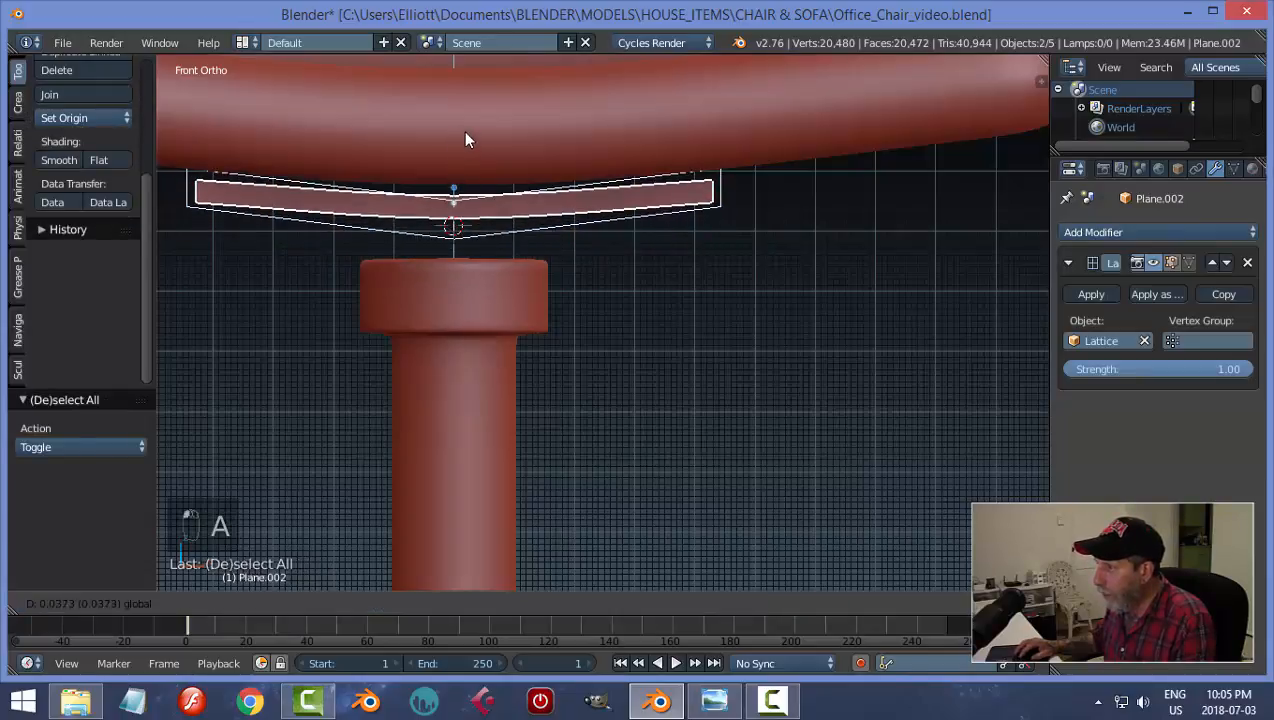
left_click(464, 123)
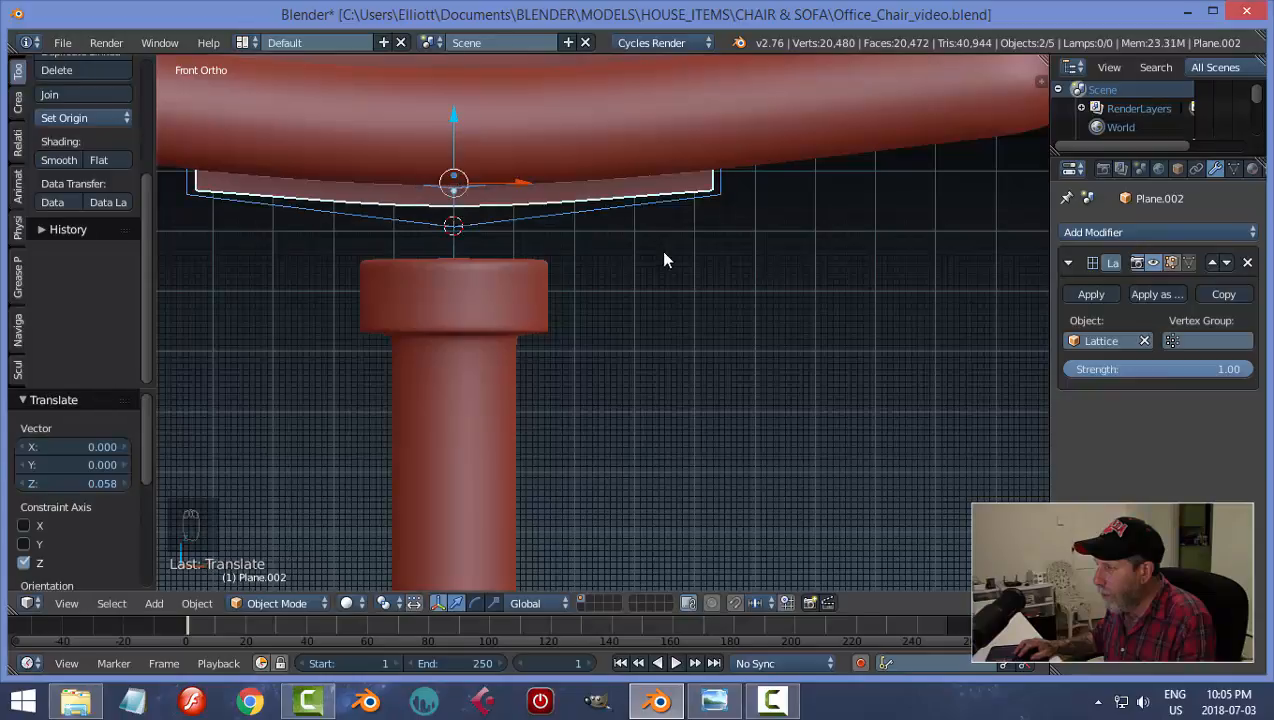
Step: Apply the plate's Lattice modifier and delete the lattice object
mouse_move(660, 250)
middle_mouse_down()
mouse_move(665, 216)
mouse_move(670, 263)
middle_mouse_up()
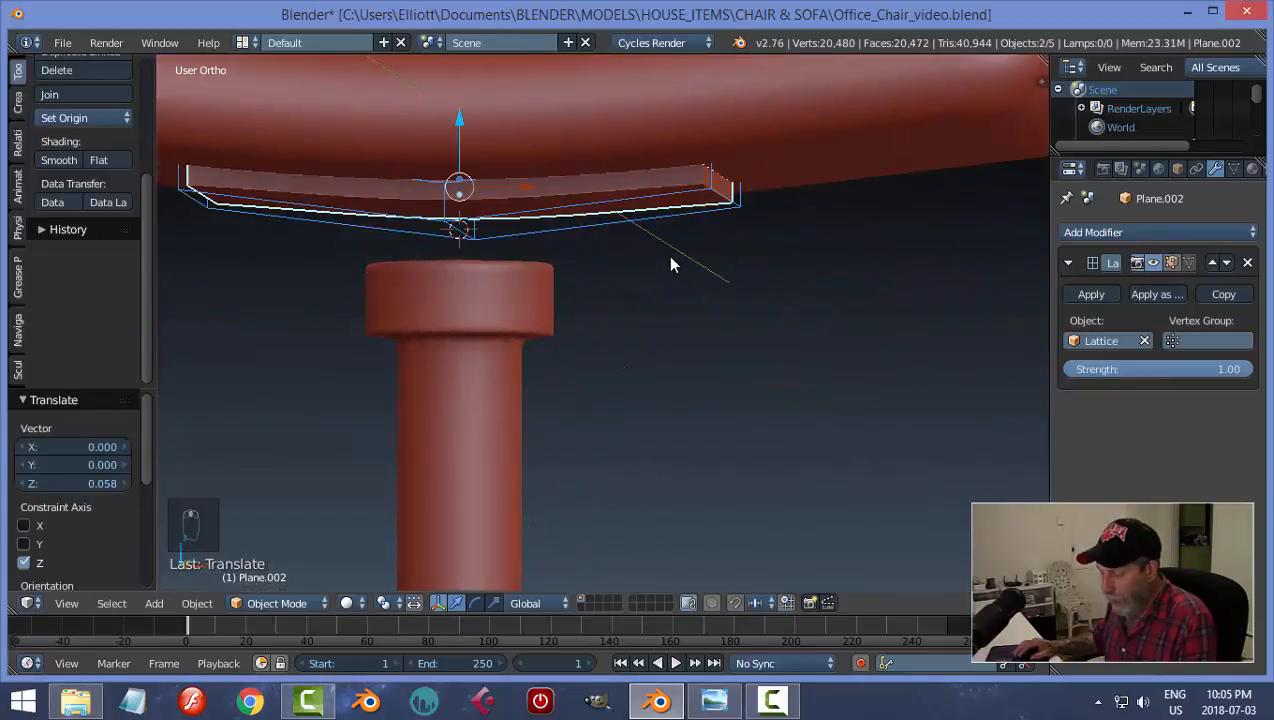
right_click(658, 183)
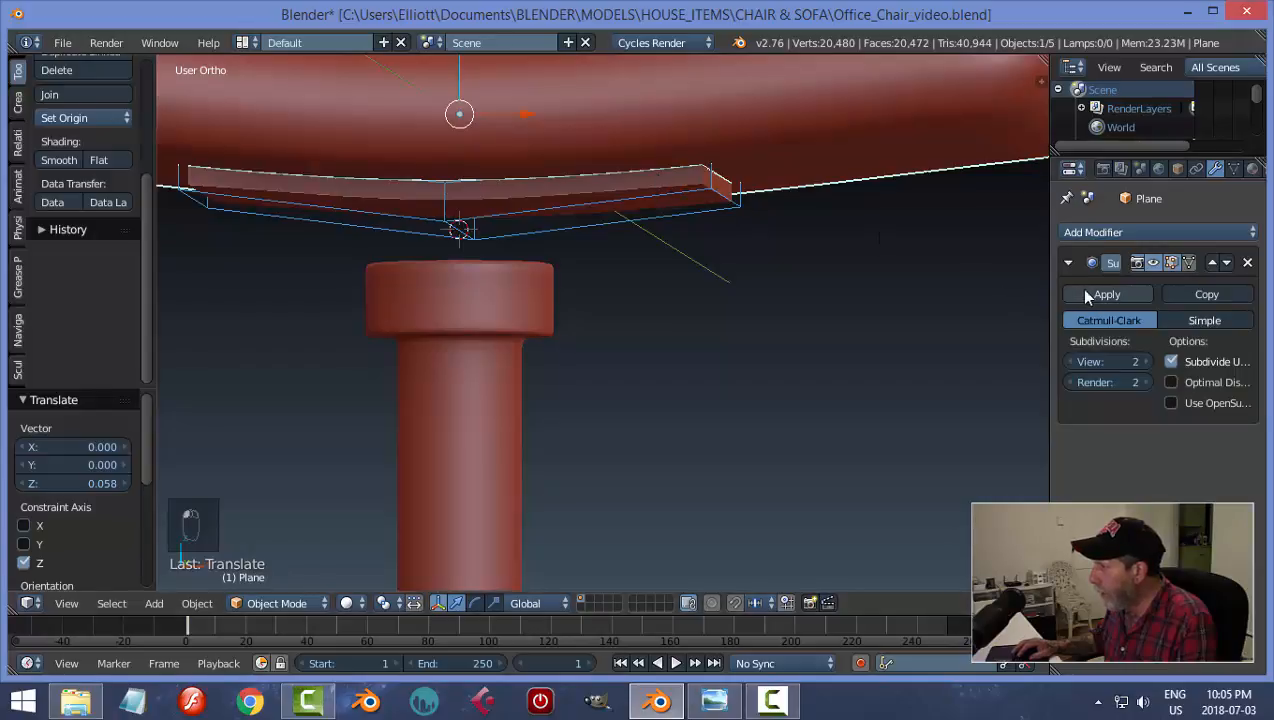
right_click(690, 186)
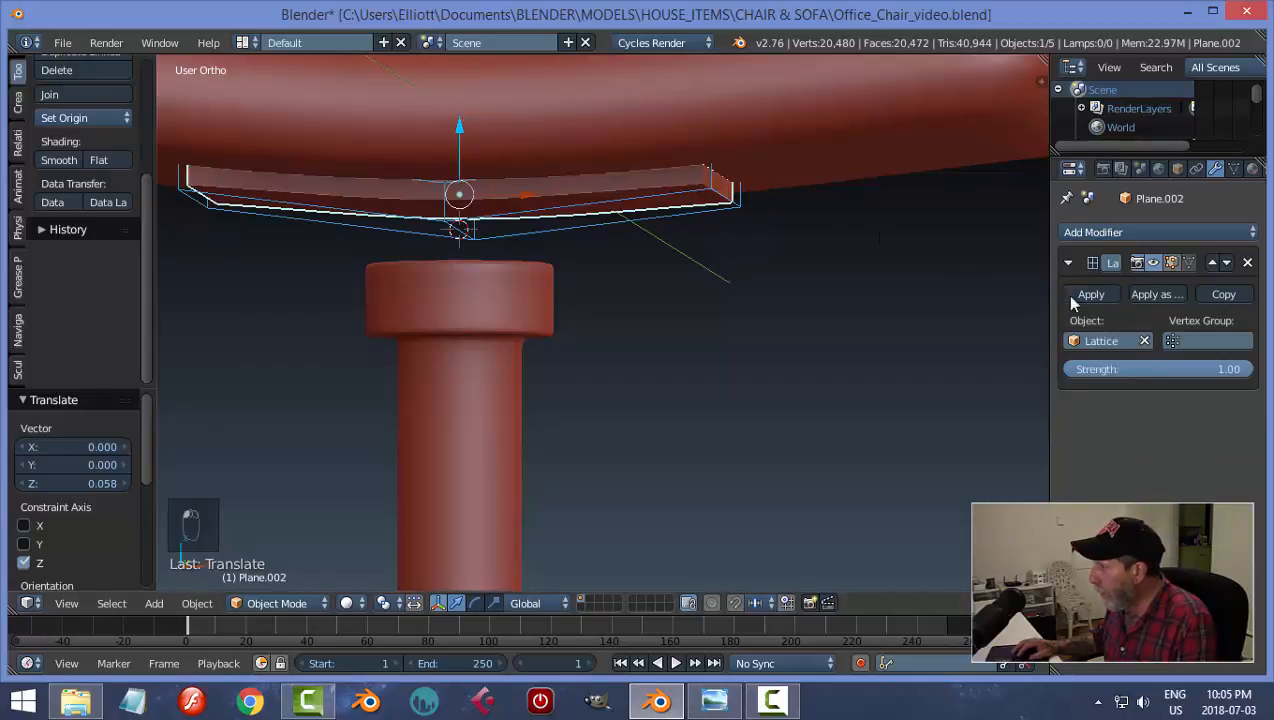
left_click(1085, 295)
right_click(725, 195)
key("x")
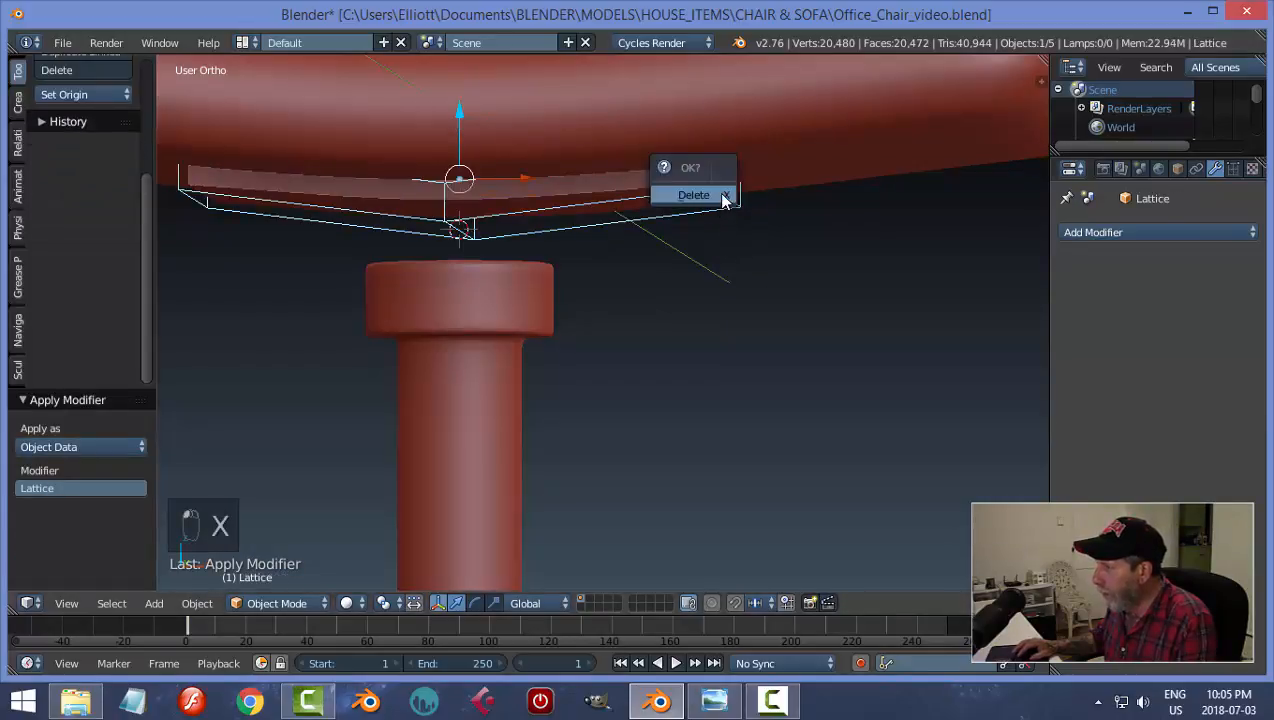
left_click(688, 193)
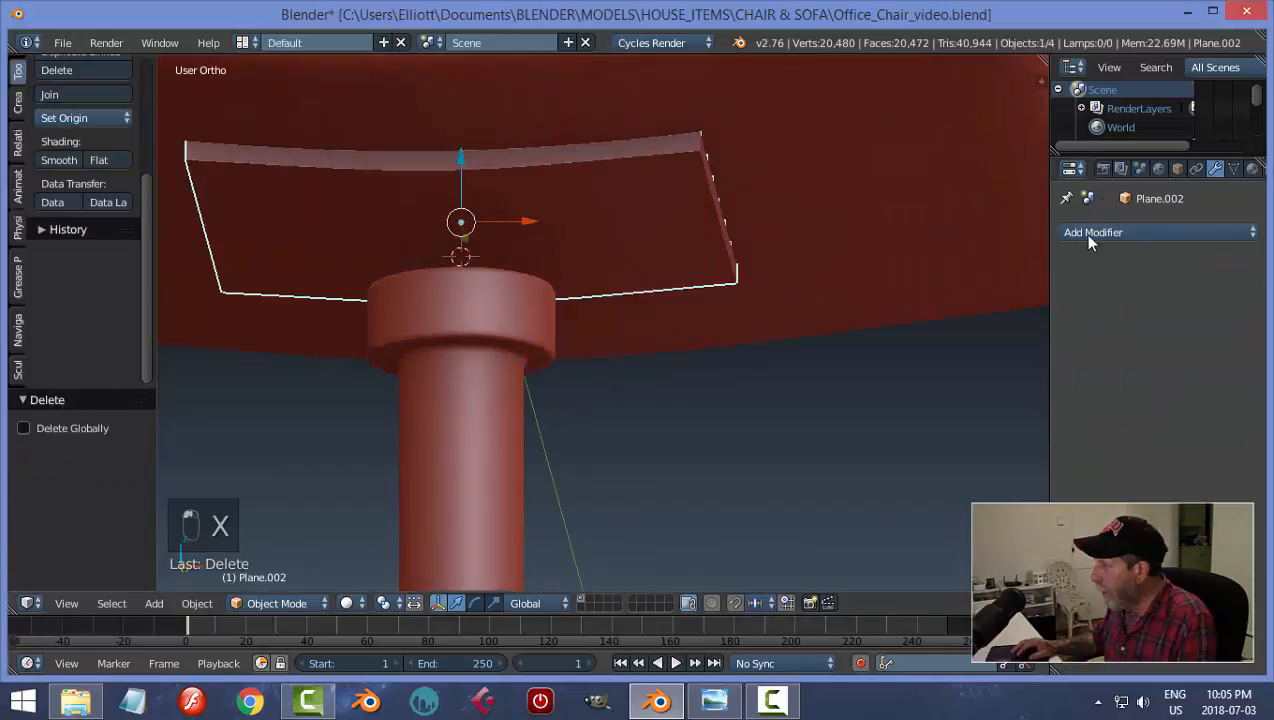
Step: Add a Bevel modifier to the plate with 2 segments and width 0.01, and shade it smooth
left_click(1090, 232)
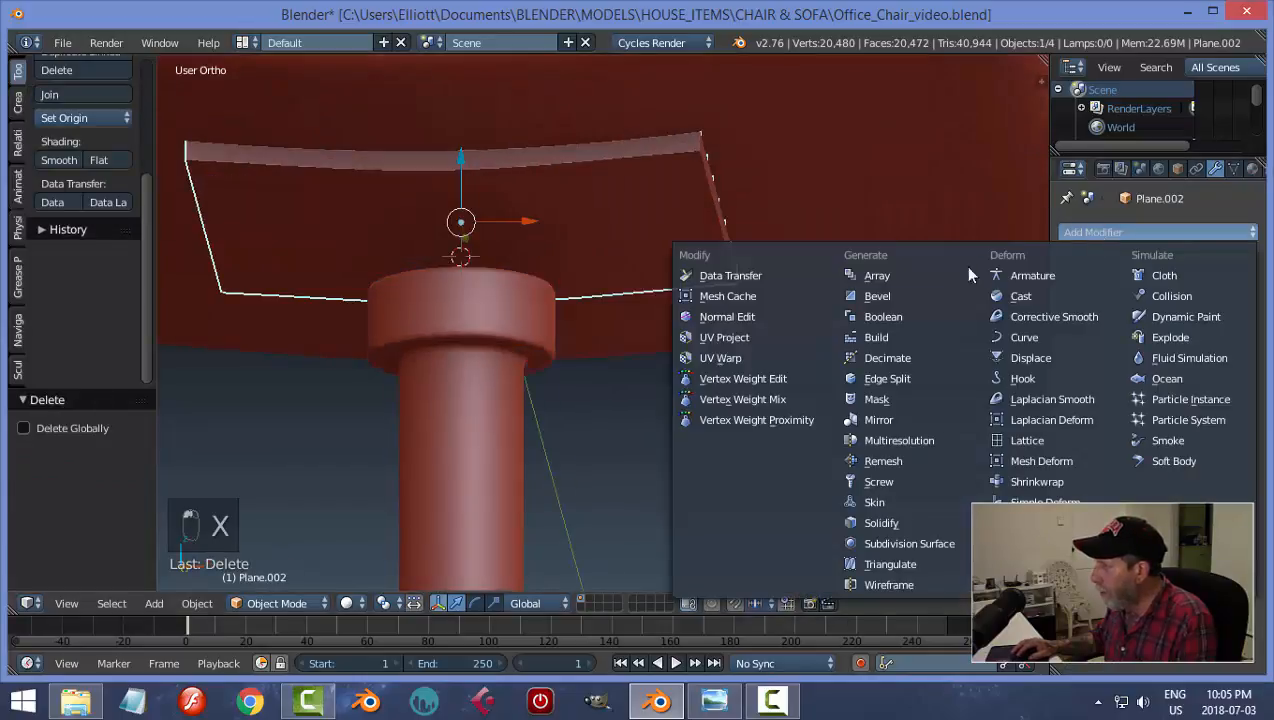
left_click(890, 298)
left_click(1145, 343)
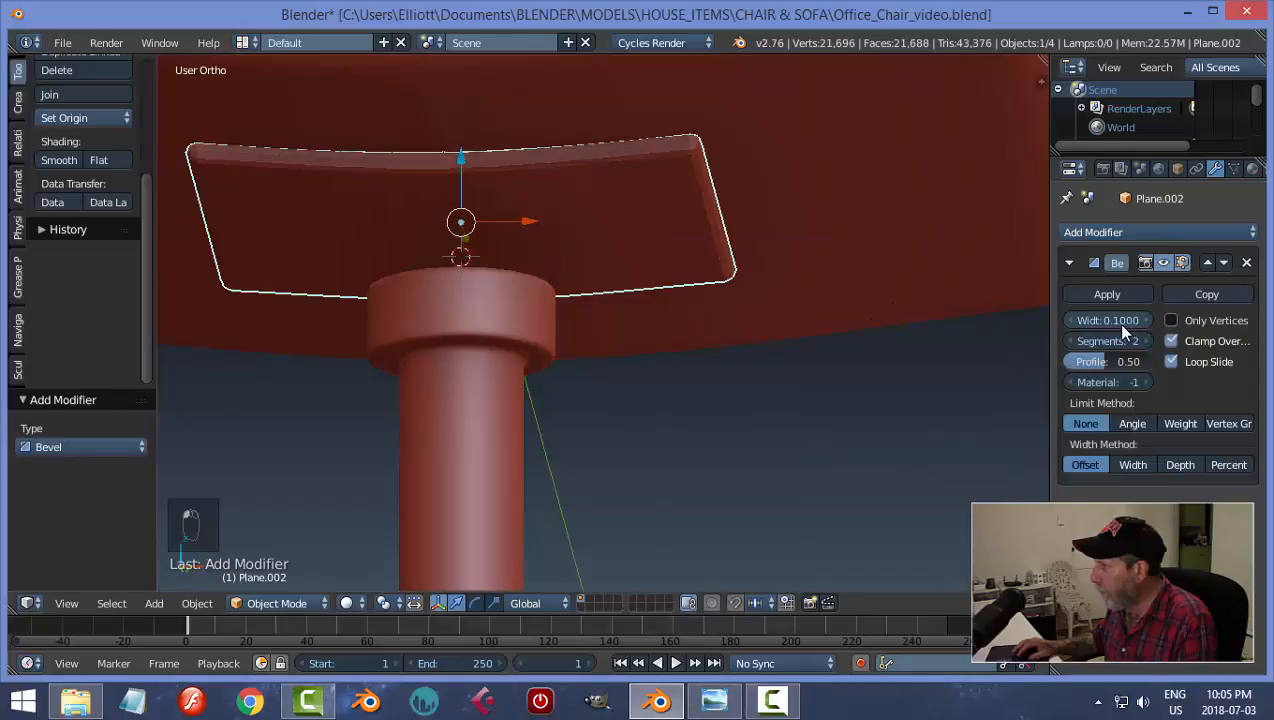
left_click_drag(1116, 318, 1090, 318)
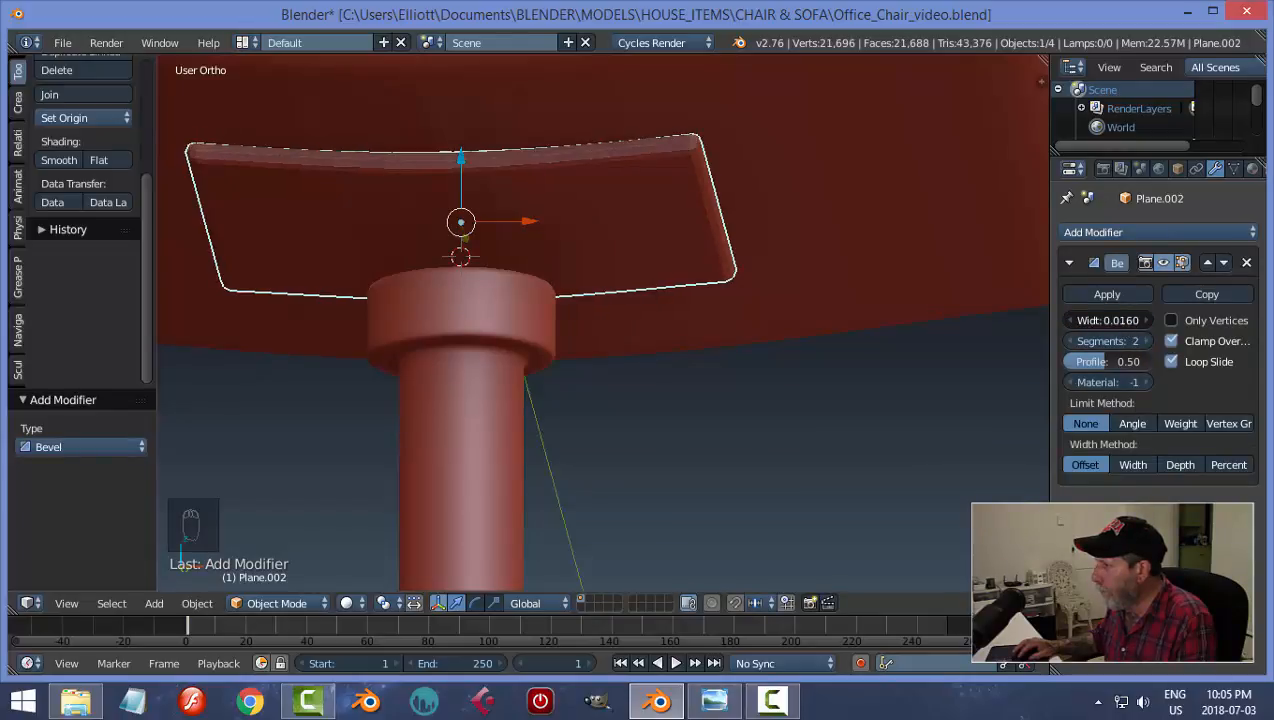
left_click_drag(1090, 320, 1086, 320)
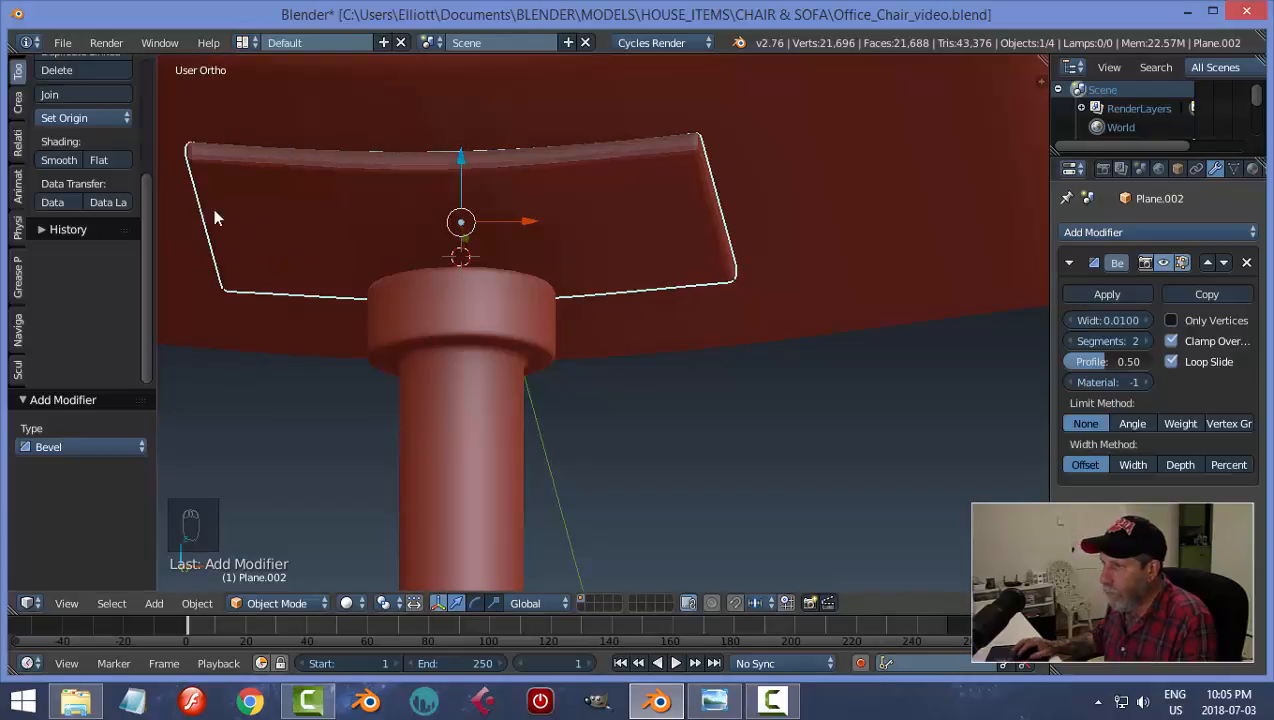
left_click(55, 163)
key("a")
Step: Nudge the plate slightly along Z against the seat and save over Office_Chair_video.blend
mouse_move(676, 332)
middle_mouse_down()
mouse_move(632, 229)
mouse_move(628, 314)
mouse_move(589, 191)
mouse_move(441, 228)
mouse_move(555, 265)
mouse_move(677, 261)
mouse_move(665, 208)
mouse_move(634, 276)
mouse_move(614, 260)
middle_mouse_up()
right_click(630, 254)
left_click(510, 185)
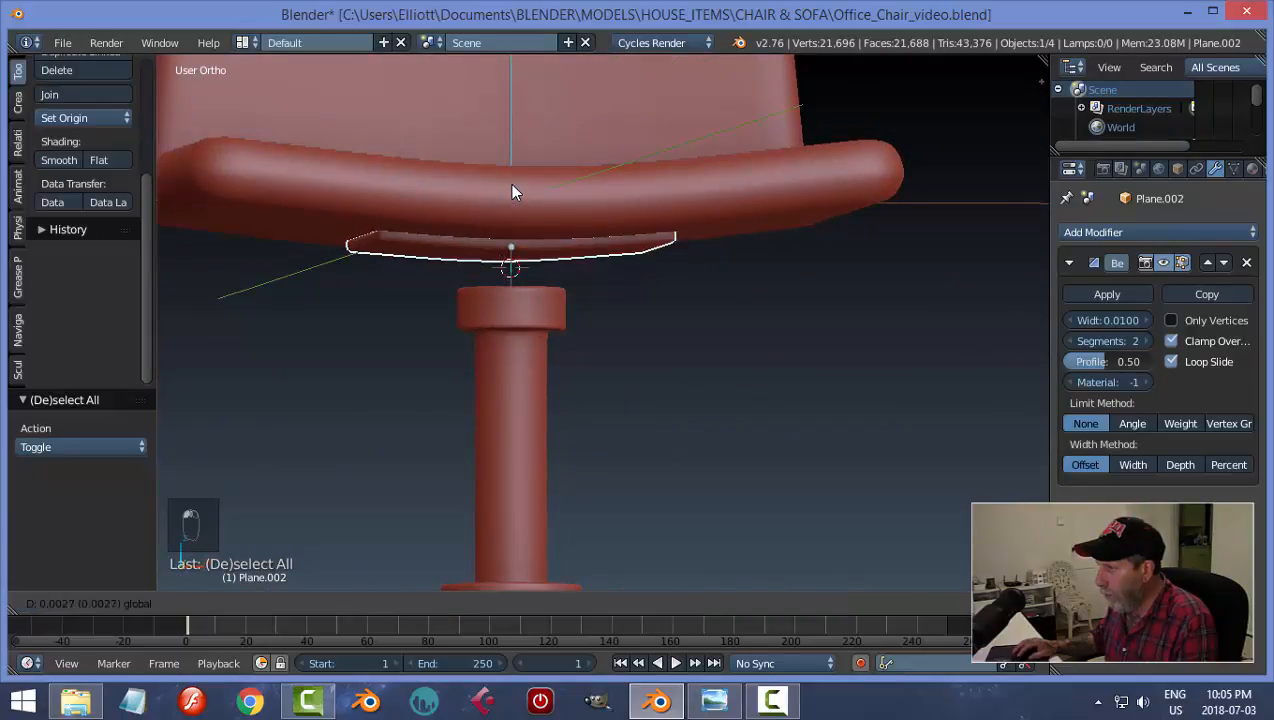
key("a")
key("ctrl+s")
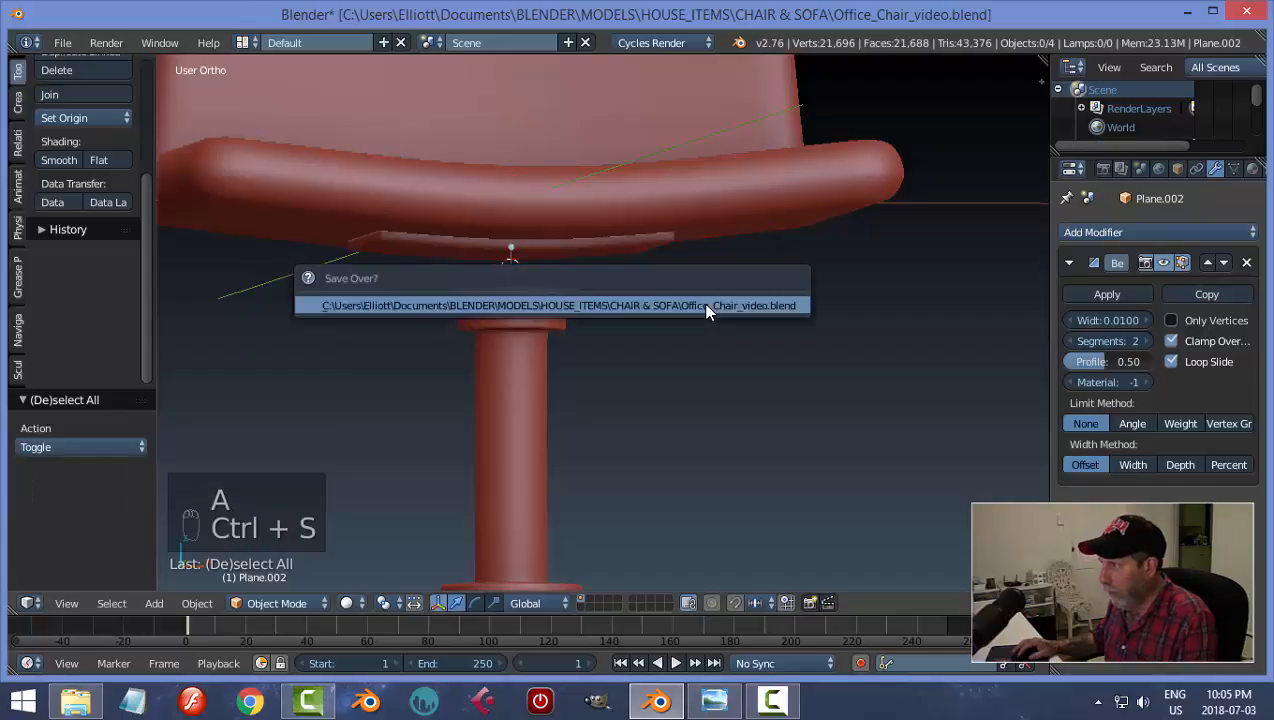
left_click(705, 307)
Step: Snap the 3D cursor to the plate and add a cube there
middle_click_drag(705, 307, 645, 316)
right_click(687, 295)
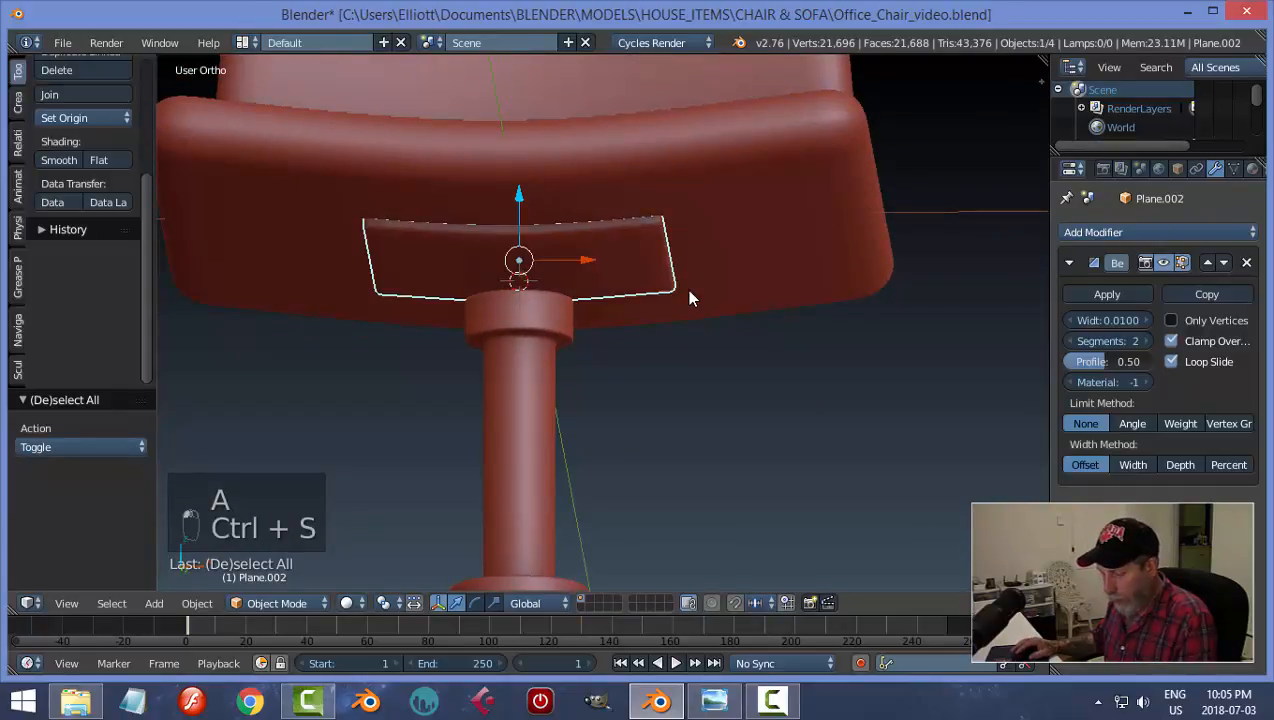
key("shift+s")
left_click(686, 289)
key("shift+a")
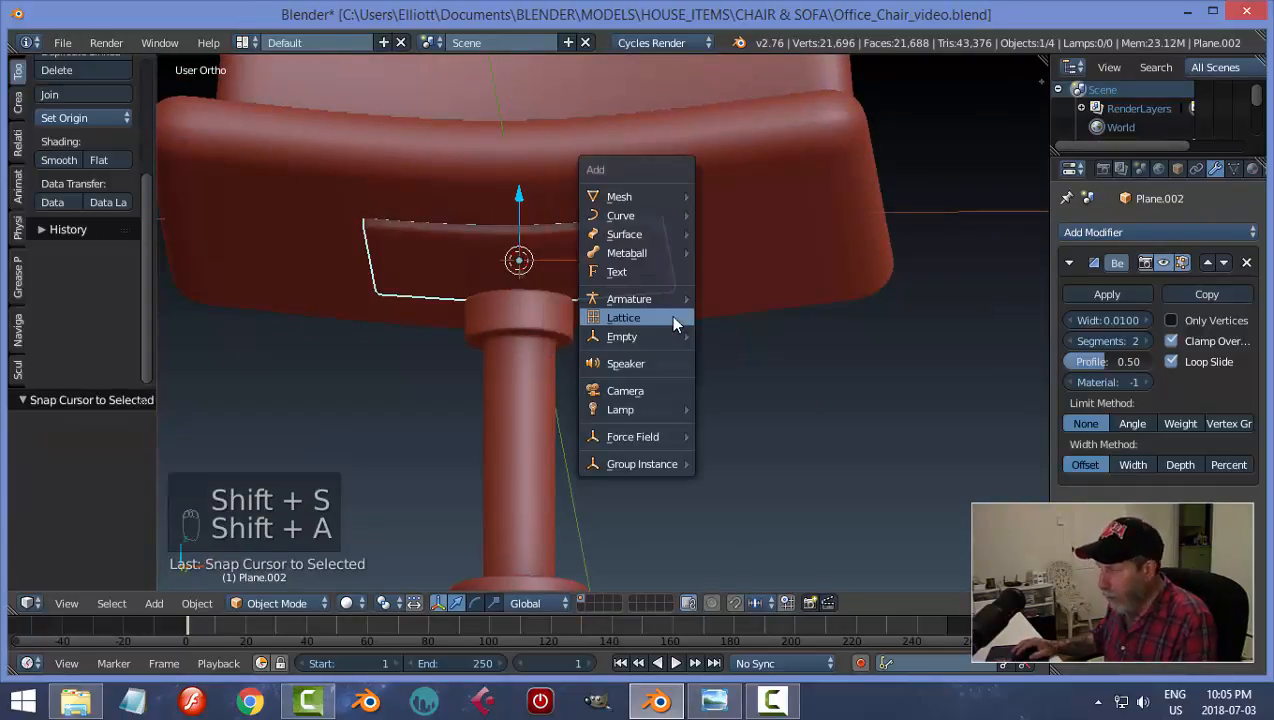
mouse_move(644, 196)
left_click(736, 215)
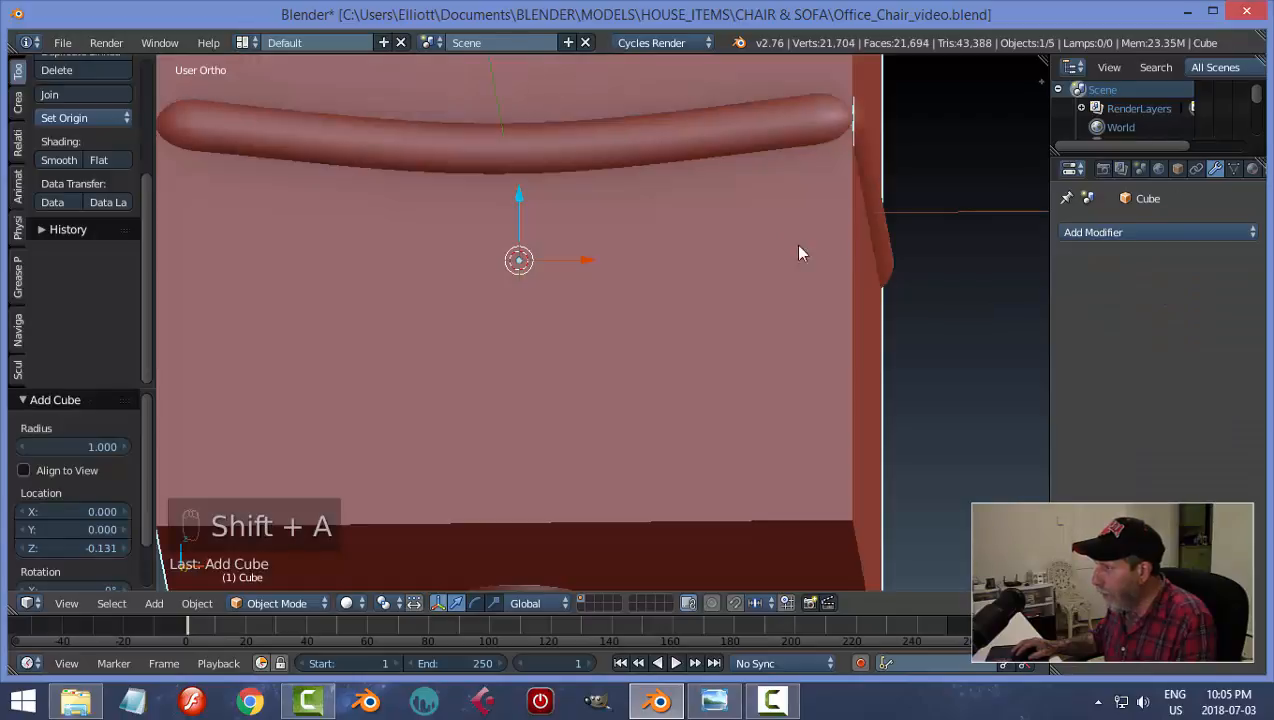
Step: In Edit Mode, scale the cube to about 0.298, and flatten it to about 0.191 along Z
key("Tab")
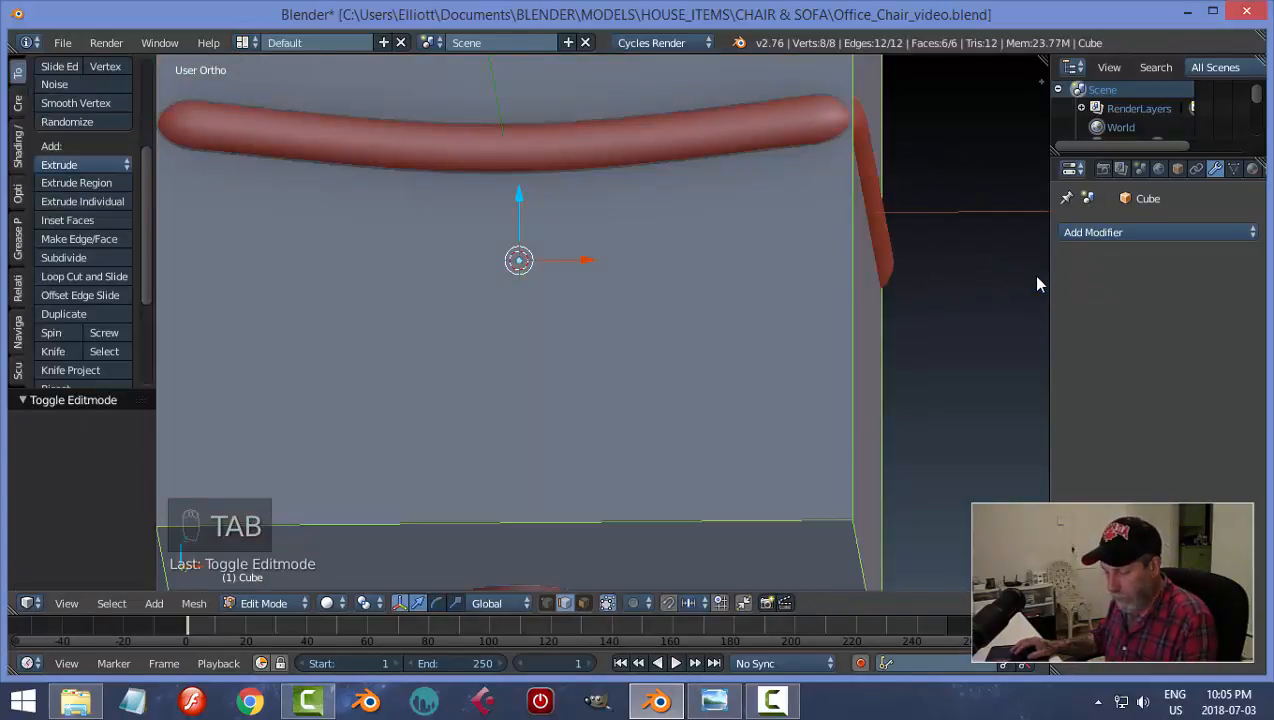
key("s")
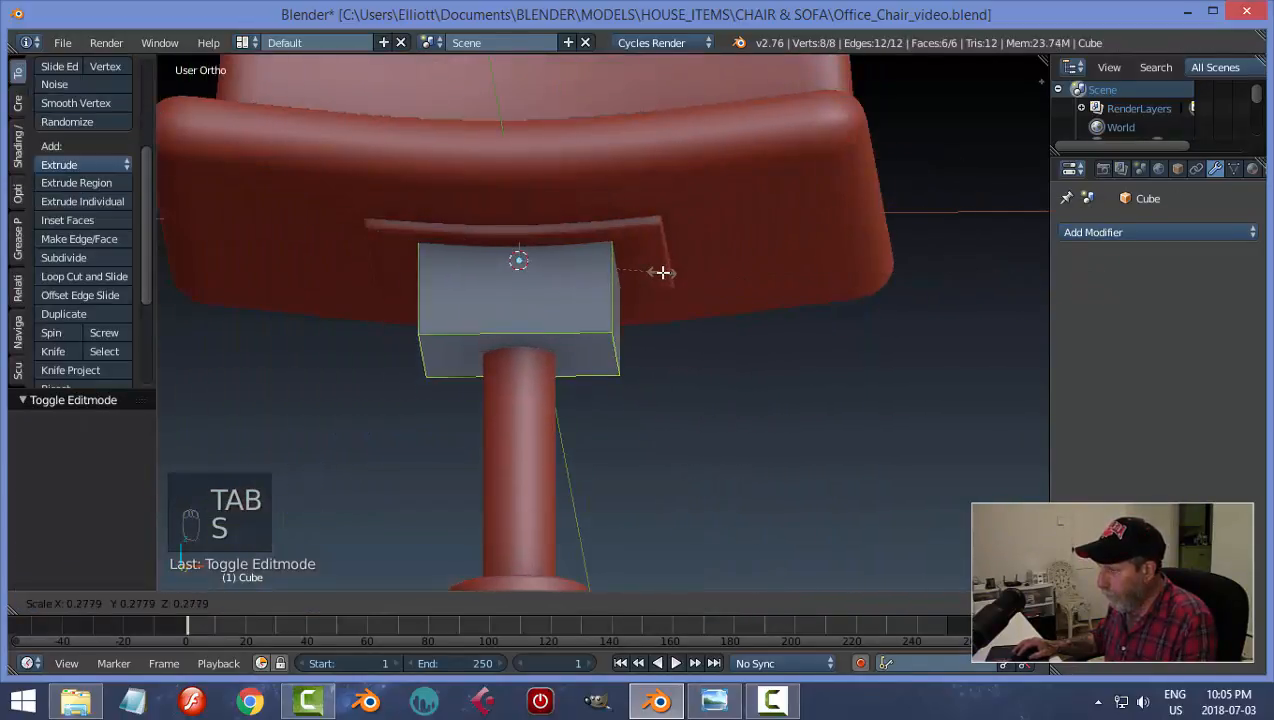
left_click(654, 290)
middle_click_drag(654, 290, 678, 311)
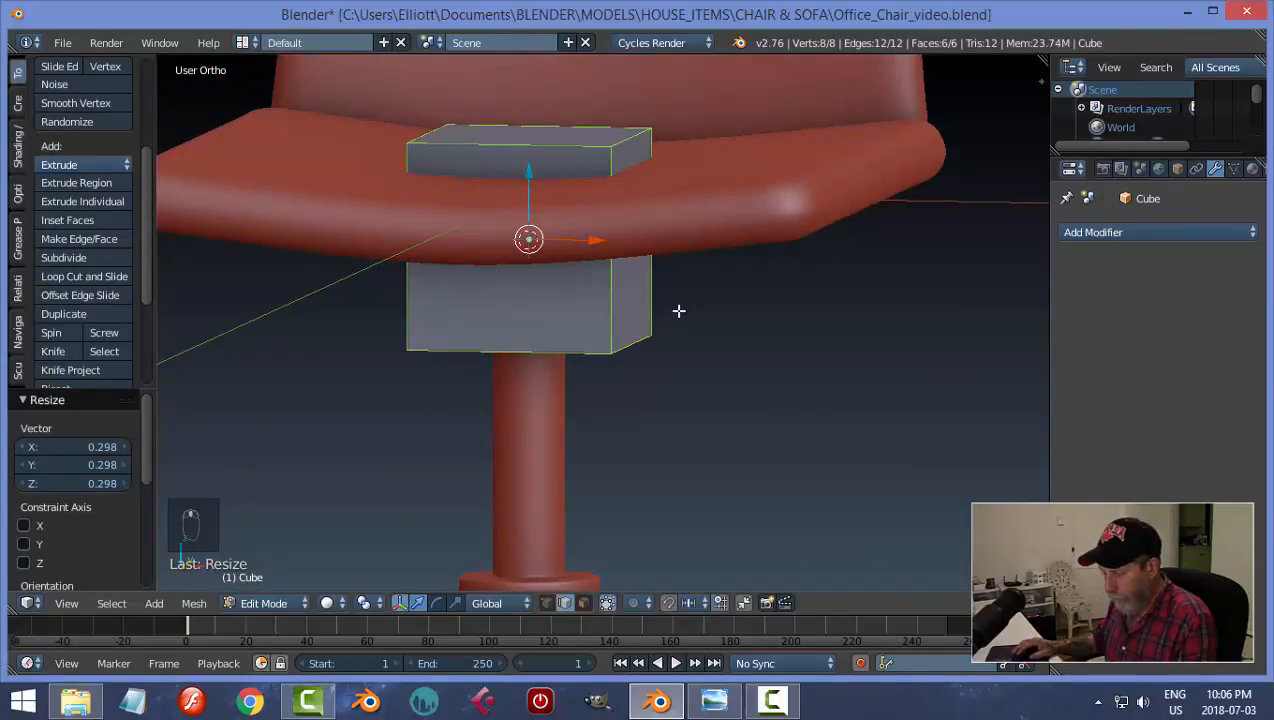
key("s")
key("z")
left_click(552, 253)
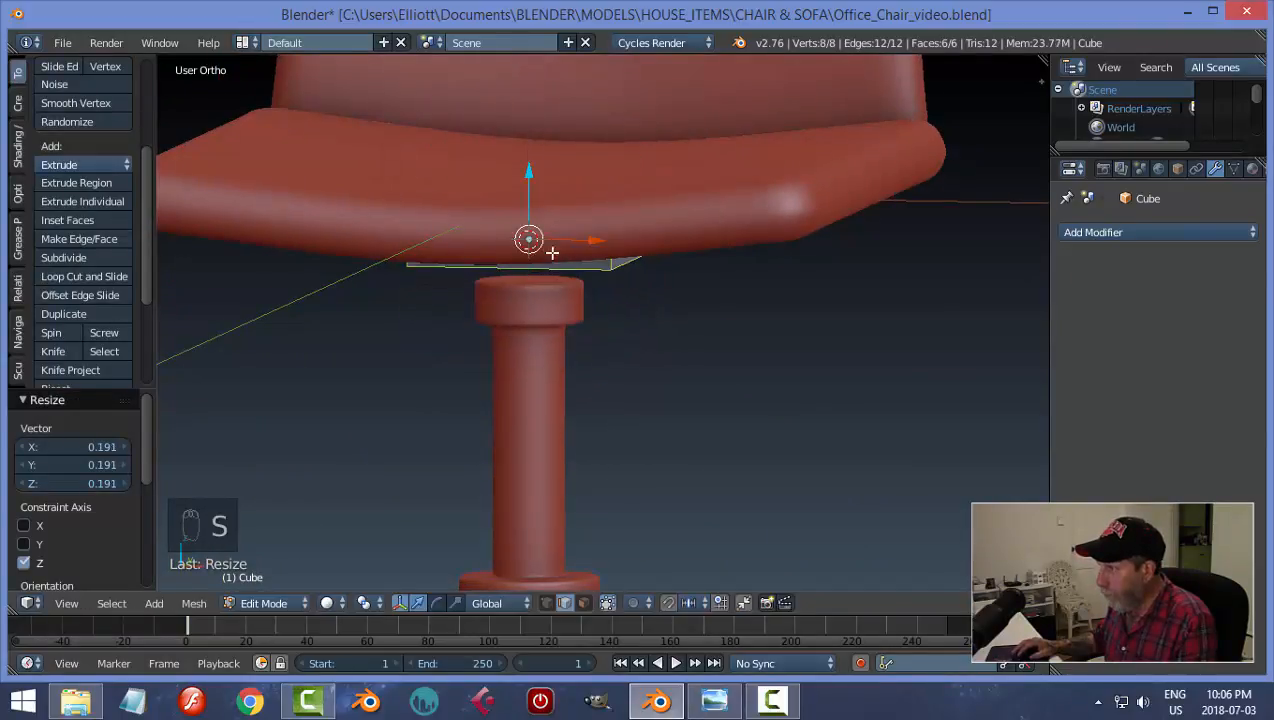
Step: Lower the flattened block about 0.057 along Z to sit between plate and post, and scale it down slightly
middle_click_drag(552, 253, 554, 224)
key("g")
key("z")
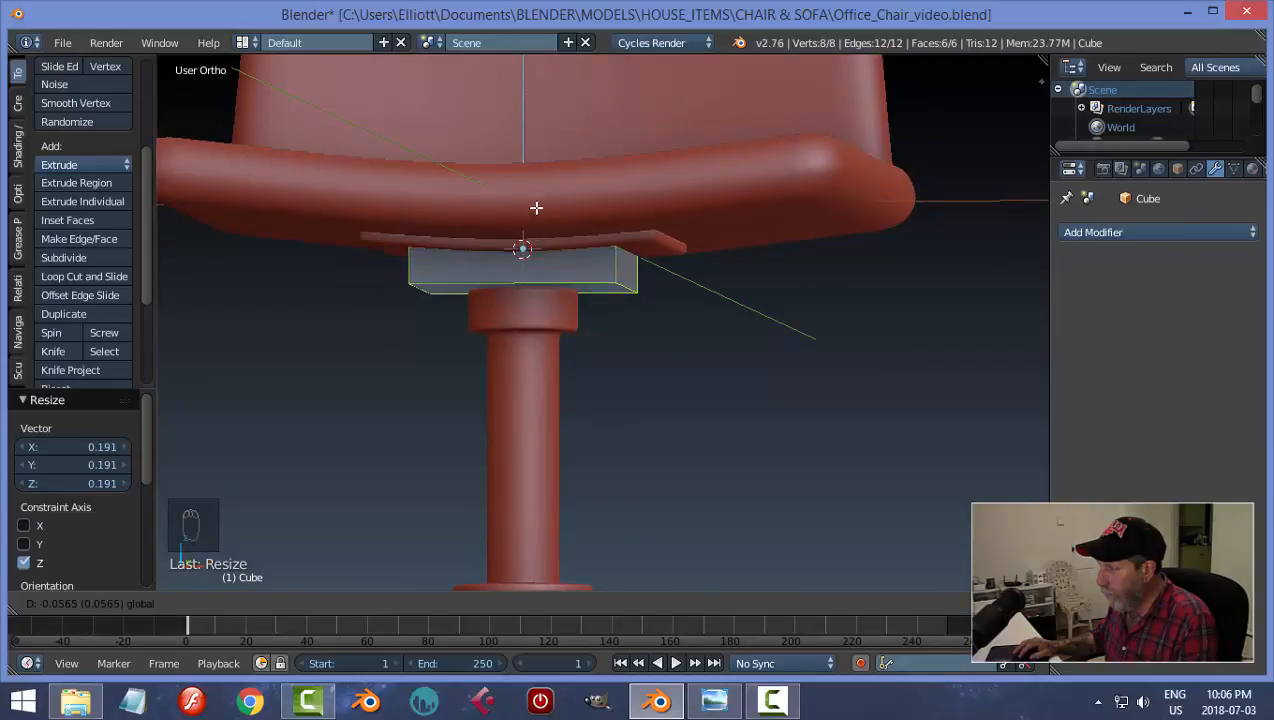
left_click(536, 207)
middle_click_drag(708, 267, 676, 280)
key("s")
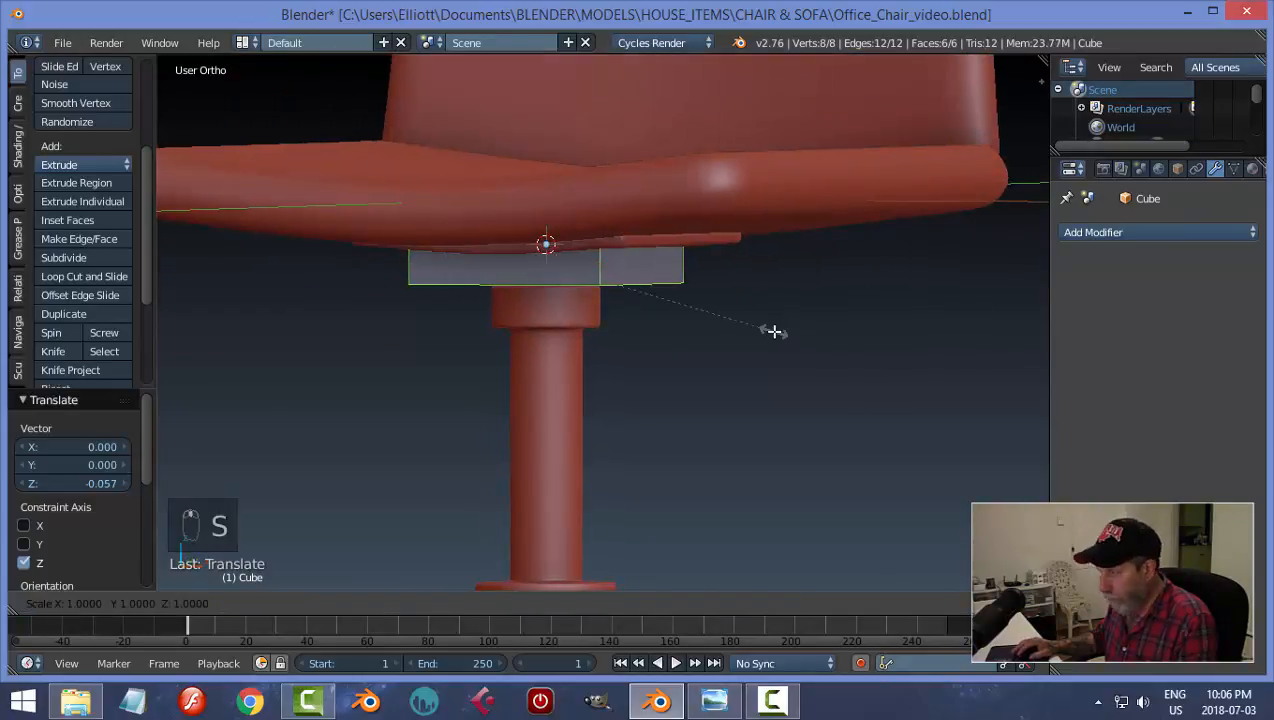
left_click(742, 313)
Step: Switch to face selection and move the block's bottom face slightly along Z toward the post
key("a")
middle_click_drag(742, 313, 768, 312)
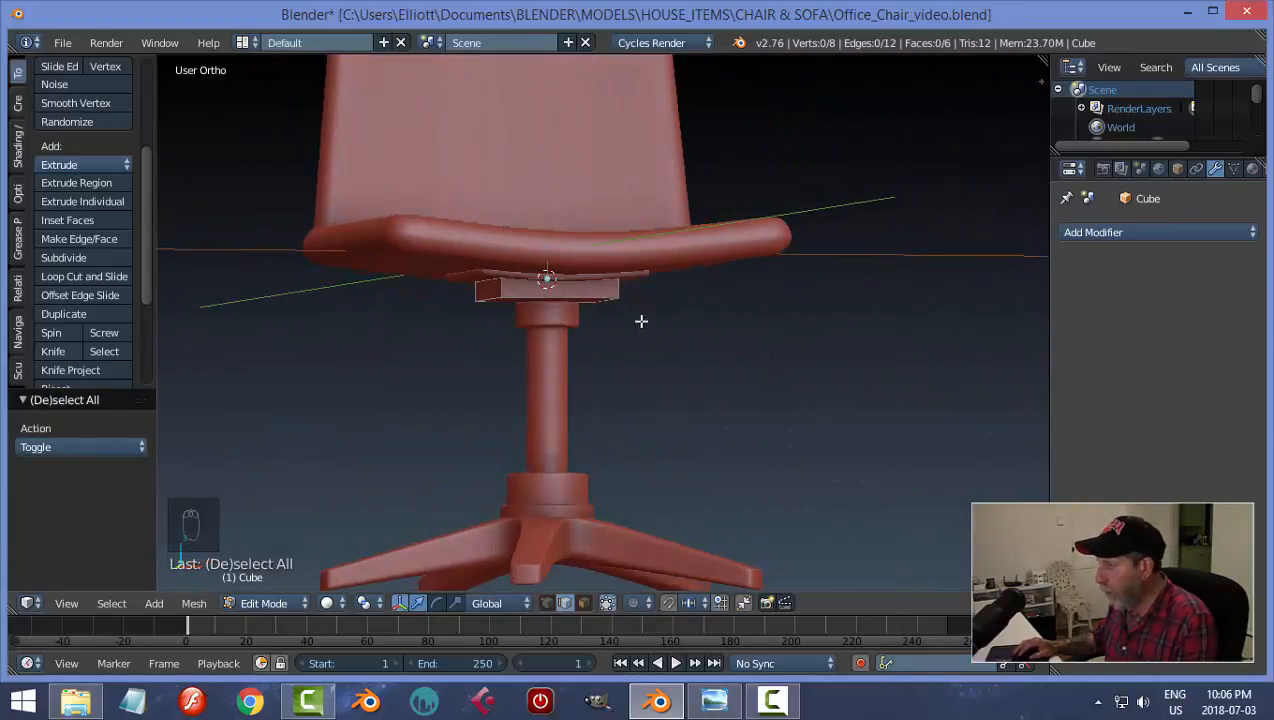
middle_click_drag(641, 320, 607, 298)
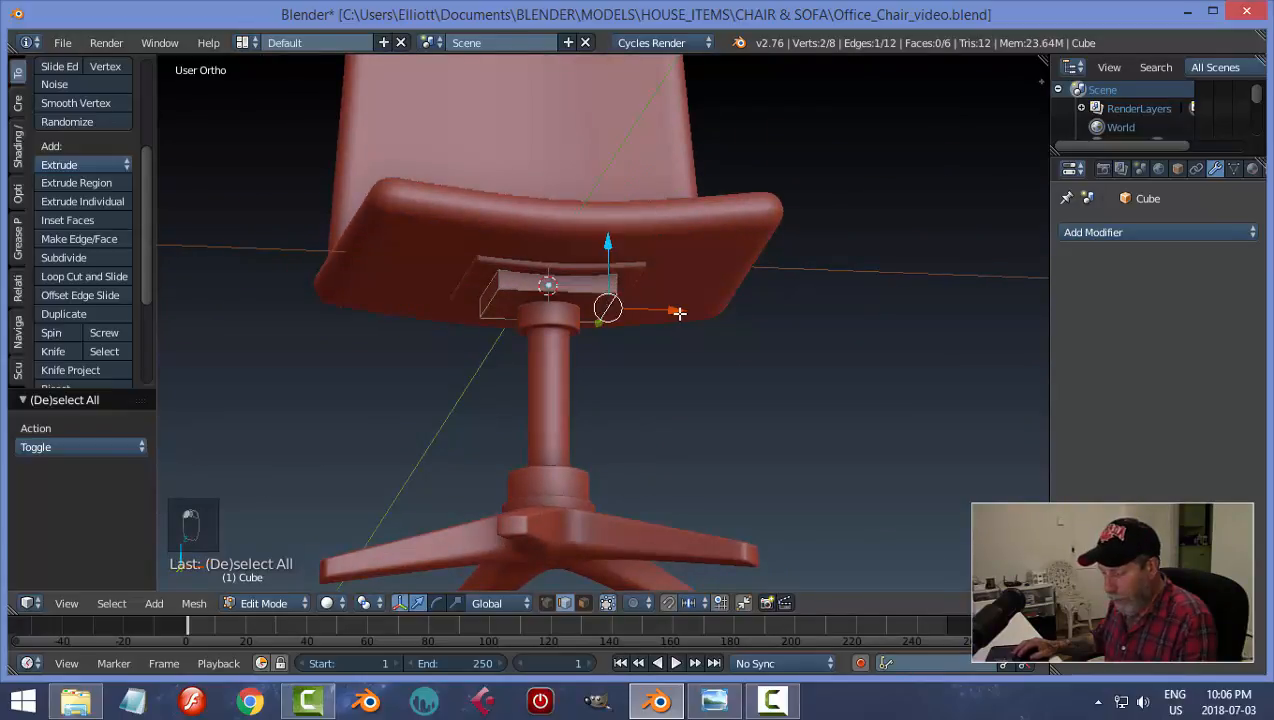
key("a")
key("ctrl+Tab")
left_click(635, 313)
right_click(549, 288)
middle_click_drag(549, 288, 549, 239)
left_click_drag(549, 239, 553, 237)
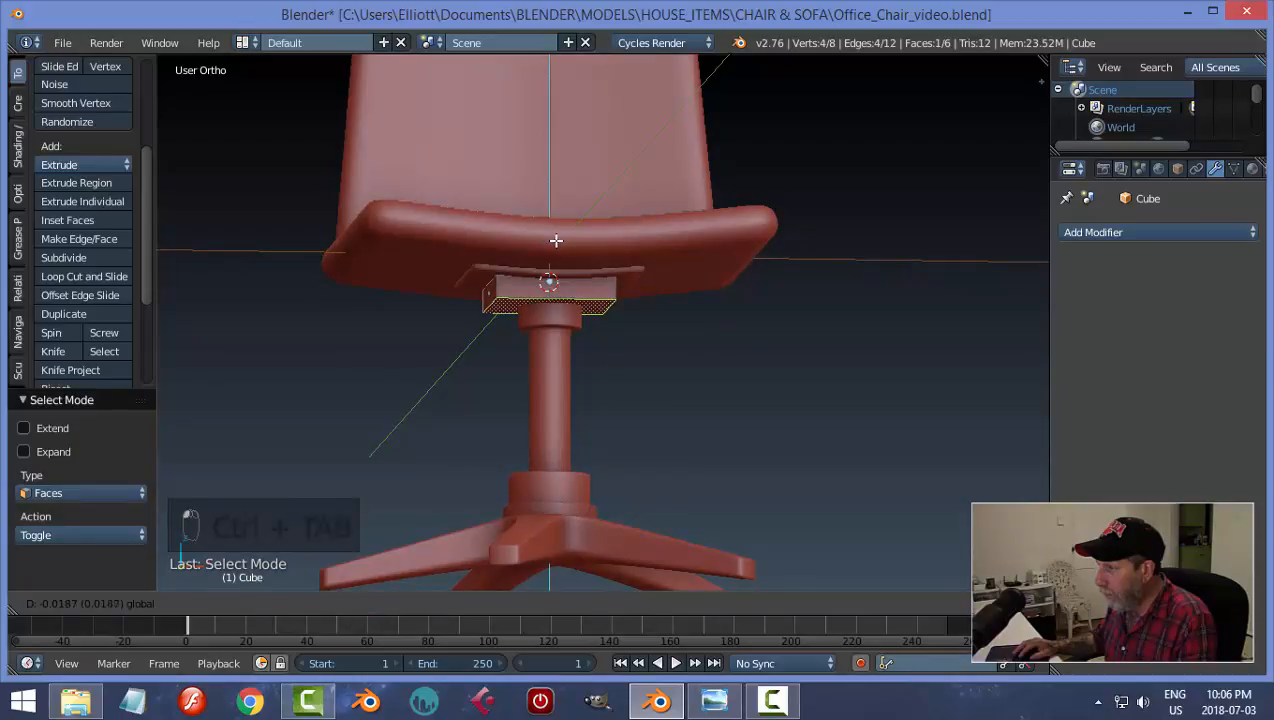
left_click(557, 242)
Step: Back in Object Mode, add a Bevel modifier to the block with 2 segments and width 0.026, and shade it smooth
key("a")
middle_click_drag(688, 376, 696, 358)
key("Tab")
left_click(1116, 230)
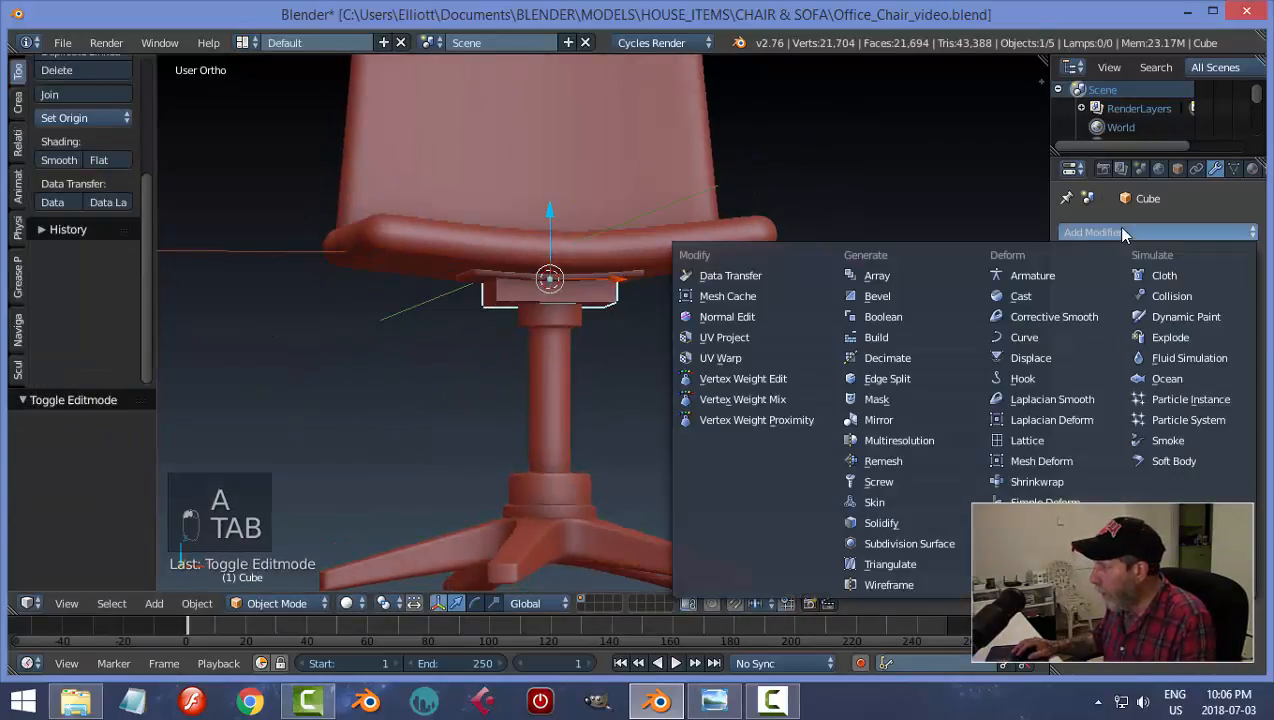
left_click(906, 304)
scroll(882, 333, "up", 2)
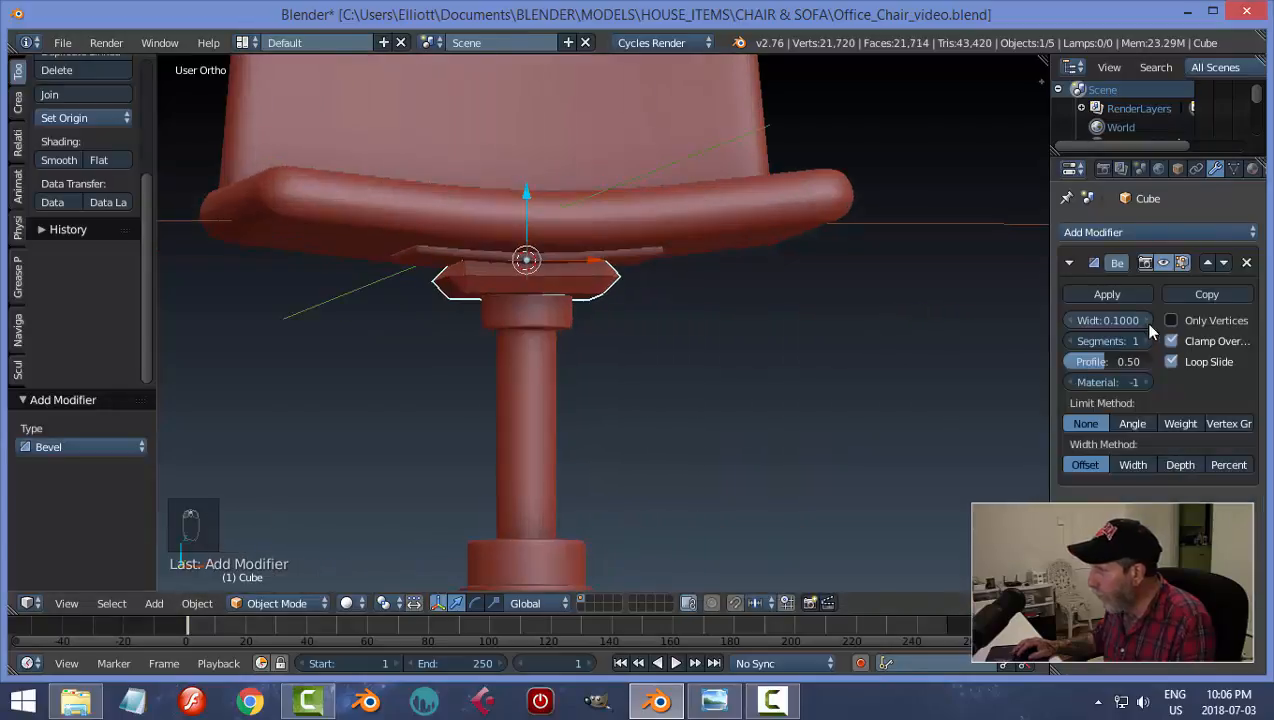
left_click(1146, 341)
mouse_move(1108, 320)
left_mouse_down()
mouse_move(1076, 320)
mouse_move(1112, 320)
left_mouse_up()
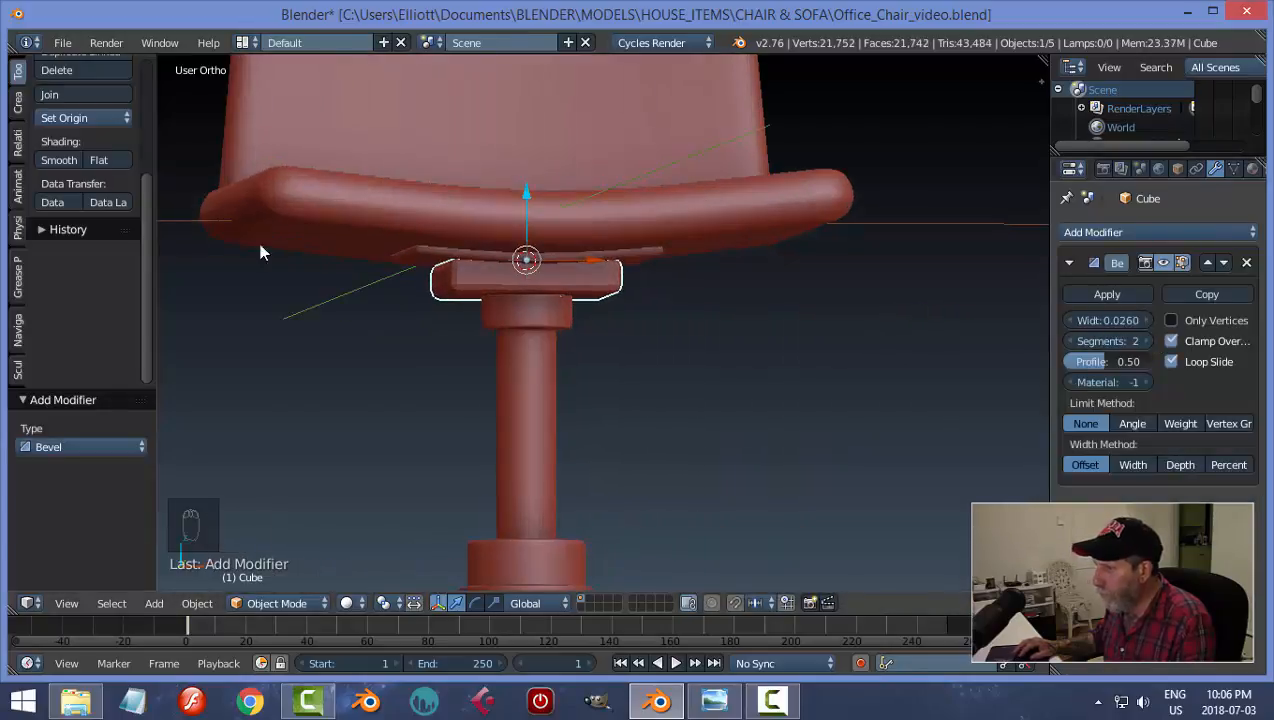
left_click(68, 161)
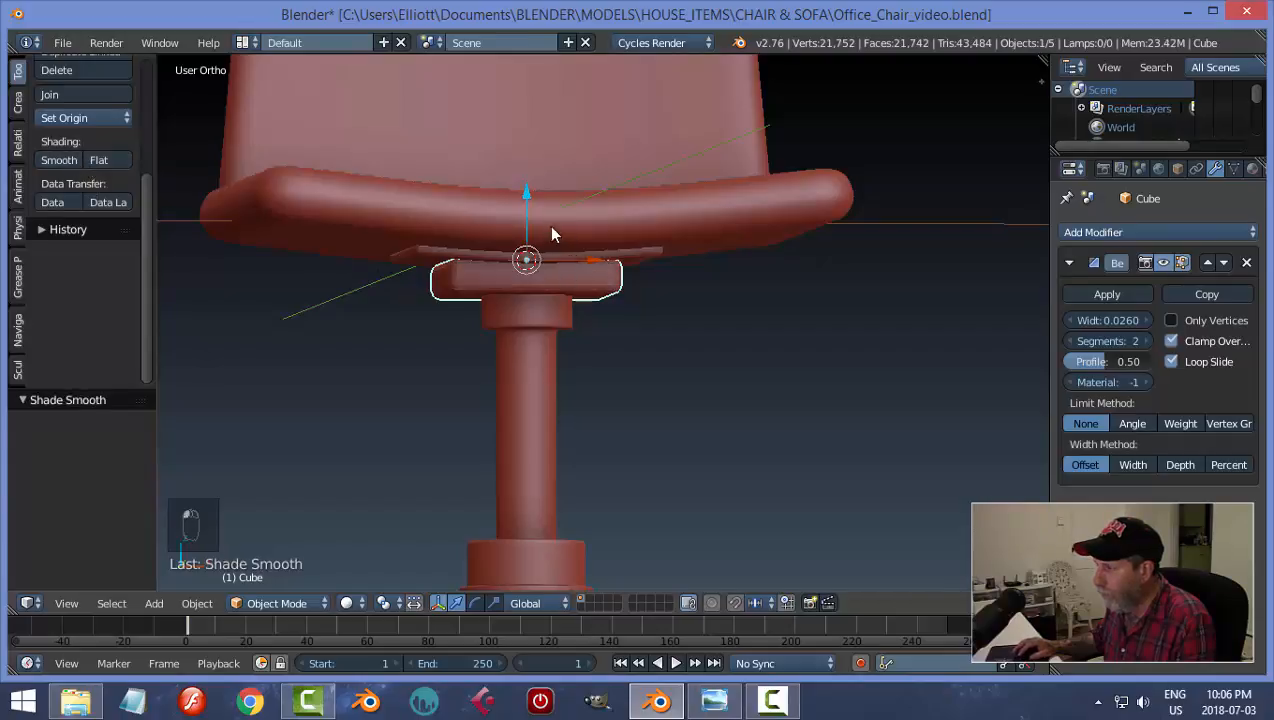
Step: Move the block slightly up along Z against the plate and save the file
left_click_drag(529, 193, 525, 186)
mouse_move(629, 315)
middle_mouse_down()
mouse_move(518, 318)
mouse_move(566, 287)
mouse_move(614, 330)
middle_mouse_up()
key("ctrl+s")
left_click(613, 322)
Step: Select the legged base with its post and lower it about 0.339 along Z
scroll(625, 345, "down", 5)
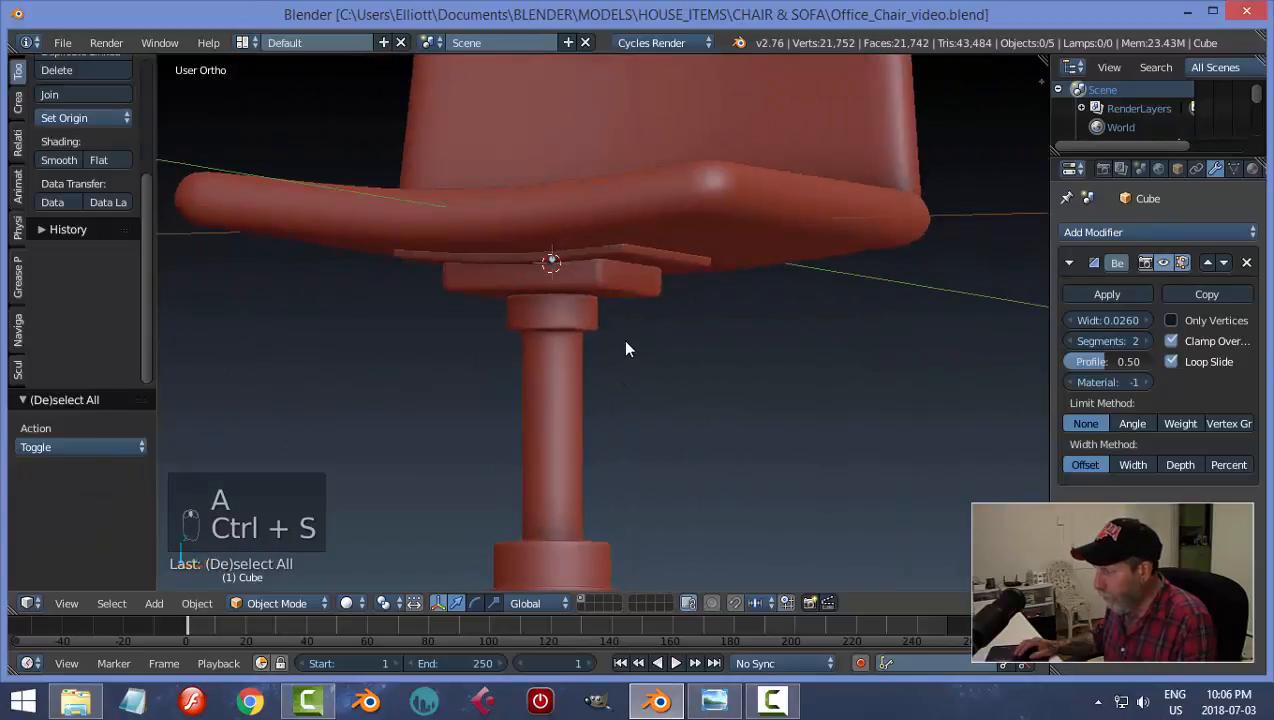
scroll(617, 362, "up", 1)
right_click(613, 365)
middle_click_drag(613, 365, 677, 374)
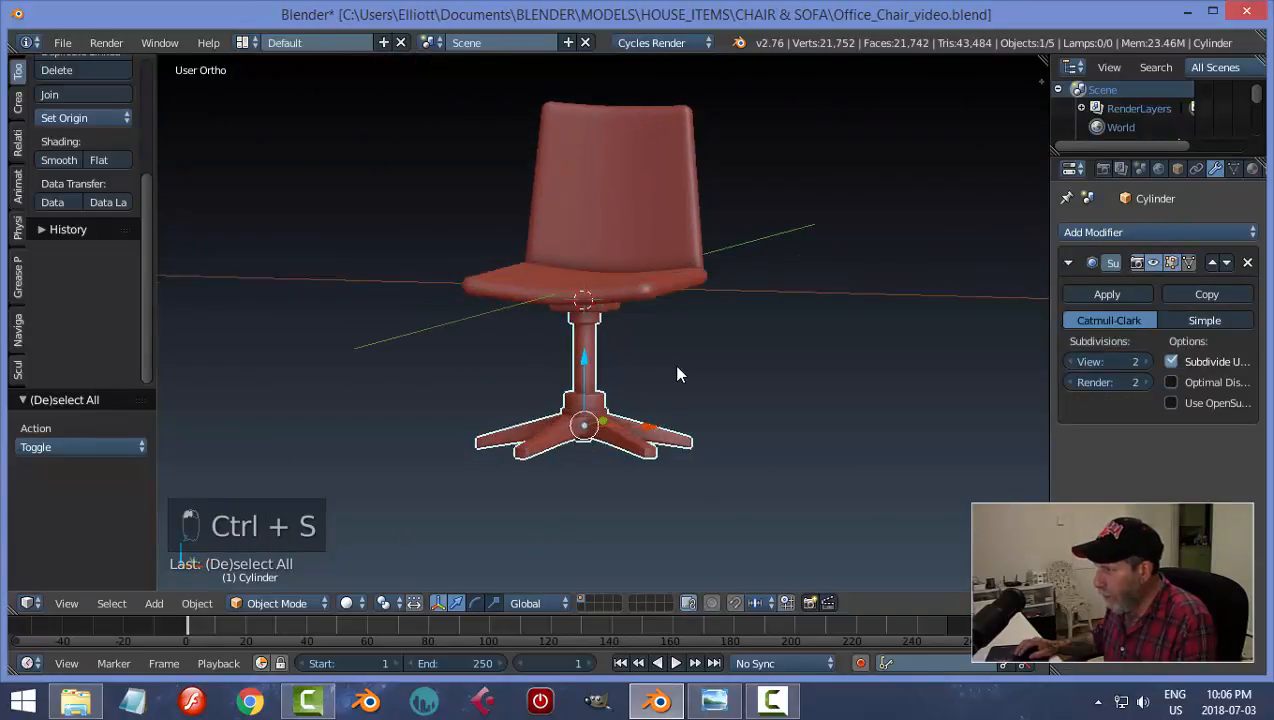
mouse_move(598, 363)
middle_mouse_down()
mouse_move(630, 367)
mouse_move(578, 373)
middle_mouse_up()
scroll(640, 367, "up", 6)
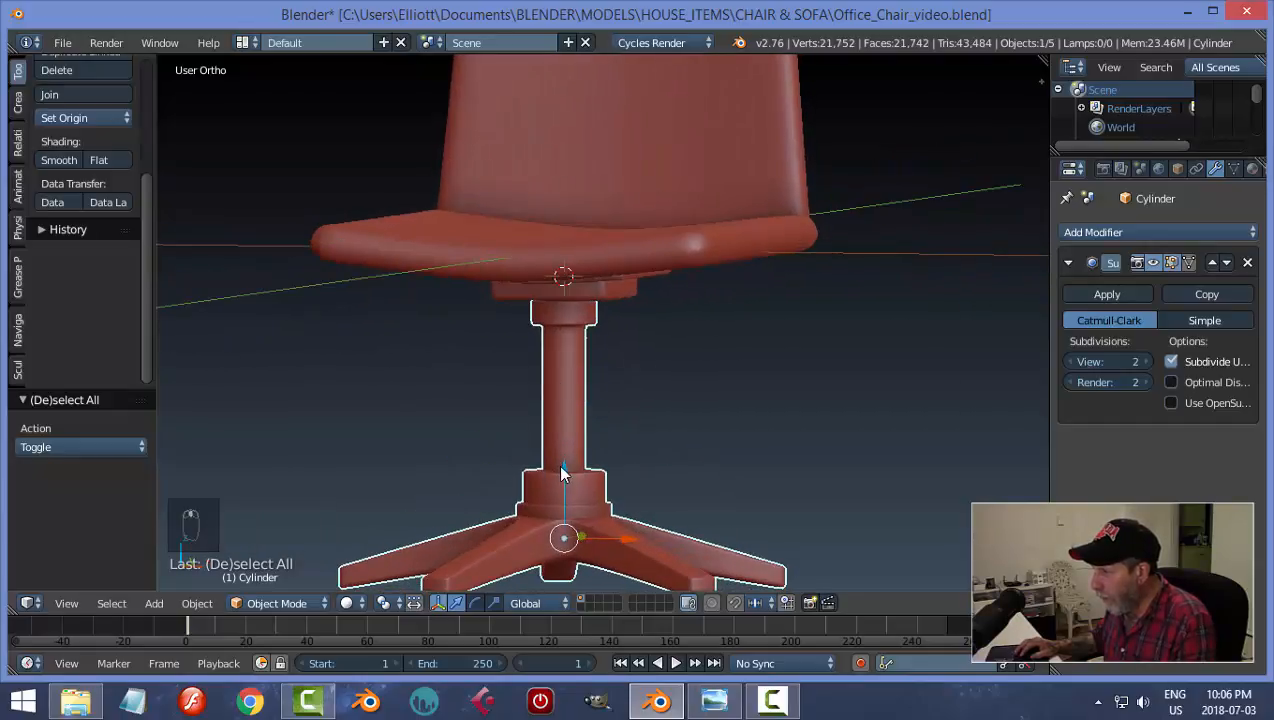
left_click_drag(562, 474, 580, 534)
middle_click_drag(590, 510, 631, 407)
Step: Enter Edit Mode on the base, delete the face capping the top of the post, and return to Object Mode
key("Tab")
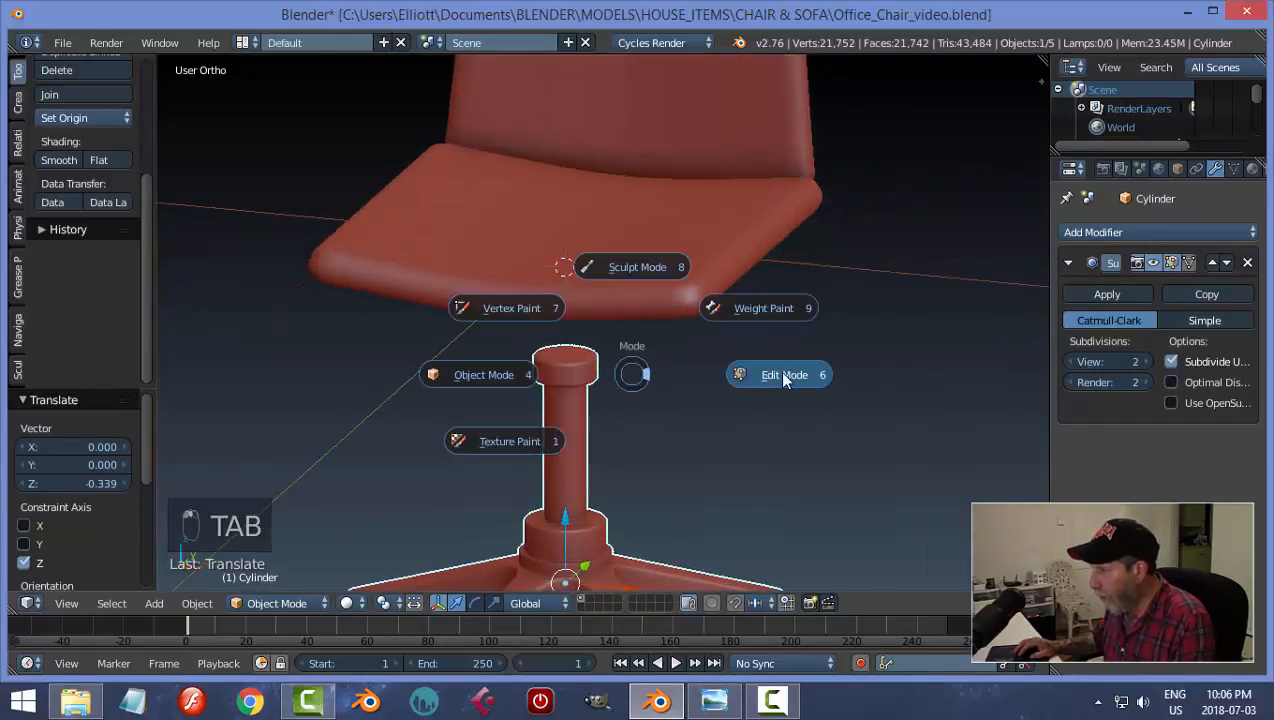
left_click(784, 376)
scroll(680, 378, "up", 2)
key("ctrl+Tab")
left_click(582, 381)
right_click(587, 372)
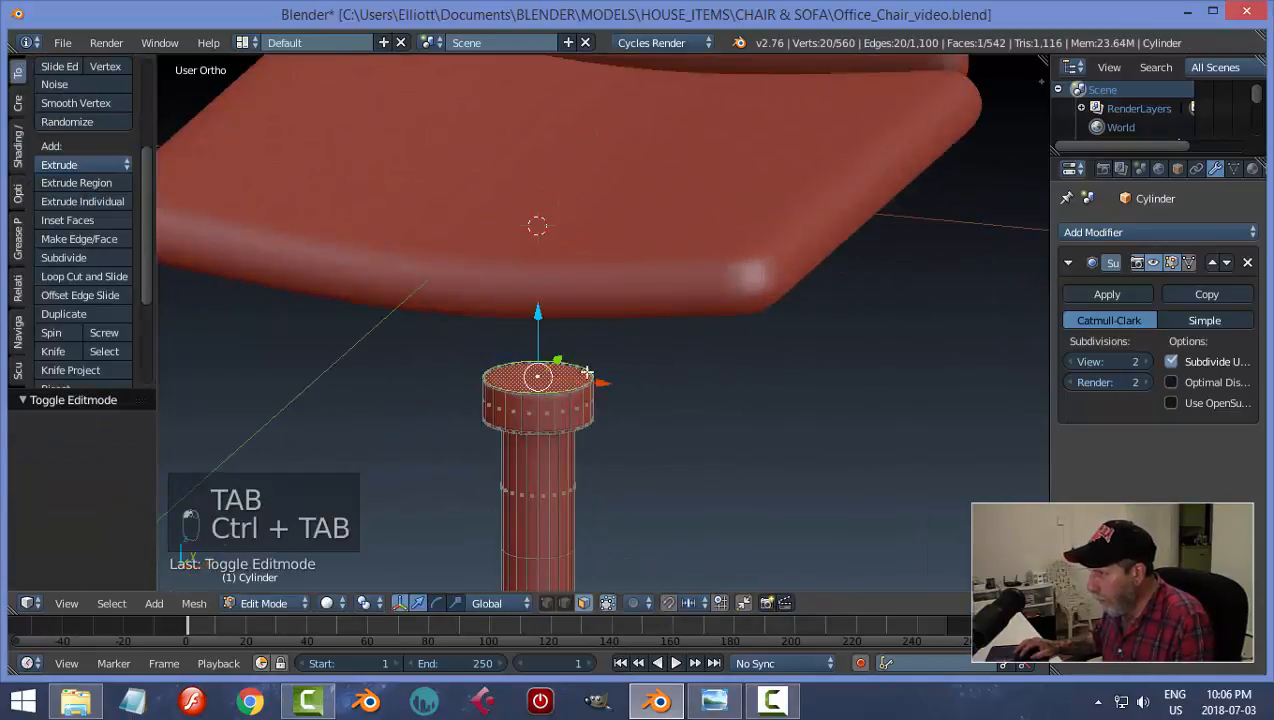
key("x")
left_click(620, 373)
key("Tab")
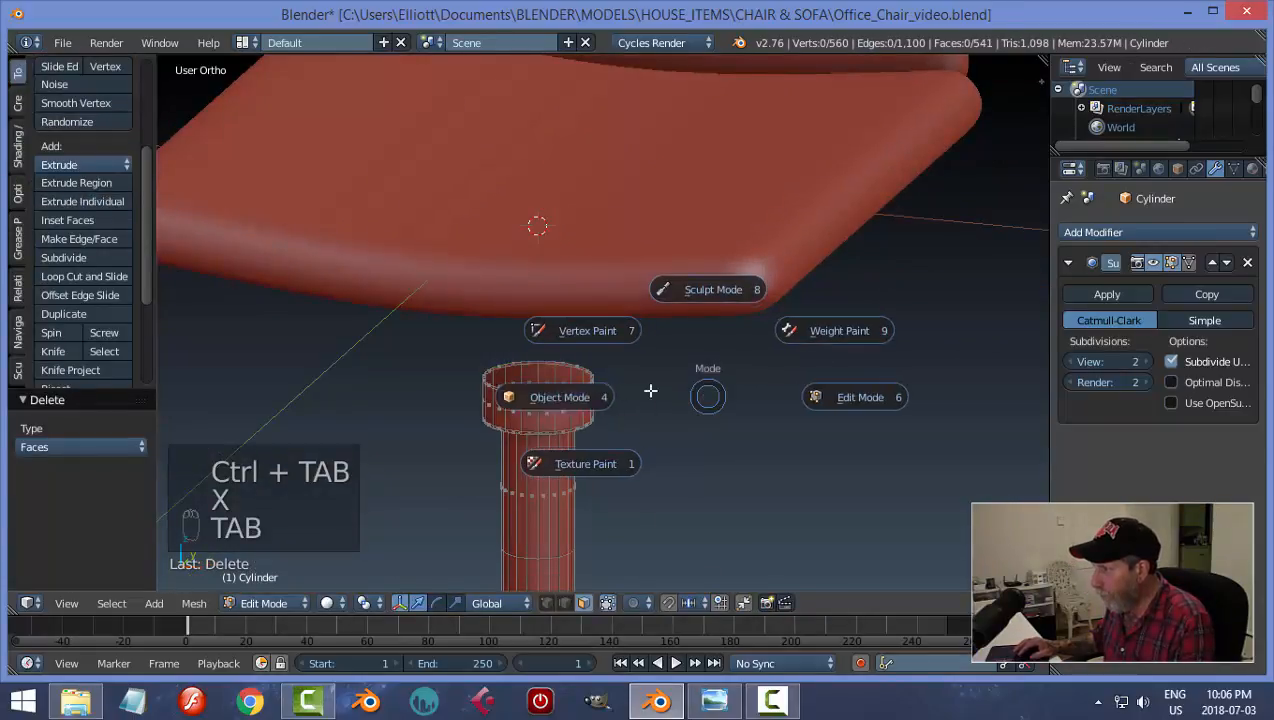
Step: Raise the legged base along Z until its post meets the block beneath the seat, deselect everything, and save the file
scroll(650, 400, "down", 3)
left_click_drag(574, 474, 592, 445)
middle_click_drag(670, 468, 672, 418)
left_click_drag(572, 458, 578, 429)
key("a")
scroll(631, 343, "down", 2)
middle_click_drag(661, 414, 583, 361)
key("ctrl+s")
left_click(660, 405)
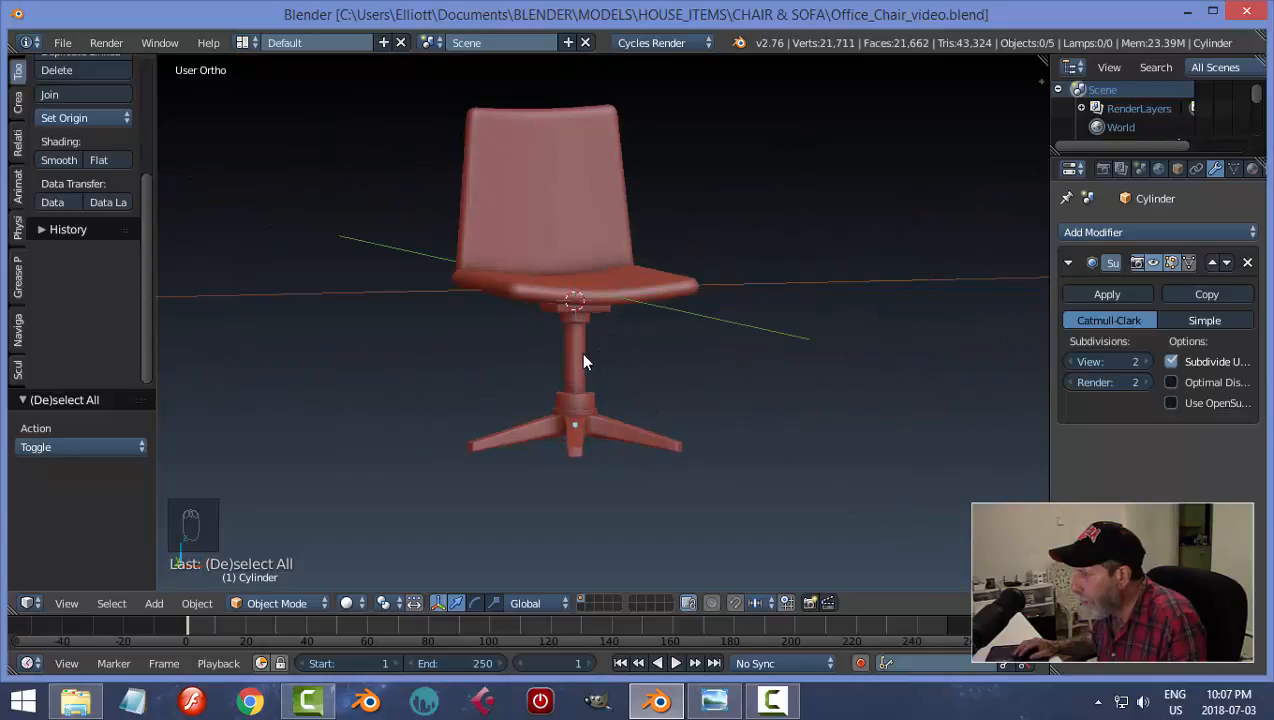
Step: Lower the legged base 0.174 along Z, scale it up to about 1.06, move it back up to the block, and save
right_click(580, 360)
left_click_drag(577, 360, 625, 383)
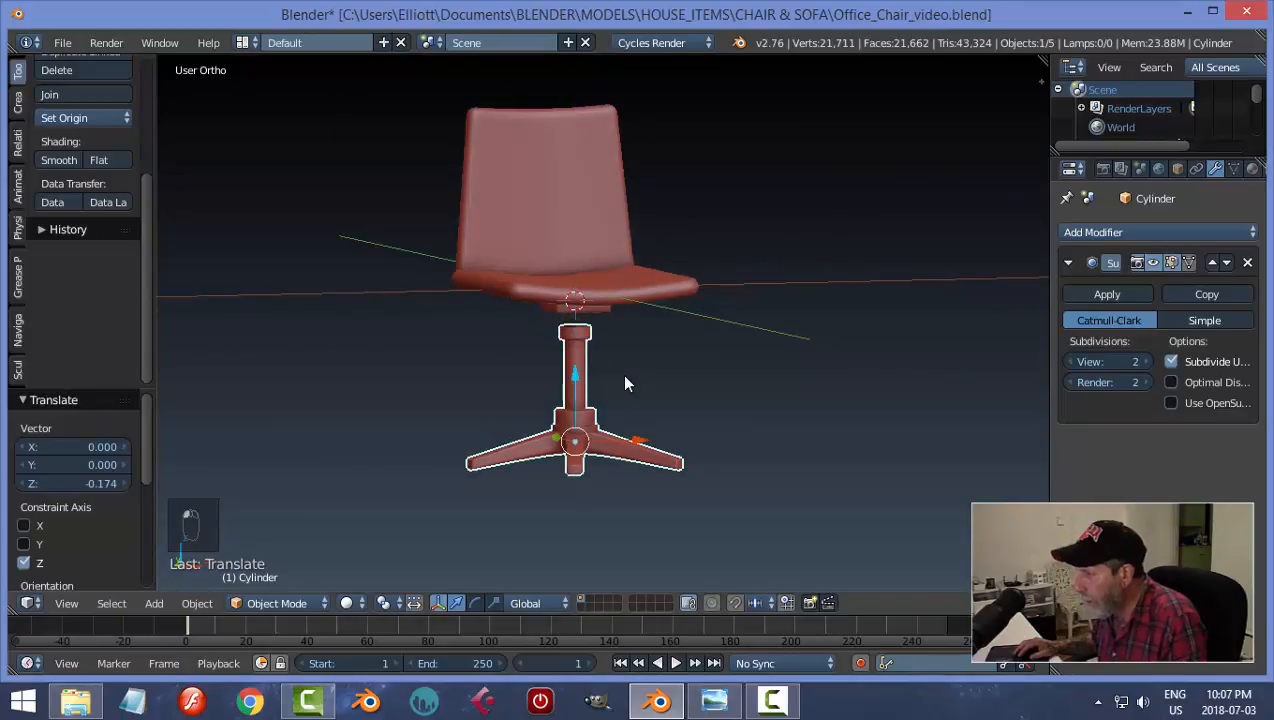
key("s")
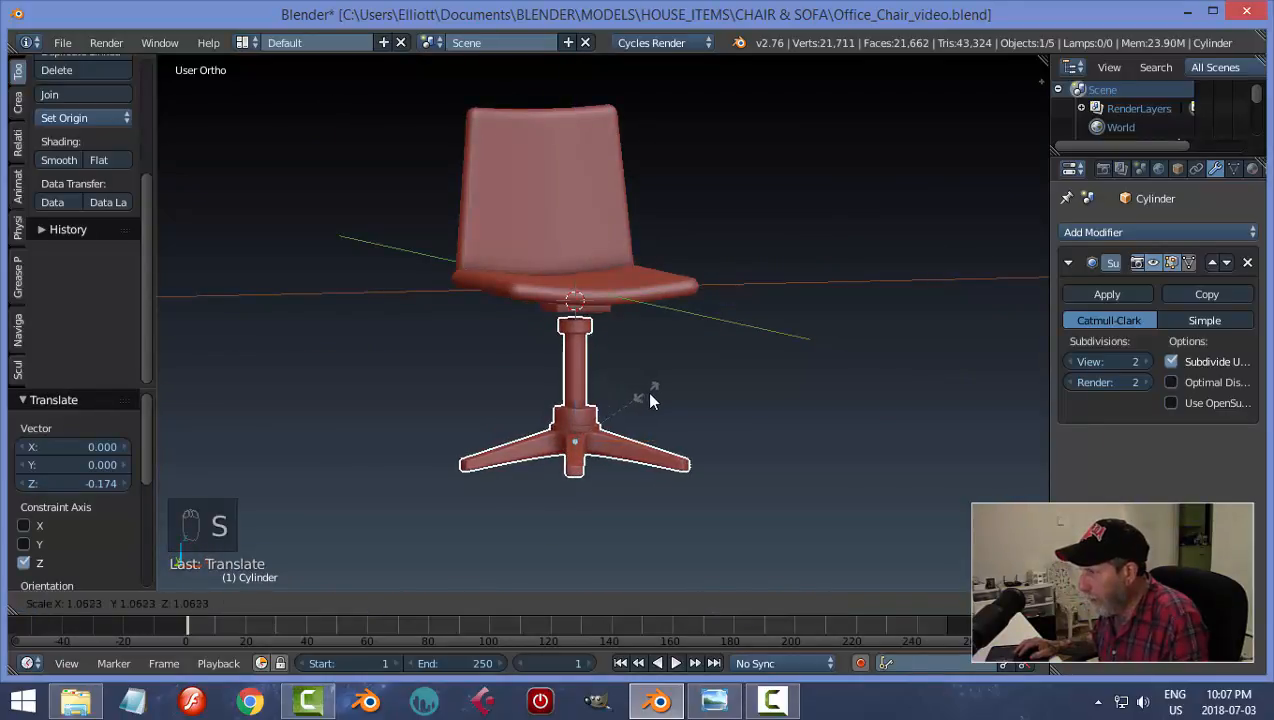
left_click(656, 404)
left_click_drag(578, 370, 623, 381)
key("a")
middle_click_drag(623, 381, 584, 400)
key("ctrl+s")
left_click(710, 414)
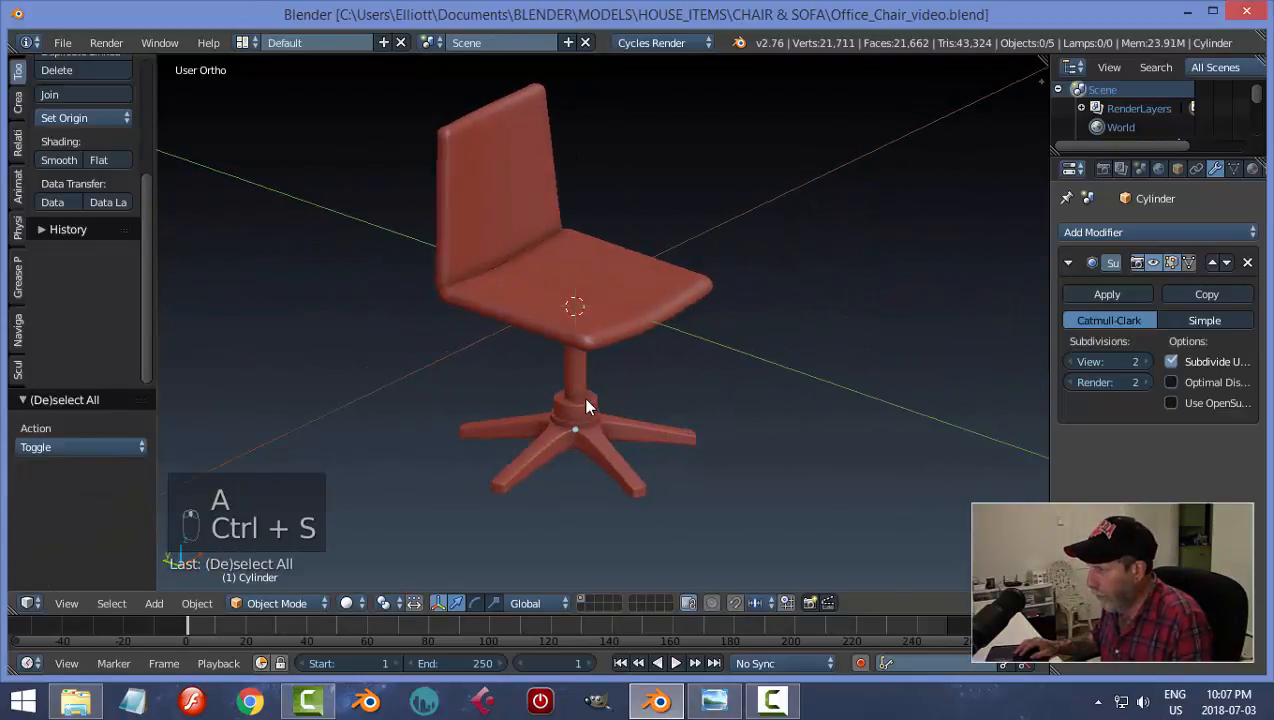
Step: Apply rotation and scale to the legged base, deselect it, and save the file
right_click(584, 402)
key("ctrl+a")
left_click(657, 399)
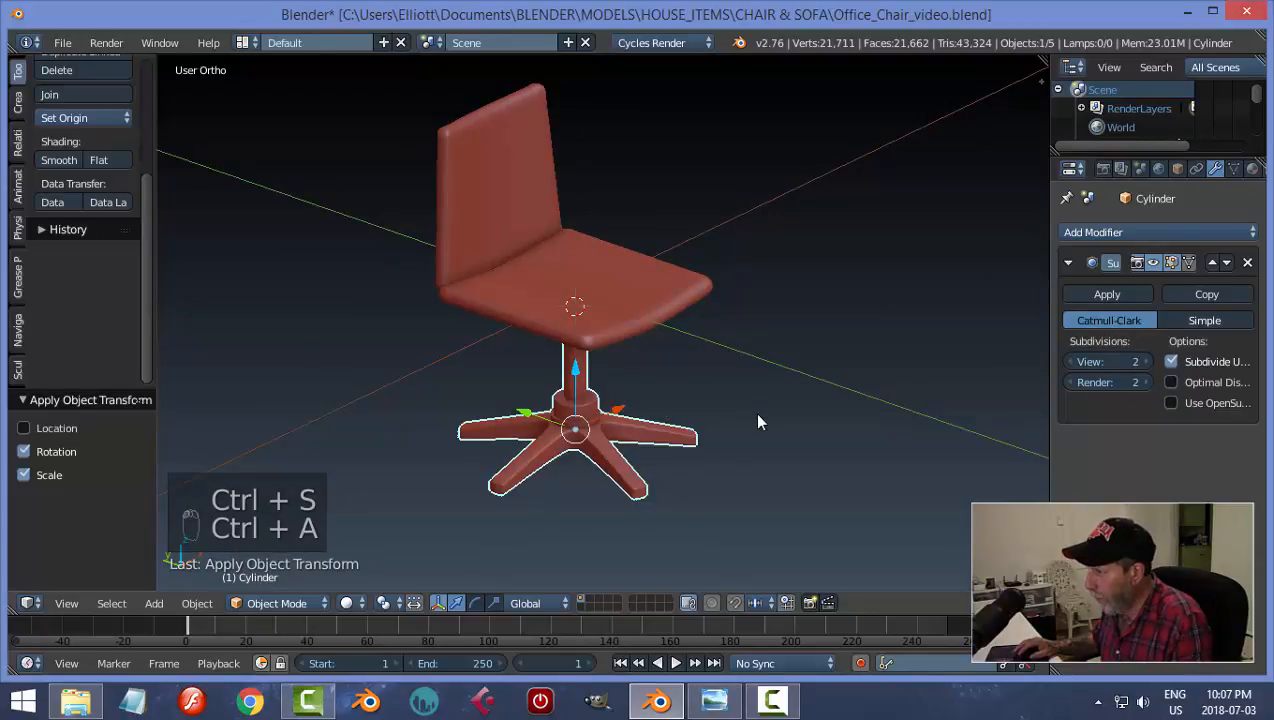
key("a")
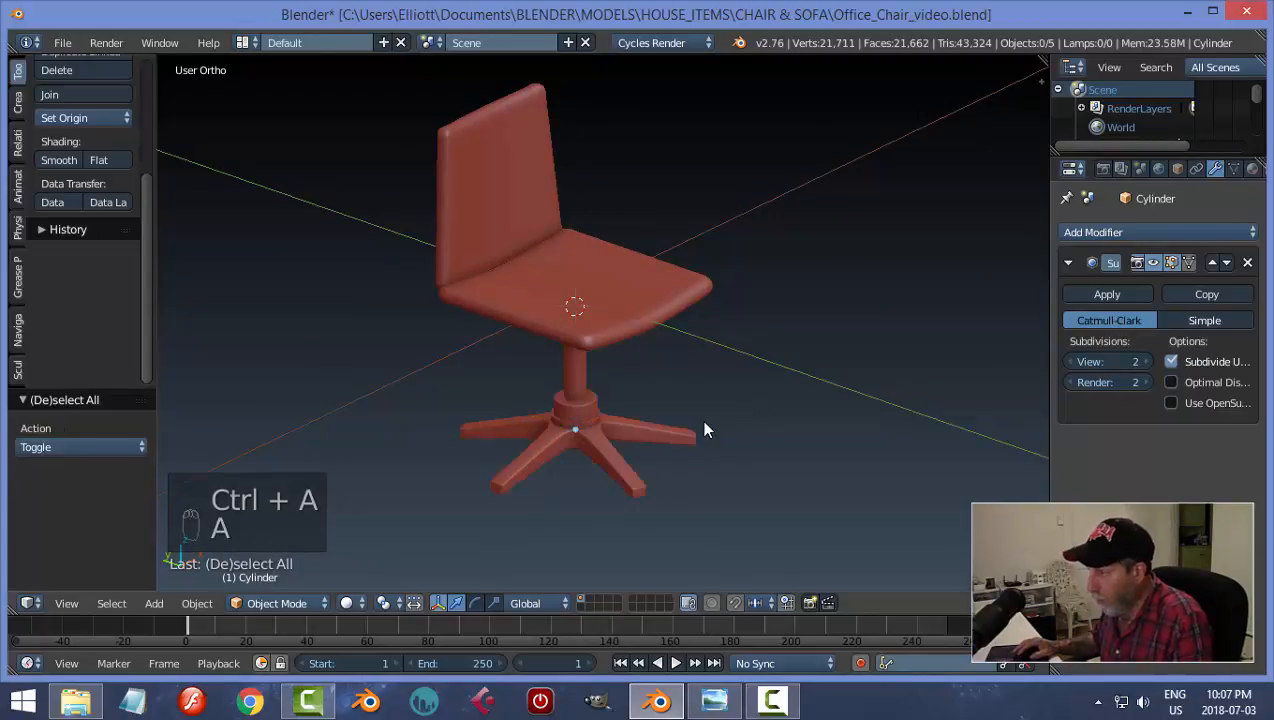
key("ctrl+s")
left_click(704, 424)
Step: Raise the backrest about 0.128 along Z and save the file
middle_click_drag(704, 424, 507, 165)
right_click(524, 229)
left_click_drag(489, 123, 491, 119)
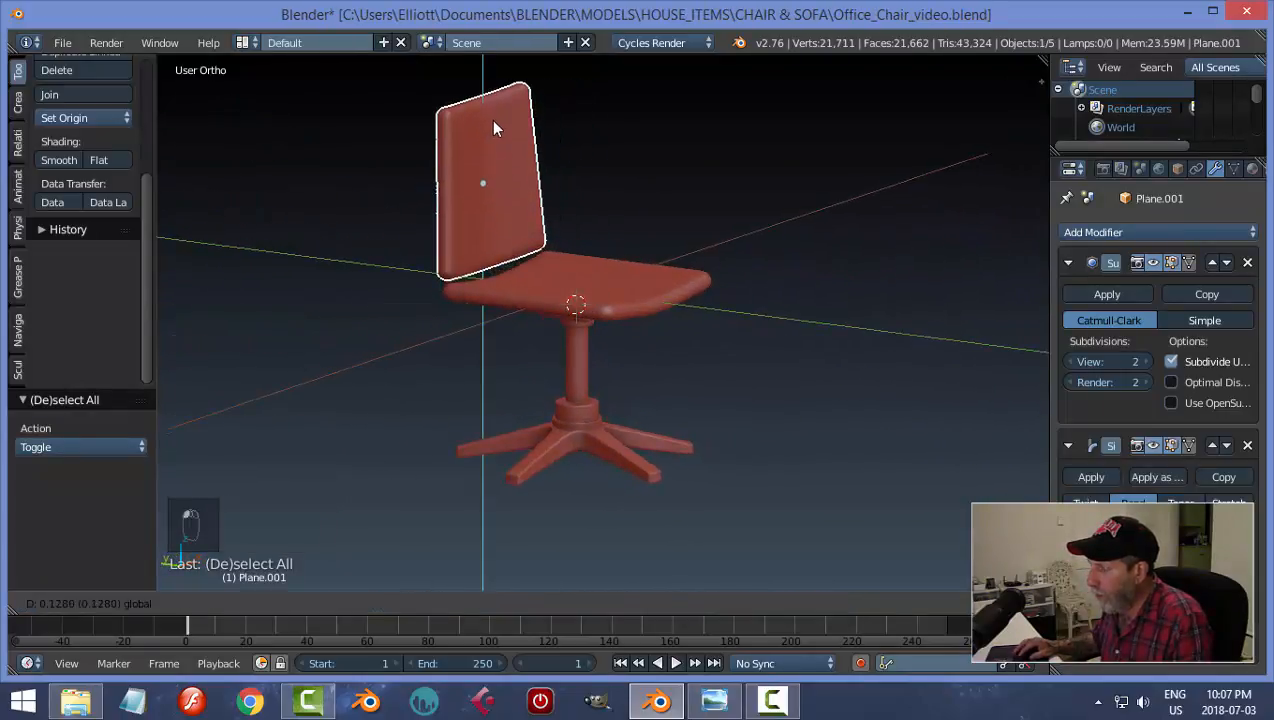
key("a")
middle_click_drag(522, 193, 589, 293)
key("ctrl+s")
Step: Snap the 3D cursor to the seat and add a cube mesh there
middle_click_drag(680, 289, 736, 293)
right_click(504, 300)
key("shift+s")
left_click(736, 293)
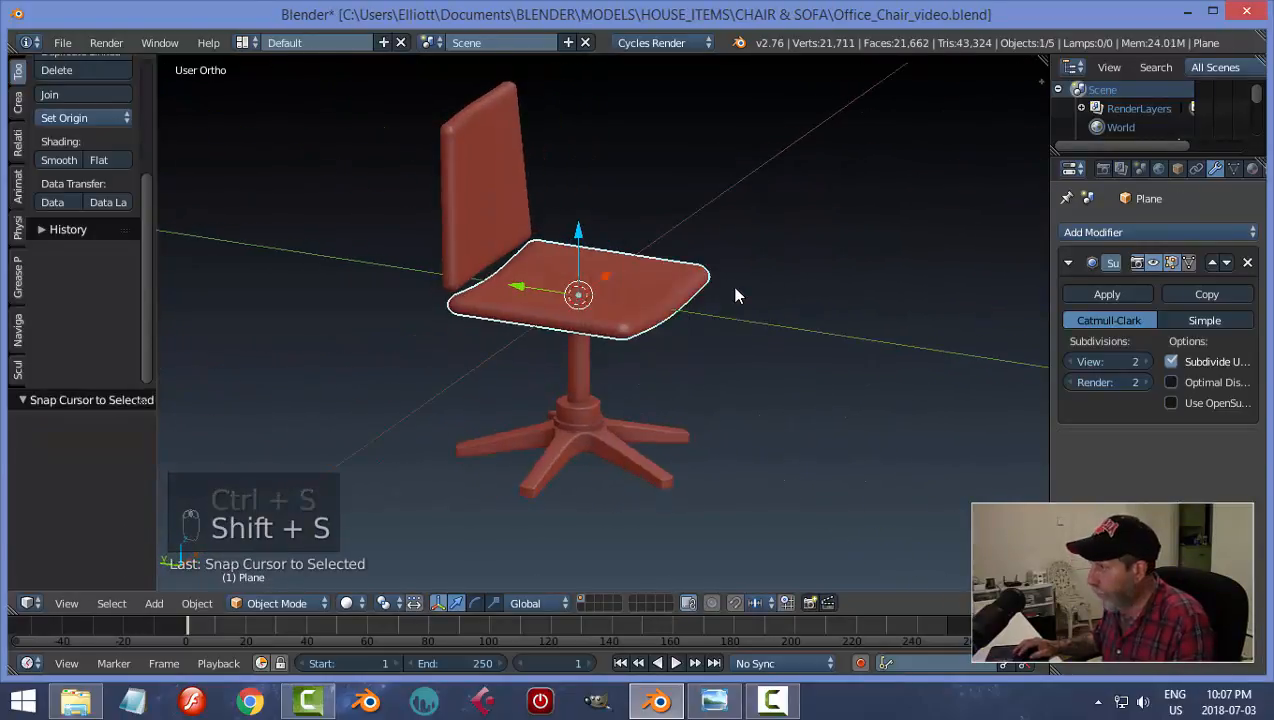
middle_click_drag(656, 321, 641, 320)
key("shift+a")
mouse_move(636, 312)
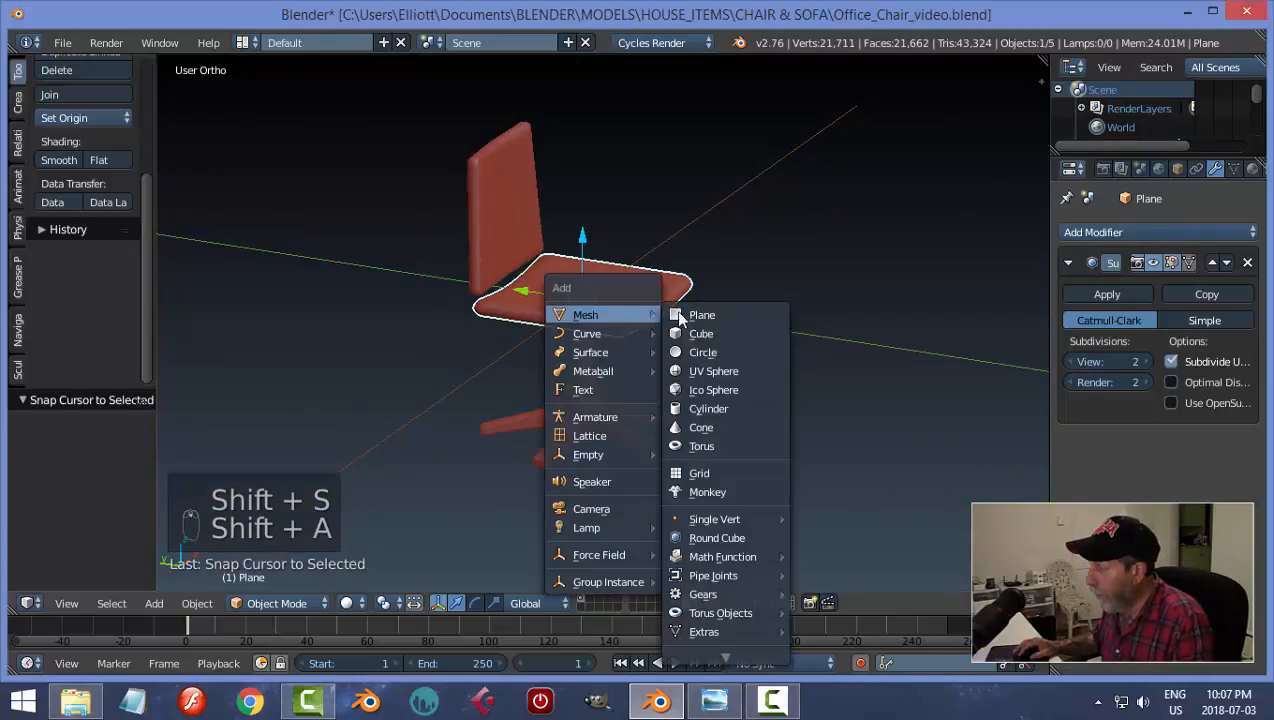
left_click(705, 332)
middle_click_drag(796, 293, 570, 232)
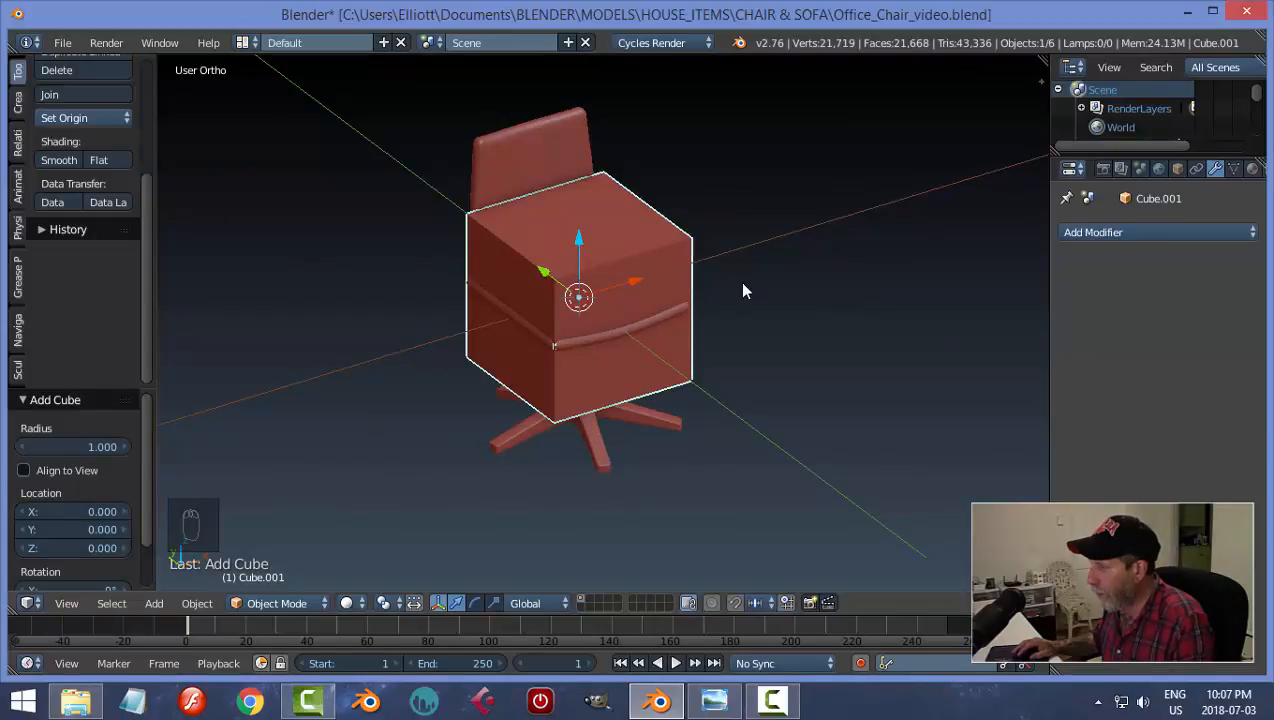
Step: In Edit Mode, scale the cube to about 0.10 along X and move it -0.824 along X to the seat's side
key("Tab")
middle_click_drag(825, 290, 802, 299)
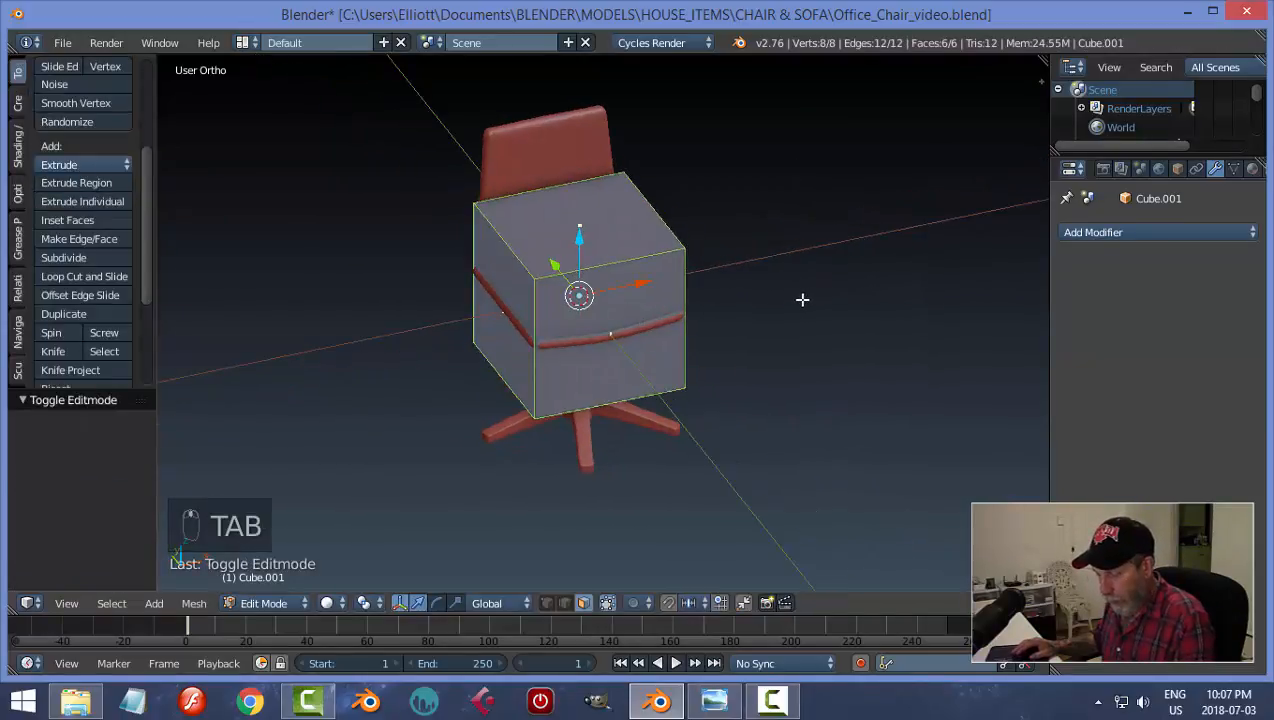
key("s")
key("x")
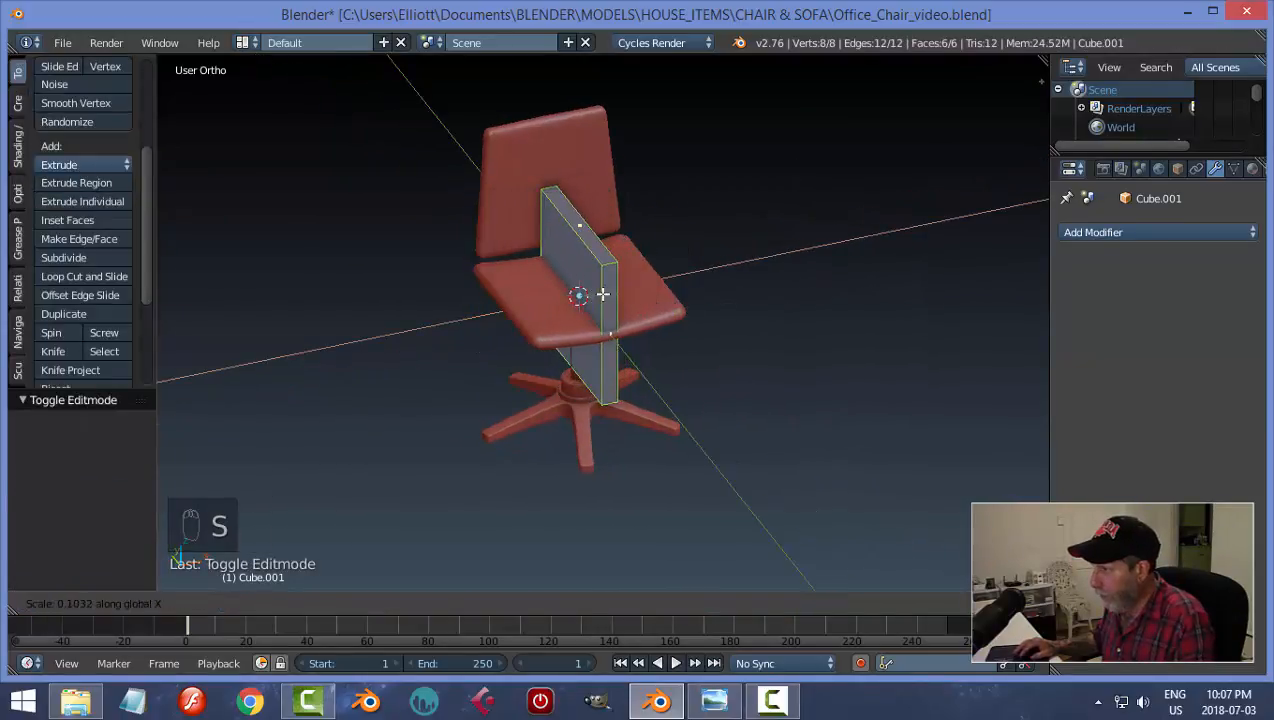
left_click(602, 294)
middle_click_drag(638, 289, 583, 296)
key("g")
key("x")
left_click(677, 318)
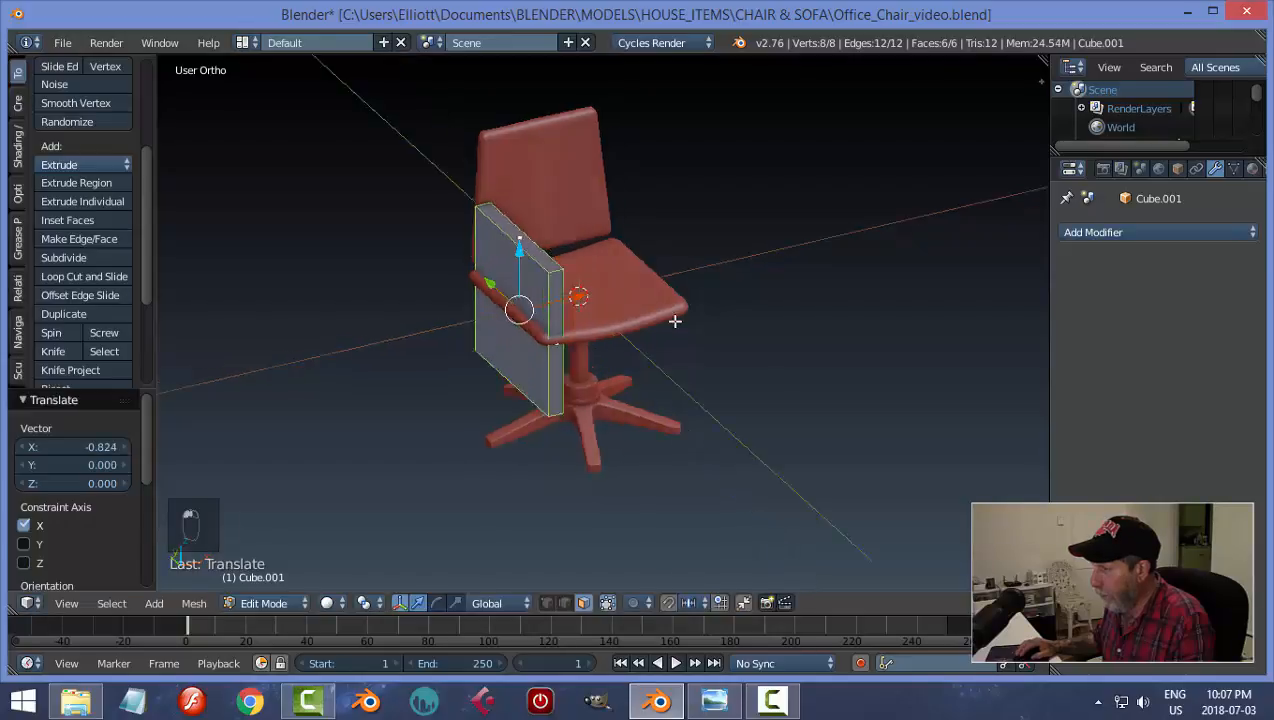
Step: Scale the armrest panel to about 0.53 along Z, raise it 0.558 along Z, and shift it slightly outward along X
middle_click_drag(677, 318, 671, 289)
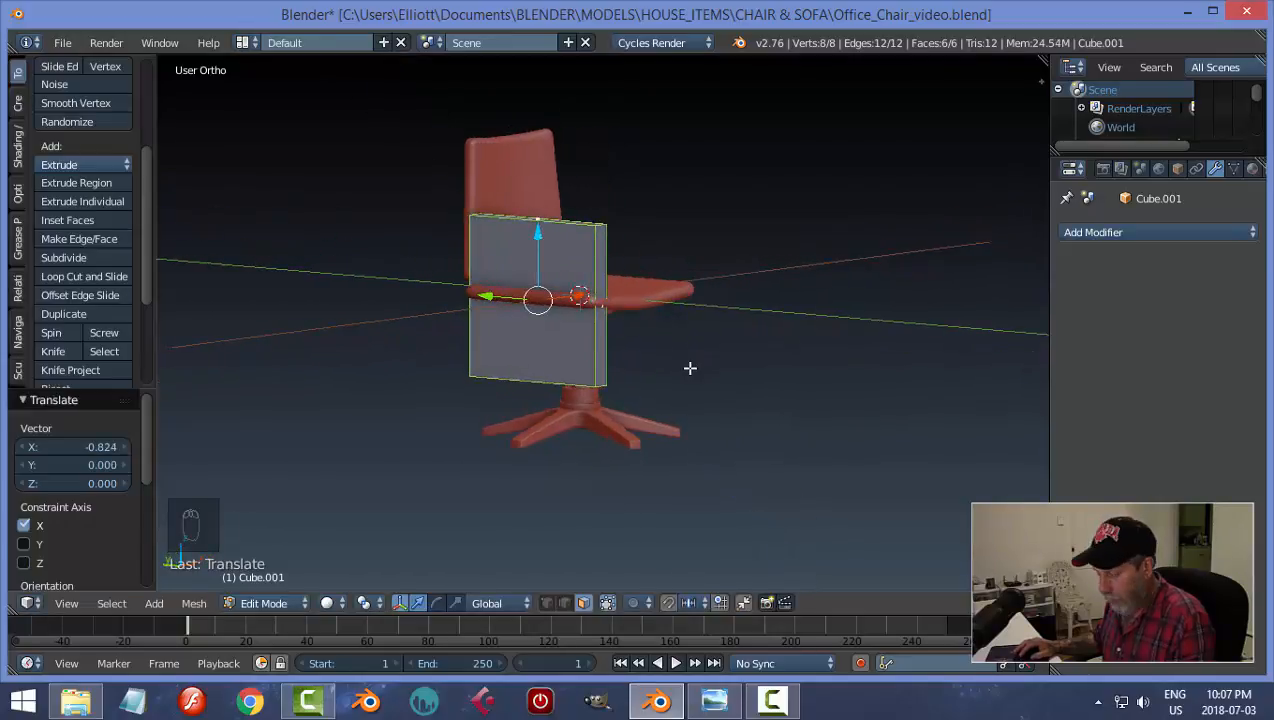
key("s")
key("z")
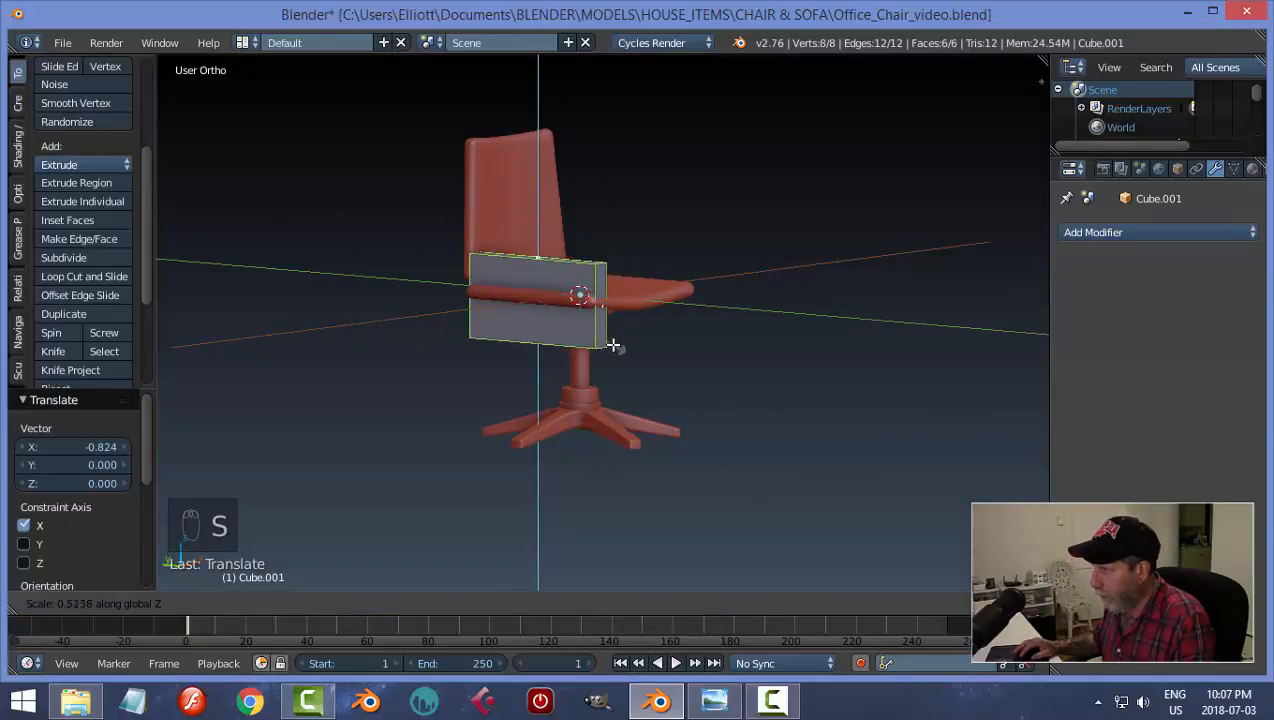
left_click(613, 345)
left_click_drag(537, 236, 548, 194)
middle_click_drag(548, 194, 577, 250)
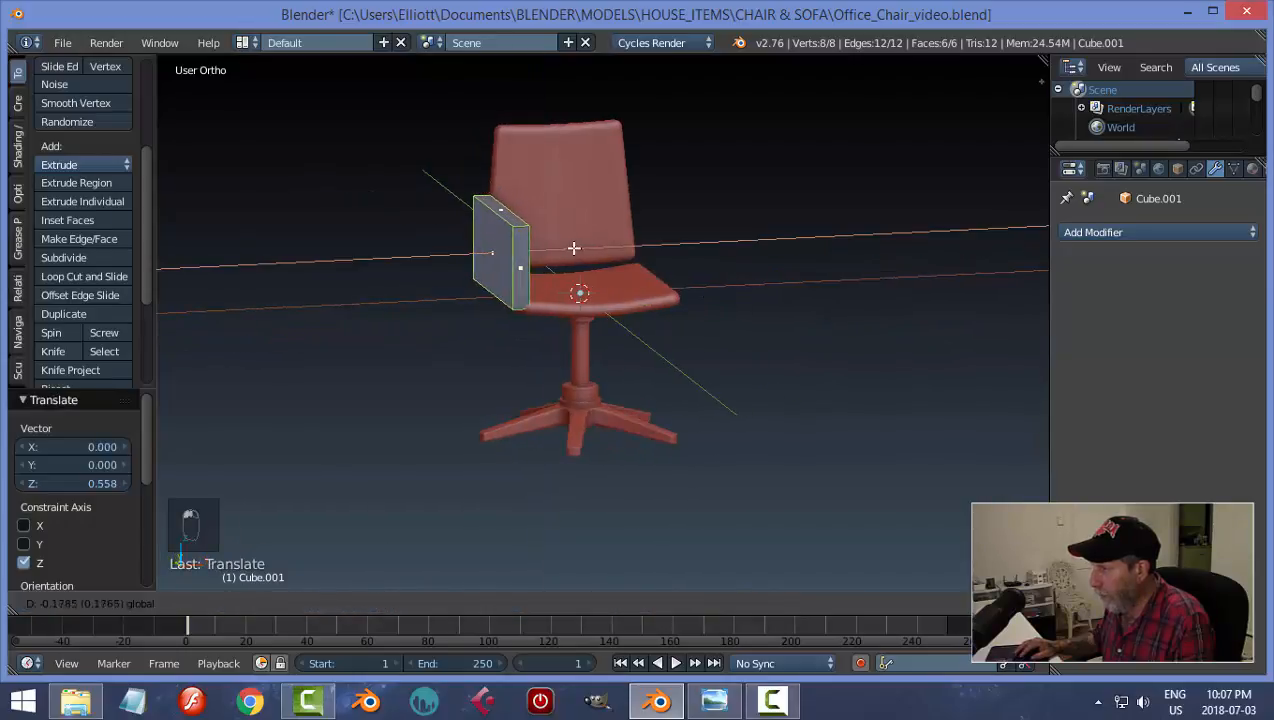
left_click(566, 250)
Step: Adjust the armrest panel's length by scaling along Y, and scale it to 0.959 along X
middle_click_drag(580, 299, 756, 333)
key("s")
key("y")
left_click(817, 337)
key("s")
left_click(617, 359)
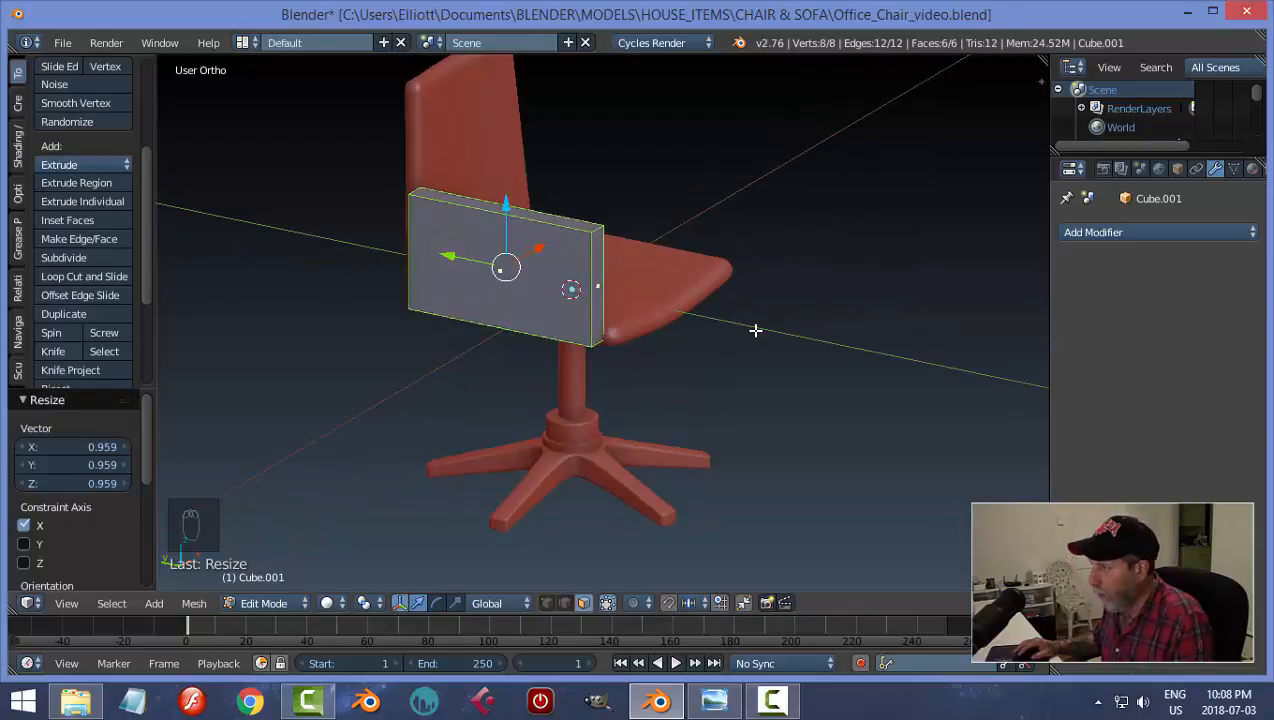
Step: Select the armrest panel's four short corner edges and bevel them with 5 segments and an offset of about 0.131
key("a")
key("ctrl+Tab")
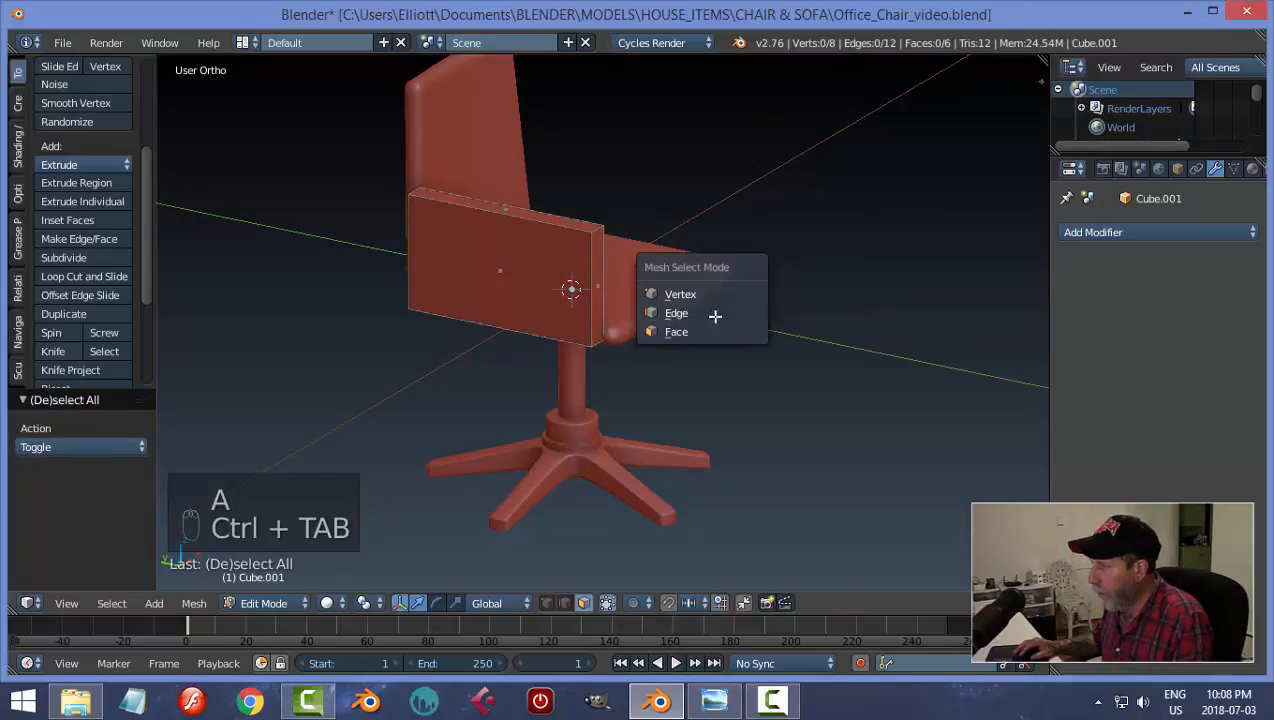
left_click(712, 314)
right_click(424, 190, "shift")
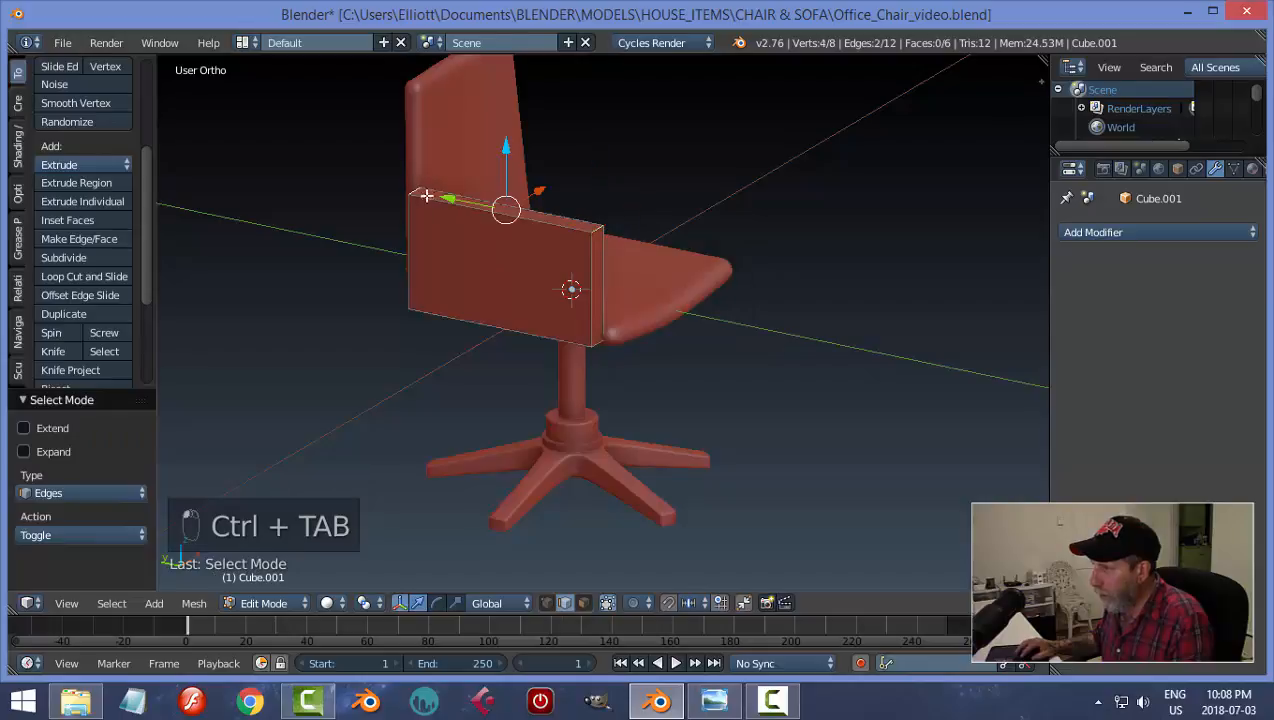
middle_click_drag(424, 190, 563, 222)
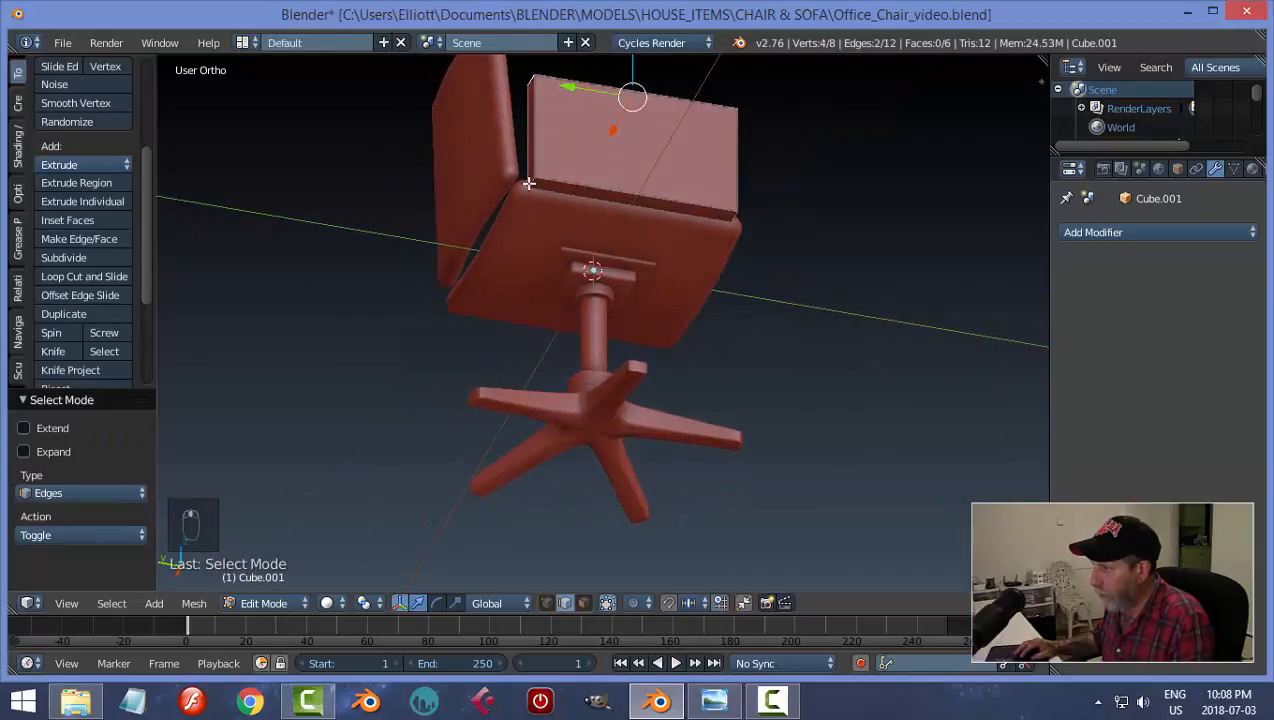
middle_click_drag(781, 250, 683, 387)
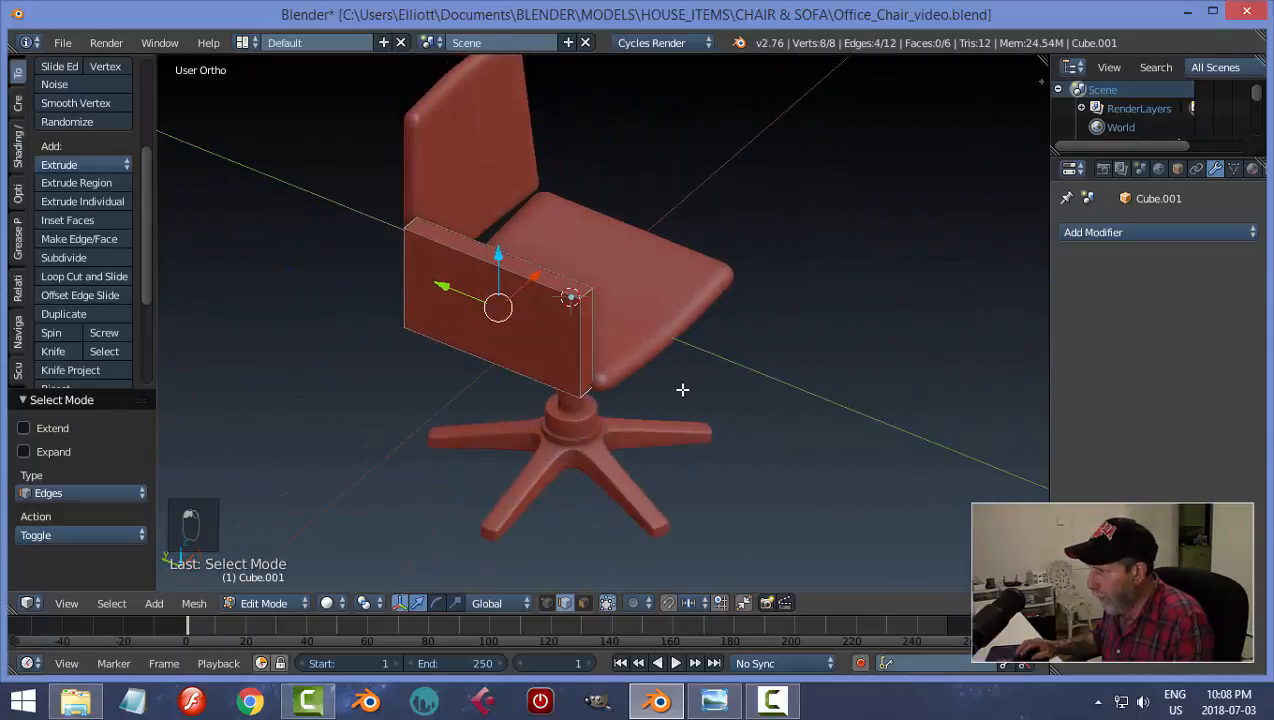
scroll(712, 380, "up", 2)
scroll(721, 364, "up", 2)
key("ctrl+b")
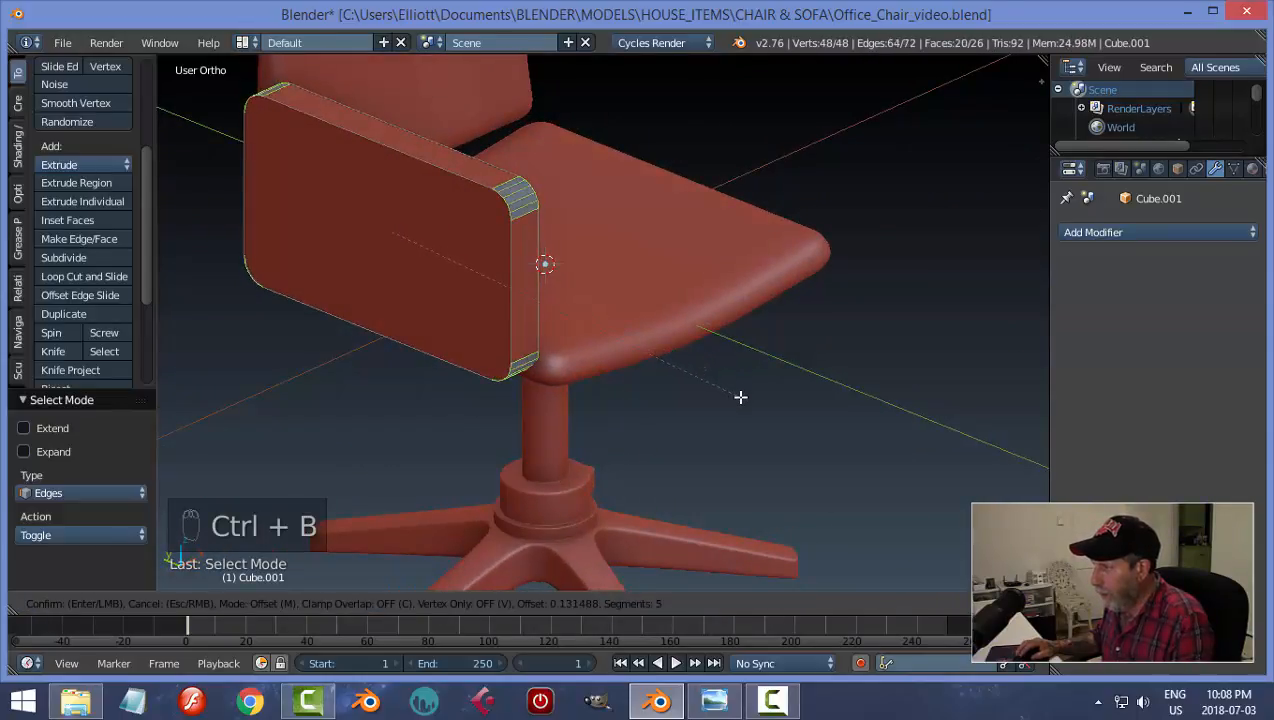
left_click(740, 397)
Step: Switch to face selection, select the panel's two large side faces, and inset them by 0.0567
key("a")
key("ctrl+Tab")
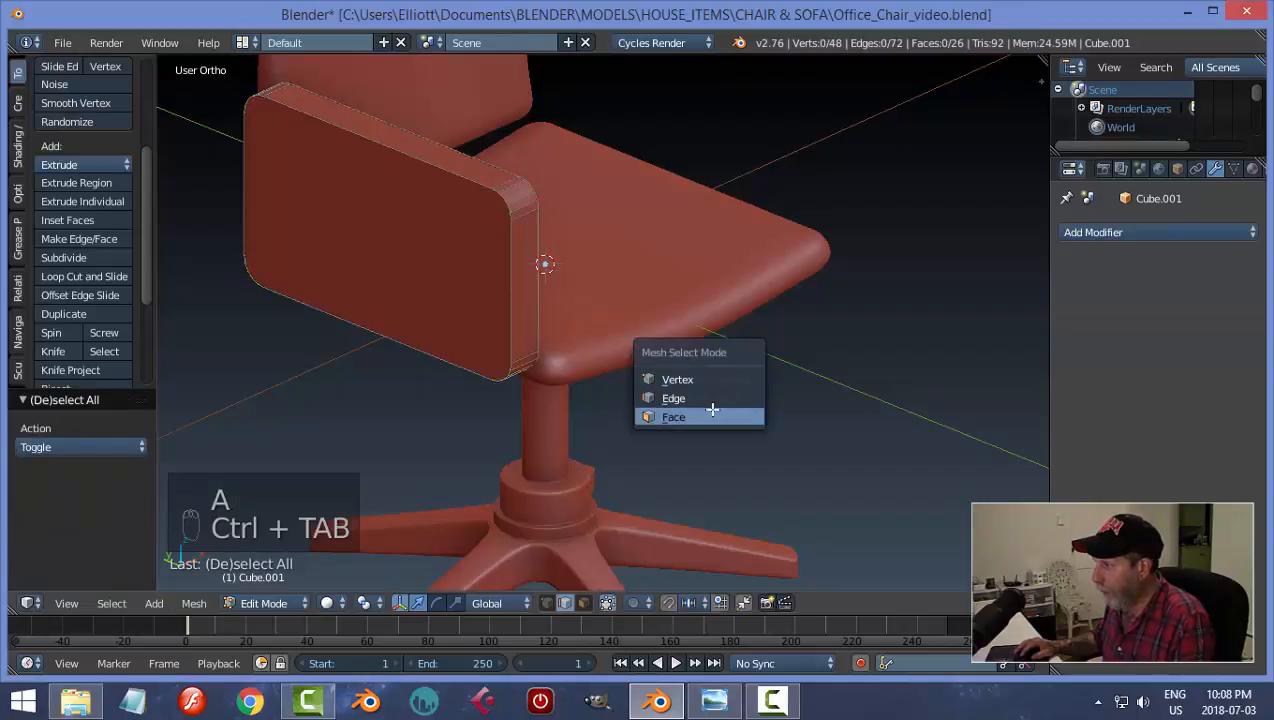
left_click(712, 410)
right_click(455, 240)
middle_click_drag(697, 276, 440, 298)
right_click(463, 92, "shift")
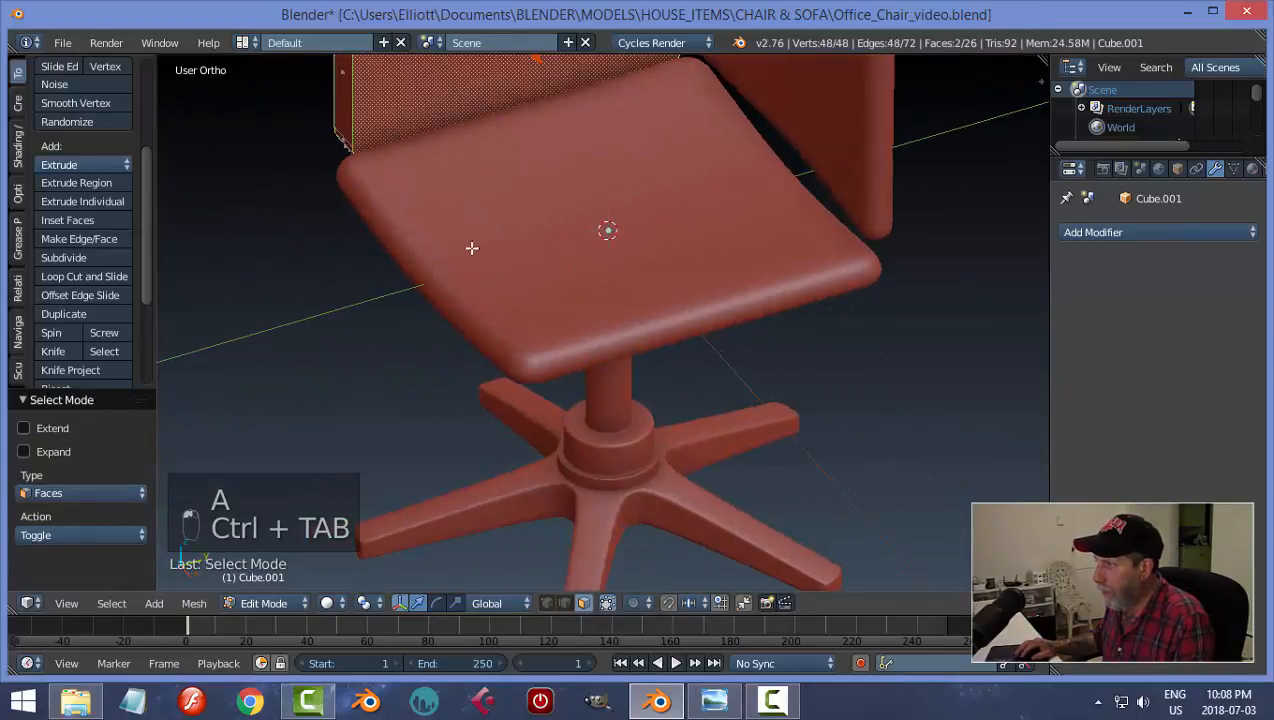
middle_click_drag(472, 248, 879, 208)
key("i")
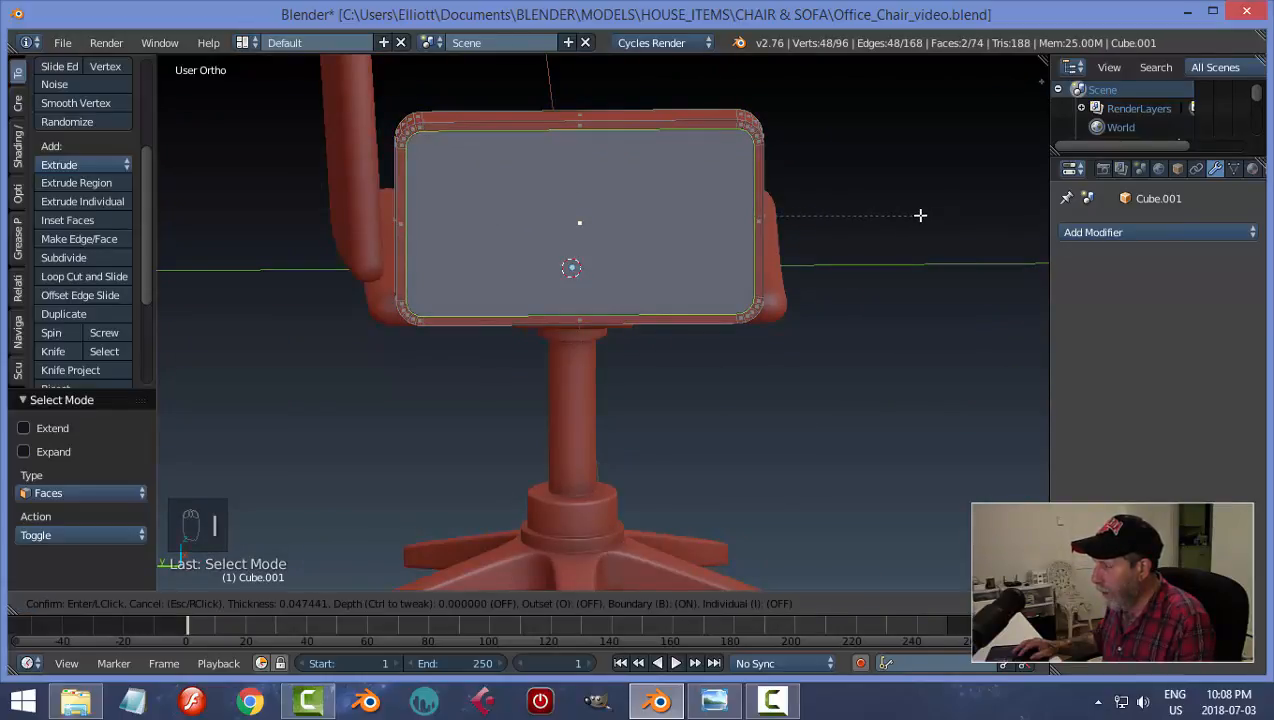
left_click(921, 215)
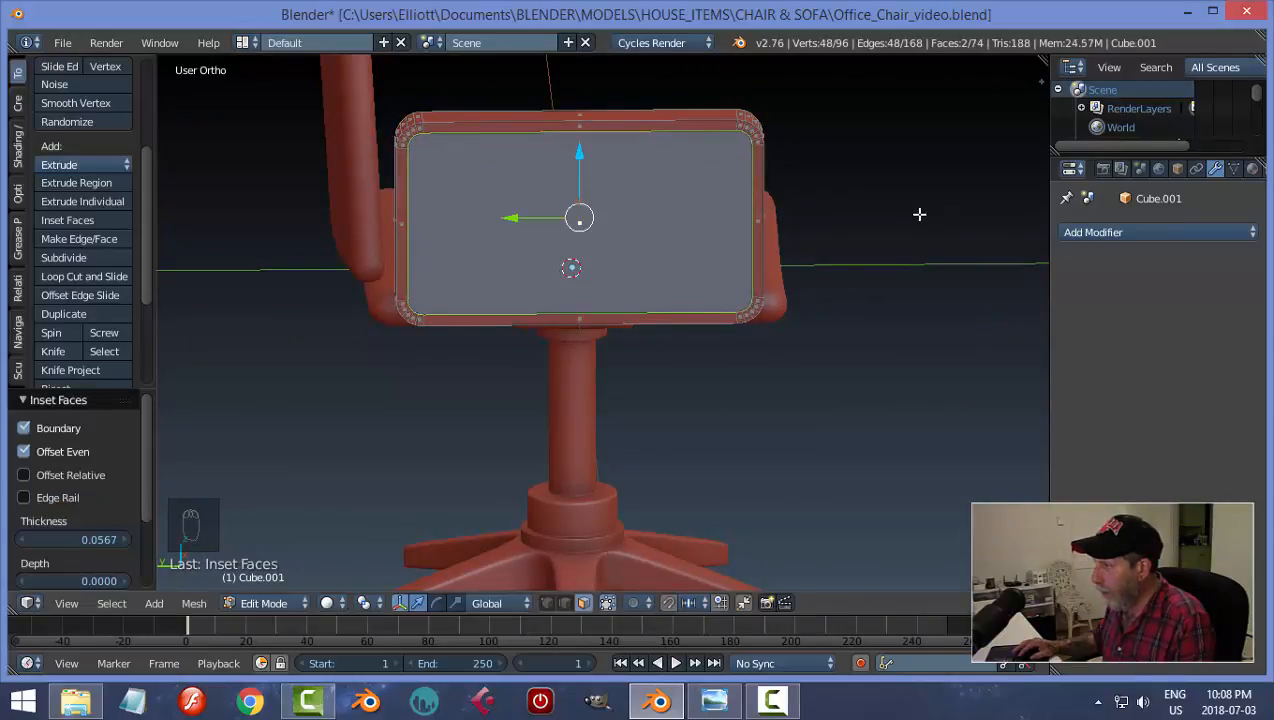
Step: Bridge the two inset faces with Bridge Edge Loops to open a hole through the armrest panel
middle_click_drag(919, 213, 856, 273)
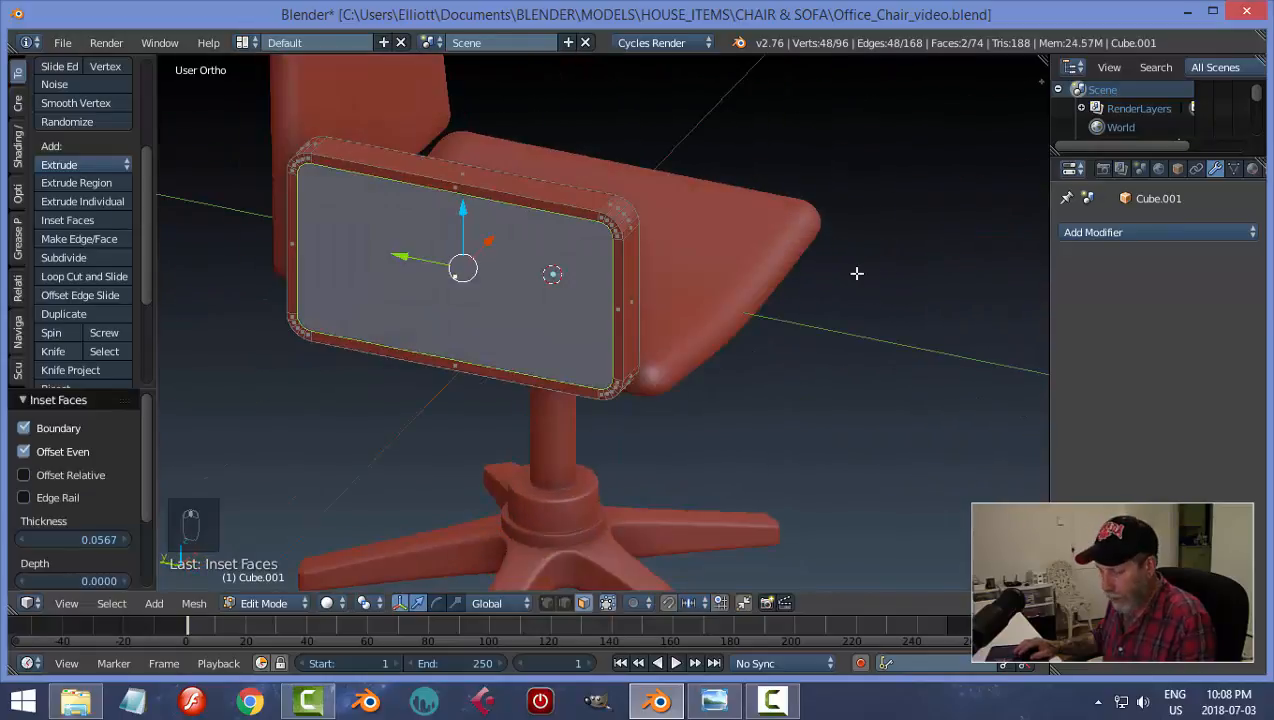
key("ctrl+e")
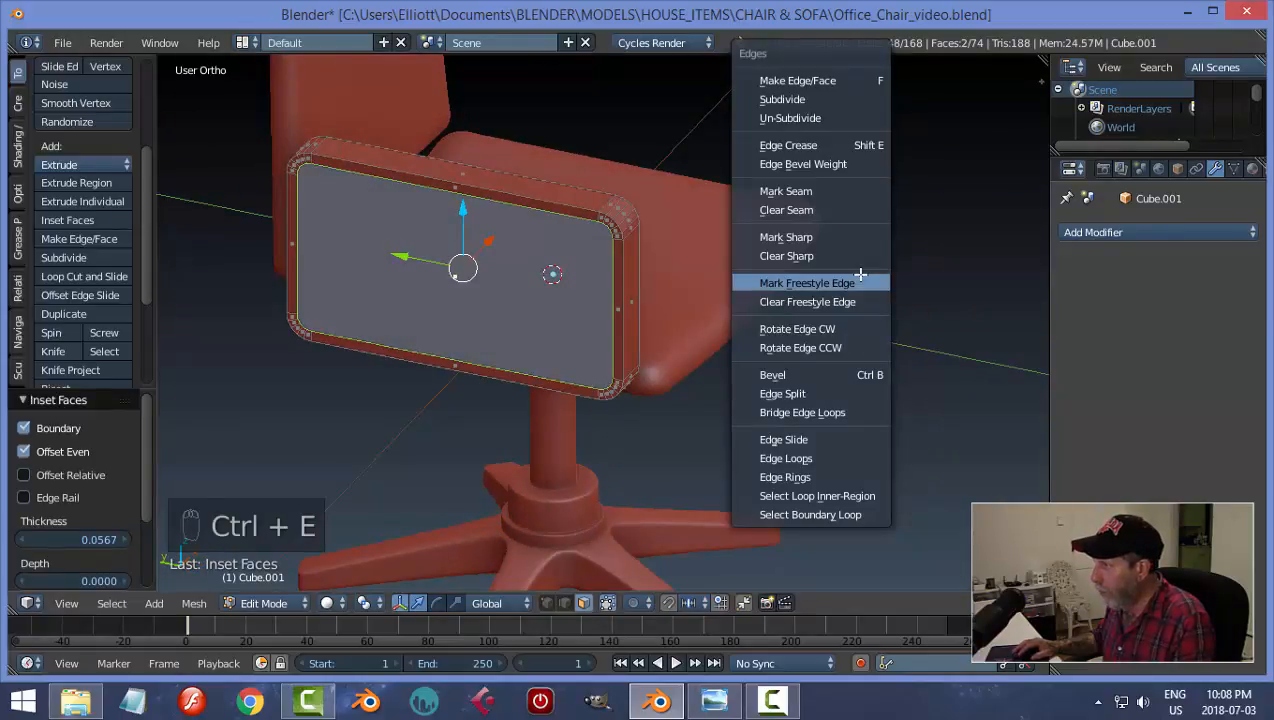
left_click(840, 408)
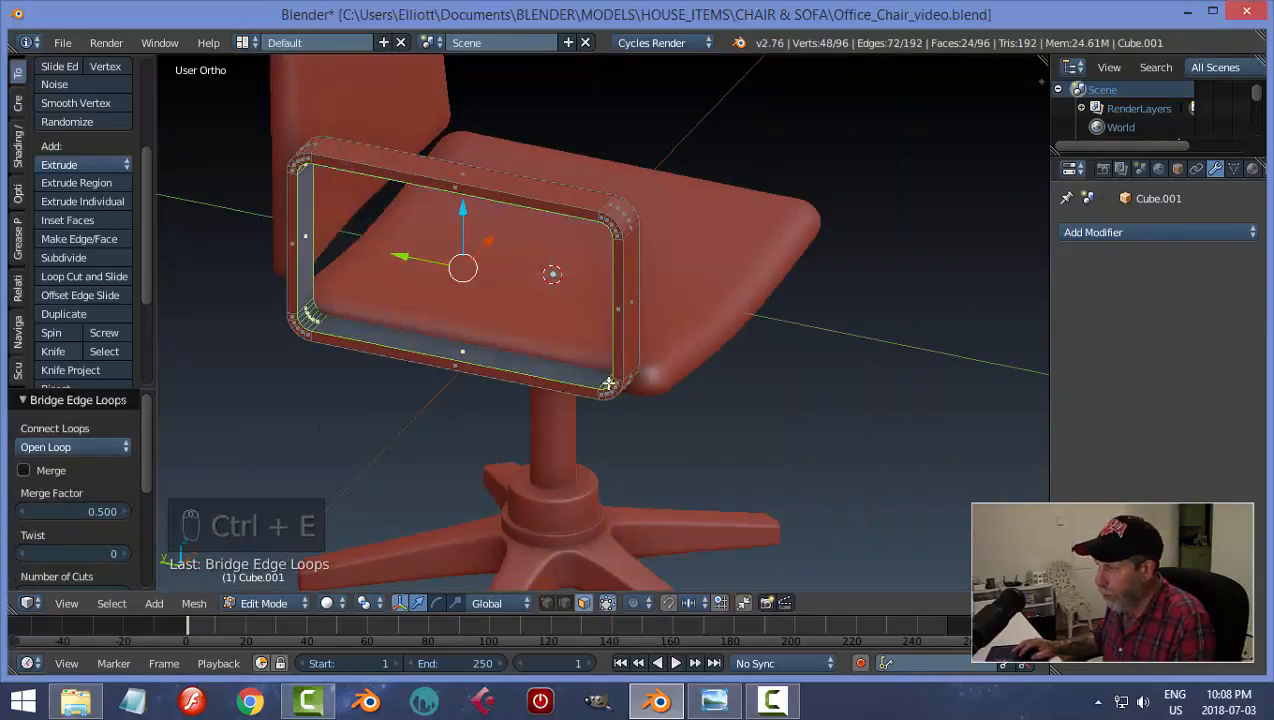
Step: Select the whole armrest mesh, make its normals consistent, and return to Object Mode
key("a")
key("a")
key("a")
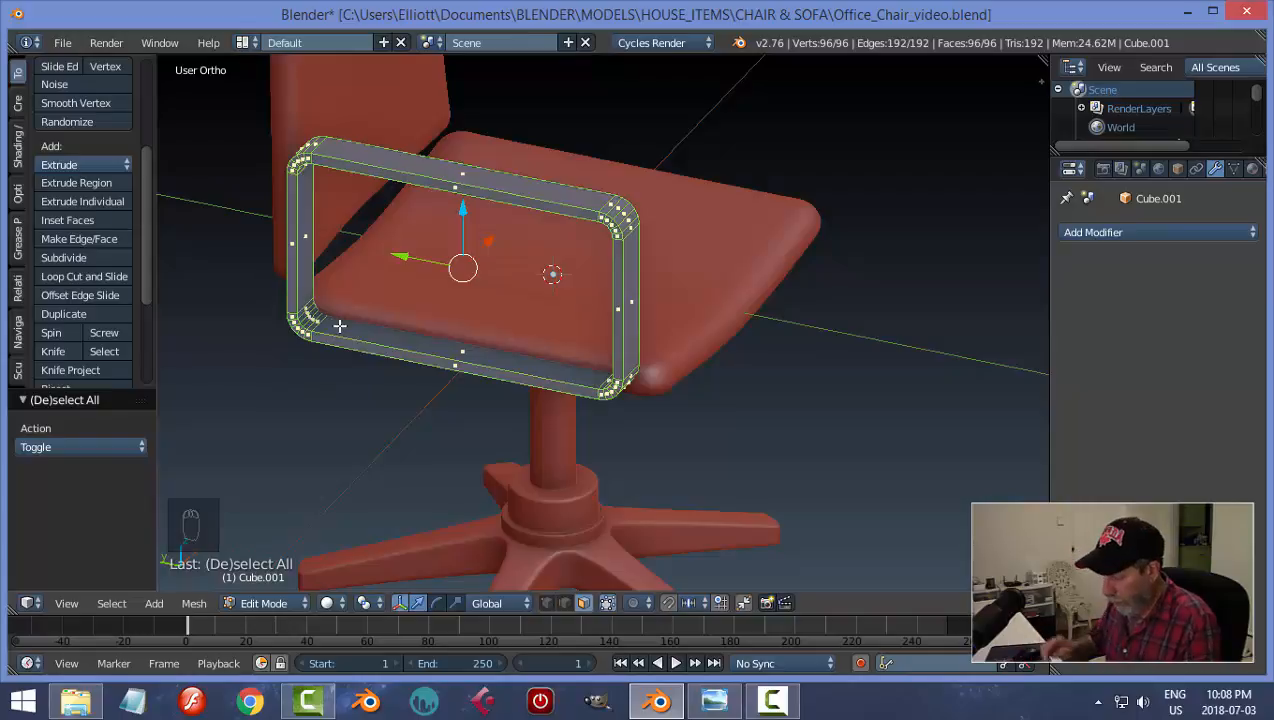
key("ctrl+n")
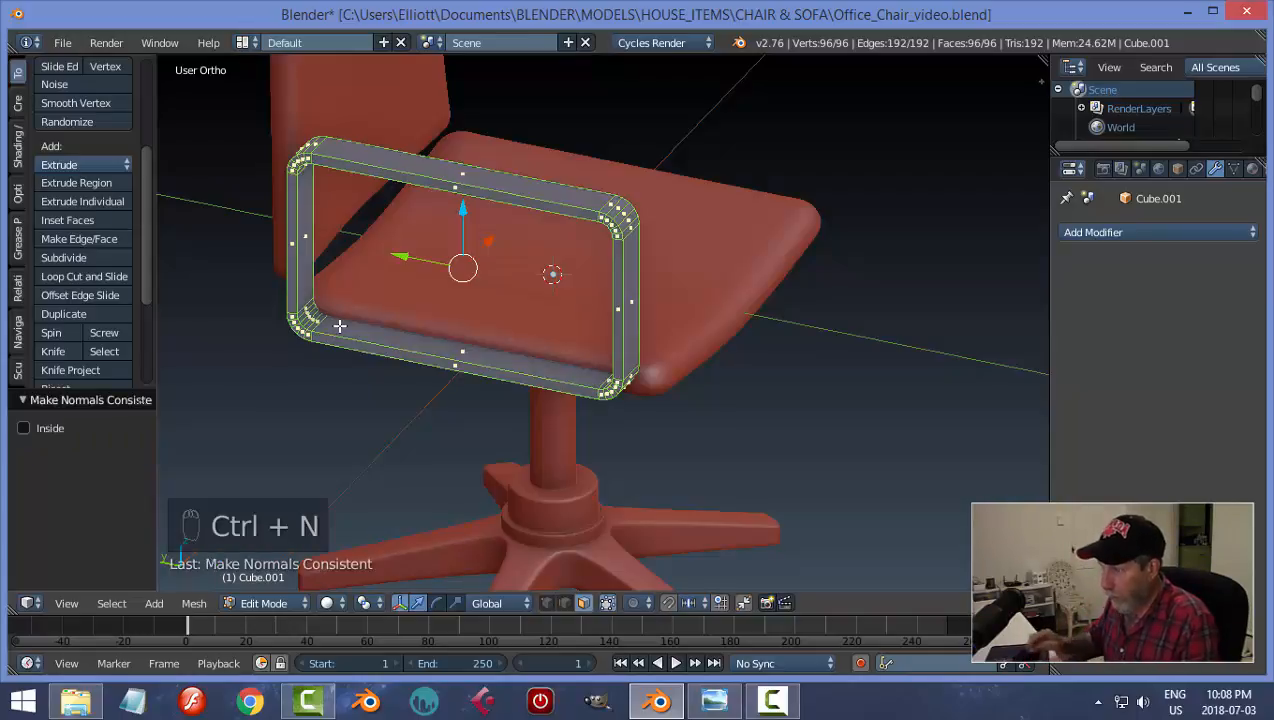
key("a")
key("Tab")
left_click(204, 331)
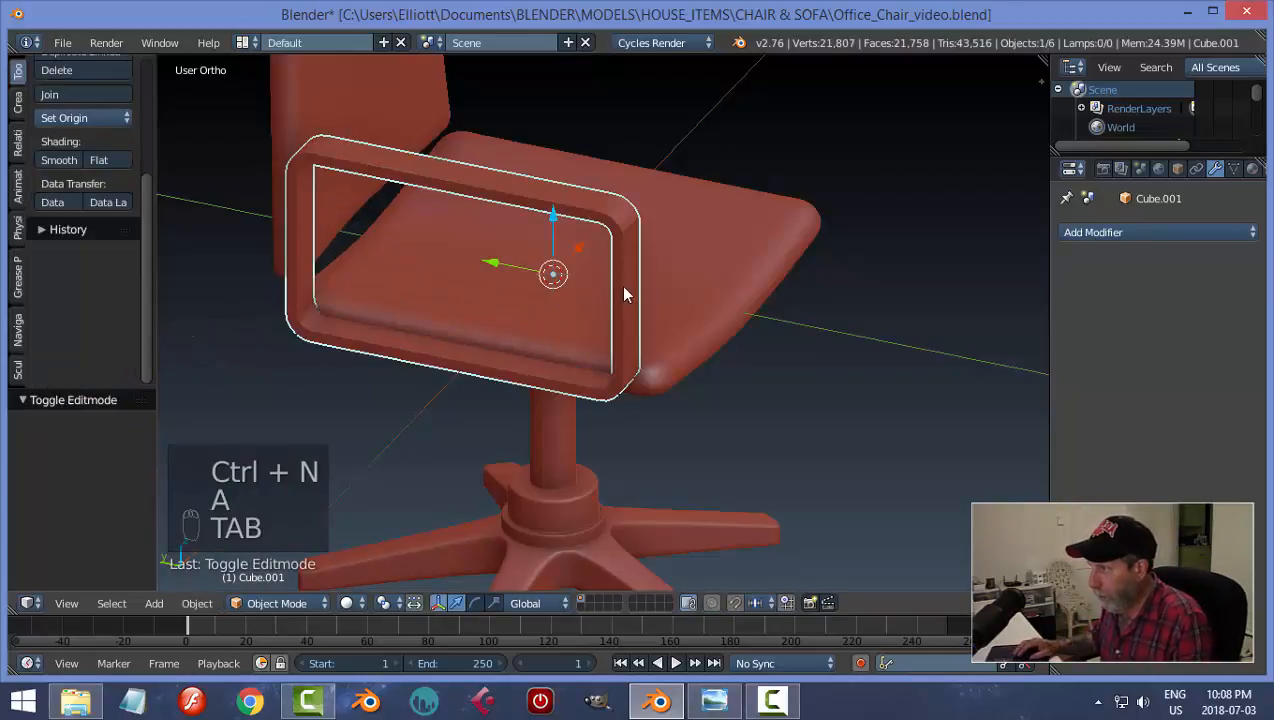
Step: Add a Subdivision Surface modifier with 2 view subdivisions to the armrest frame and shade it smooth
middle_click_drag(622, 288, 597, 318)
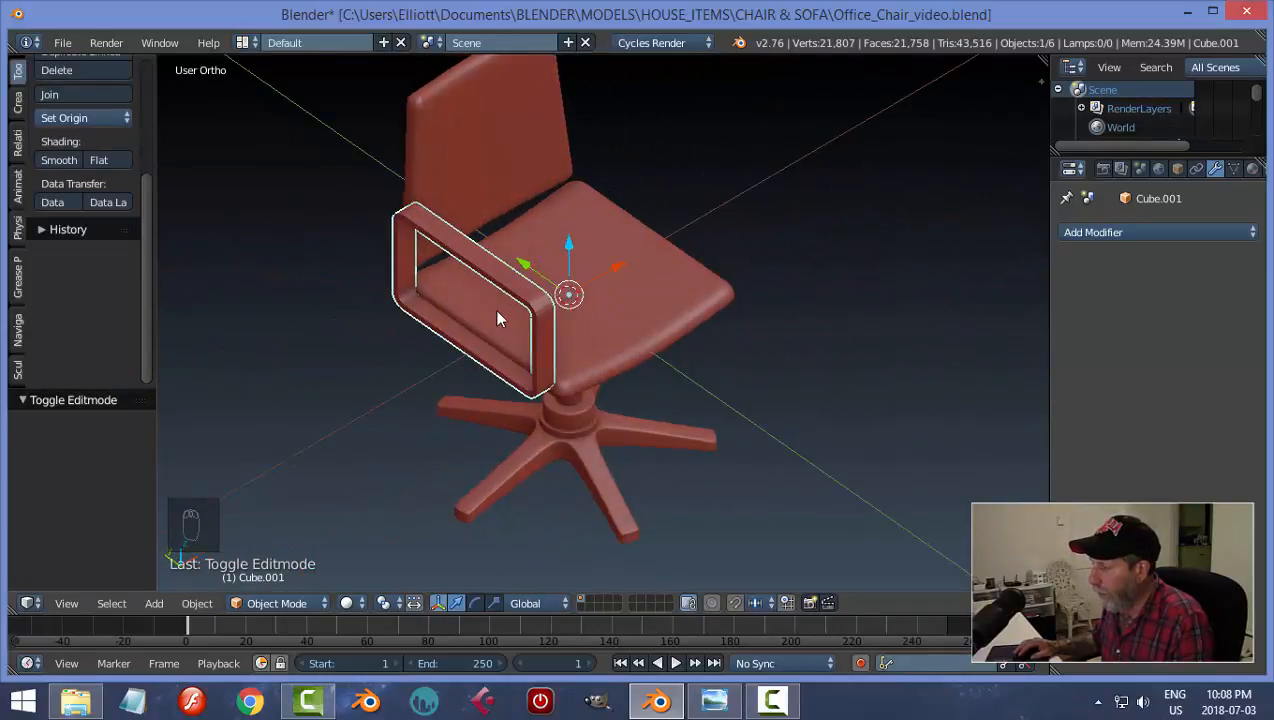
left_click(1131, 233)
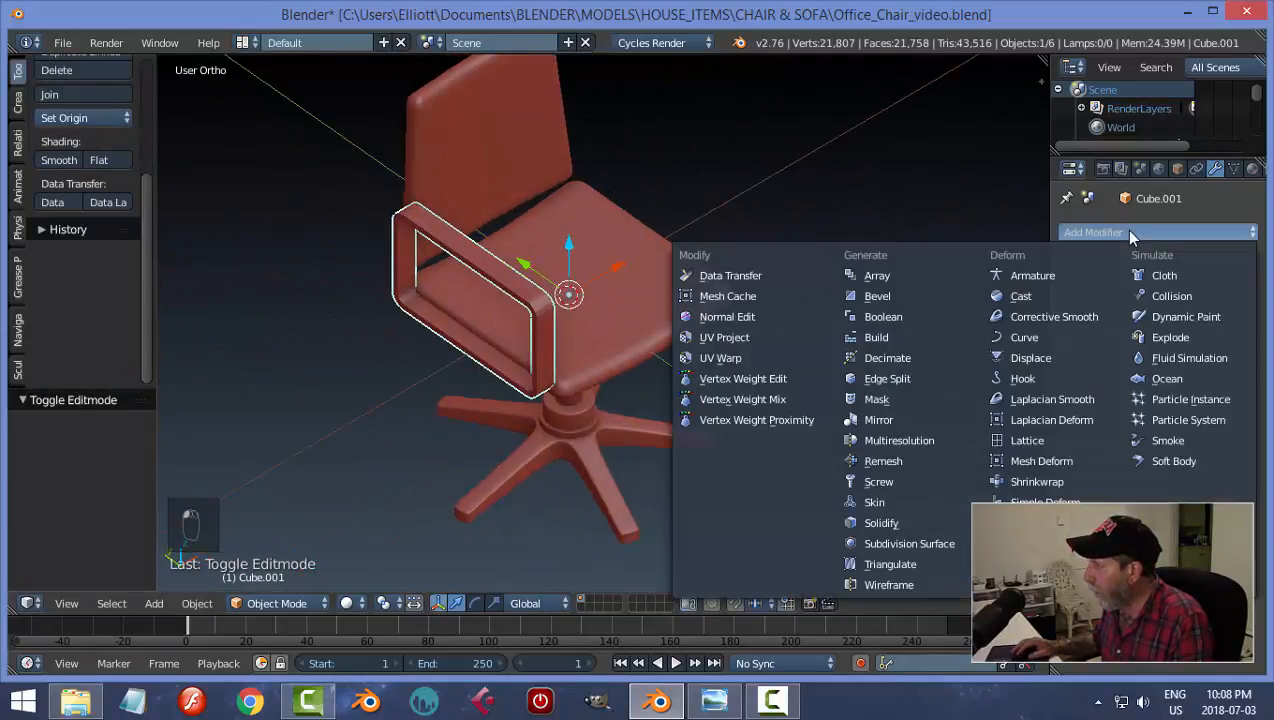
left_click(935, 545)
left_click(1146, 361)
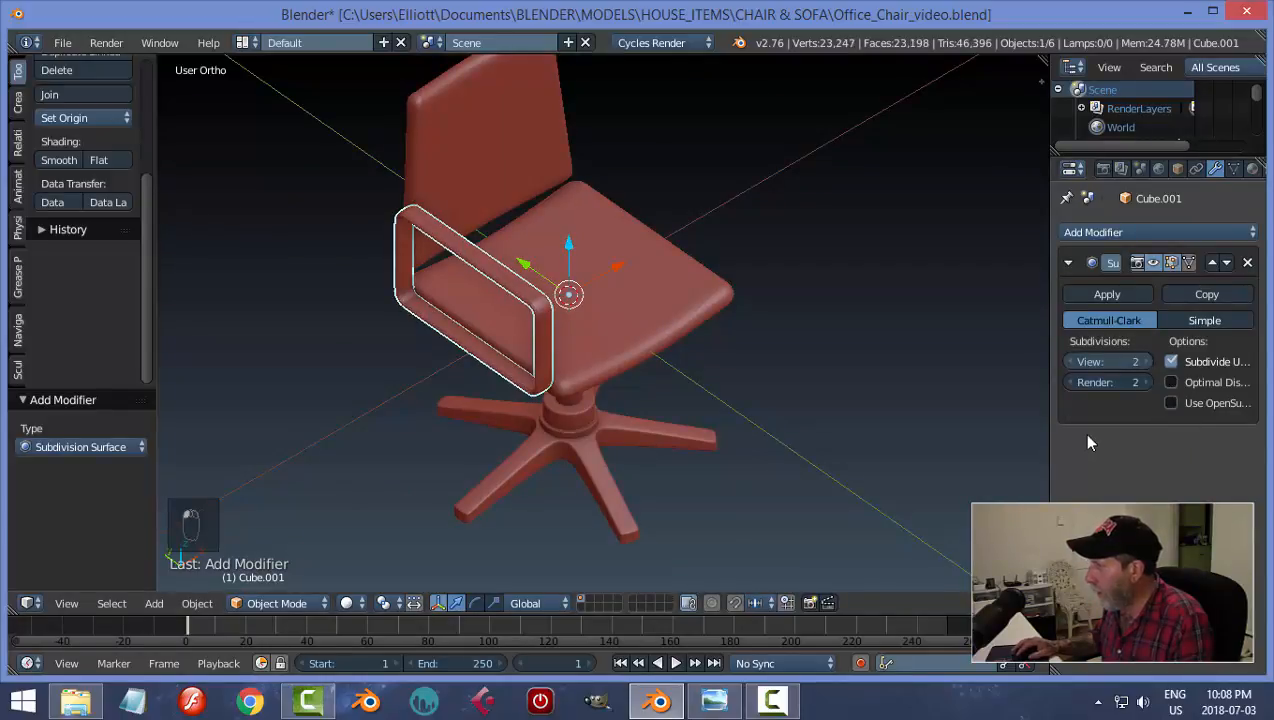
scroll(600, 330, "up", 3)
left_click(59, 160)
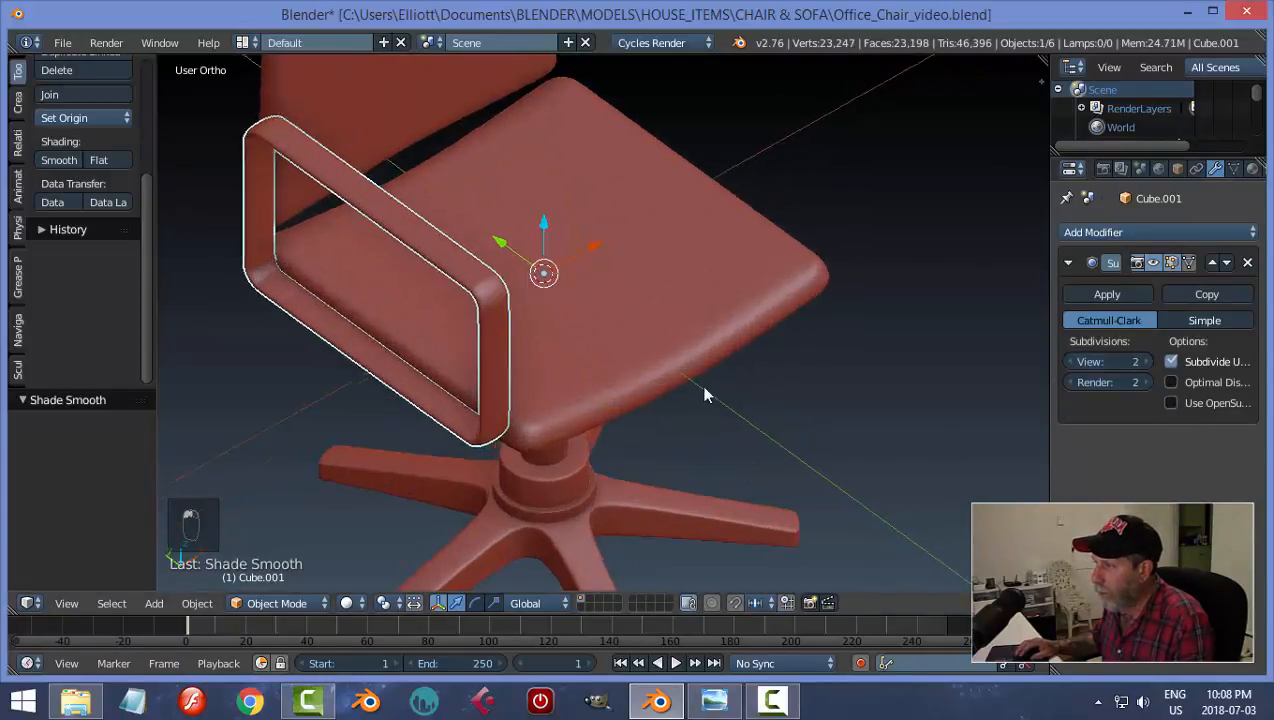
middle_click_drag(705, 393, 652, 370)
middle_click_drag(564, 308, 810, 353)
scroll(765, 372, "up", 2)
scroll(762, 370, "down", 3)
key("a")
Step: Step back through the history to the open-frame armrest without its Subdivision Surface modifier and smooth shading
key("ctrl+z")
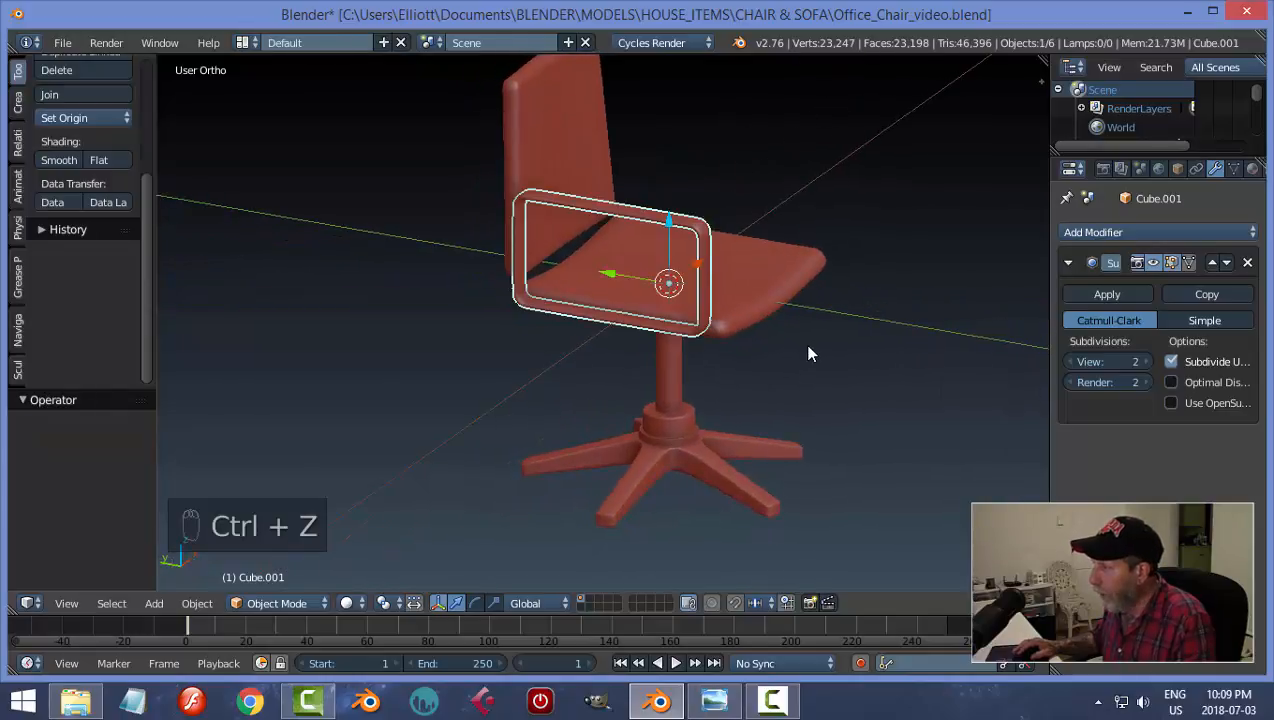
key("ctrl+z")
key("ctrl+z")
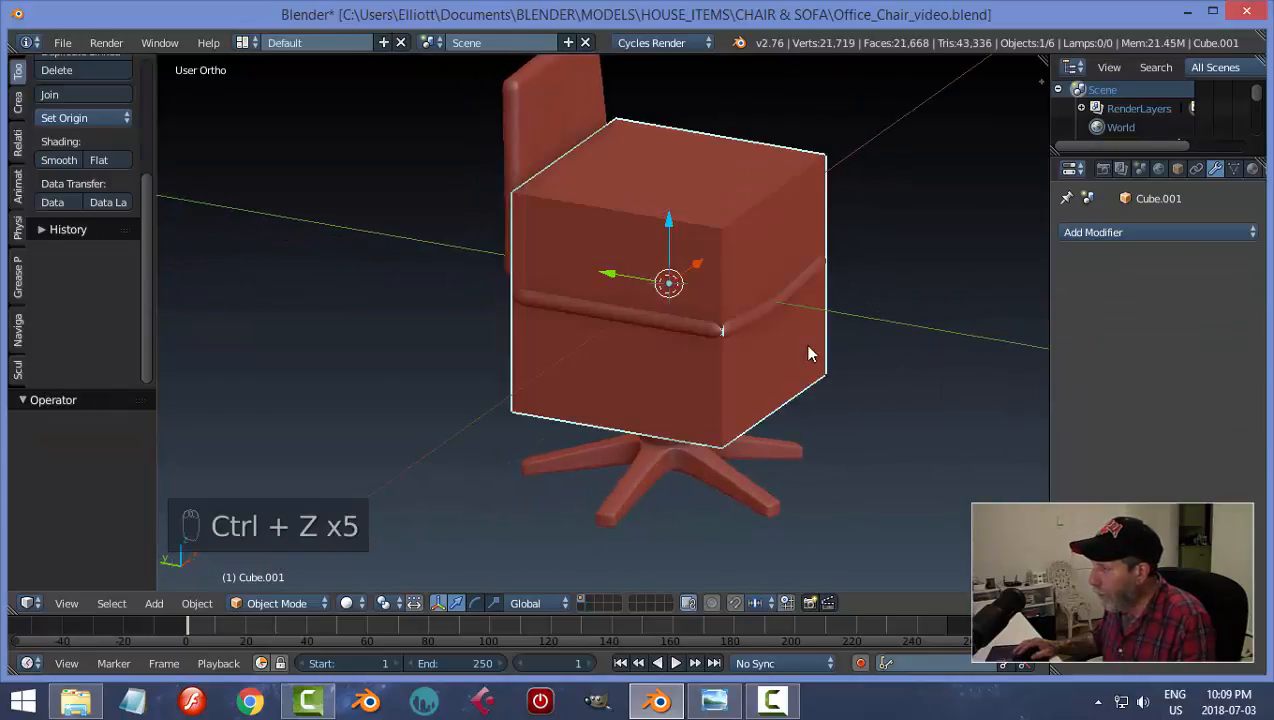
middle_click_drag(838, 341, 766, 342)
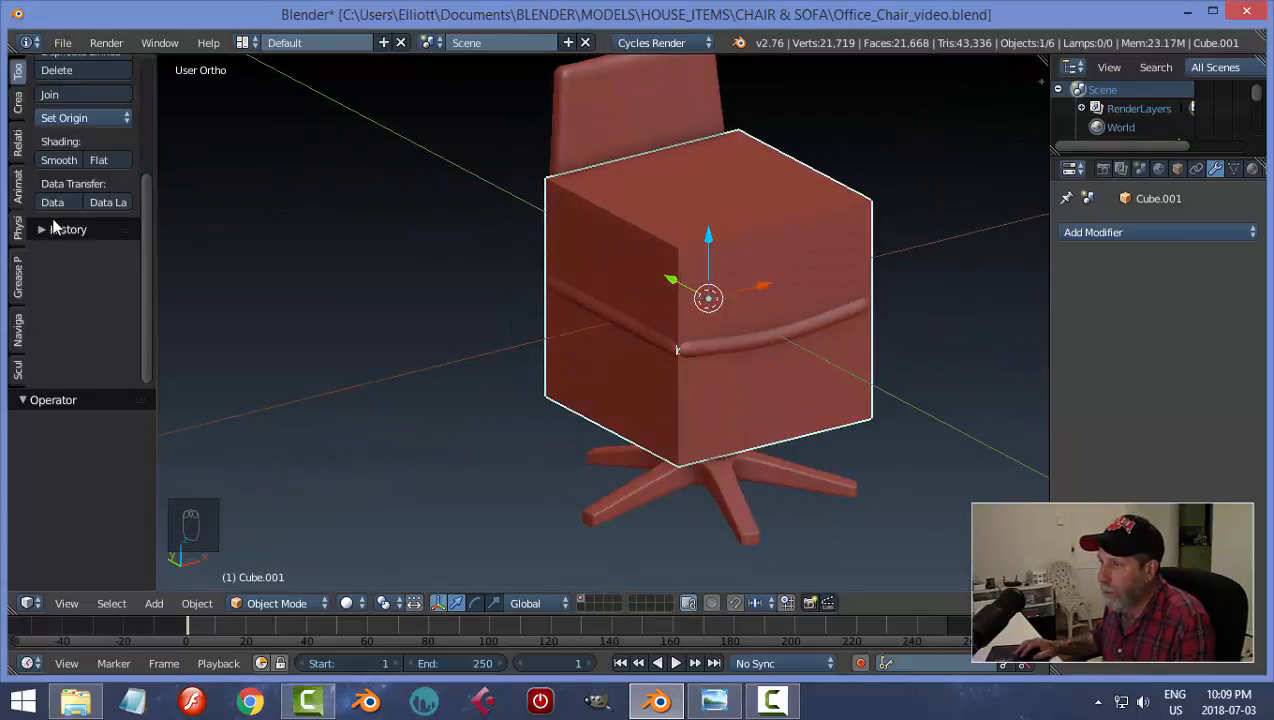
left_click(113, 258)
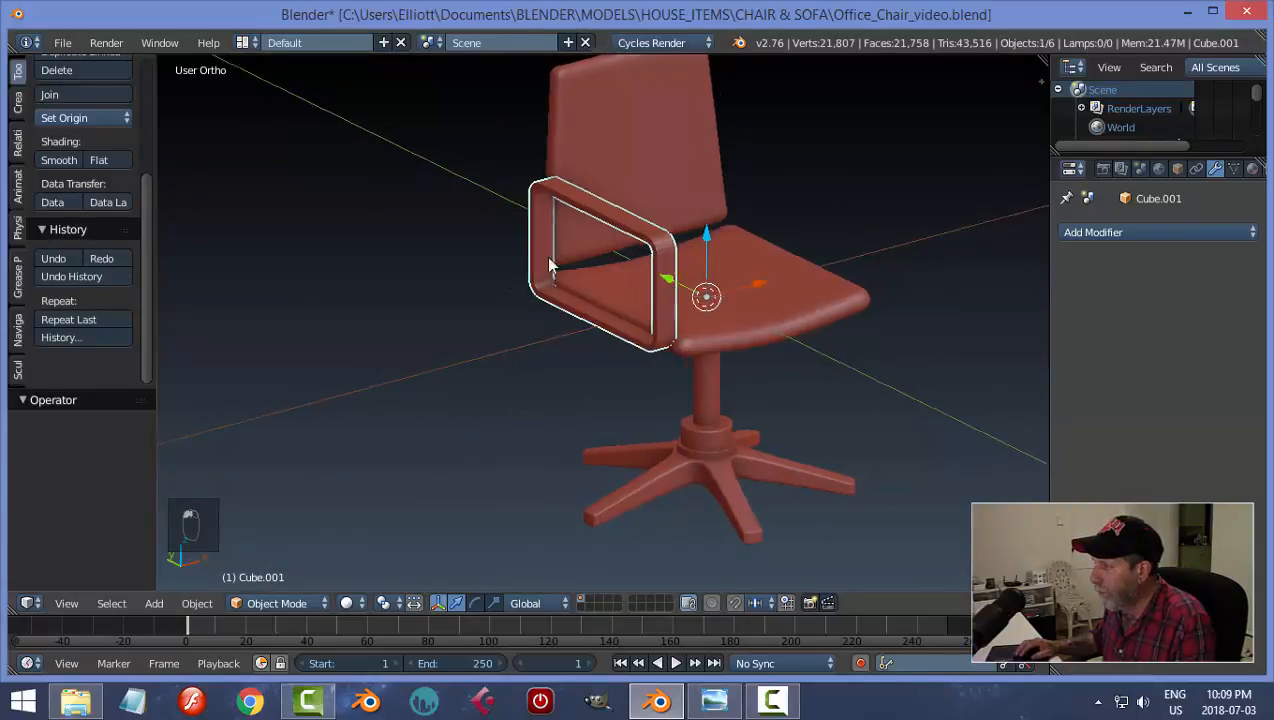
Step: Select the armrest frame's linked inner rim faces, scale them by about 0.922 in Y and Z only, and return to Object Mode
middle_click_drag(549, 262, 622, 291)
key("Tab")
scroll(634, 267, "up", 5)
key("l")
scroll(606, 262, "down", 3)
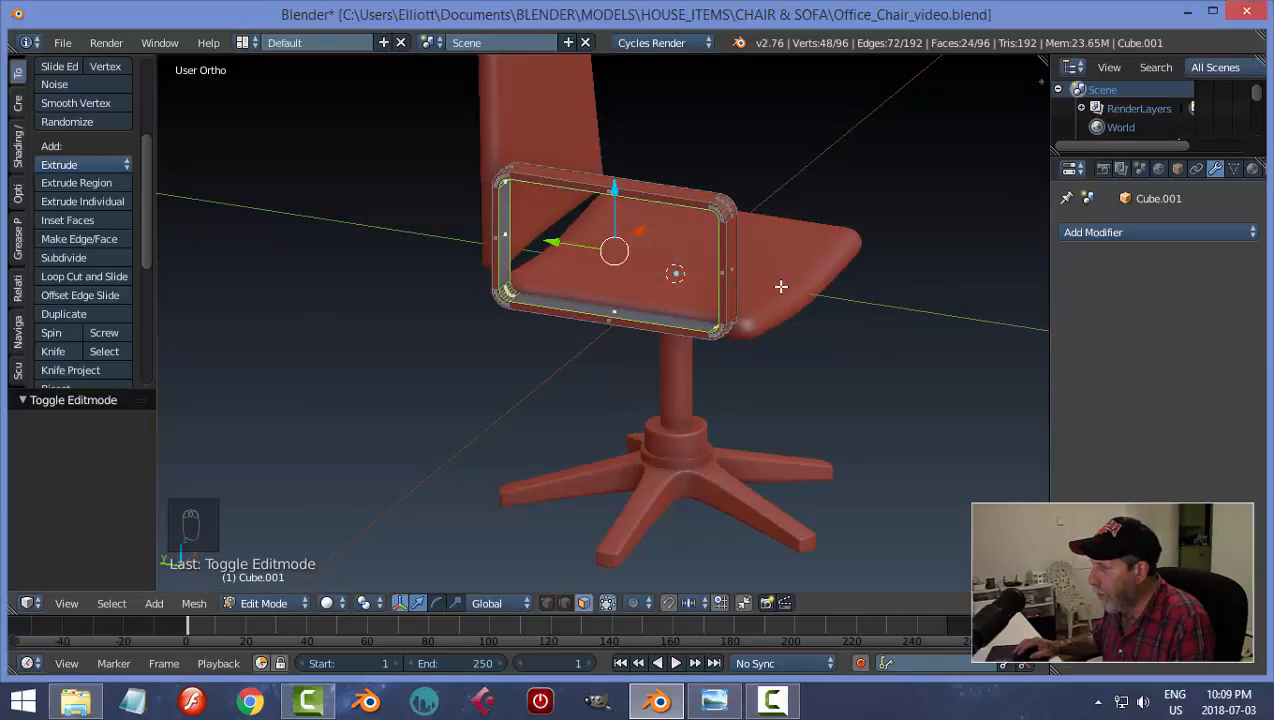
key("s")
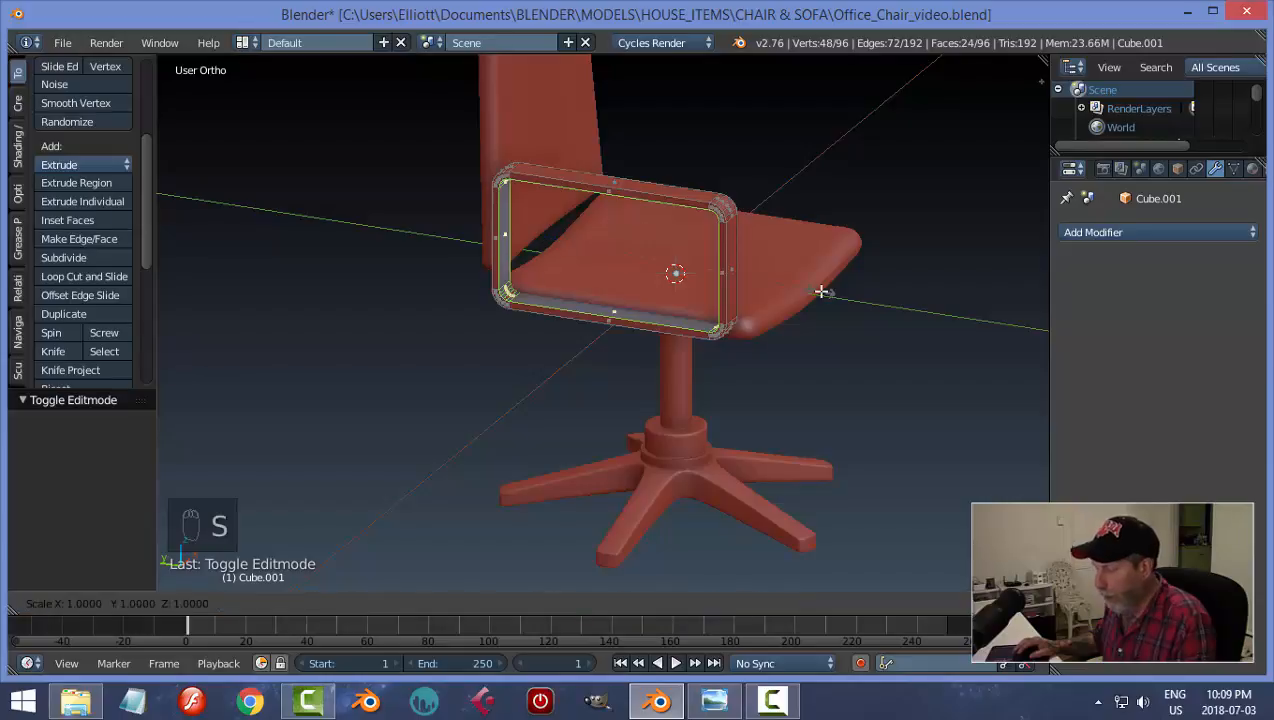
key("shift+x")
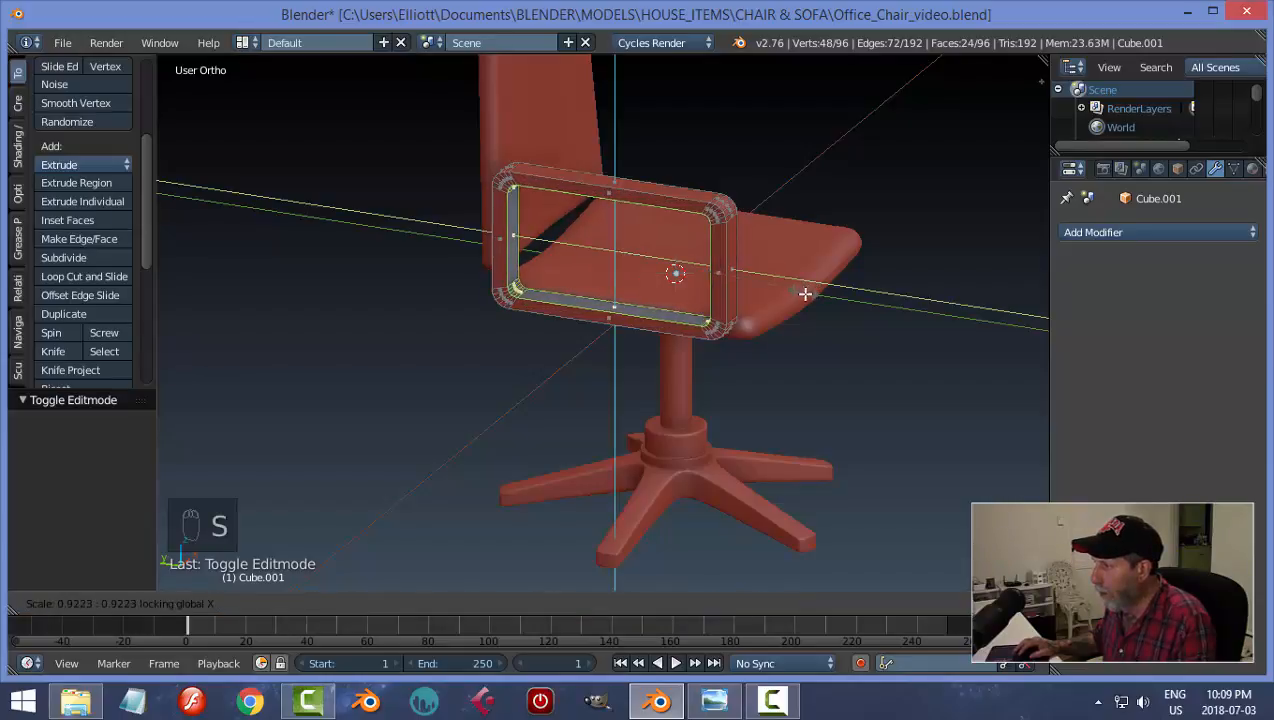
left_click(805, 293)
key("a")
key("Tab")
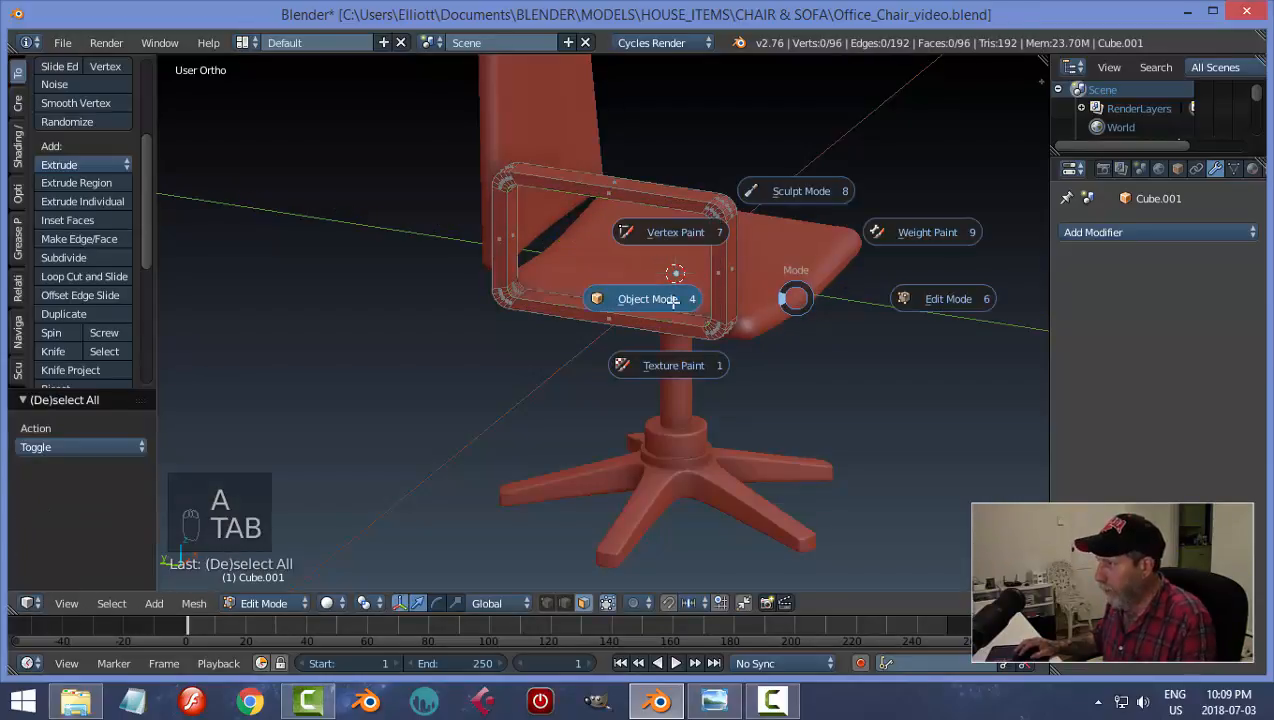
middle_click_drag(790, 287, 1024, 258)
Step: Add a Subdivision Surface modifier with 2 view subdivisions to the thickened armrest frame, shade it smooth, and deselect it
left_click(1092, 231)
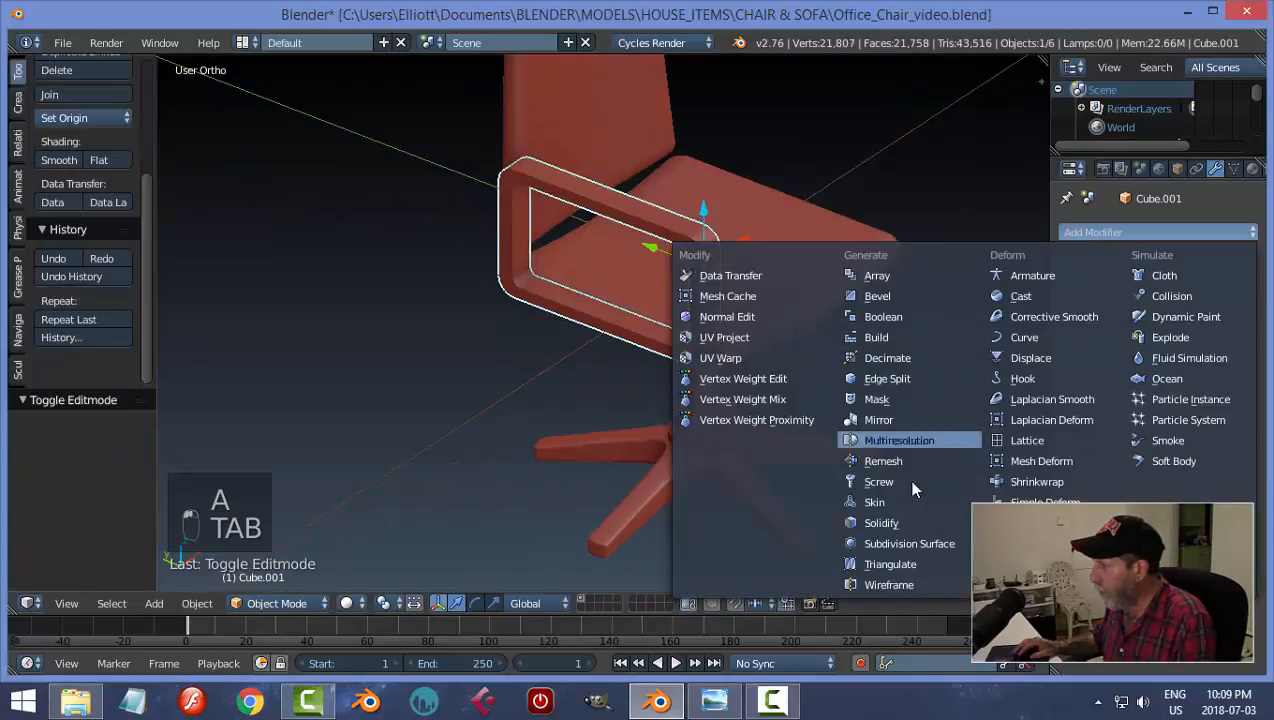
left_click(920, 547)
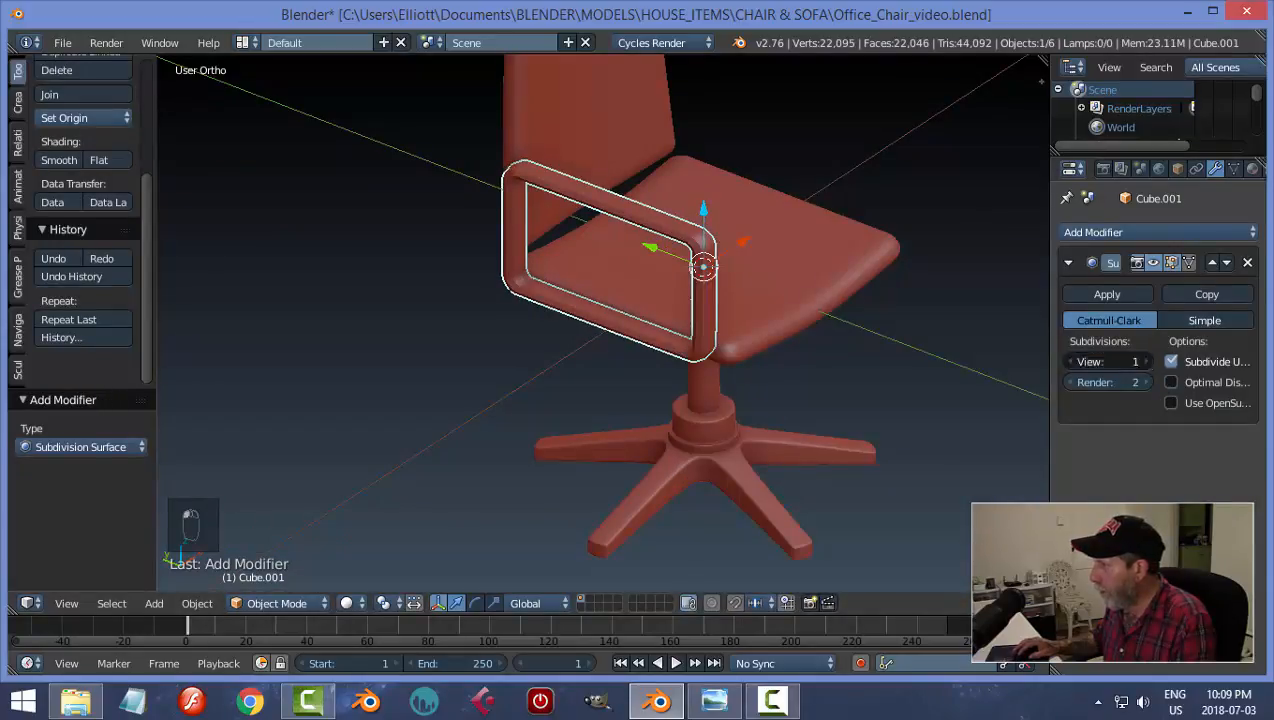
key("ctrl+2")
left_click(48, 162)
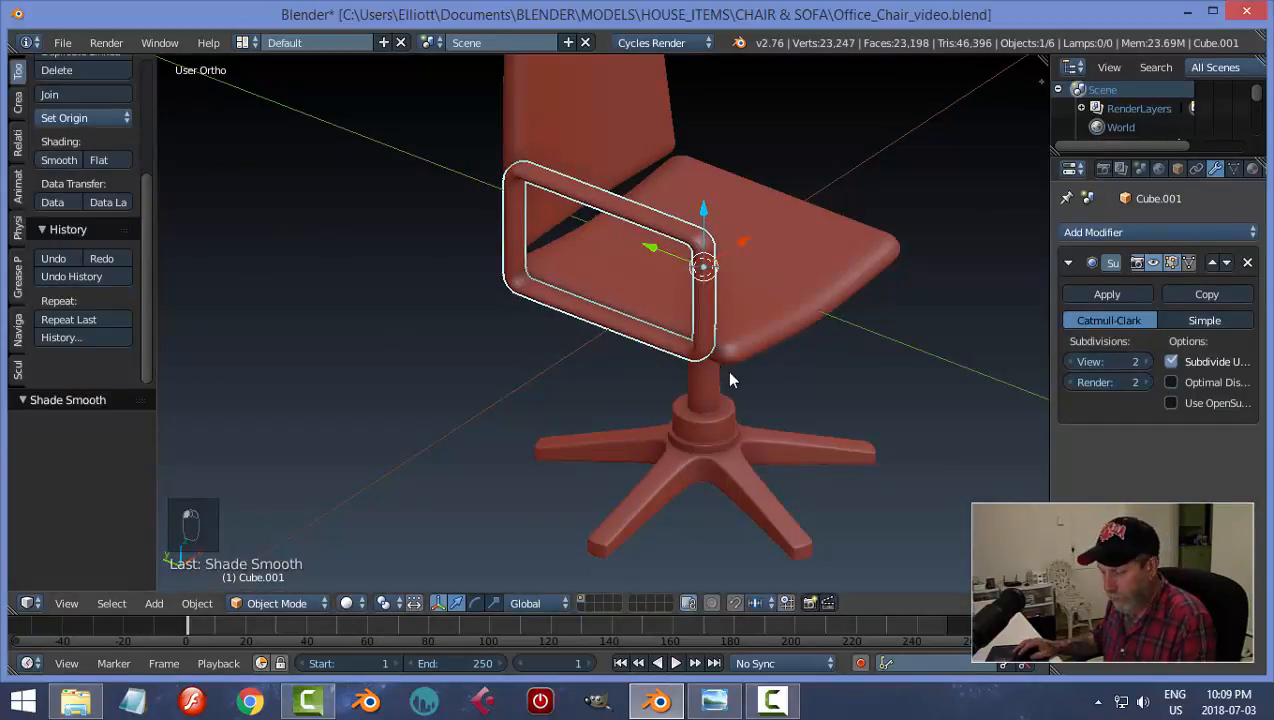
key("a")
middle_click_drag(730, 380, 835, 397)
scroll(660, 368, "up", 3)
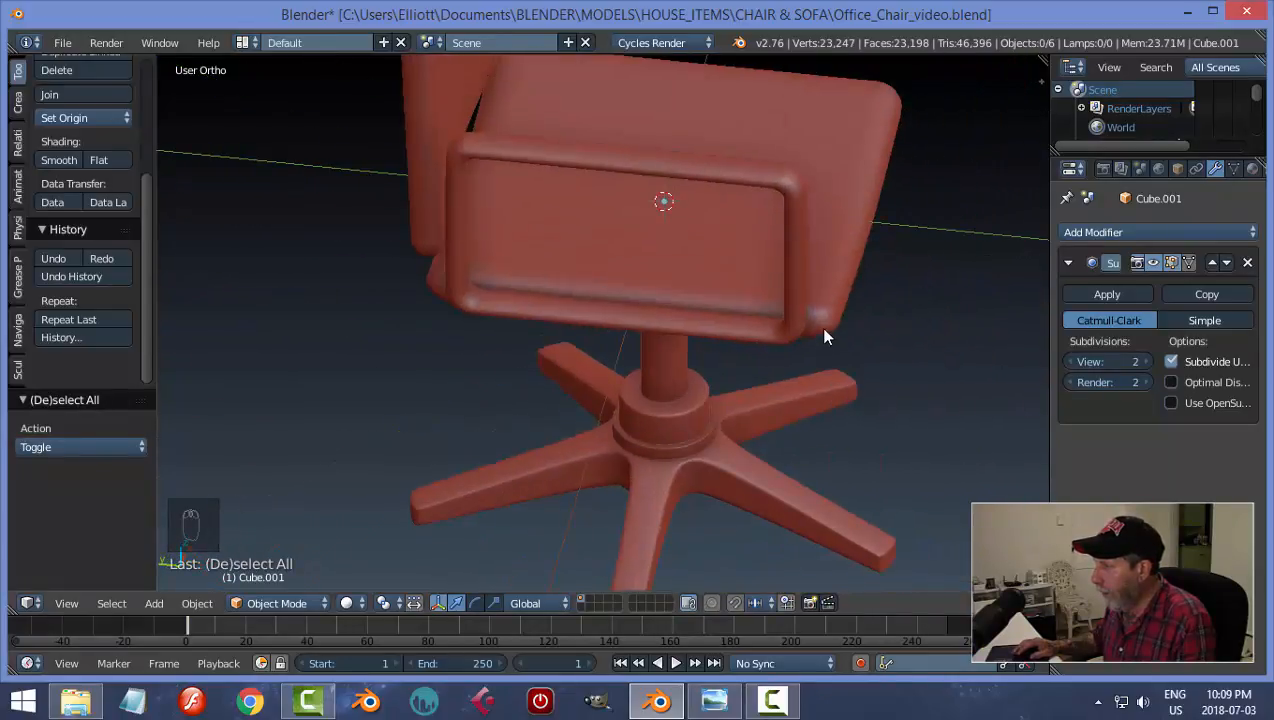
Step: Add two loop cuts around the armrest frame's outer rim, one near each side edge, and return to Object Mode
right_click(790, 245)
middle_click_drag(792, 239, 845, 352)
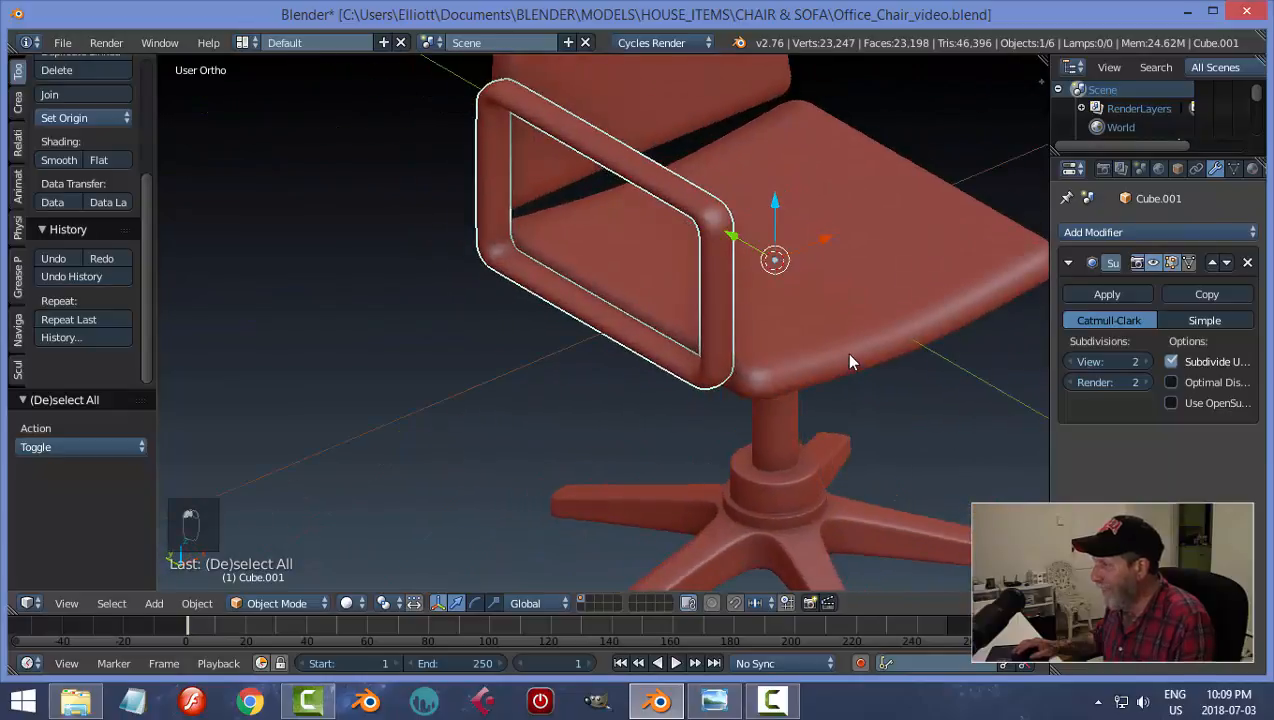
key("Tab")
left_click(940, 355)
middle_click_drag(940, 355, 632, 309)
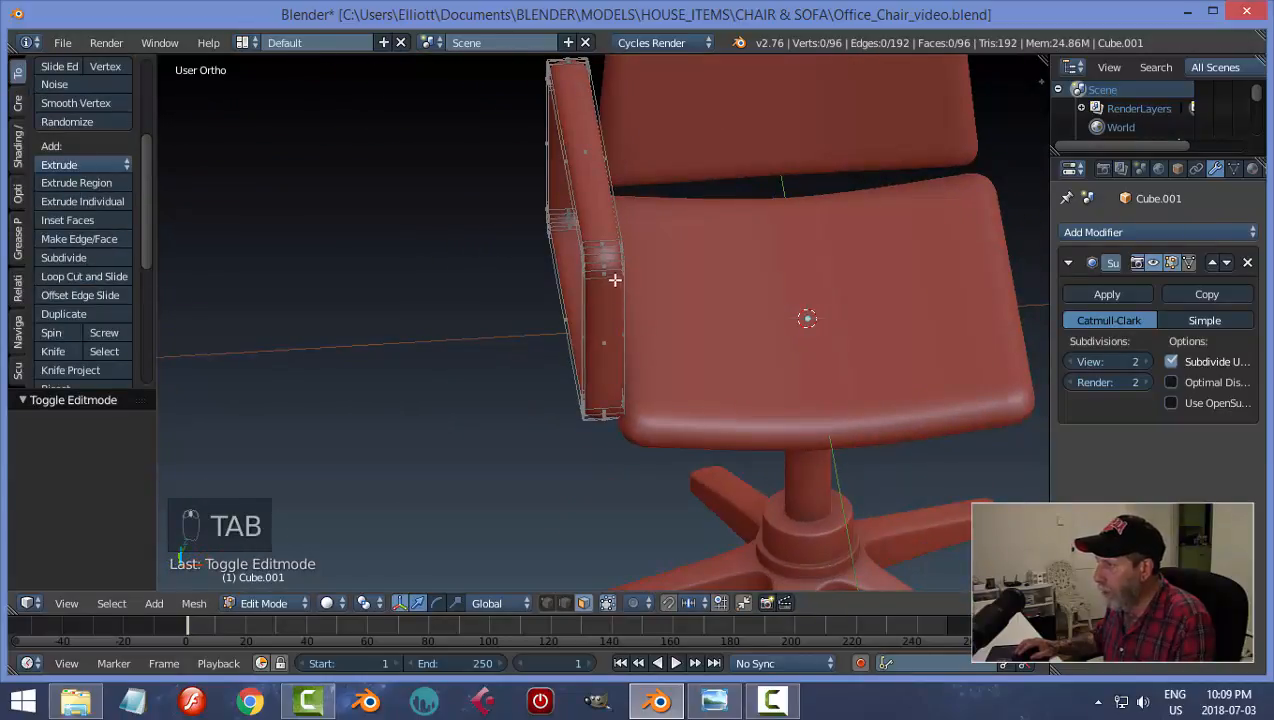
key("ctrl+r")
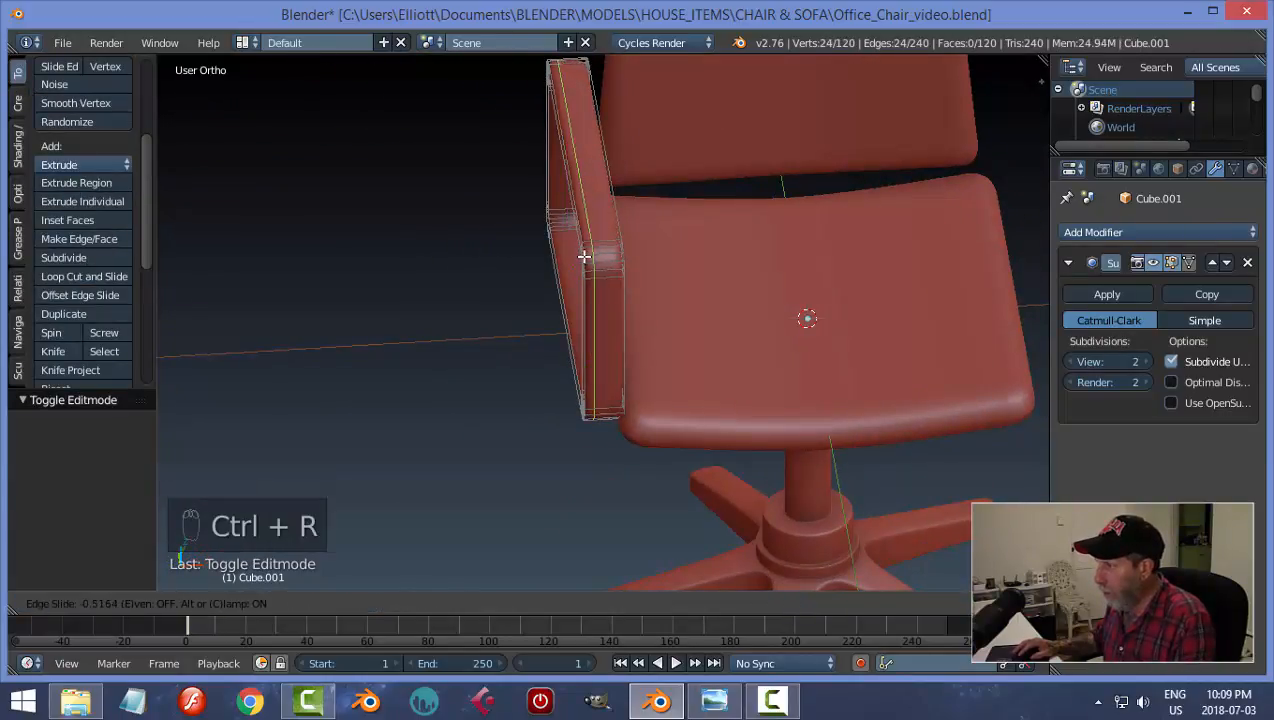
left_click(581, 256)
right_click(581, 256)
key("ctrl+r")
left_click(602, 256)
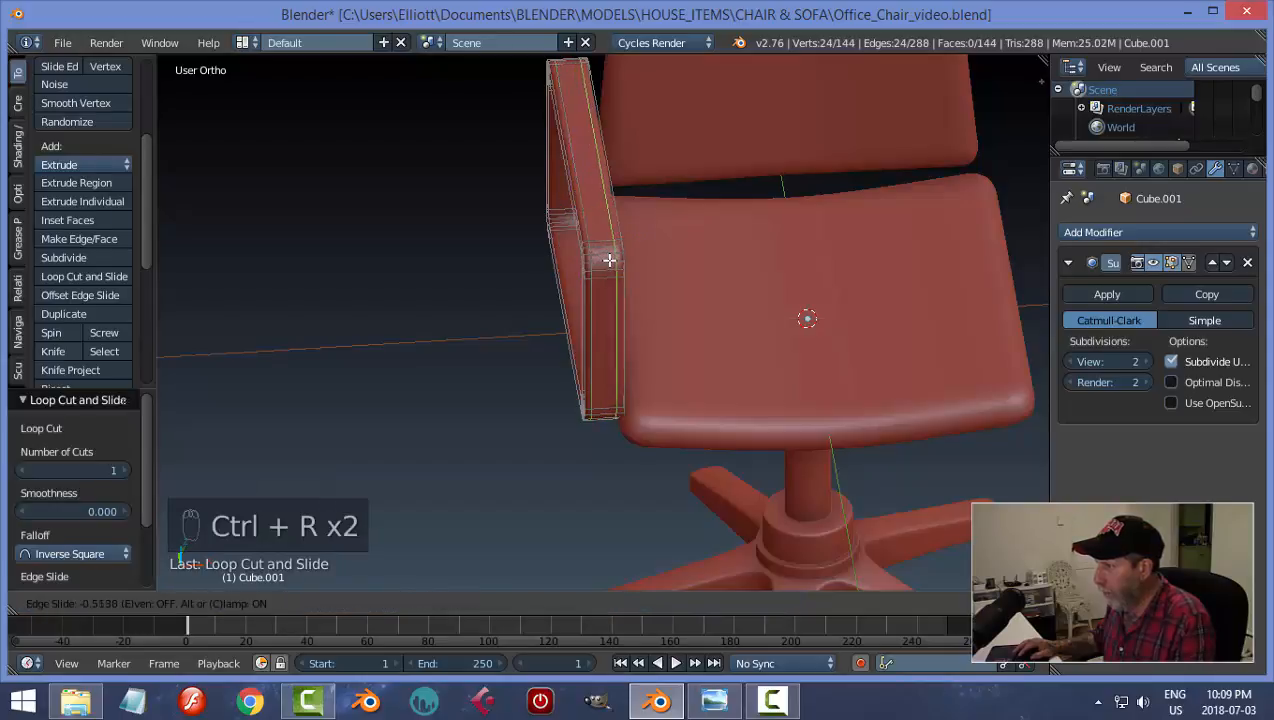
left_click(610, 261)
left_click(622, 365)
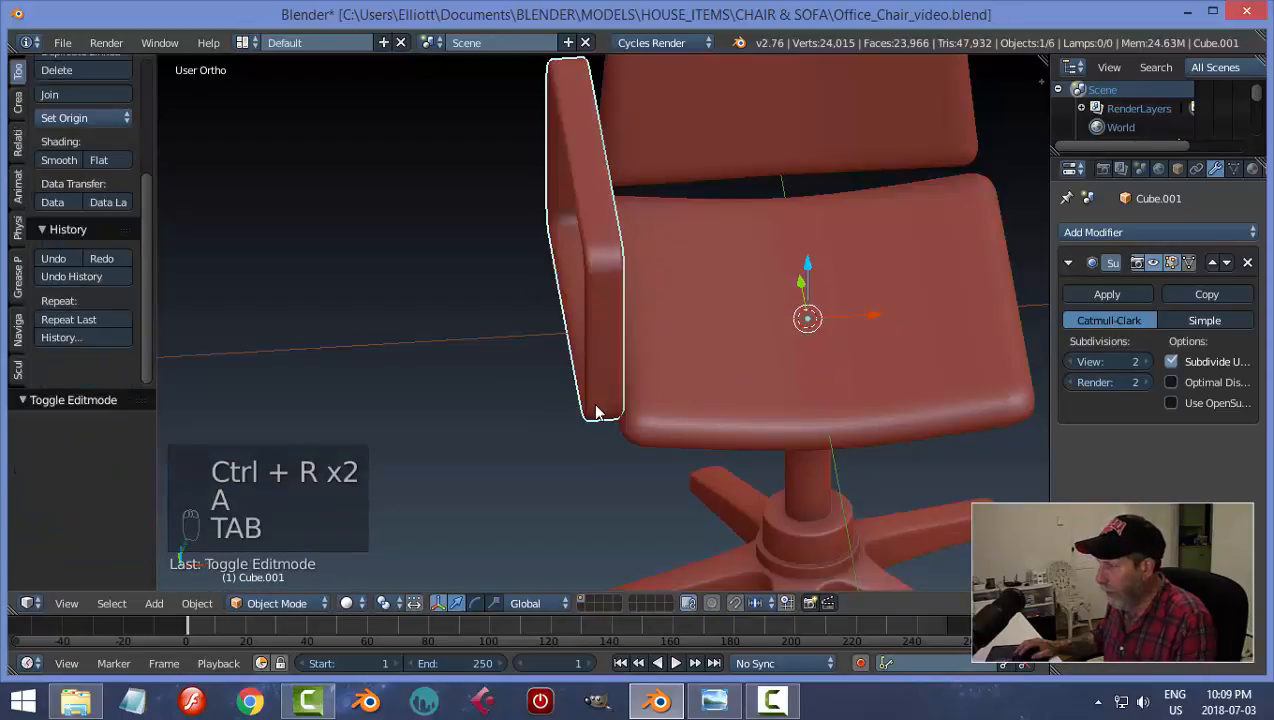
Step: Add two loop cuts around the armrest frame's outward-facing side and return to Object Mode
middle_click_drag(622, 365, 768, 353)
key("Tab")
left_click(910, 360)
scroll(827, 336, "up", 4)
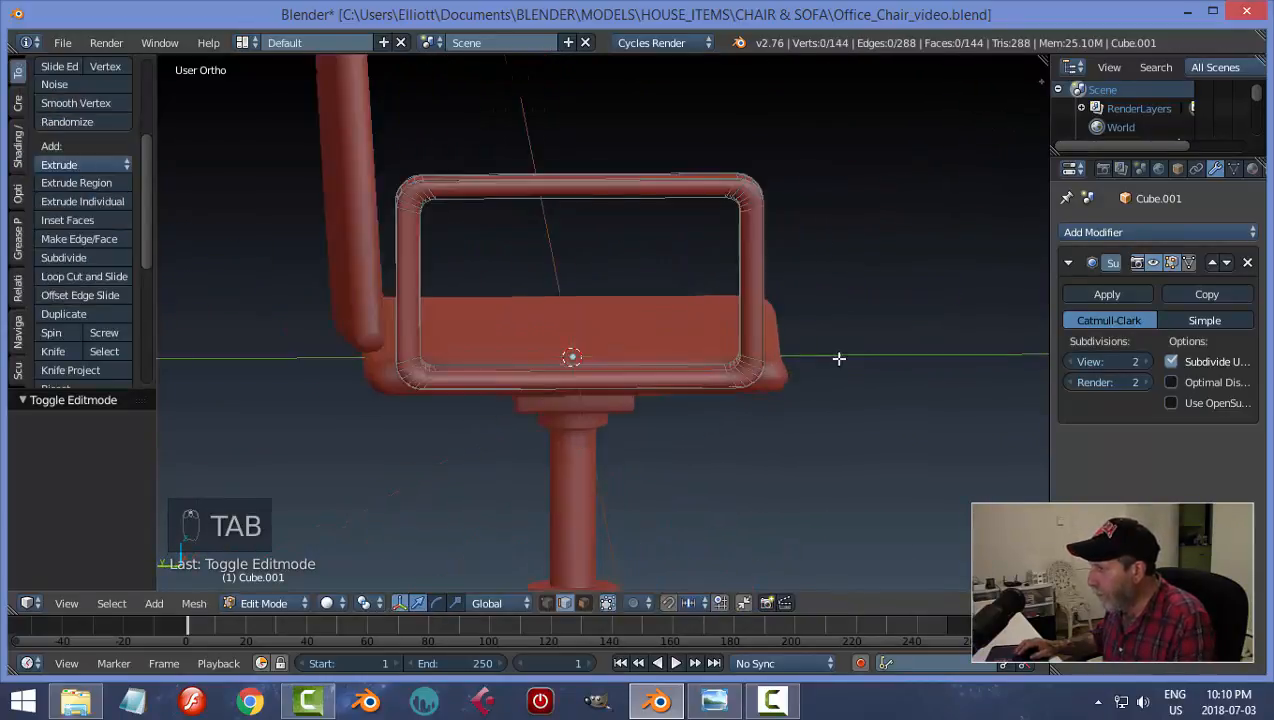
key("ctrl+r")
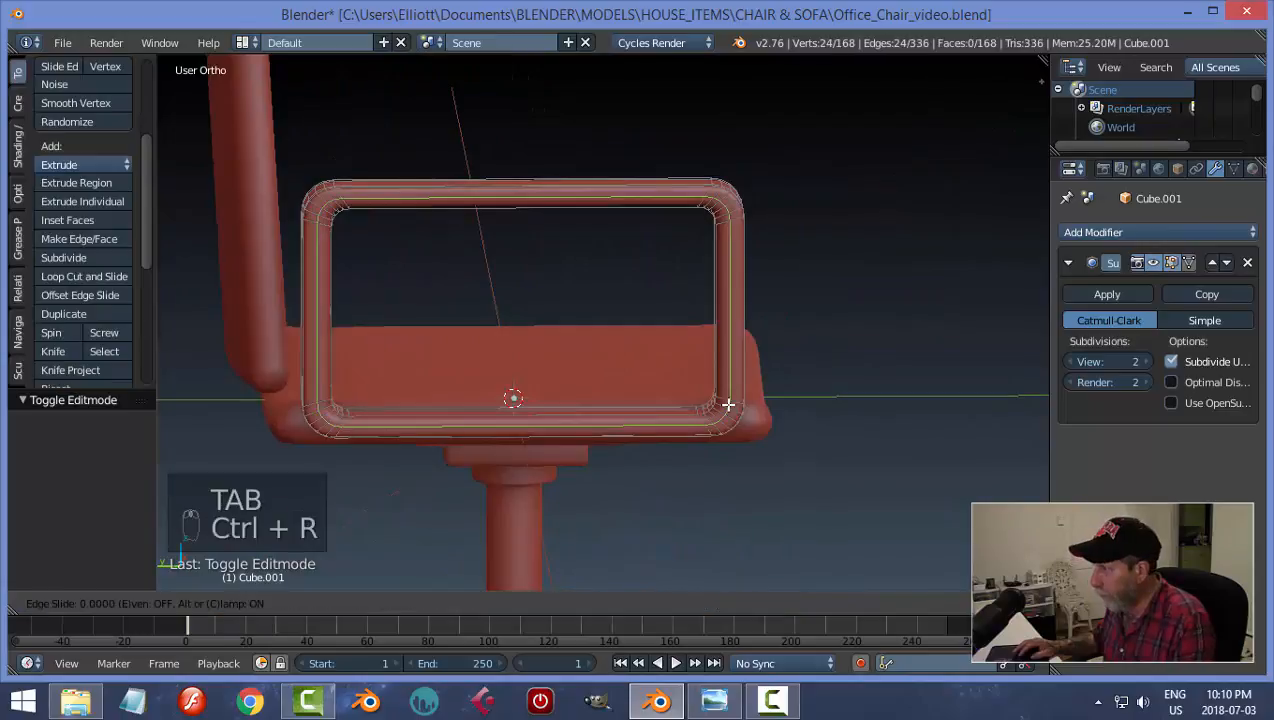
left_click(729, 404)
right_click(729, 404)
key("ctrl+r")
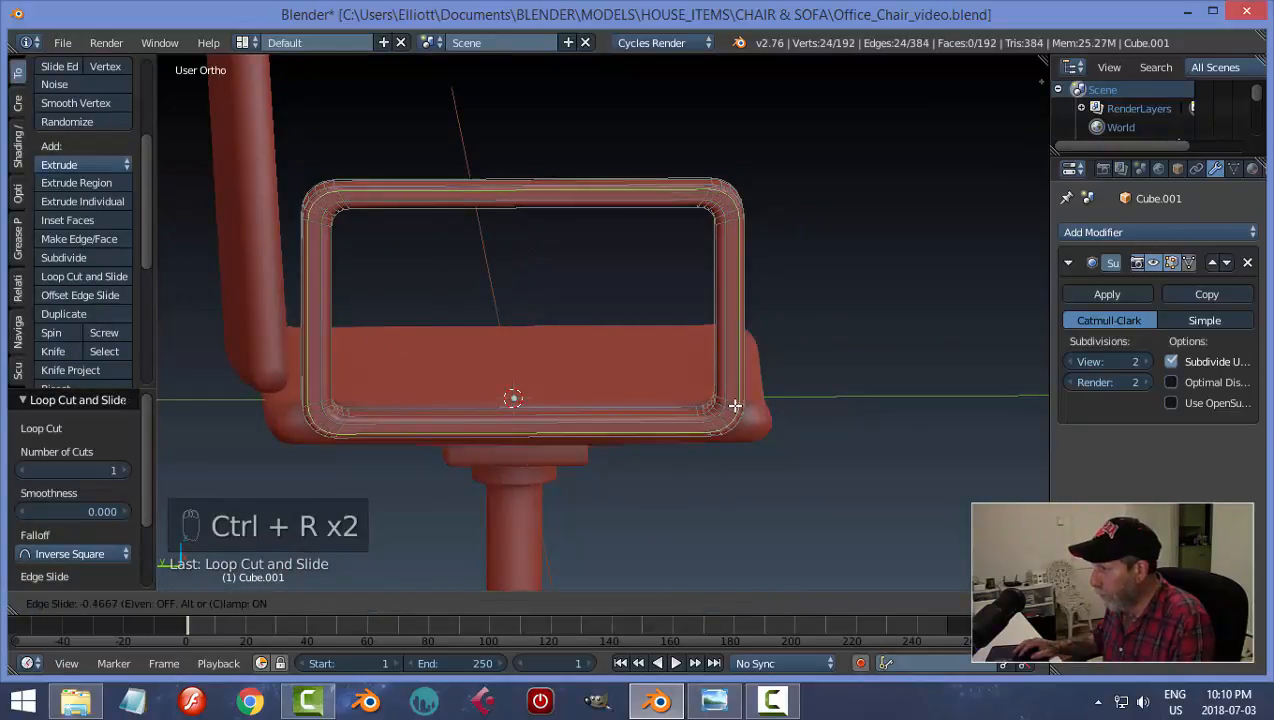
left_click(730, 404)
right_click(810, 401)
key("Tab")
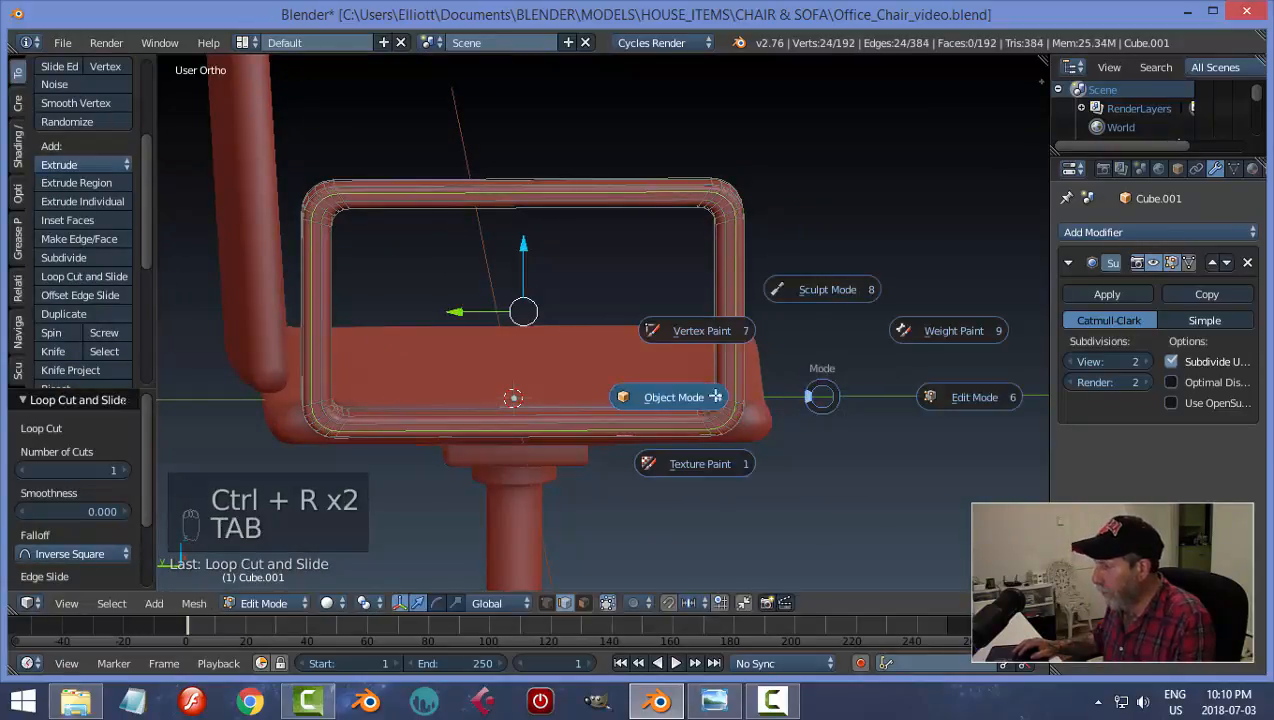
left_click(671, 398)
Step: Open the armrest frame in Edit Mode, seen from the left in wireframe shading, with nothing selected
scroll(821, 344, "down", 2)
middle_click_drag(821, 344, 706, 274)
key("a")
key("a")
right_click(702, 281)
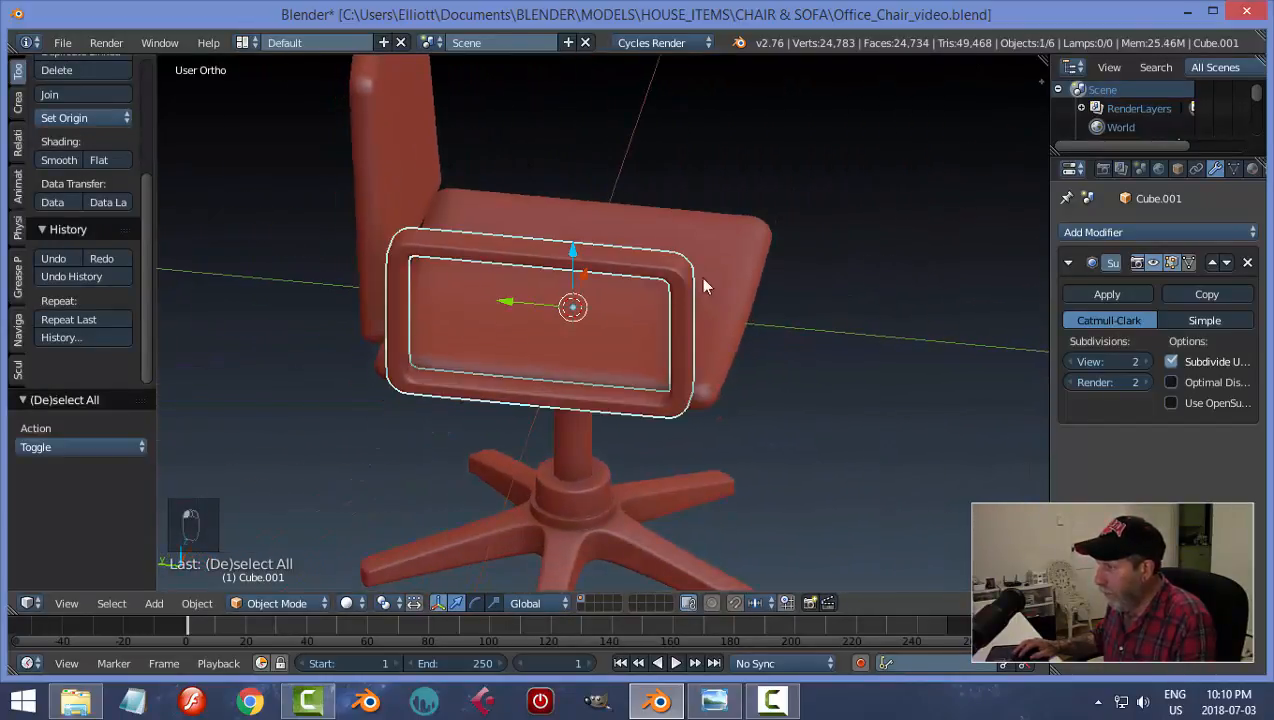
middle_click_drag(762, 364, 783, 320)
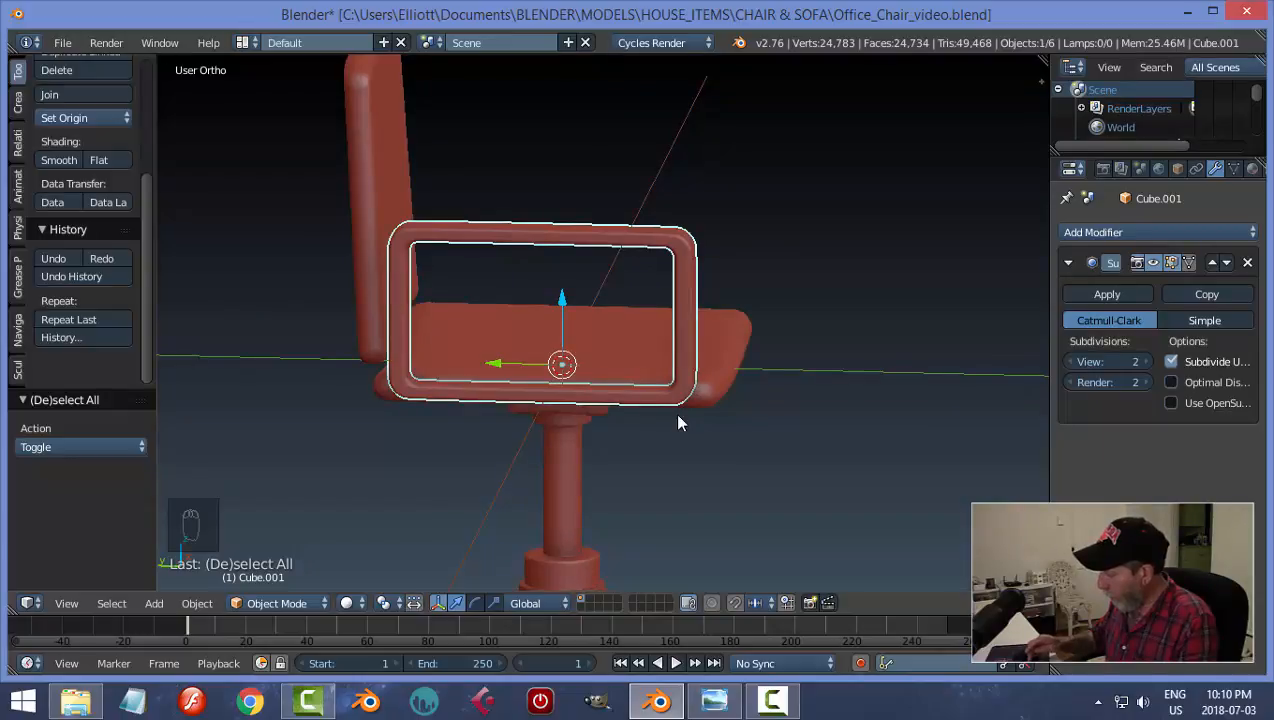
key("ctrl+KP_3")
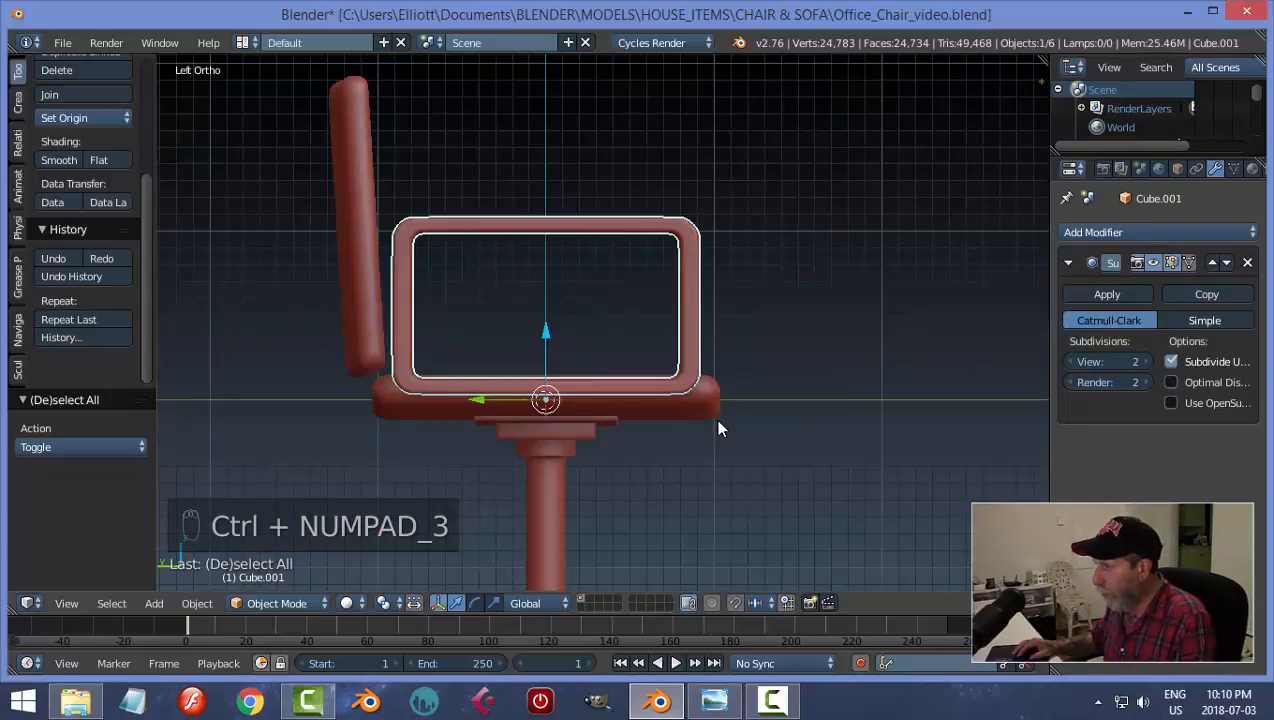
middle_click_drag(762, 427, 756, 424)
key("Tab")
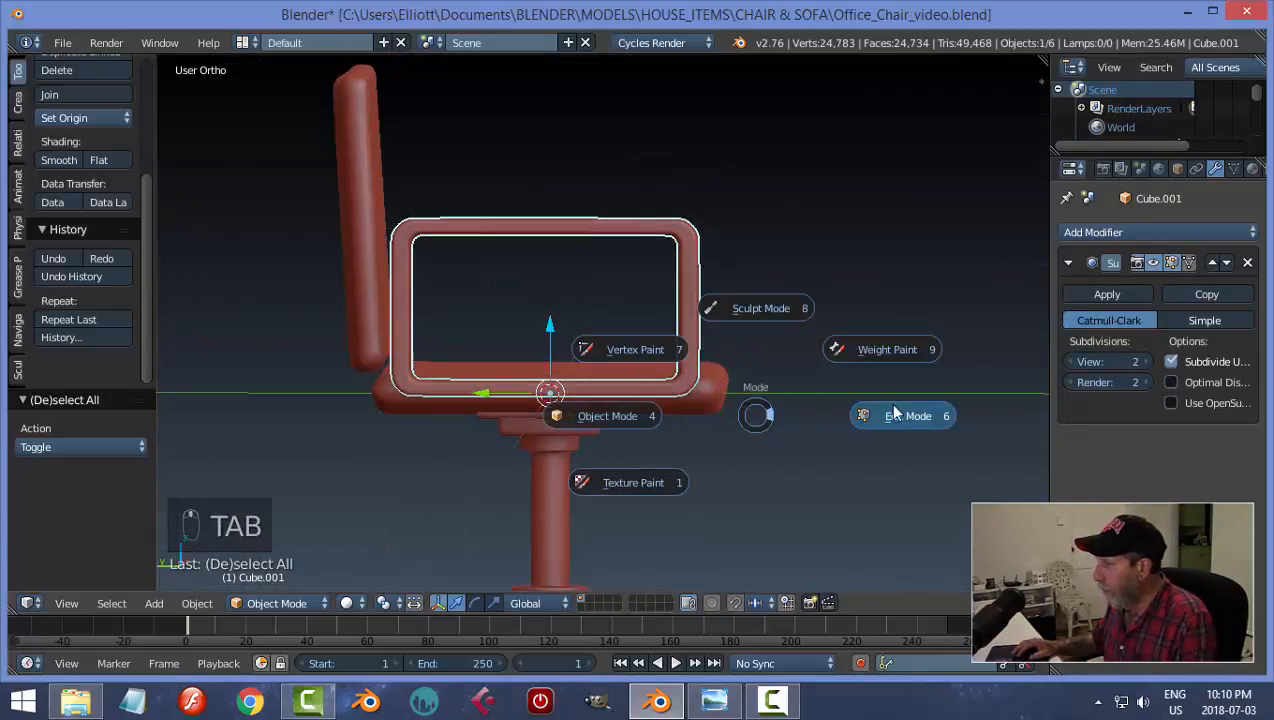
key("ctrl+KP_3")
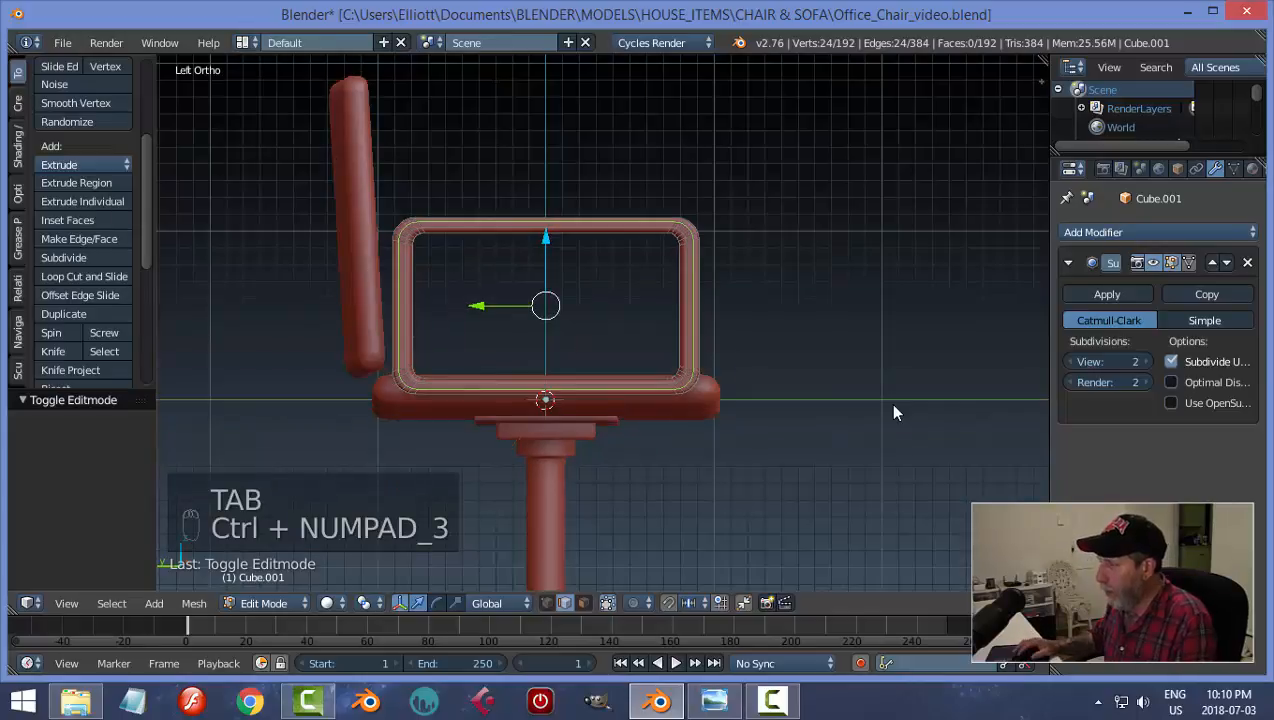
key("a")
key("a")
key("a")
key("z")
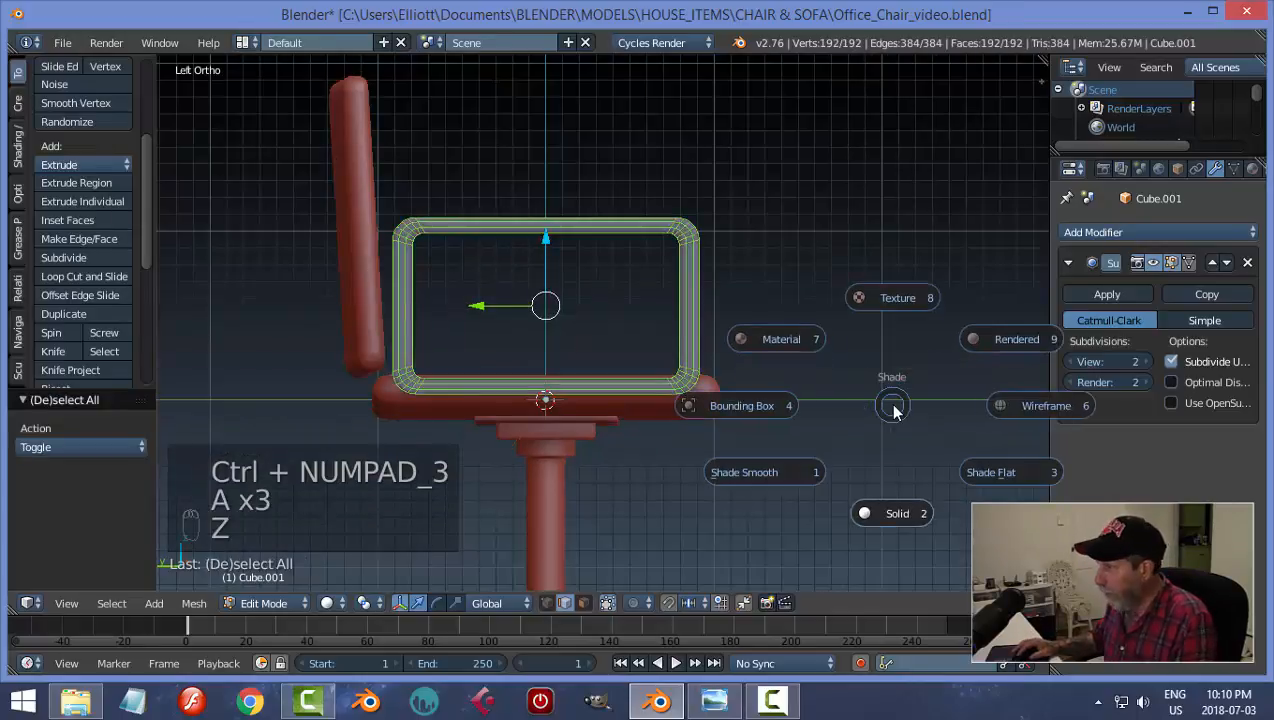
left_click(896, 410)
key("a")
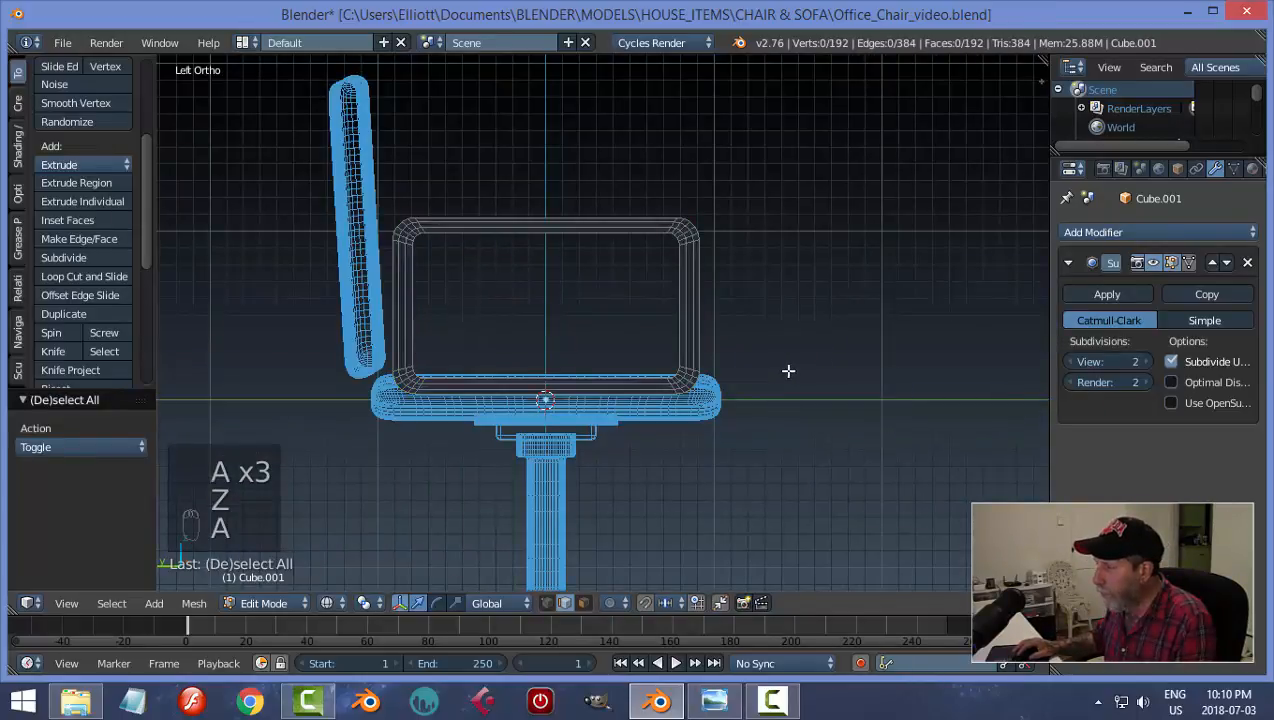
Step: Box-select the armrest frame's top section, lower it by 0.156 along Z, and shift it slightly toward the backrest
key("b")
left_click_drag(268, 114, 840, 294)
left_click_drag(552, 168, 564, 199)
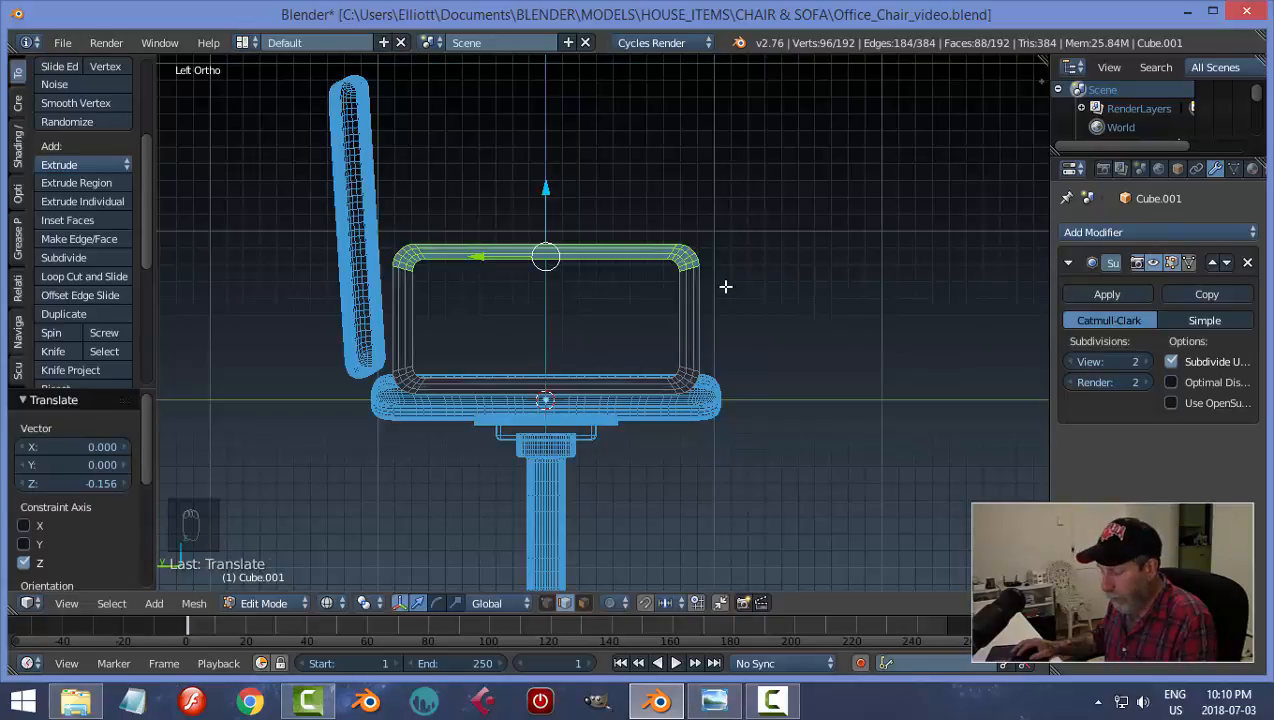
left_click_drag(482, 256, 476, 258)
key("a")
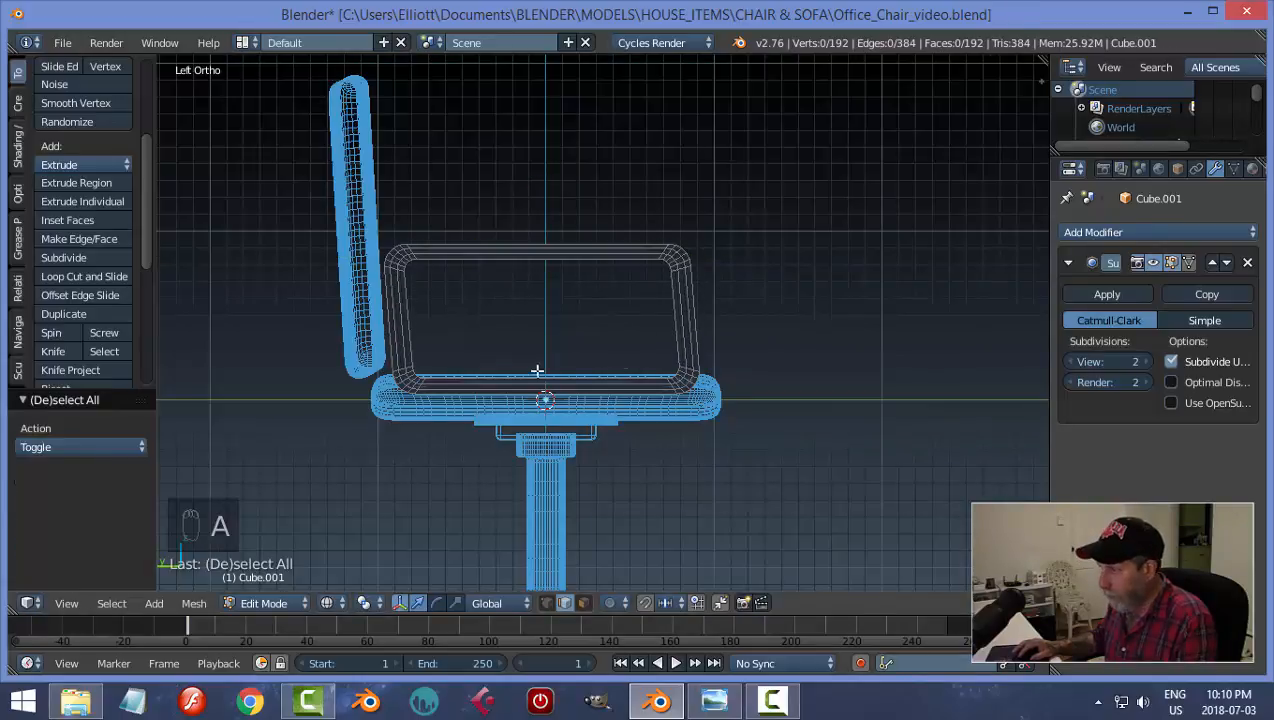
Step: Box-select the armrest frame's bottom section, nudge it slightly, and deselect everything
key("b")
left_click_drag(788, 416, 378, 346)
left_click_drag(487, 376, 486, 379)
key("a")
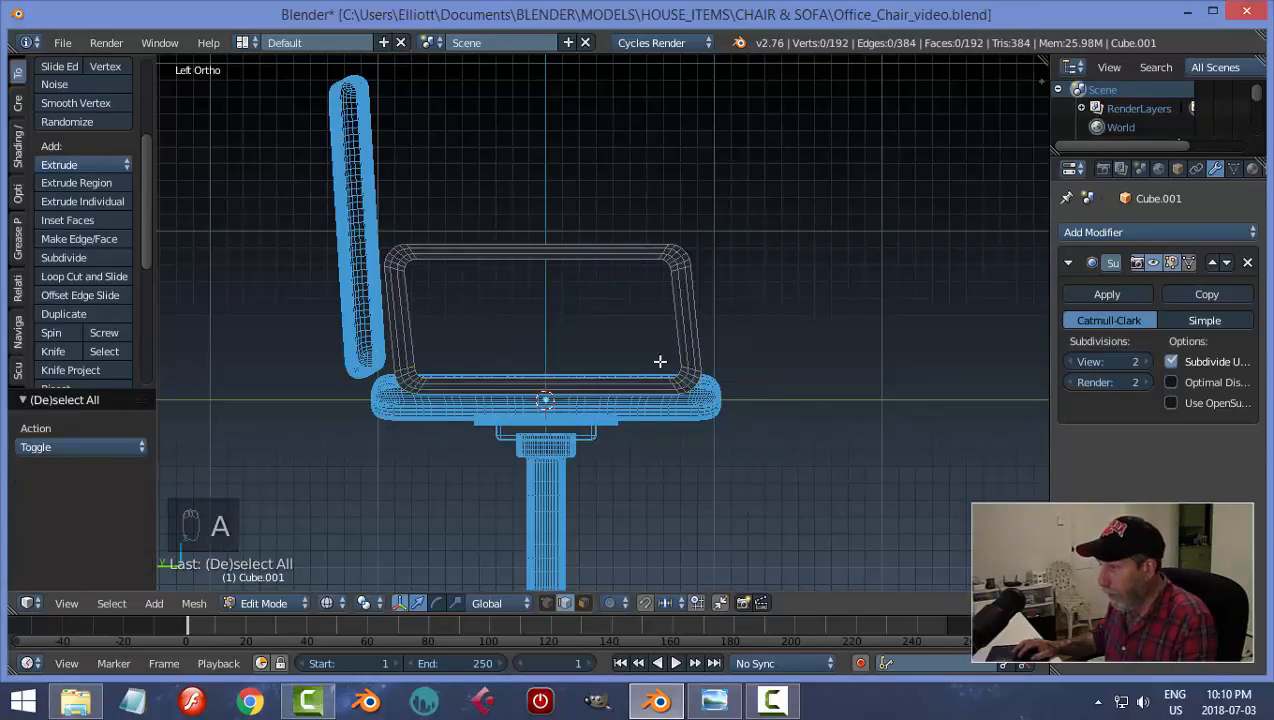
Step: Leave Edit Mode, switch the chair back to solid shading, and deselect everything
key("Tab")
middle_click_drag(910, 316, 827, 347)
scroll(827, 347, "up", 2)
key("z")
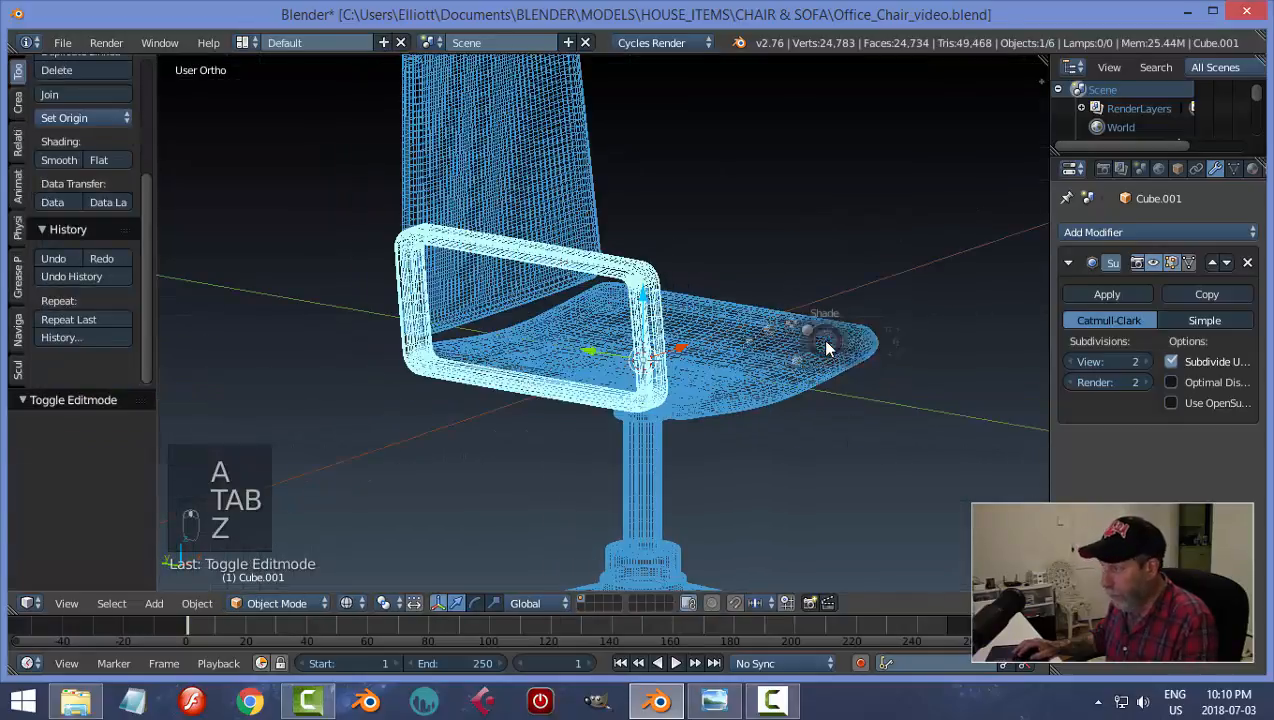
left_click(814, 445)
key("a")
scroll(793, 353, "up", 2)
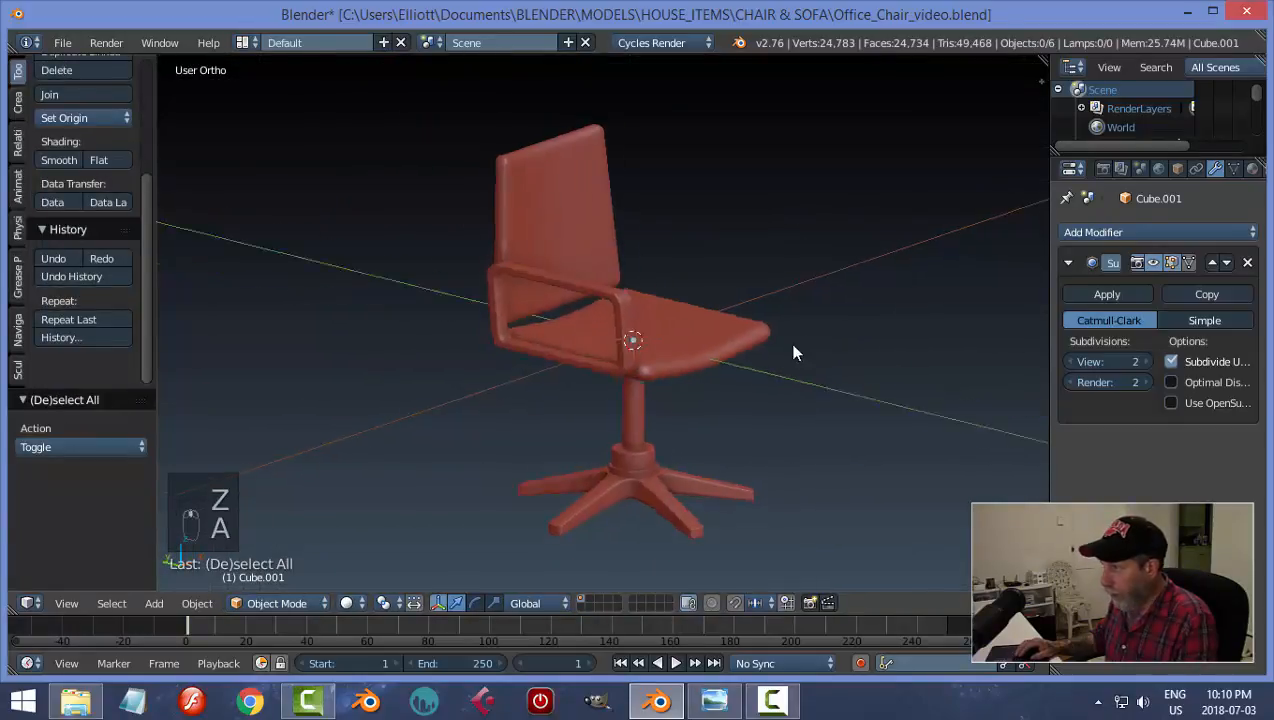
Step: Shift the armrest frame 0.020 along Y toward the backrest and deselect it
middle_click_drag(793, 353, 819, 336)
scroll(729, 339, "up", 2)
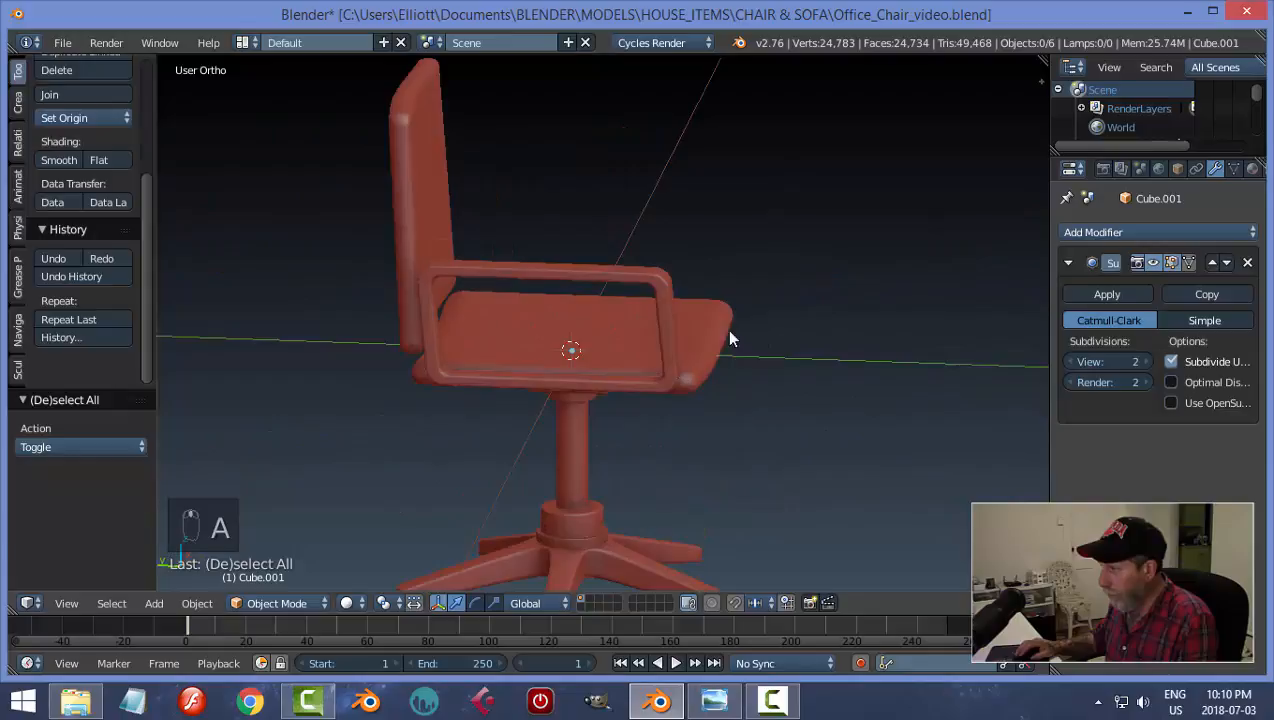
right_click(676, 330)
left_click_drag(512, 345, 510, 341)
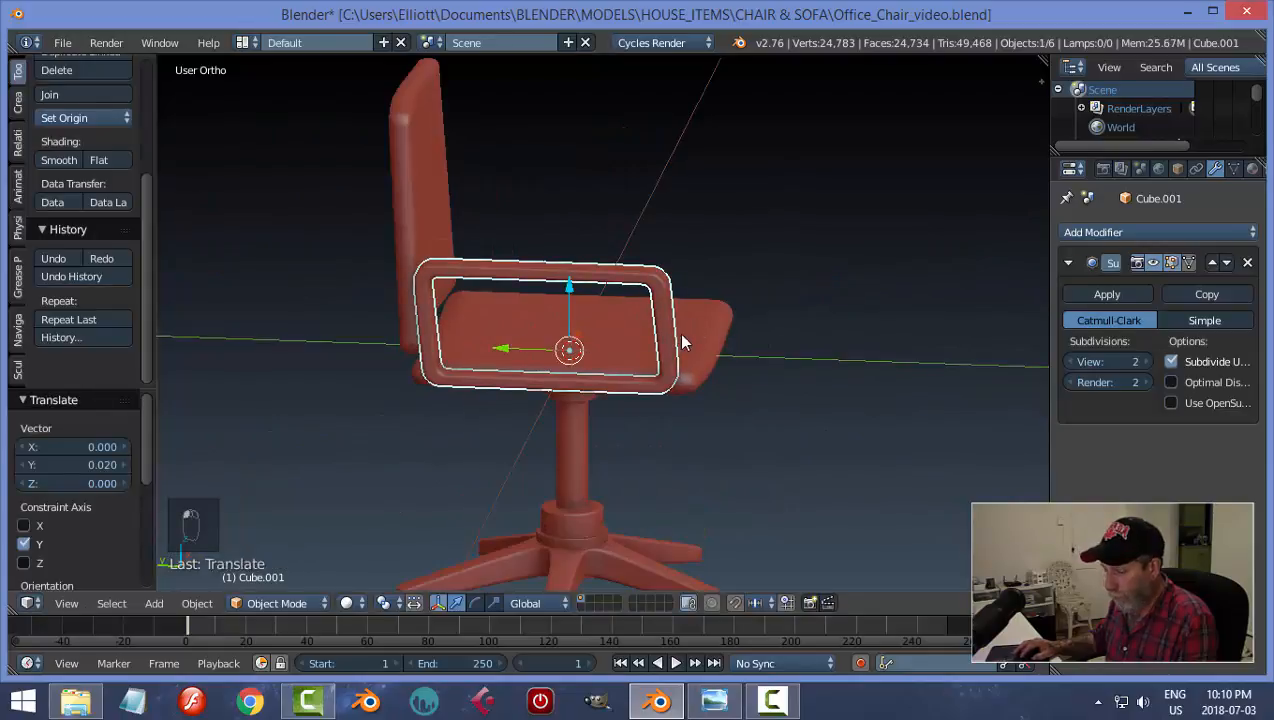
key("a")
Step: Raise the armrest frame slightly along Z and deselect it
scroll(683, 343, "down", 3)
mouse_move(775, 296)
middle_mouse_down()
mouse_move(548, 365)
mouse_move(543, 317)
mouse_move(672, 298)
mouse_move(697, 353)
mouse_move(770, 293)
middle_mouse_up()
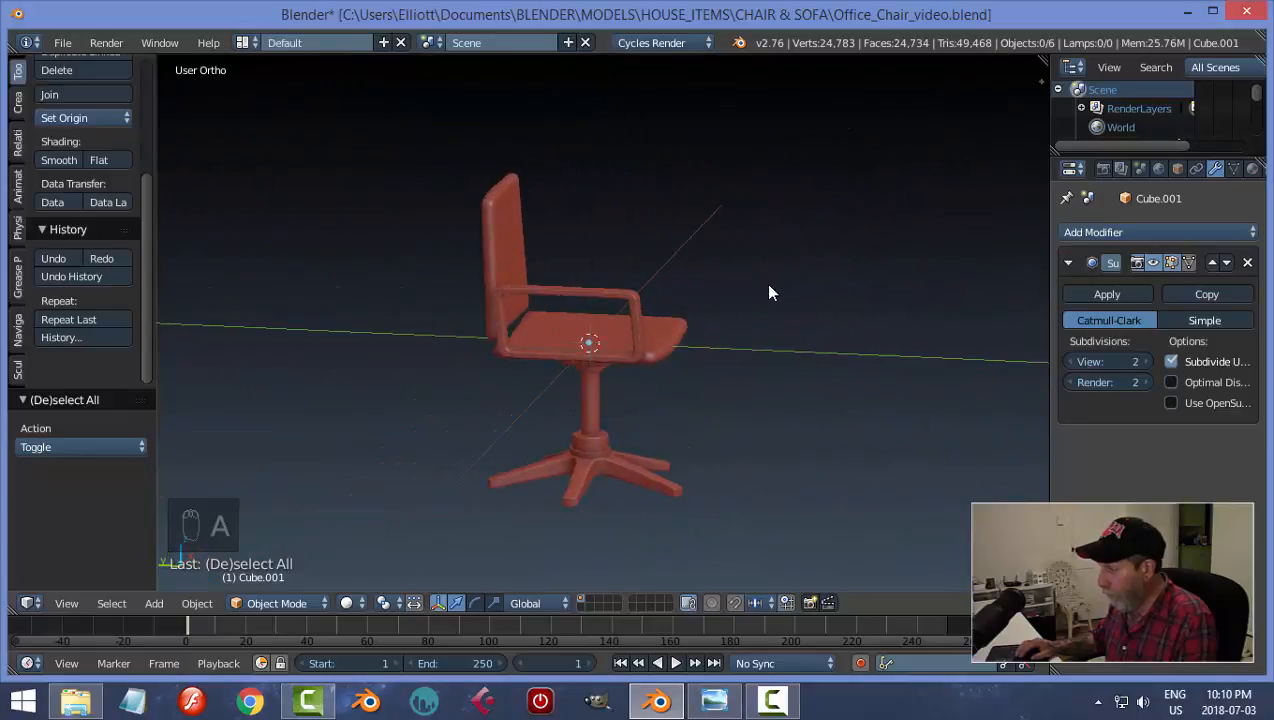
right_click(592, 299)
left_click_drag(585, 286, 699, 341)
scroll(699, 341, "down", 3)
key("a")
Step: Compare the chair with the reference picture Office_Chair.png in Windows Photo Viewer, and return to Blender
middle_click_drag(846, 340, 685, 367)
scroll(685, 367, "up", 3)
left_click(707, 700)
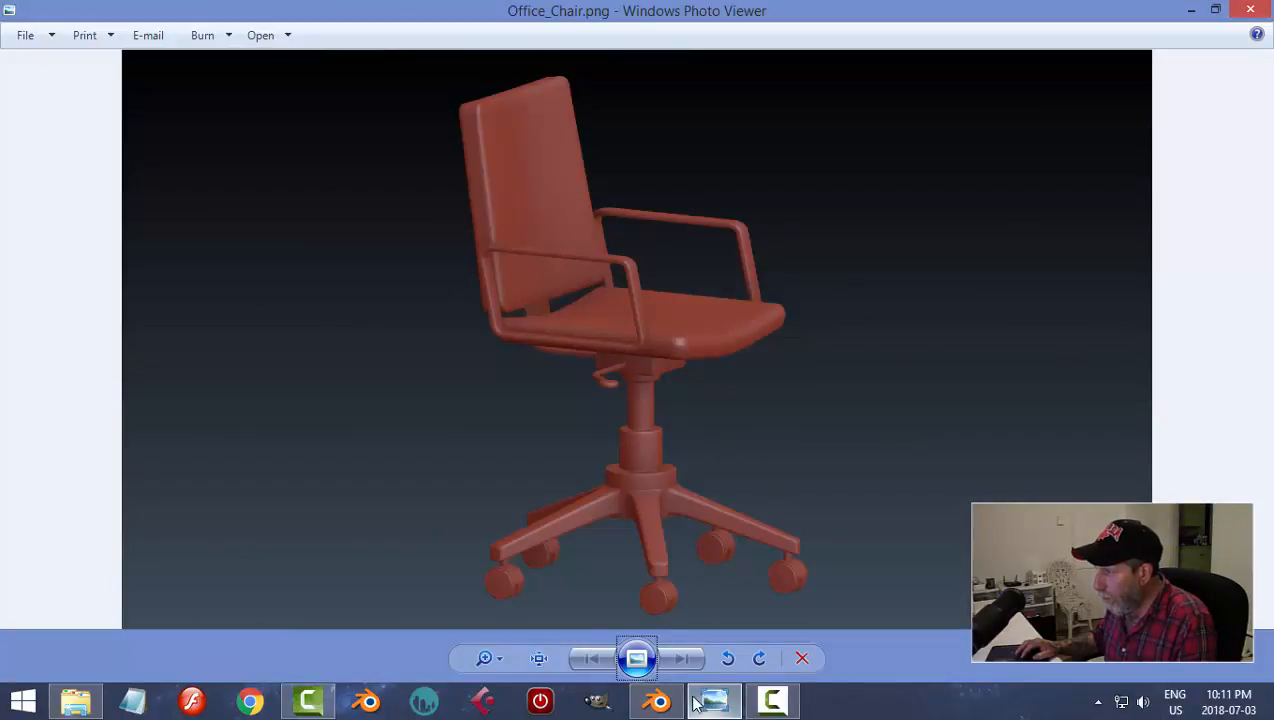
left_click(655, 700)
Step: Set the selected armrest frame's origin to its geometry
middle_click_drag(760, 453, 620, 362)
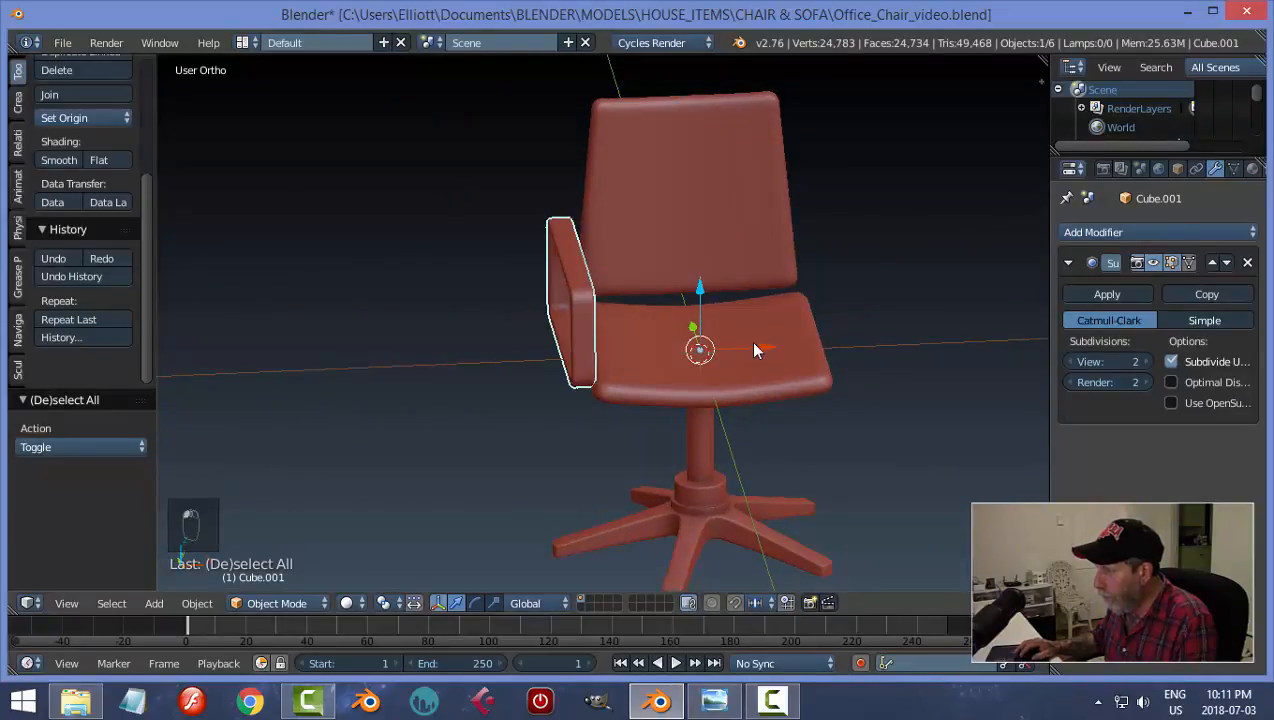
left_click(86, 97)
left_click(85, 115)
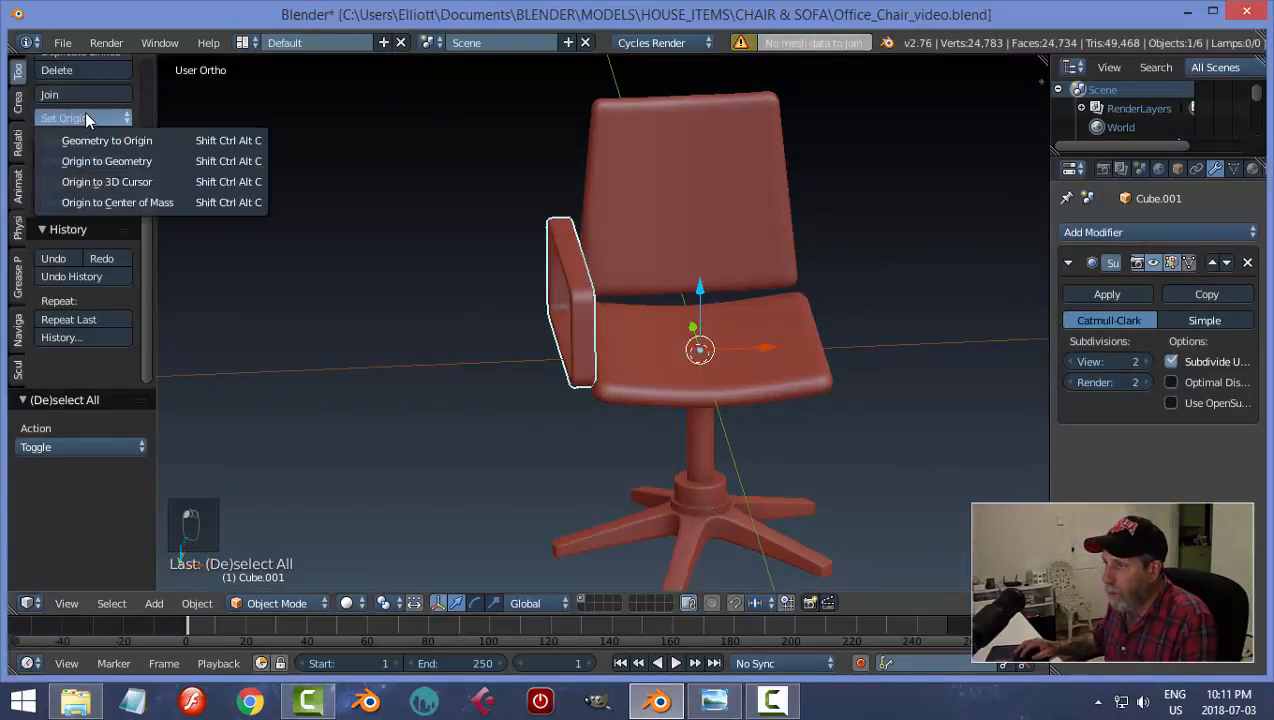
left_click(85, 117)
left_click(85, 117)
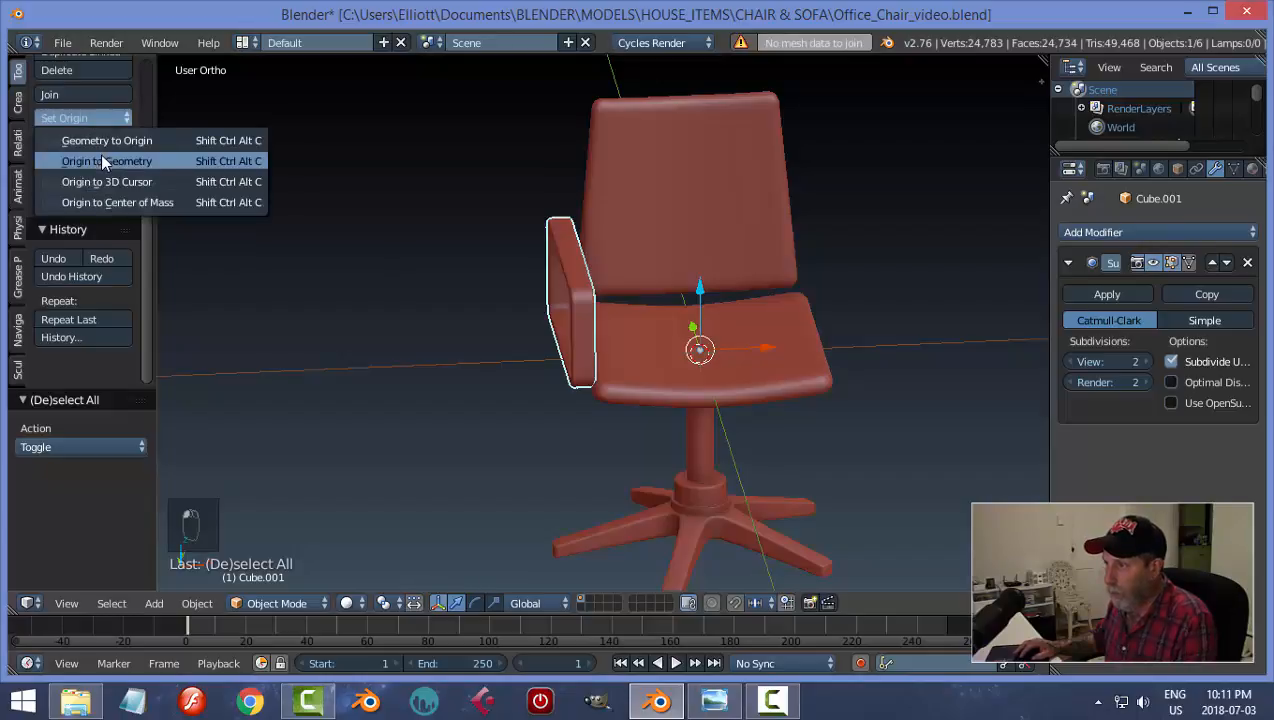
left_click(101, 160)
Step: Scale the armrest frame slightly narrower across its width and deselect it
middle_click_drag(657, 247, 743, 274)
key("s")
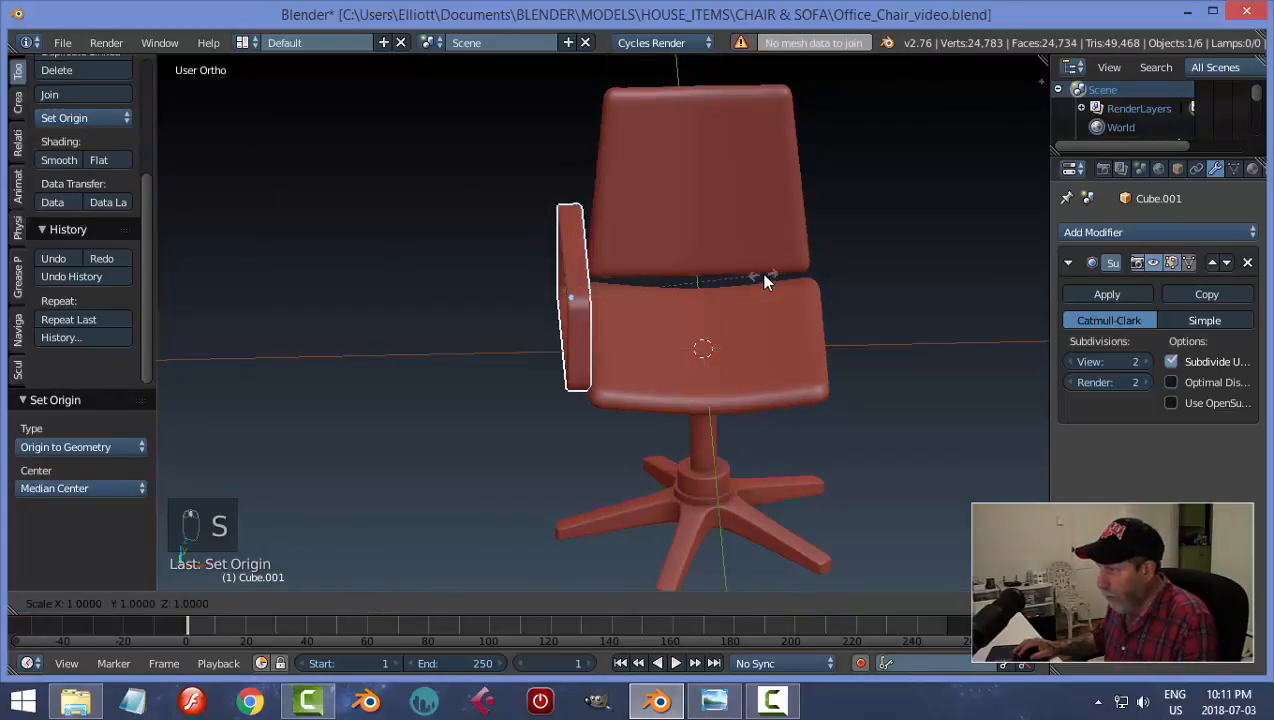
left_click(738, 276)
key("a")
Step: Widen the backrest by scaling it 1.030 along X, and deselect it
middle_click_drag(697, 282, 629, 236)
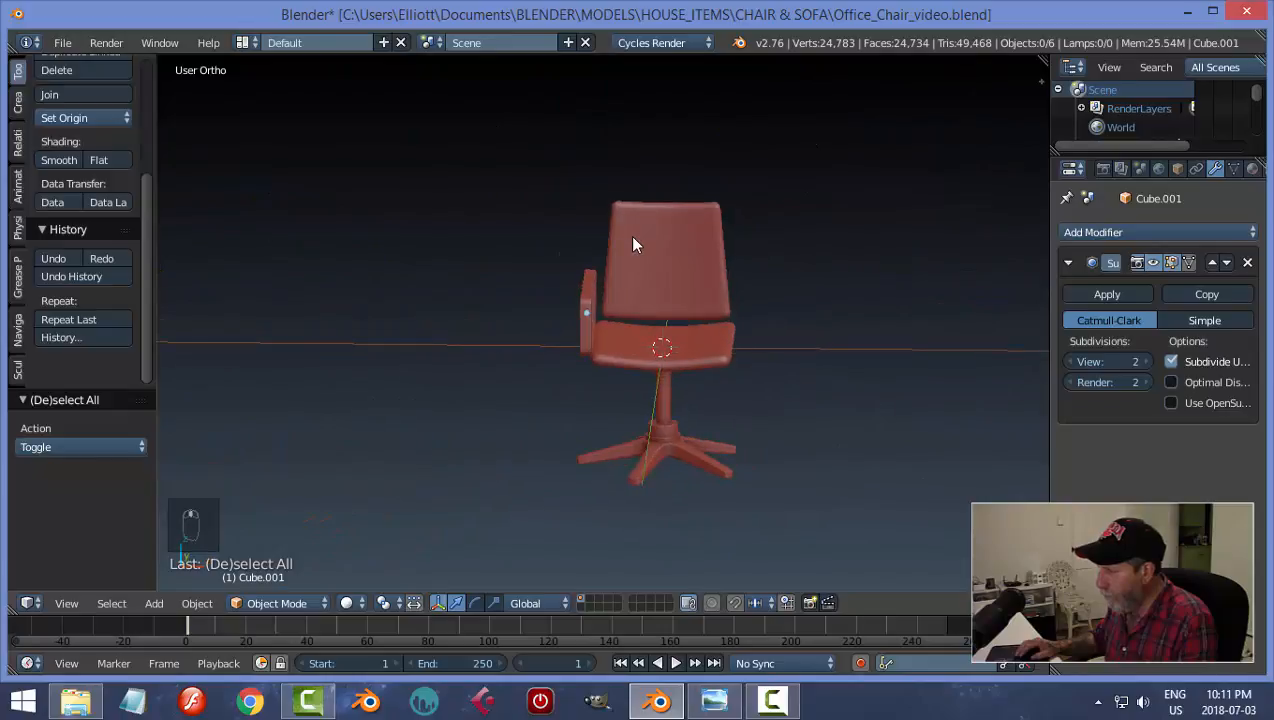
right_click(645, 281)
scroll(765, 308, "up", 2)
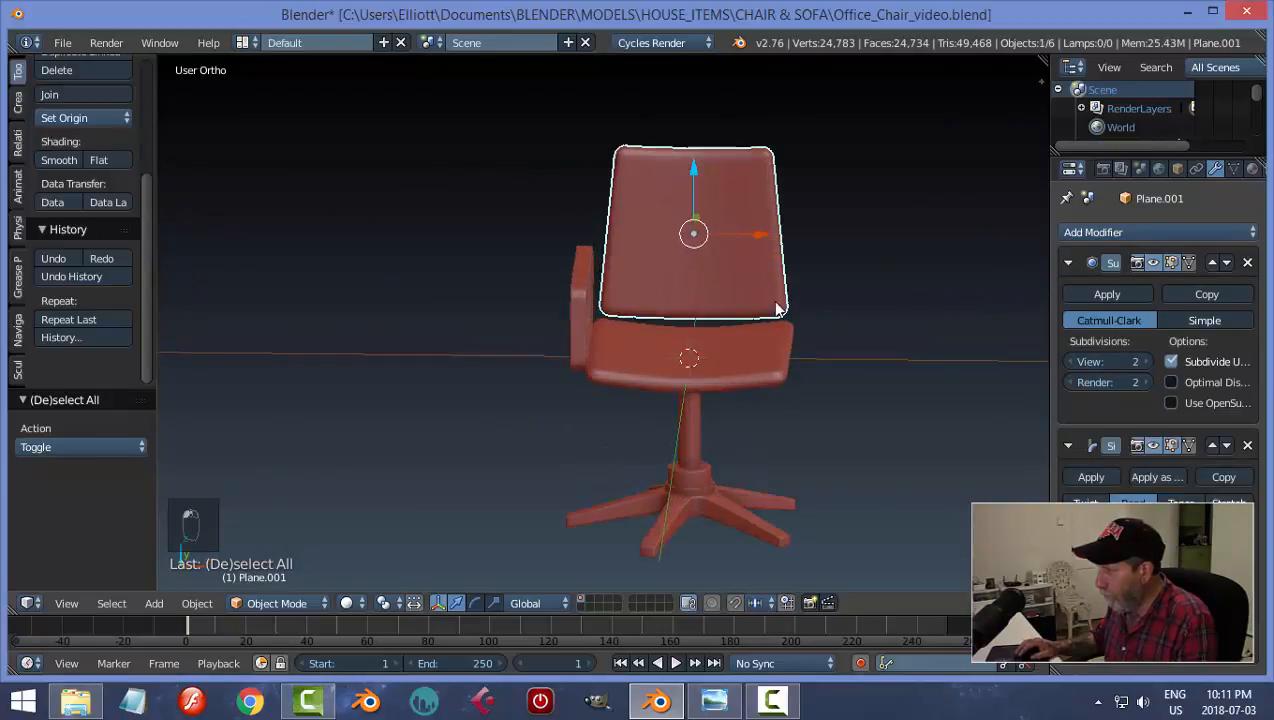
key("s")
key("x")
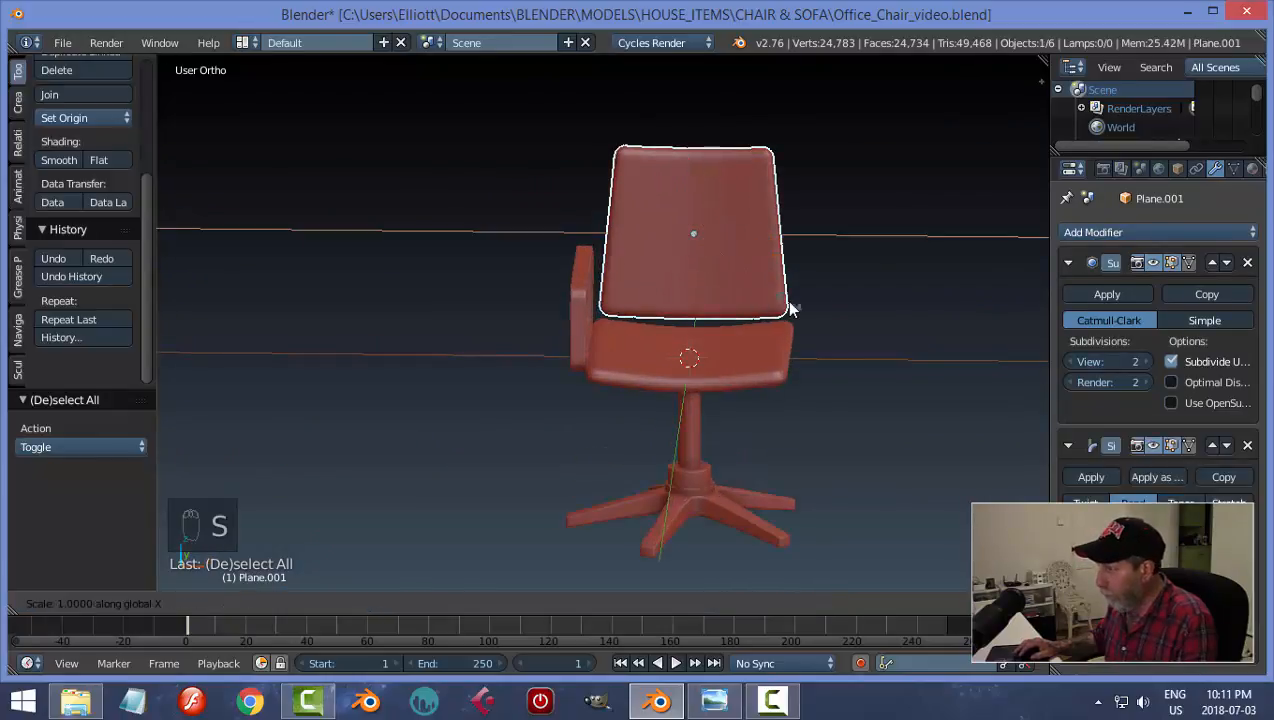
left_click(820, 318)
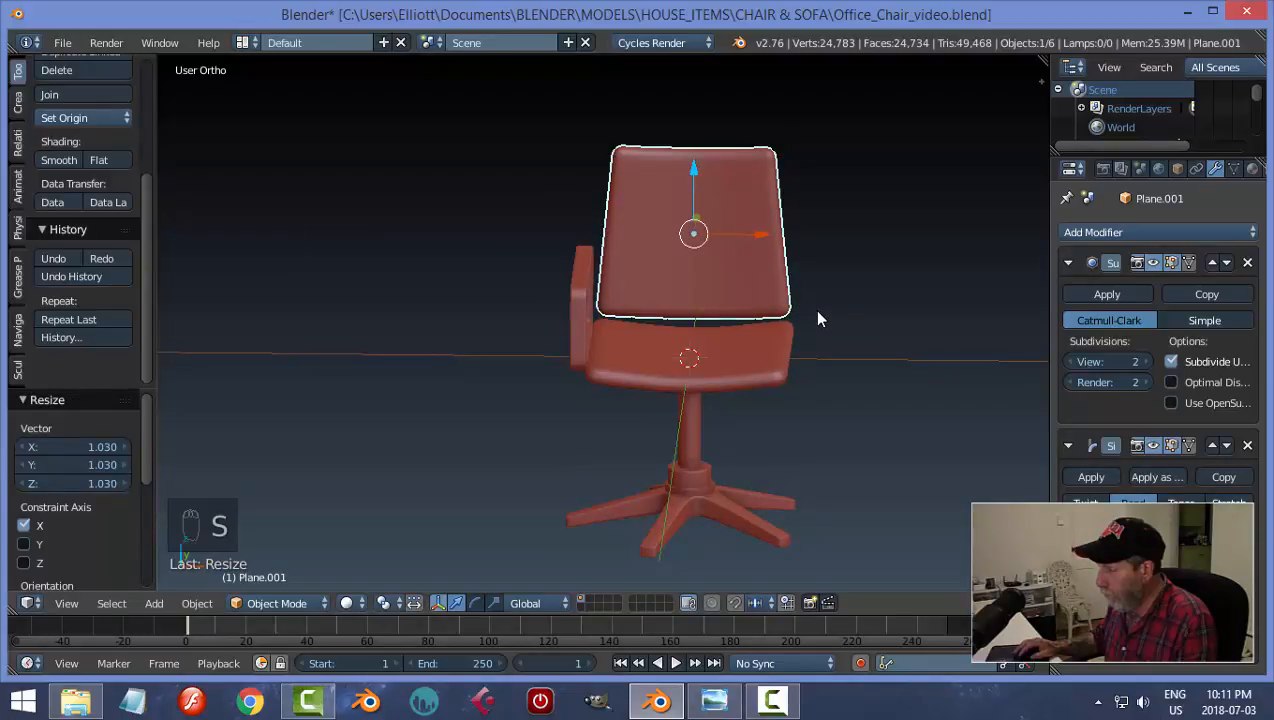
key("a")
Step: Move the backrest slightly forward along Y toward the seat and deselect it
middle_click_drag(812, 309, 769, 268)
key("g")
key("y")
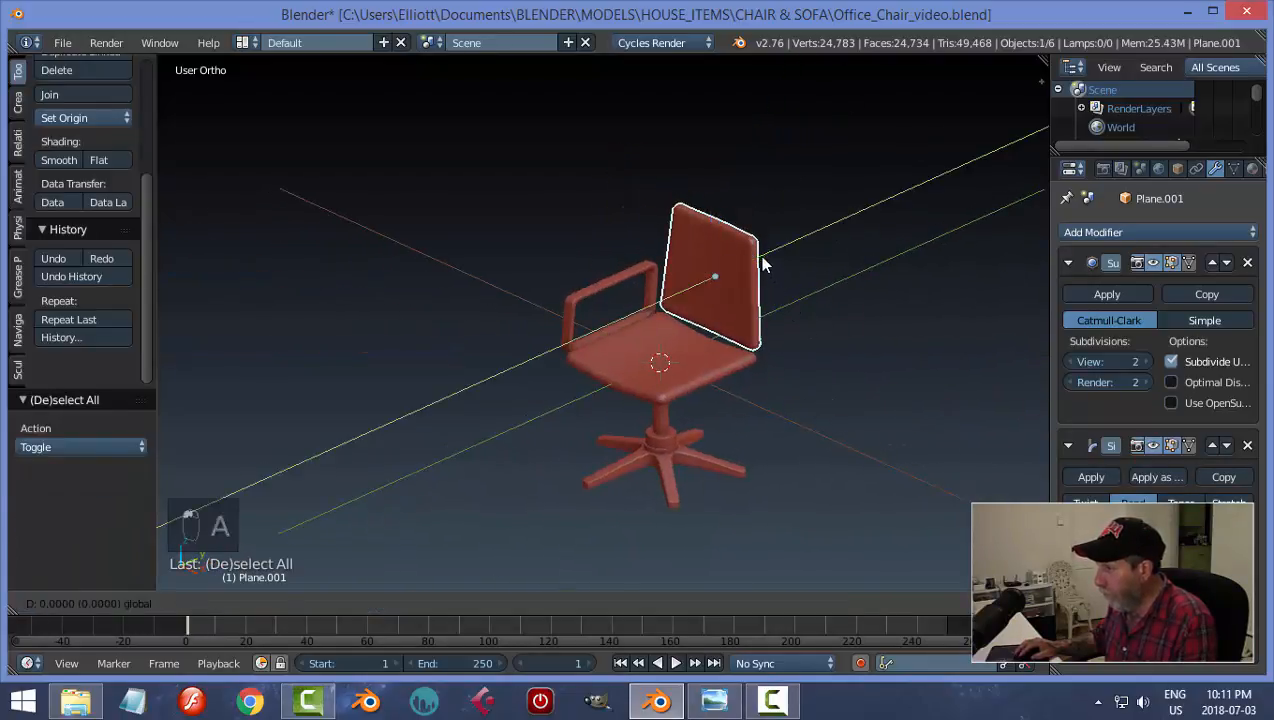
left_click(771, 318)
key("a")
Step: Select the seat and snap the 3D cursor to it
mouse_move(694, 335)
middle_mouse_down()
mouse_move(816, 288)
mouse_move(715, 340)
middle_mouse_up()
right_click(716, 342)
key("shift+s")
left_click(676, 366)
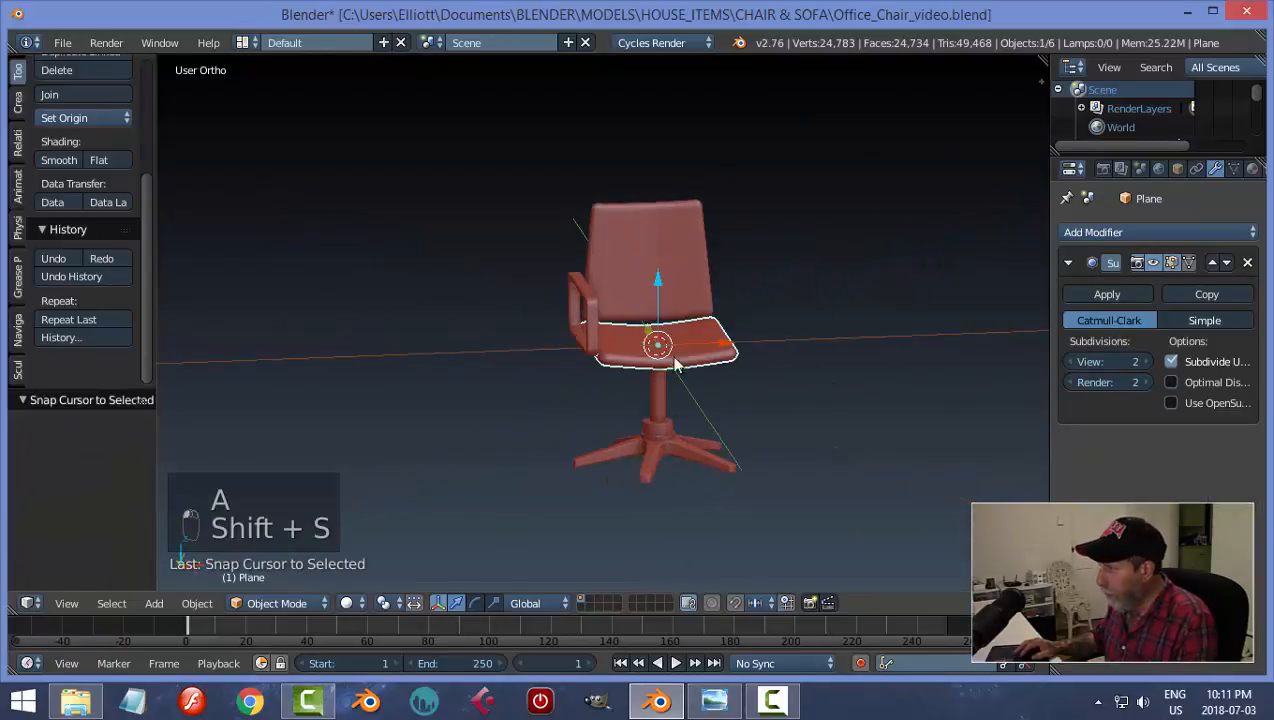
Step: Add a Mirror modifier to the armrest frame, using the seat as the mirror object
right_click(595, 326)
left_click(1117, 237)
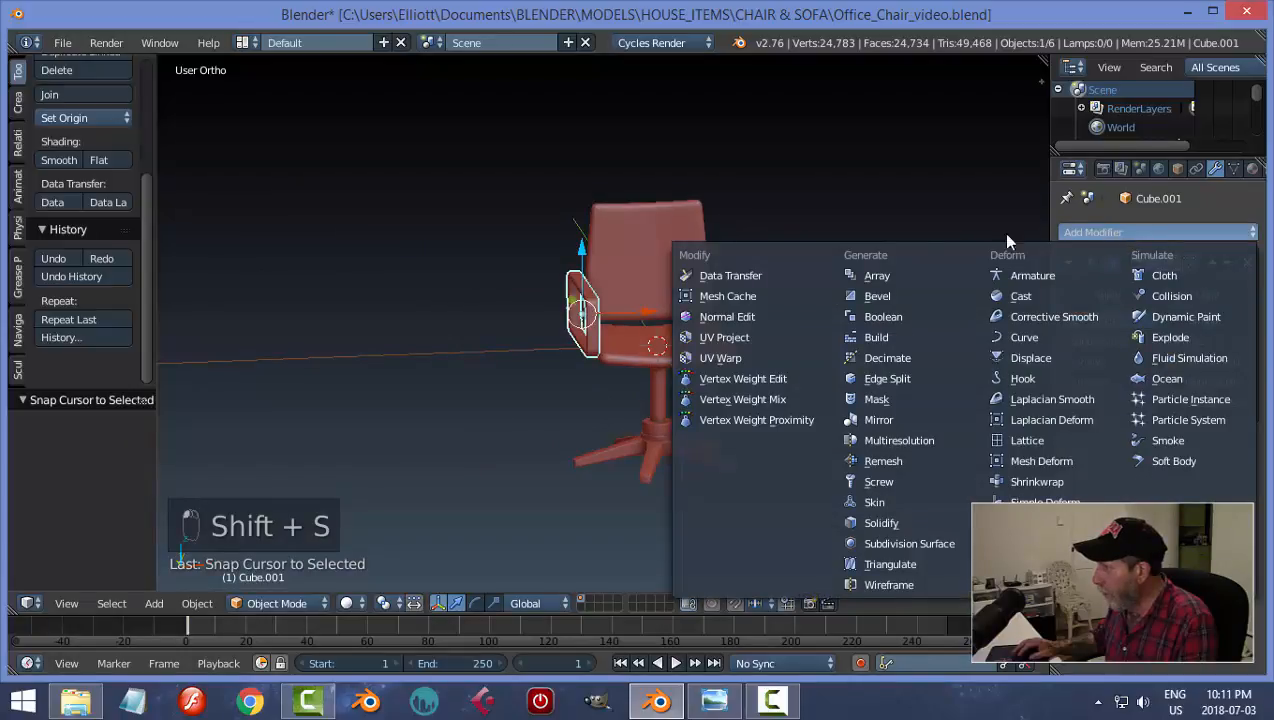
left_click(903, 436)
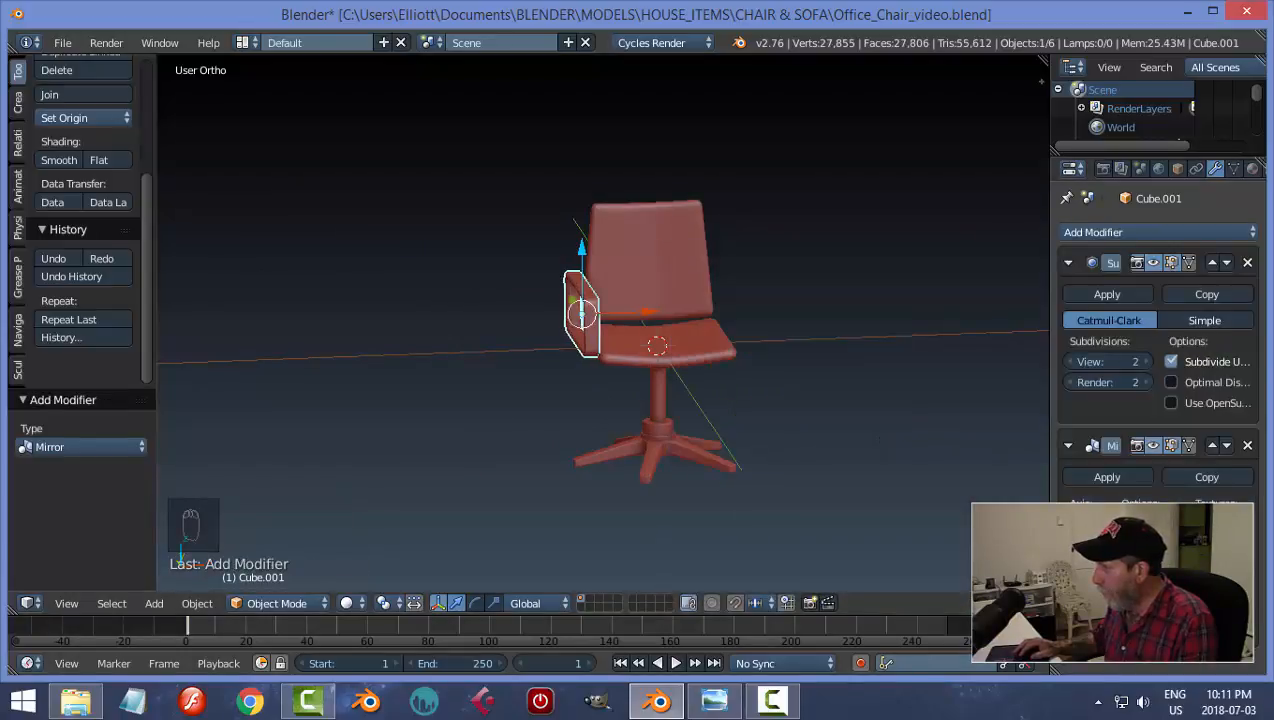
left_click(1150, 632)
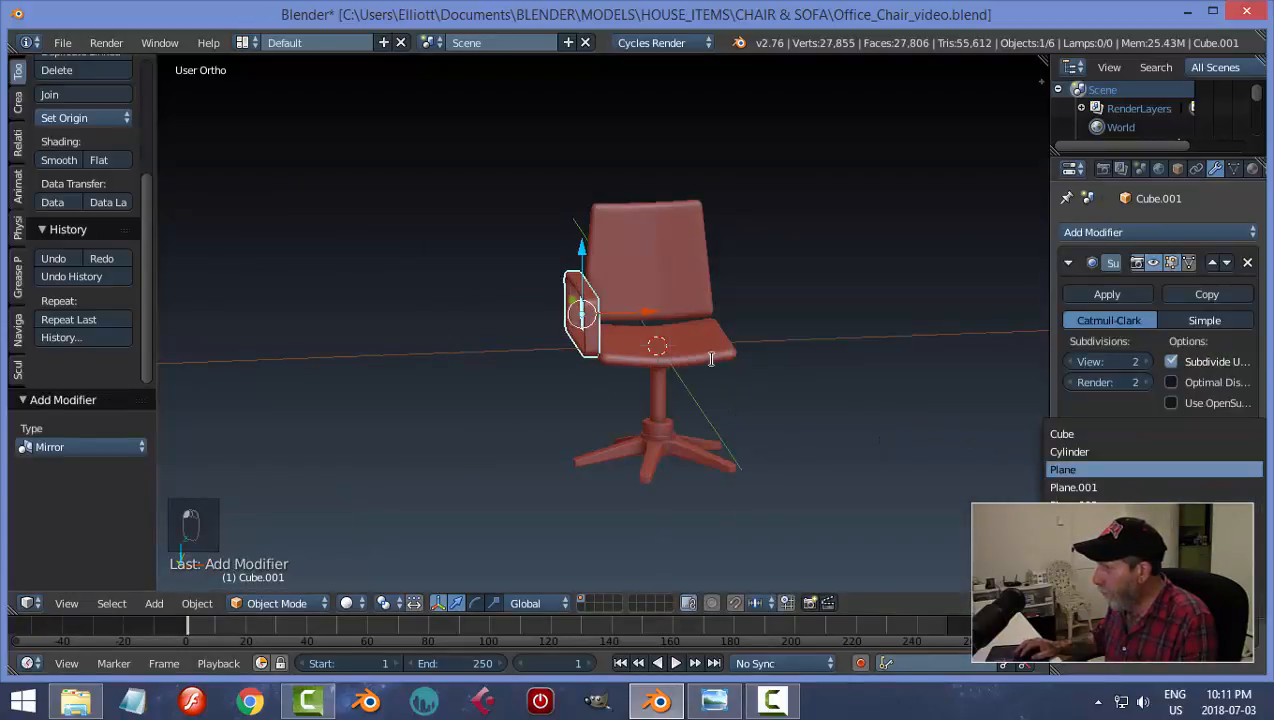
key("Return")
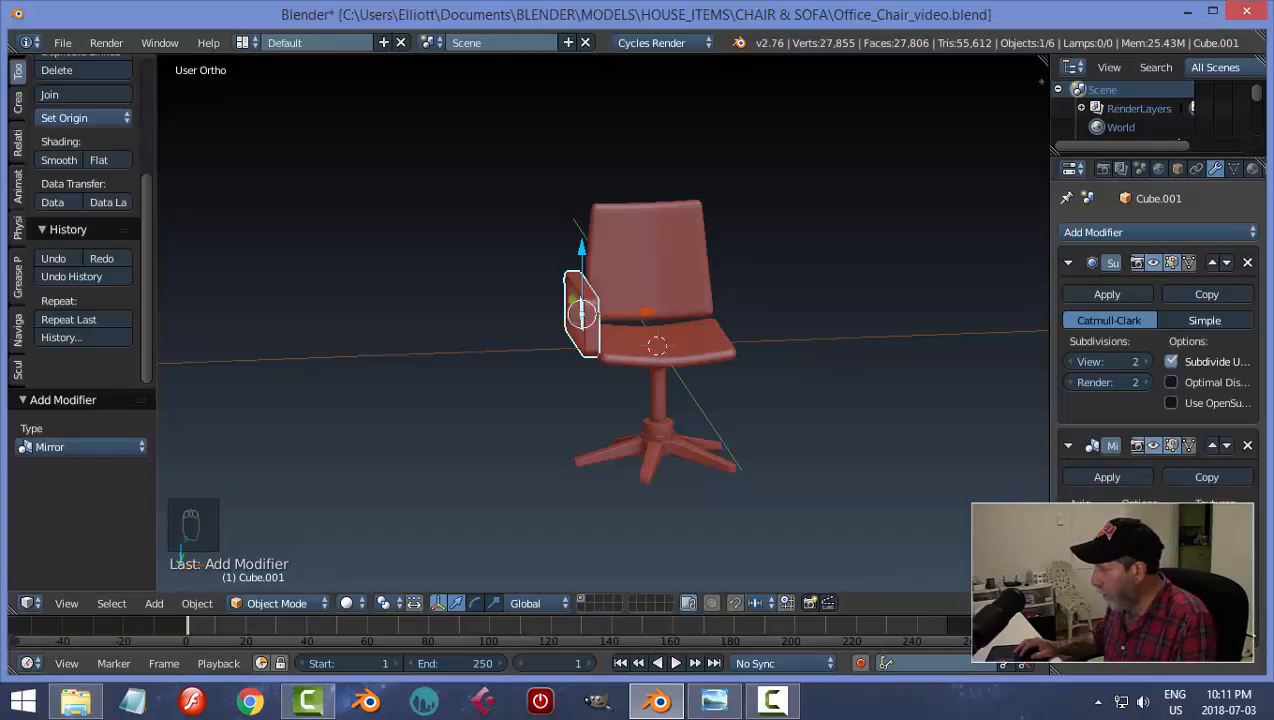
left_click(677, 339)
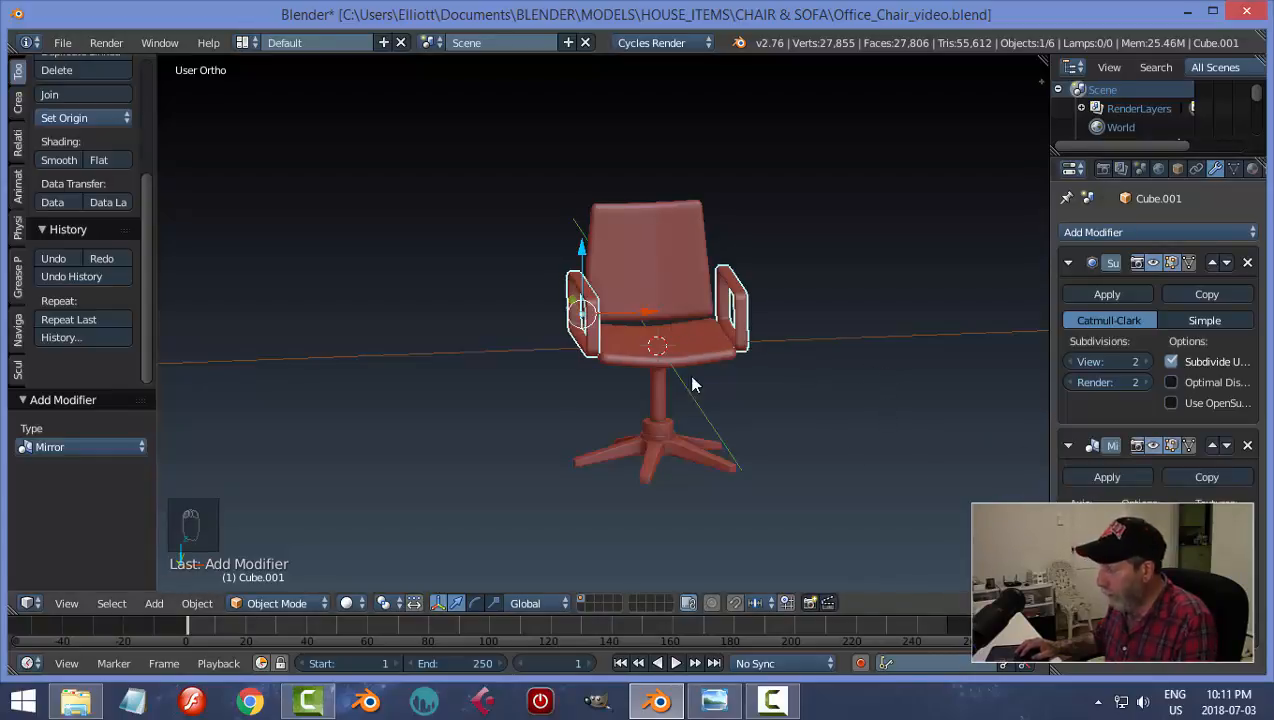
Step: Deselect the mirrored armrests and save the file
key("a")
middle_click_drag(704, 361, 828, 310)
key("ctrl+s")
middle_click_drag(677, 296, 825, 311)
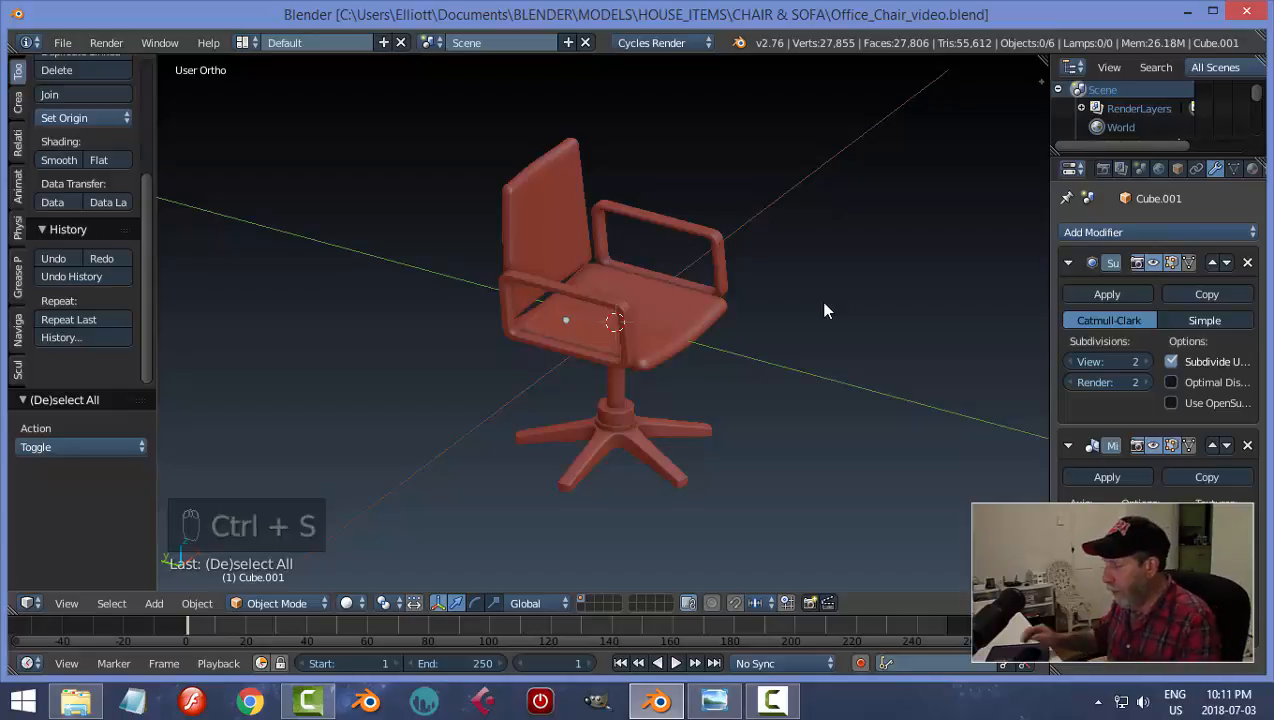
Step: Tilt the backrest by rotating it -3.904° around the X axis
middle_click_drag(748, 289, 425, 218)
scroll(660, 308, "up", 3)
right_click(425, 218)
mouse_move(500, 341)
middle_mouse_down()
mouse_move(514, 329)
mouse_move(522, 342)
middle_mouse_up()
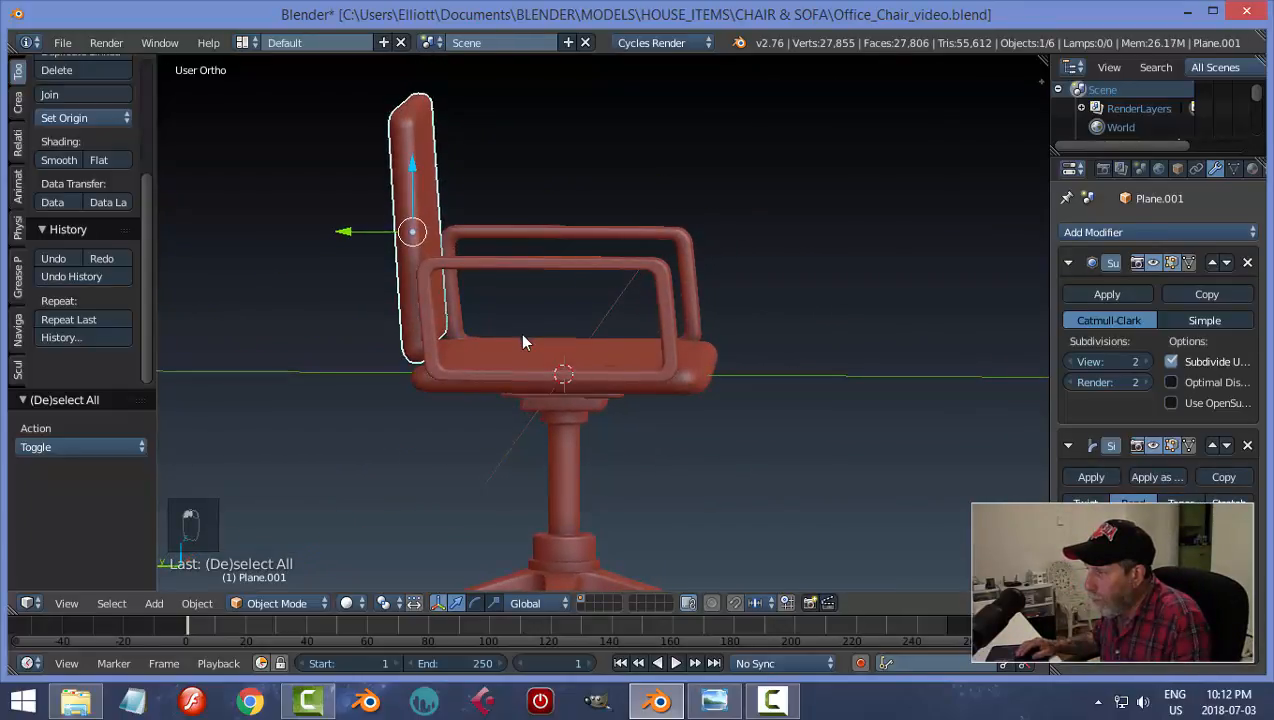
key("r")
key("x")
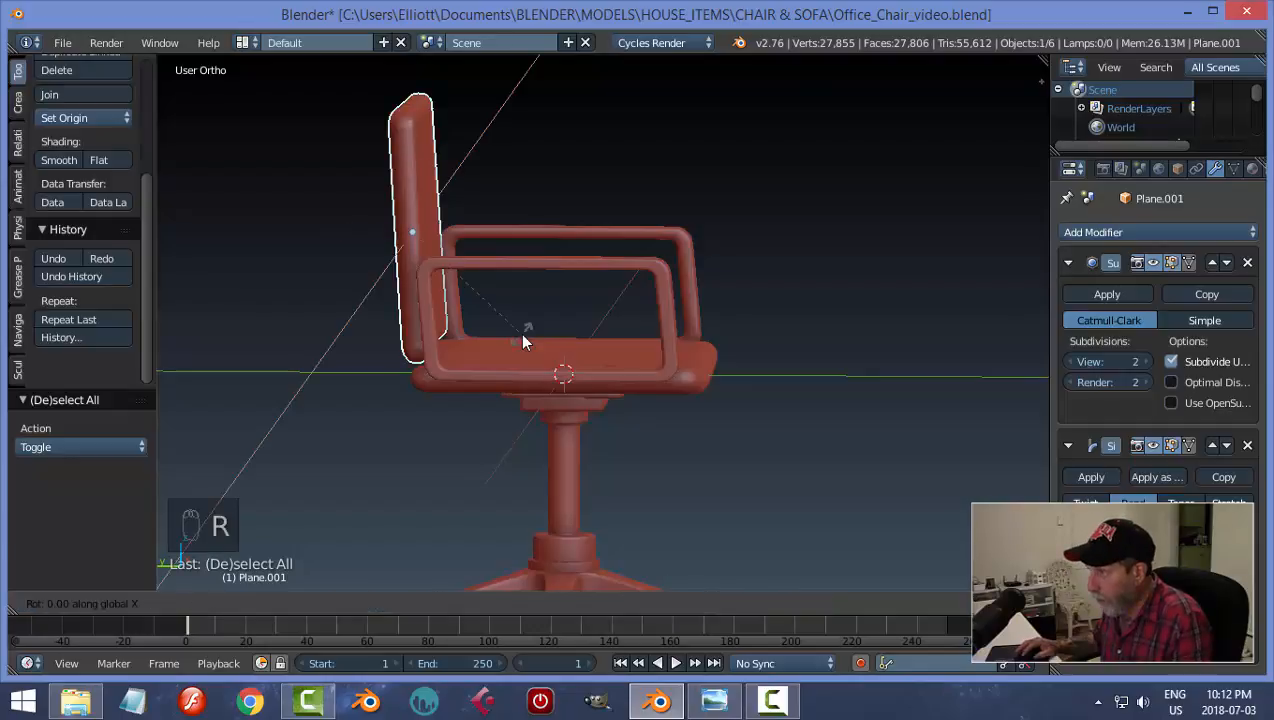
left_click(455, 90)
mouse_move(512, 276)
middle_mouse_down()
mouse_move(464, 293)
mouse_move(530, 263)
middle_mouse_up()
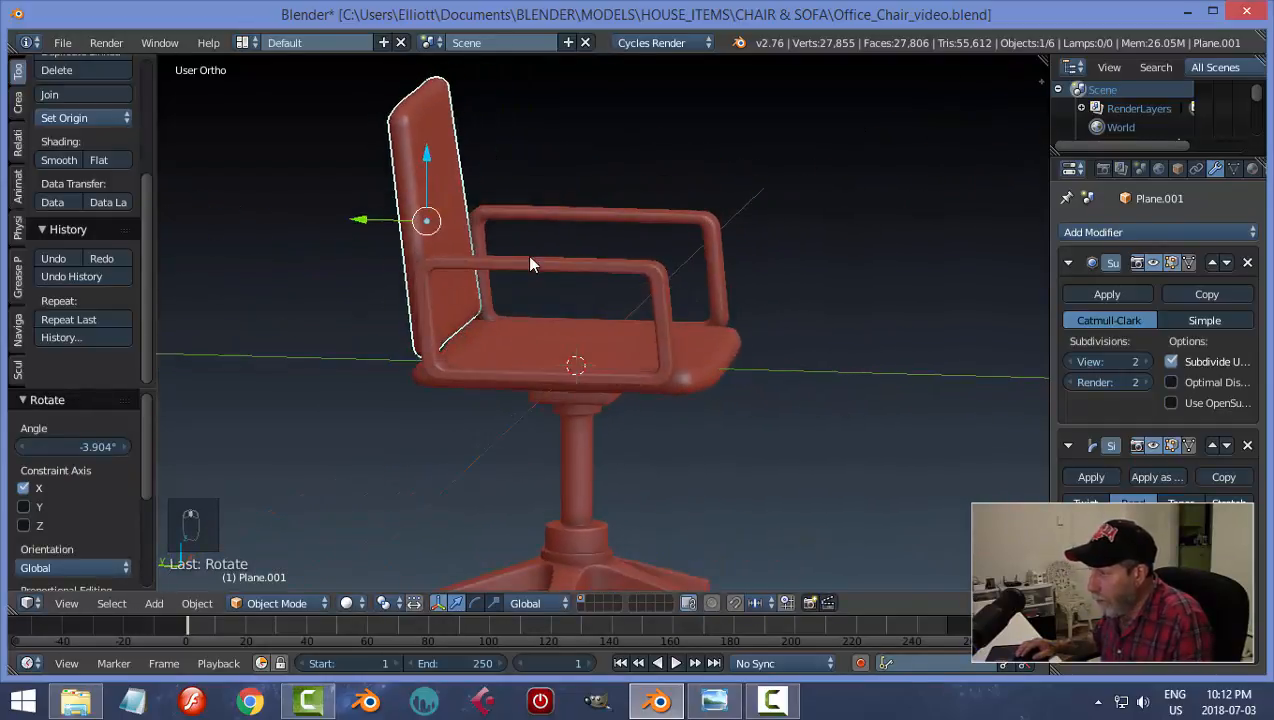
Step: Open the mirrored armrest frame in Edit Mode, seen from the left in wireframe shading
right_click(527, 264)
key("Tab")
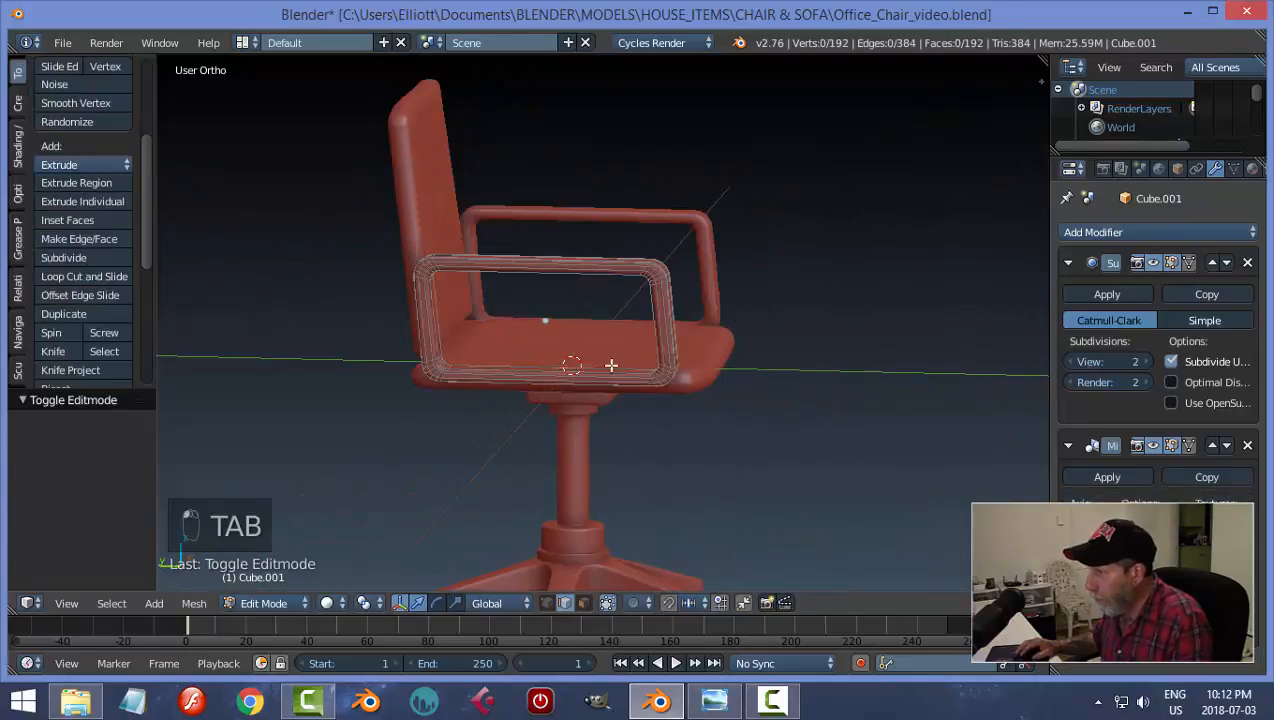
middle_click_drag(611, 365, 617, 364)
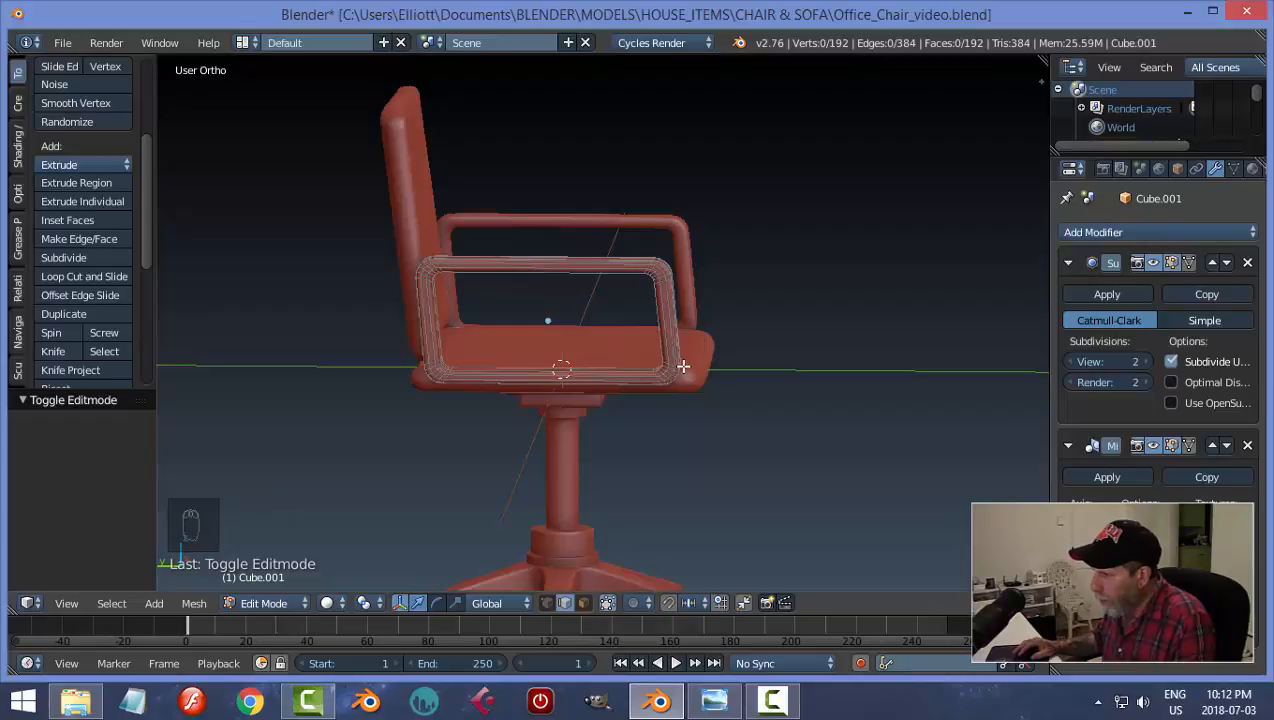
key("ctrl+KP_3")
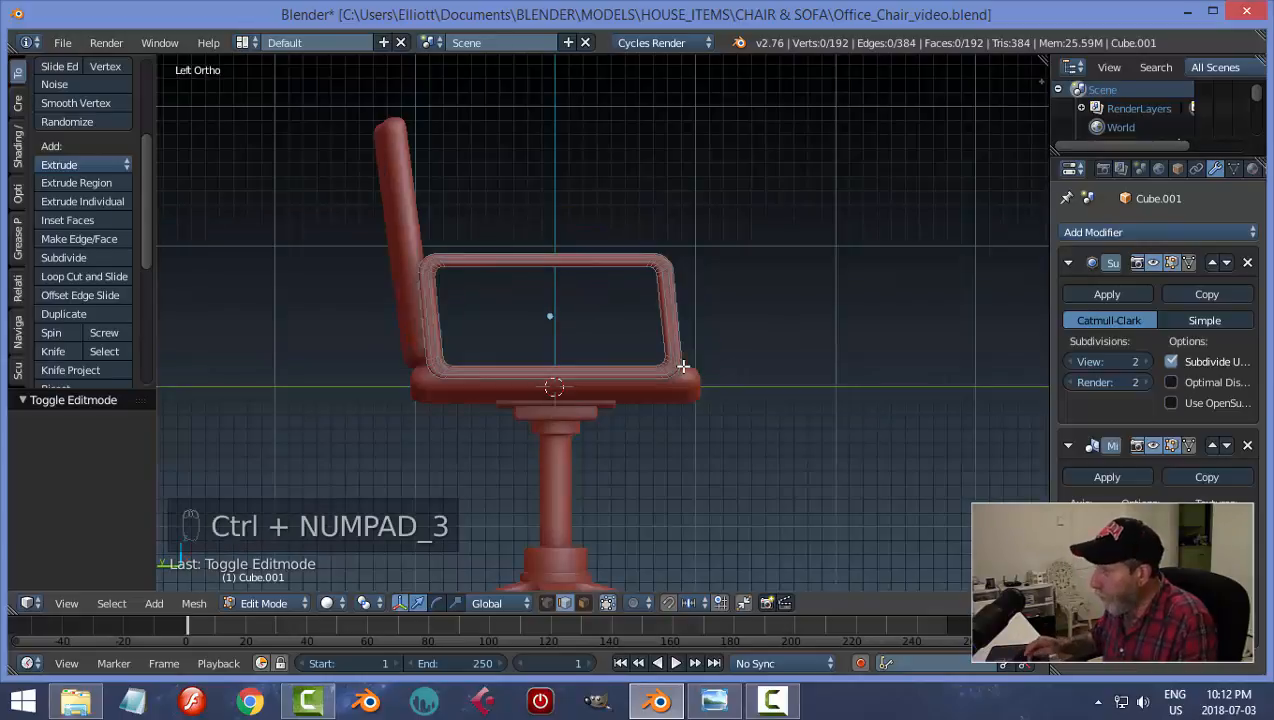
key("z")
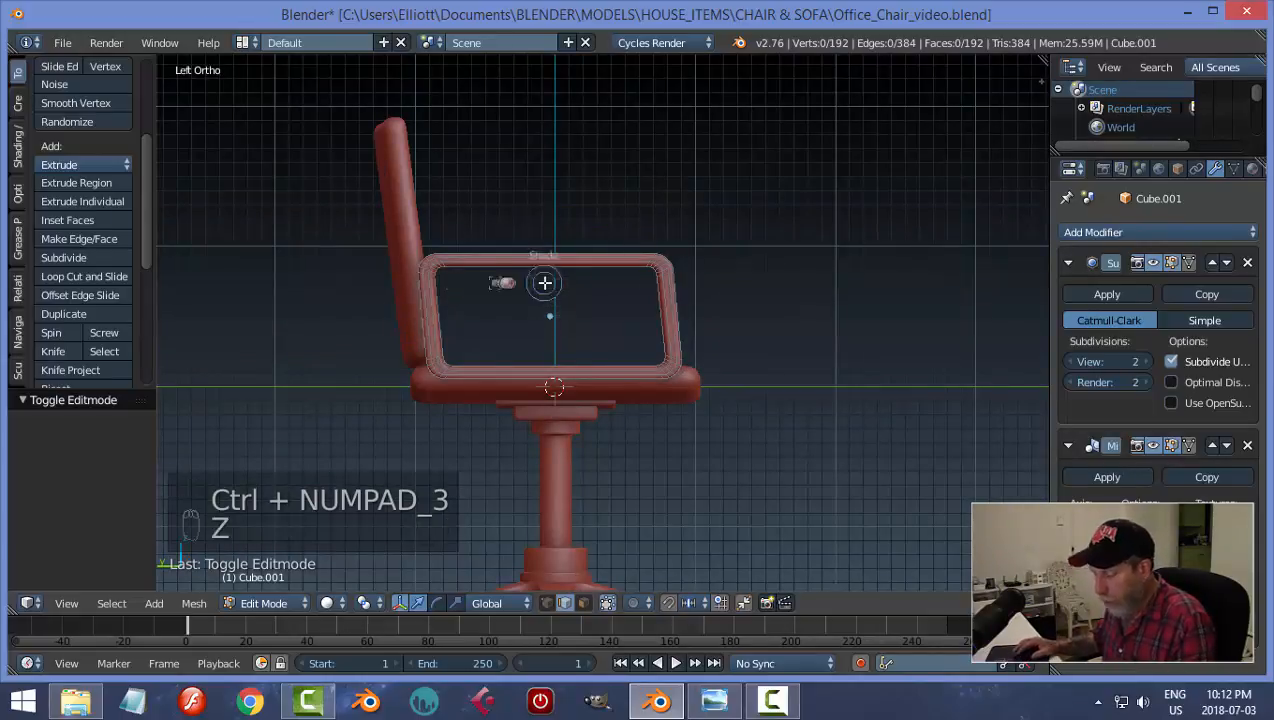
left_click(553, 283)
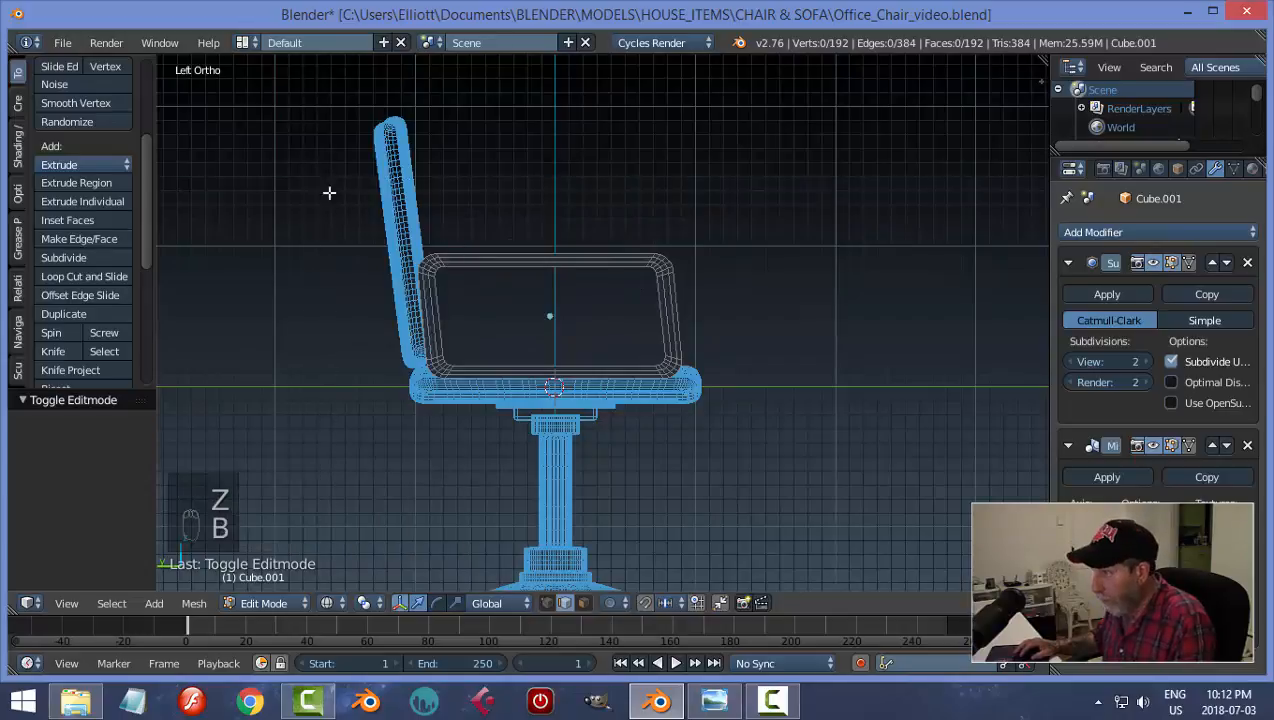
Step: Box-select the armrest frame's bottom section, shift it about -0.047 along Y away from the backrest, and deselect everything
left_click_drag(318, 181, 756, 288)
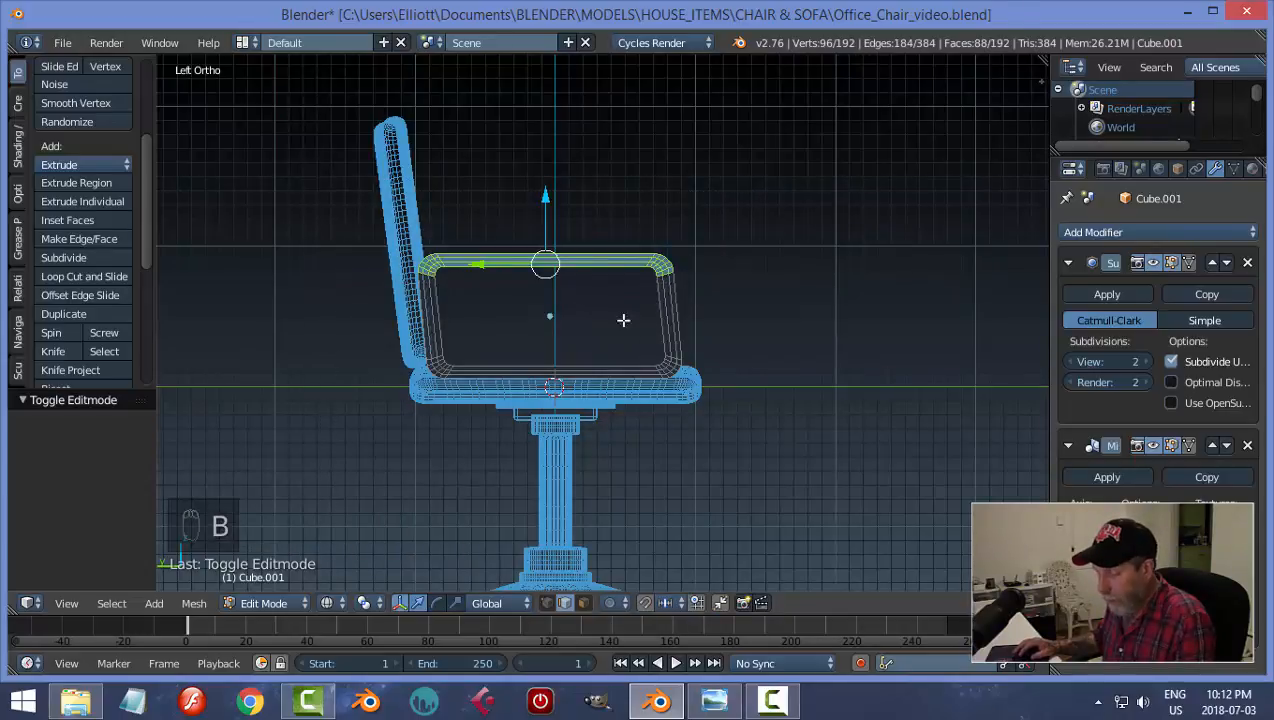
key("a")
key("b")
left_click_drag(790, 418, 410, 347)
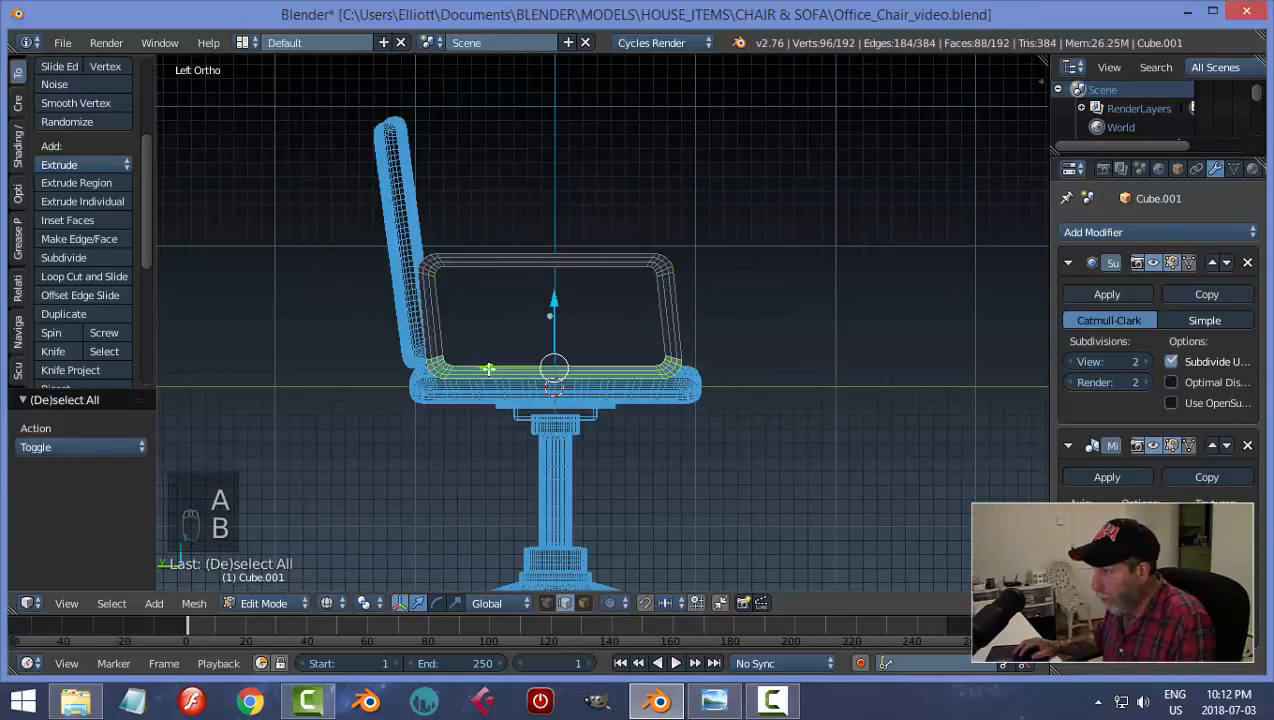
key("g")
key("y")
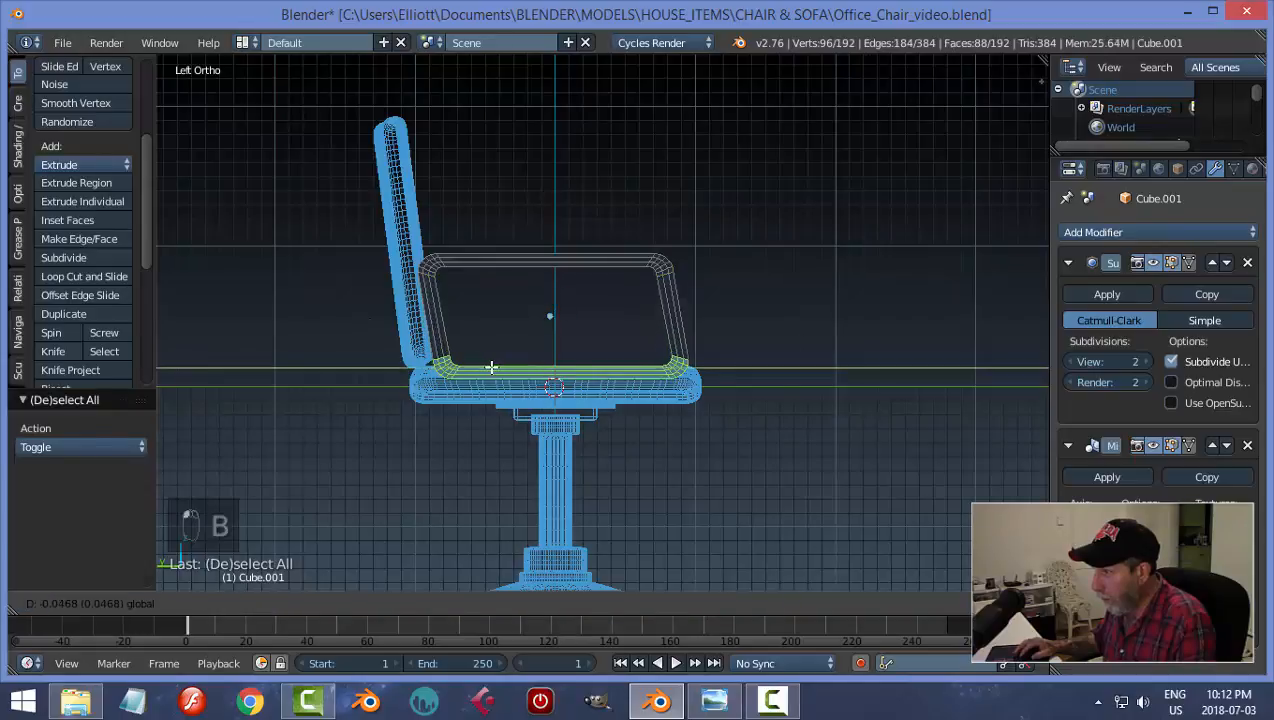
left_click(491, 367)
key("a")
Step: Return the armrest frame to solid shading and Object Mode
key("z")
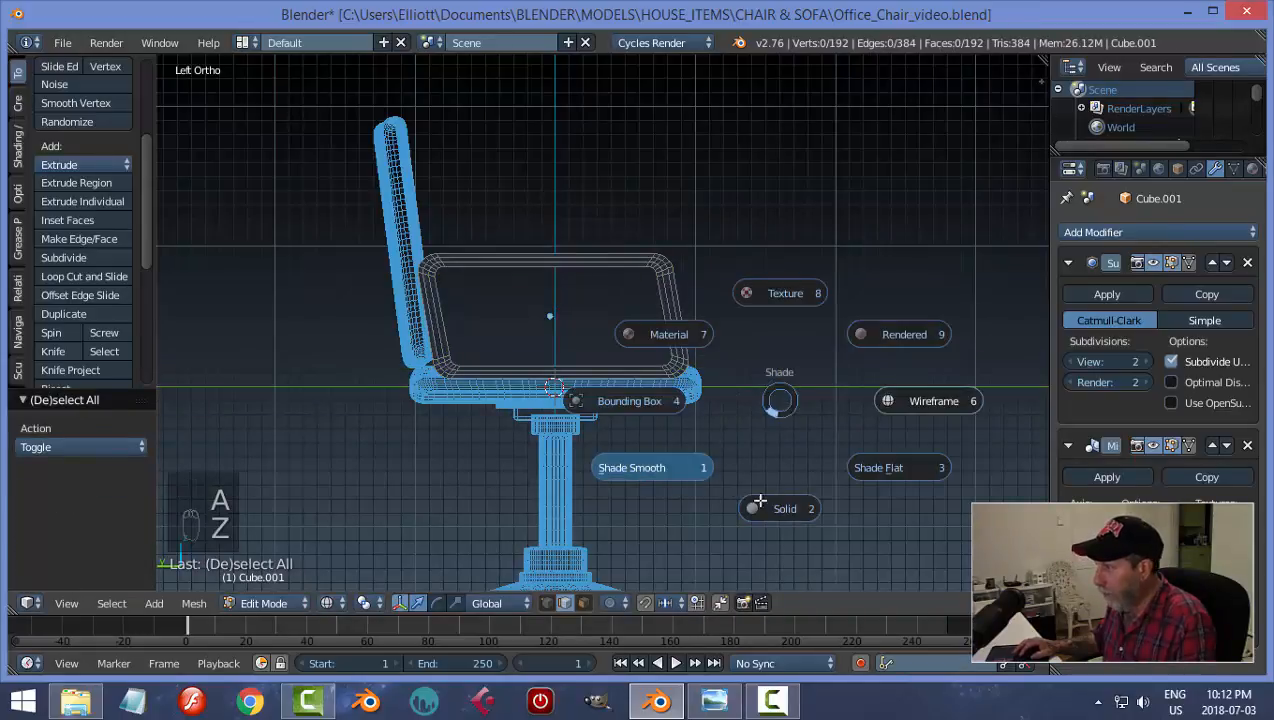
left_click(760, 504)
middle_click_drag(791, 390, 740, 421)
key("Tab")
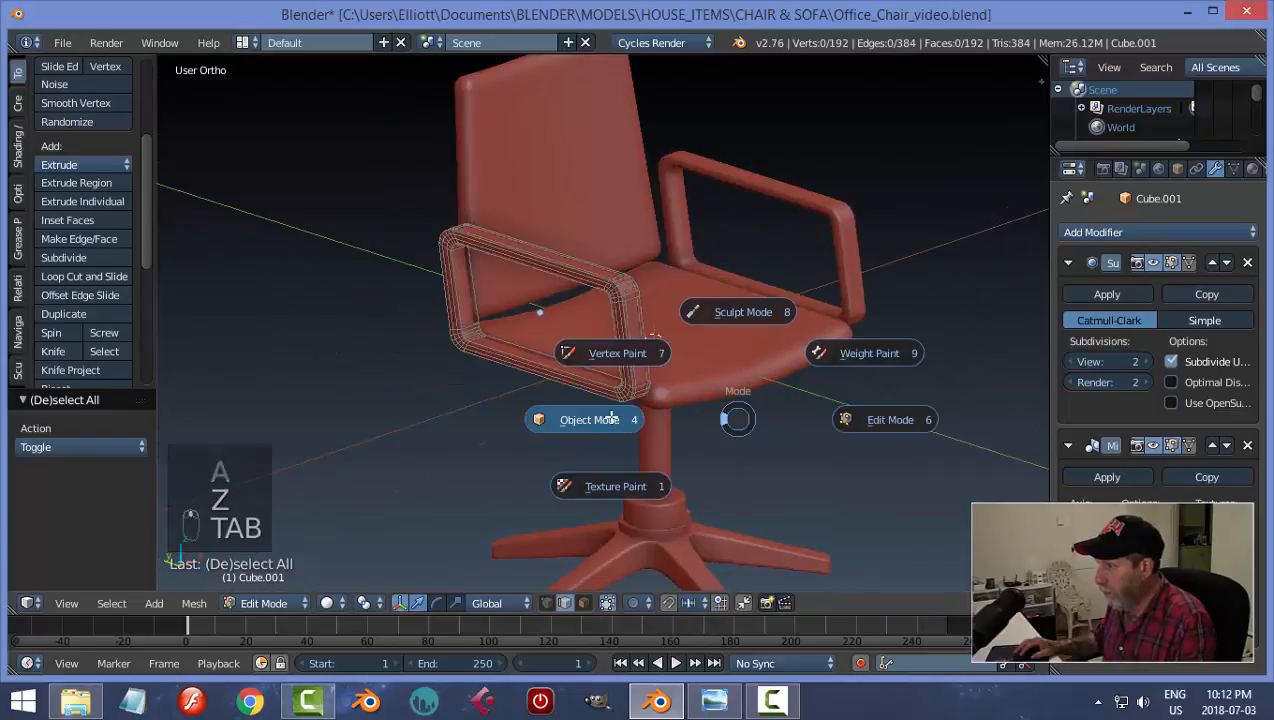
left_click(612, 419)
middle_click_drag(612, 419, 705, 375)
Step: Select the whole armrest mesh in Edit Mode, thin it to about 0.81 along X, deselect it, and return to Object Mode
key("Tab")
left_click(837, 389)
key("a")
key("a")
key("a")
key("s")
key("x")
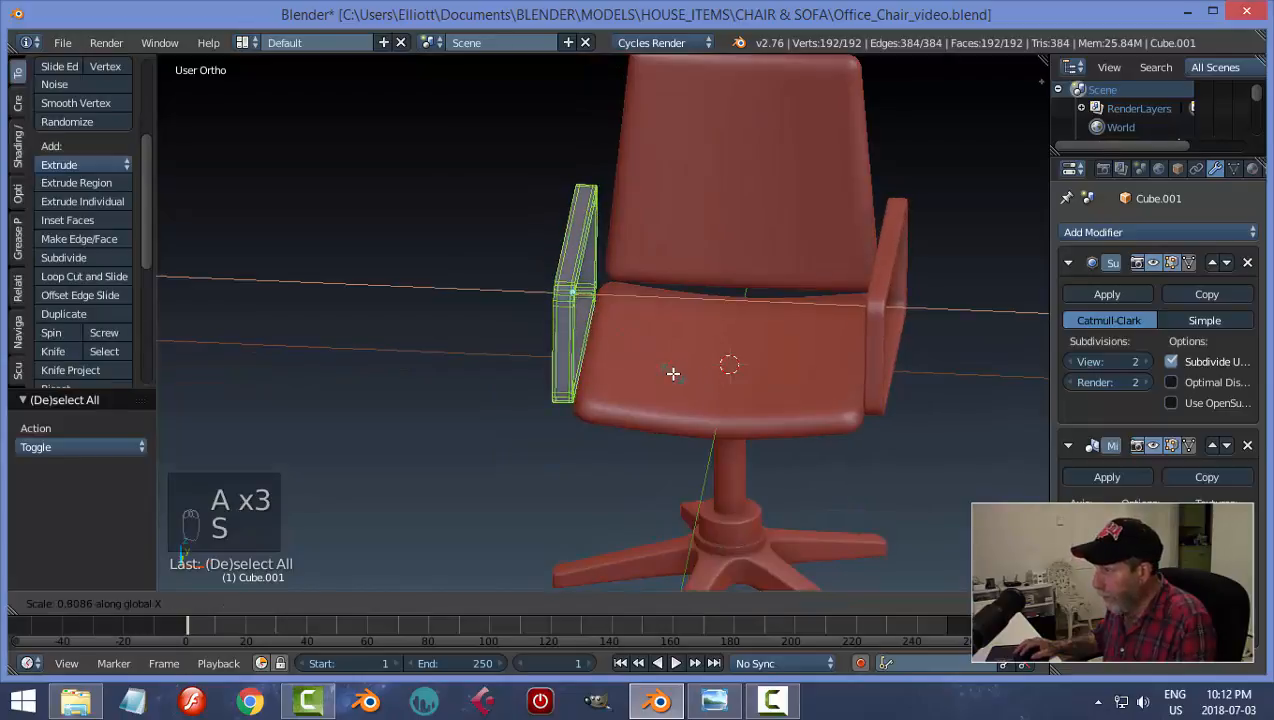
left_click(669, 373)
key("a")
middle_click_drag(728, 396, 657, 452)
key("Tab")
left_click(693, 380)
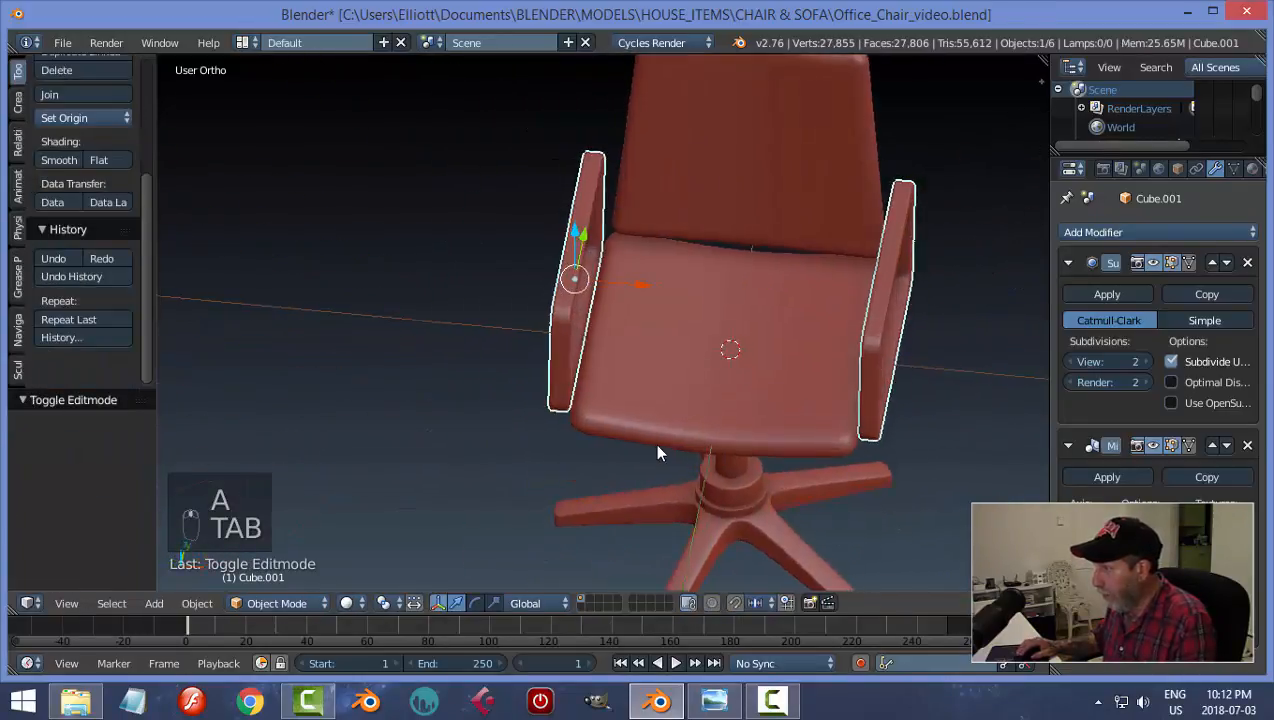
Step: Move the mirrored armrests 0.013 along X towards the seat and deselect them
left_click(642, 287)
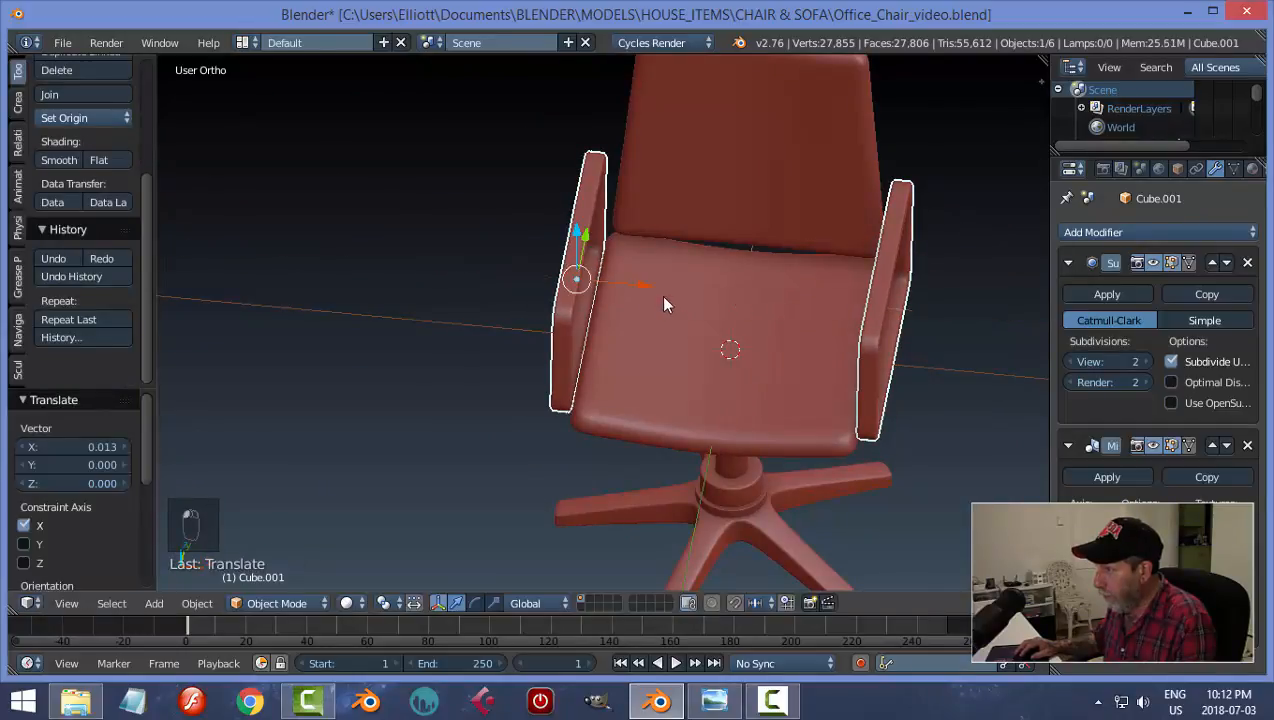
key("a")
middle_click_drag(690, 367, 892, 340)
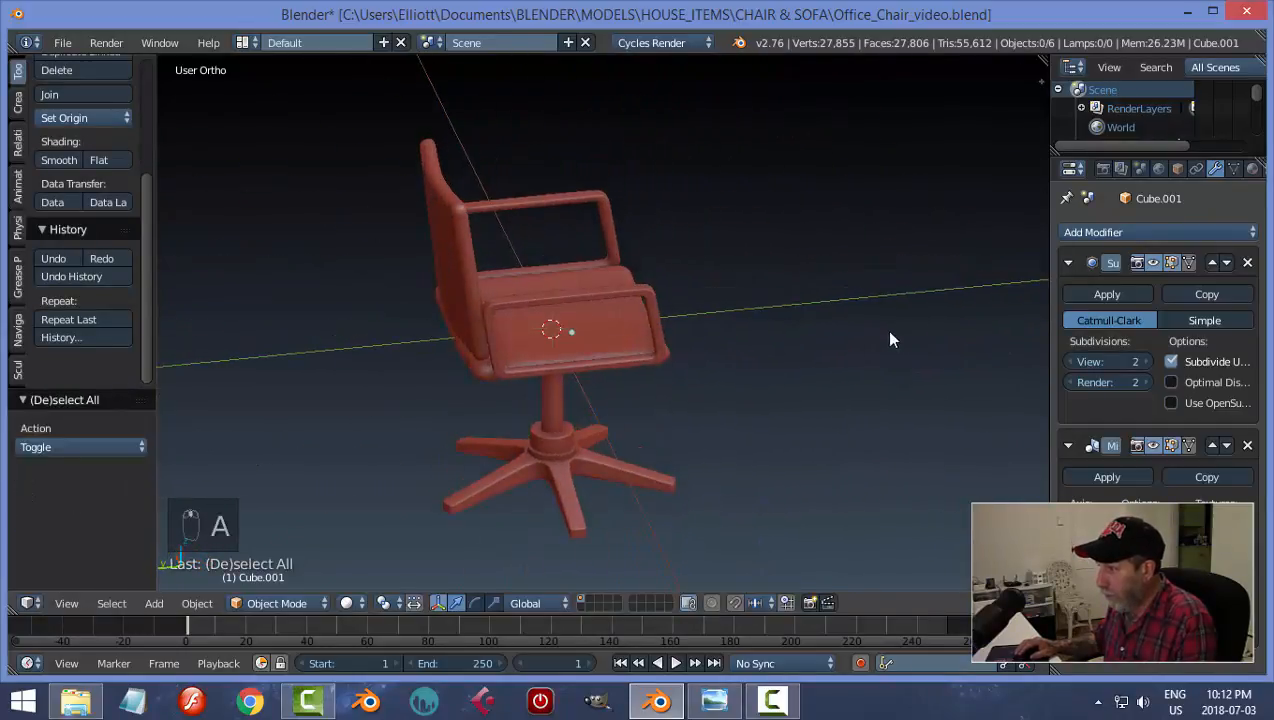
Step: Select the mirrored armrests, shorten them slightly along Y, and shift them along Y by 0.031 before and 0.029 after scaling
right_click(630, 305)
left_click_drag(535, 340, 508, 346)
middle_click_drag(508, 346, 630, 357)
key("s")
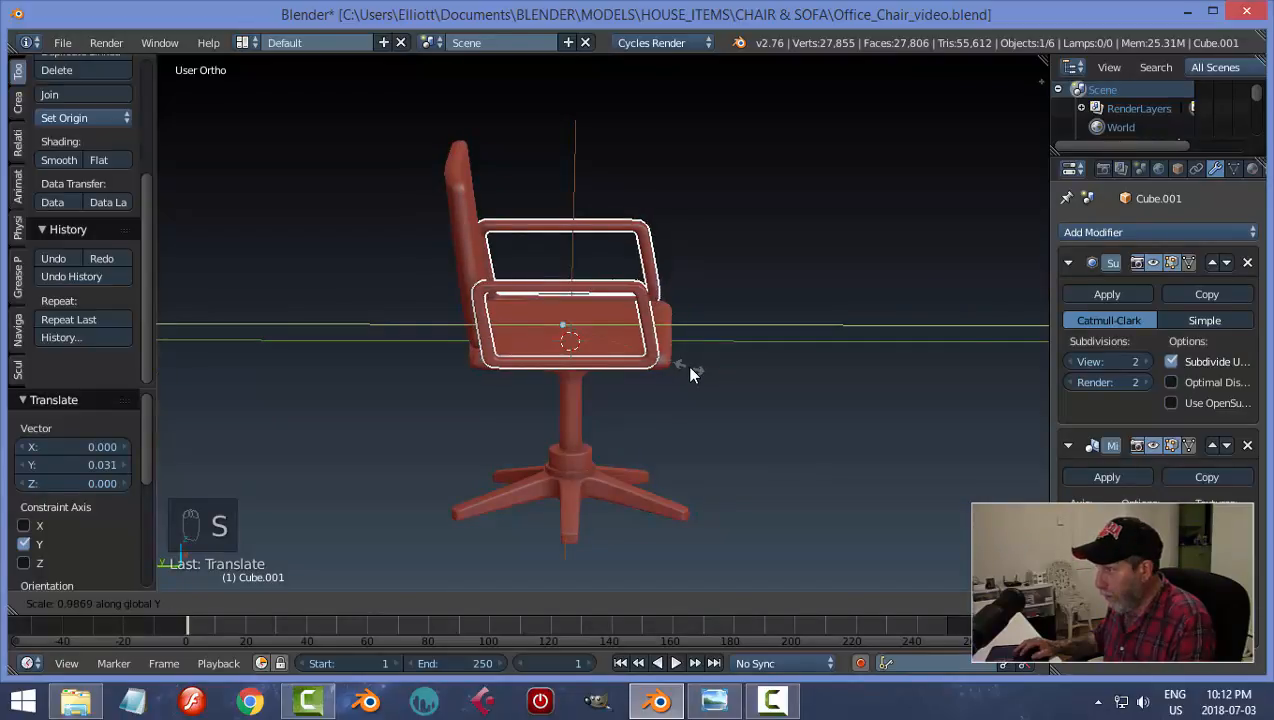
left_click(683, 365)
left_click_drag(503, 333, 511, 335)
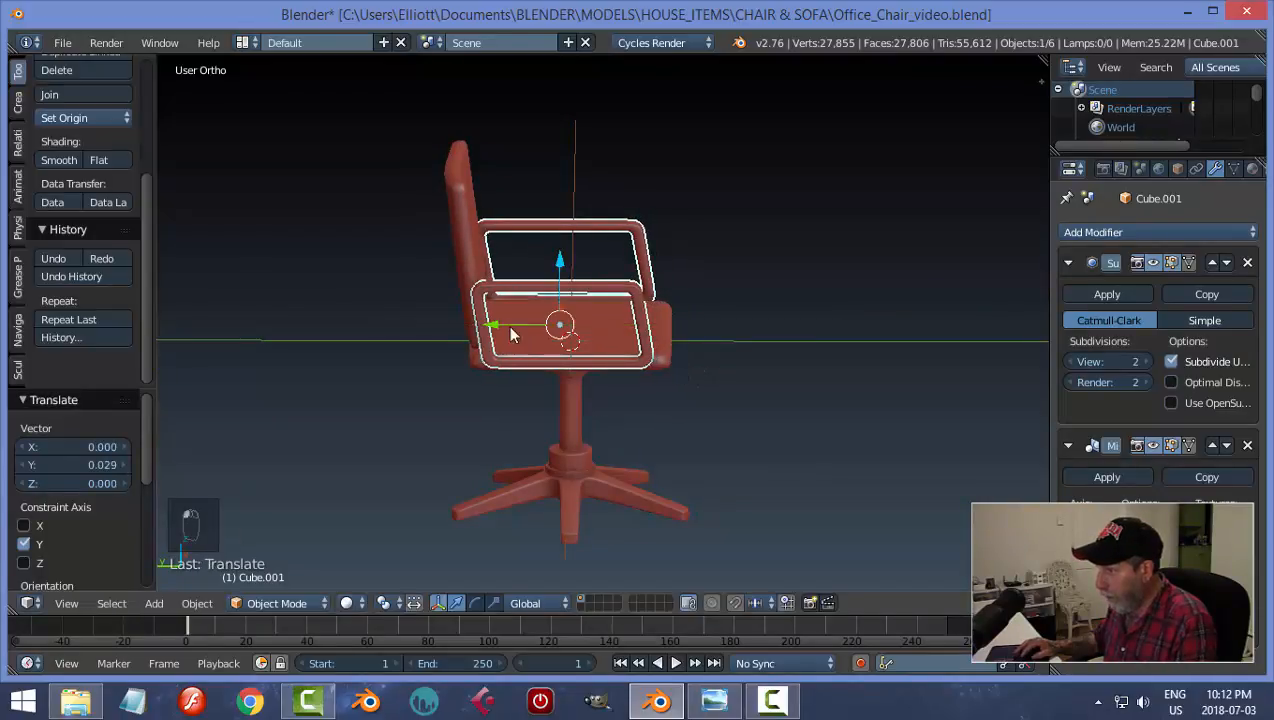
Step: Apply the armrests' object transform, deselect everything, and save over the existing file
key("ctrl+a")
left_click(604, 370)
middle_click_drag(604, 370, 668, 354)
key("Tab")
left_click(743, 383)
key("a")
key("a")
key("ctrl+s")
left_click(684, 387)
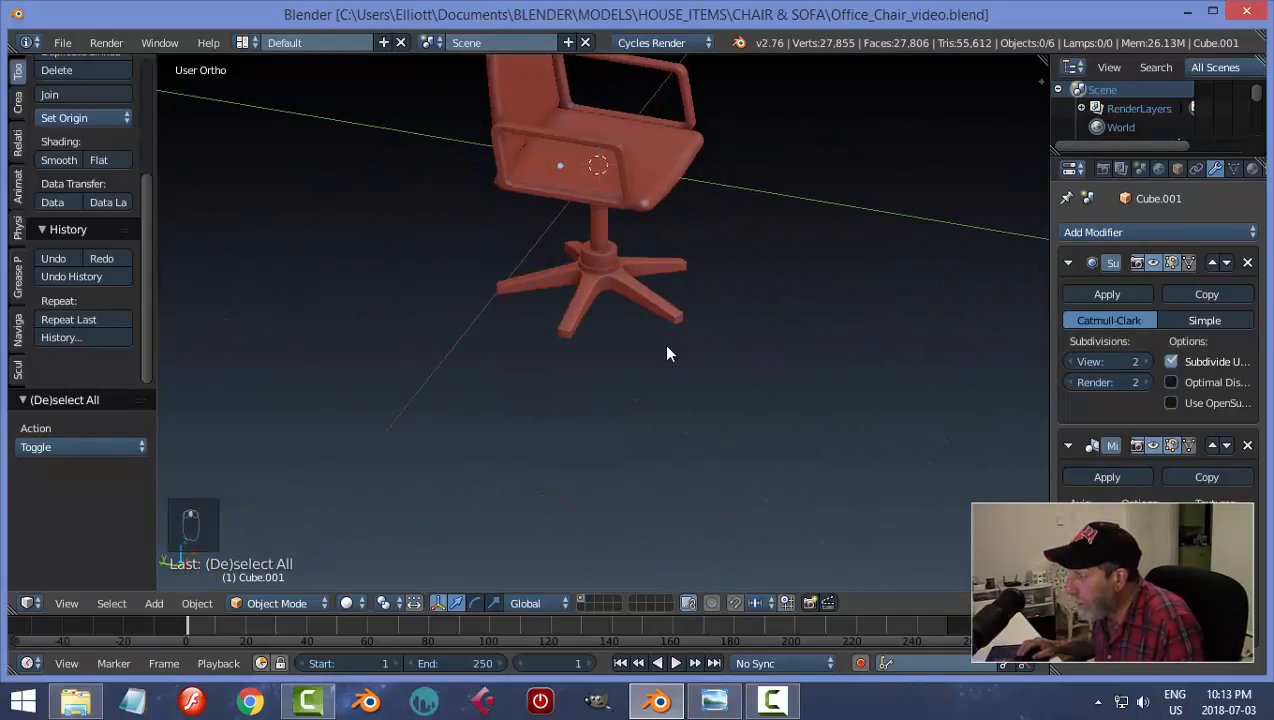
Step: Snap the 3D cursor to the five-legged base and add a cylinder there with 20 vertices, radius 1 and depth 2
right_click(594, 256)
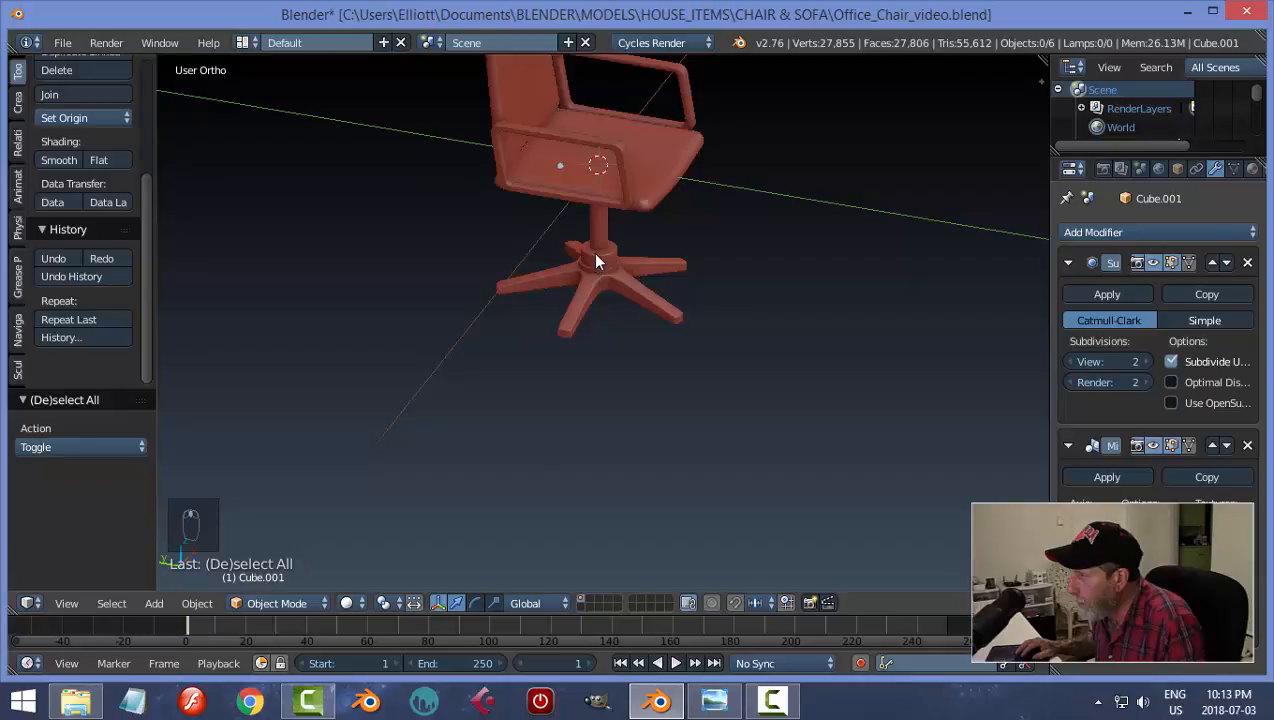
key("shift+s")
left_click(731, 310)
key("shift+a")
mouse_move(727, 318)
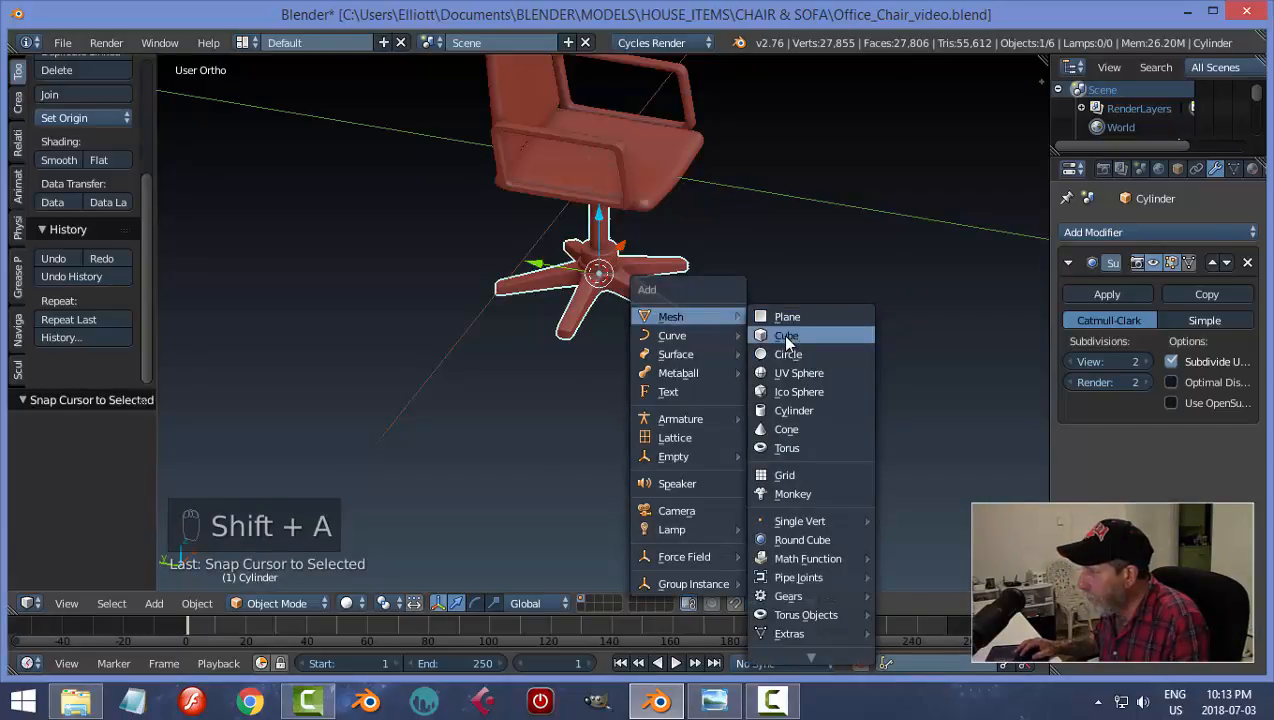
left_click(792, 410)
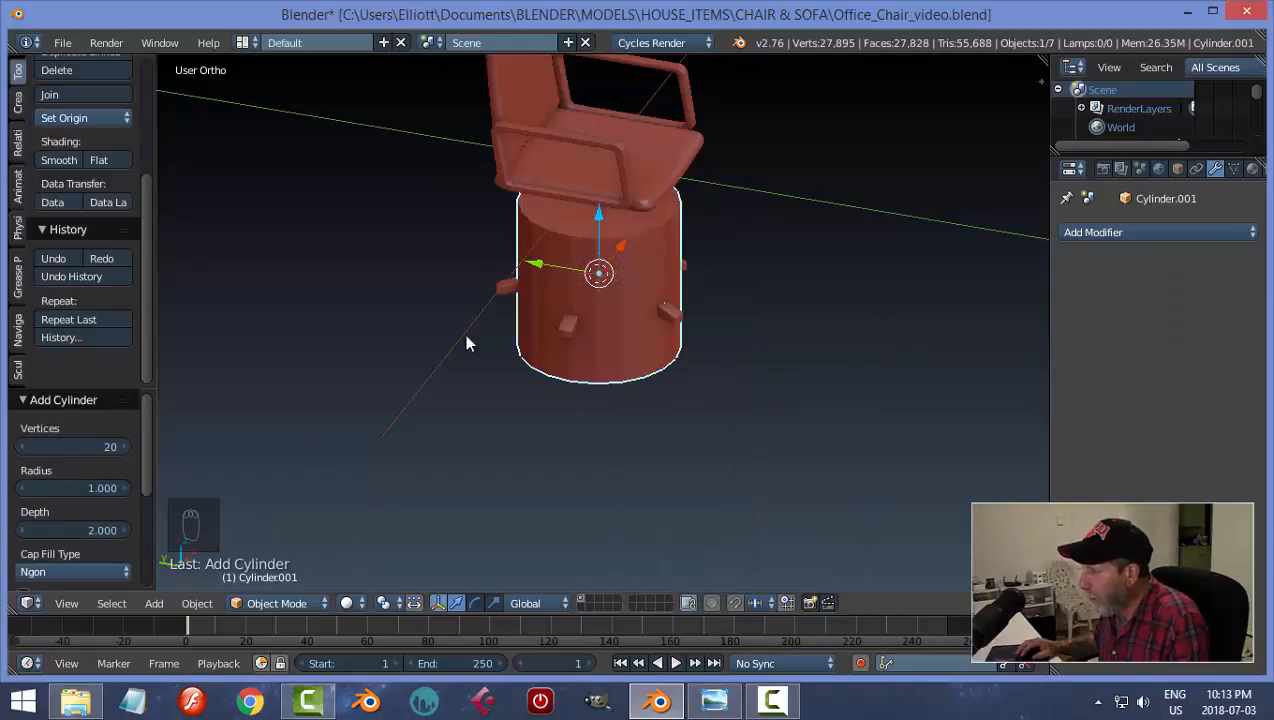
Step: Rotate the cylinder 90° around the X axis and move it -1.938 along Z below the base
key("r")
type("90")
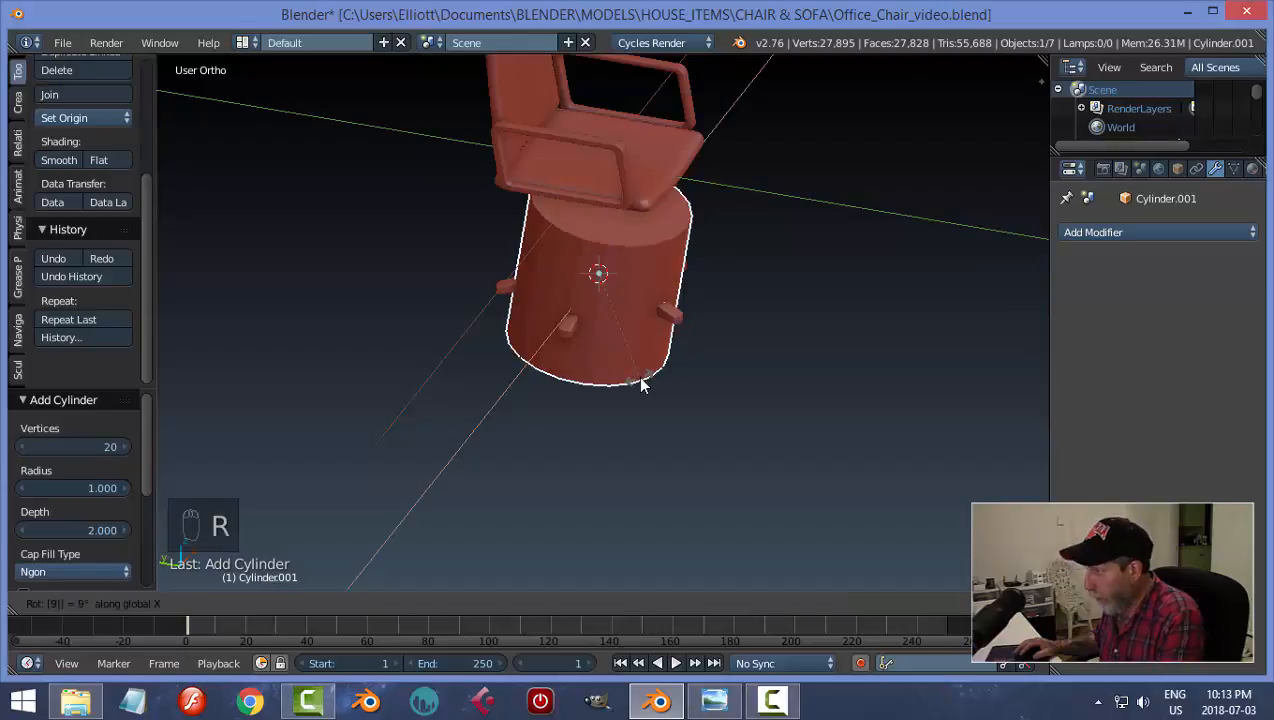
key("Return")
left_click_drag(599, 219, 596, 353)
Step: In Edit Mode, scale the cylinder mesh down to caster-wheel size and raise it 1.599 along Z to just below the base
key("KP_7")
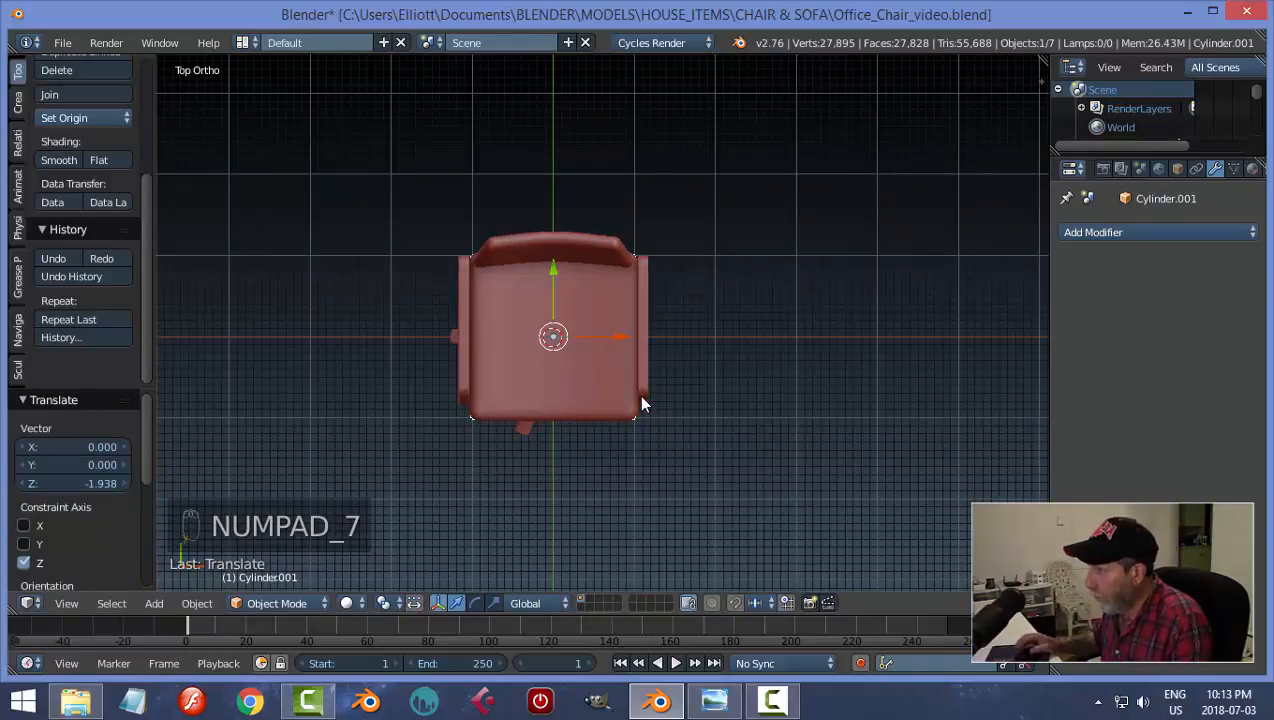
middle_click_drag(688, 463, 754, 427)
key("Tab")
key("s")
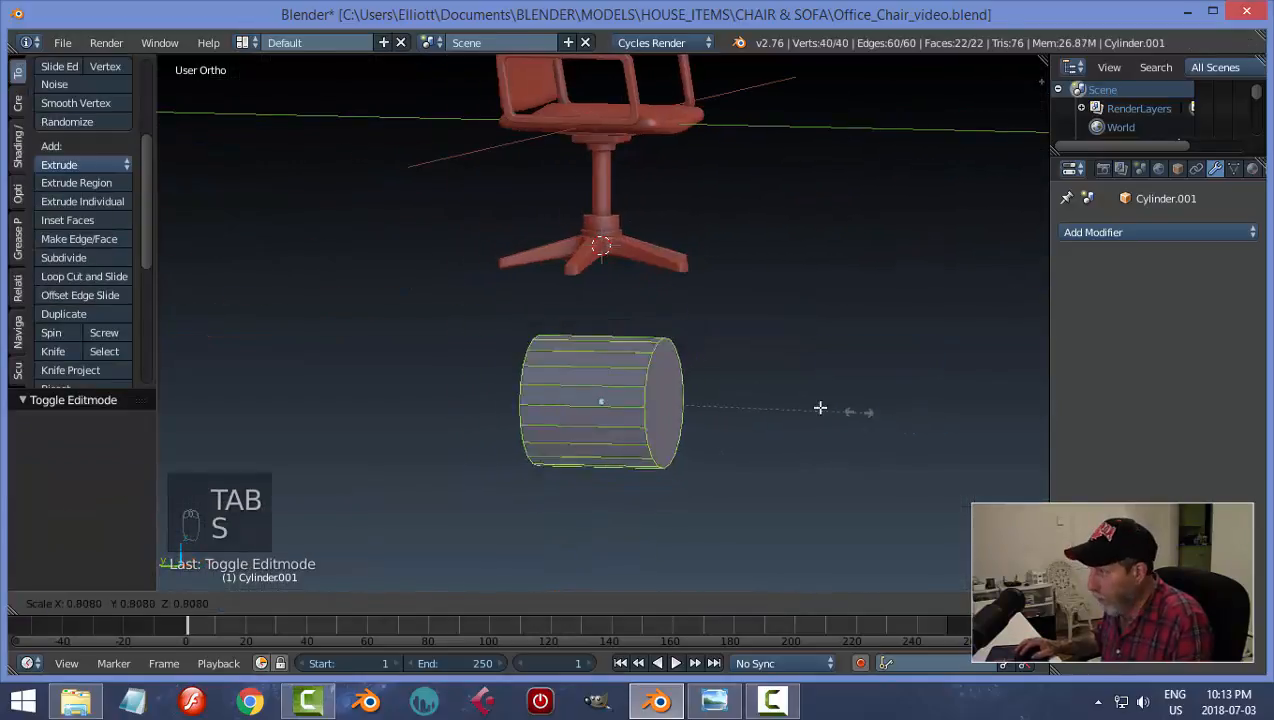
left_click(643, 421)
left_click_drag(604, 344, 601, 268)
Step: Move the small cylinder along negative X to the end of a base leg and lower it 0.133 along Z
middle_click_drag(561, 277, 600, 347)
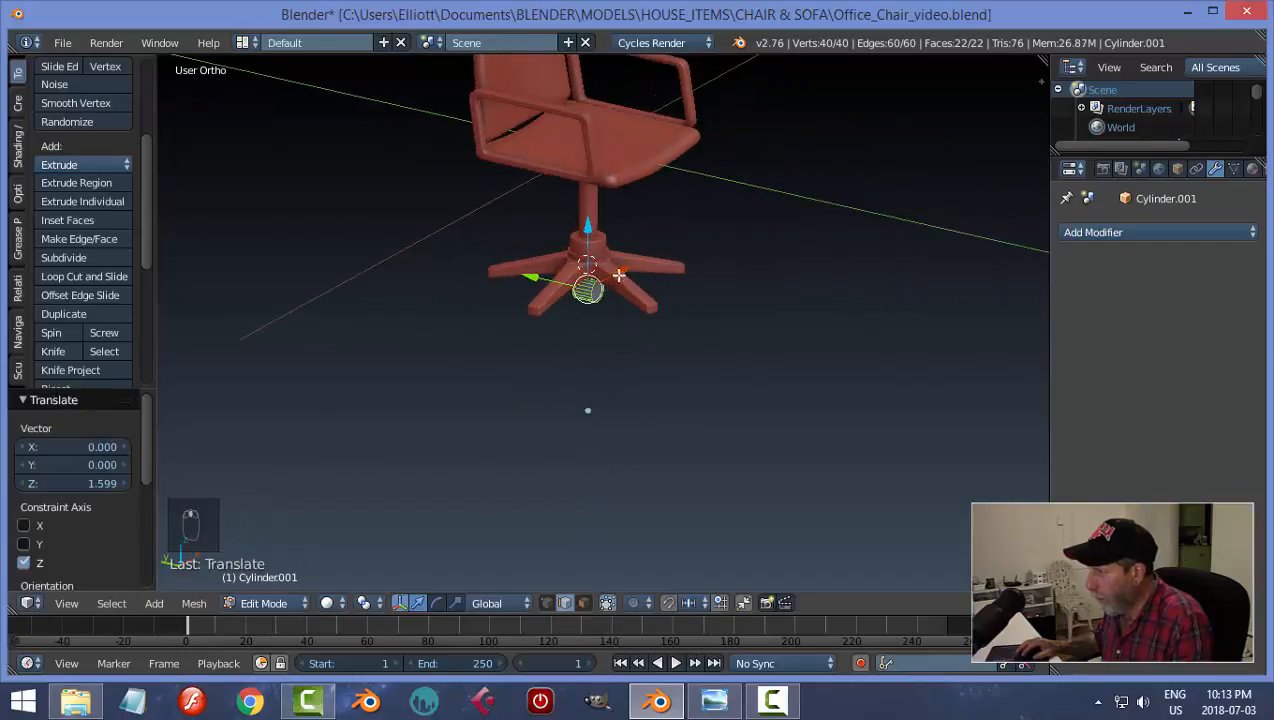
left_click_drag(615, 276, 581, 308)
middle_click_drag(602, 370, 648, 356)
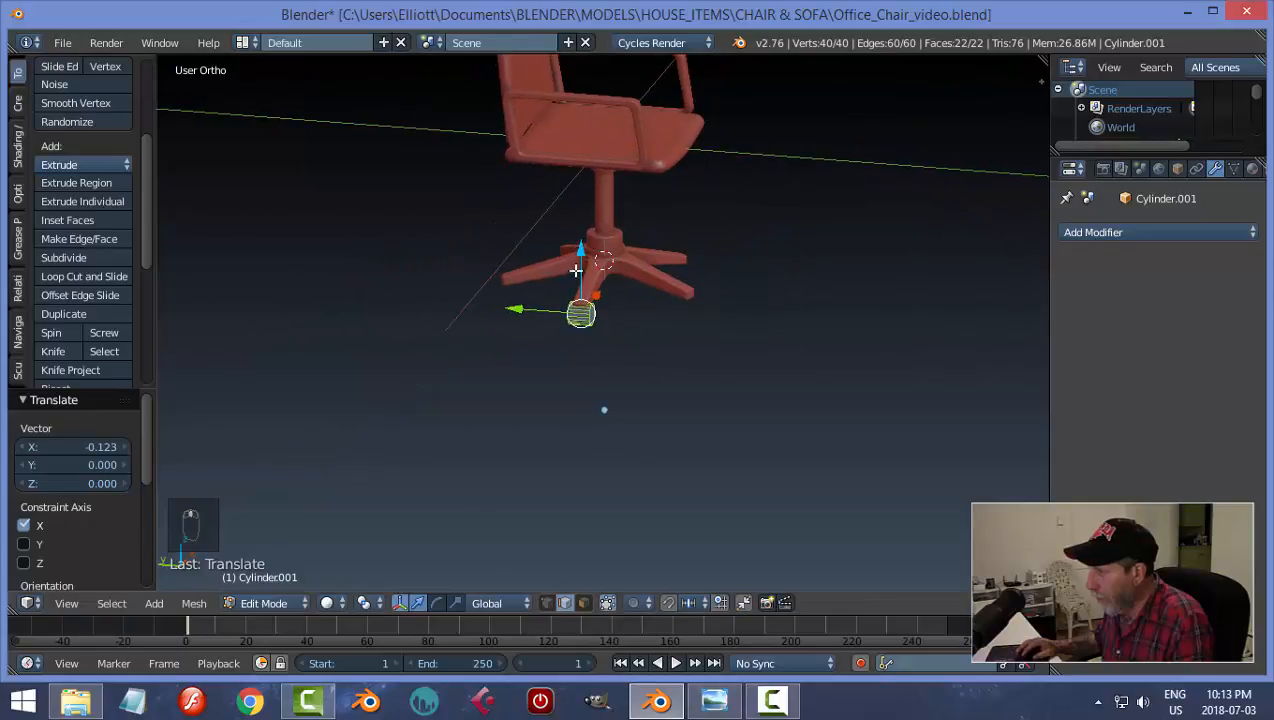
left_click_drag(583, 257, 588, 265)
scroll(637, 355, "up", 5)
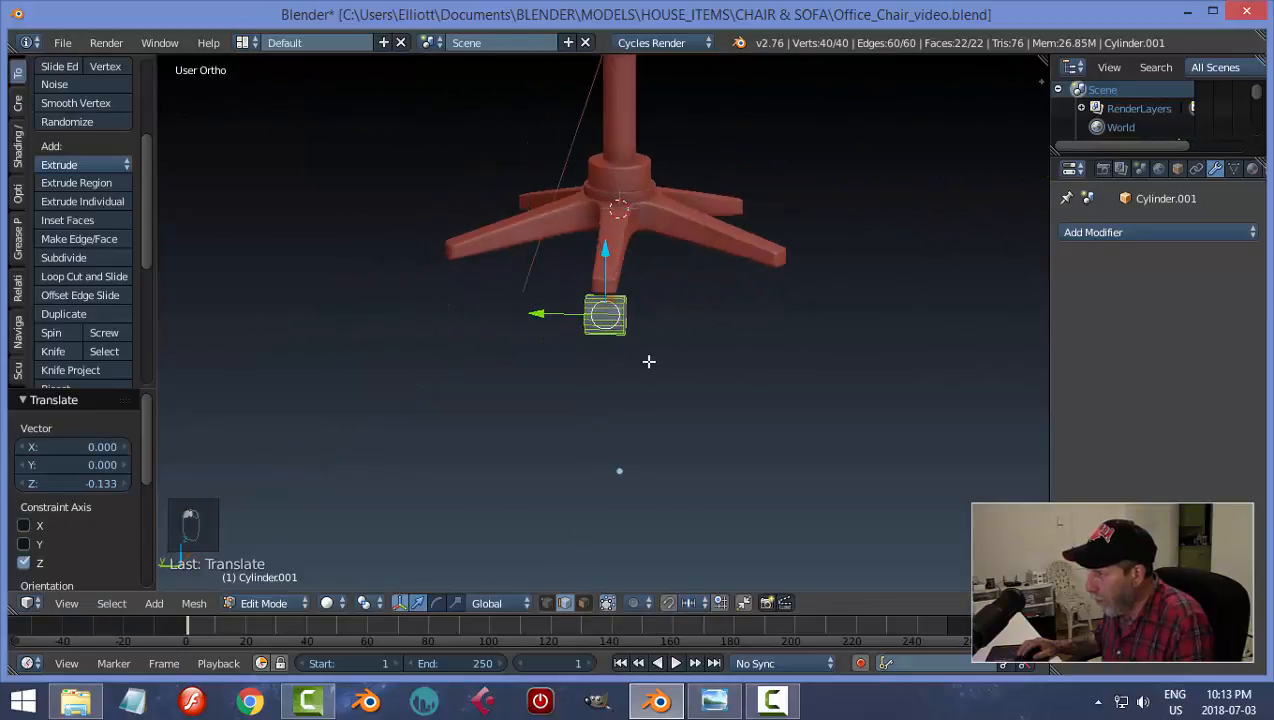
Step: Scale the caster cylinder below the chair leg along the Y axis by 0.974
scroll(601, 348, "up", 2)
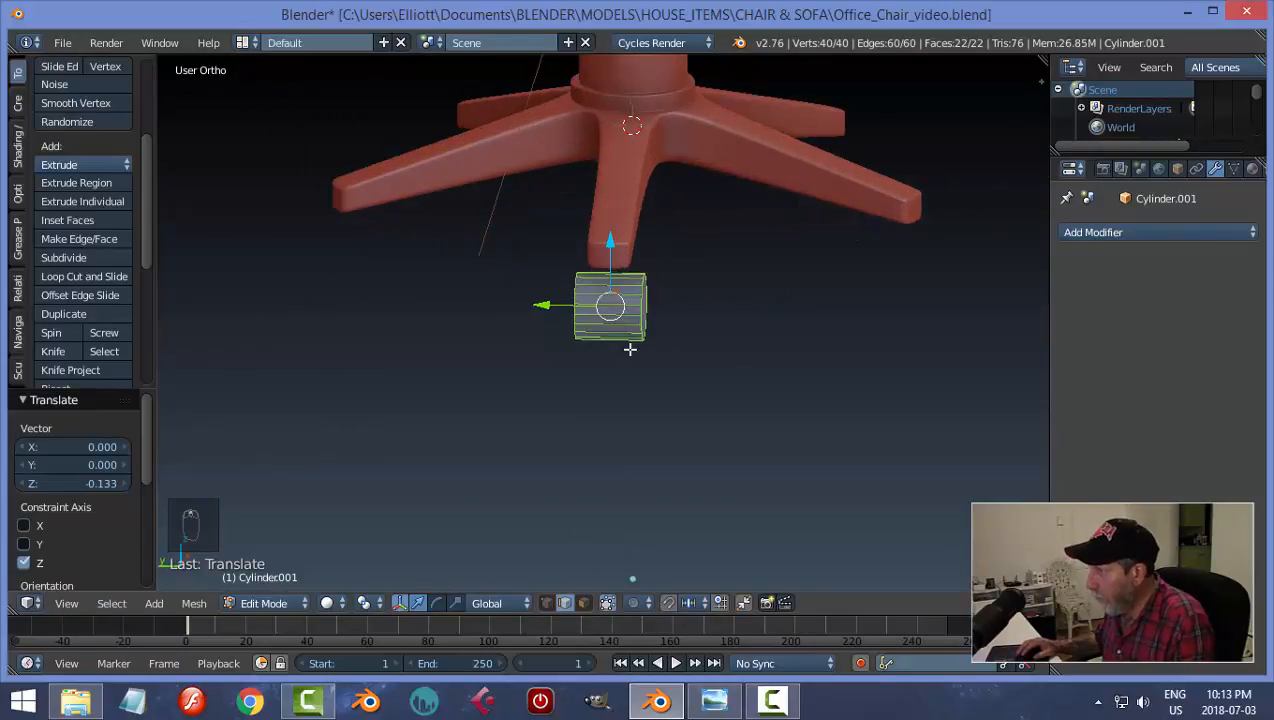
key("s")
key("y")
left_click(745, 370)
scroll(720, 394, "up", 2)
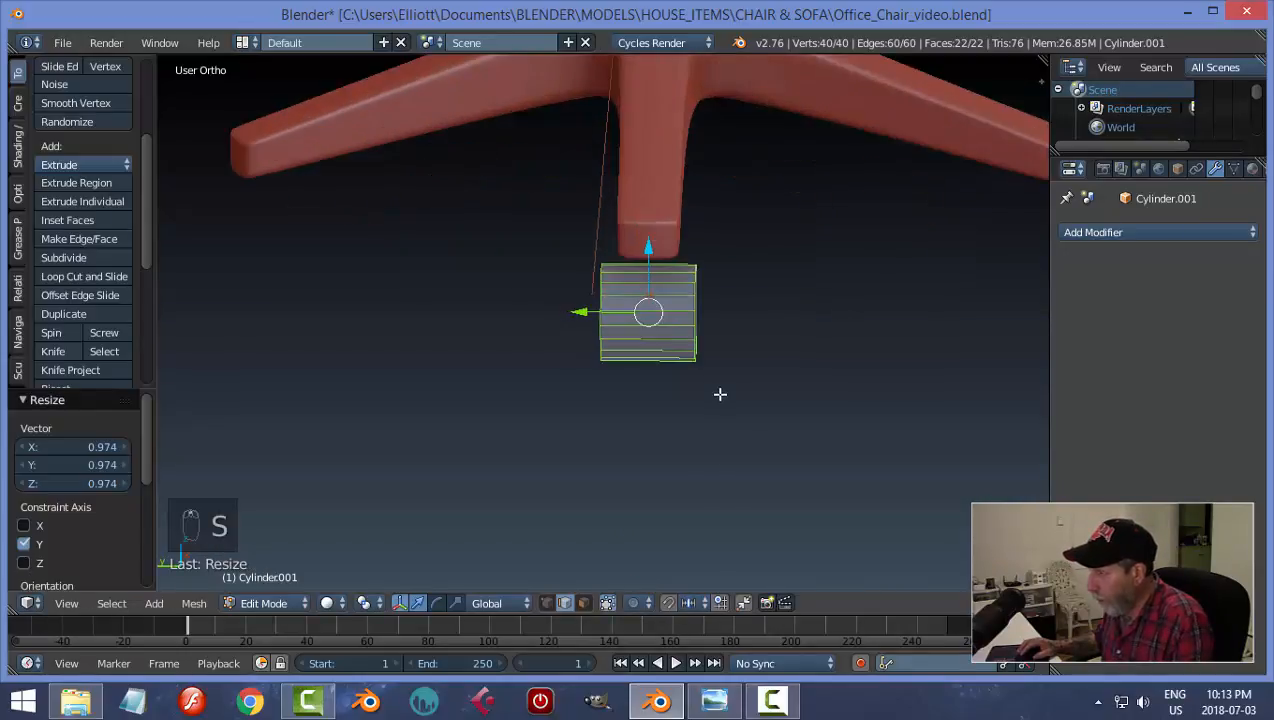
Step: Add two evenly spaced loop cuts around the cylinder, leaving them unslid
middle_click_drag(720, 394, 563, 355)
key("ctrl+r")
scroll(557, 347, "up", 1)
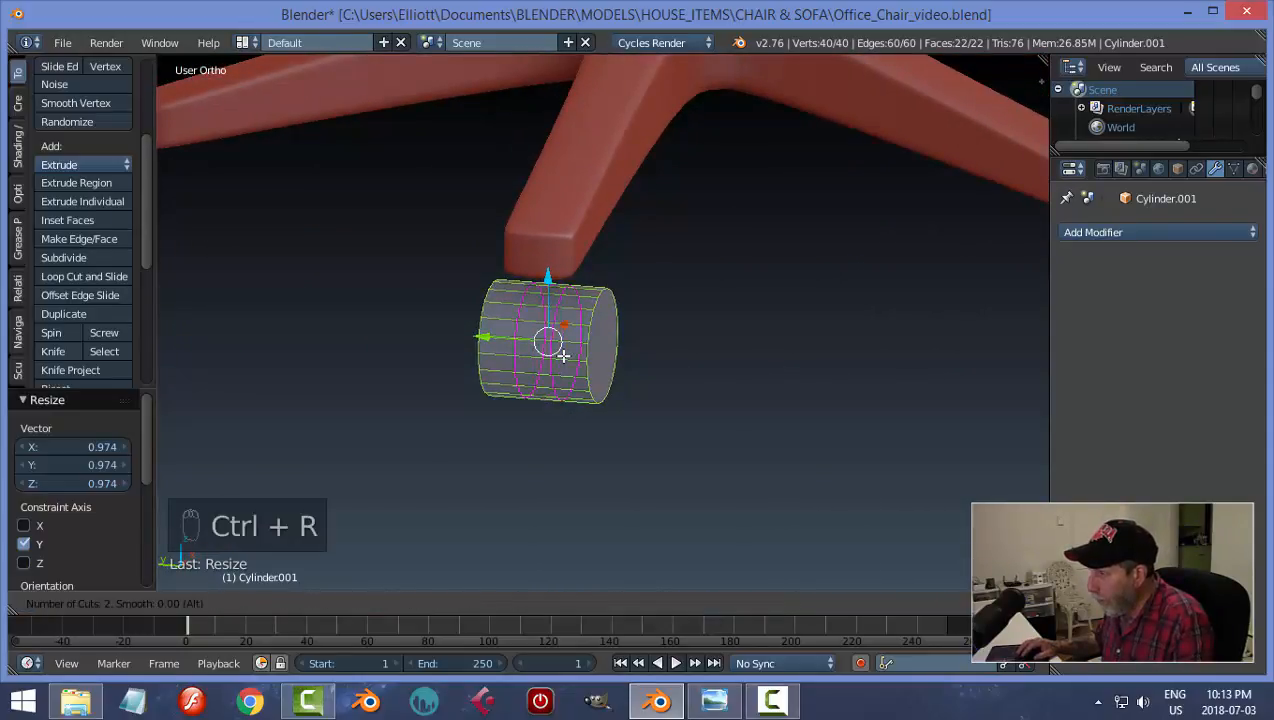
left_click(560, 350)
right_click(600, 370)
middle_click_drag(636, 387, 650, 396)
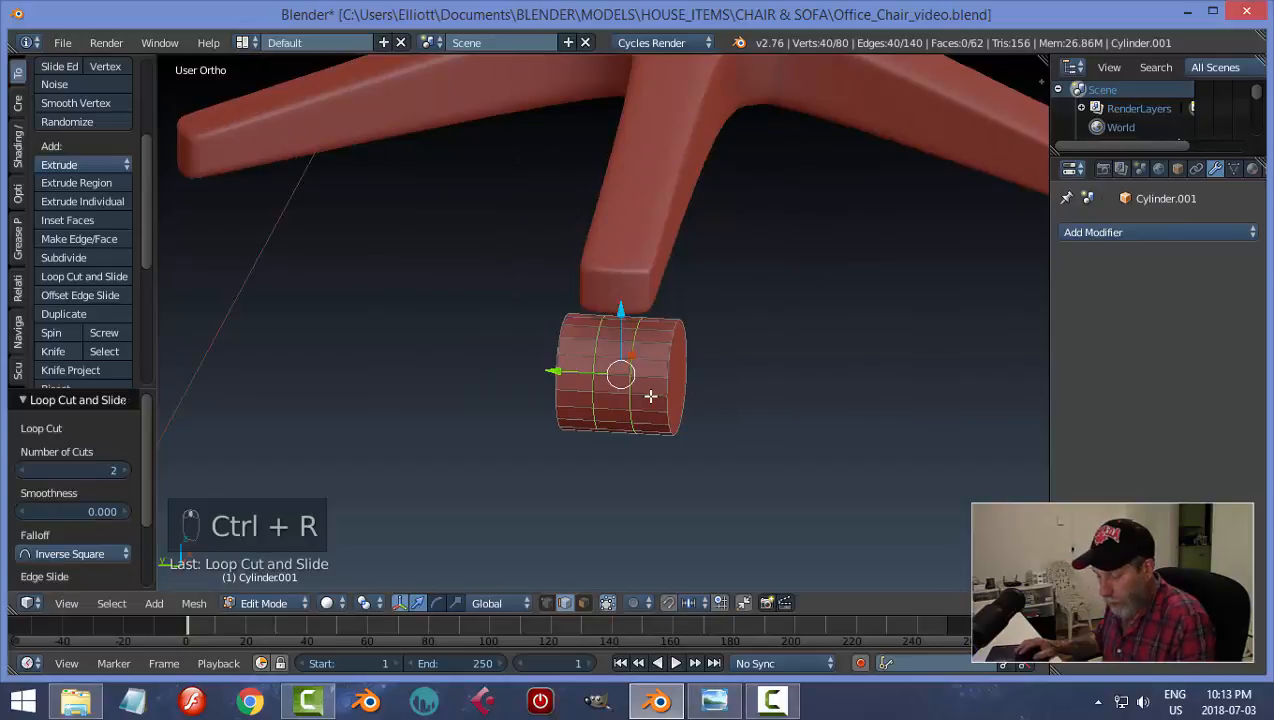
Step: Extrude the cylinder's middle band of faces in place and scale it inward on X and Z to form a narrower hub
key("ctrl+Tab")
left_click(645, 398)
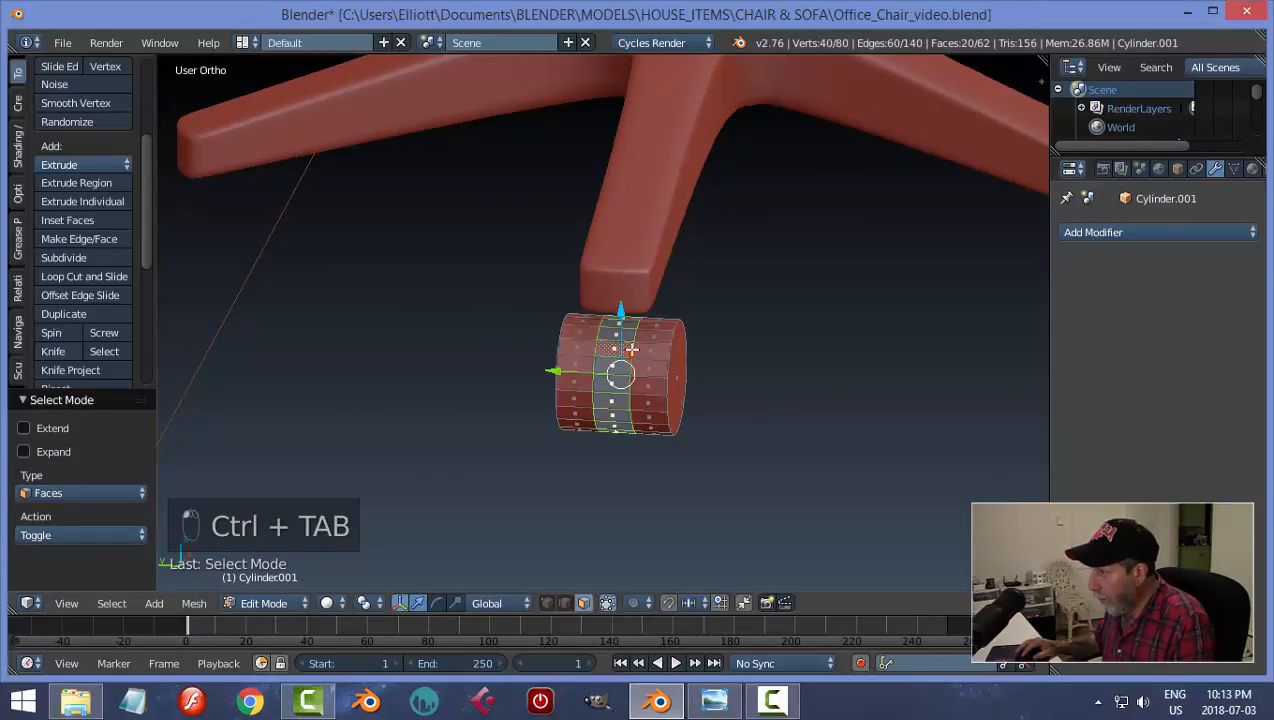
middle_click_drag(781, 394, 759, 395)
key("e")
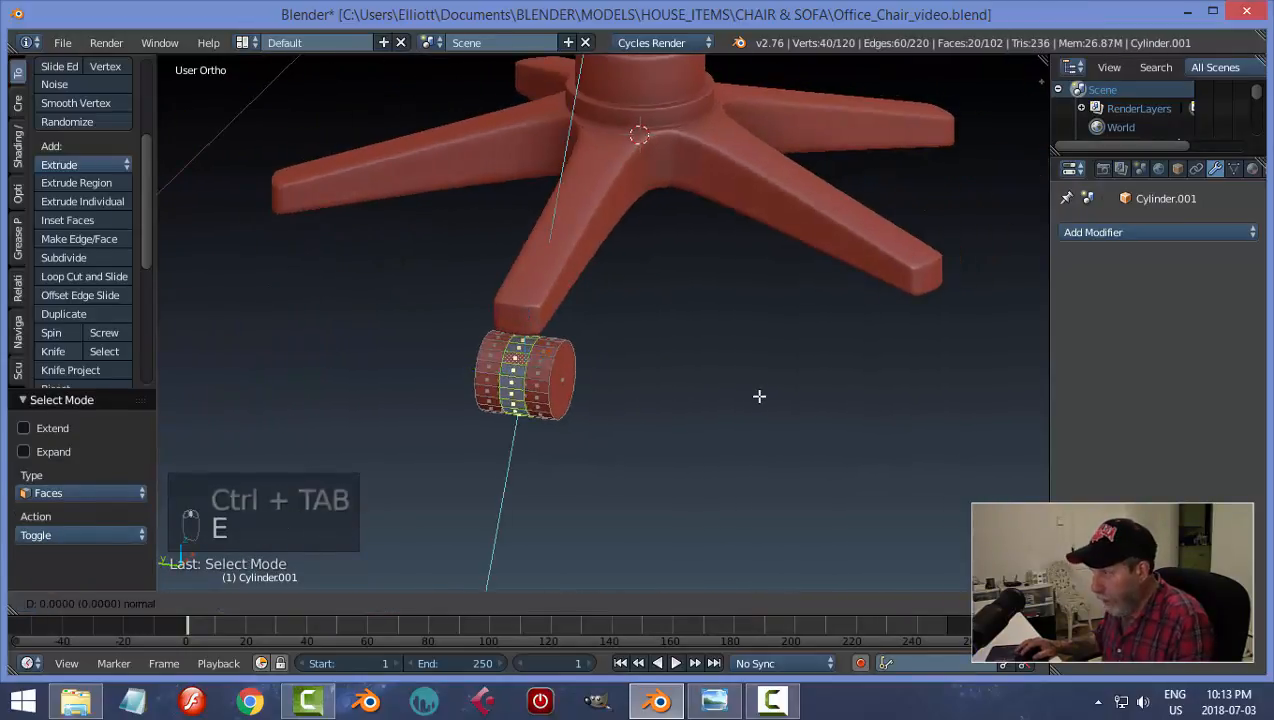
right_click(759, 396)
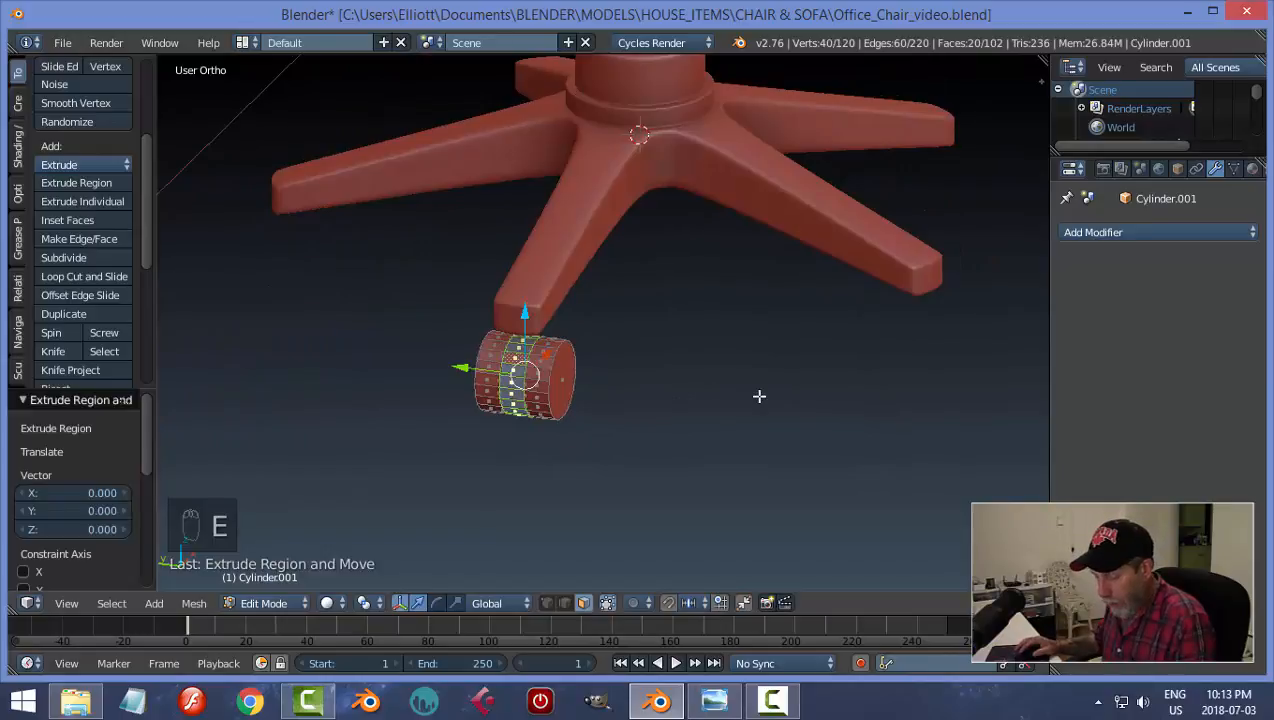
key("s")
key("shift+y")
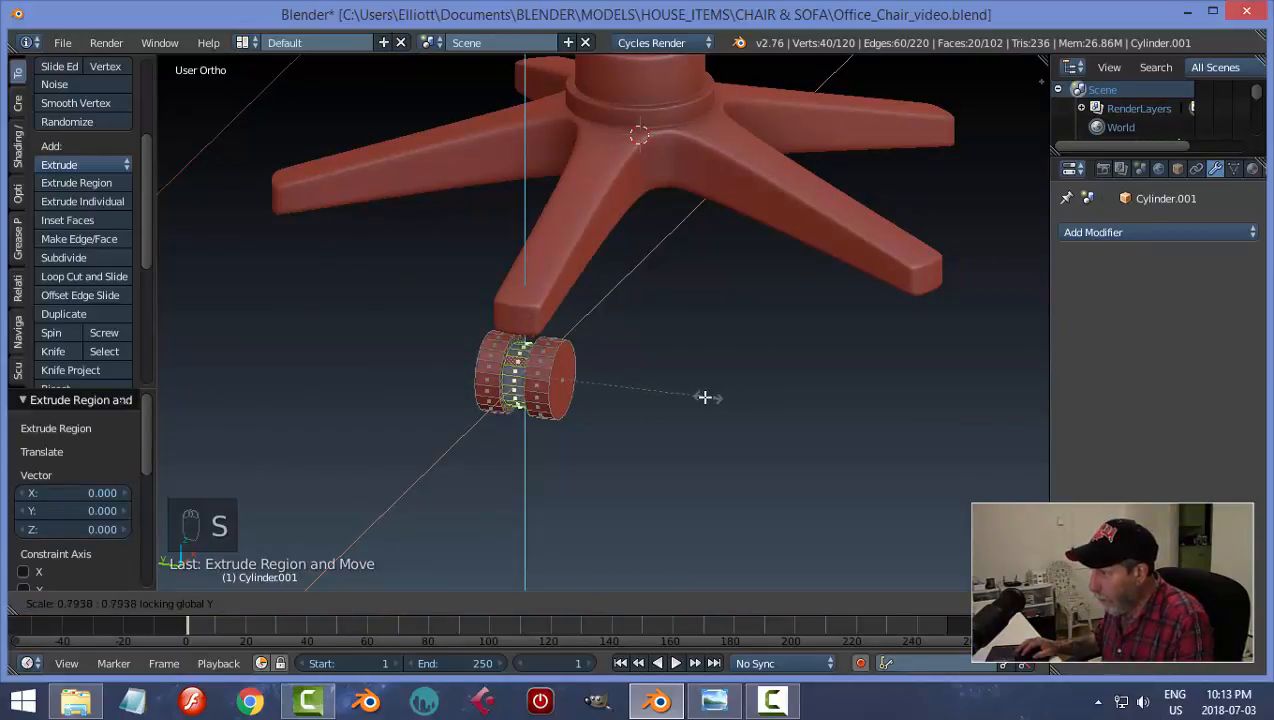
left_click(685, 400)
key("a")
Step: Delete the two round end faces of the caster cylinder
middle_click_drag(677, 404, 615, 398)
scroll(645, 392, "up", 4)
right_click(425, 356)
middle_click_drag(401, 418, 747, 353)
right_click(800, 320, "shift")
key("x")
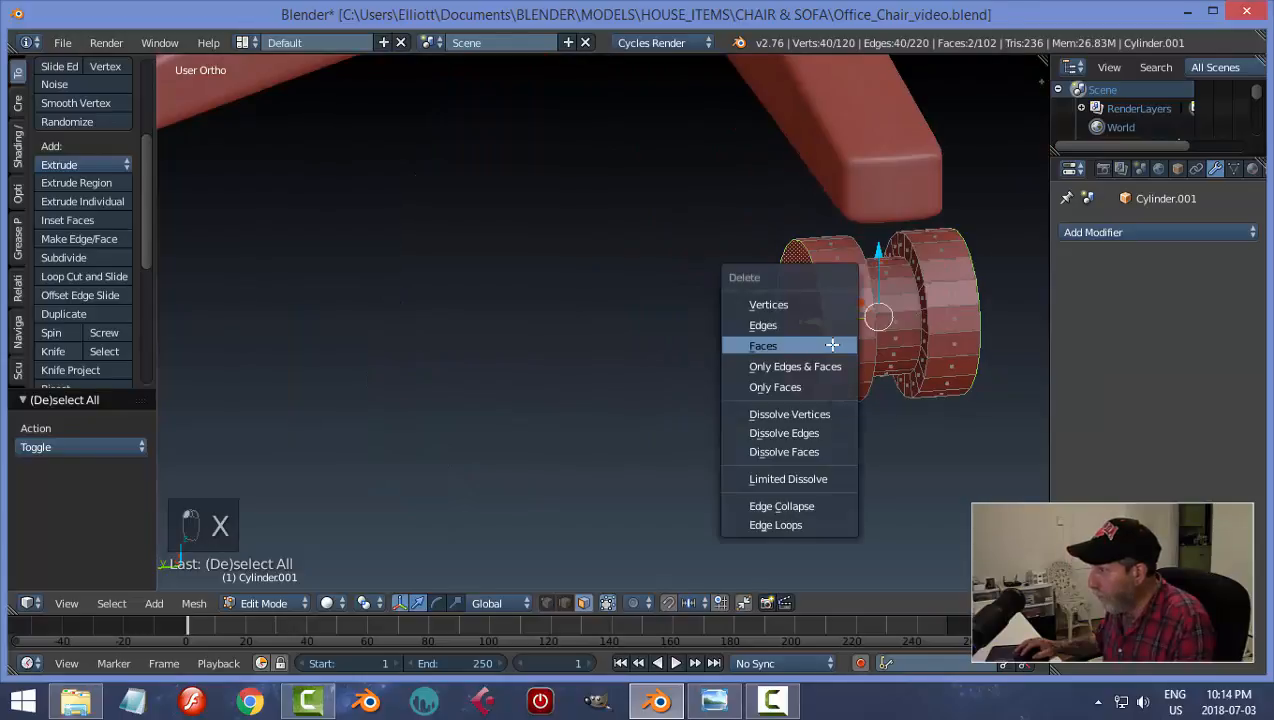
left_click(832, 345)
middle_click_drag(924, 355, 680, 360)
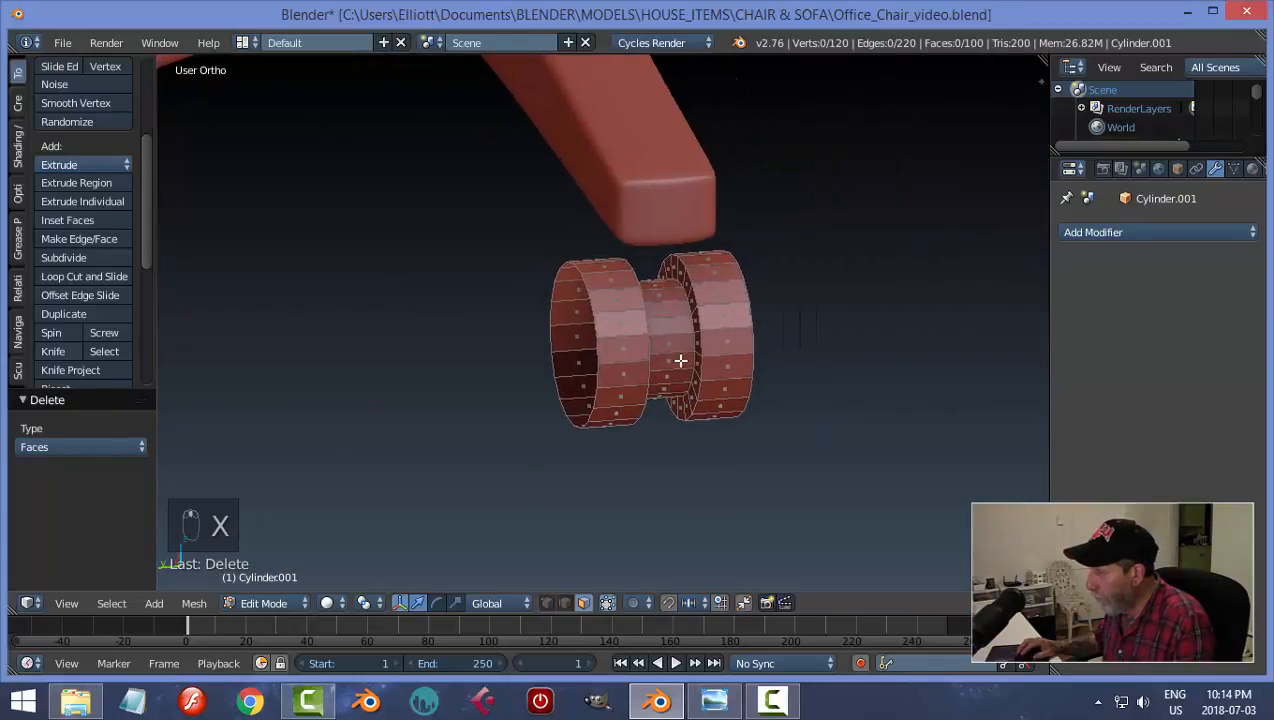
Step: Clear the face selection on the caster and switch to edge selection mode
key("KP_Decimal")
scroll(790, 320, "down", 8)
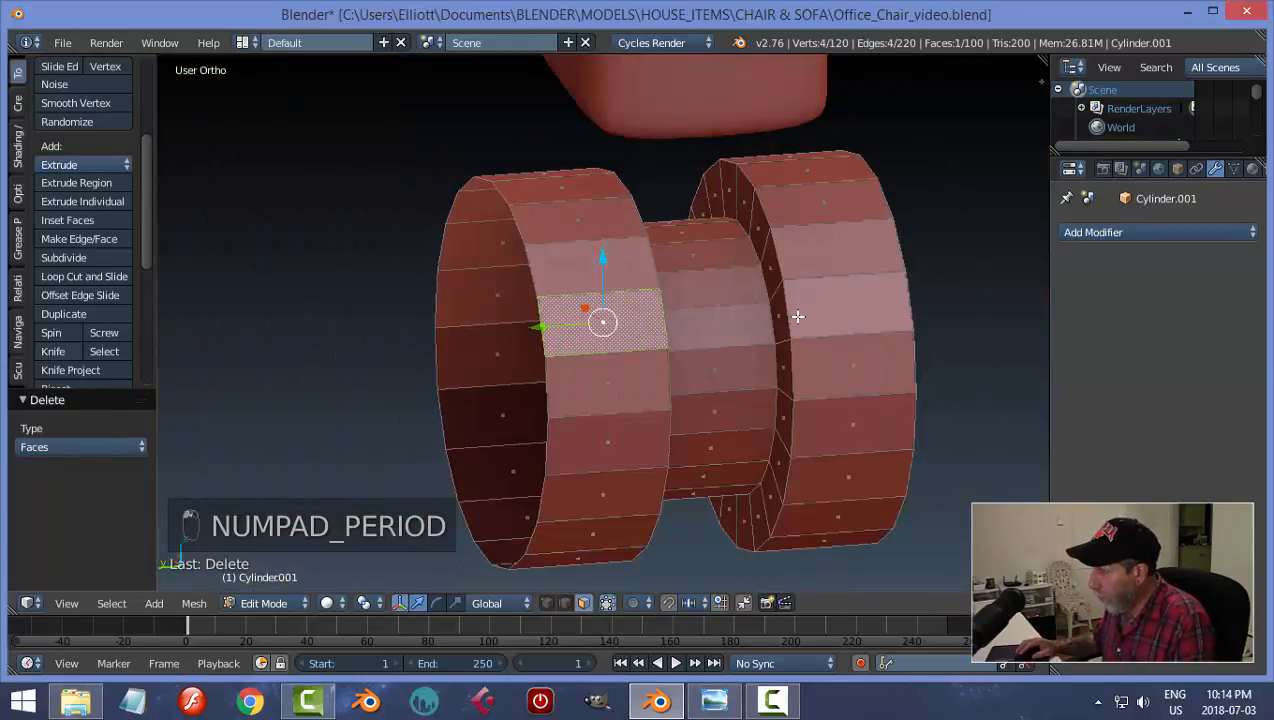
scroll(705, 347, "up", 2)
middle_click_drag(705, 347, 726, 344)
key("a")
key("a")
key("ctrl+Tab")
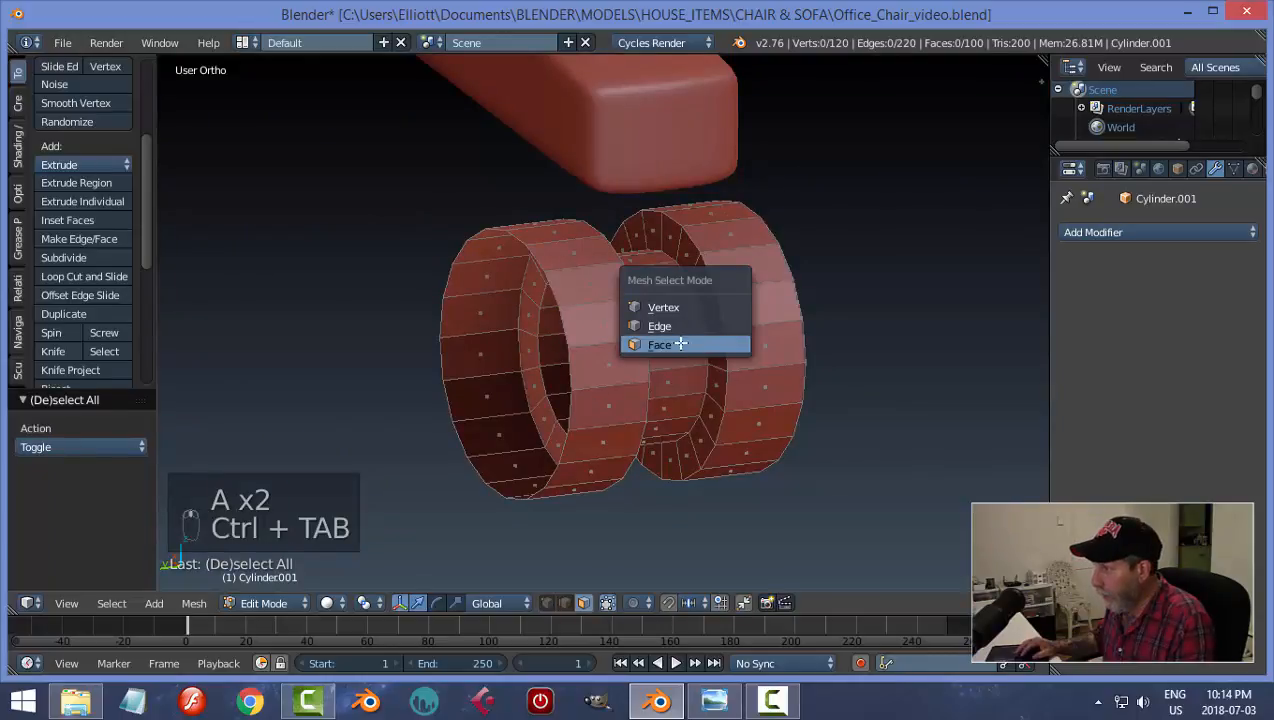
left_click(624, 324)
Step: Select the open rim edge loops at both ends and try to extrude and scale them inward
right_click(534, 256, "alt")
scroll(790, 310, "down", 3)
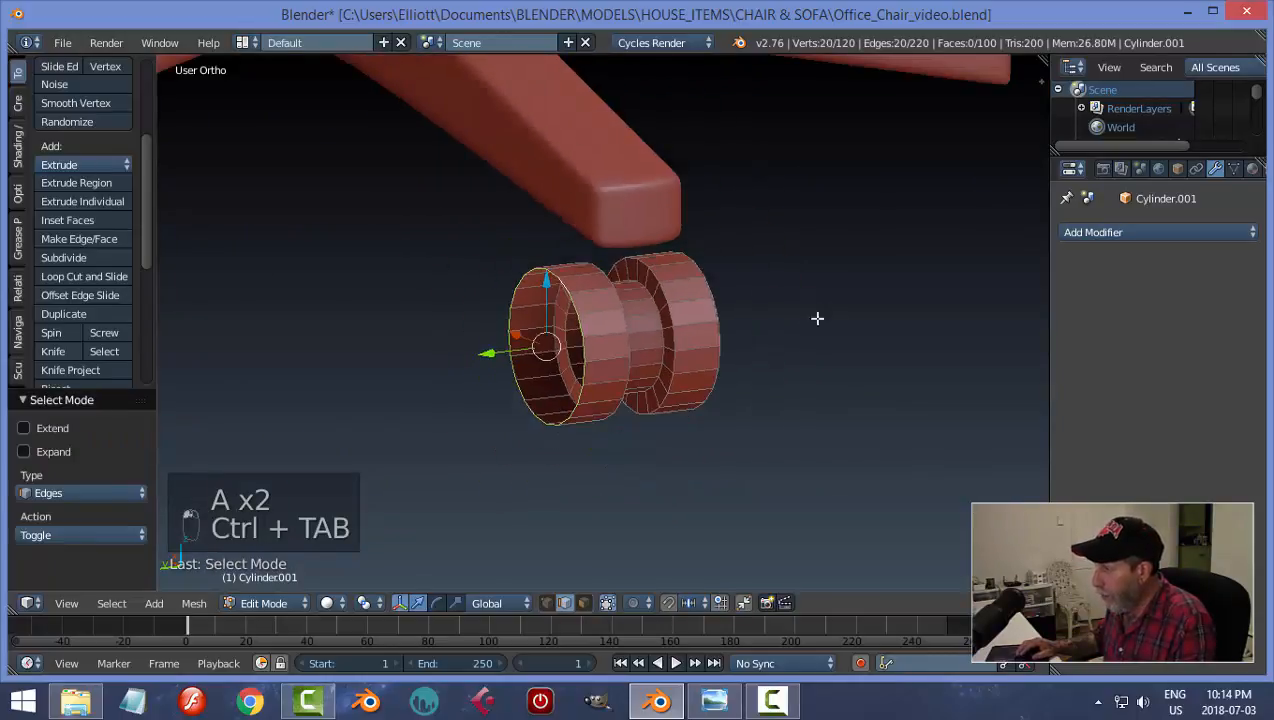
middle_click_drag(816, 318, 685, 324)
right_click(745, 319, "alt+shift")
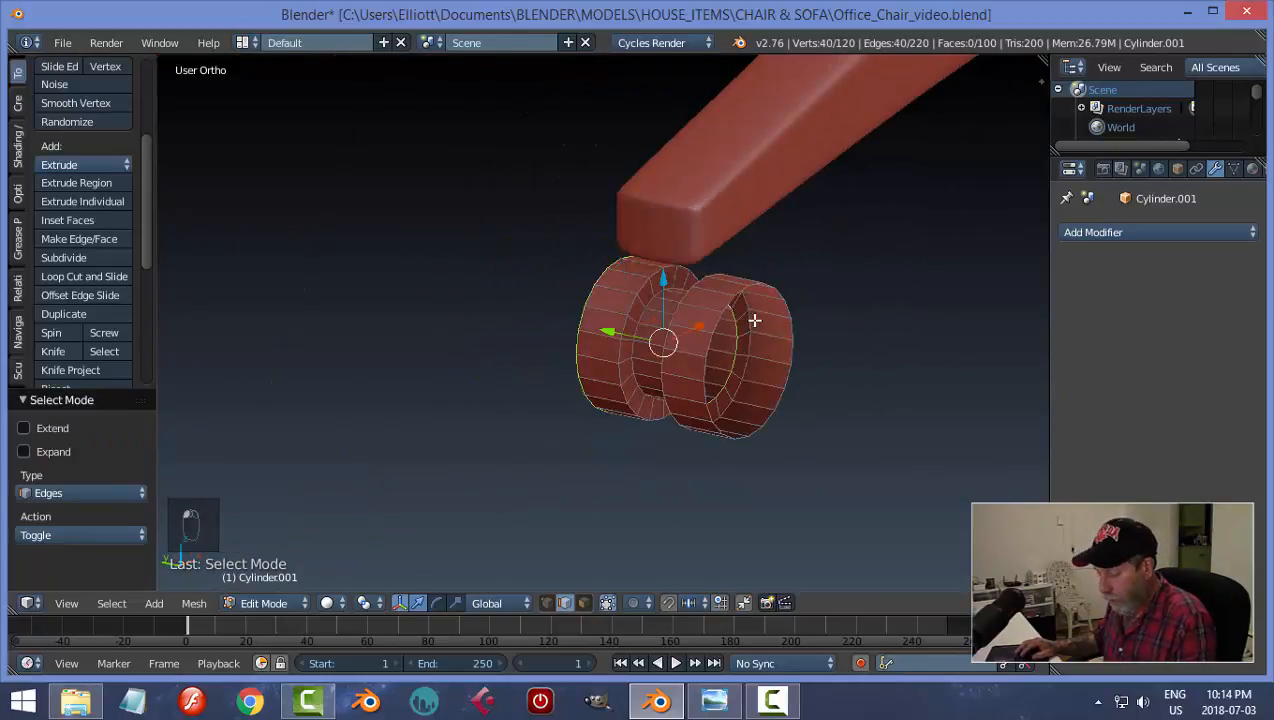
key("ctrl+z")
right_click(762, 318, "alt+shift")
middle_click_drag(724, 303, 859, 313)
key("e")
key("s")
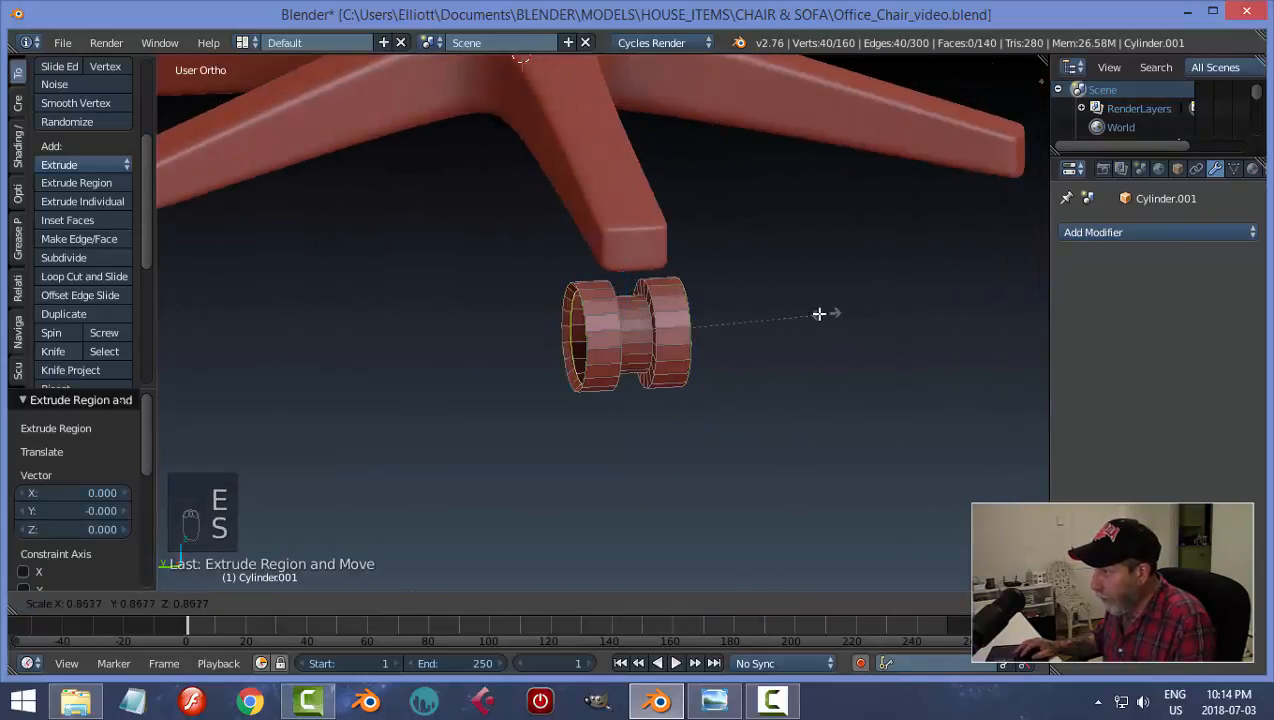
left_click(804, 315)
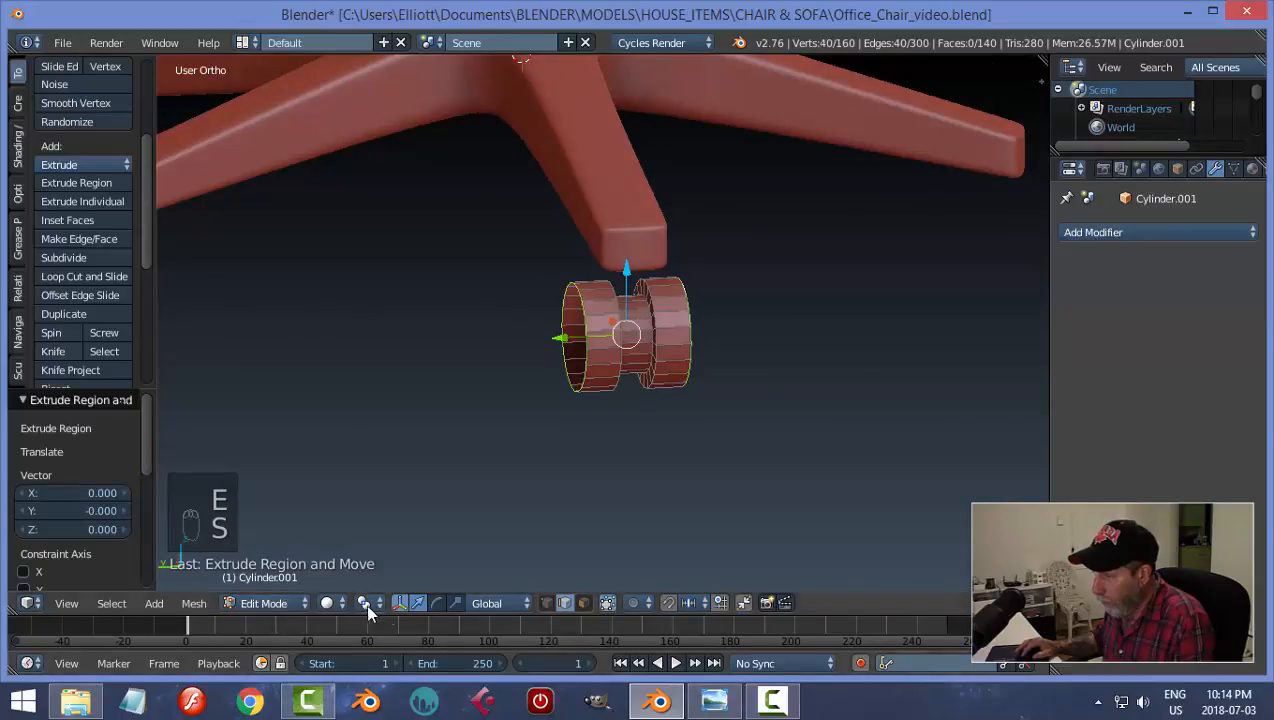
middle_click_drag(496, 503, 601, 459)
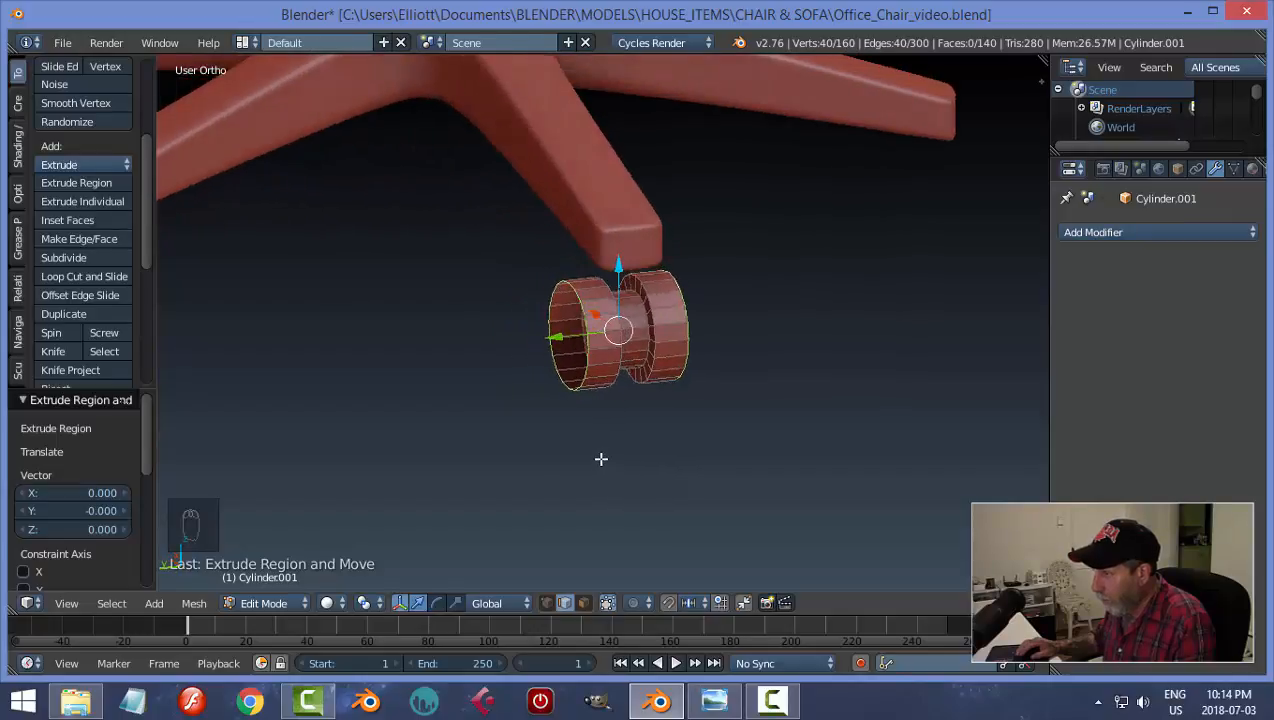
key("a")
Step: Fill the open rim of the first wheel with a face and poke it into triangles
scroll(594, 421, "up", 3)
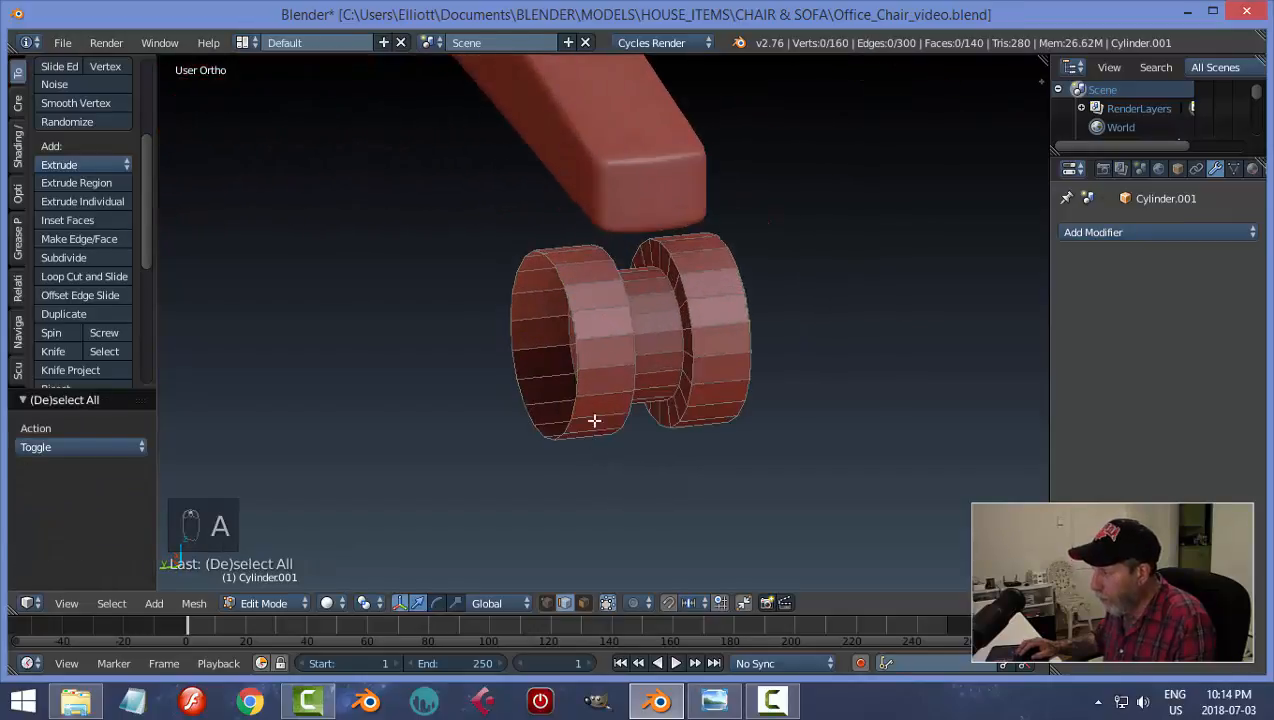
right_click(570, 300, "alt")
key("f")
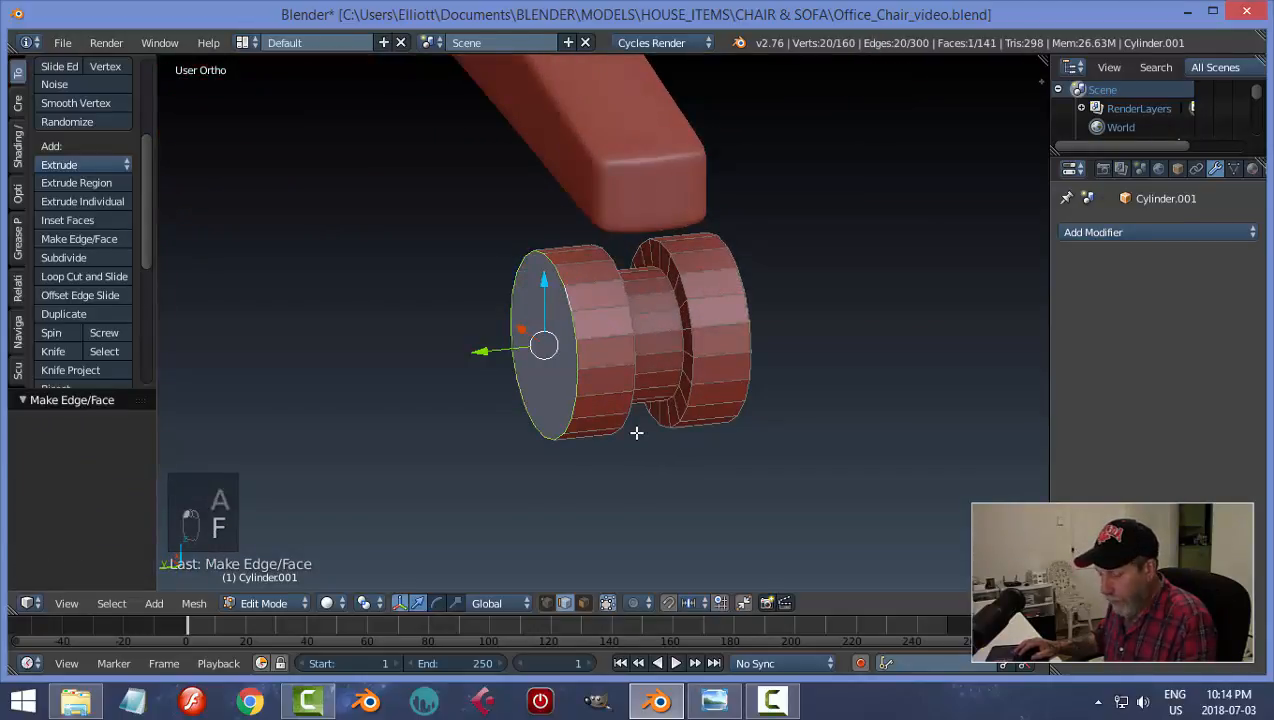
key("alt+p")
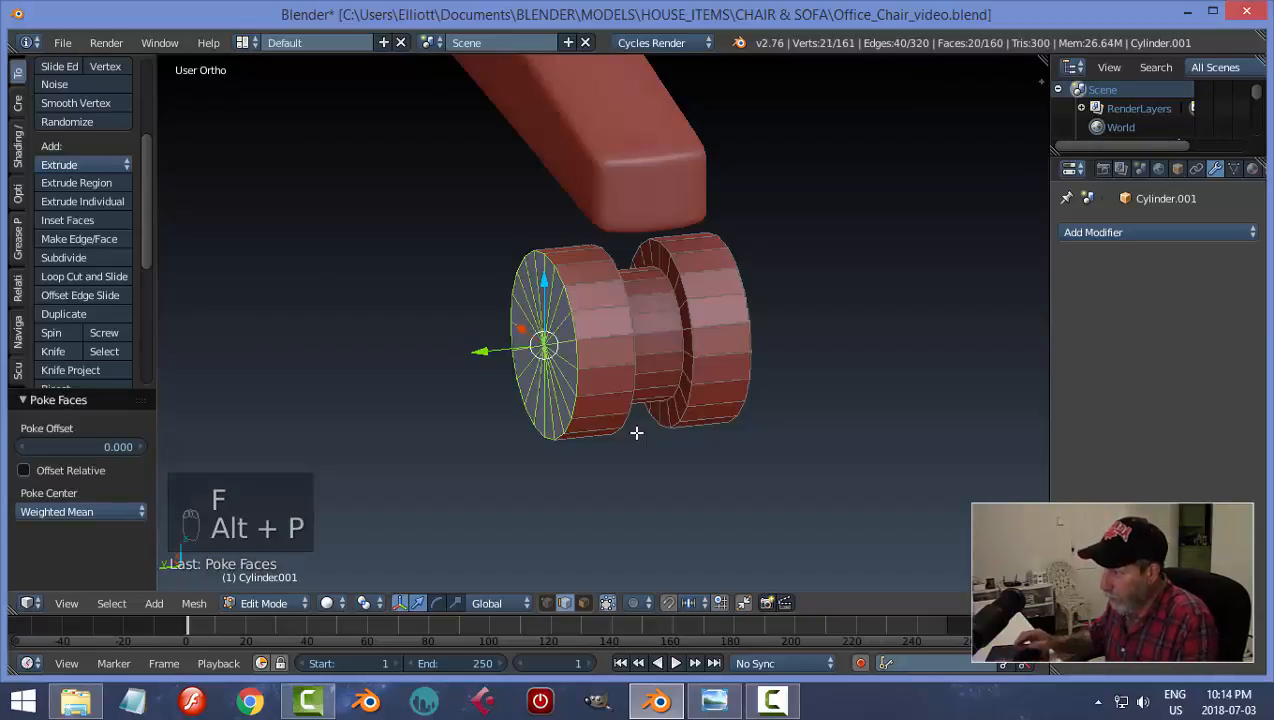
key("a")
Step: Fill the open rim at the caster's opposite end with a face and poke it into triangles
scroll(637, 433, "down", 2)
middle_click_drag(702, 415, 645, 393)
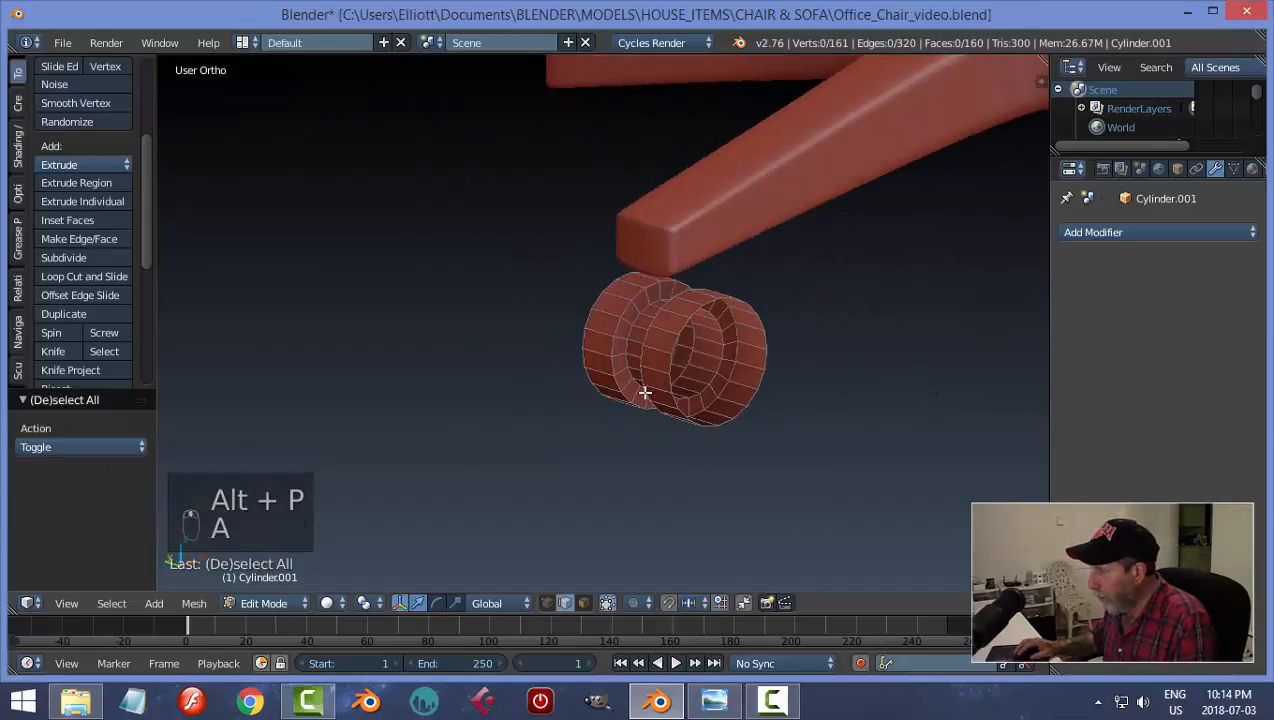
scroll(645, 393, "up", 2)
right_click(871, 340, "alt")
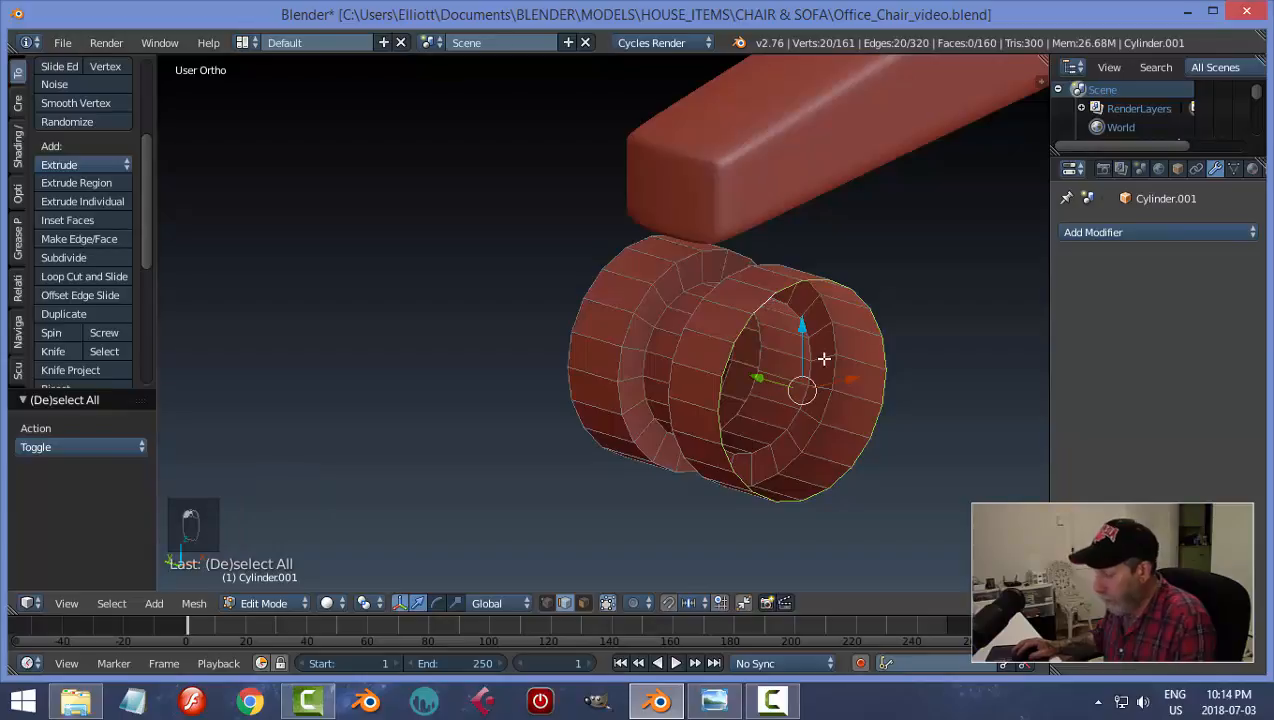
key("f")
key("alt+p")
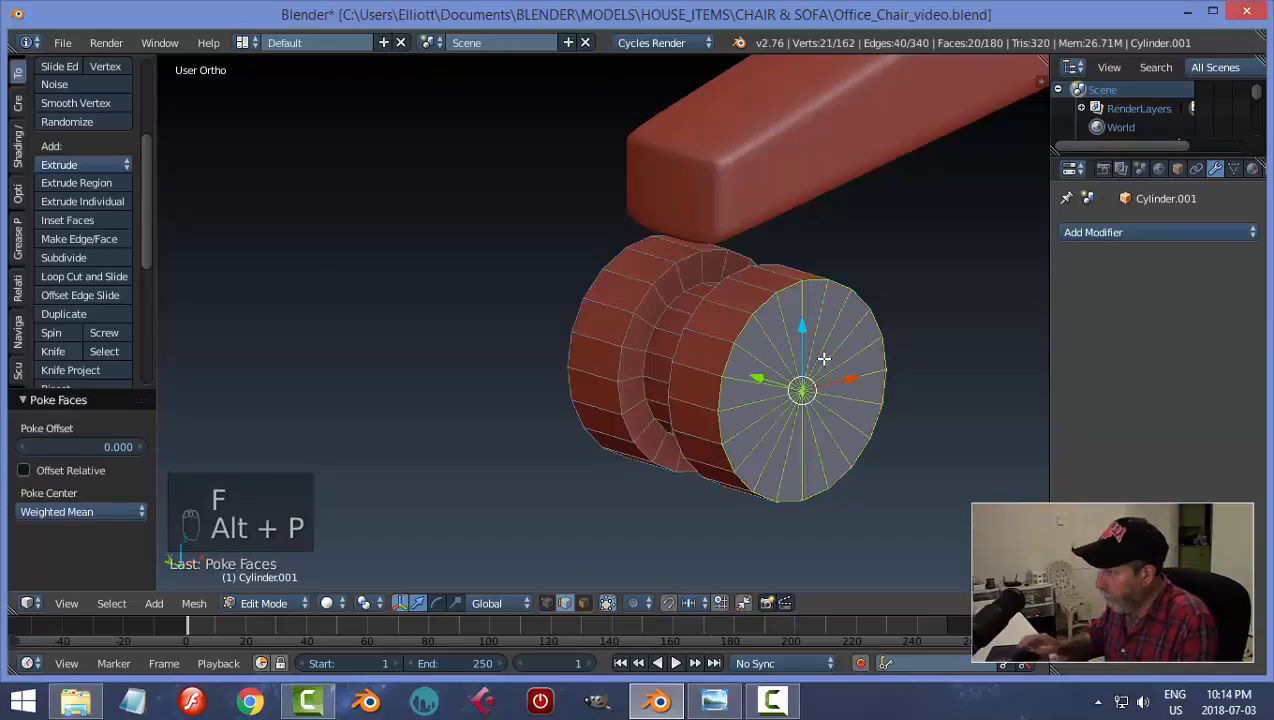
key("a")
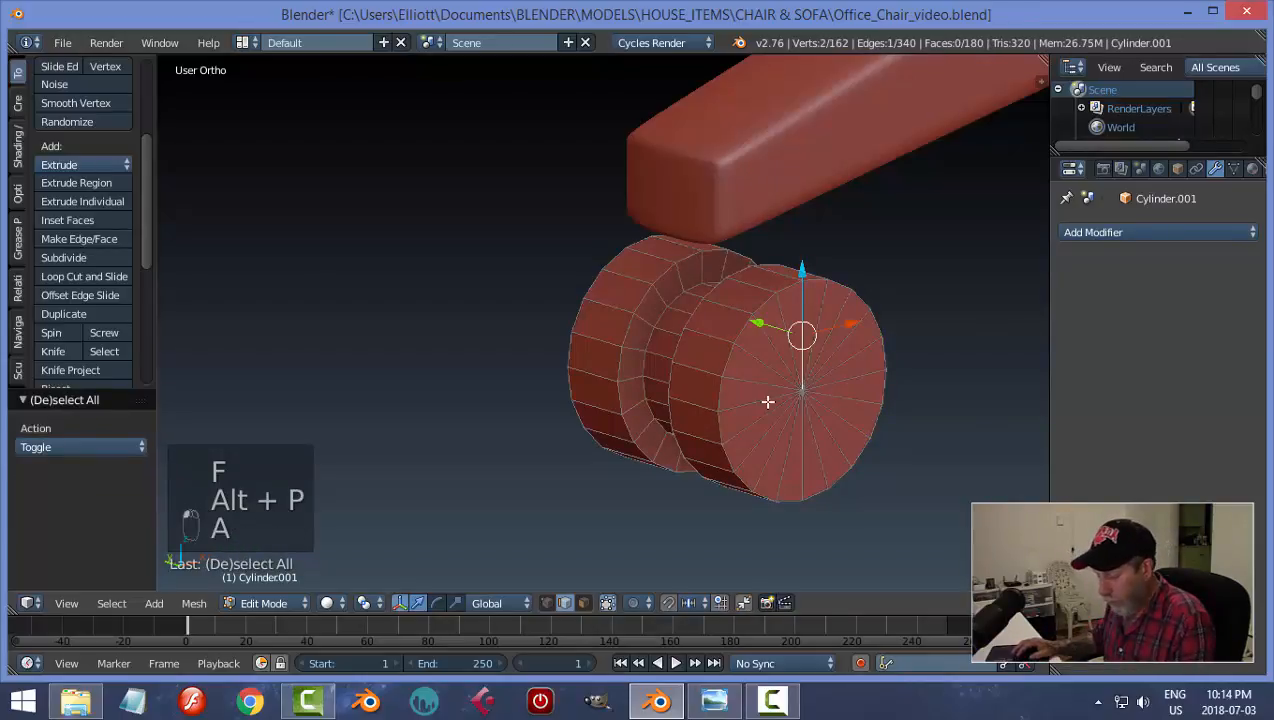
Step: Select the centre vertices of both end caps and scale them apart along Y by about 1.1
key("a")
key("ctrl+Tab")
left_click(711, 381)
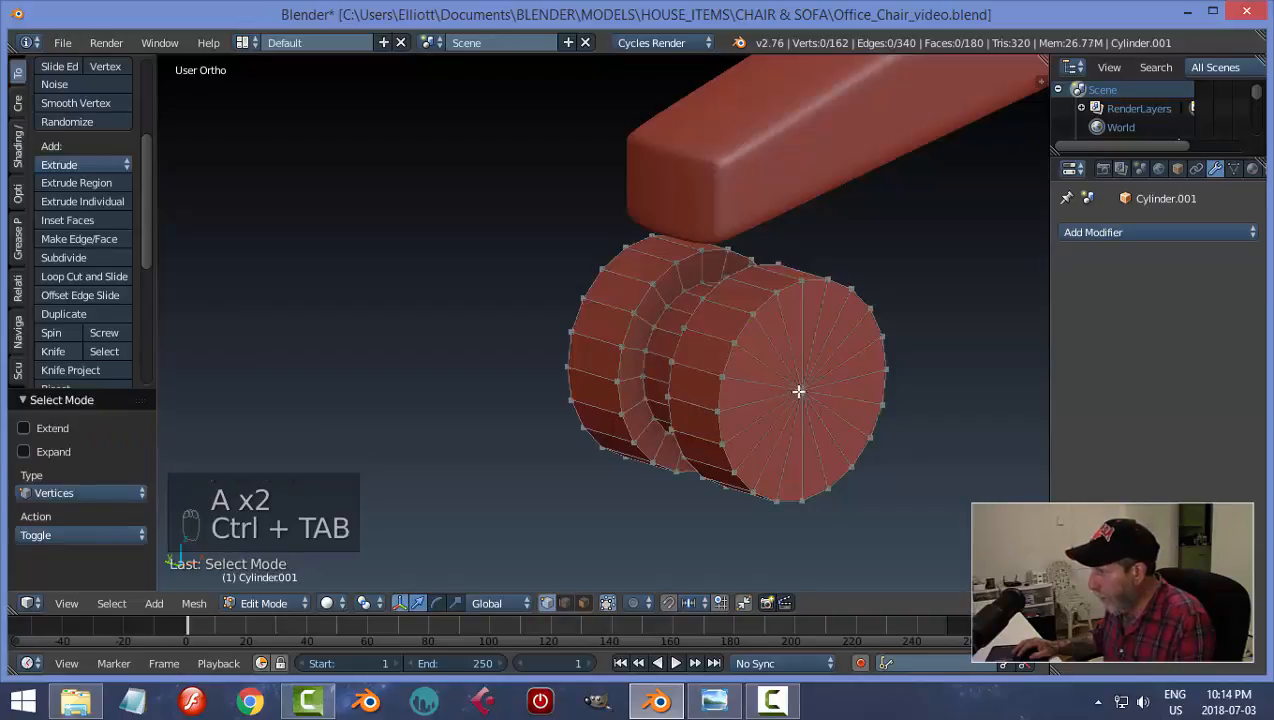
middle_click_drag(470, 374, 707, 412)
right_click(500, 362, "shift")
scroll(708, 415, "down", 1)
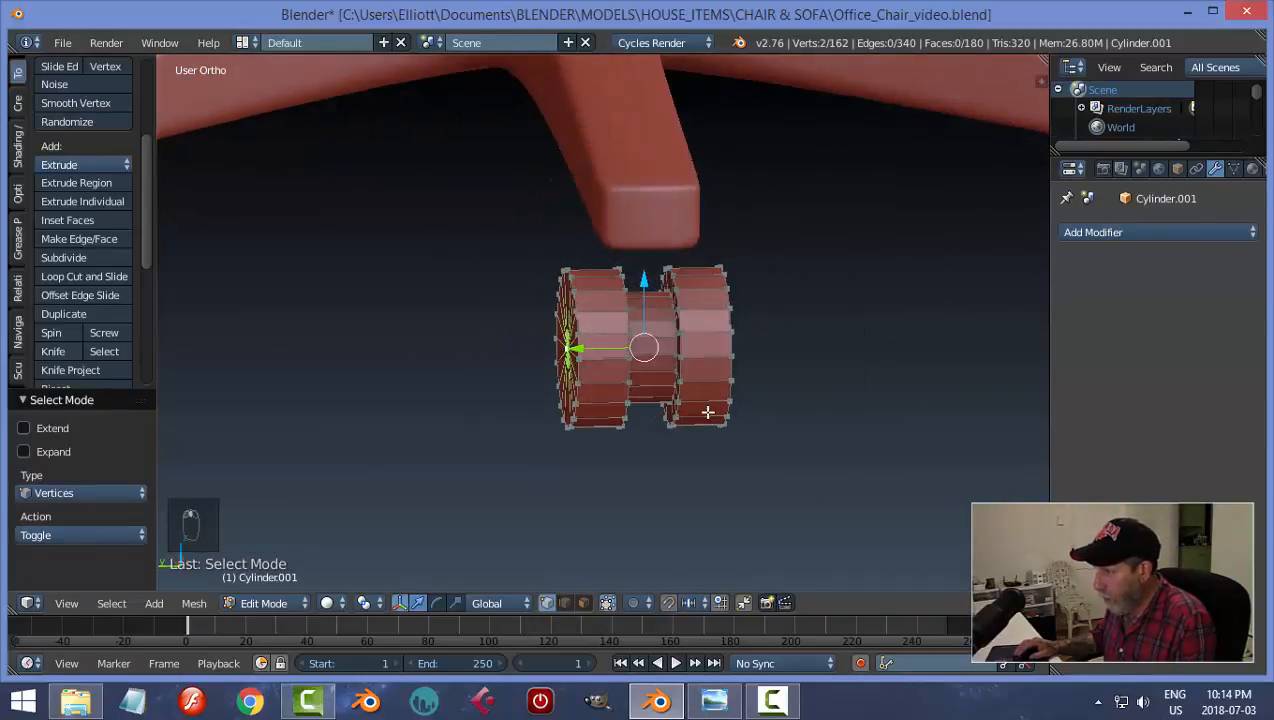
key("s")
key("y")
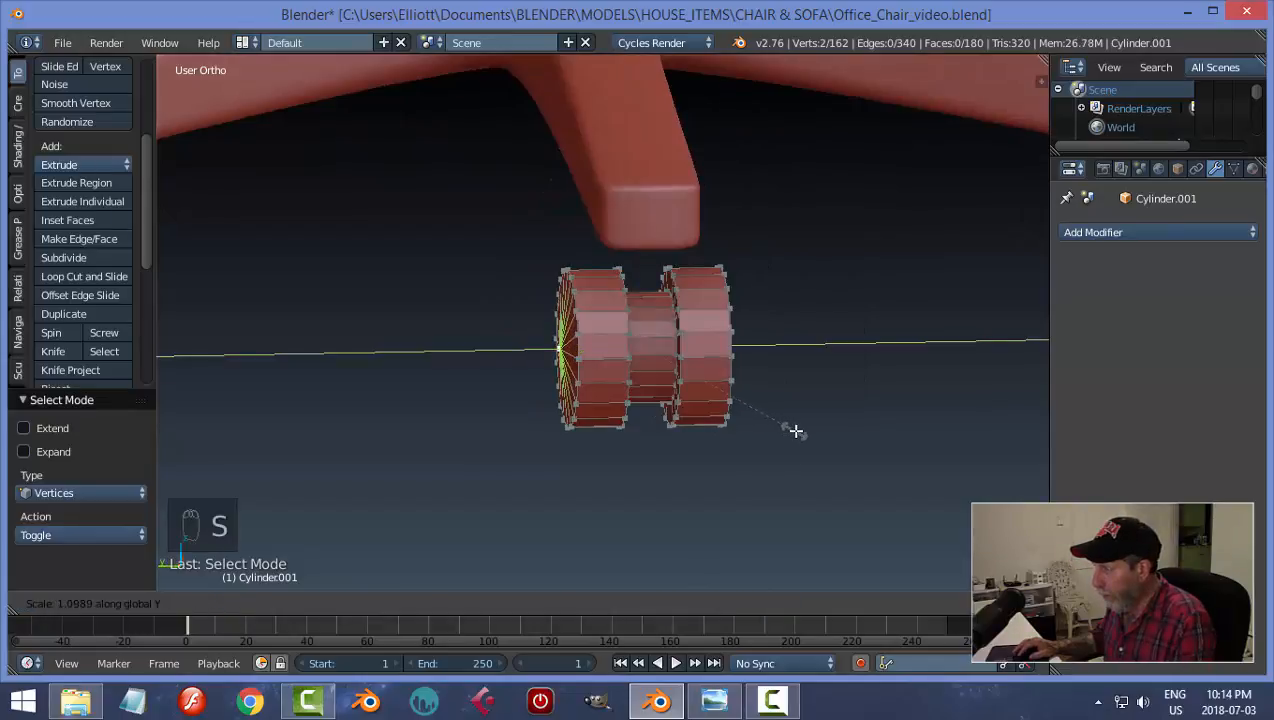
left_click(796, 431)
middle_click_drag(796, 431, 867, 421)
key("a")
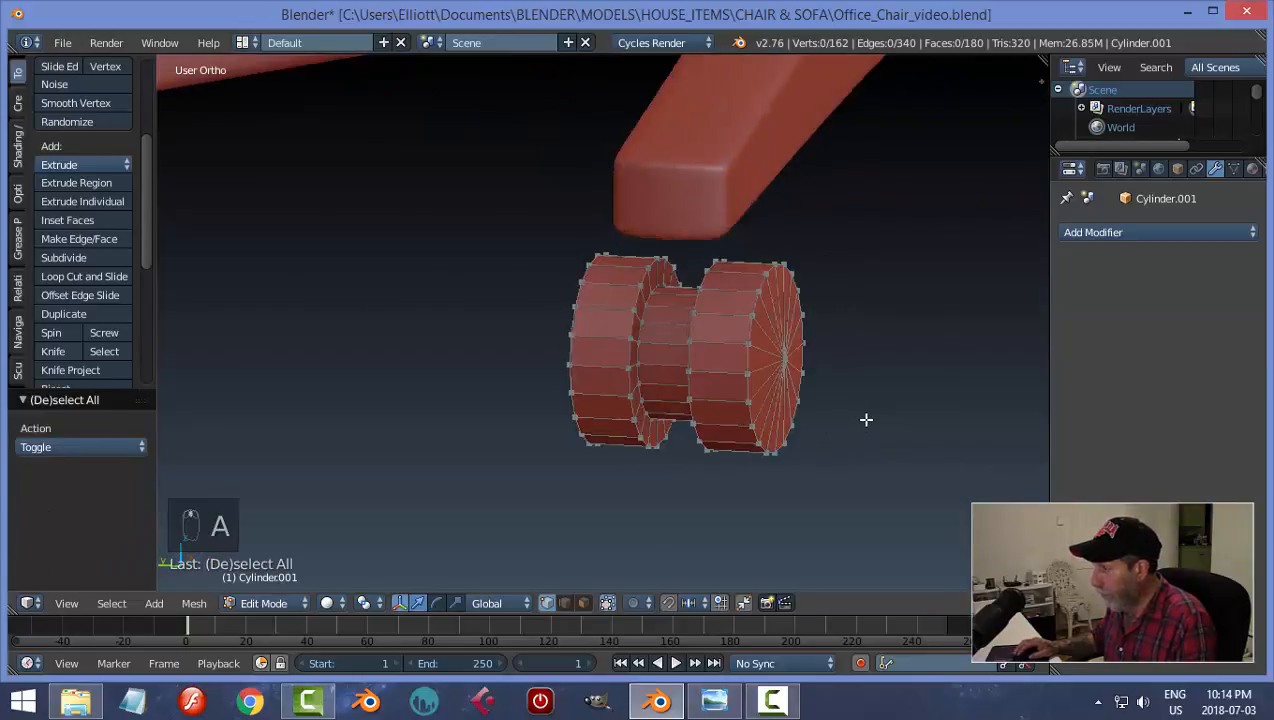
Step: Select the four outer rim edge loops of the two wheels in edge selection mode
key("ctrl+Tab")
left_click(822, 433)
right_click(762, 285, "alt")
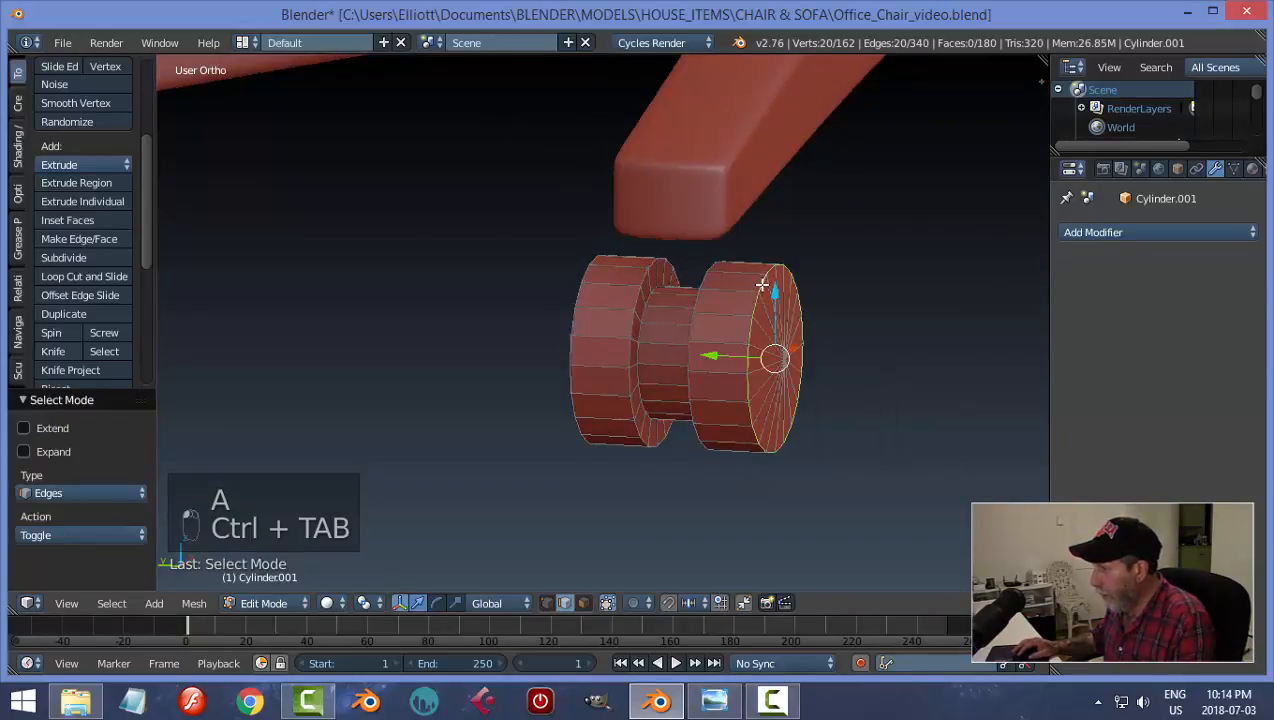
right_click(713, 298, "alt+shift")
right_click(599, 268, "alt+shift")
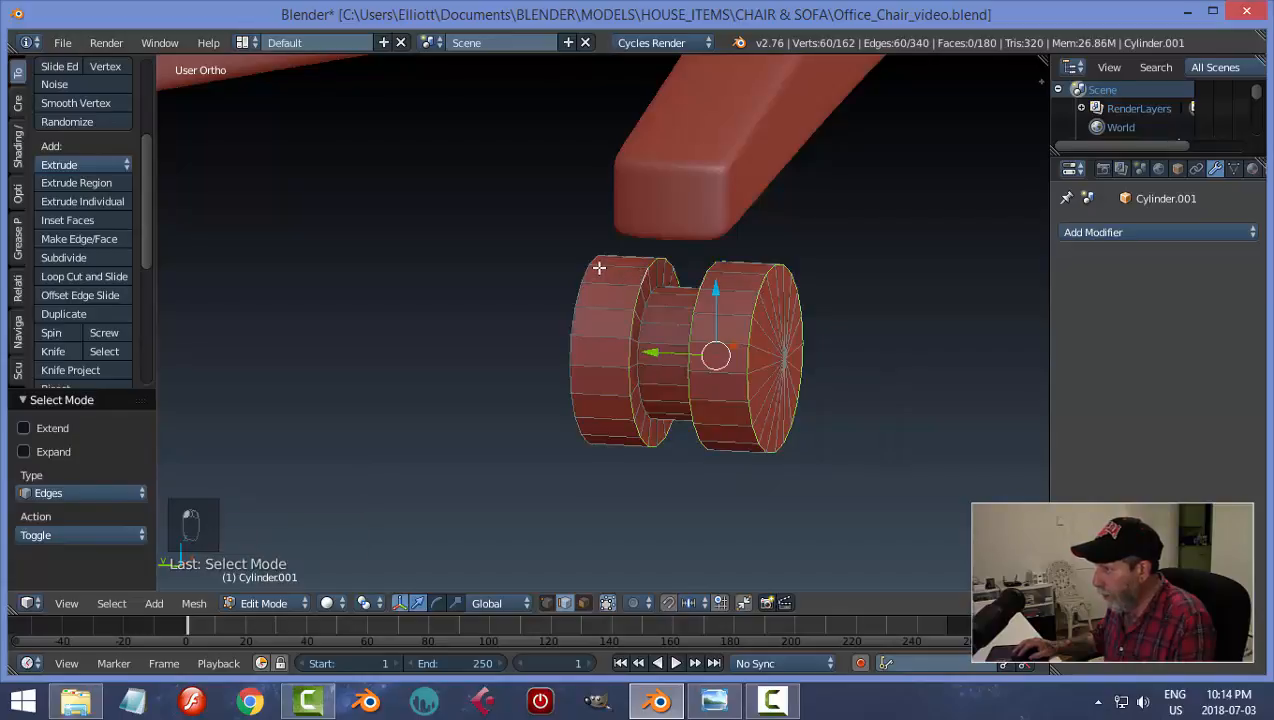
middle_click_drag(587, 267, 759, 358)
Step: Try to bevel the selected wheel rim edge loops
key("ctrl+b")
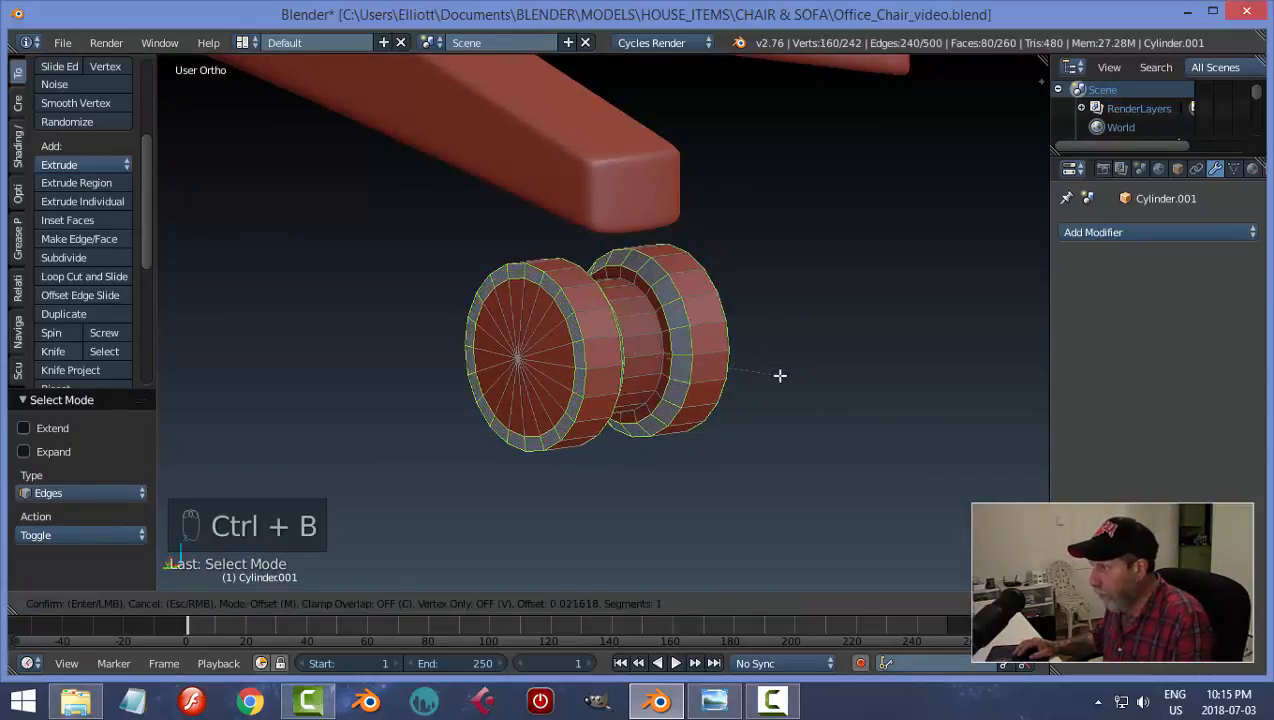
right_click(780, 375)
middle_click_drag(779, 372, 669, 392)
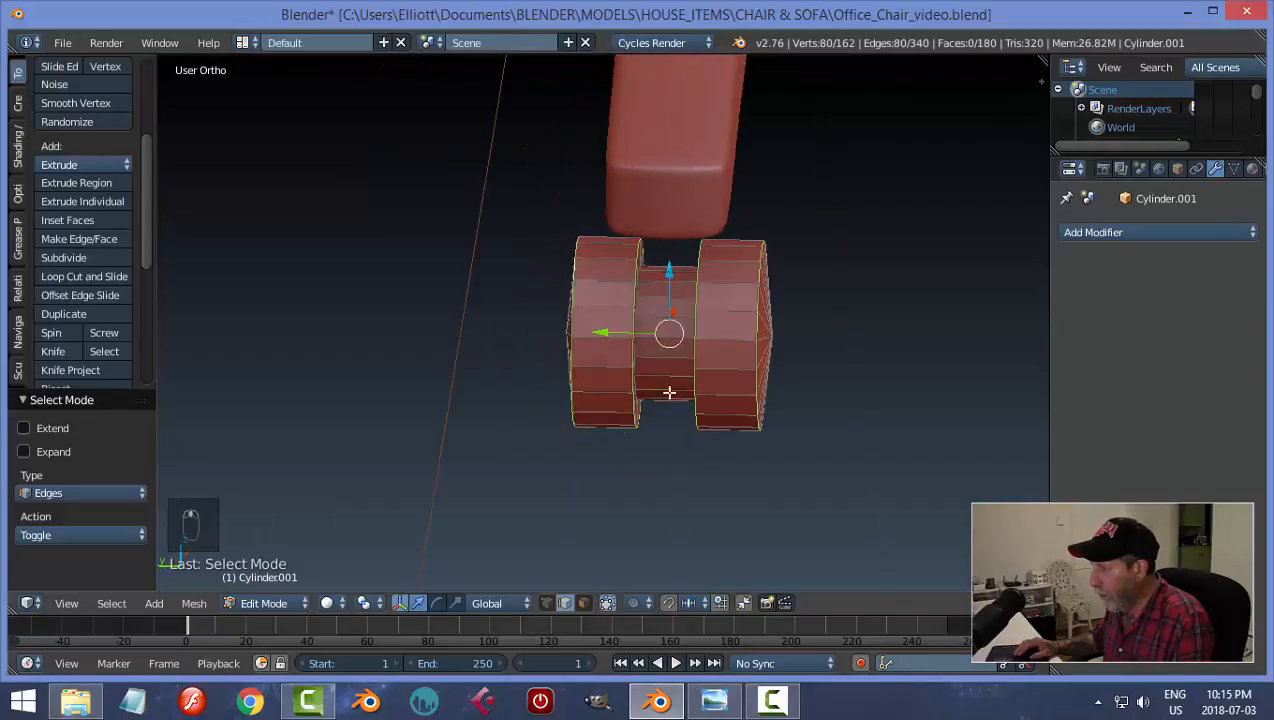
key("ctrl+b")
left_click(761, 402)
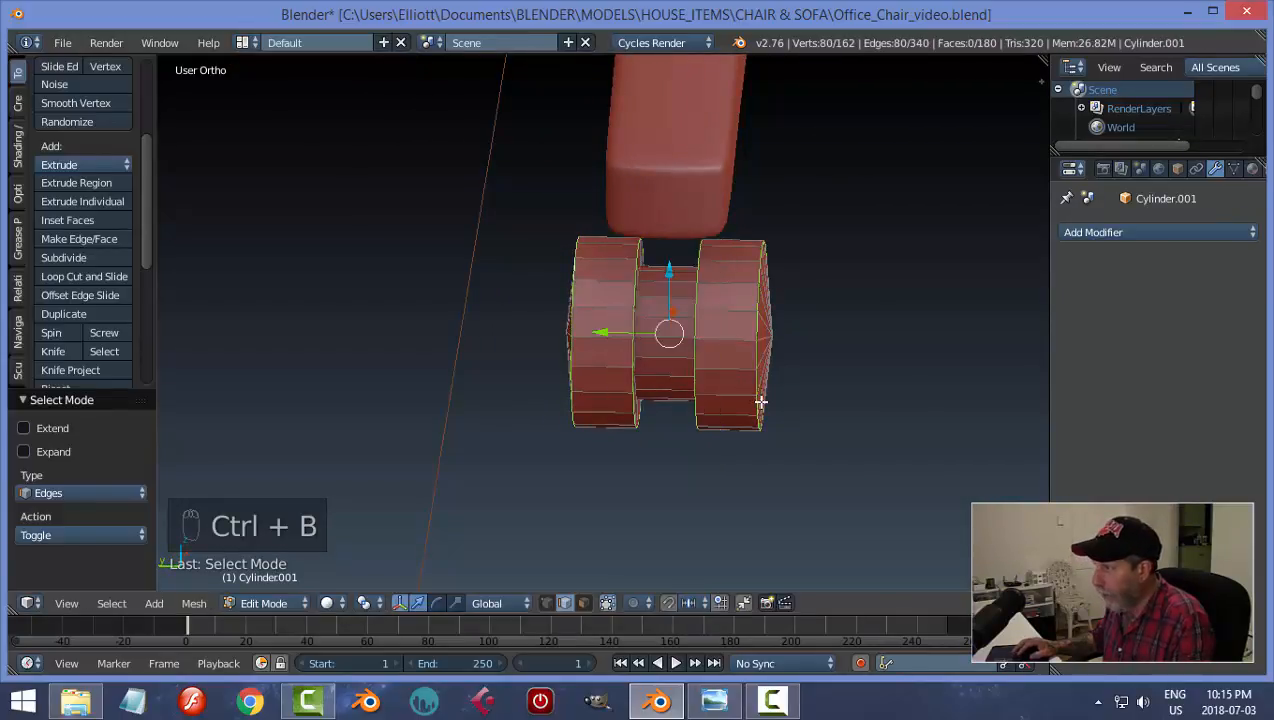
Step: Return to Object Mode and apply the caster's rotation and scale
key("Tab")
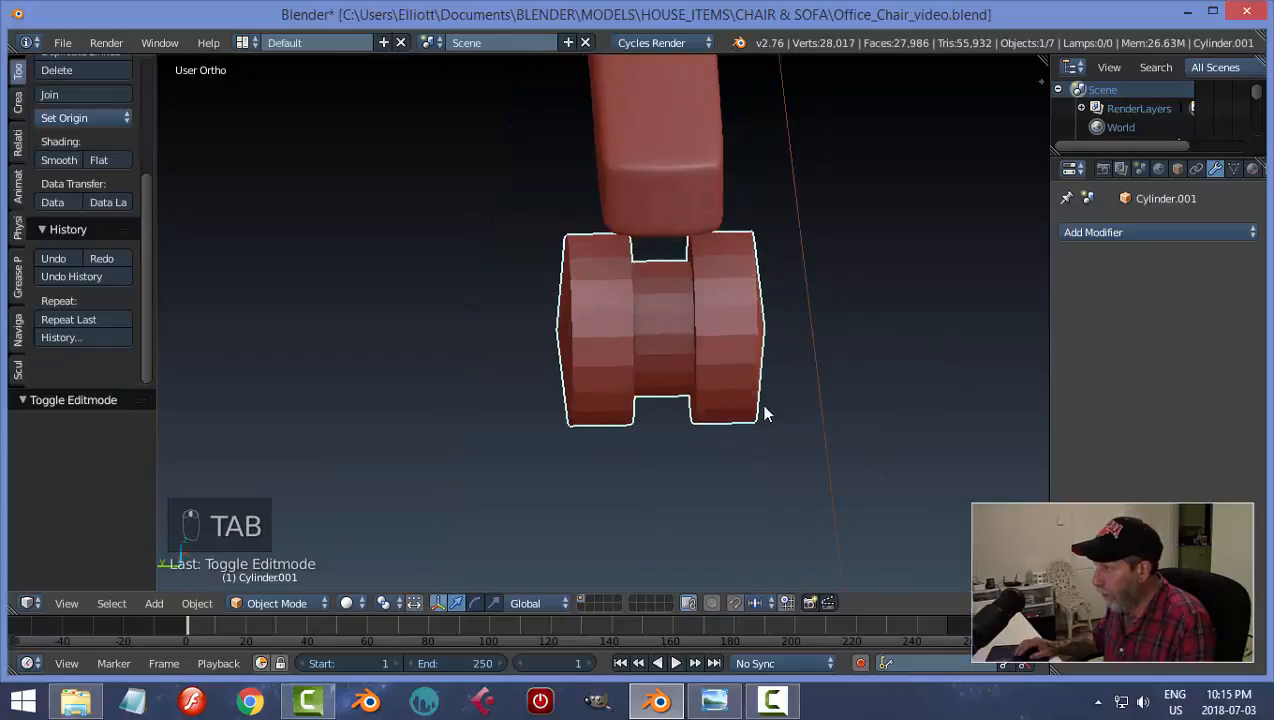
key("ctrl+a")
left_click(758, 407)
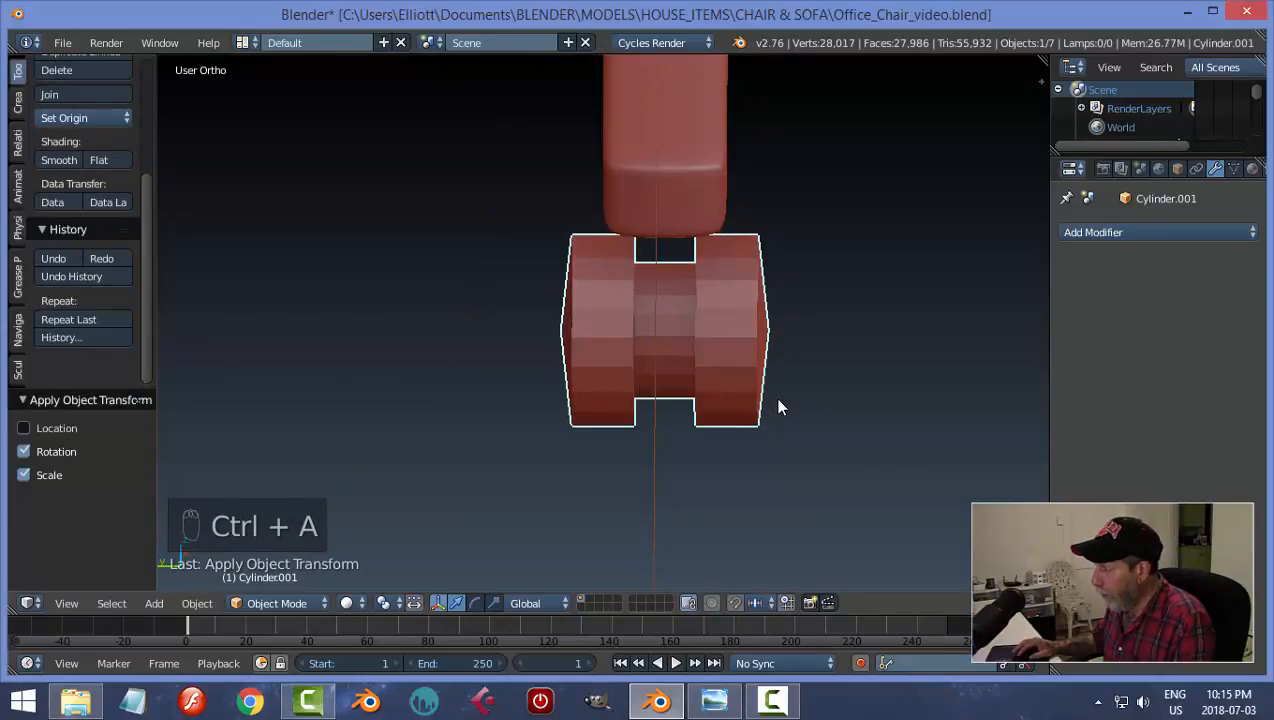
key("Tab")
middle_click_drag(803, 385, 873, 381)
key("ctrl+b")
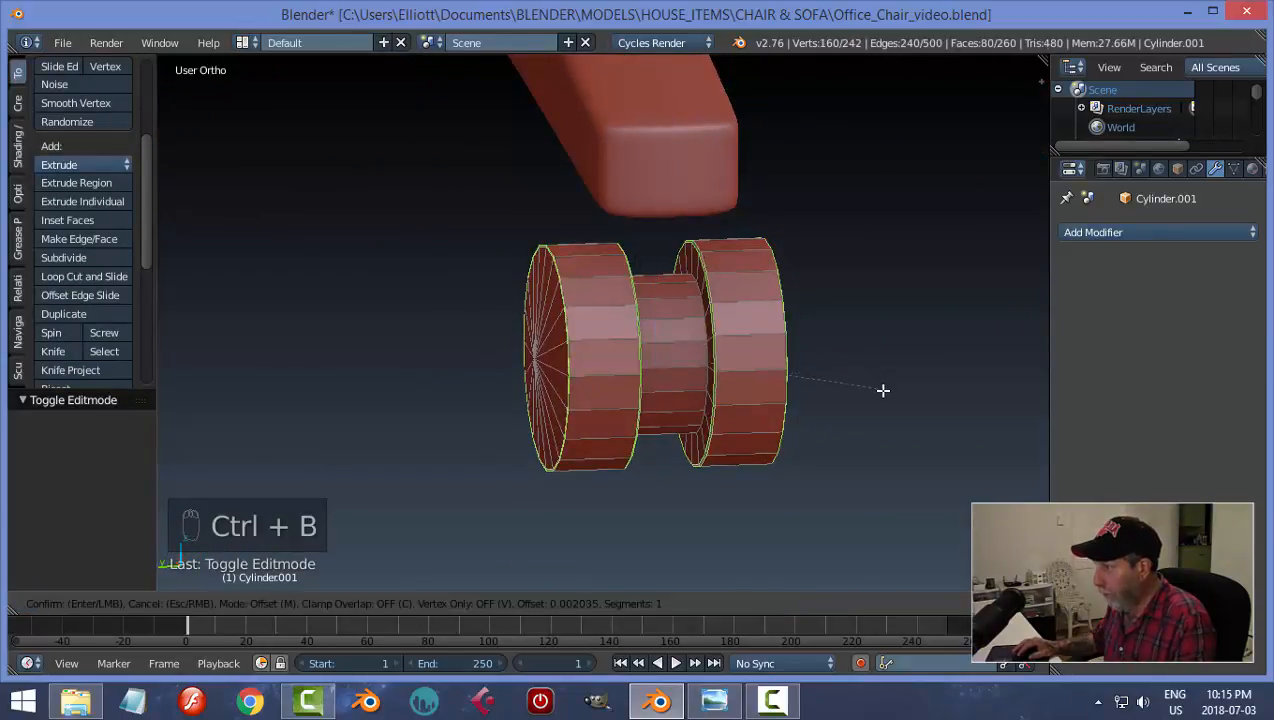
right_click(904, 401)
middle_click_drag(904, 401, 749, 345)
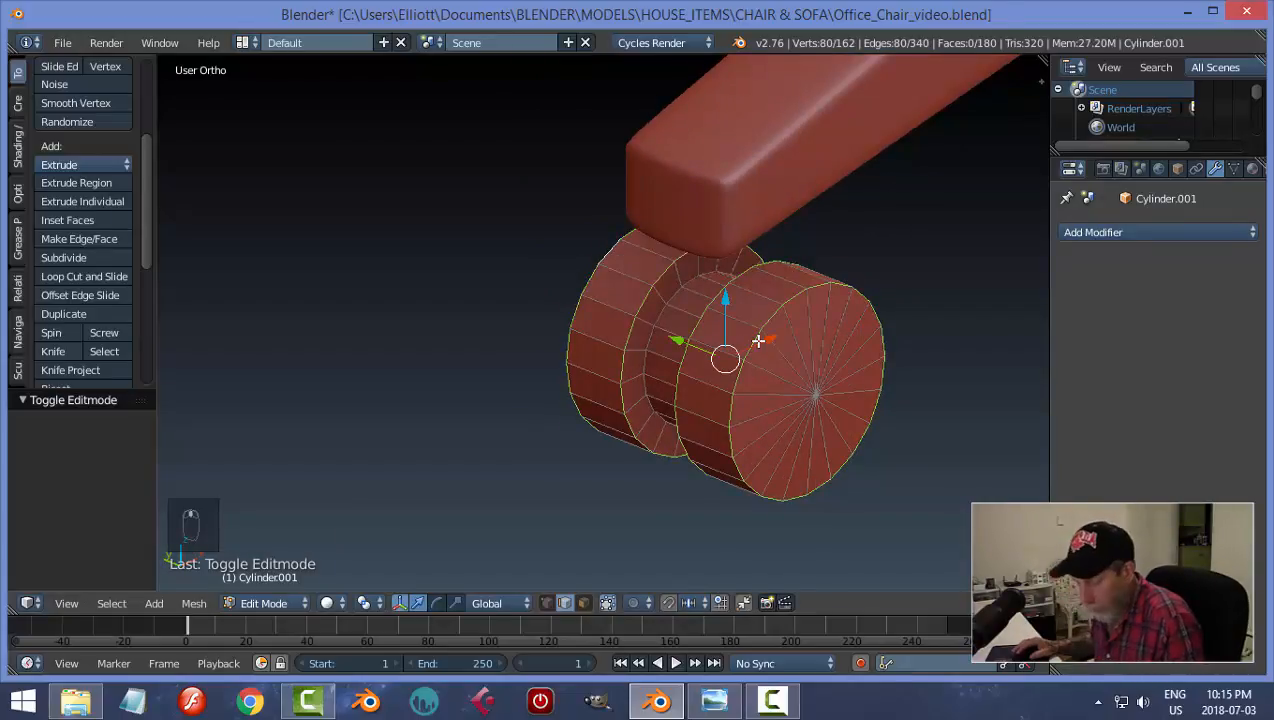
Step: Select the caster's entire mesh and remove its doubled vertices
key("a")
key("a")
key("a")
left_click_drag(144, 218, 144, 318)
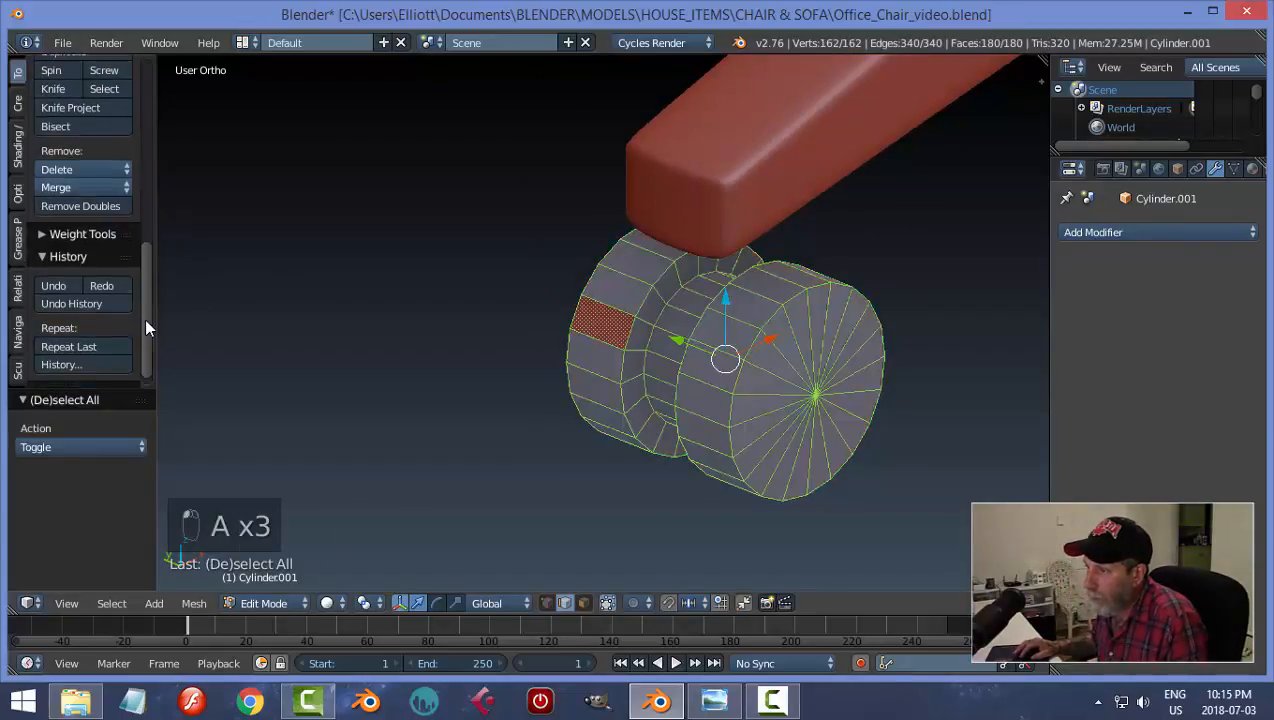
left_click(101, 204)
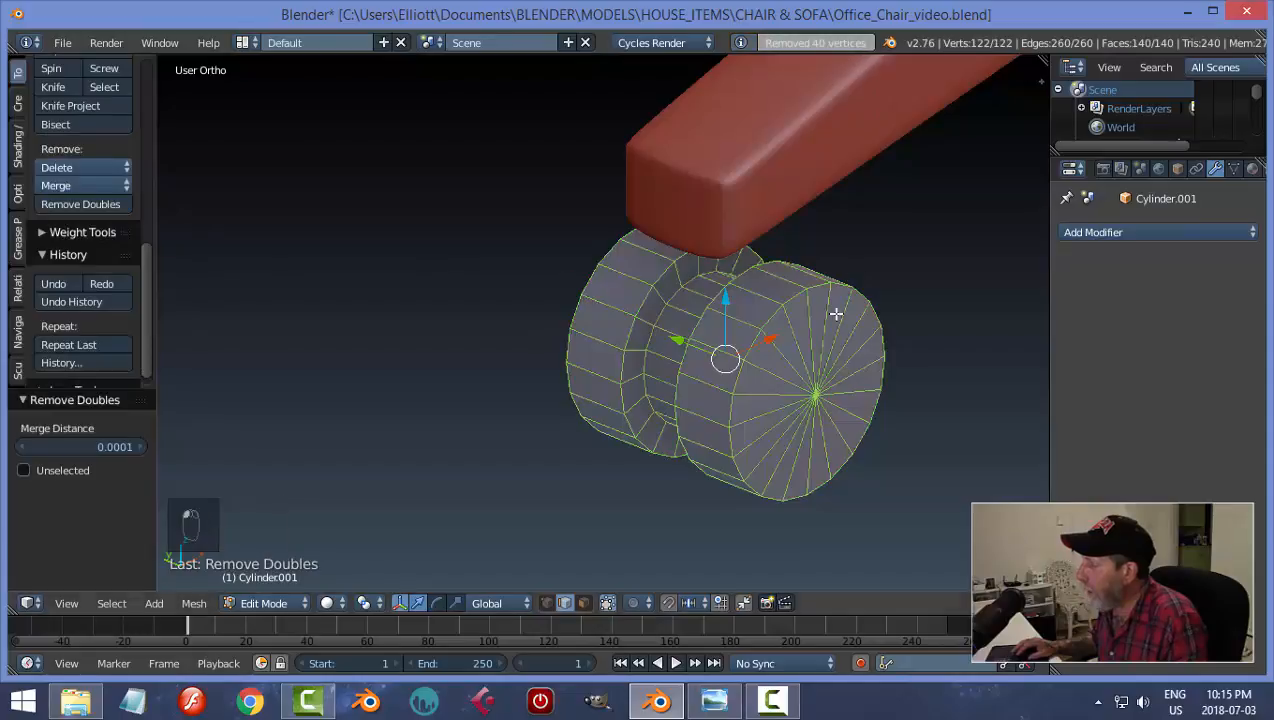
Step: Clear the selection and select the inner and outer rim edge loops of both wheels
key("a")
middle_click_drag(729, 443, 777, 463)
right_click(790, 286, "alt")
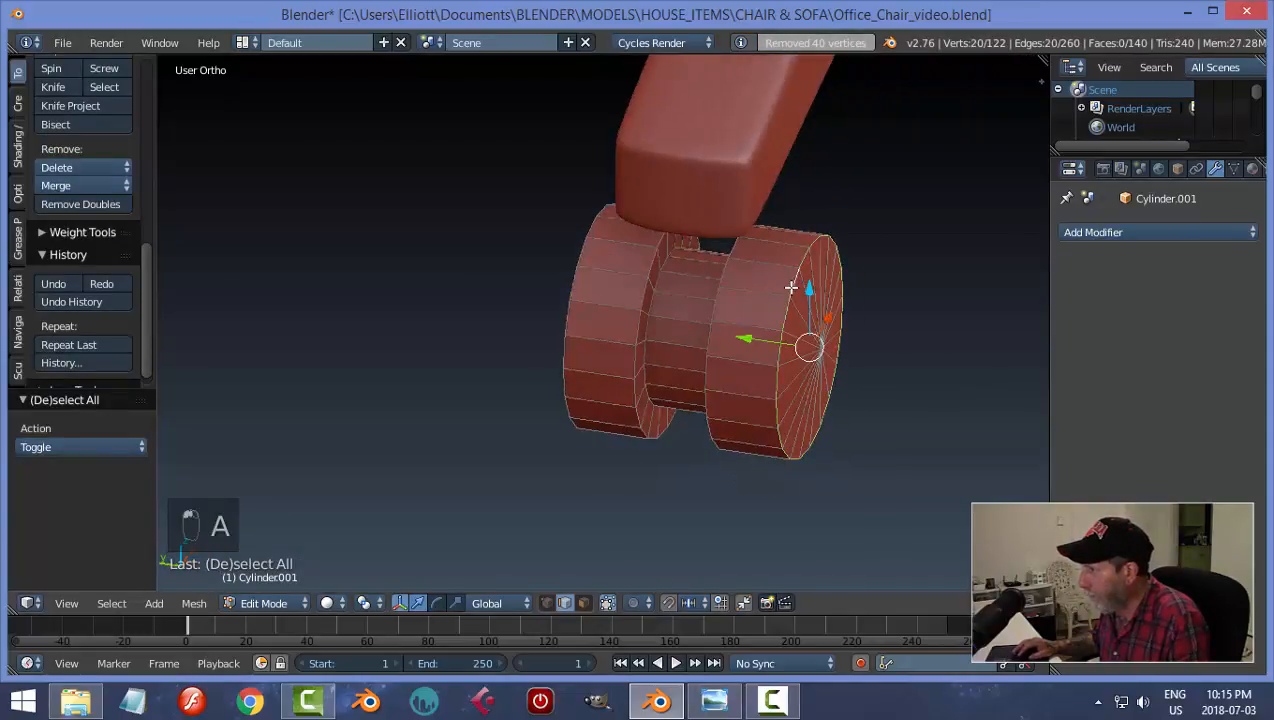
right_click(653, 275, "alt+shift")
right_click(641, 261, "alt+shift")
right_click(589, 242, "alt+shift")
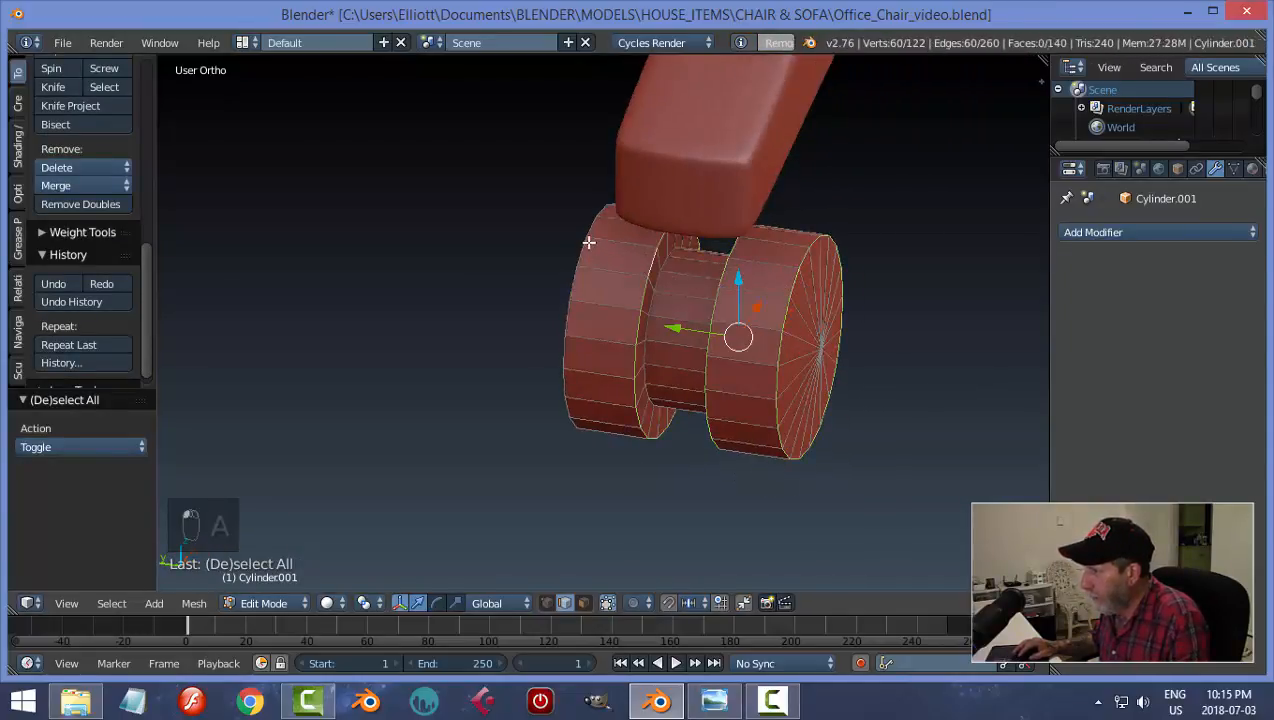
Step: Bevel the four selected rim loops with several segments at an offset of about 0.012, and return to Object Mode
middle_click_drag(671, 401, 763, 399)
key("ctrl+b")
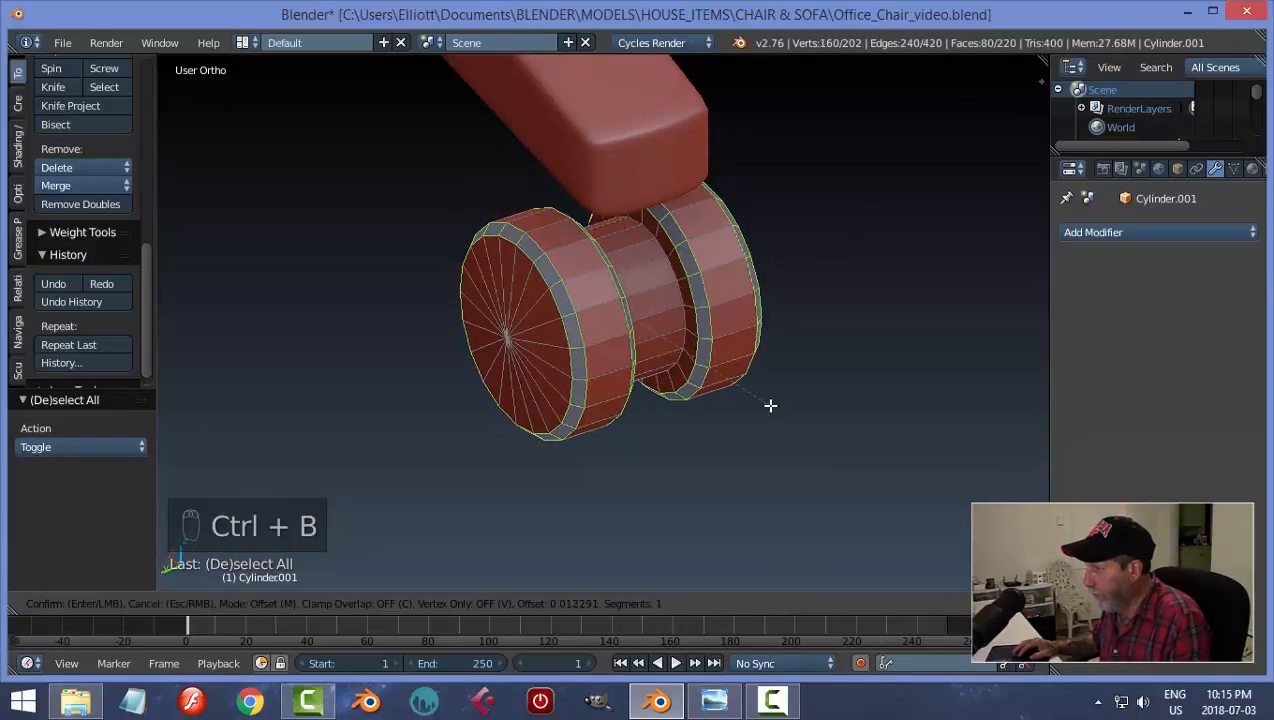
left_click(770, 405)
key("a")
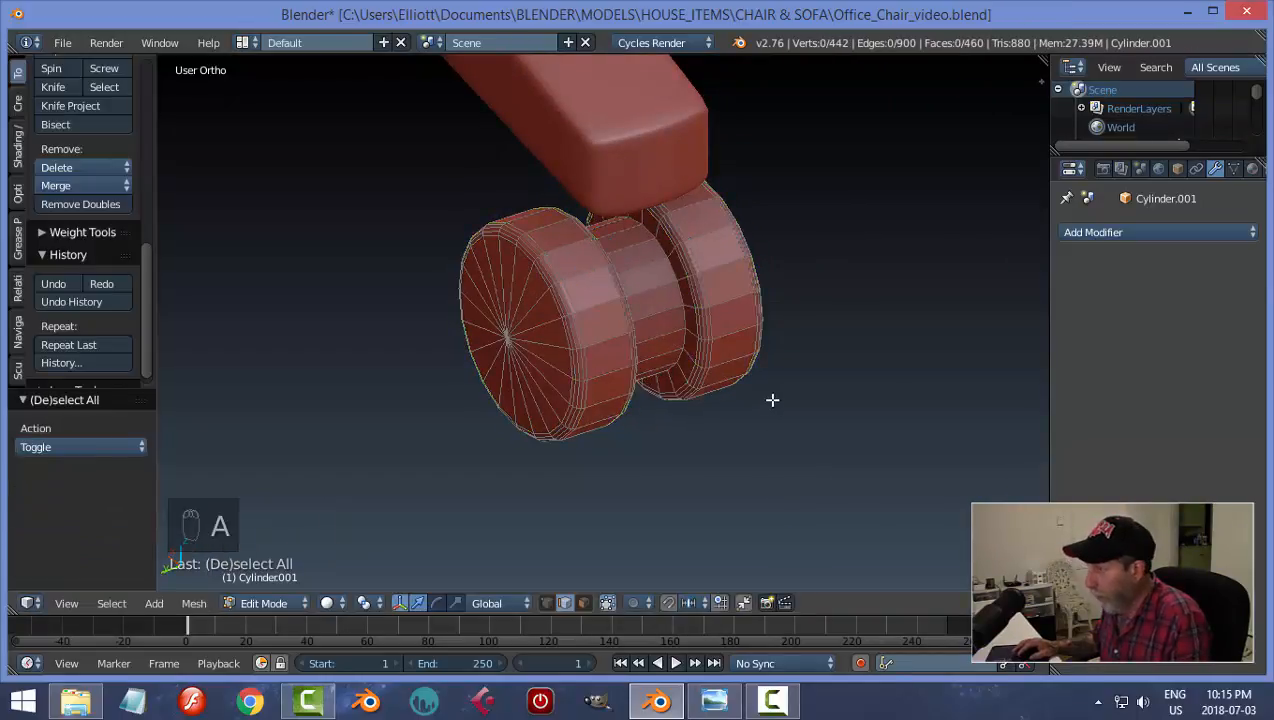
key("Tab")
left_click(665, 400)
middle_click_drag(779, 388, 714, 378)
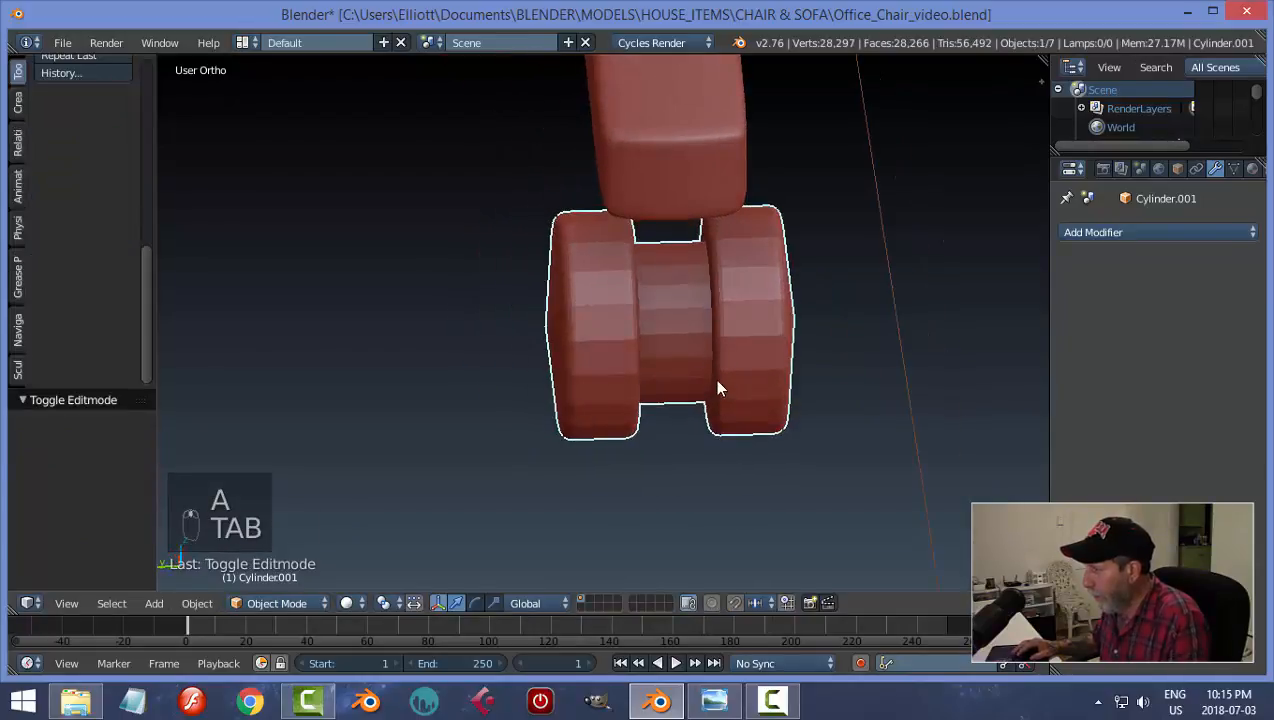
Step: Add two loop cuts around the axle between the wheels and scale them apart along Y by about 2.66
key("Tab")
middle_click_drag(810, 377, 744, 396, "shift")
key("ctrl+r")
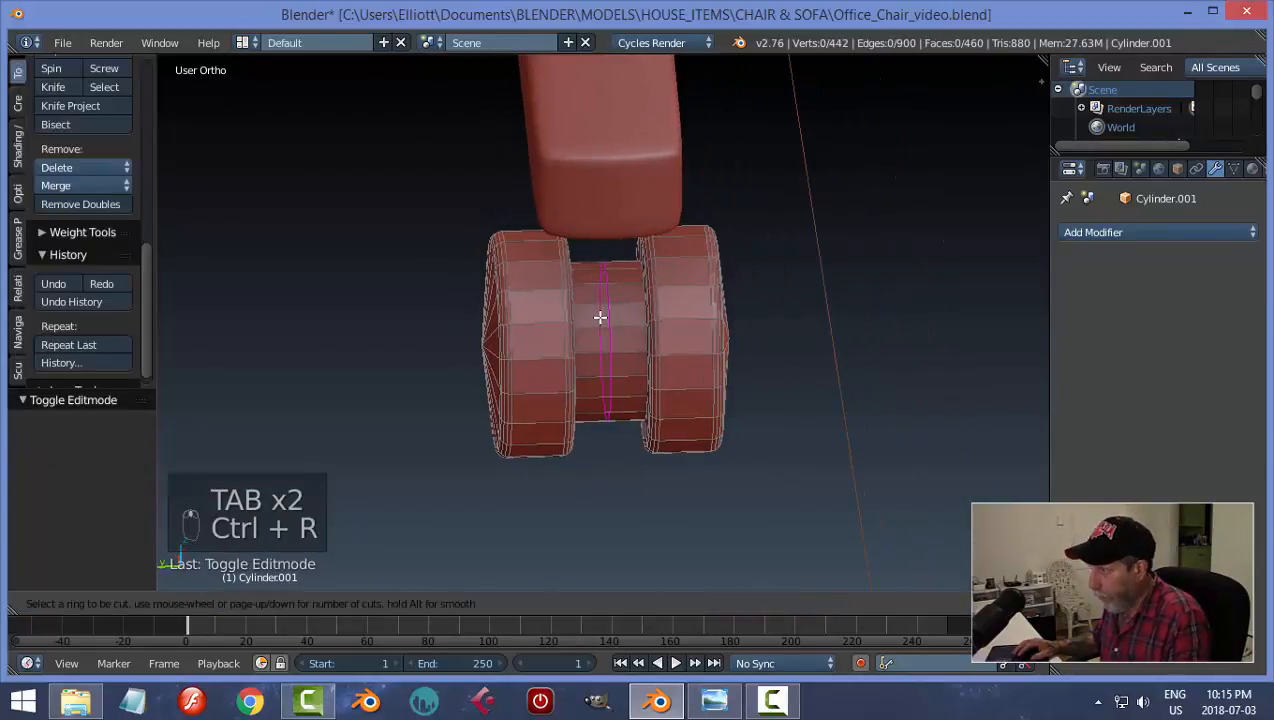
left_click(599, 317)
right_click(702, 406)
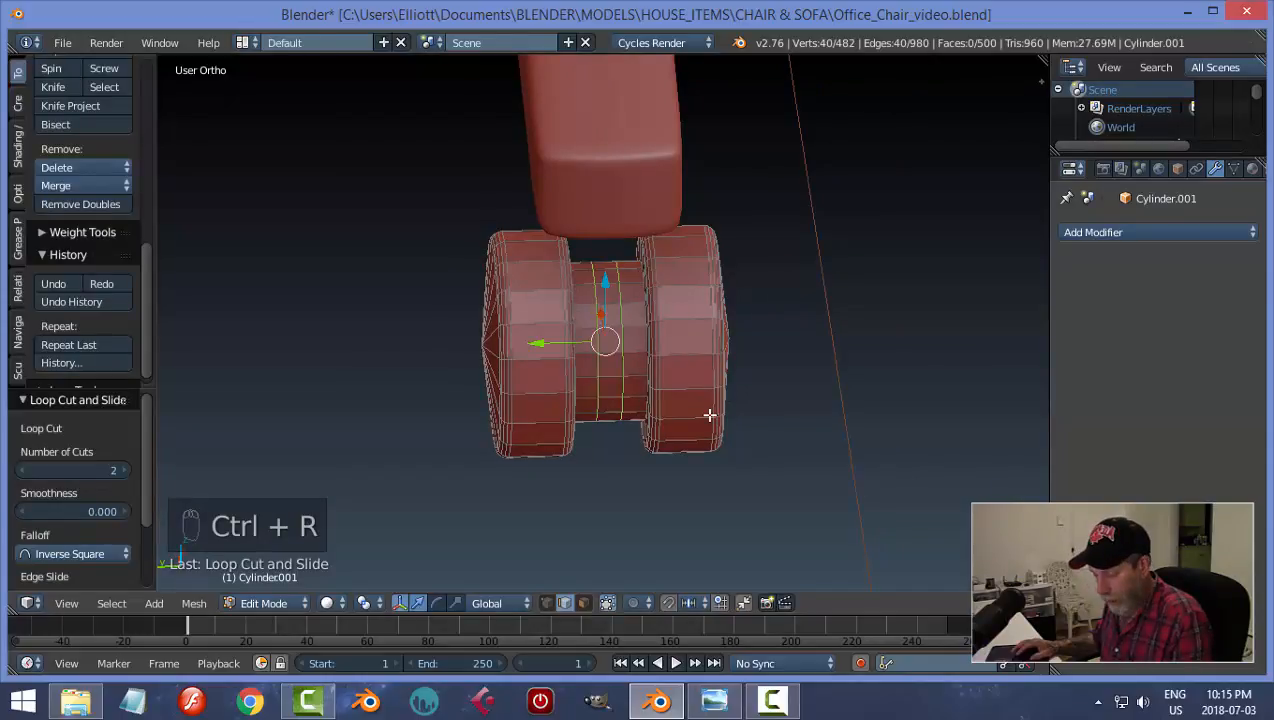
key("s")
key("y")
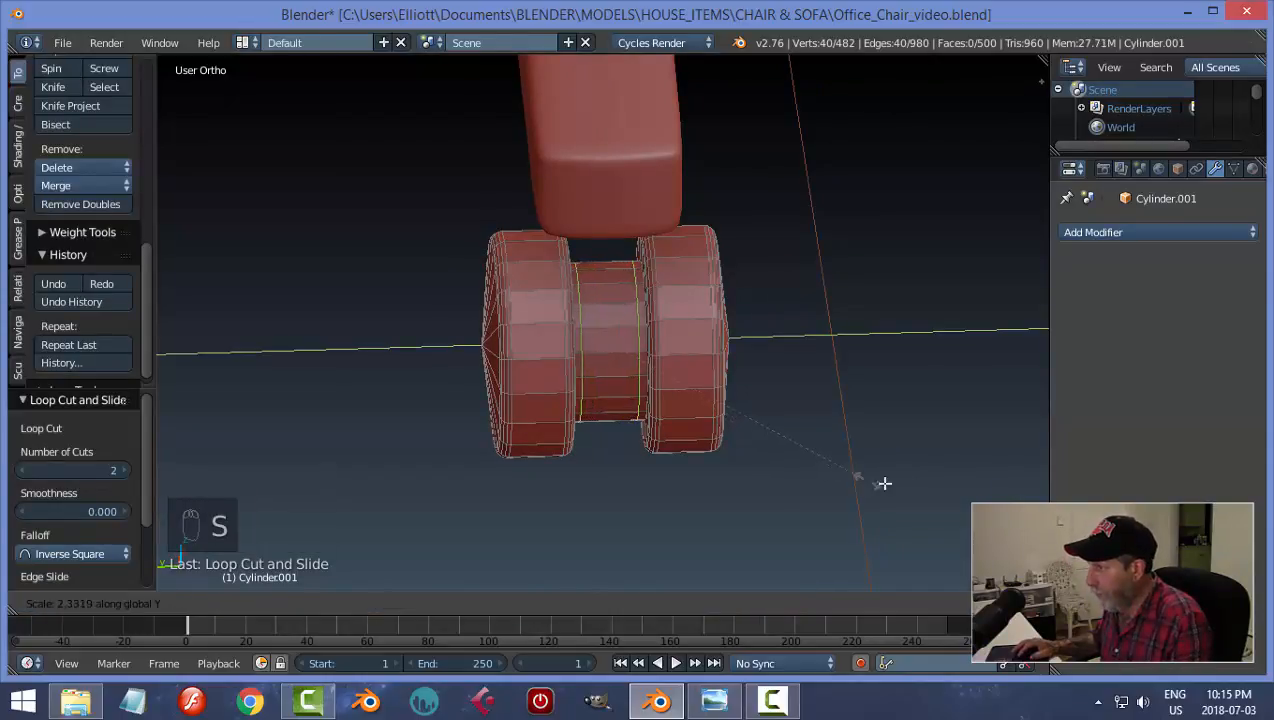
left_click(910, 491)
Step: Add a Subdivision Surface modifier with 2 view subdivisions to the caster in Object Mode and shade it smooth
key("Tab")
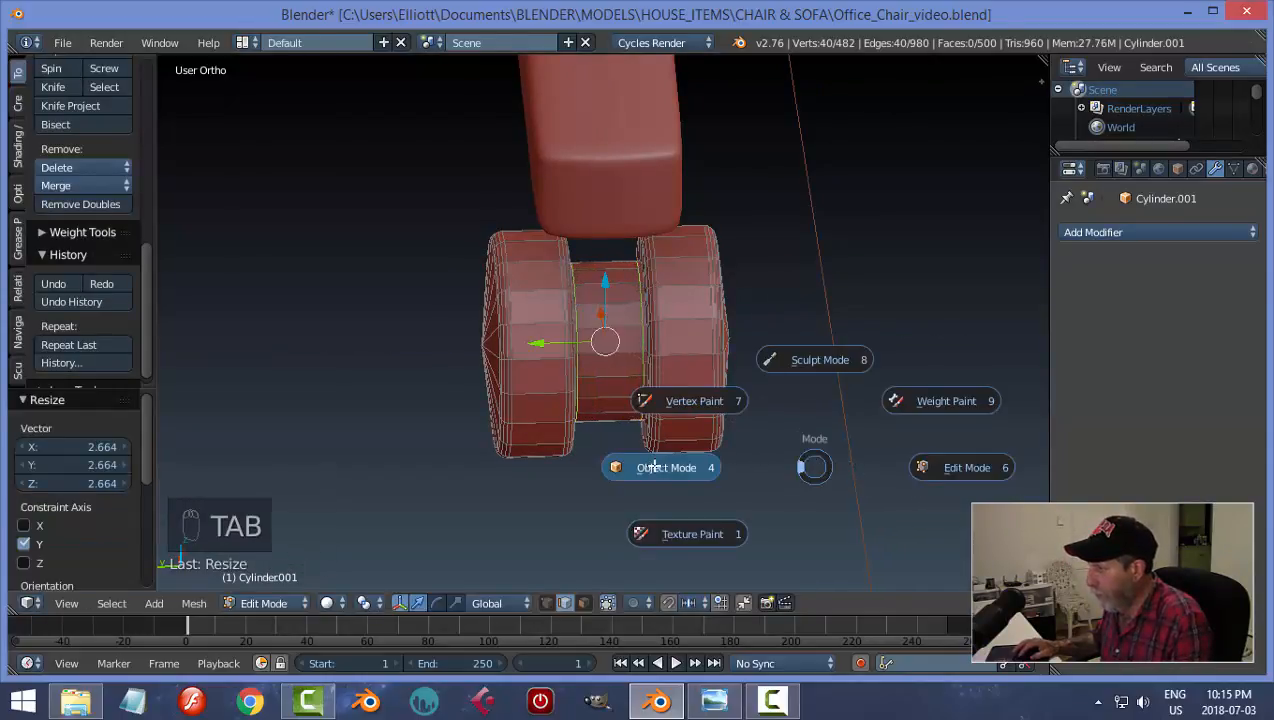
left_click(1115, 233)
left_click(905, 543)
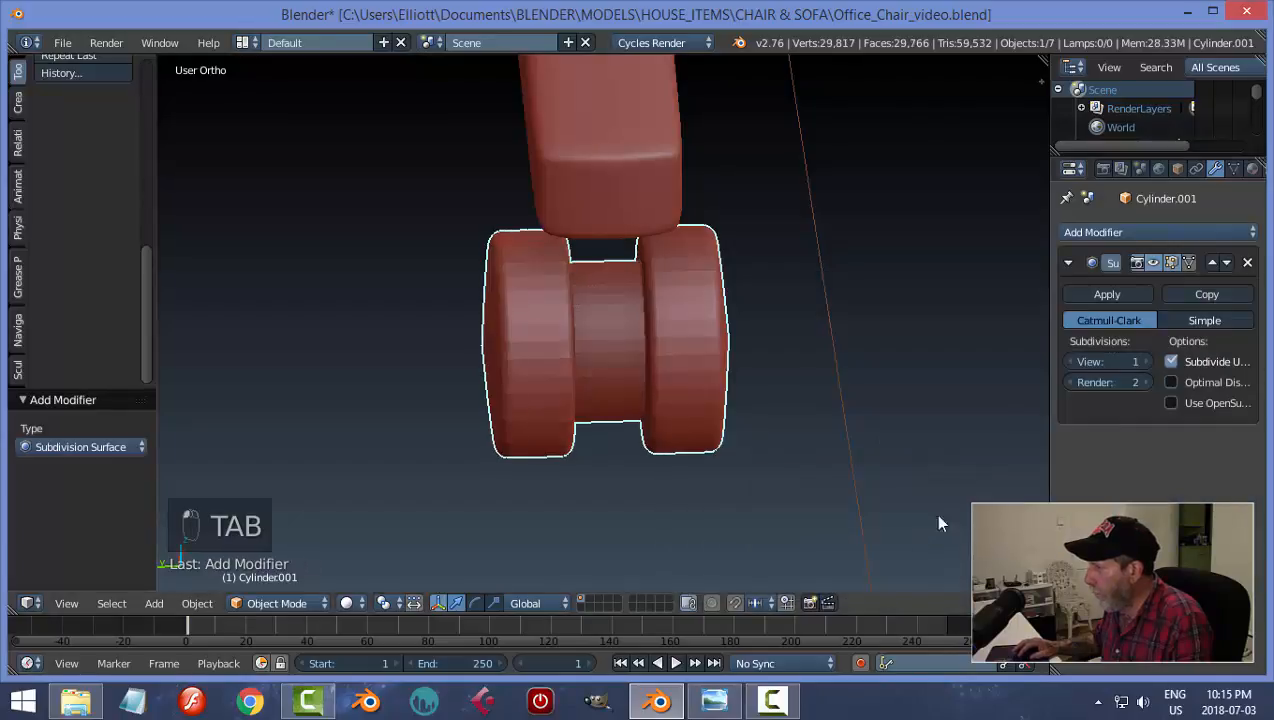
left_click(1147, 362)
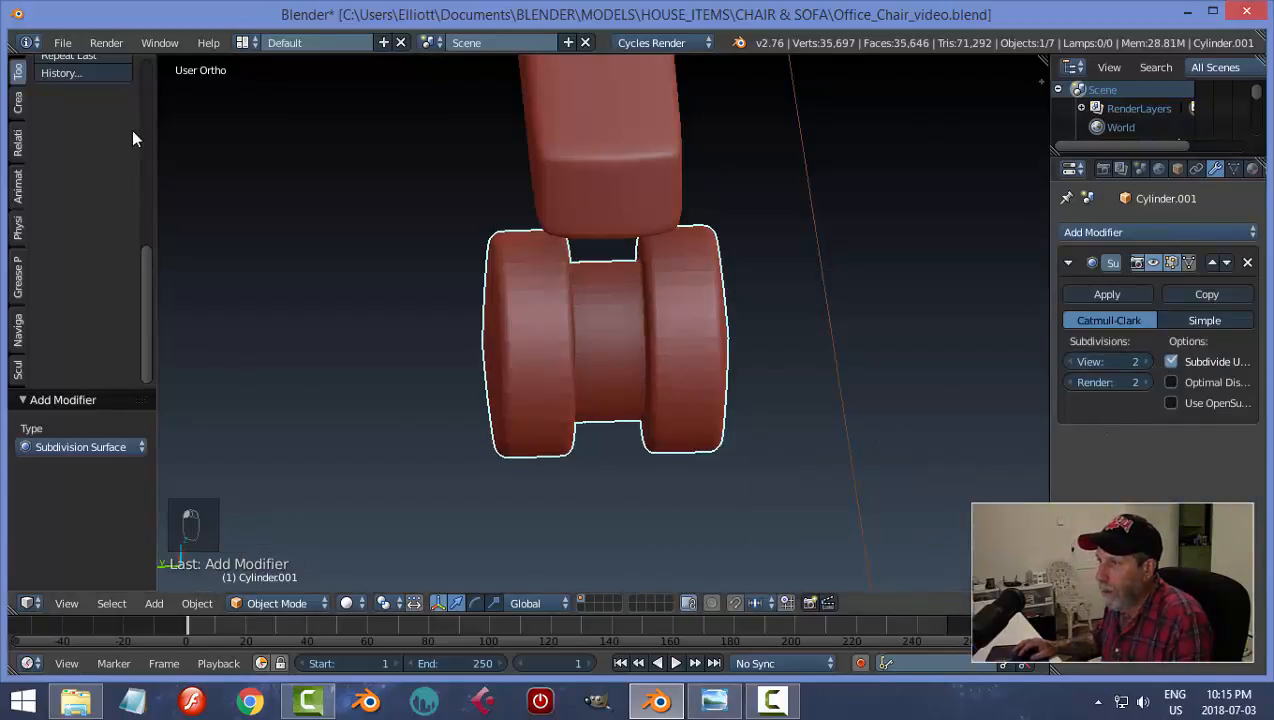
scroll(91, 128, "up", 5)
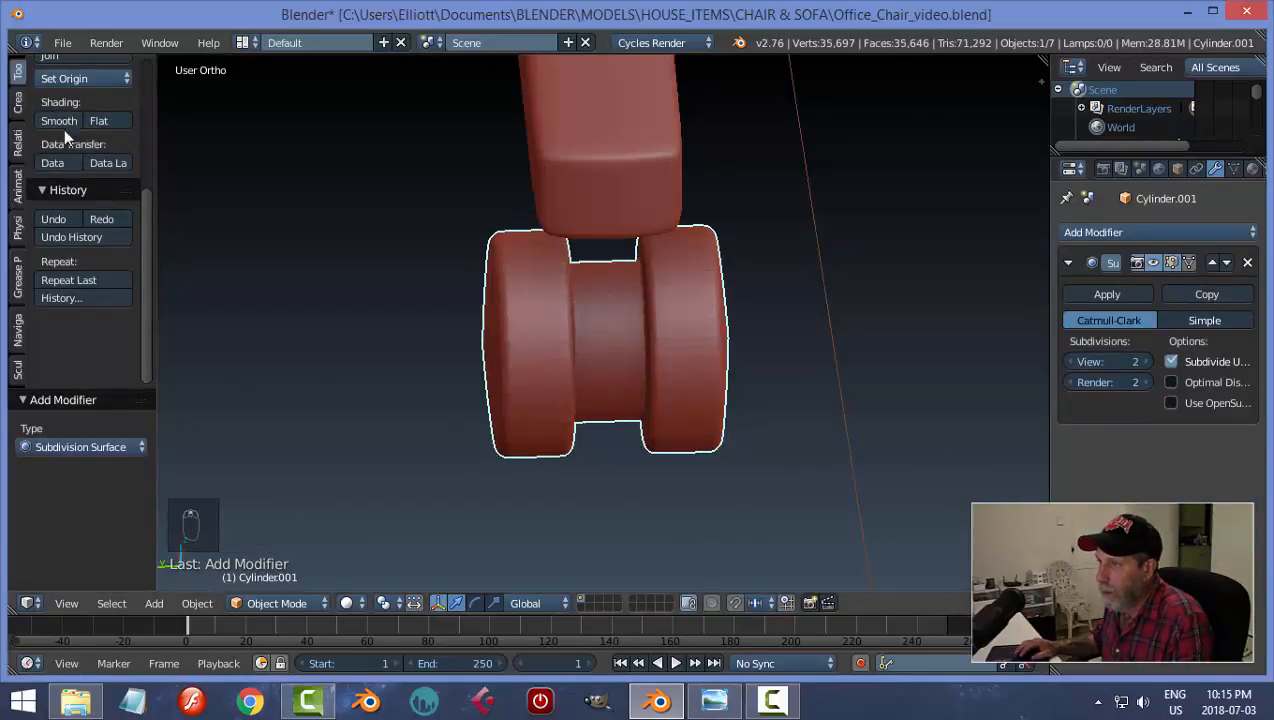
left_click(60, 121)
Step: Set the caster's origin to its geometry
key("a")
scroll(746, 327, "down", 2)
middle_click_drag(746, 327, 723, 364)
scroll(603, 364, "down", 3)
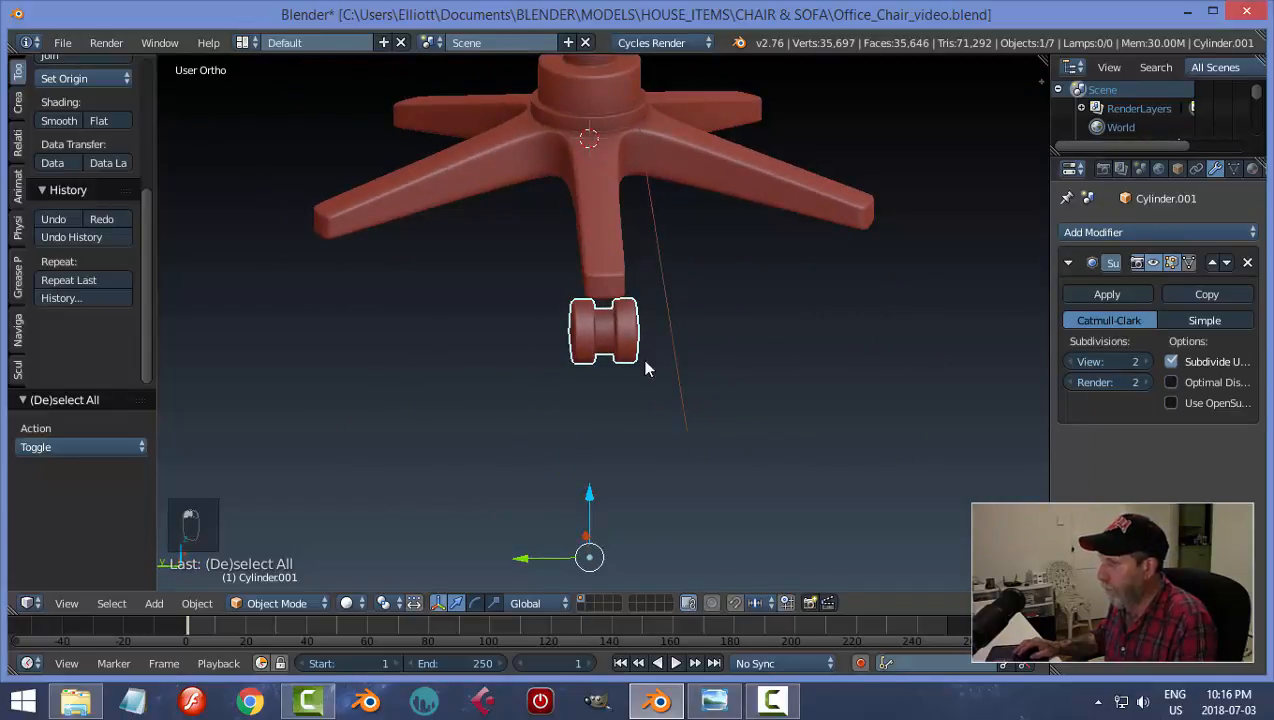
left_click(84, 79)
left_click(92, 121)
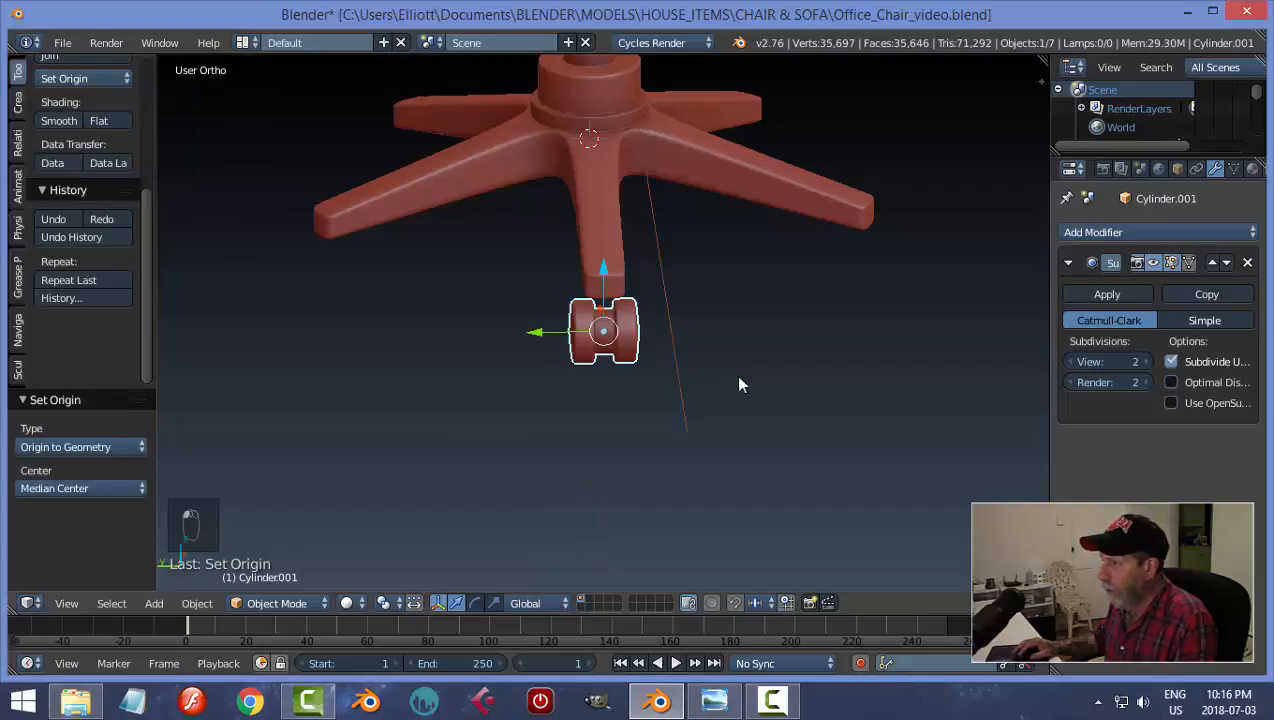
Step: Narrow the caster by scaling its whole mesh along Y to about 0.83 in Edit Mode, and return to Object Mode
key("Tab")
key("a")
key("a")
key("a")
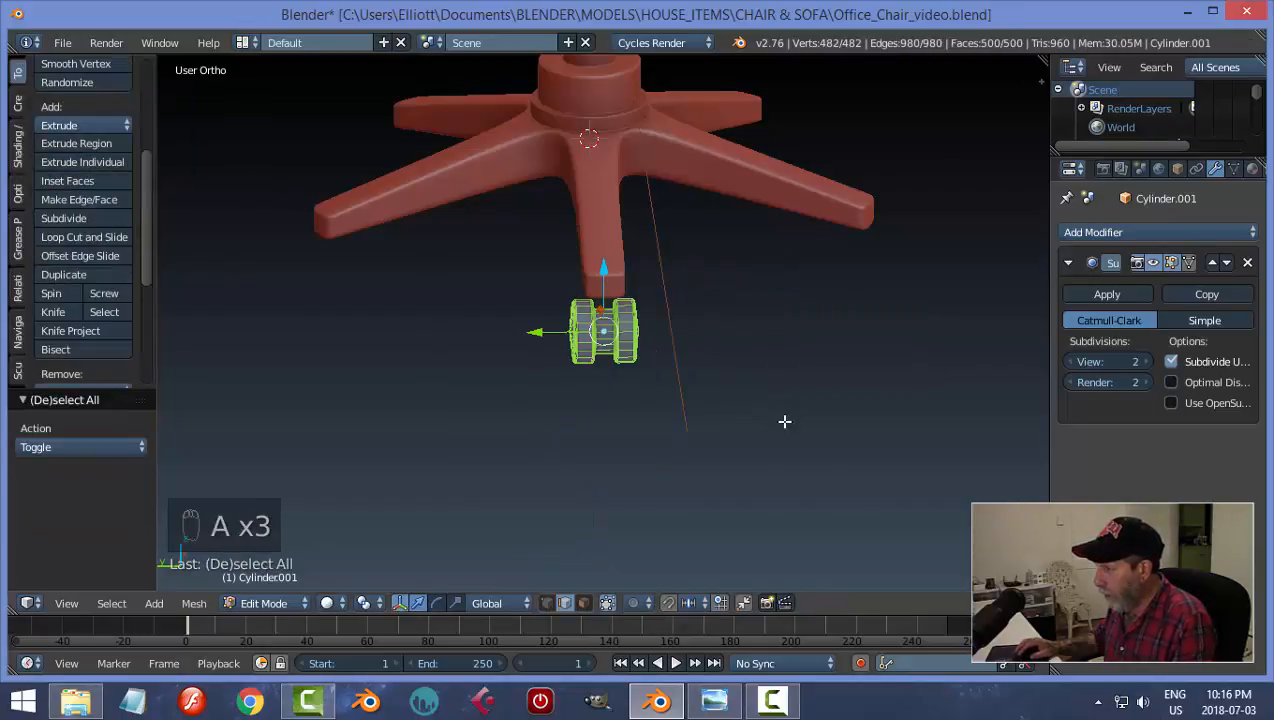
scroll(780, 414, "up", 4)
scroll(777, 414, "up", 1)
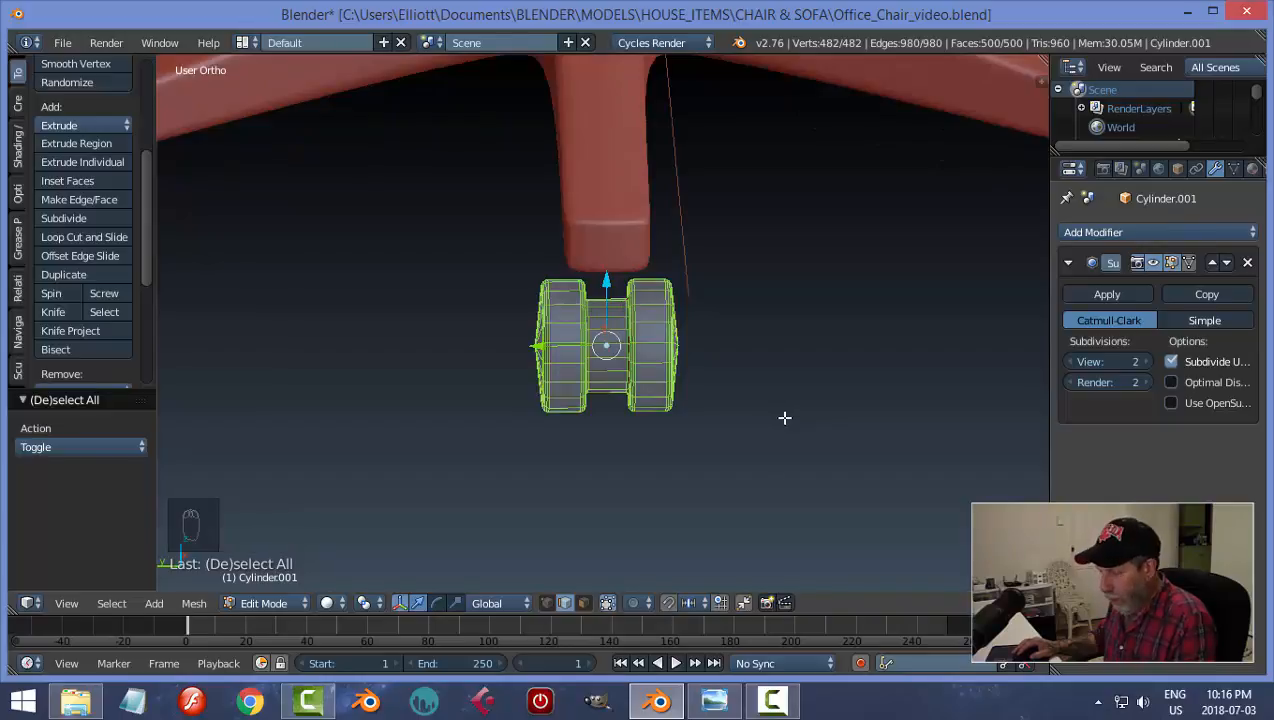
key("s")
key("y")
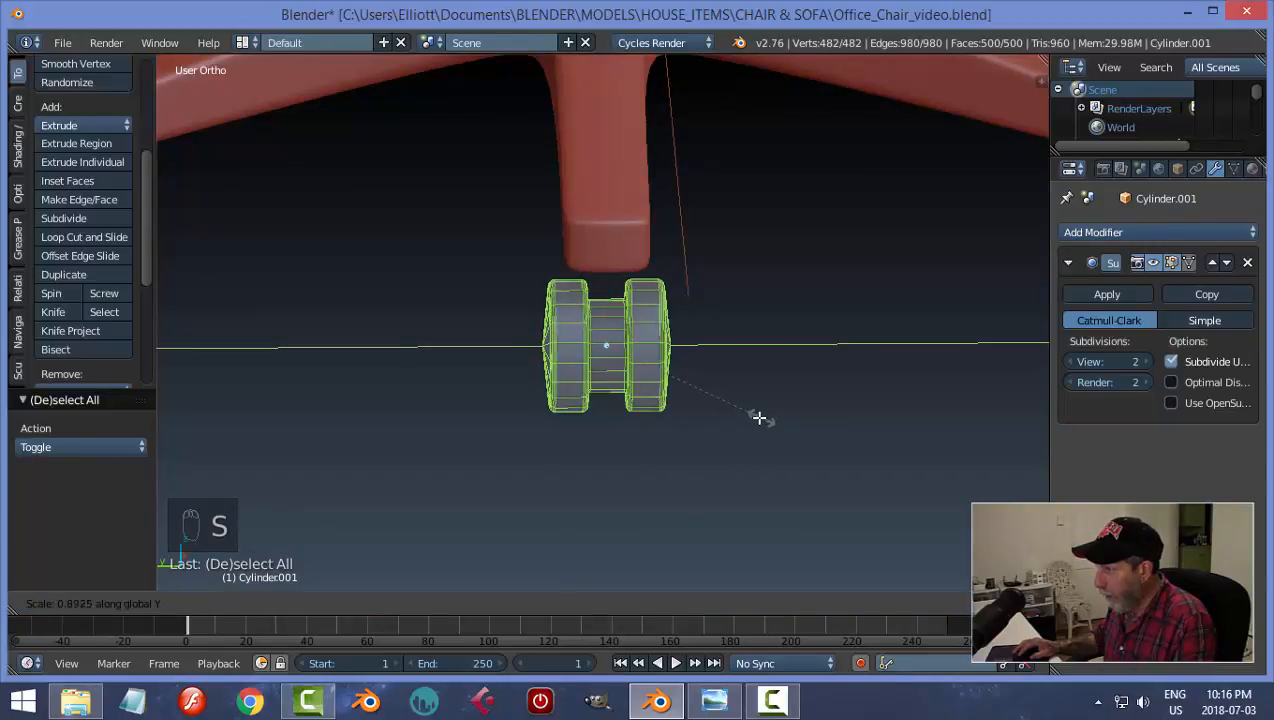
left_click(748, 418)
middle_click_drag(768, 415, 705, 420)
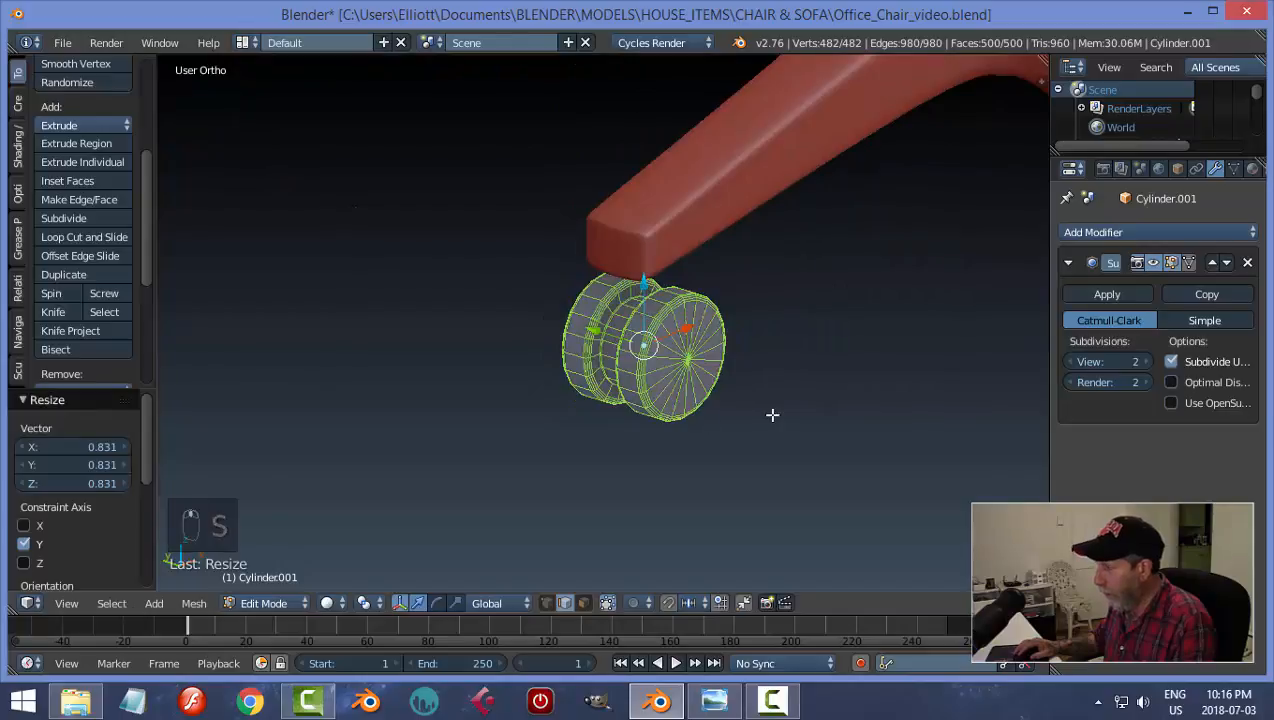
key("Tab")
Step: Select the caster and snap the 3D cursor to it
scroll(677, 441, "down", 3)
key("a")
key("a")
scroll(648, 435, "down", 3)
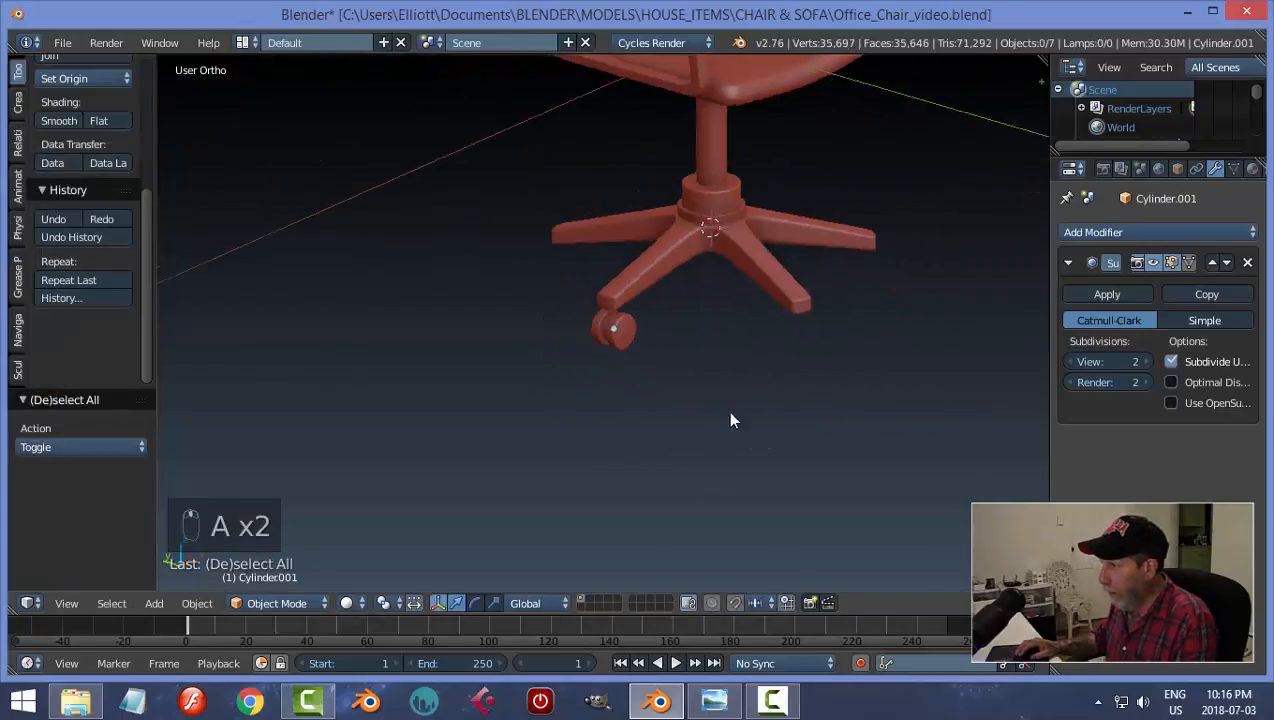
middle_click_drag(730, 413, 702, 390)
scroll(711, 438, "up", 7)
right_click(688, 345)
key("shift+s")
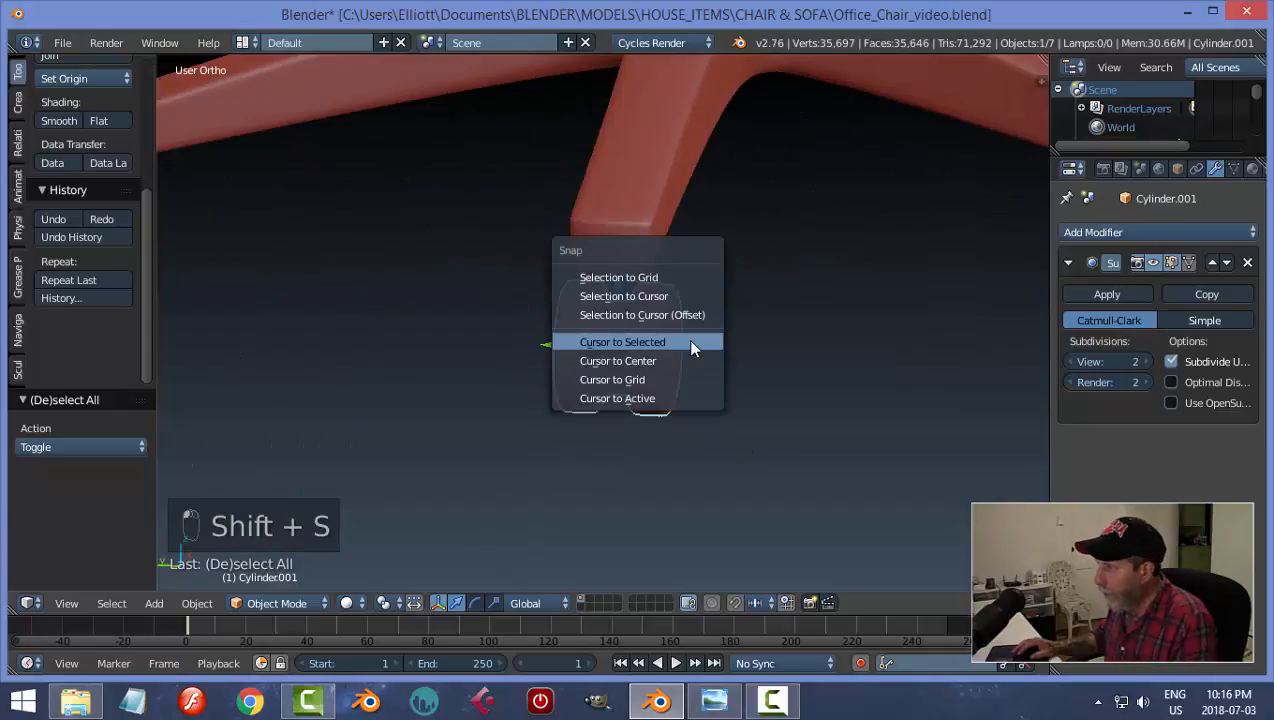
left_click(691, 345)
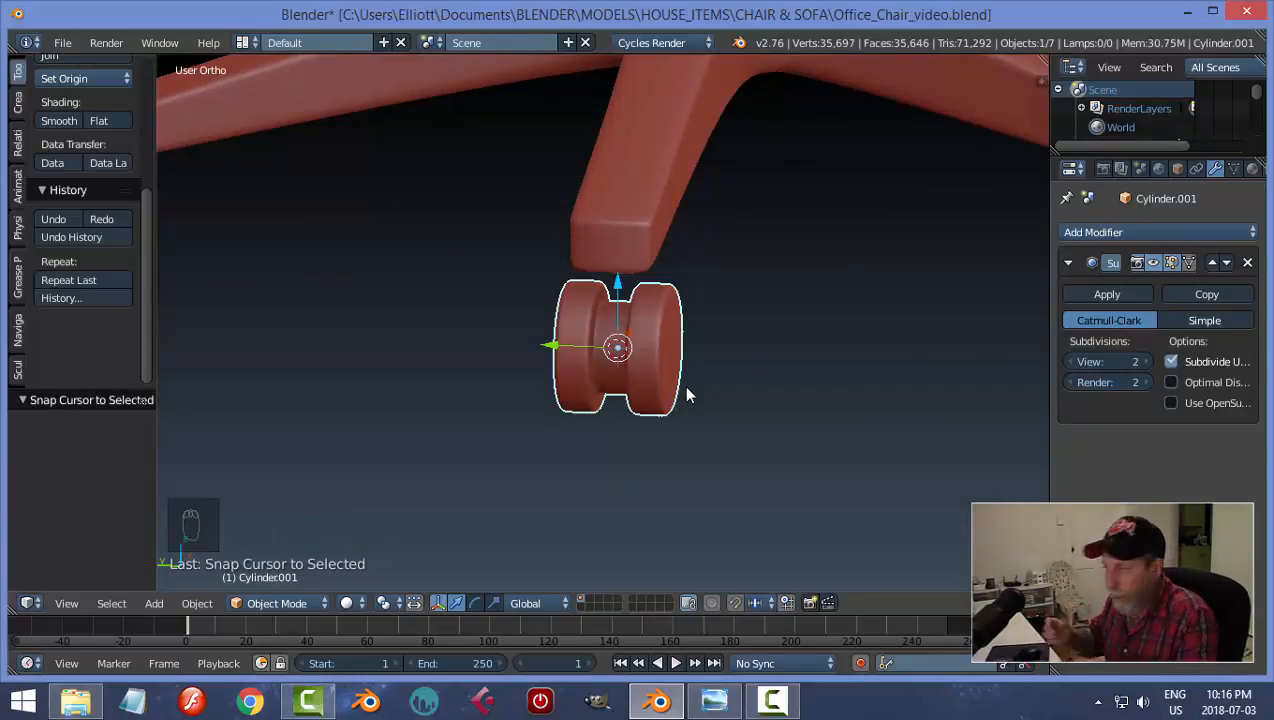
Step: Add a 20-vertex cylinder at the 3D cursor and scale its mesh down to about 0.056 in Edit Mode
middle_click_drag(708, 378, 682, 393)
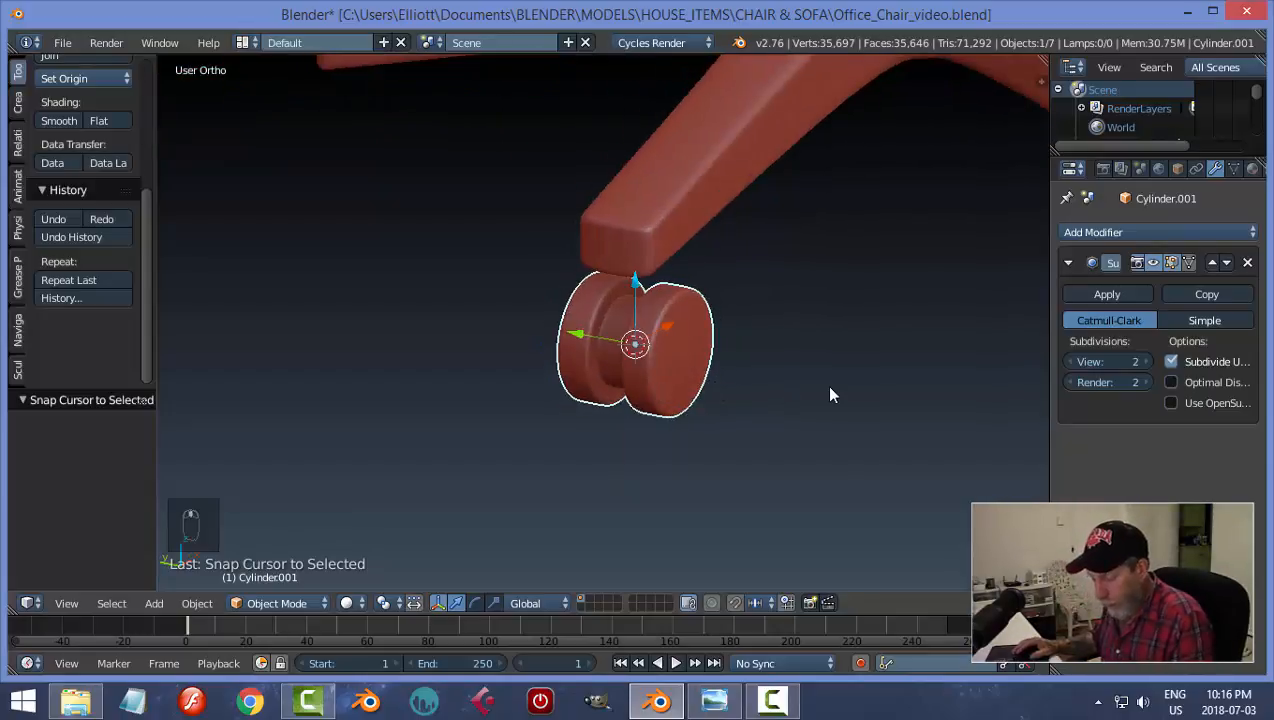
key("shift+a")
mouse_move(825, 384)
left_click(895, 127)
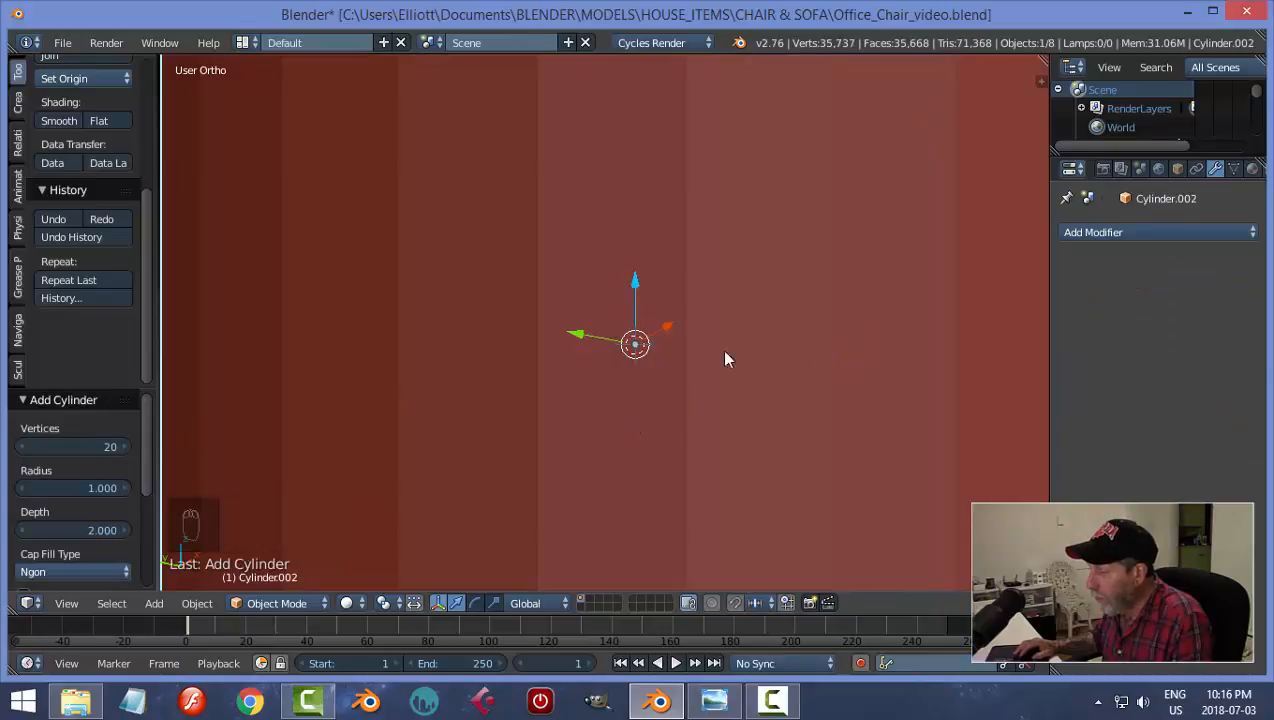
scroll(740, 350, "down", 6)
key("Tab")
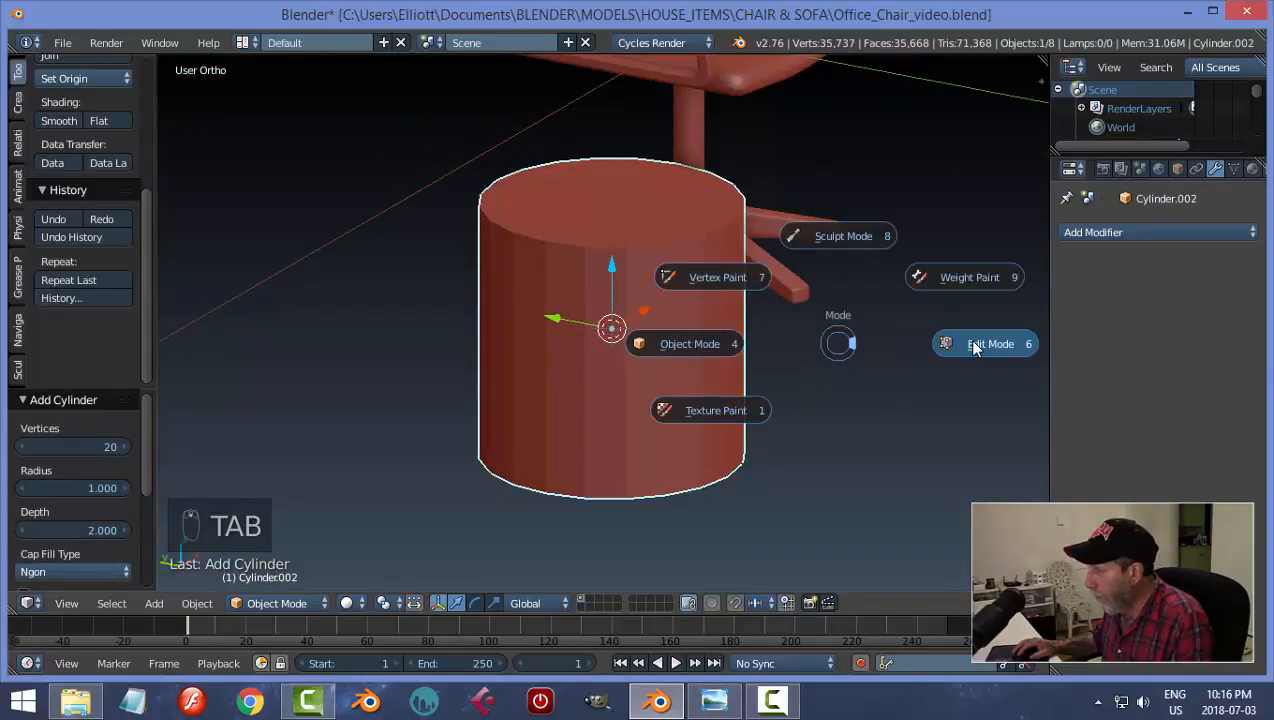
key("s")
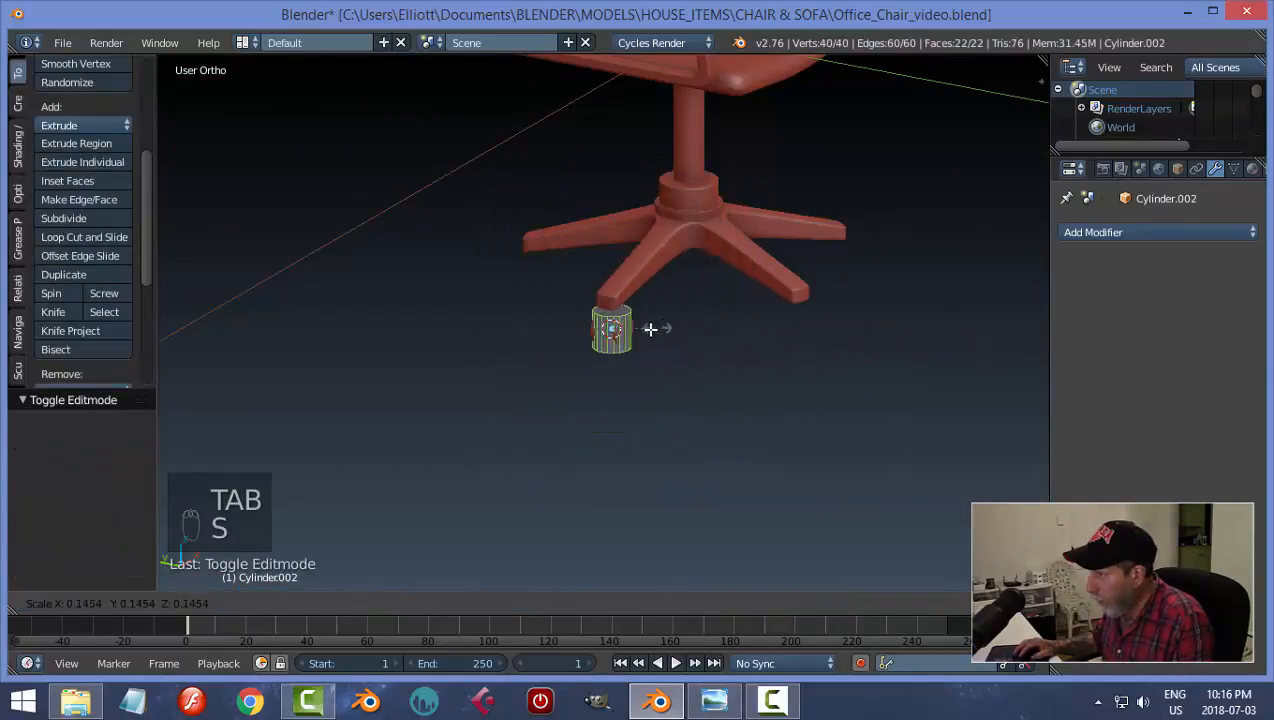
left_click(626, 334)
Step: Move the small cylinder up about 0.134 along Z and scale it to about 0.56 in X and Y only
key("g")
key("z")
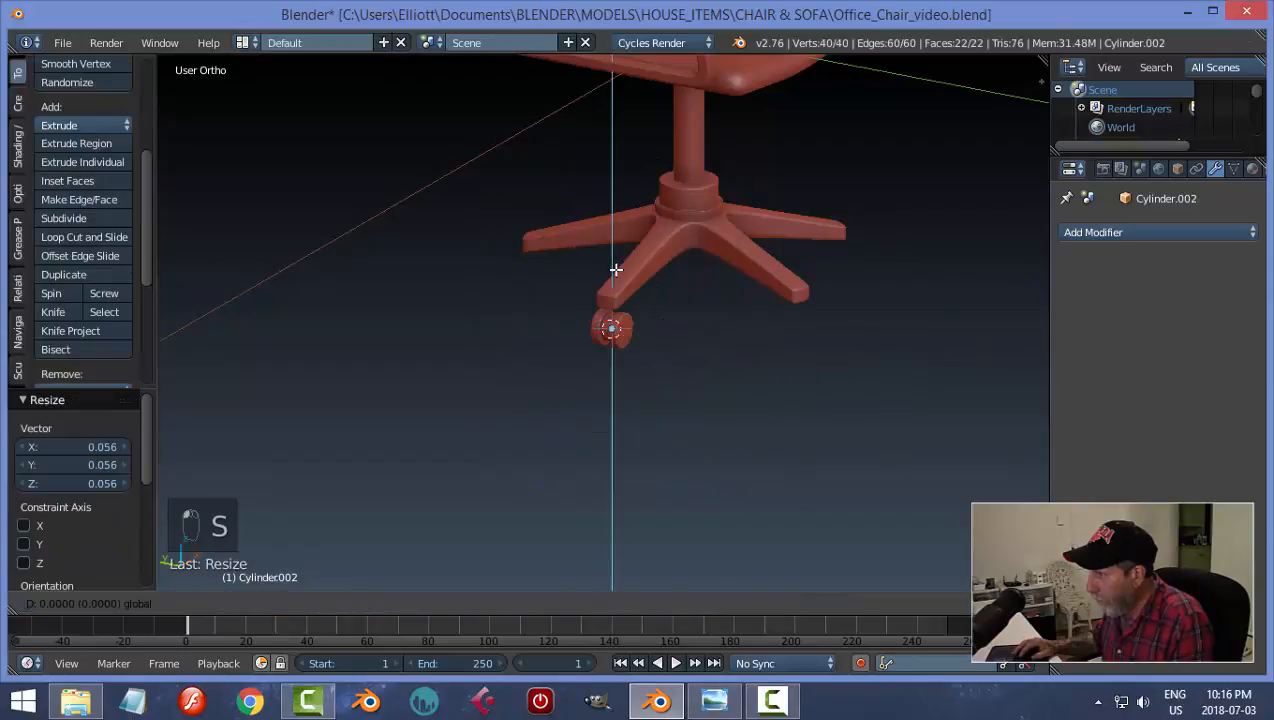
left_click(617, 253)
scroll(690, 337, "up", 1)
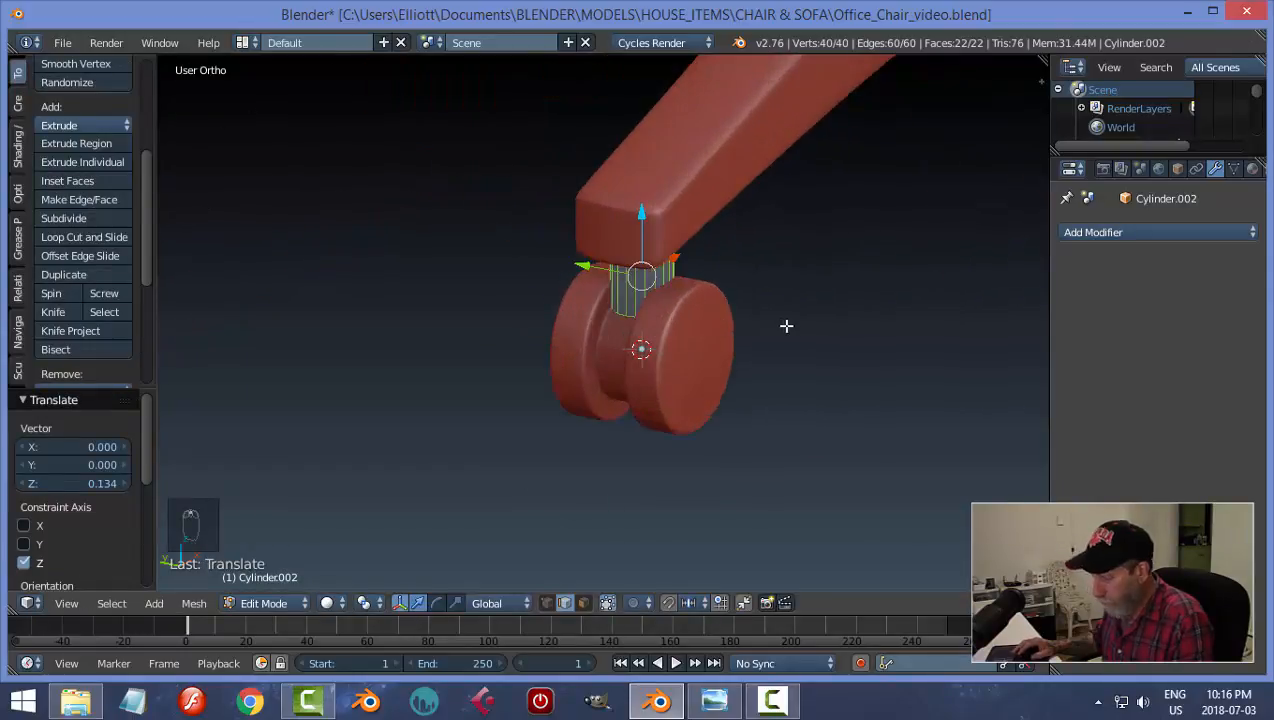
key("s")
key("shift+z")
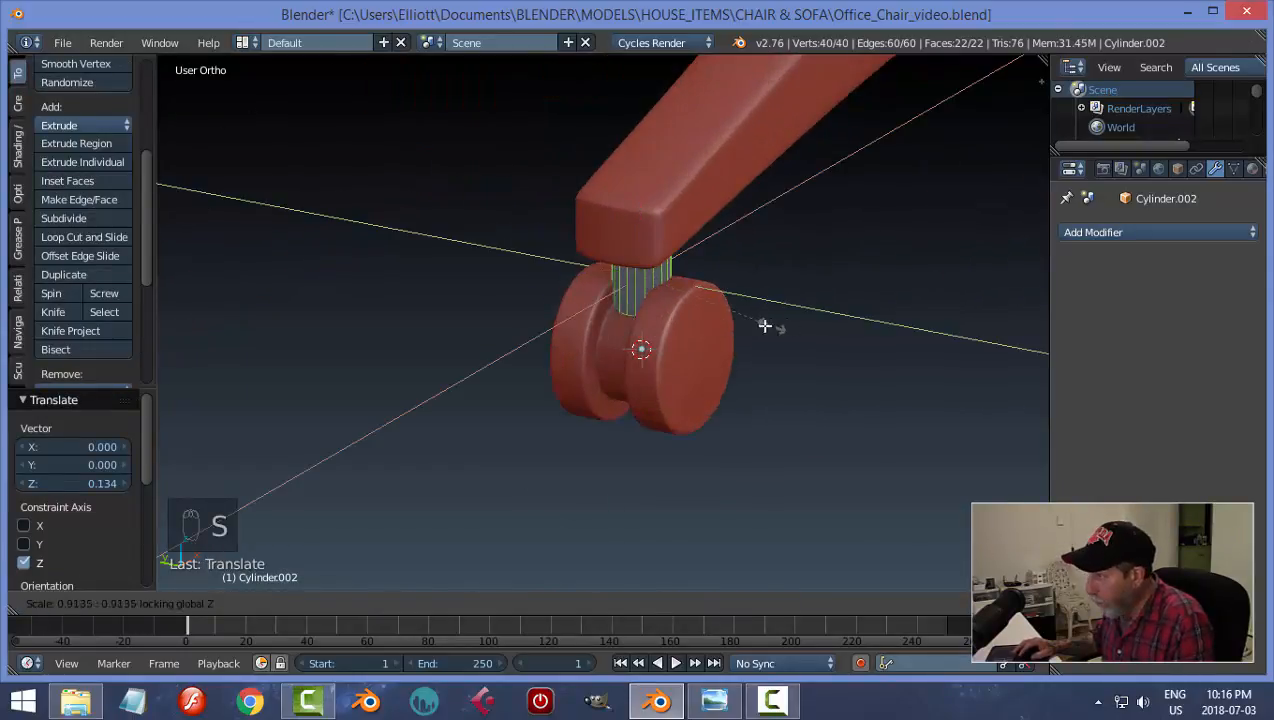
left_click(710, 328)
Step: Raise the thin cylinder slightly along Z, keeping its lower end between the two wheels
middle_click_drag(710, 328, 661, 260)
left_click_drag(612, 220, 622, 197)
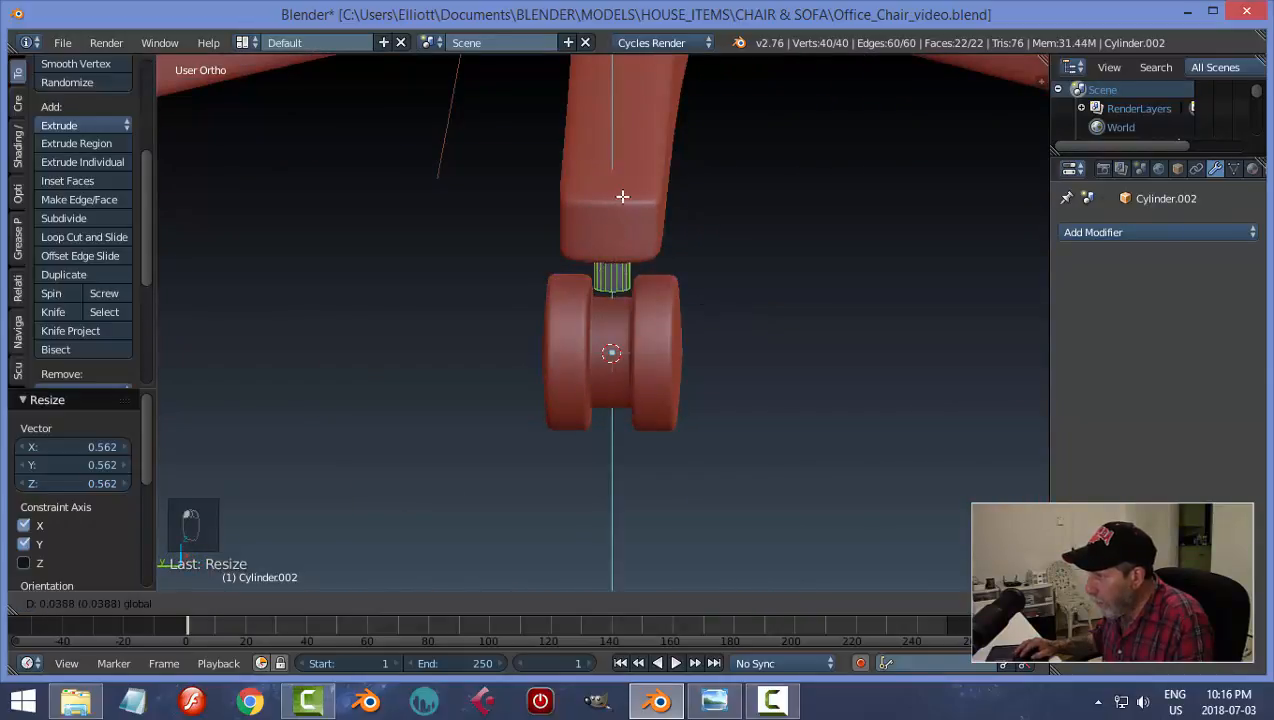
left_click(619, 214)
Step: Raise the stem's top face along Z into the underside of the leg, delete that face, and return to Object Mode
middle_click_drag(753, 347, 648, 347)
key("a")
key("ctrl+Tab")
left_click(735, 409)
scroll(751, 378, "up", 2)
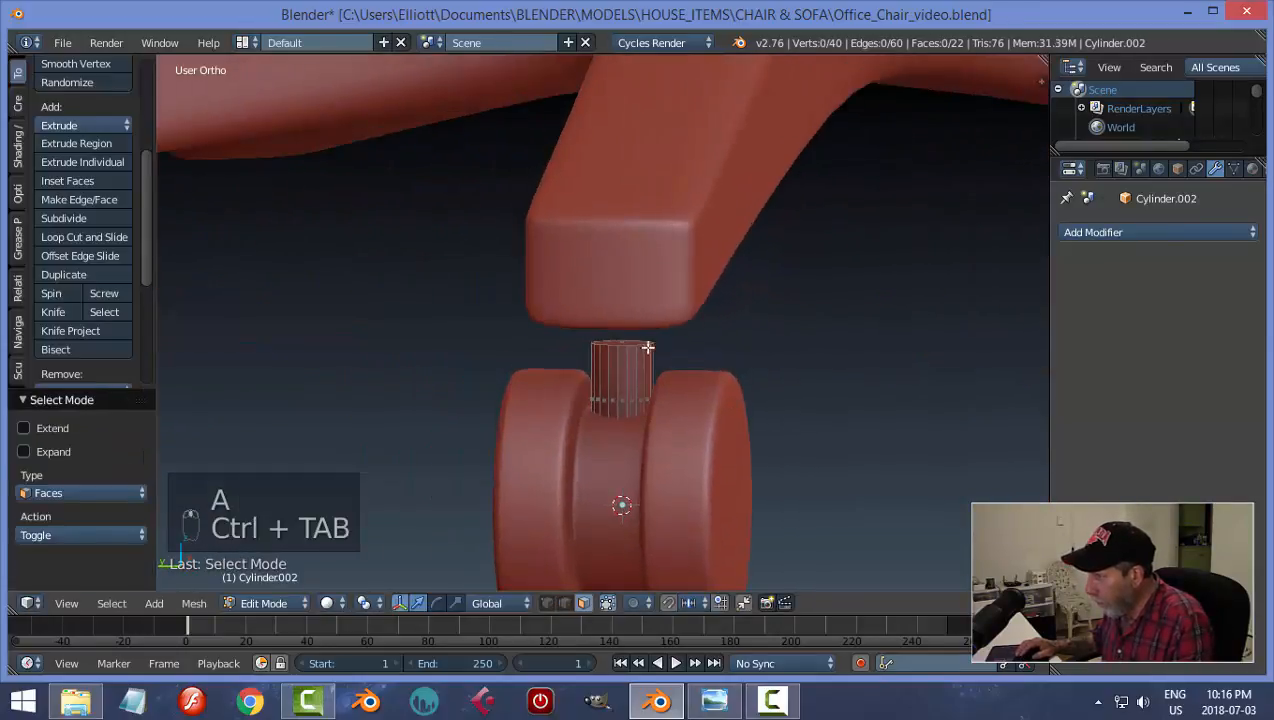
right_click(618, 338)
left_click_drag(622, 326, 623, 262)
key("x")
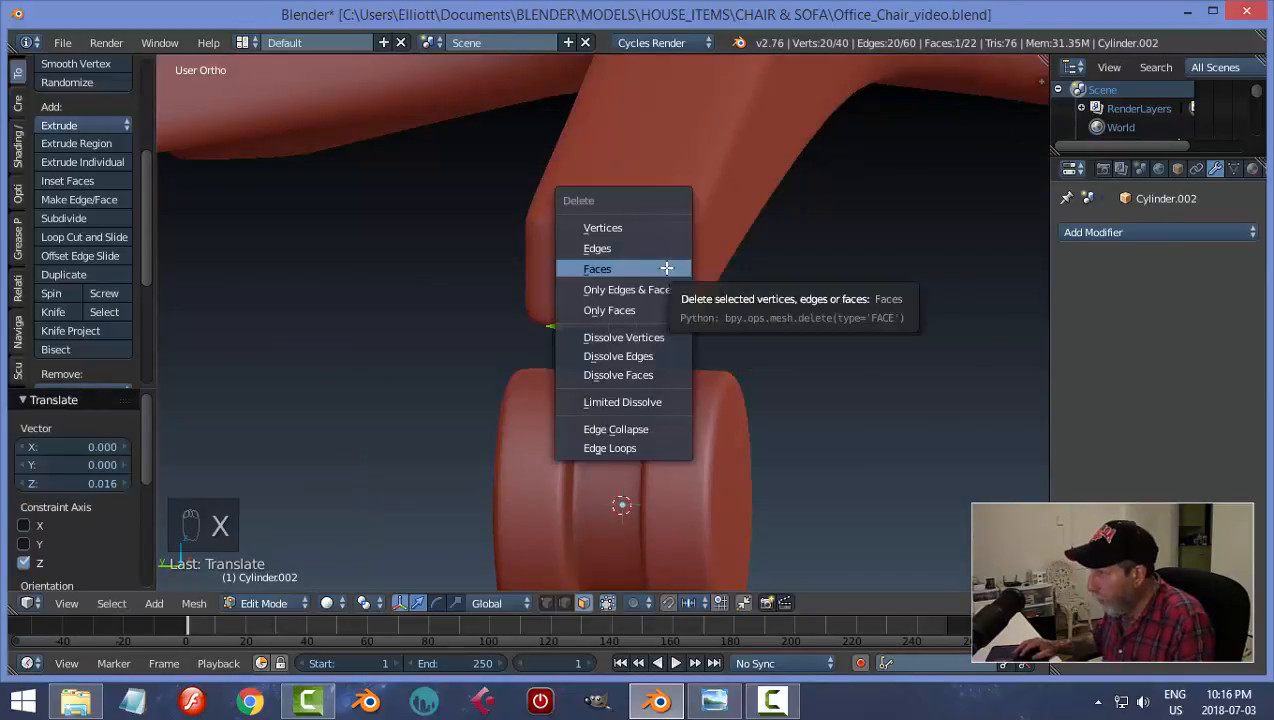
left_click(668, 264)
key("Tab")
left_click(566, 296)
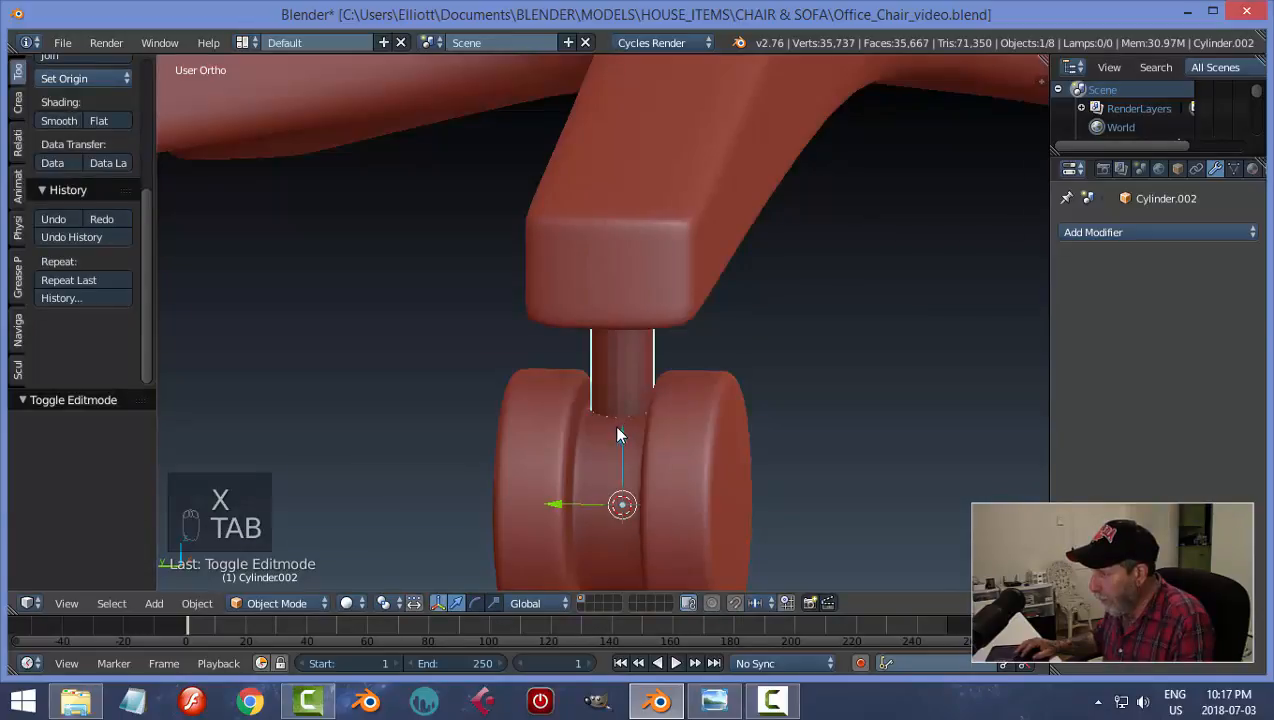
Step: Shade the stem smooth and raise it along Z in two moves of about 0.013 and 0.025
left_click_drag(622, 429, 623, 417)
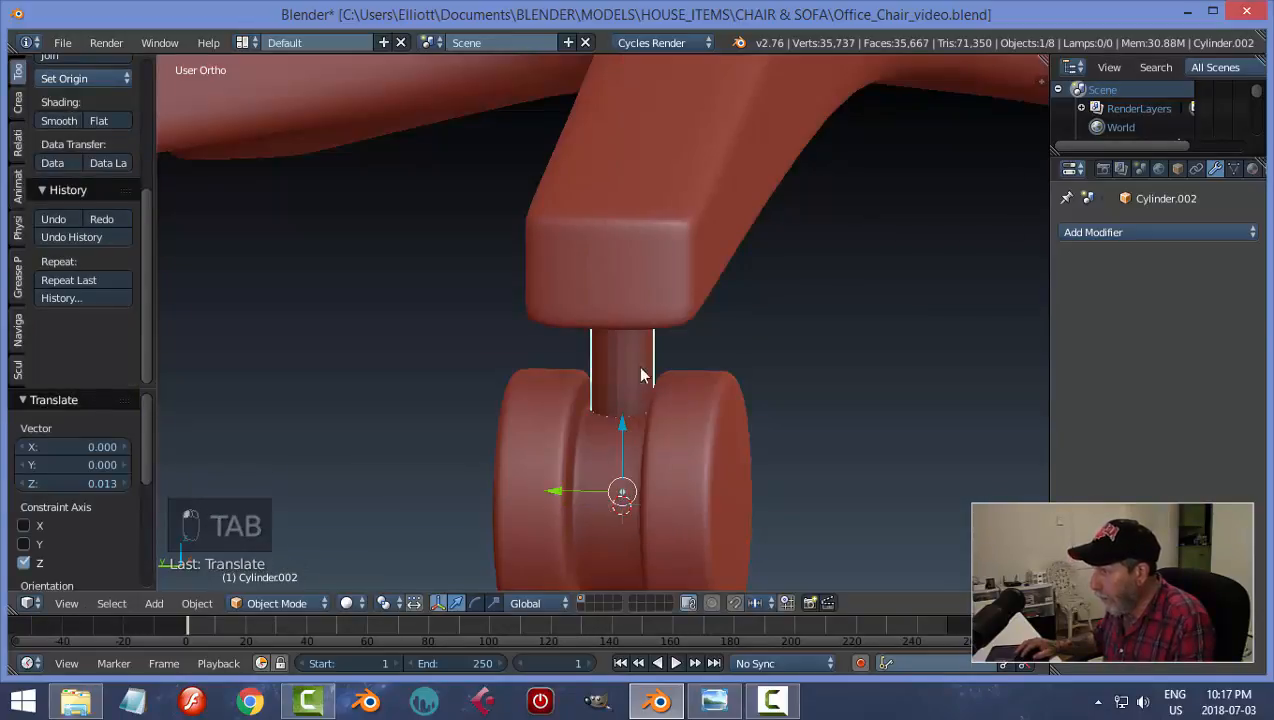
left_click(59, 120)
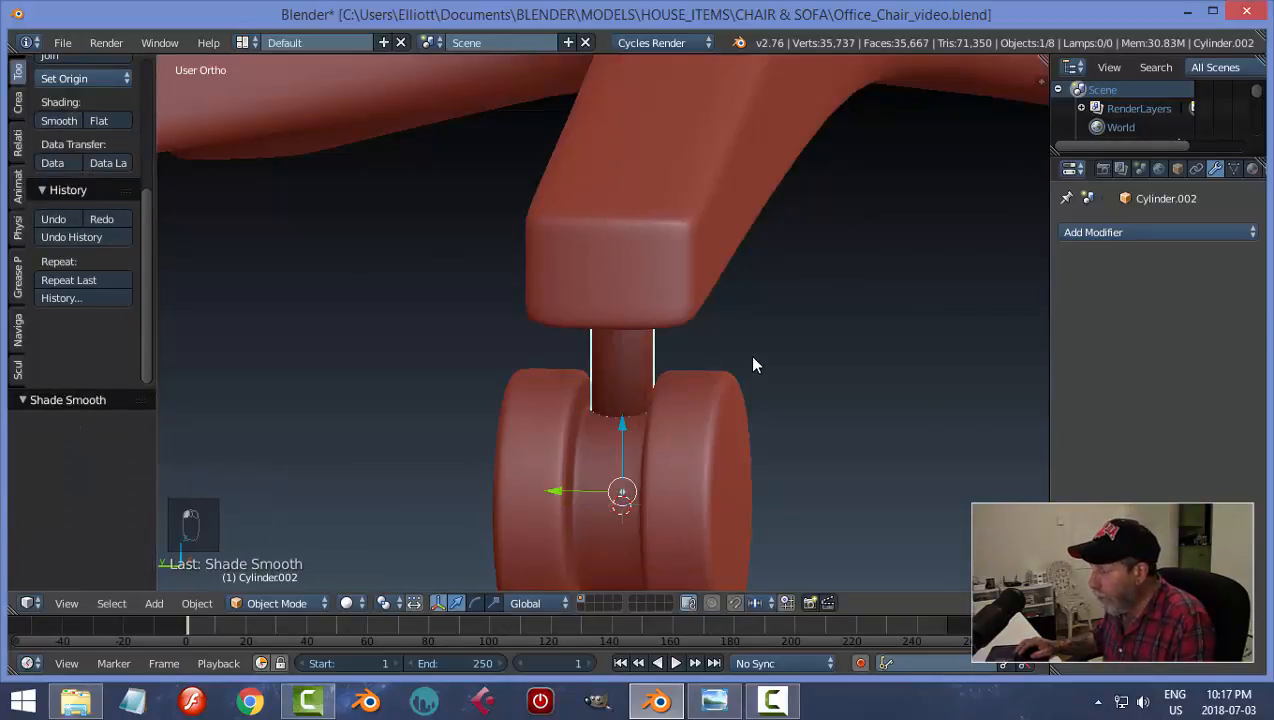
middle_click_drag(754, 365, 715, 325)
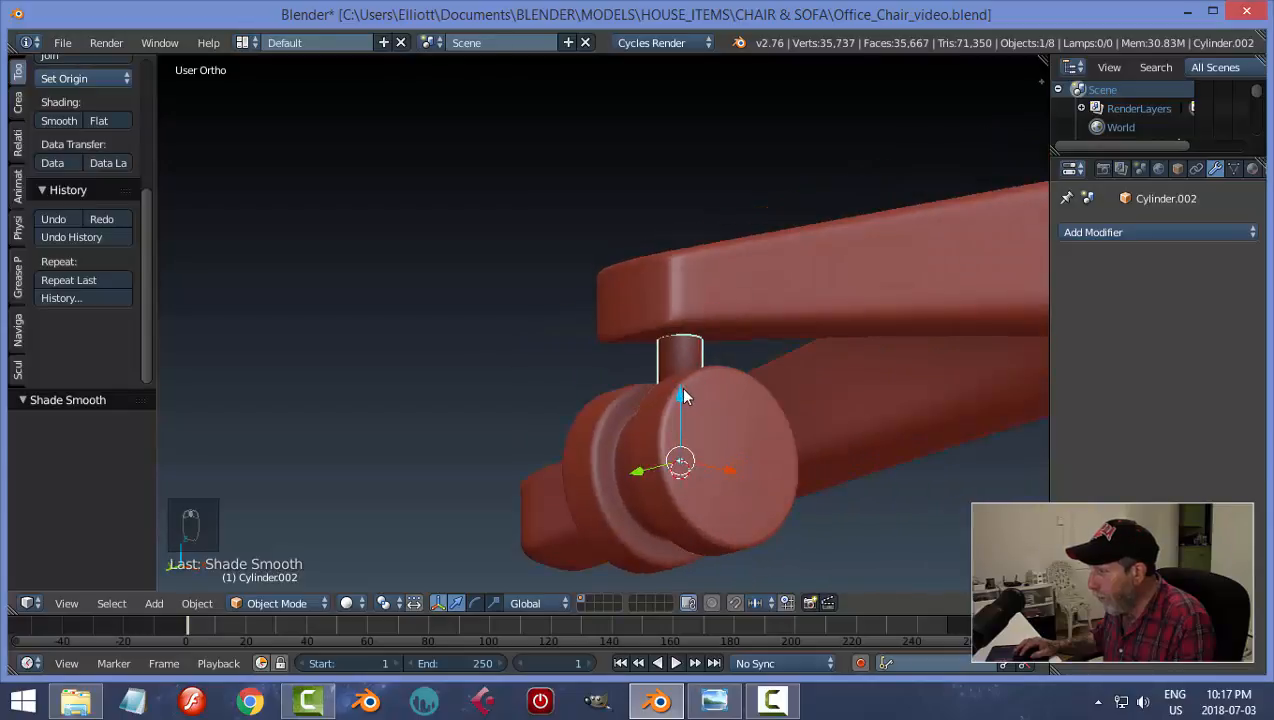
left_click_drag(680, 396, 702, 370)
middle_click_drag(702, 370, 862, 357)
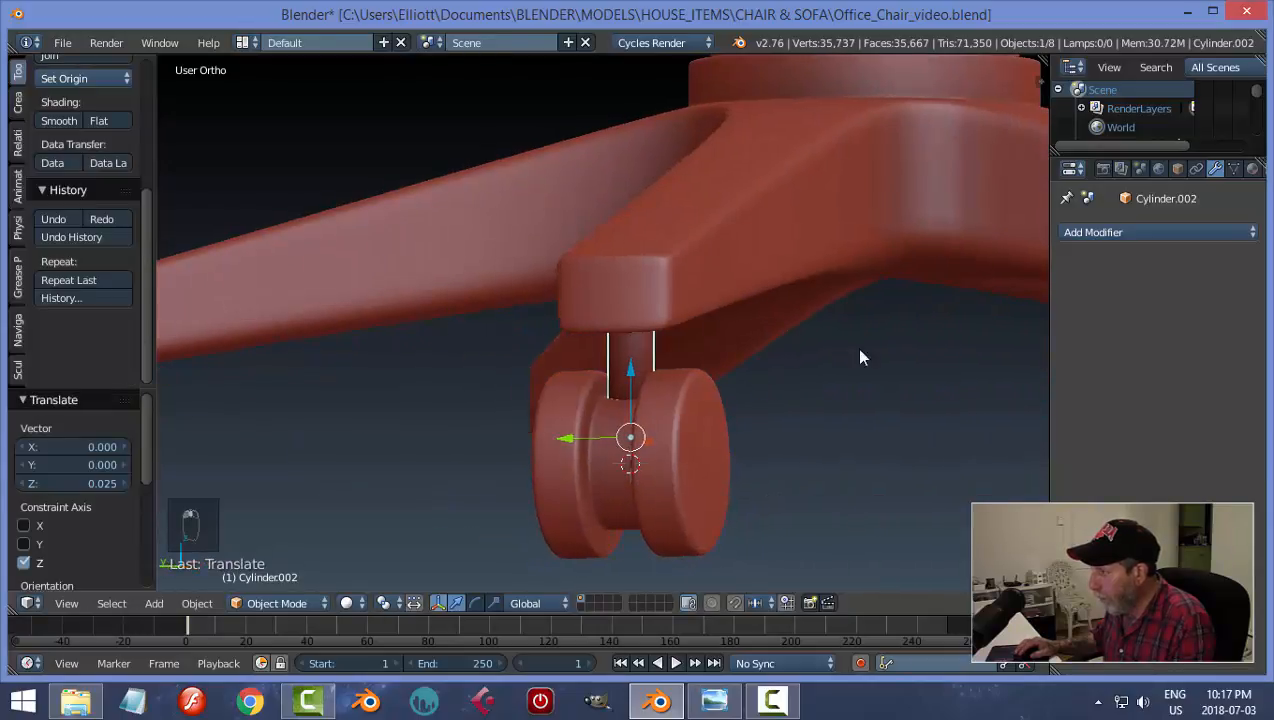
Step: Add an Edge Split modifier with a 30° split angle to the stem, apply it, and deselect everything
left_click(1074, 232)
left_click(903, 376)
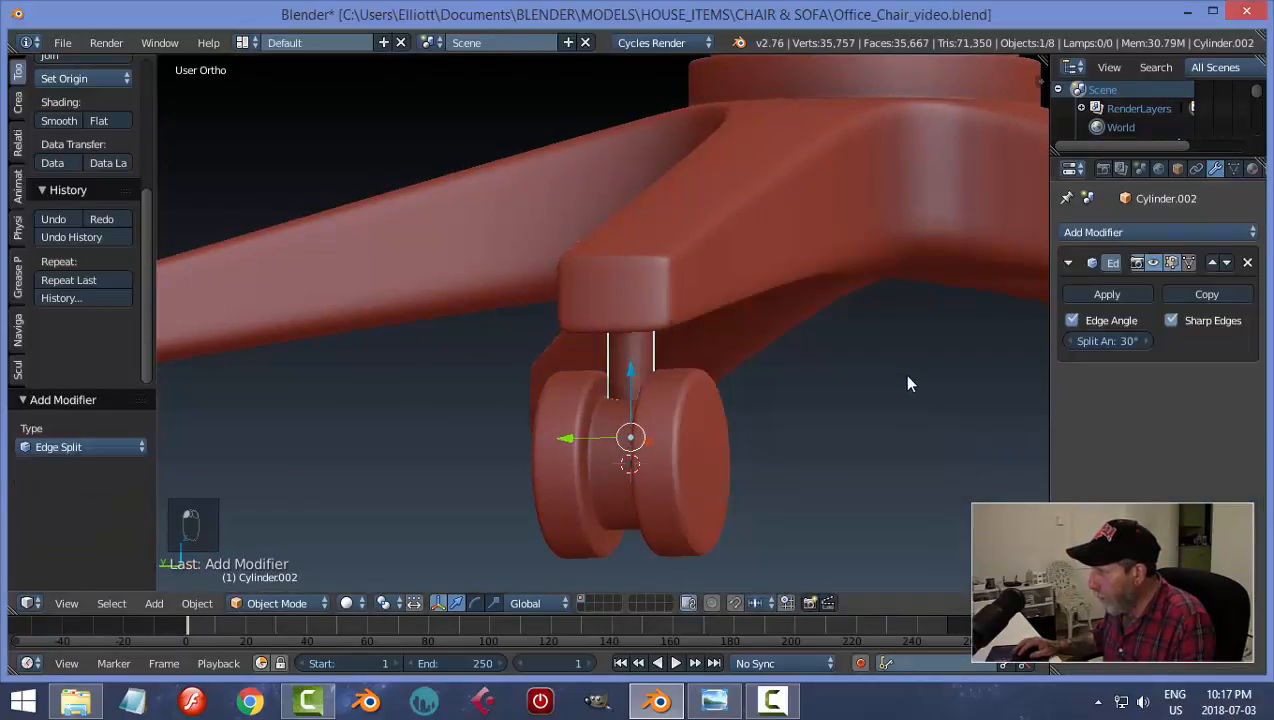
left_click(1118, 291)
key("a")
Step: Save the file and check how the caster and stem sit under the leg from the right and front
scroll(808, 382, "down", 4)
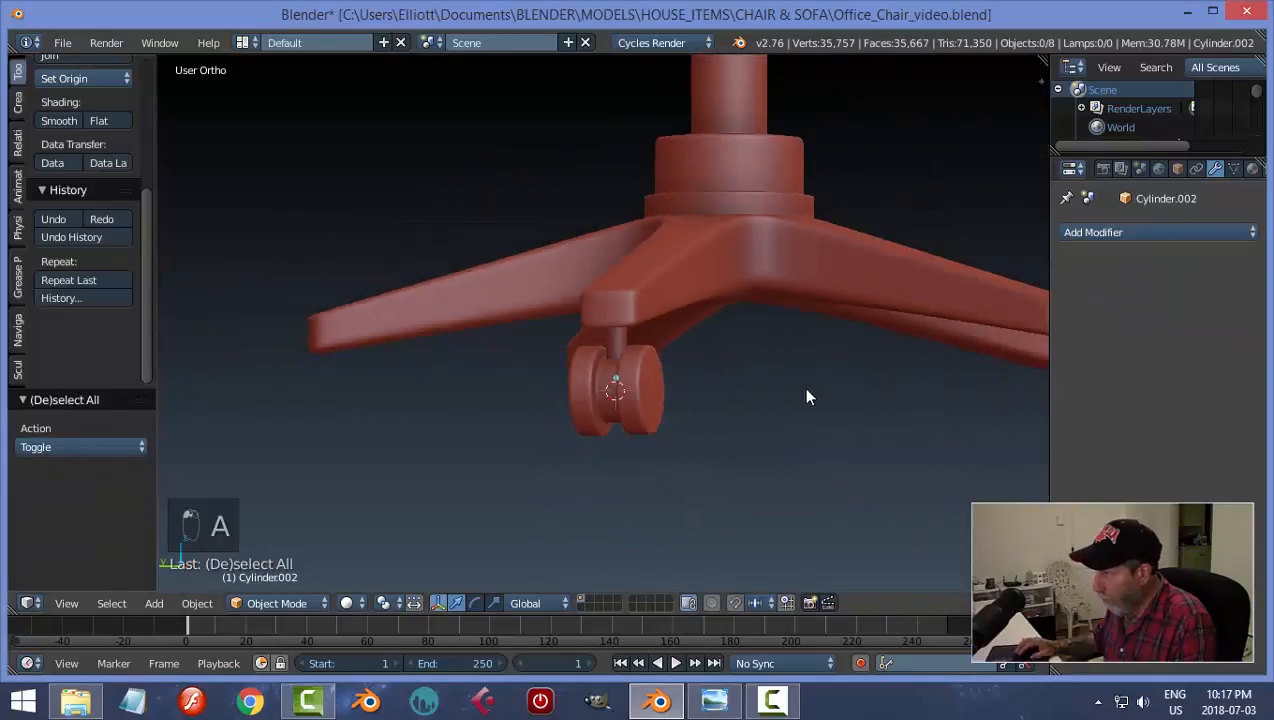
middle_click_drag(802, 386, 676, 459)
key("ctrl+s")
left_click(697, 425)
scroll(690, 455, "up", 3)
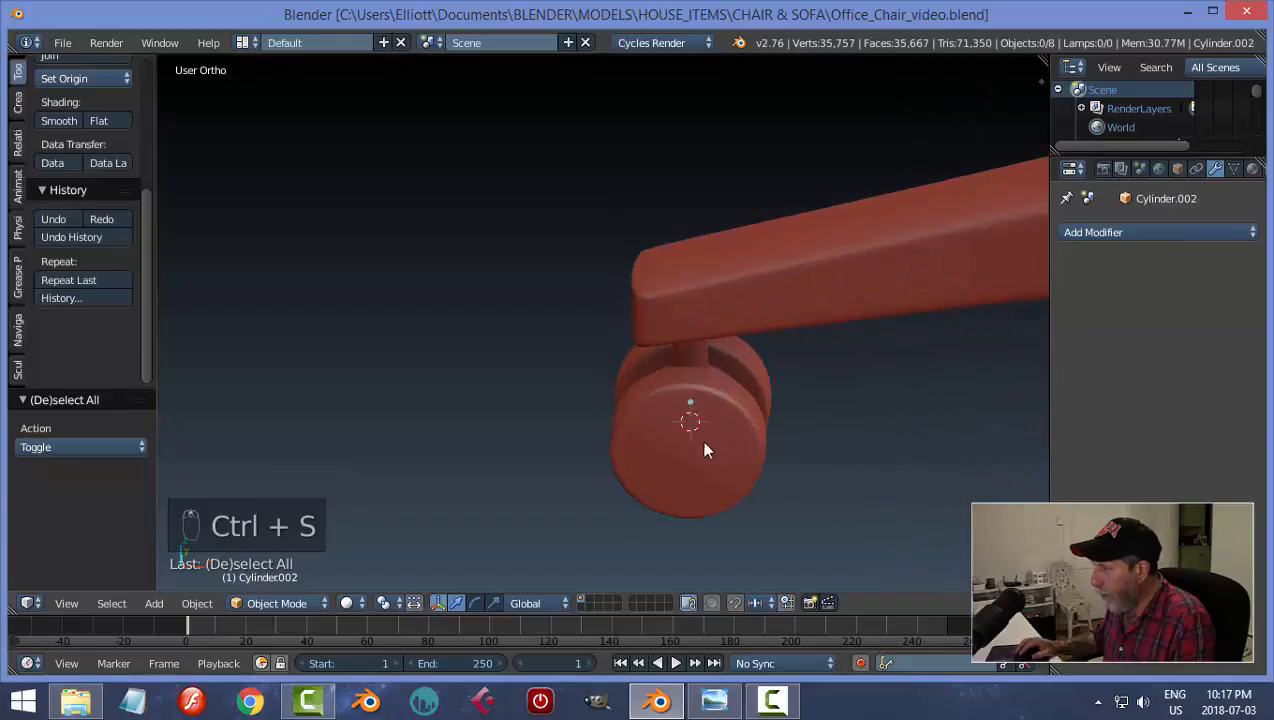
key("KP_3")
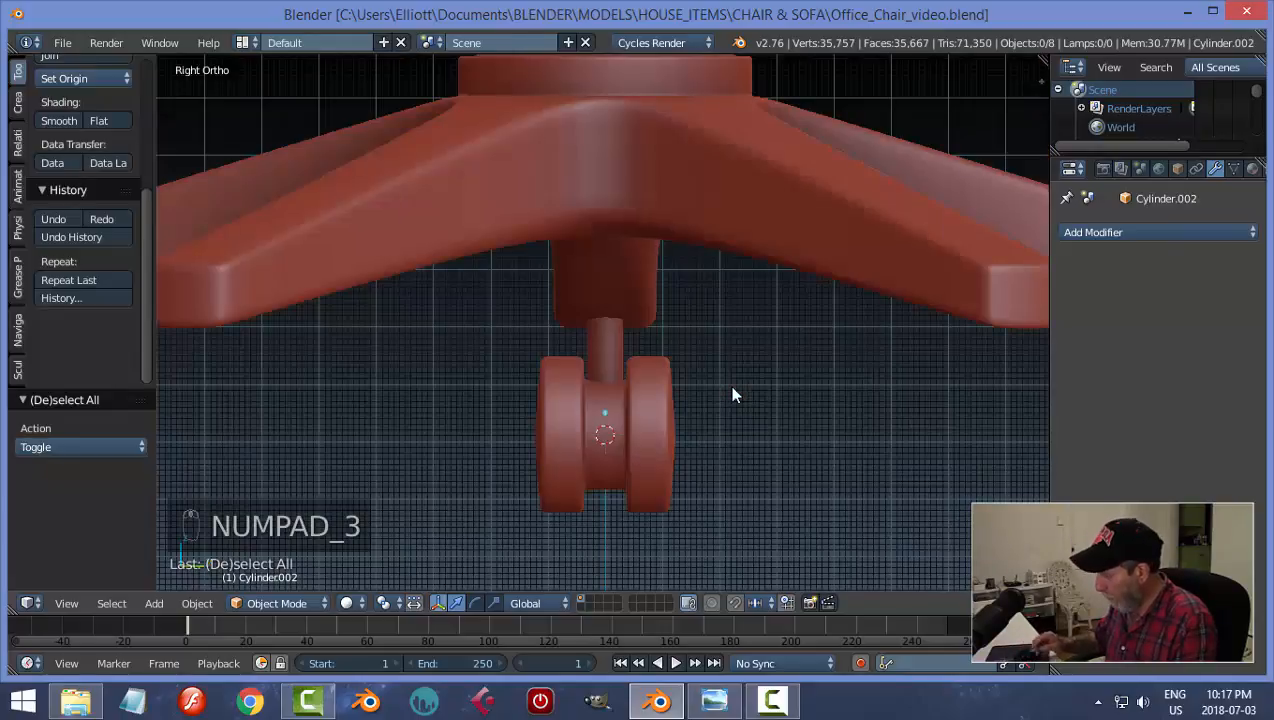
key("KP_1")
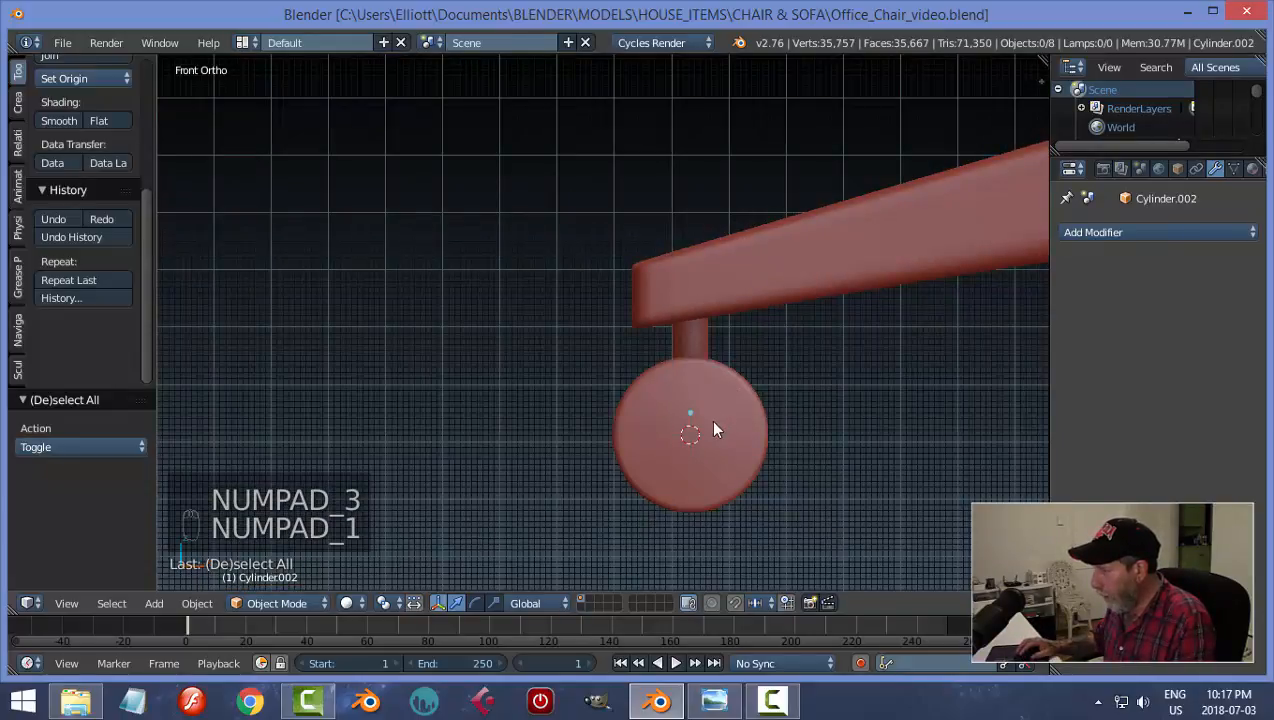
scroll(712, 430, "up", 2)
key("ctrl+s")
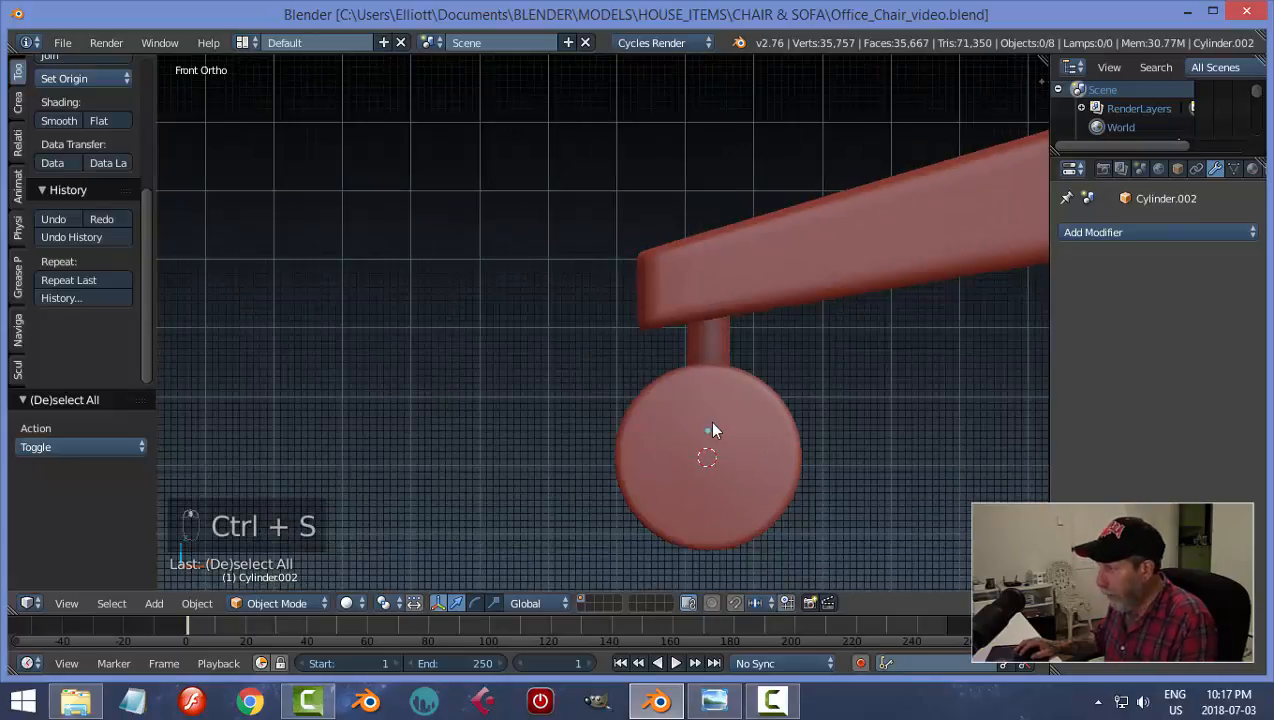
middle_click_drag(712, 430, 860, 444)
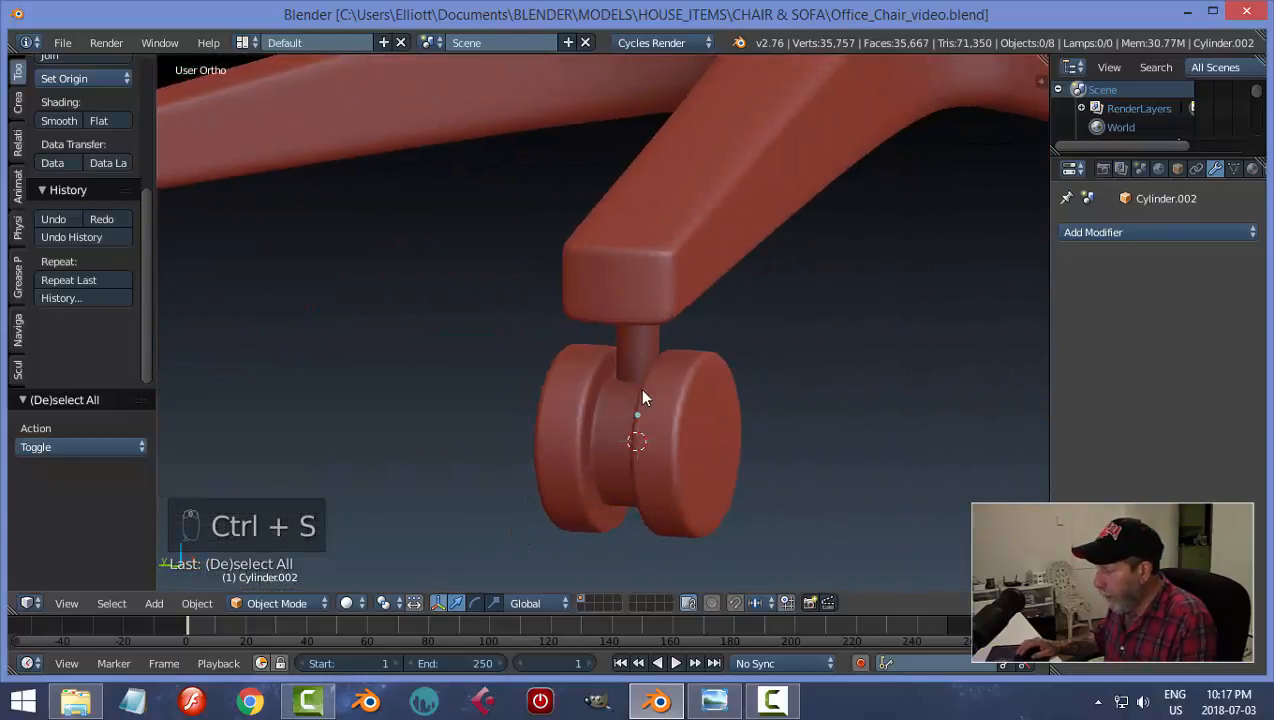
scroll(642, 398, "down", 5)
middle_click_drag(642, 398, 890, 330)
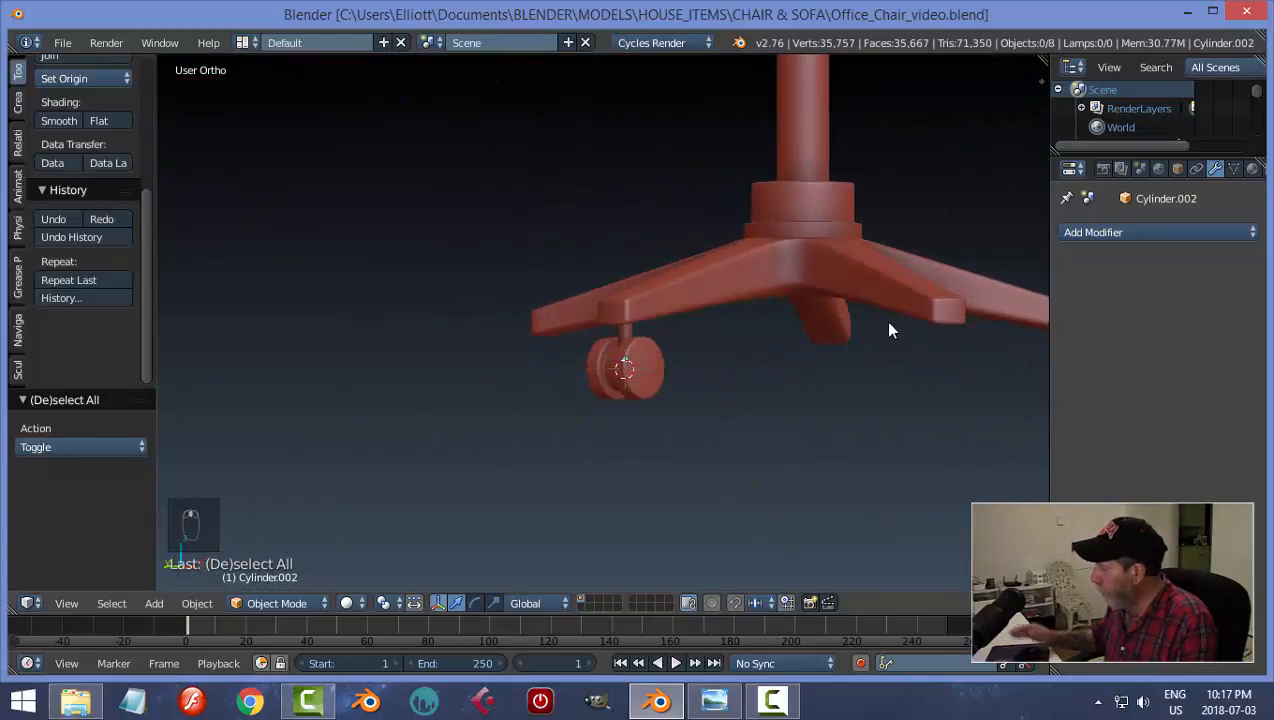
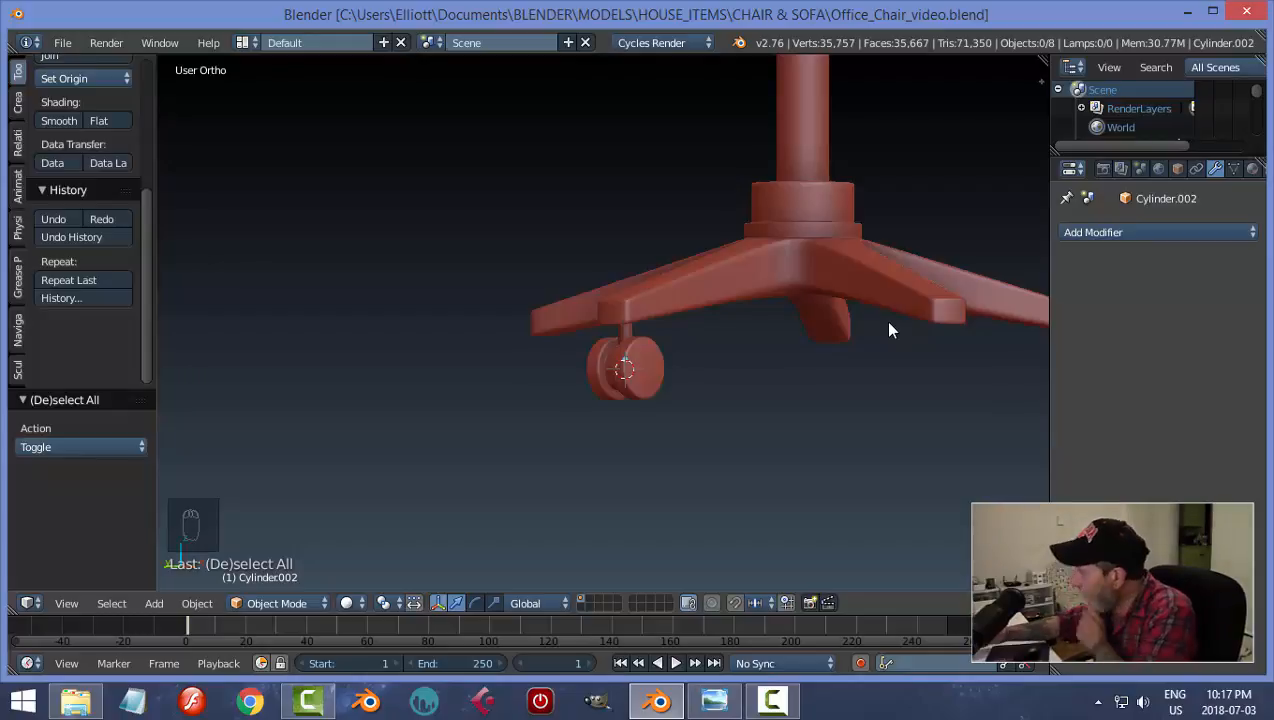
Step: Select the twin-wheel caster and snap the 3D cursor to it
middle_click_drag(725, 392, 621, 401)
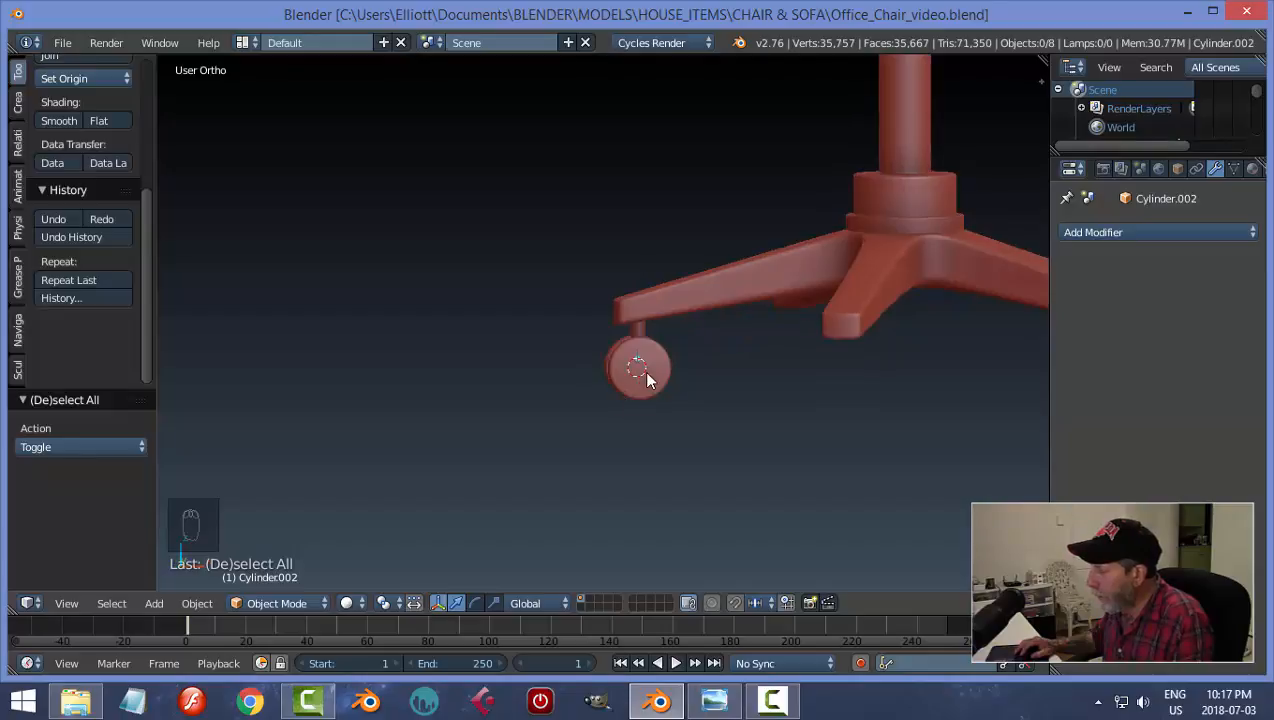
right_click(648, 375)
key("shift+s")
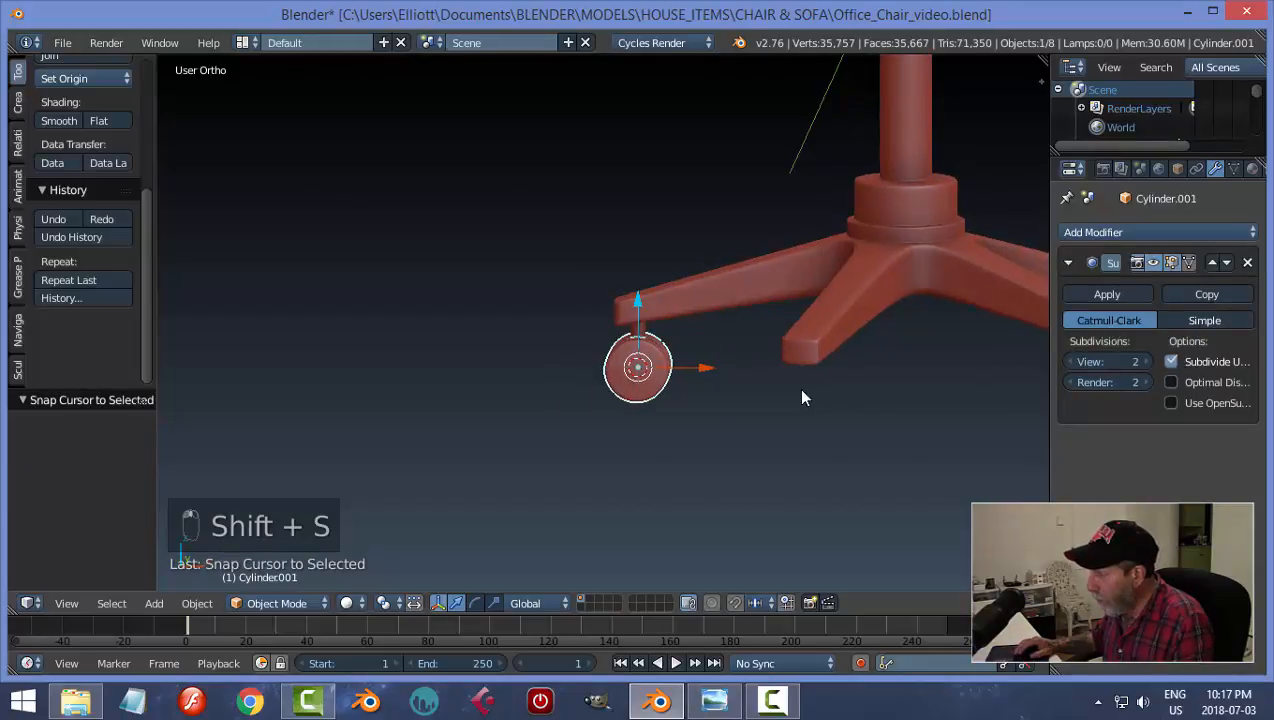
key("KP_1")
scroll(808, 393, "up", 1)
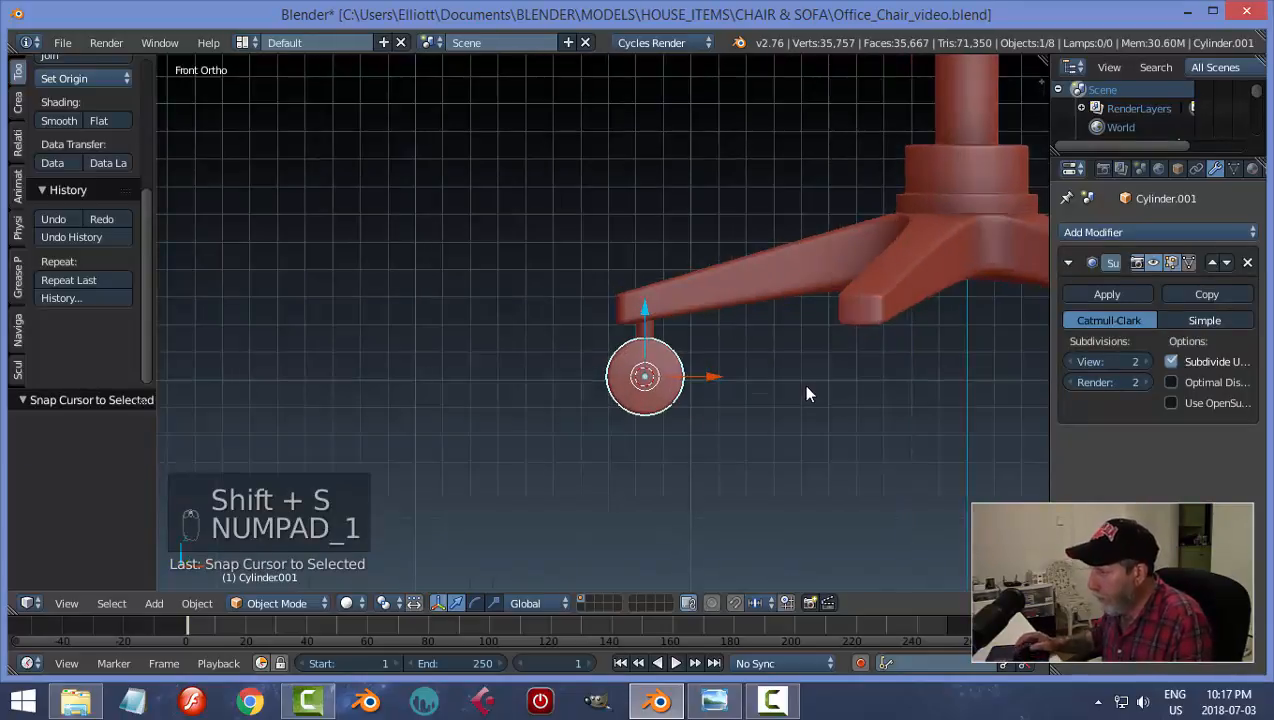
Step: Add an 18-vertex circle at the 3D cursor and rotate it 90° about the X axis
key("shift+a")
mouse_move(808, 393)
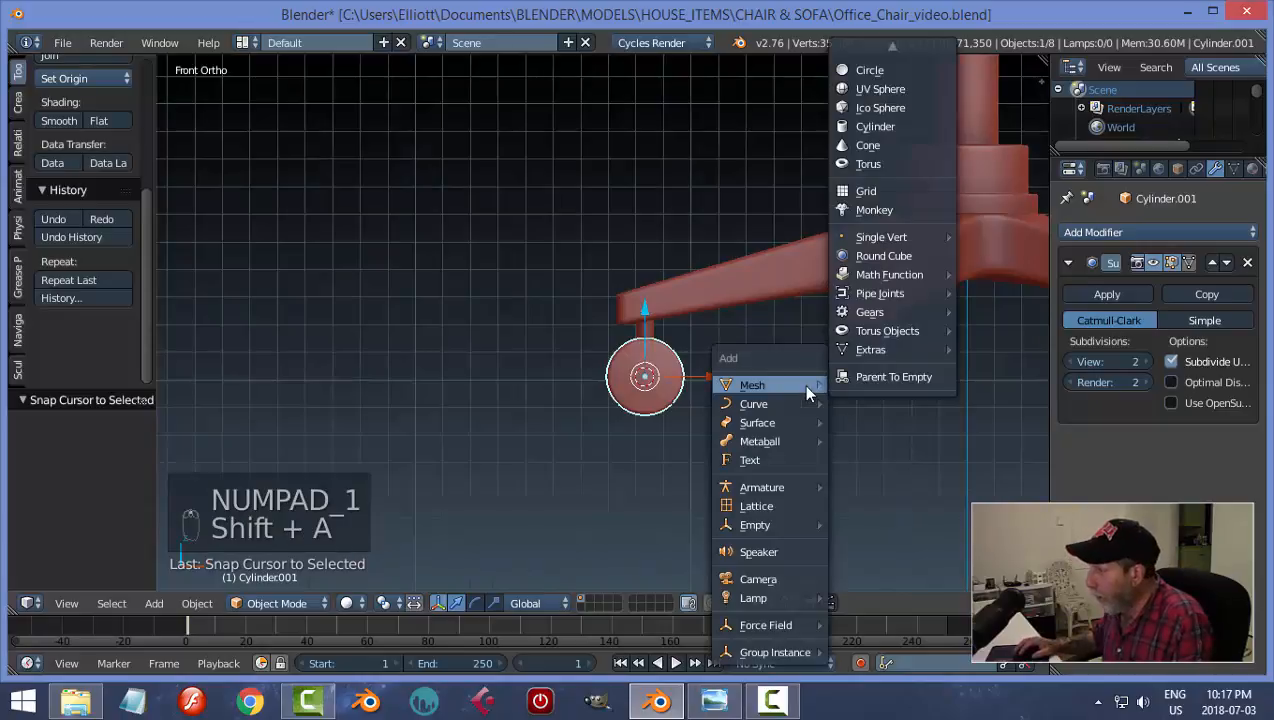
left_click(868, 70)
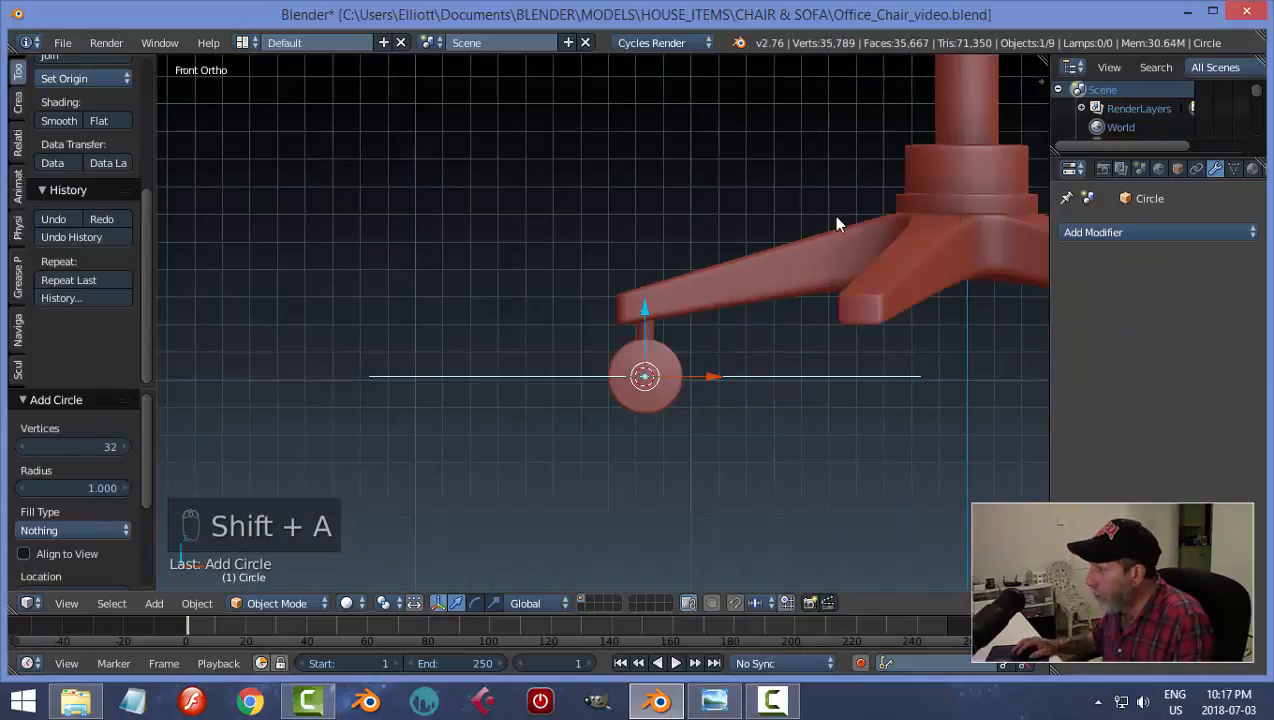
left_click(63, 447)
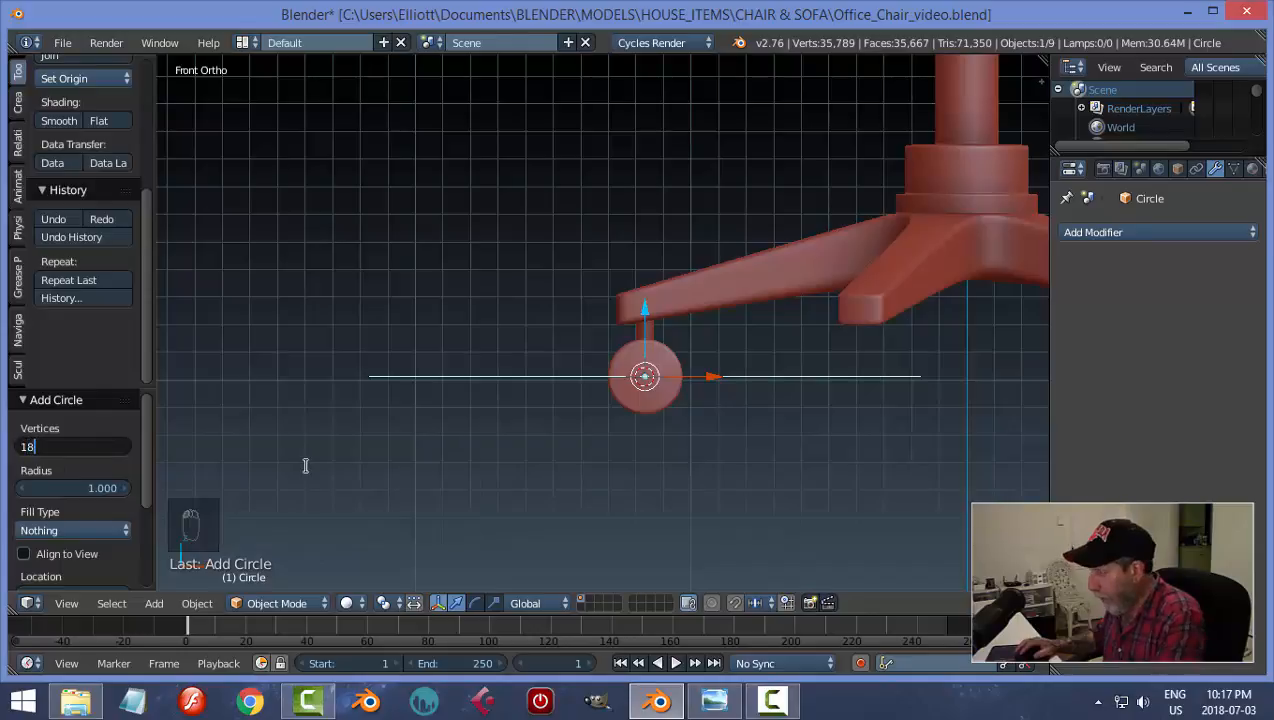
key("Return")
key("Tab")
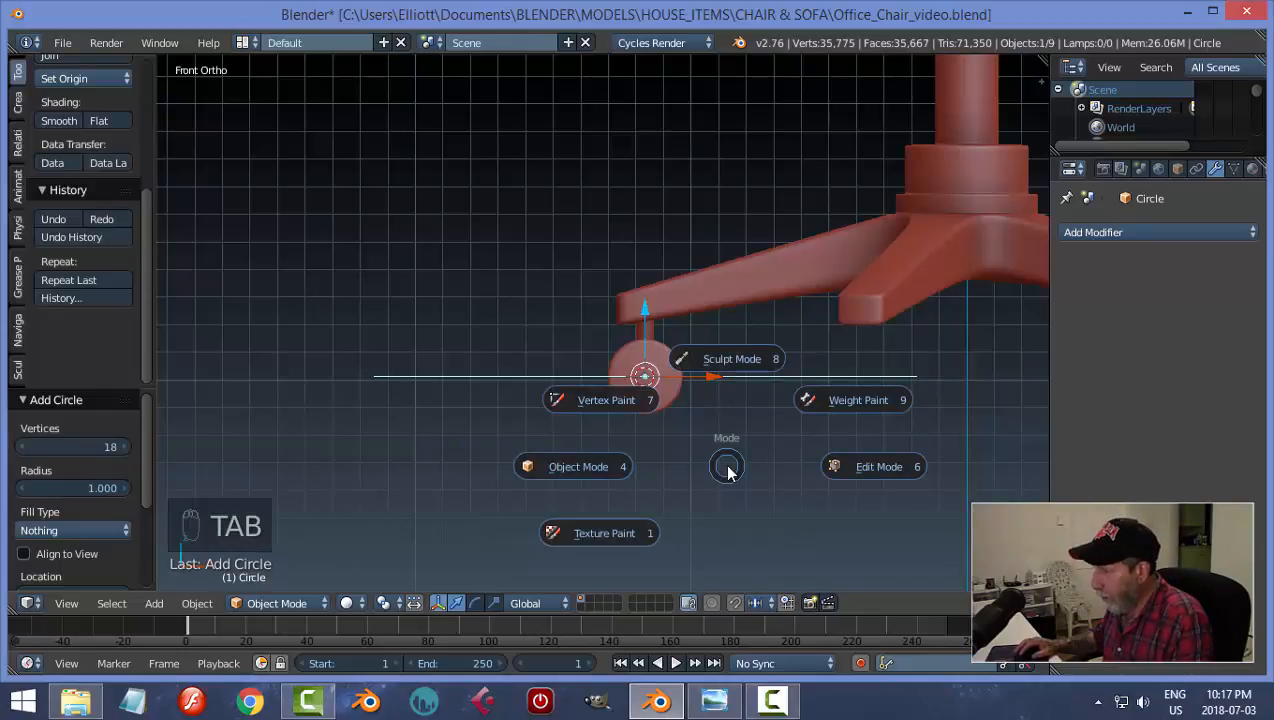
type("rx")
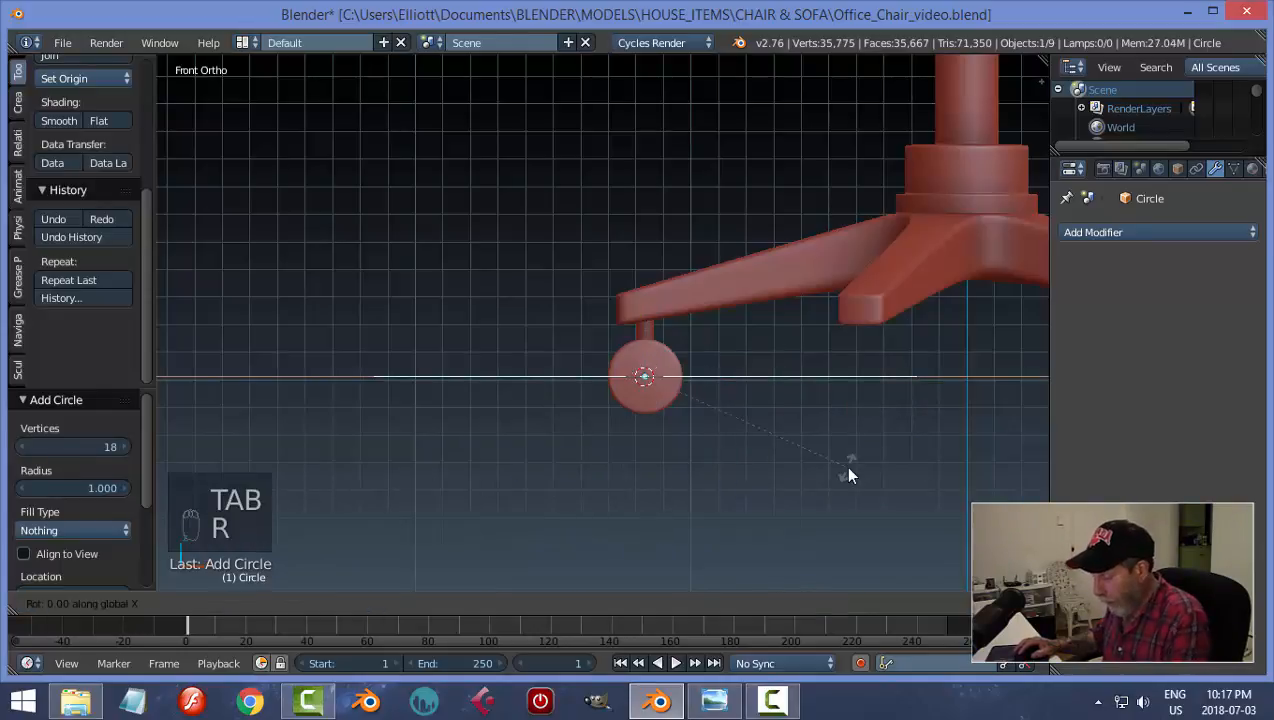
type("90")
key("Return")
key("s")
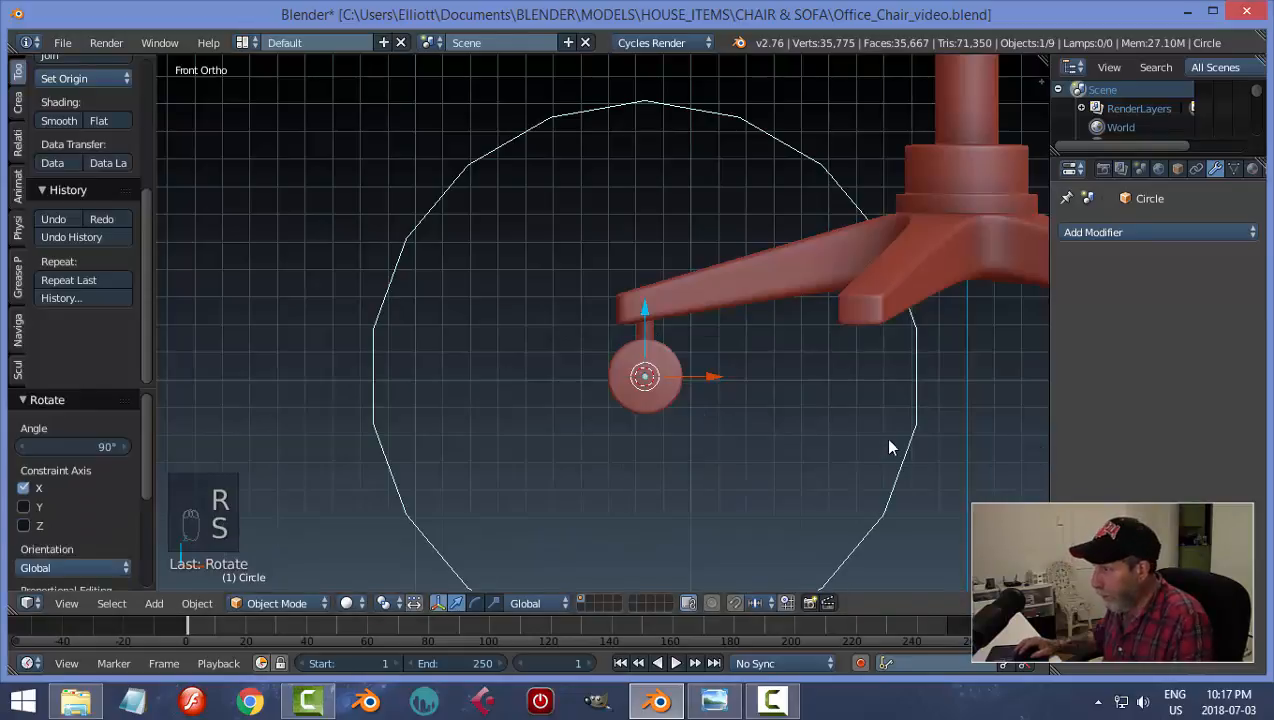
key("Tab")
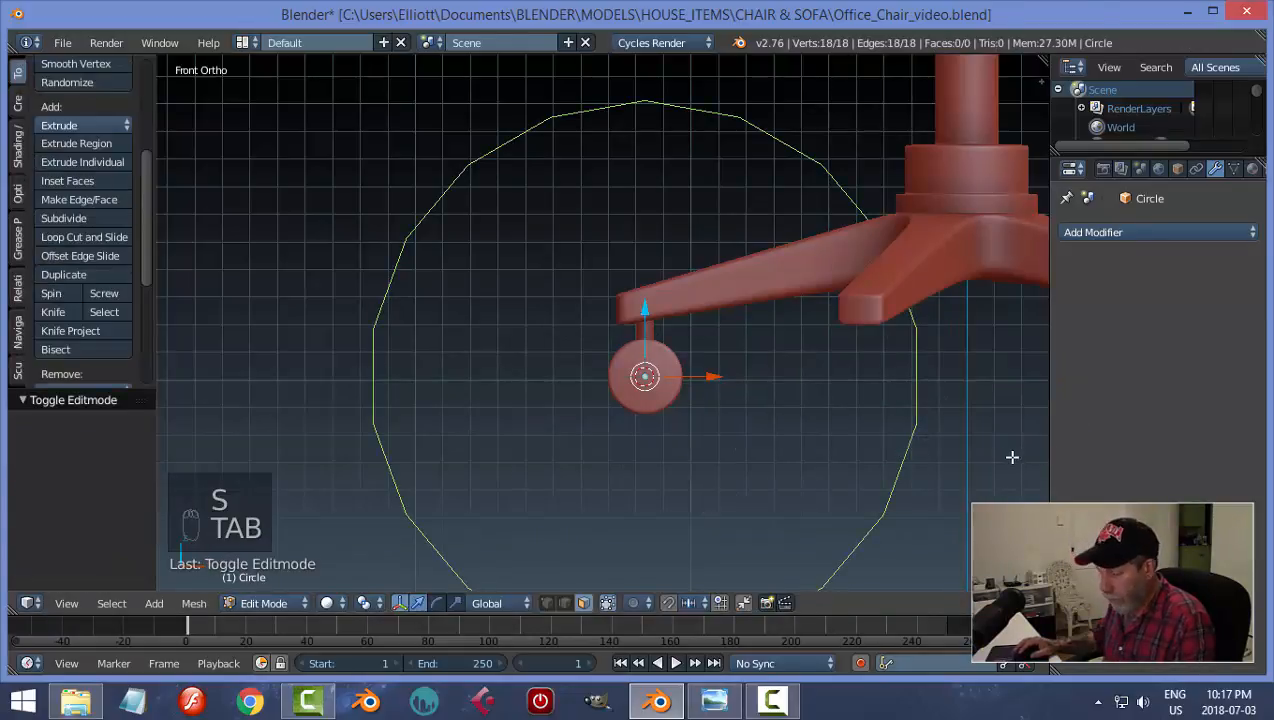
key("s")
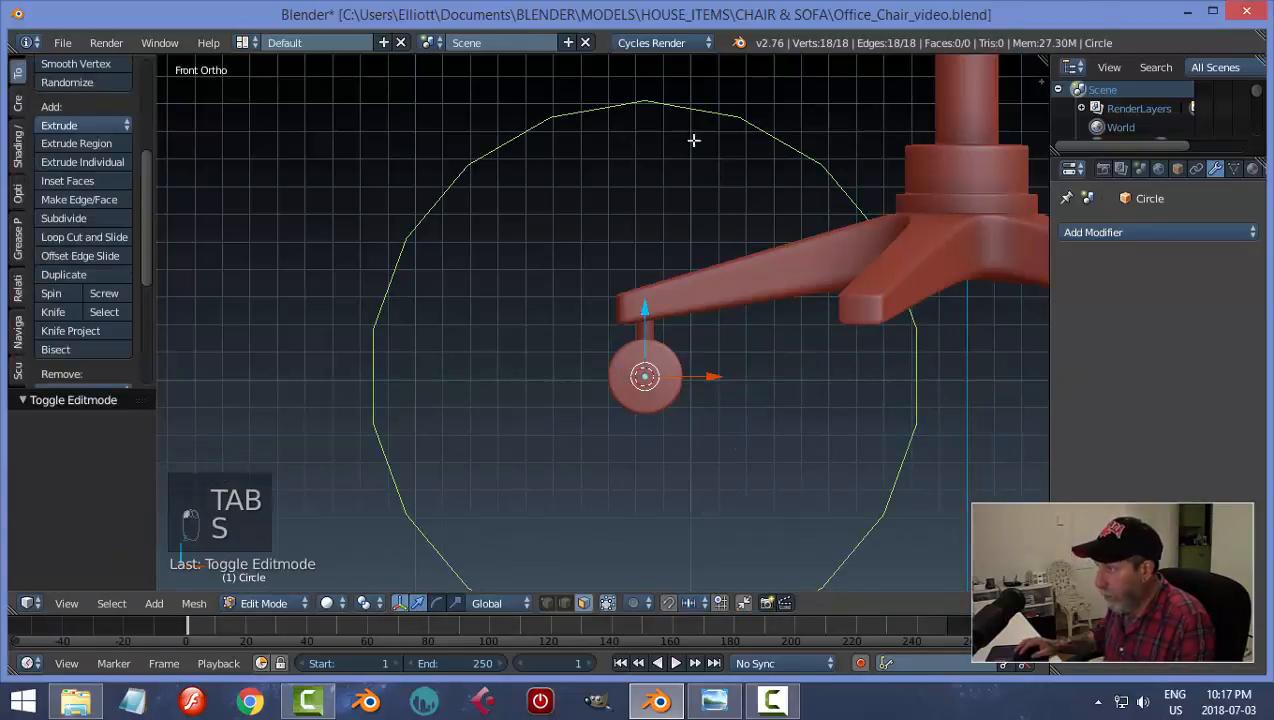
key("Tab")
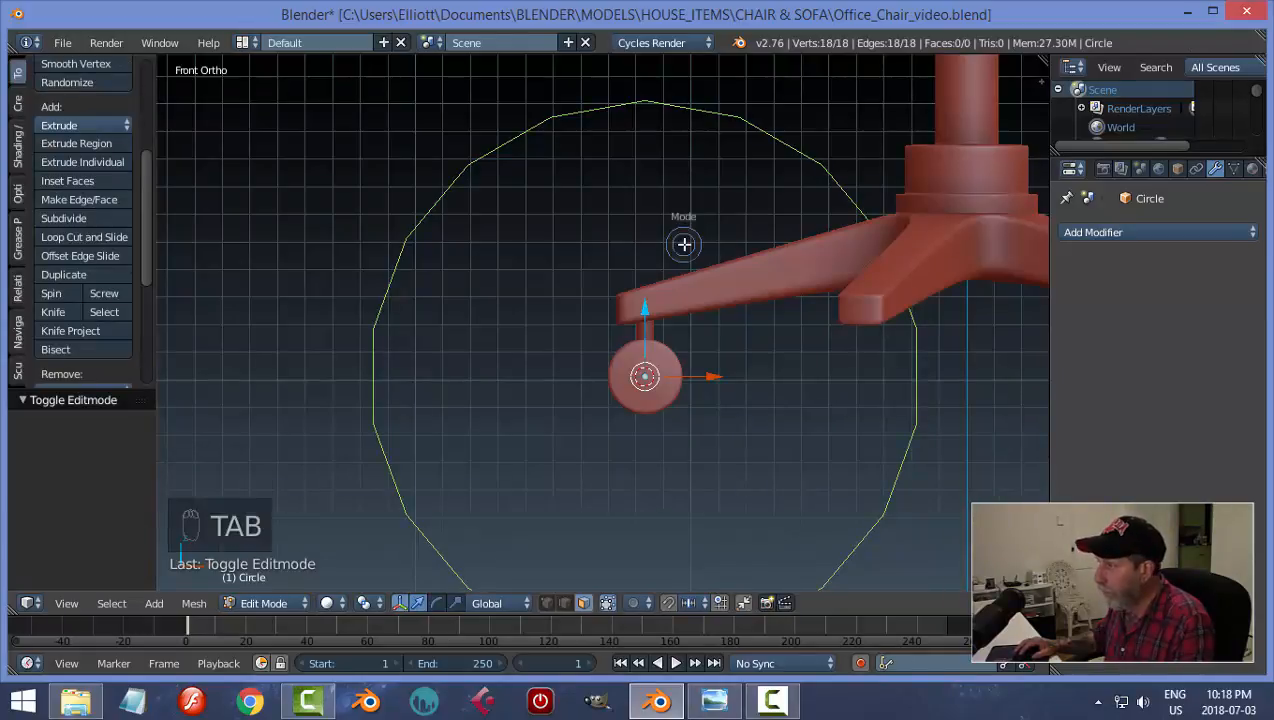
scroll(844, 418, "down", 4)
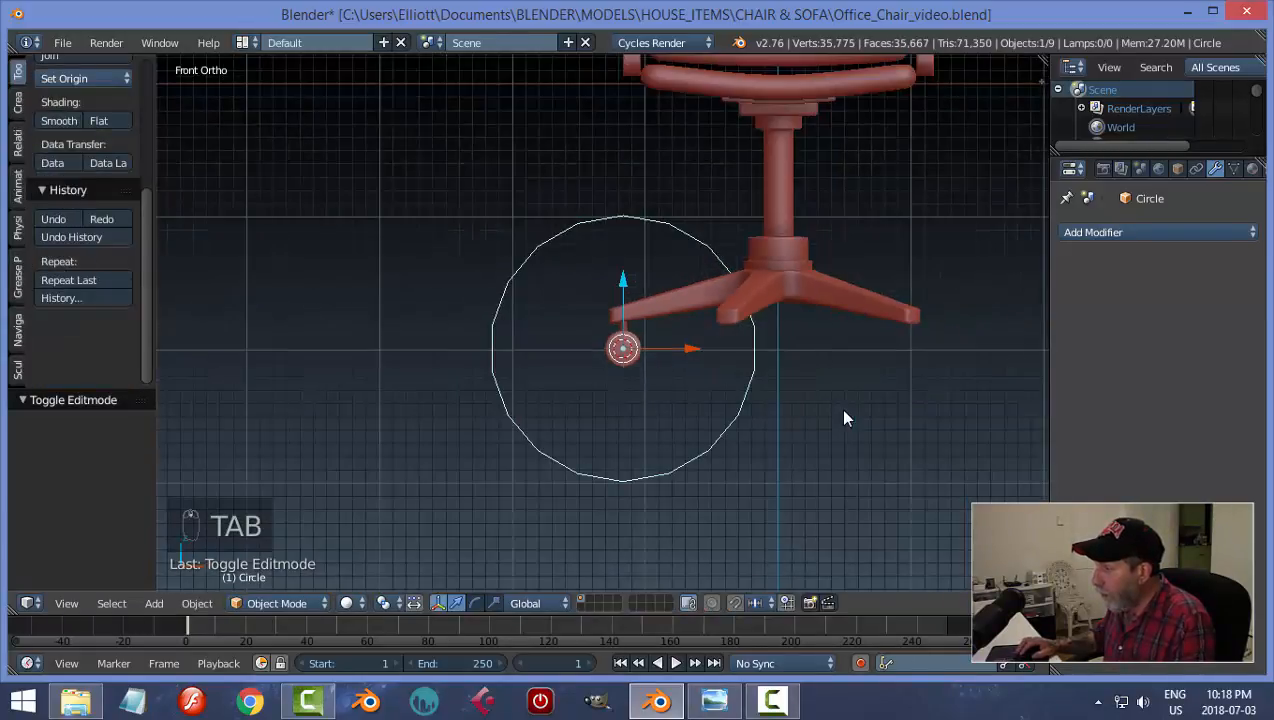
scroll(844, 418, "up", 1)
Step: Snap the 3D cursor to the circle and scale the circle to about 0.168, slightly larger than the wheel
key("shift+s")
left_click(843, 412)
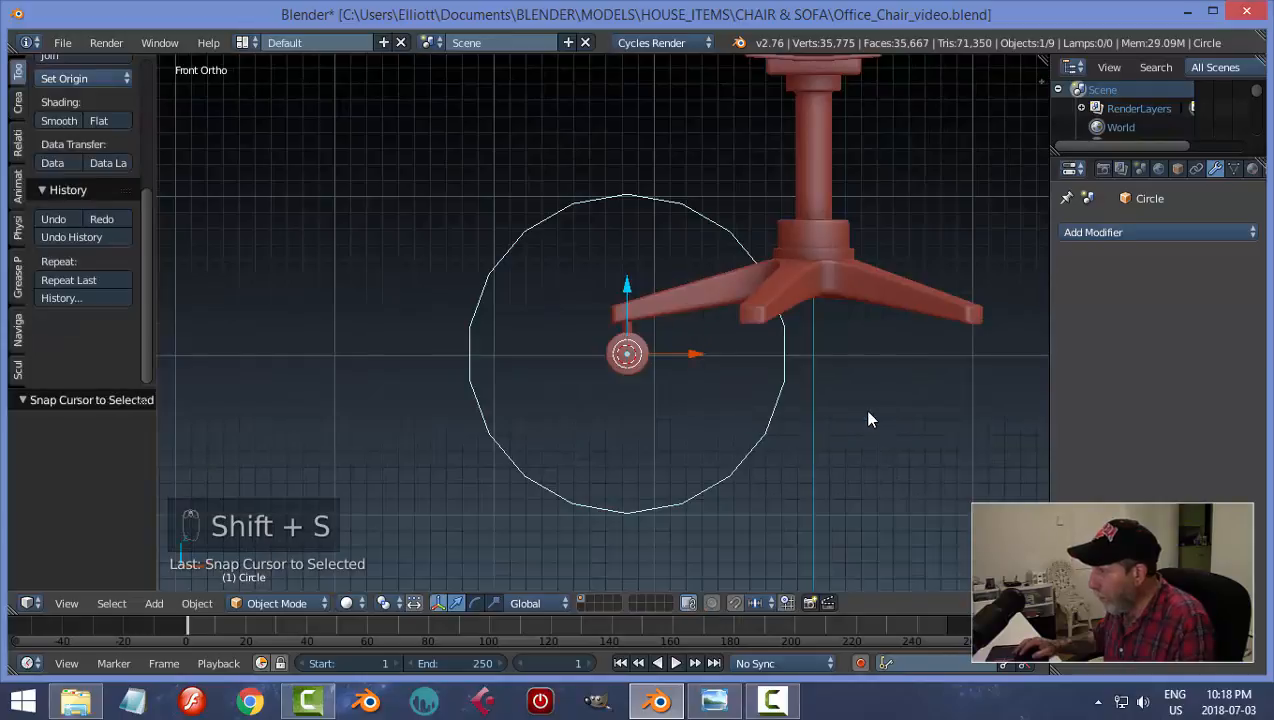
key("s")
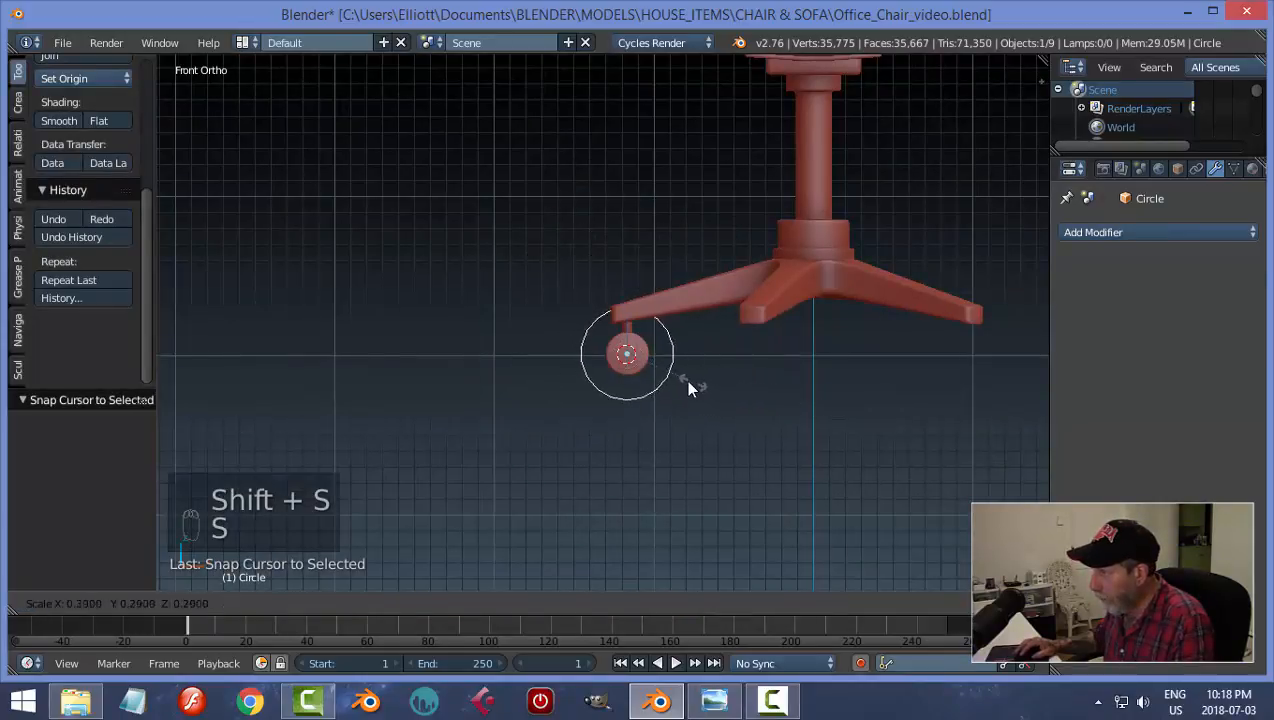
left_click(662, 380)
scroll(697, 414, "up", 5)
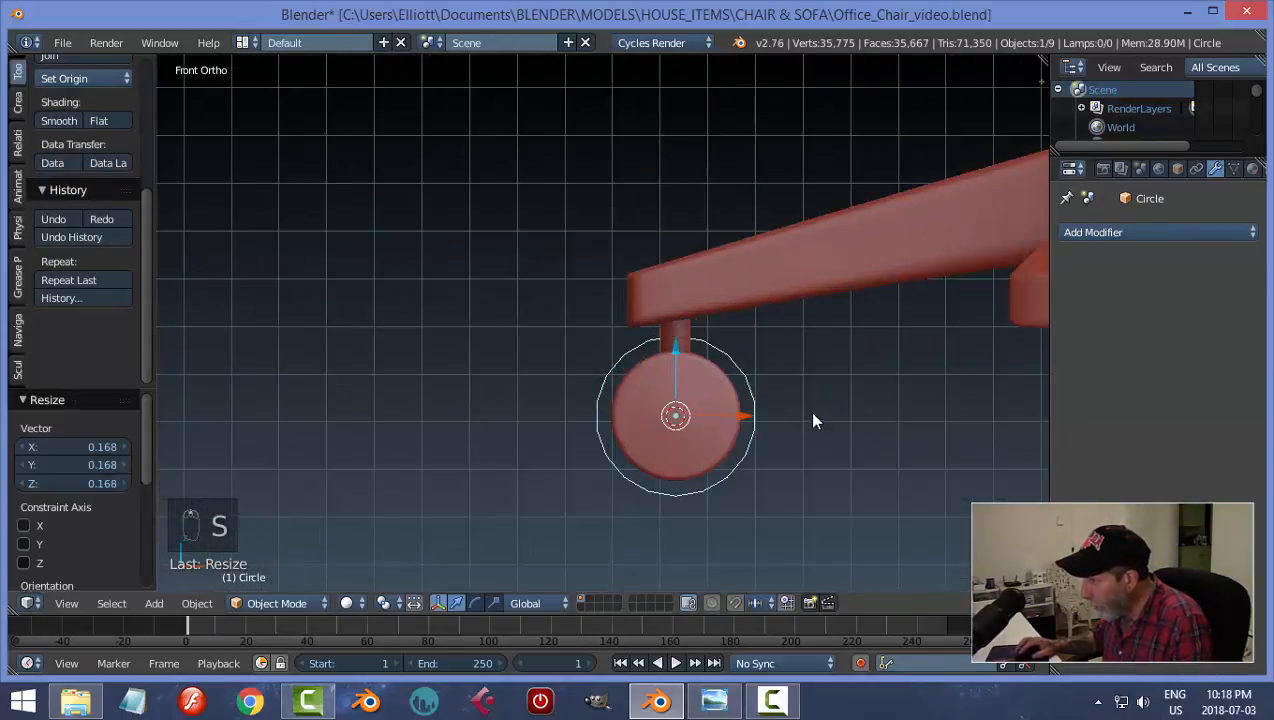
scroll(731, 413, "up", 1)
Step: Delete the circle's lower nine vertices so only the arc over the top of the wheel is left
key("Tab")
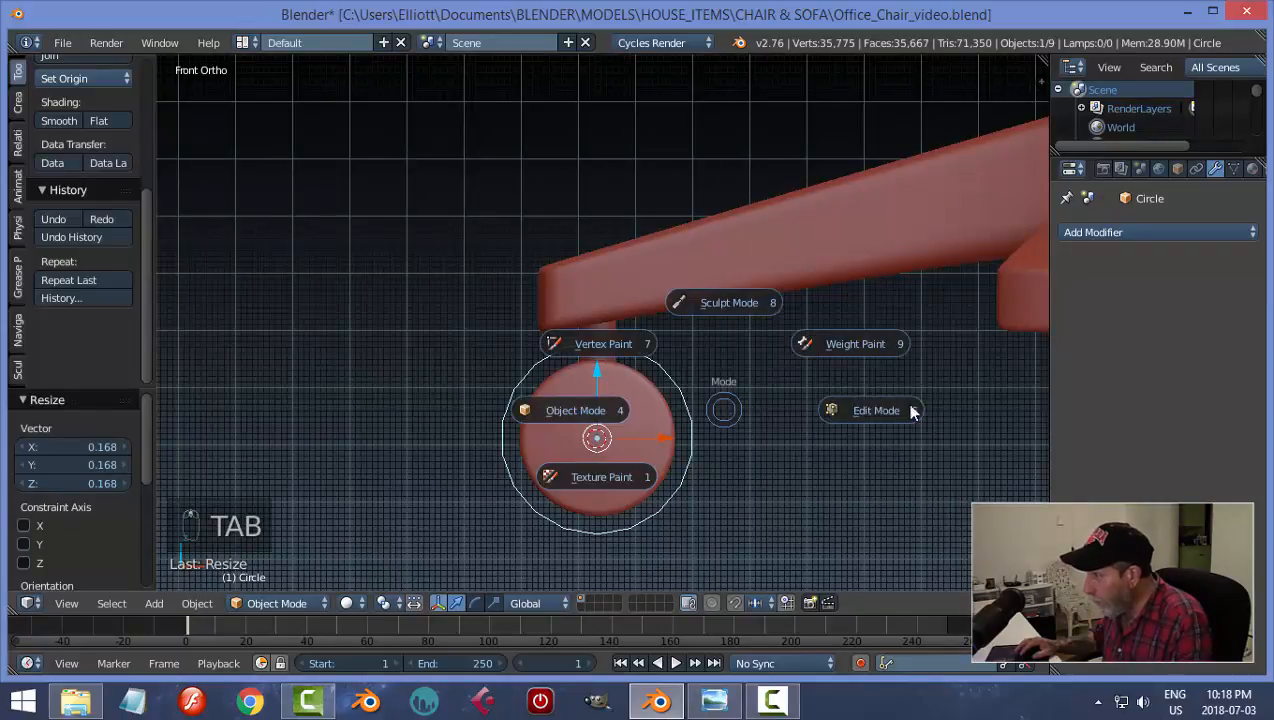
key("ctrl+Tab")
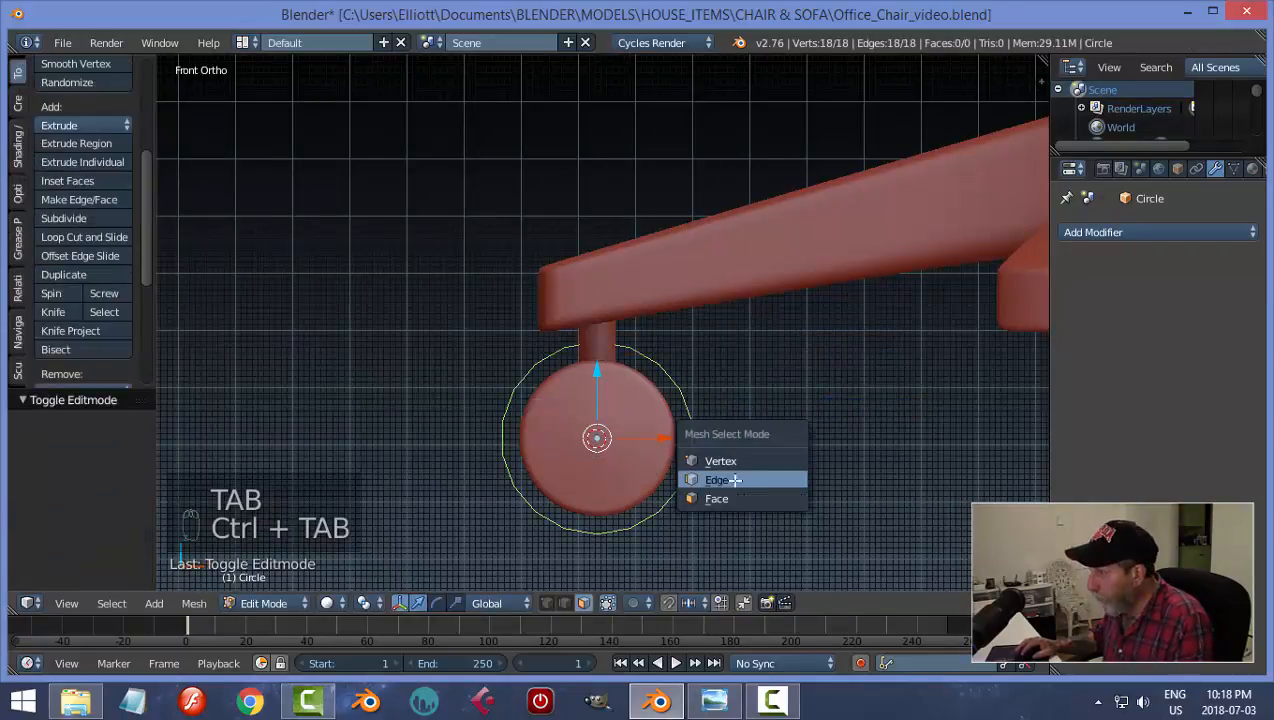
left_click(718, 459)
key("a")
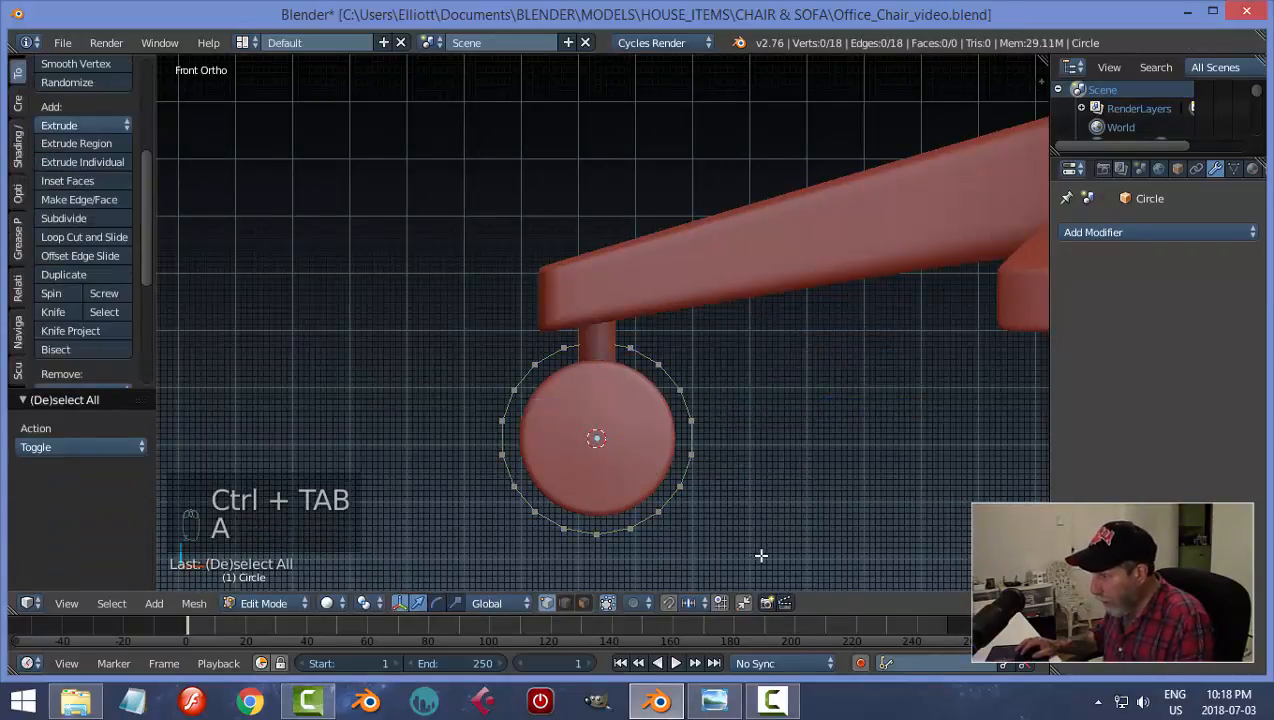
key("b")
left_click_drag(783, 578, 447, 448)
key("x")
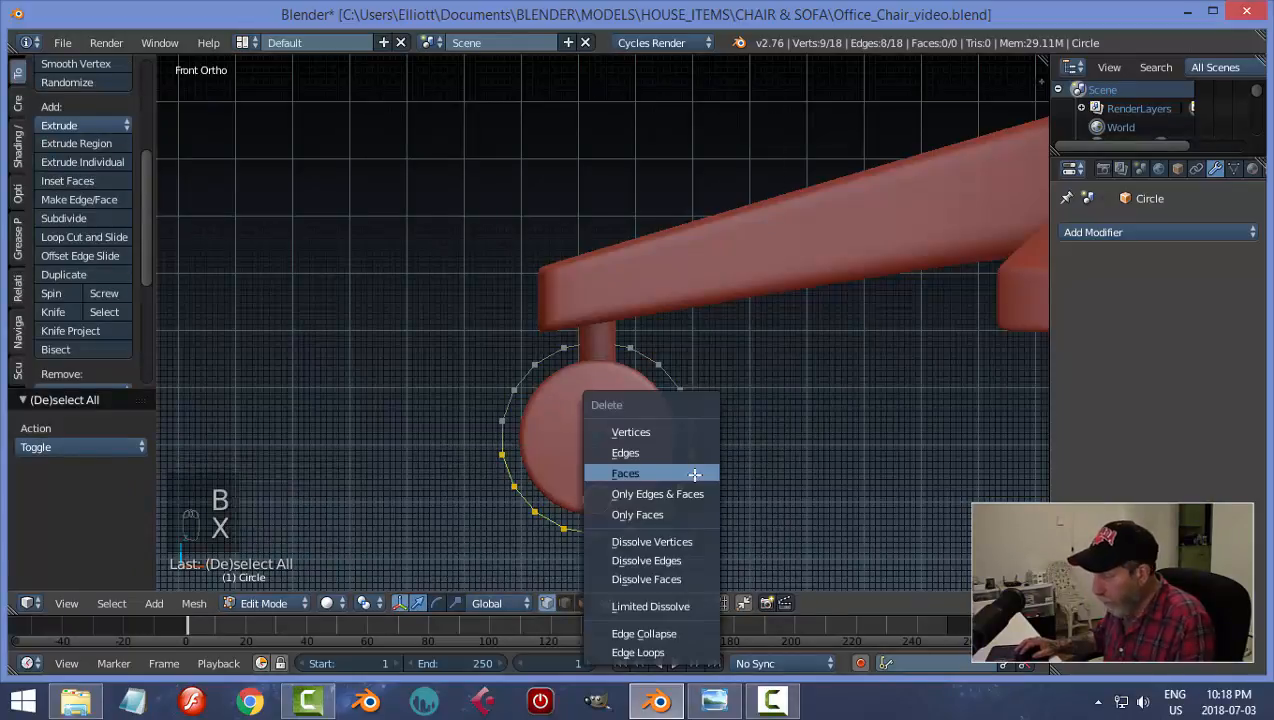
left_click(661, 434)
Step: Extrude the whole arc along the Y axis into a curved fender strip above the wheels
key("a")
middle_click_drag(611, 473, 829, 512)
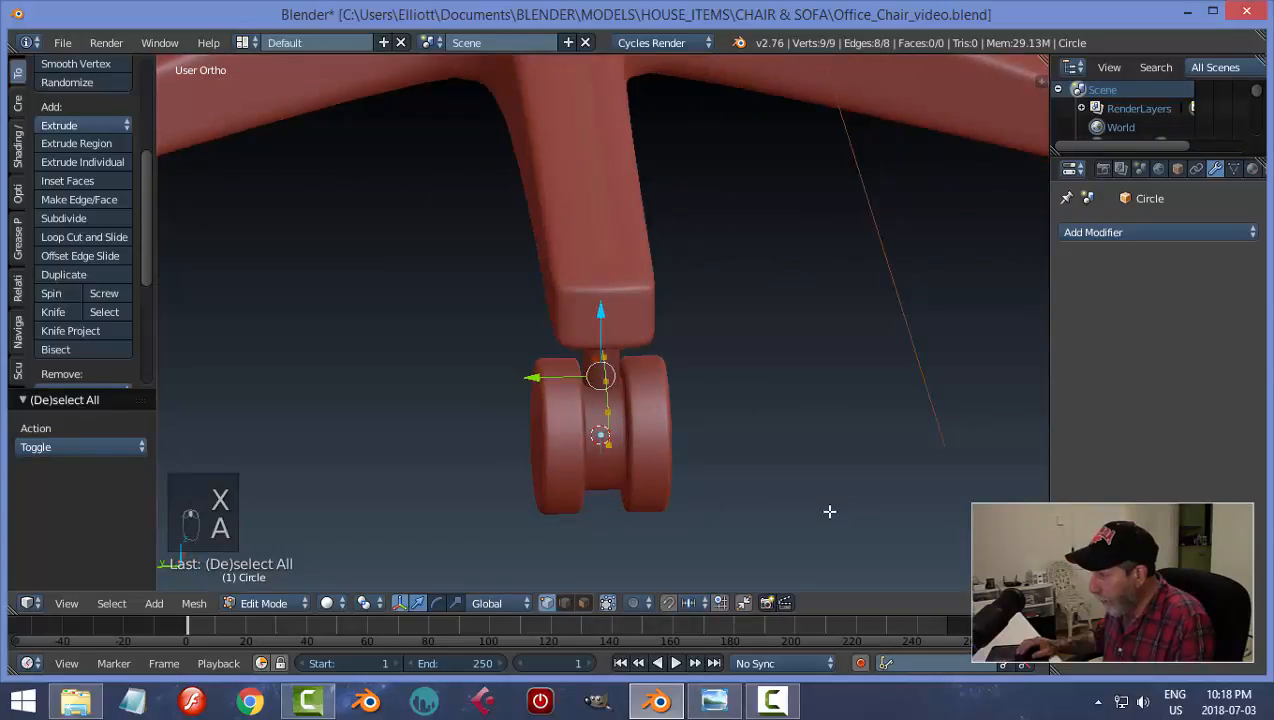
key("e")
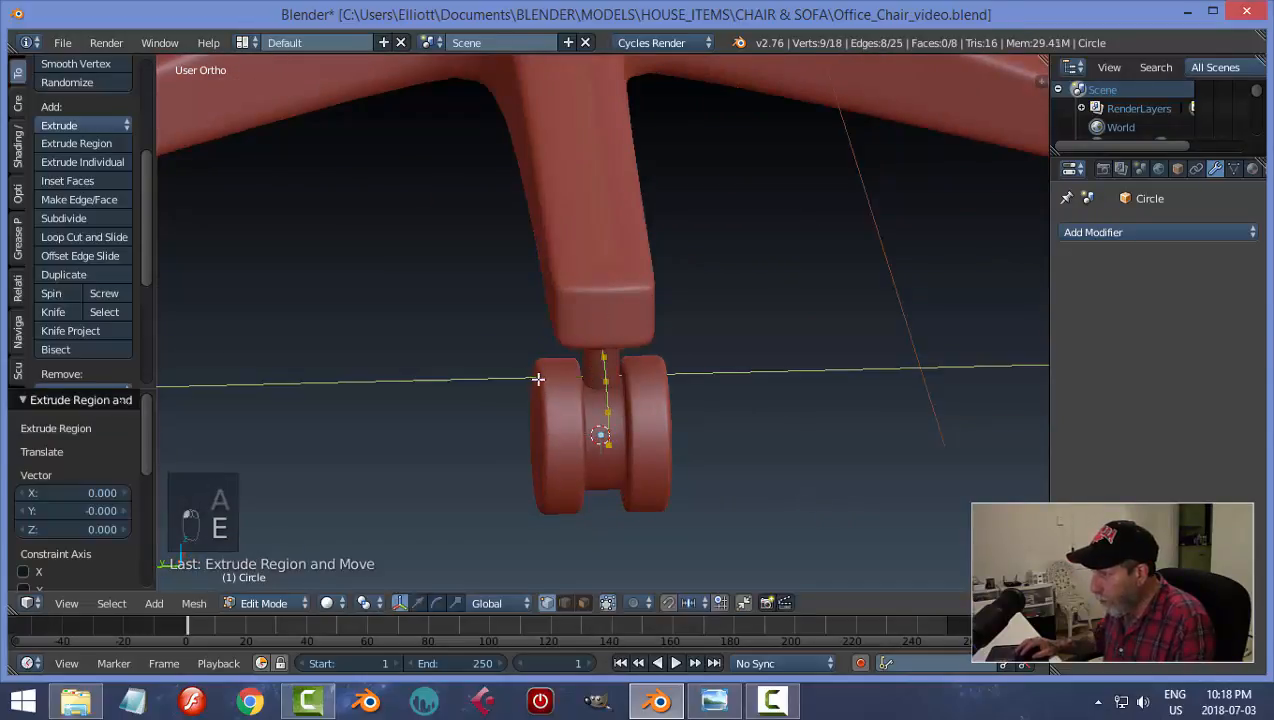
left_click(441, 390)
Step: Shift the fender about -0.114 along Y over the twin wheels and widen it by moving one side edge about 0.064 along Y
key("a")
key("a")
key("a")
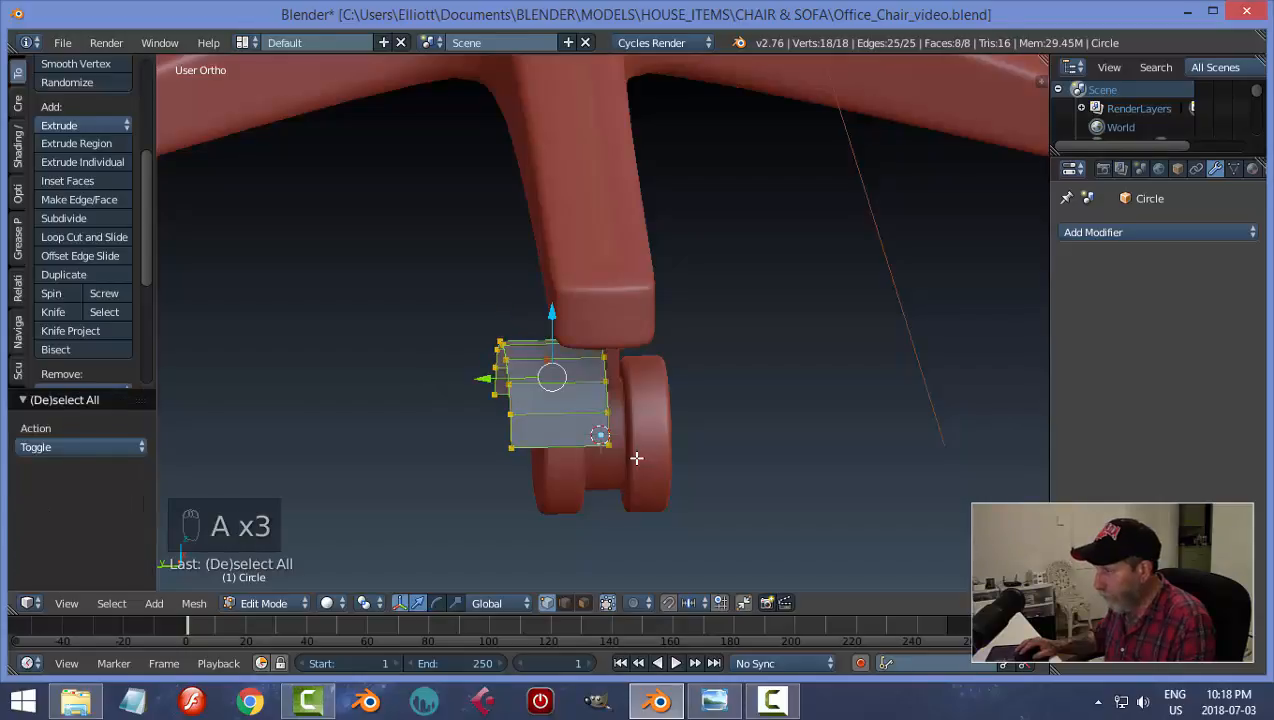
left_click_drag(488, 379, 536, 404)
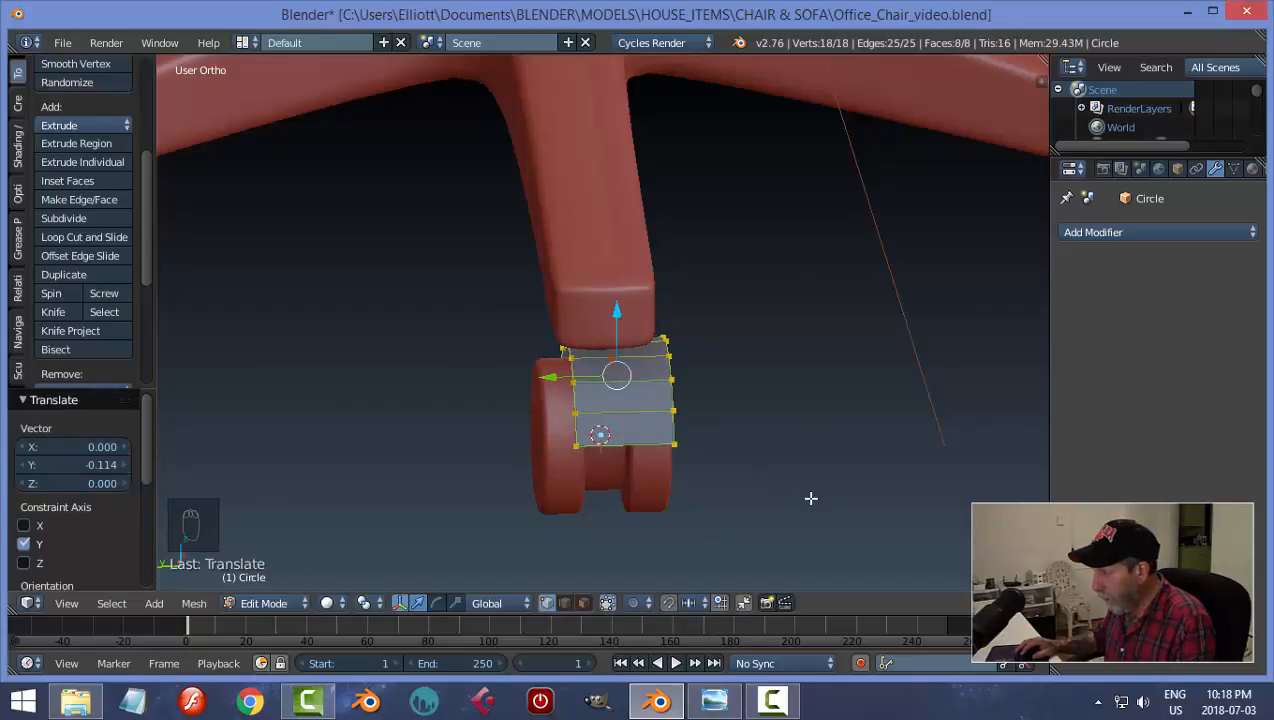
key("KP_3")
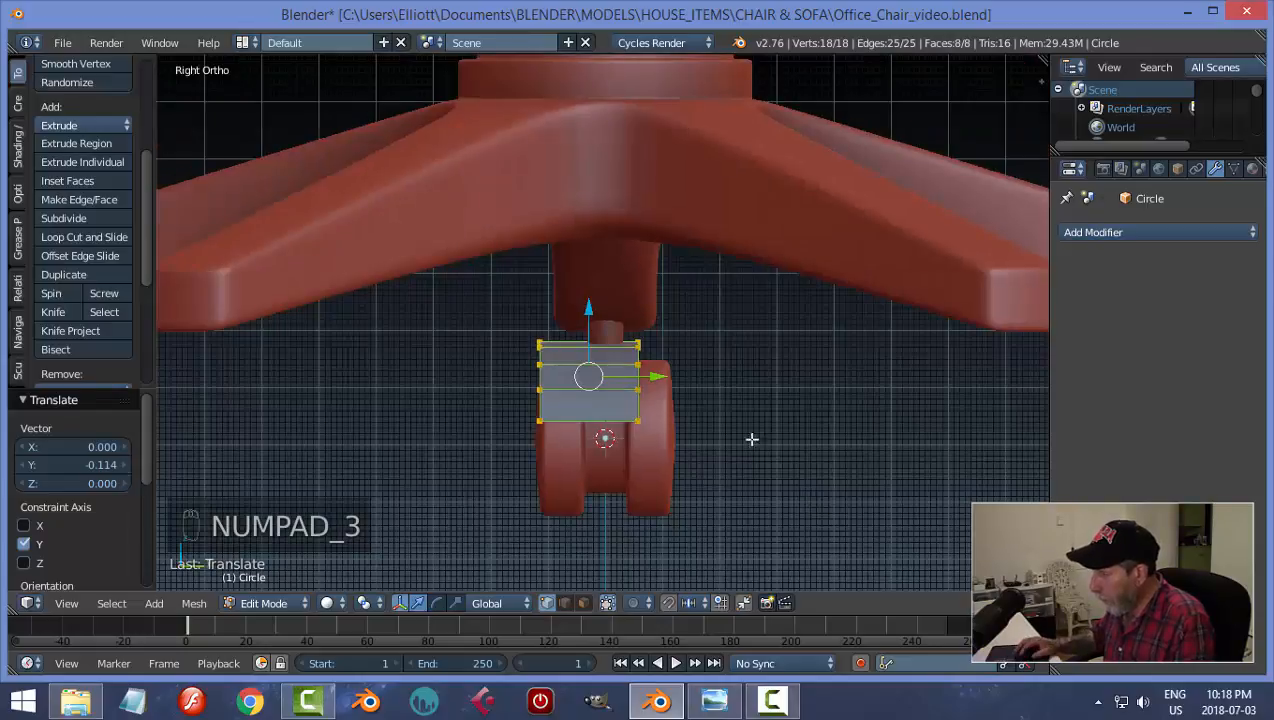
left_click_drag(661, 379, 737, 392)
key("a")
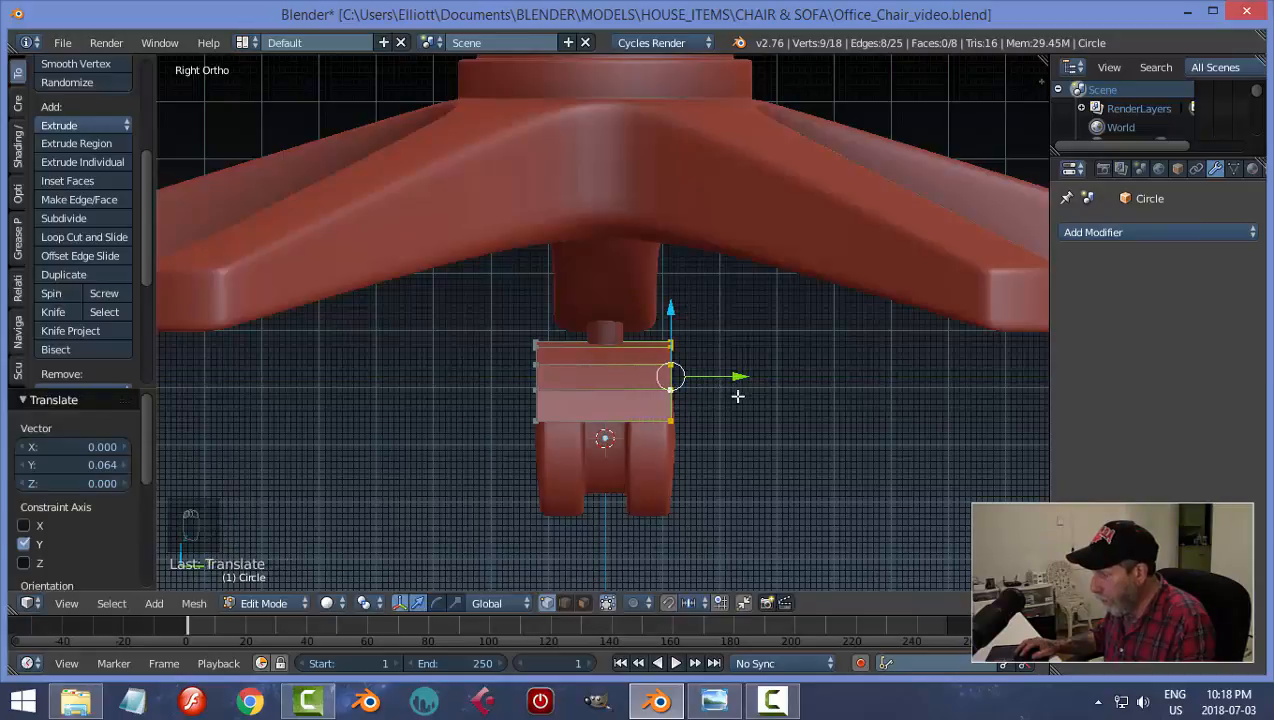
key("a")
middle_click_drag(776, 407, 578, 402)
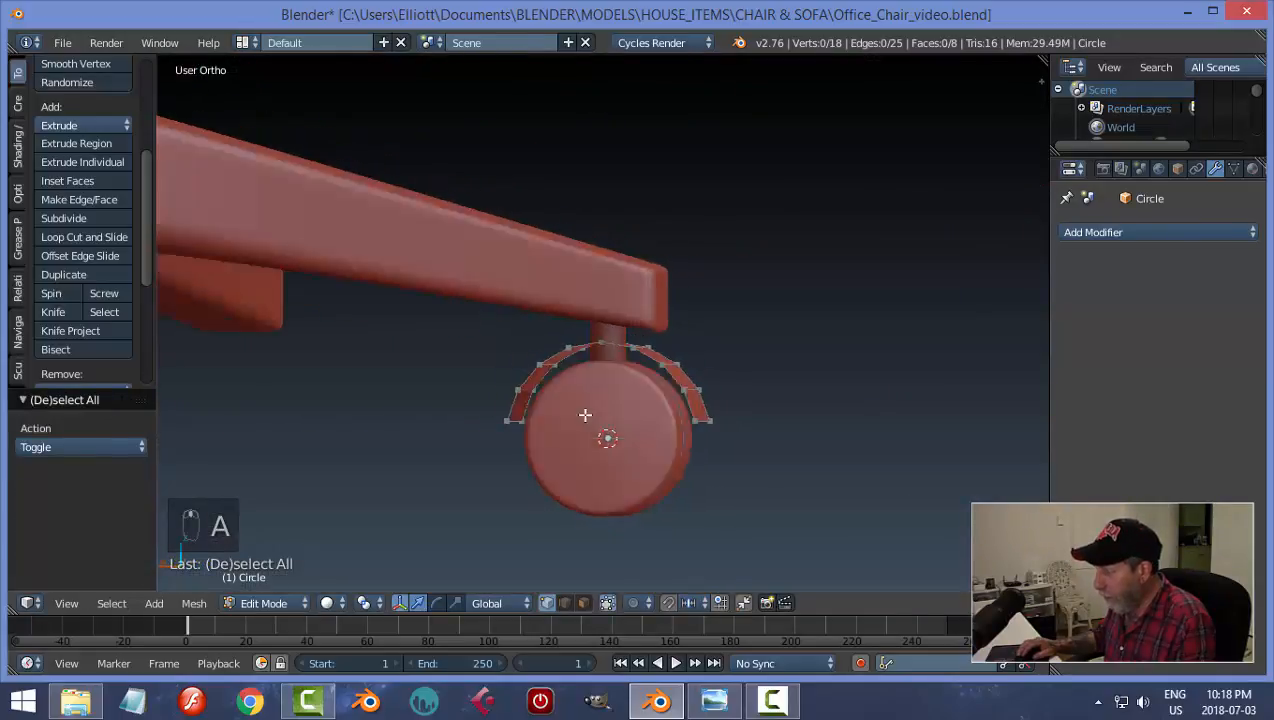
key("Tab")
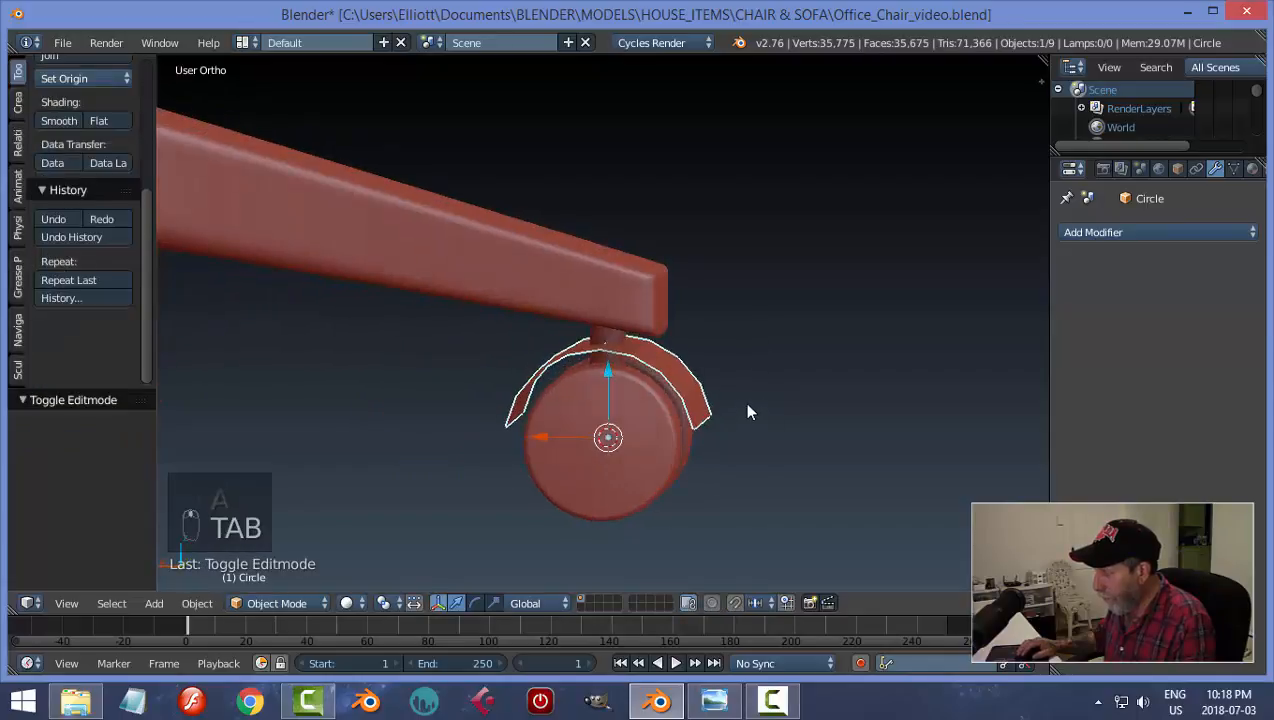
Step: Apply the fender's rotation and scale, and give it thickness with a Solidify modifier
middle_click_drag(742, 407, 560, 398)
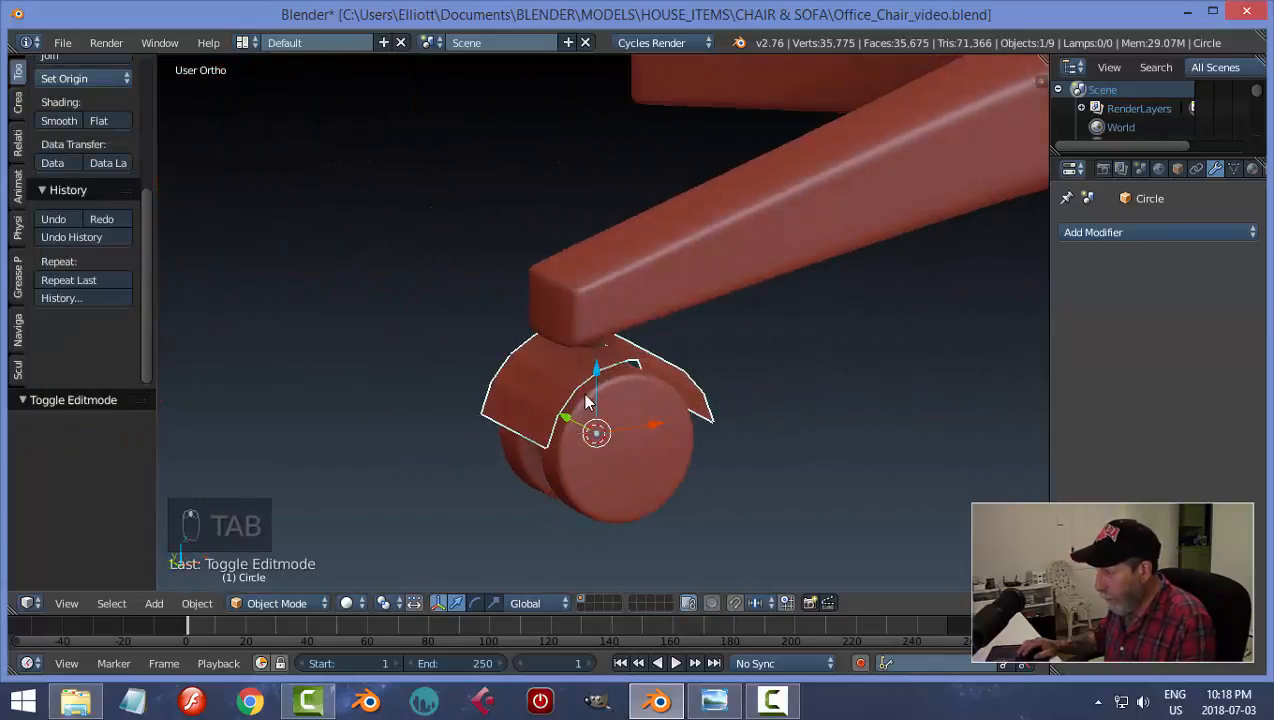
key("ctrl+a")
left_click(583, 391)
middle_click_drag(682, 395, 735, 394)
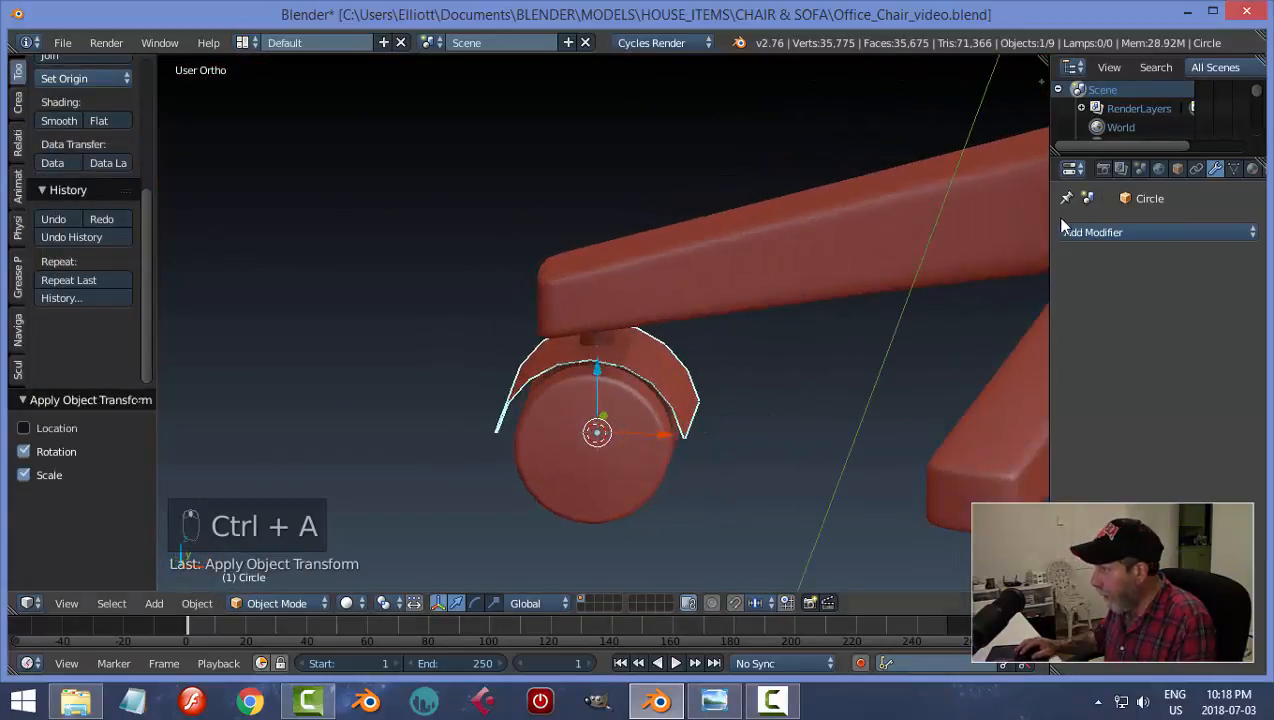
left_click(1076, 233)
left_click(881, 523)
middle_click_drag(904, 523, 810, 427)
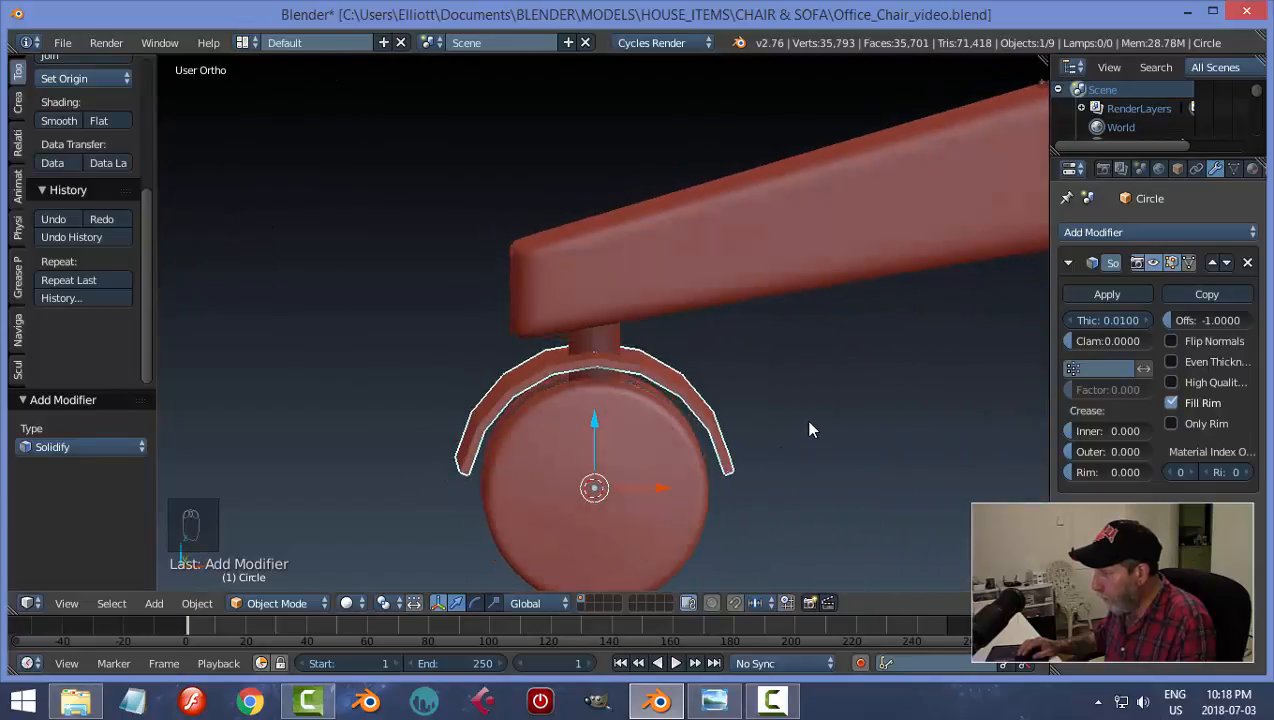
Step: Lower the fender about 0.008 along Z and add a Subdivision Surface modifier with 2 view subdivisions
left_click_drag(593, 417, 593, 424)
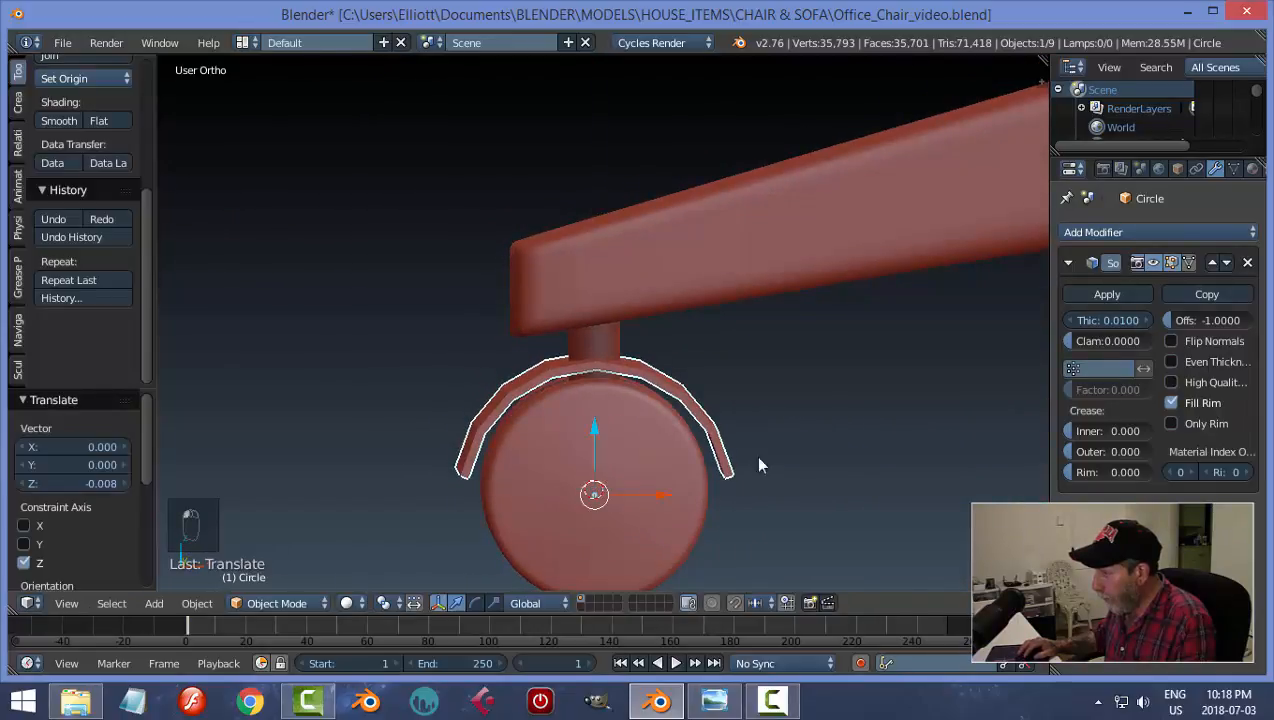
middle_click_drag(758, 459, 739, 448)
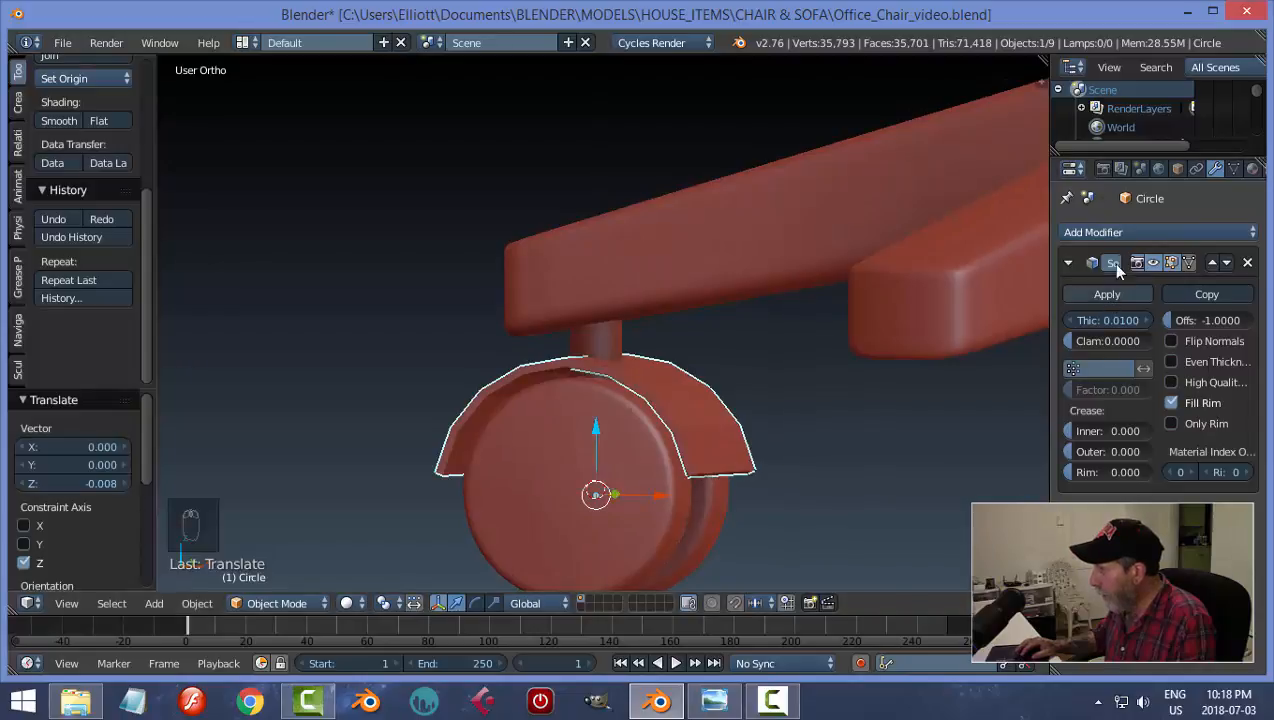
left_click(1122, 234)
left_click(909, 543)
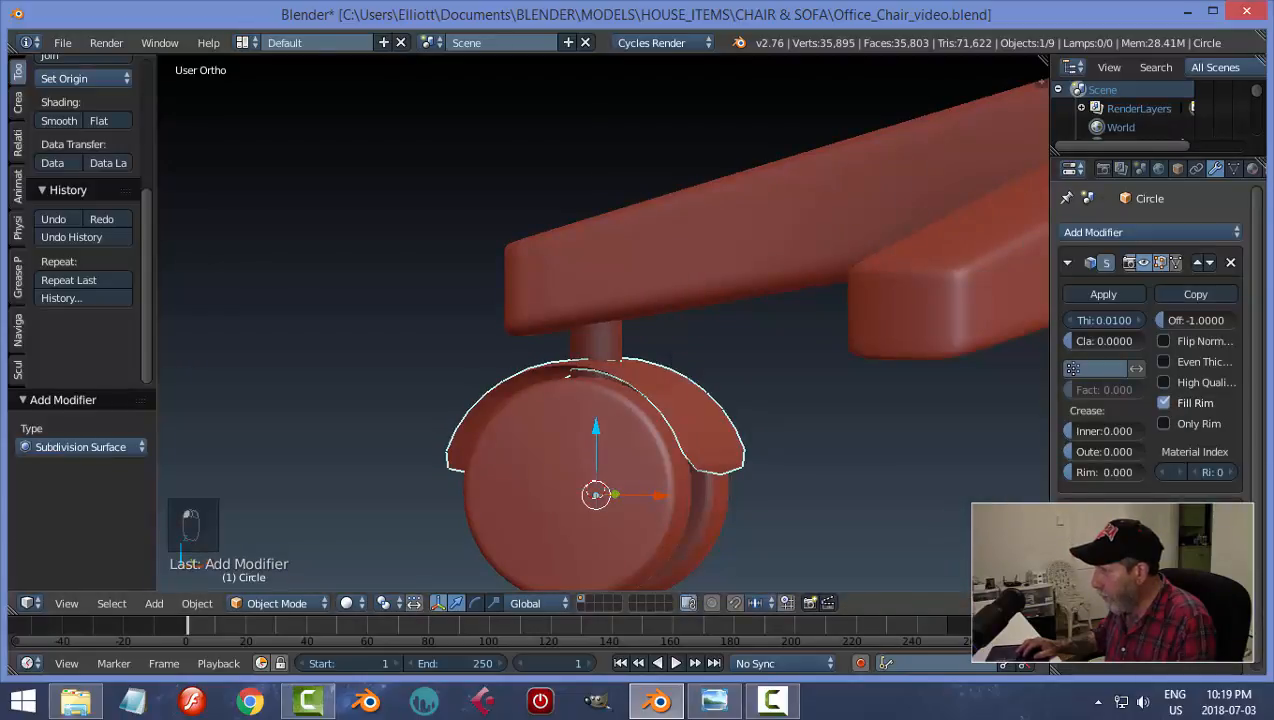
middle_click_drag(909, 520, 265, 504)
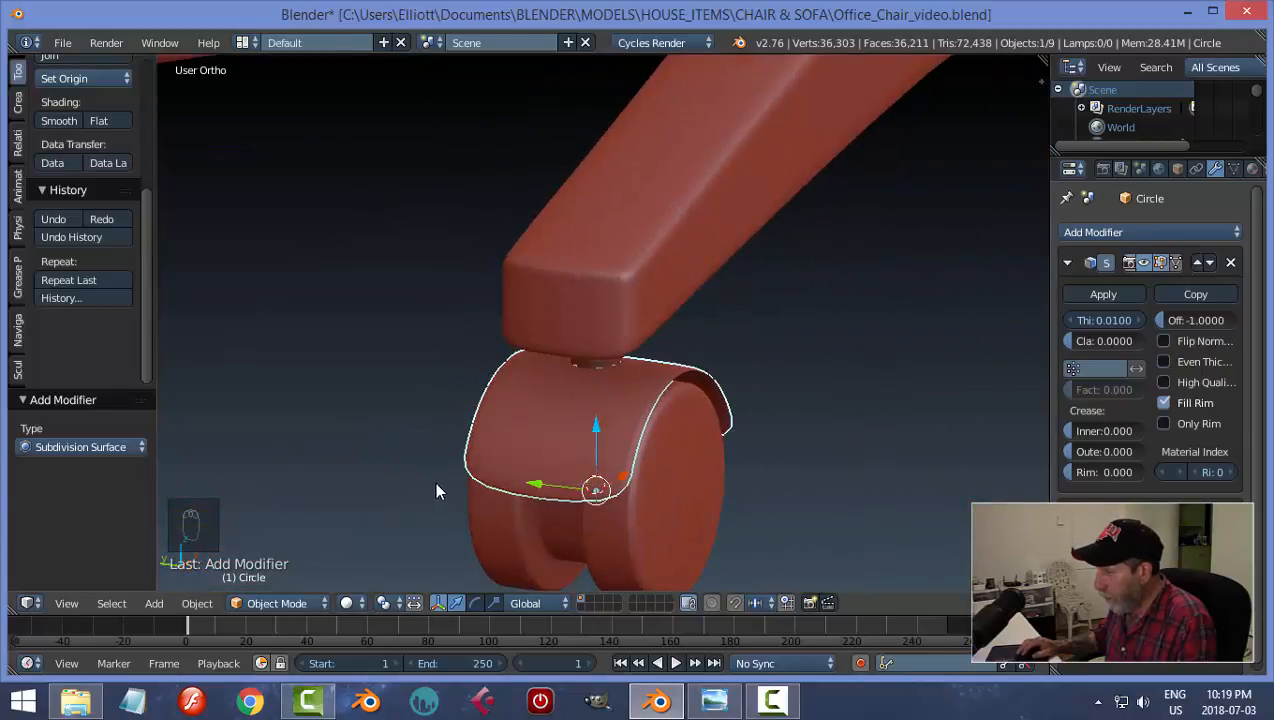
Step: Add two loop cuts running along the fender's arc and scale them about 2.773 along Y, close to its side edges
middle_click_drag(436, 490, 720, 453)
key("Tab")
left_click(811, 457)
middle_click_drag(811, 457, 758, 471)
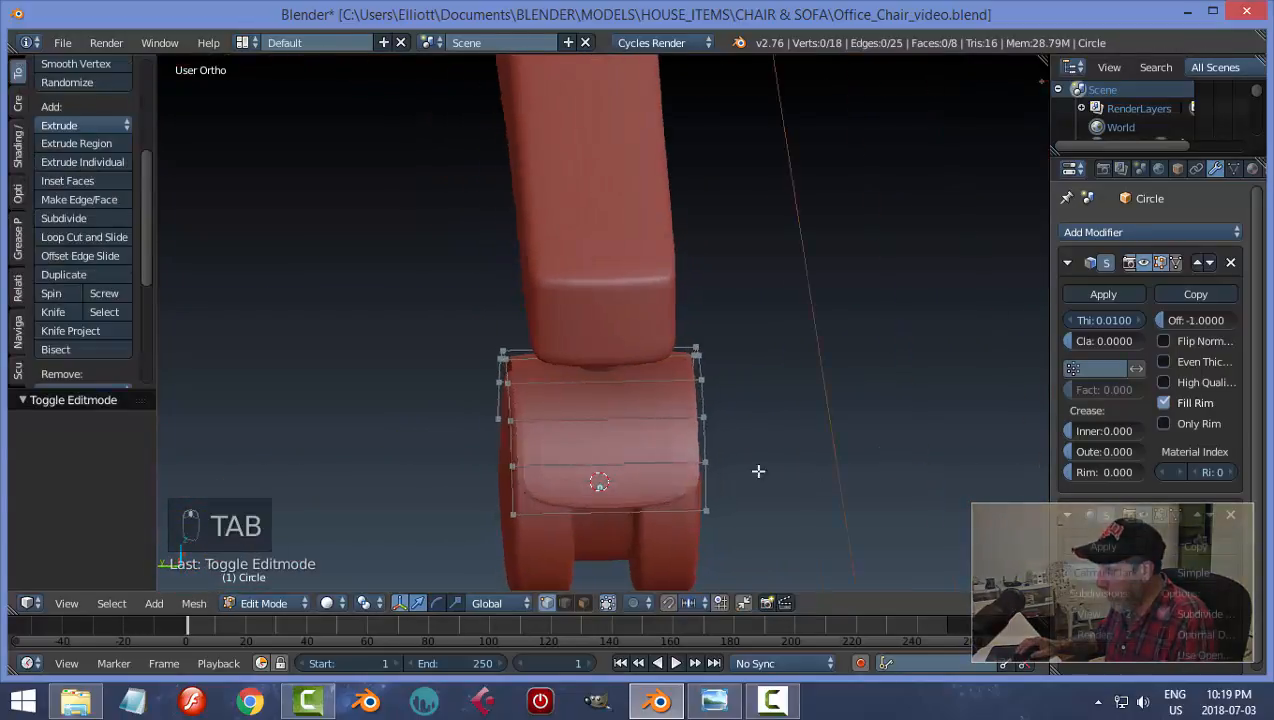
key("ctrl+r")
scroll(657, 461, "up", 1)
left_click(657, 461)
right_click(657, 461)
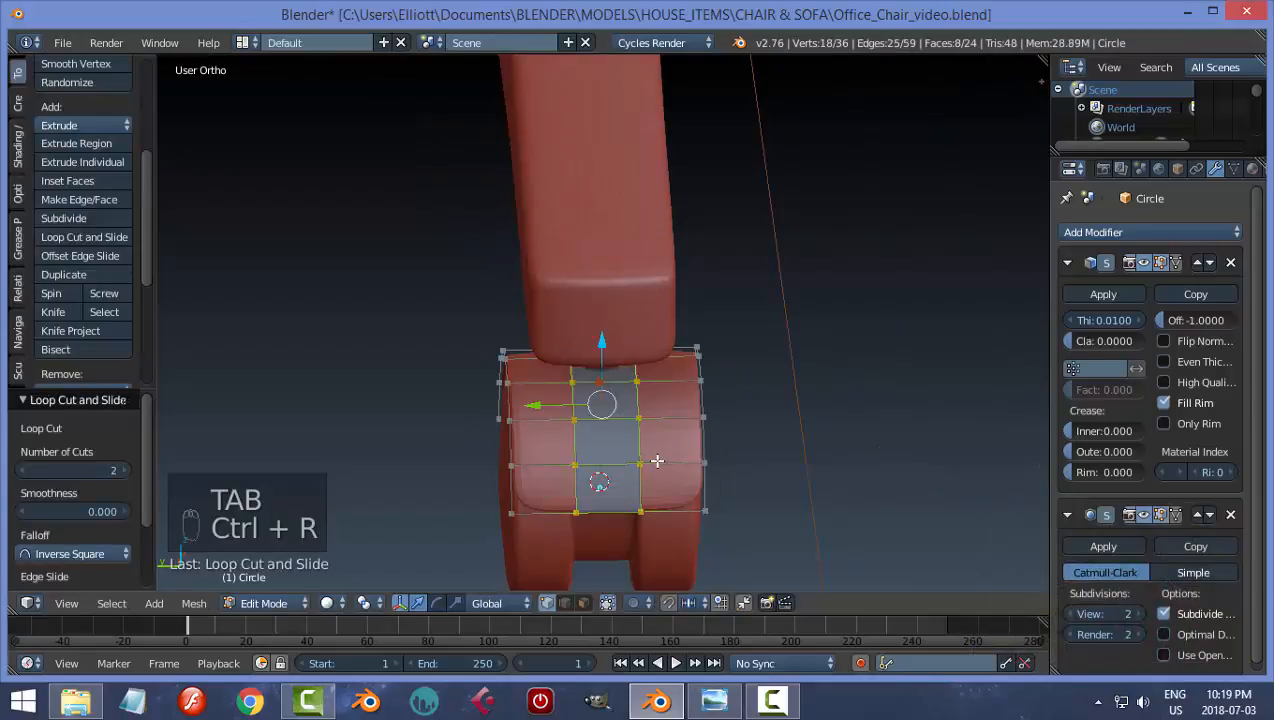
key("s")
key("y")
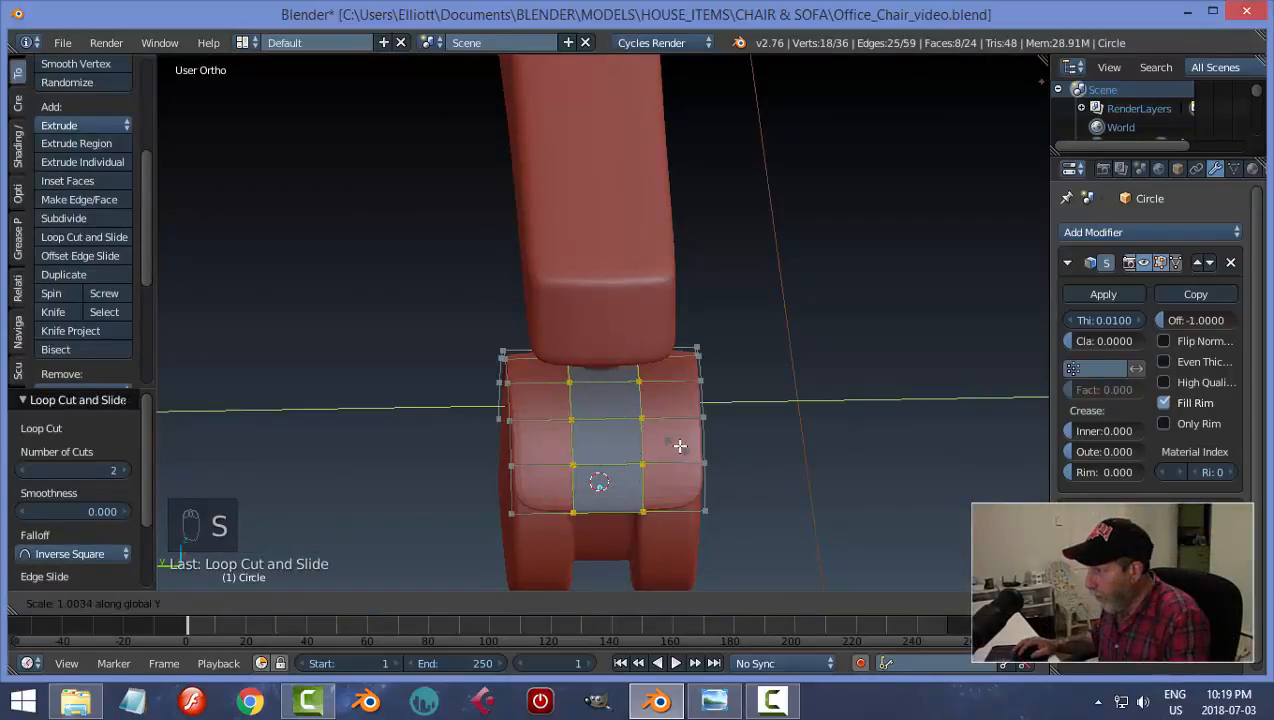
left_click(811, 473)
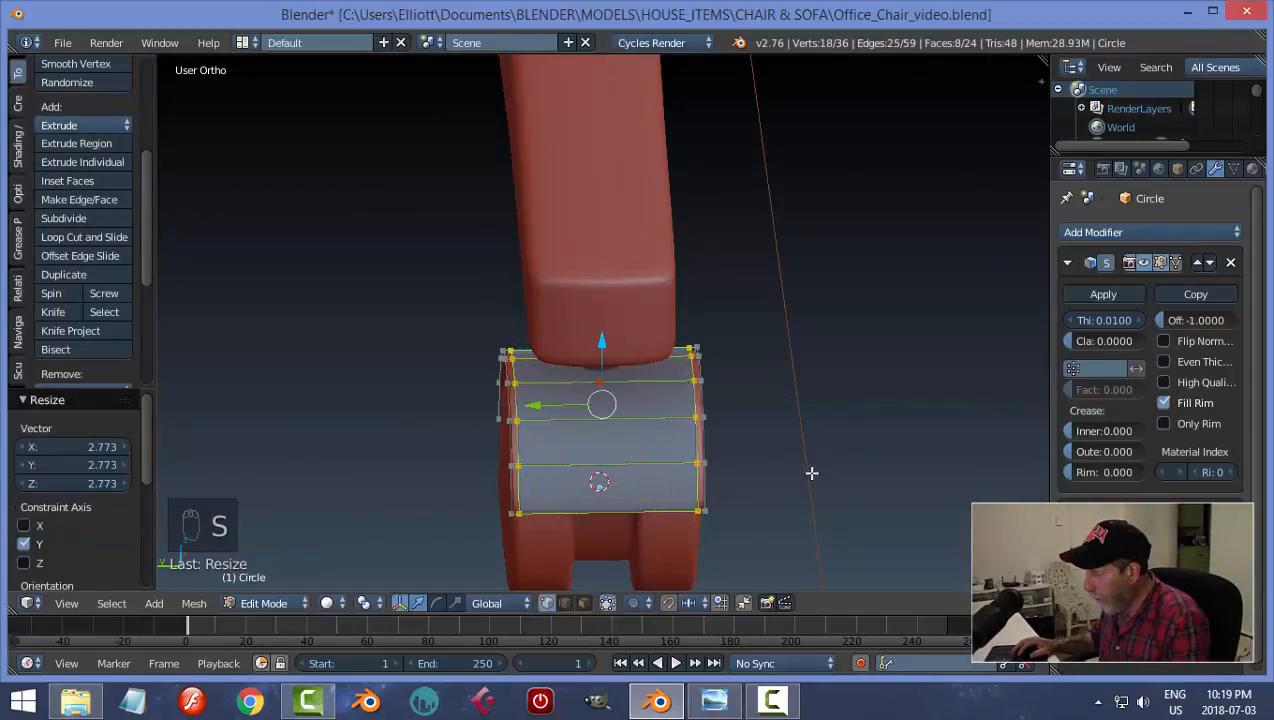
Step: Add one loop cut near each lower end of the fender and slide it close to the end edge
middle_click_drag(811, 473, 749, 438)
key("ctrl+r")
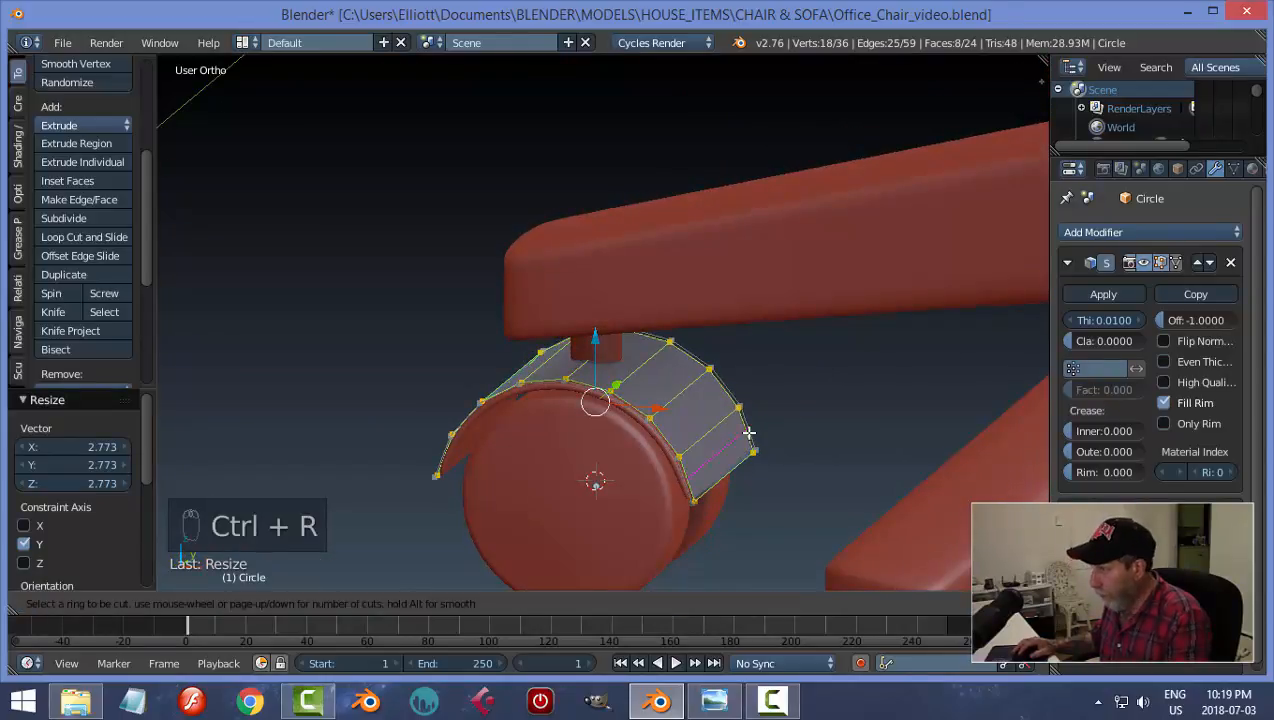
left_click(749, 437)
left_click(753, 450)
middle_click_drag(753, 450, 494, 467)
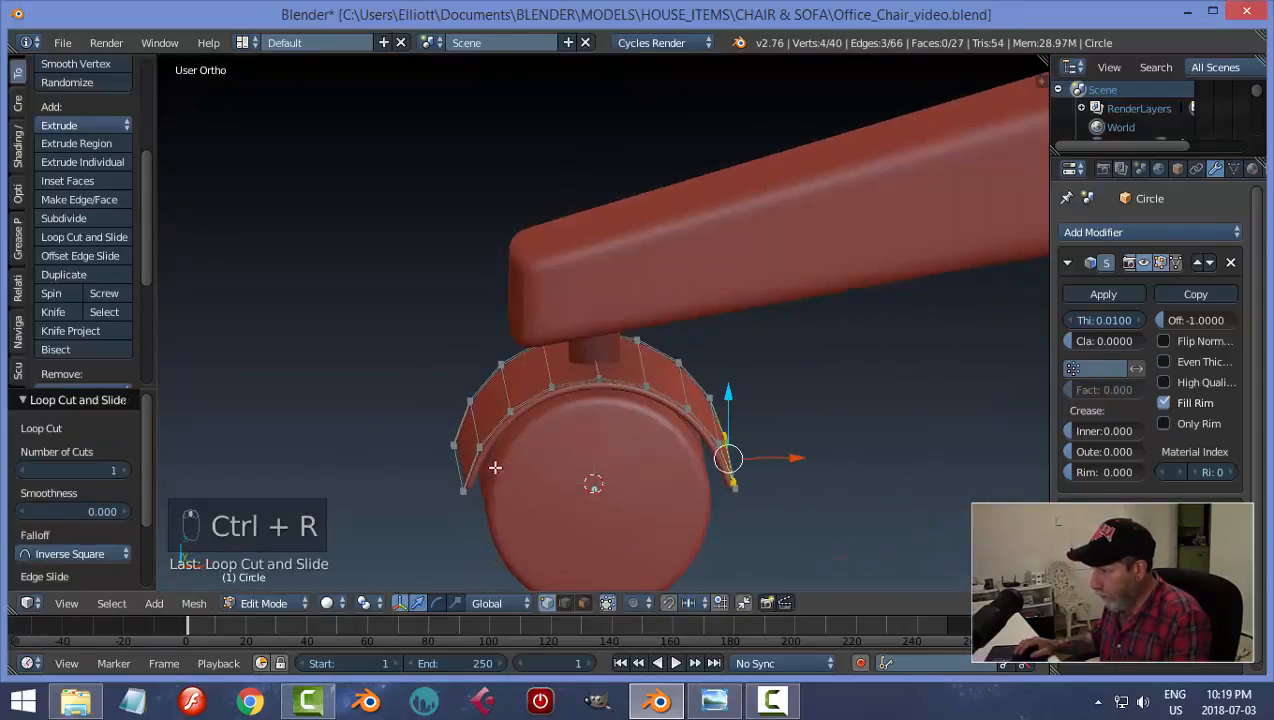
key("ctrl+r")
left_click(467, 458)
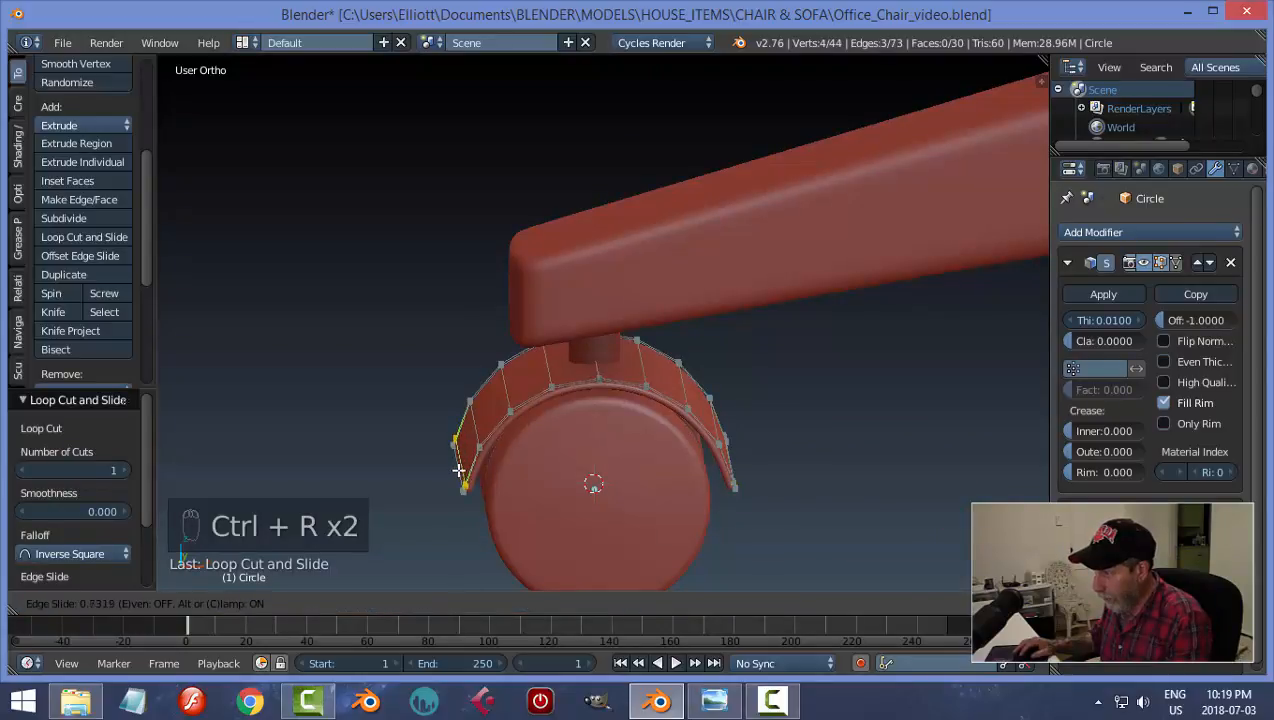
left_click(458, 470)
key("Tab")
scroll(560, 462, "down", 2)
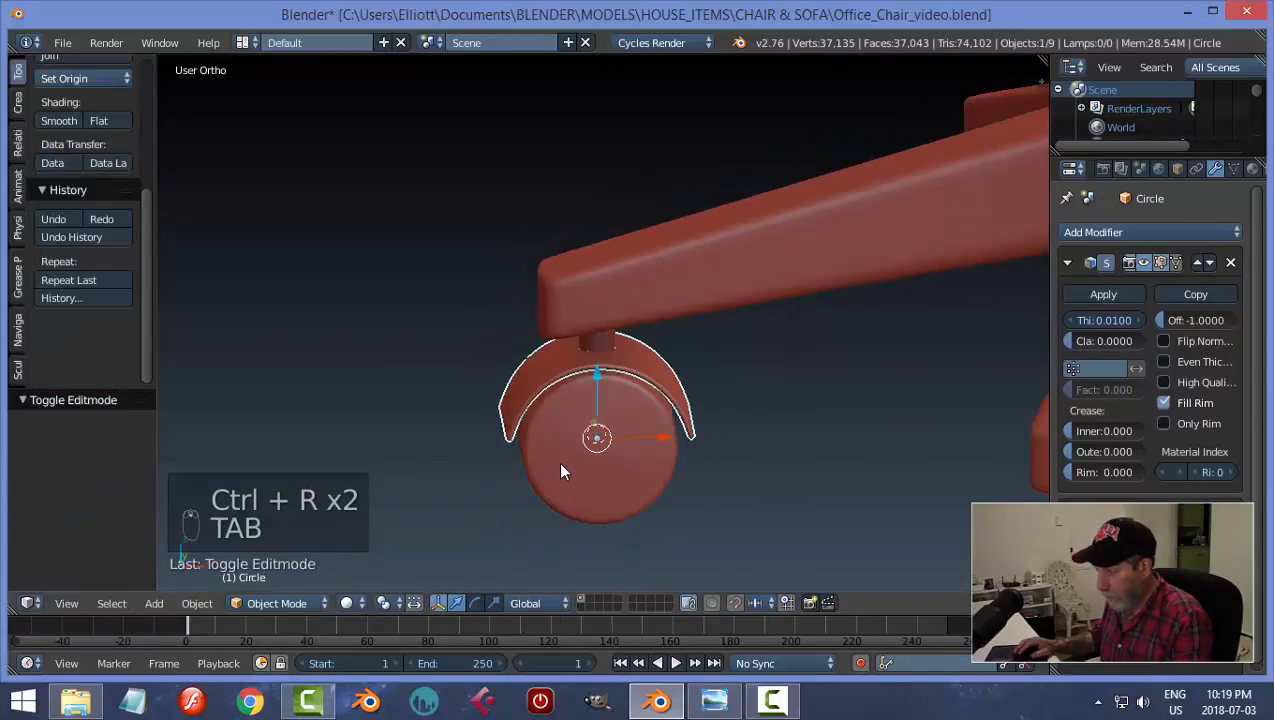
Step: Apply the fender's Solidify modifier and set its shading to smooth
key("a")
key("a")
middle_click_drag(568, 448, 633, 397)
scroll(770, 460, "down", 2)
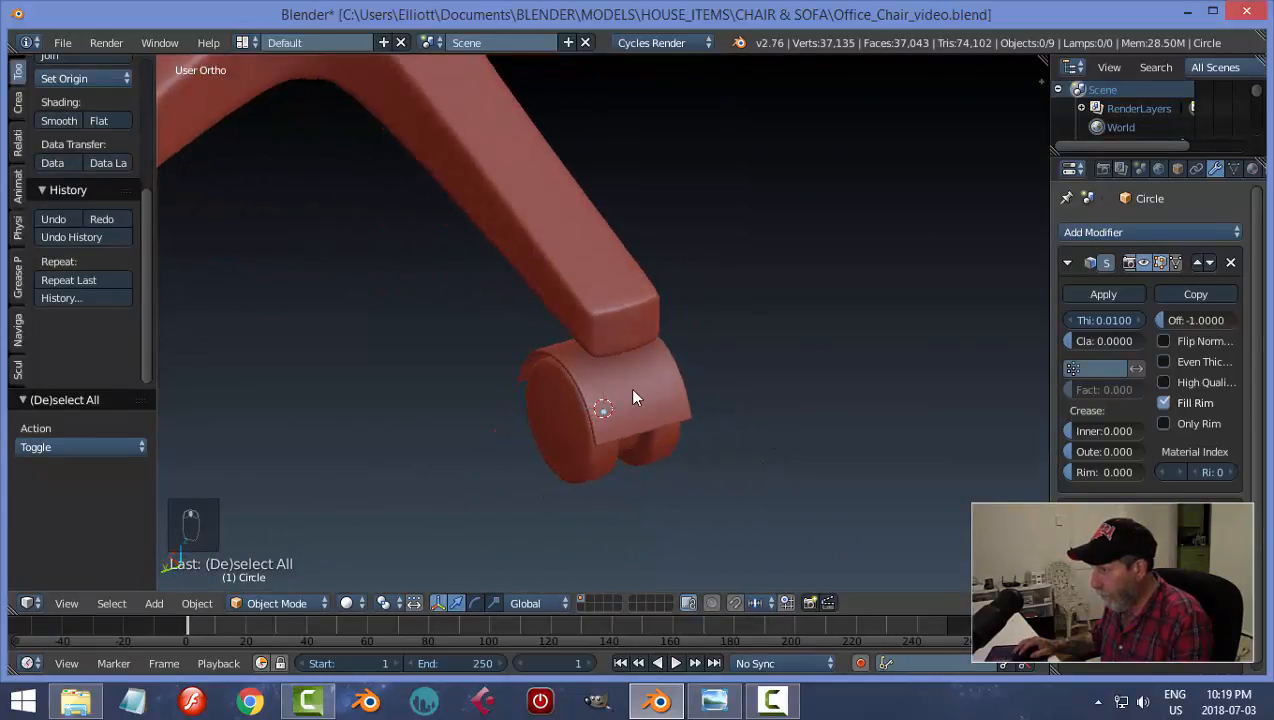
left_click(1092, 292)
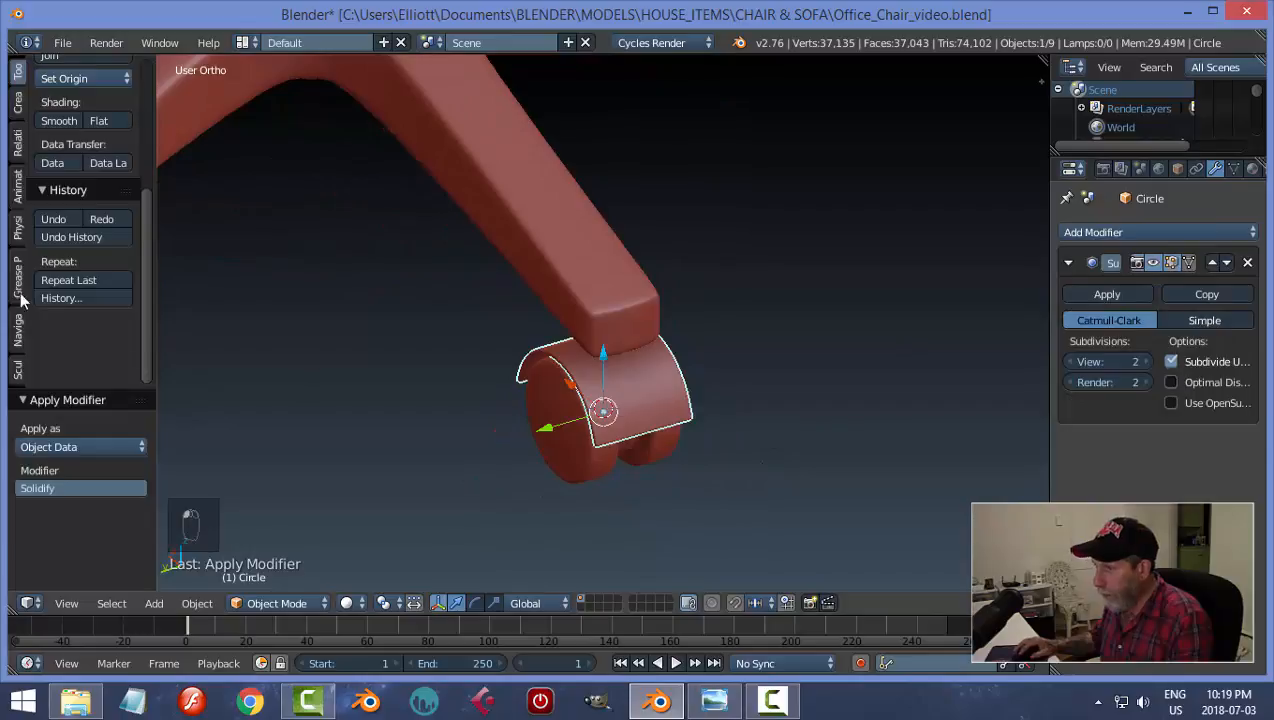
left_click(59, 122)
key("a")
Step: Save the chair file, overwriting the existing version, and view the finished caster beneath the leg
middle_click_drag(752, 421, 628, 384)
key("ctrl+s")
left_click(625, 374)
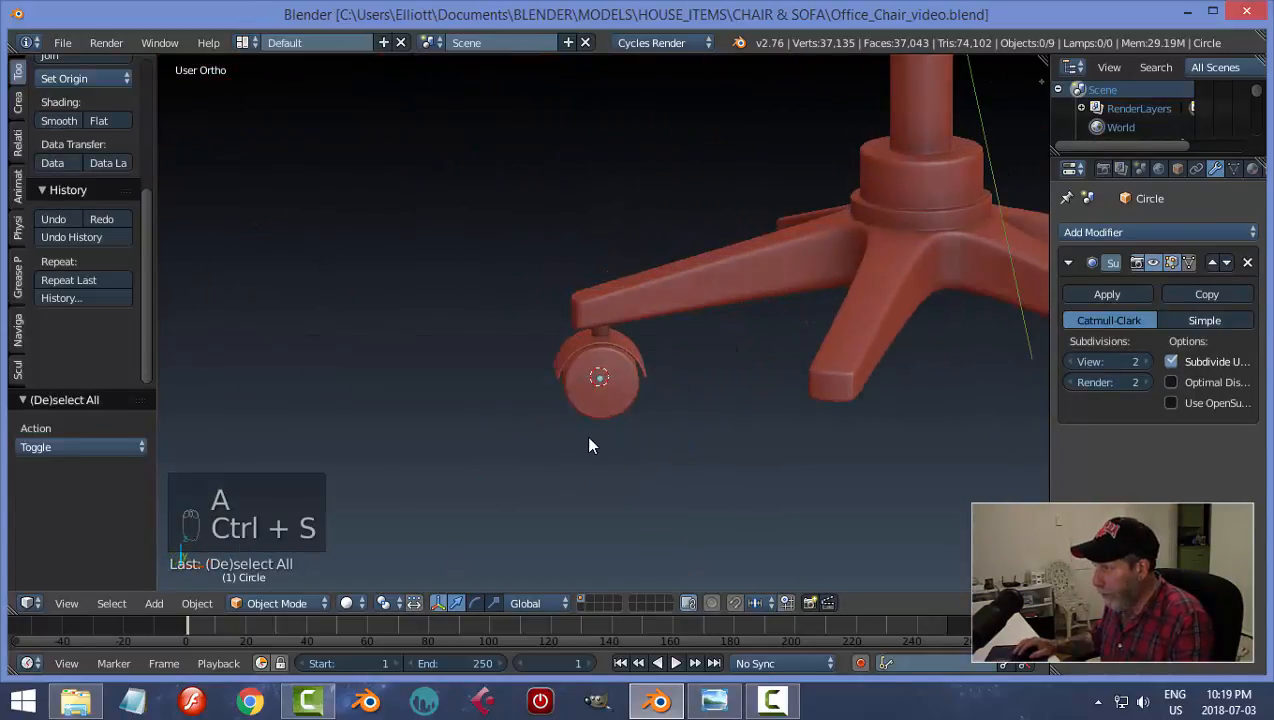
middle_click_drag(587, 438, 613, 354)
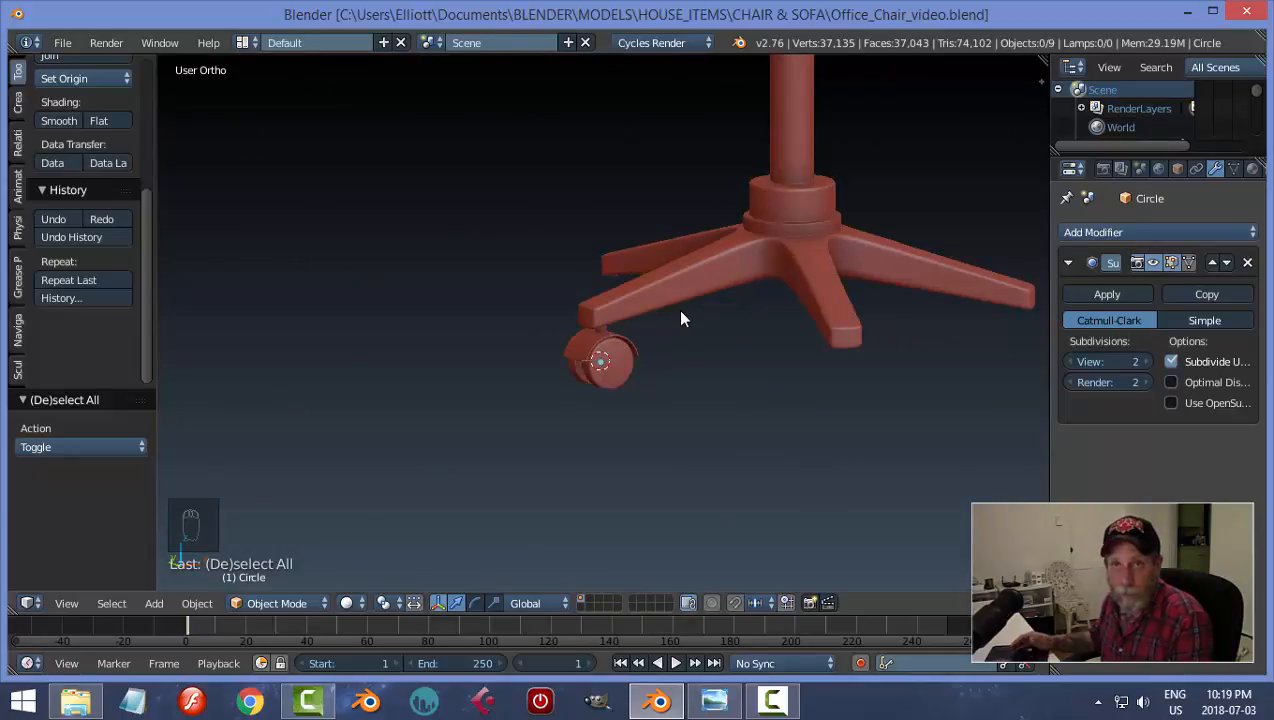
Step: Select the caster's stem, fender and twin wheels together, with the wheels as the active object
scroll(750, 365, "up", 3)
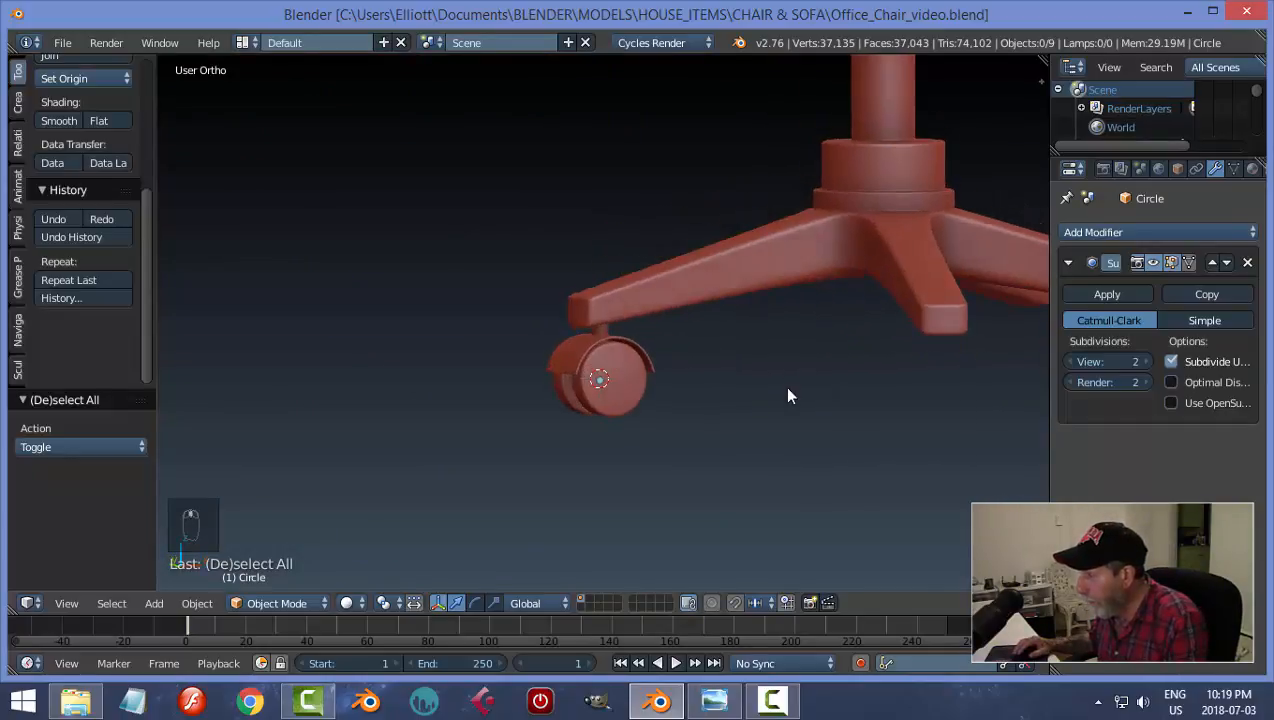
scroll(760, 400, "up", 2)
right_click(597, 340)
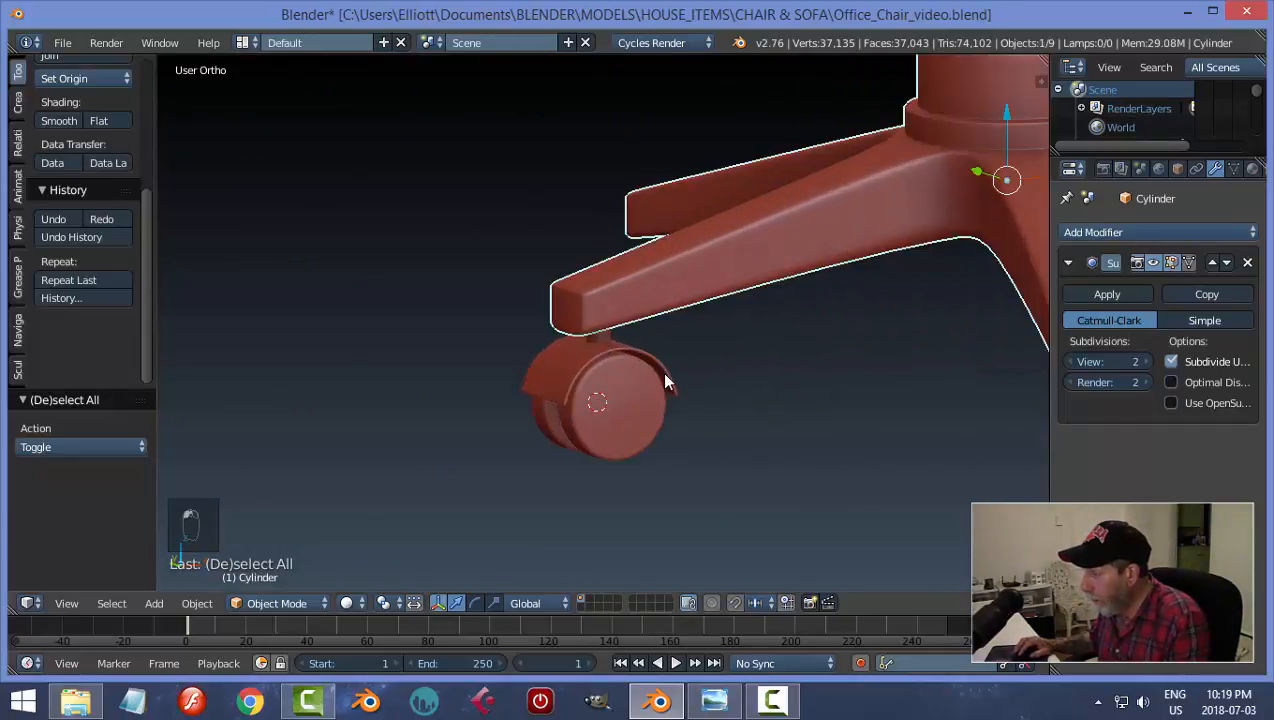
key("a")
scroll(680, 390, "up", 2)
right_click(612, 350)
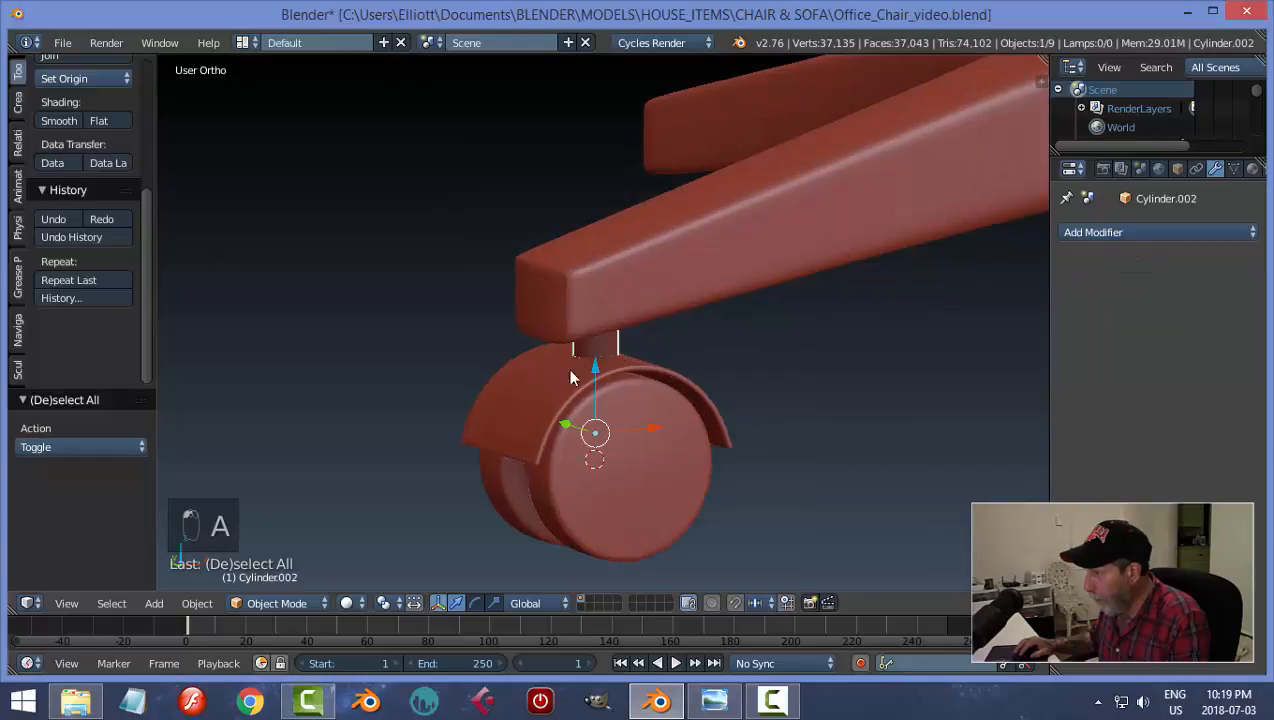
right_click(570, 377, "shift")
right_click(706, 478, "shift")
scroll(745, 446, "down", 2)
scroll(760, 440, "down", 3)
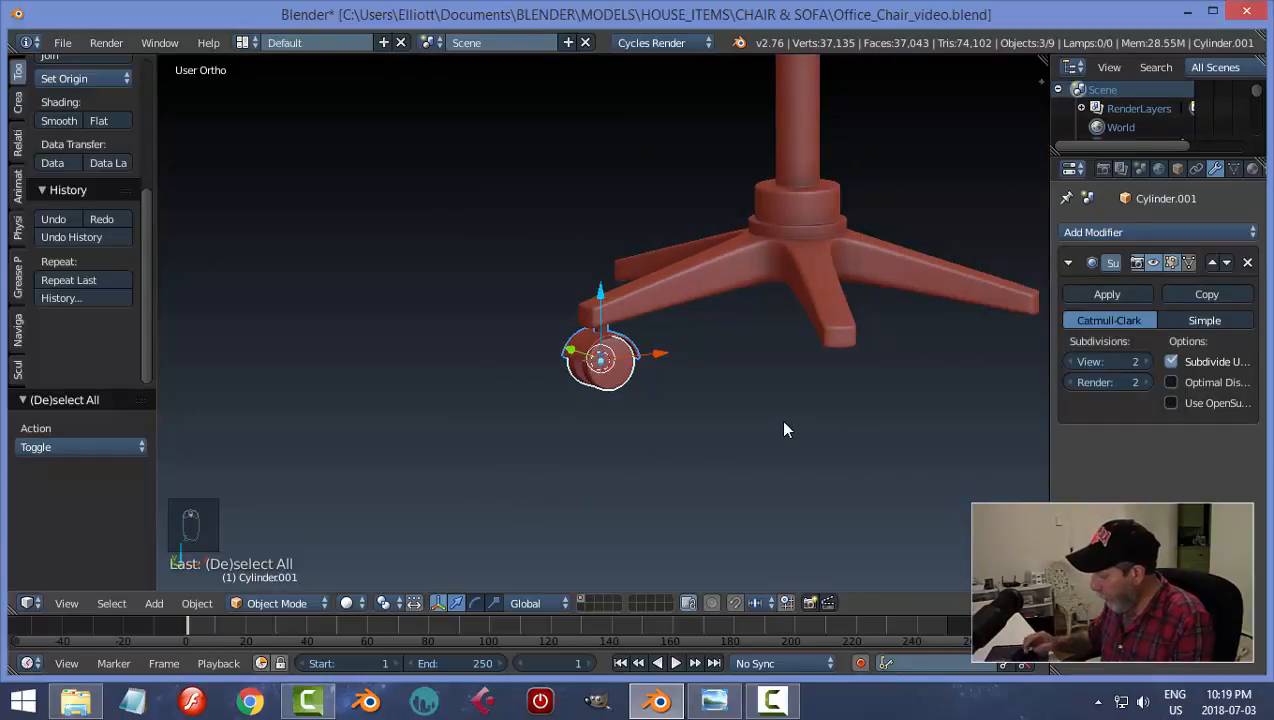
Step: Duplicate the complete caster and move the copy about 1.93 units along X toward the opposite side of the base
middle_click_drag(828, 441, 685, 415, "shift")
key("shift+d")
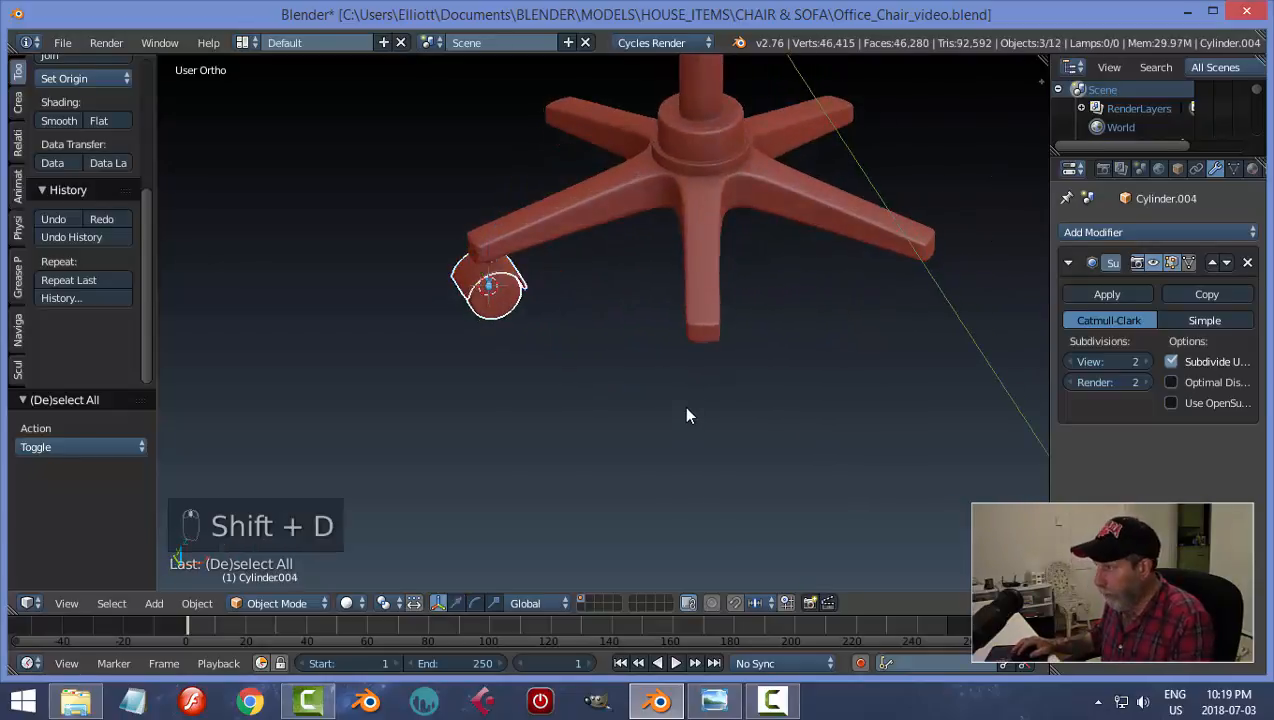
right_click(686, 415)
key("x")
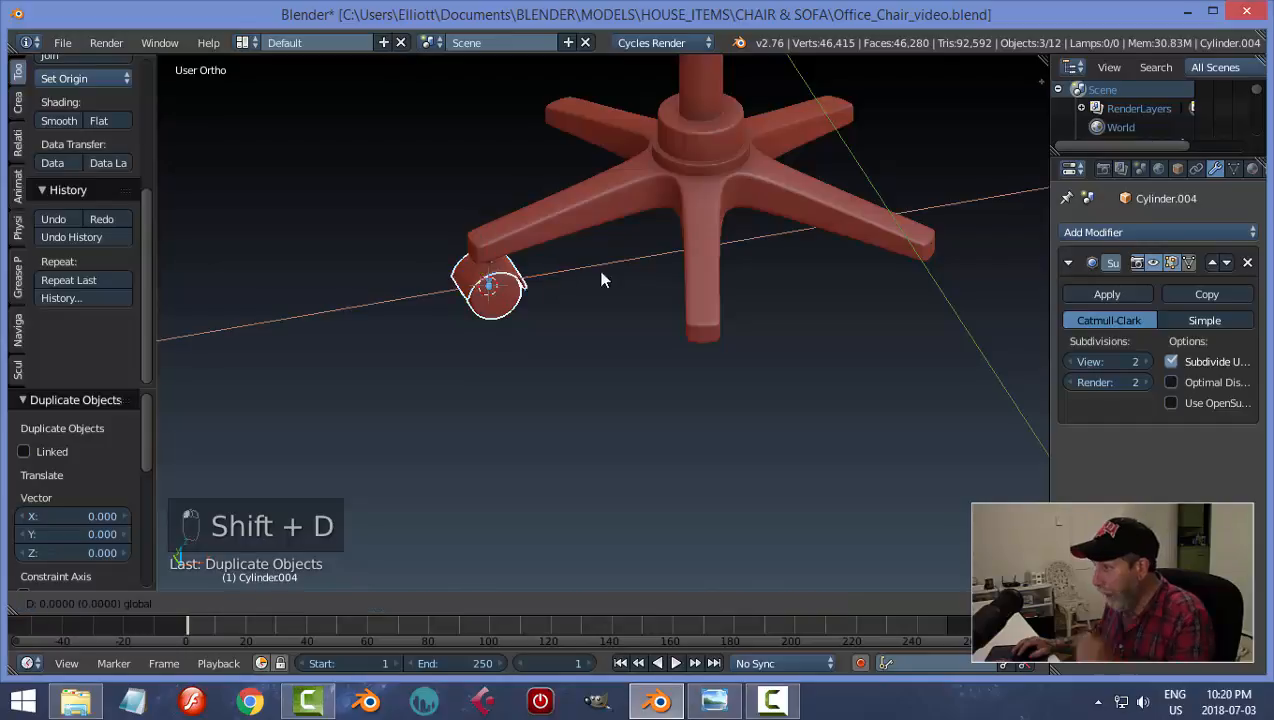
left_click(928, 326)
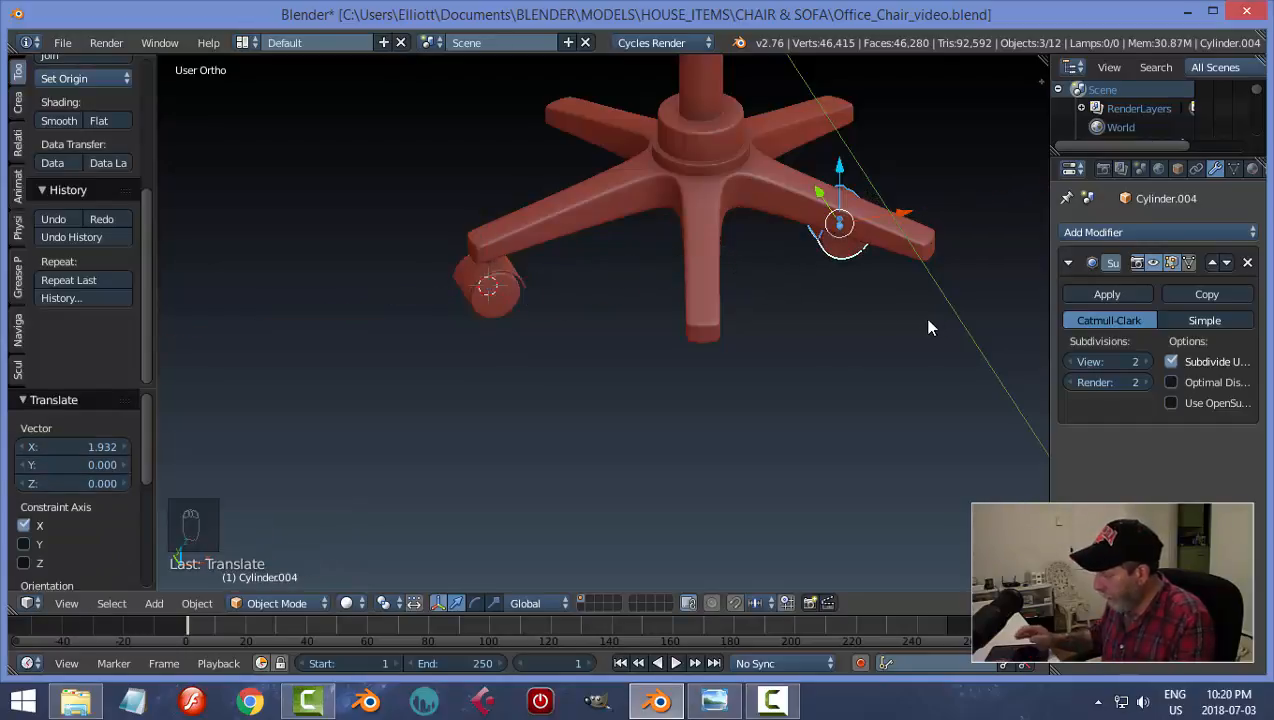
Step: In a top wireframe view, move the duplicated caster along Y and about 0.18 along X onto the rear +X leg's end
key("KP_7")
key("z")
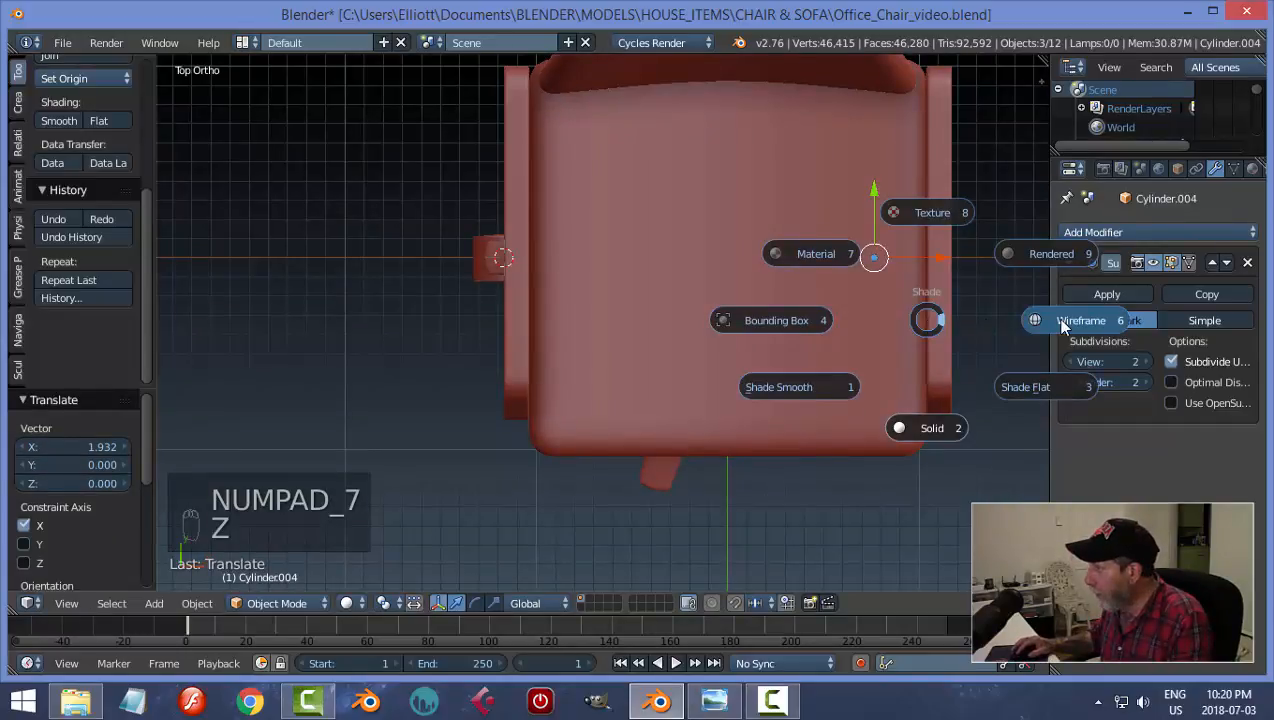
left_click(1061, 321)
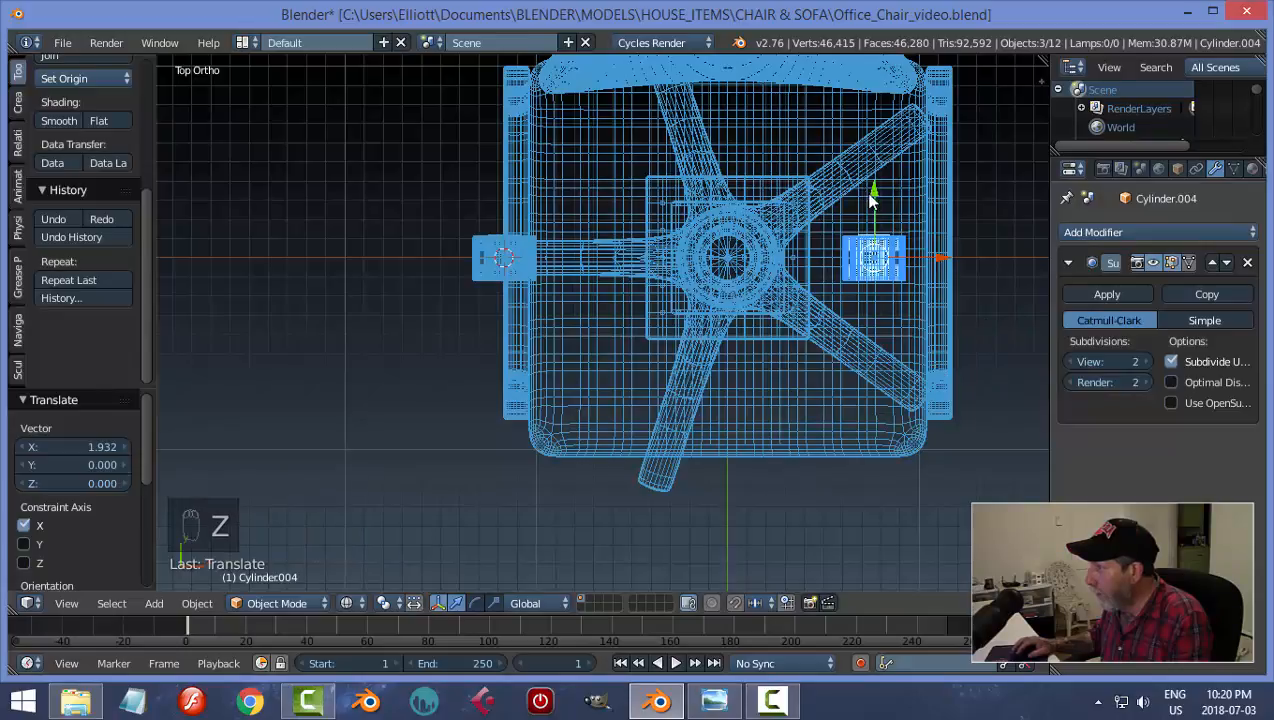
left_click_drag(868, 190, 895, 71)
left_click_drag(935, 143, 962, 136)
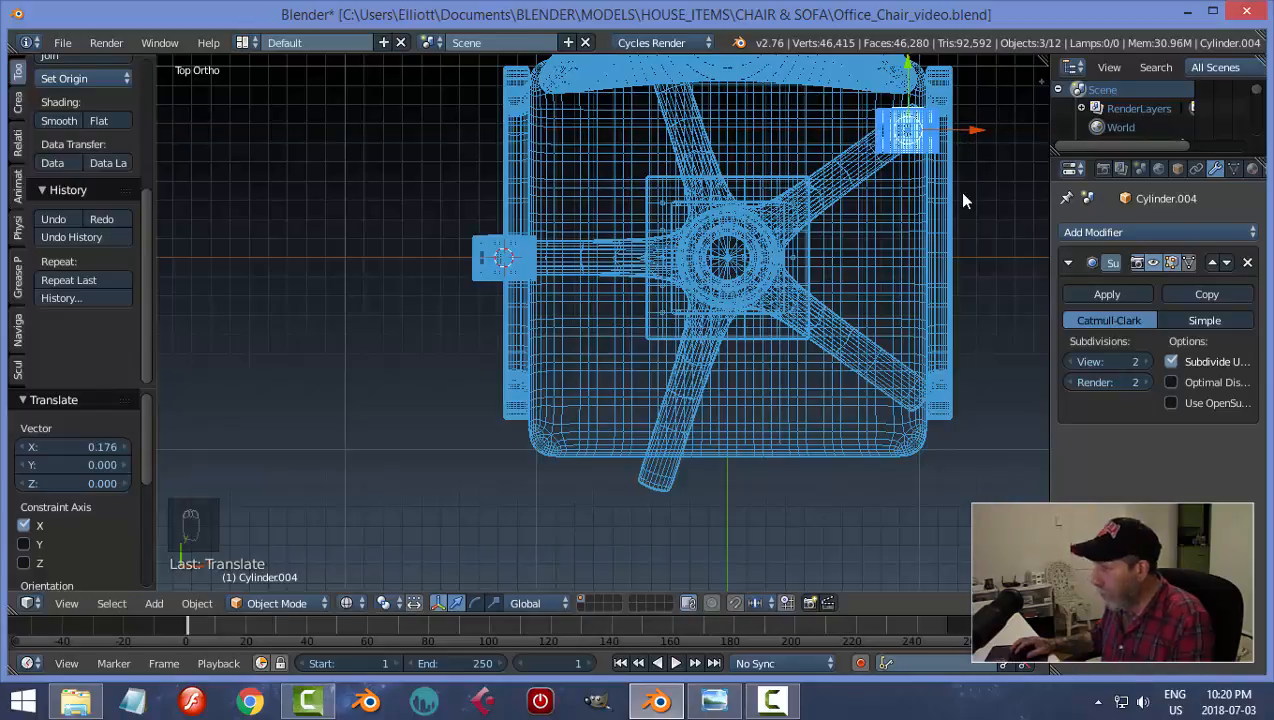
Step: Duplicate that caster and move the copy about -1.375 along Y onto the end of the front +X leg
key("shift+d")
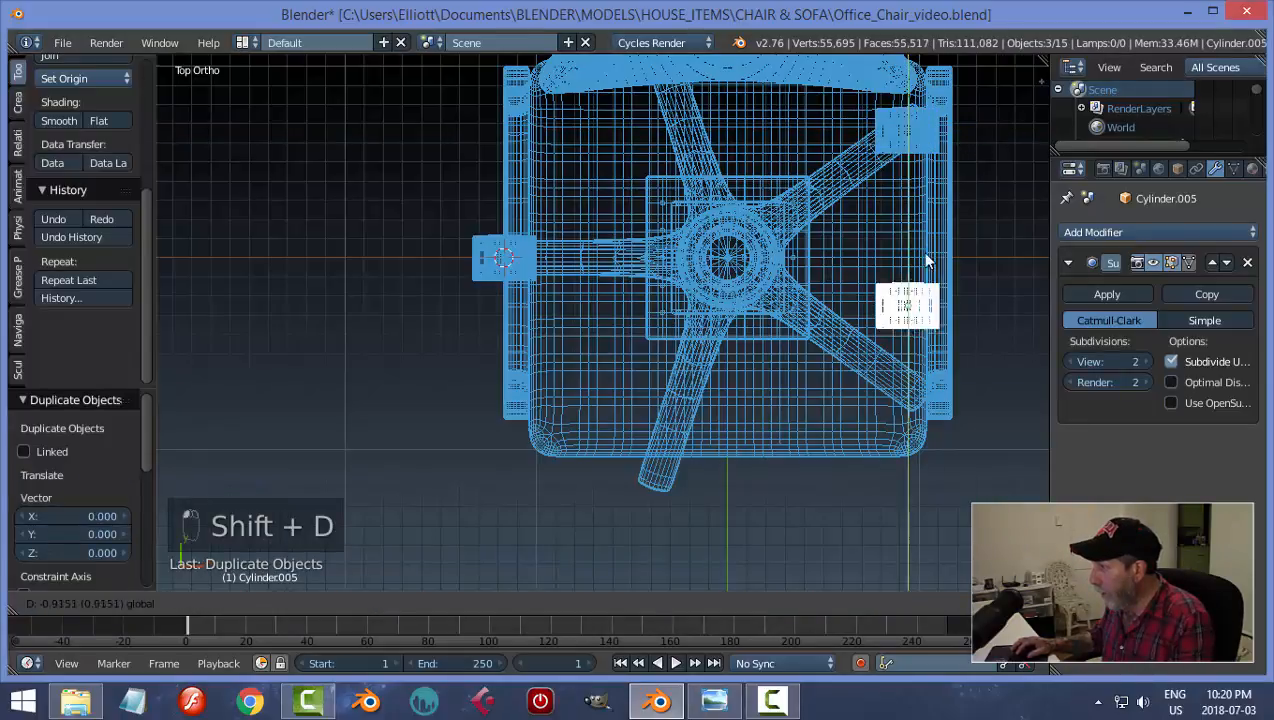
key("y")
left_click(921, 318)
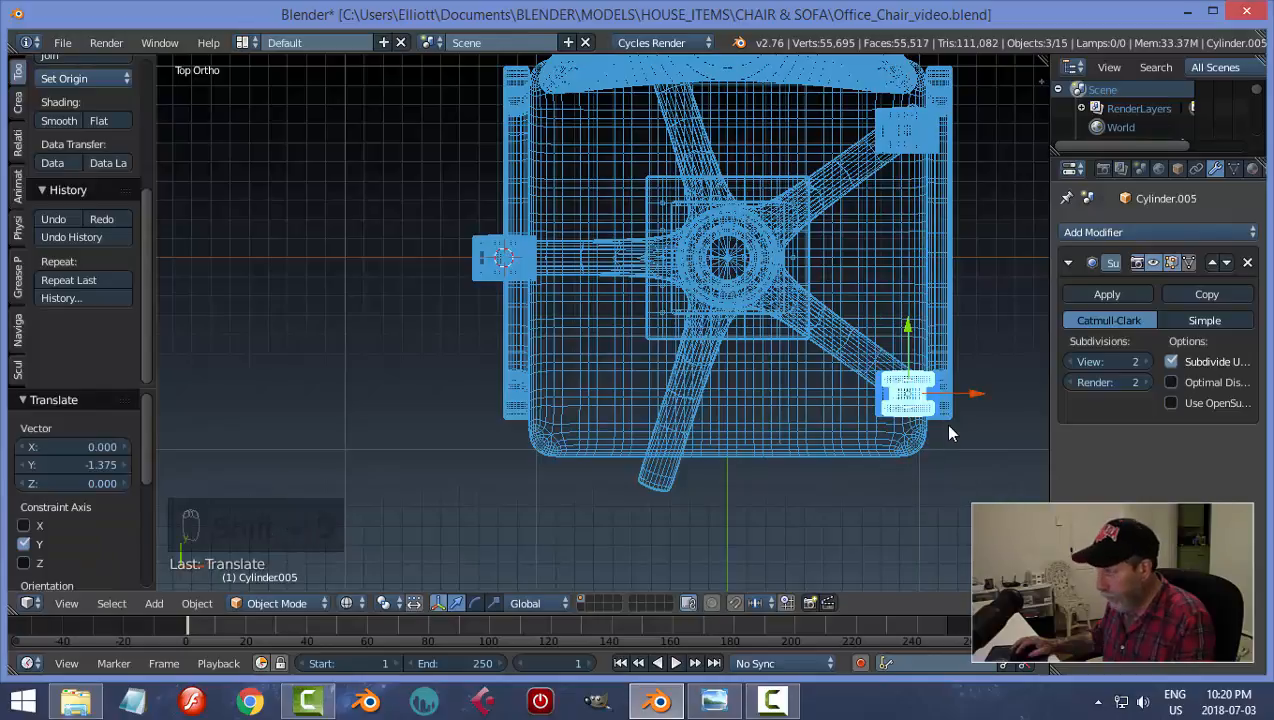
Step: Duplicate the caster again and move the copy about -1.28 along X and -0.38 along Y onto the front -X leg's end
key("shift+d")
right_click(915, 422)
key("g")
key("x")
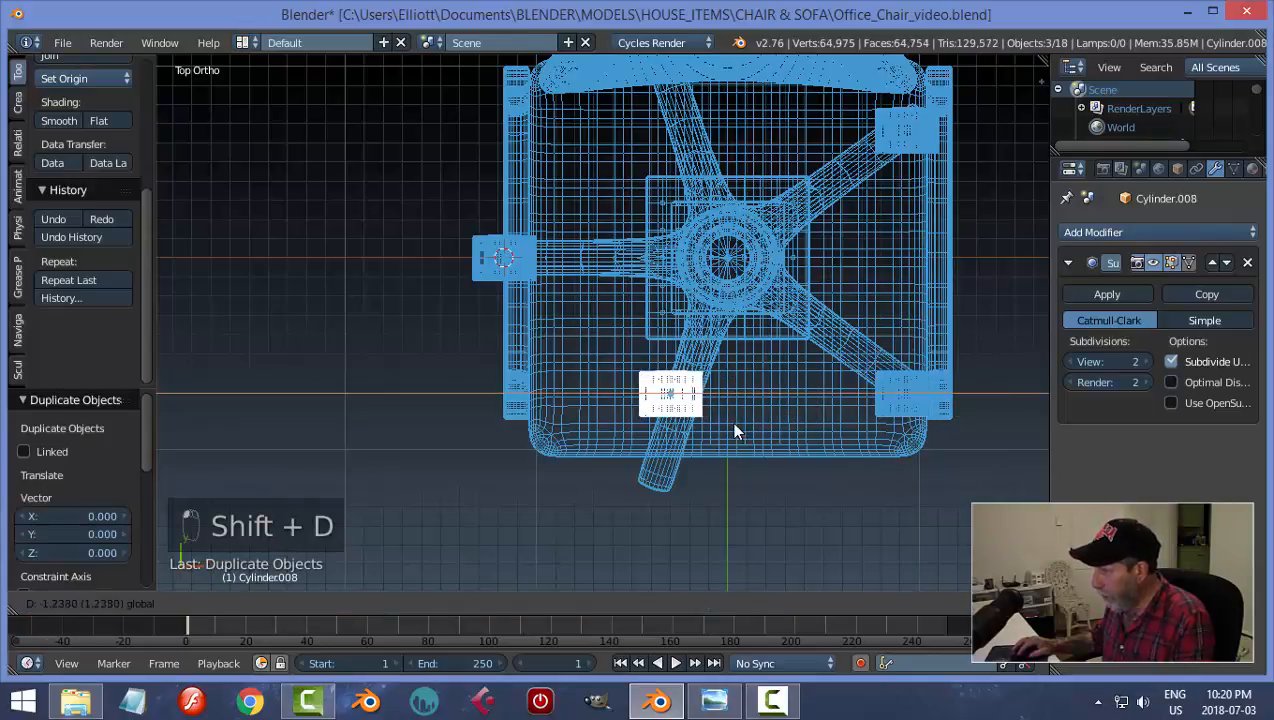
left_click(686, 413)
key("g")
key("y")
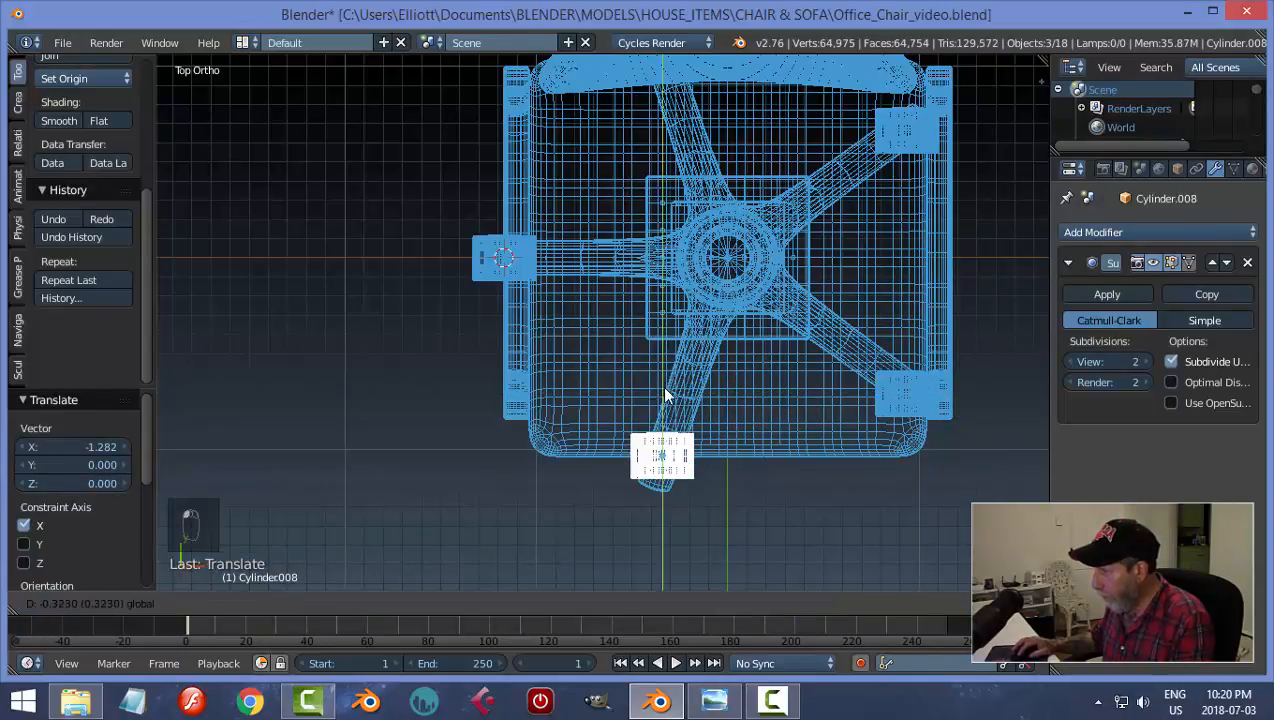
left_click(663, 404)
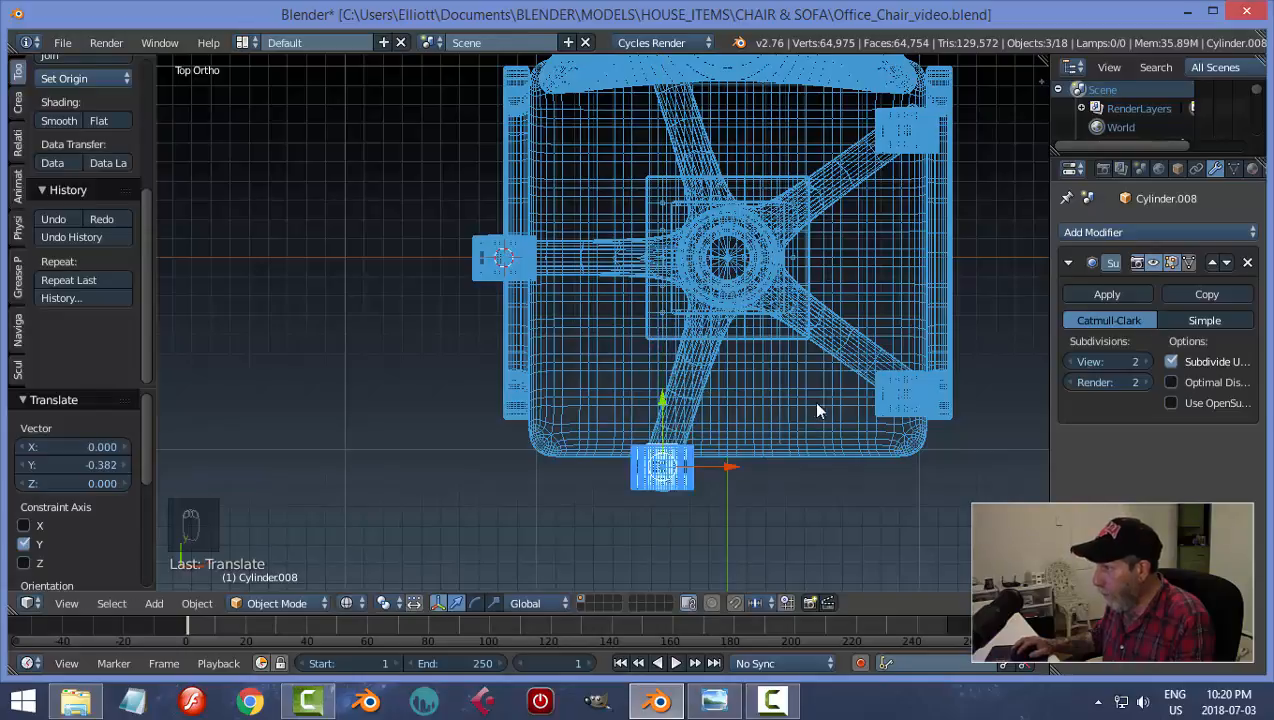
Step: Duplicate the front -X leg's caster to the rear -X leg, moving it about 2.14 along Y plus a 0.07 adjustment
middle_click_drag(771, 280, 773, 382, "shift")
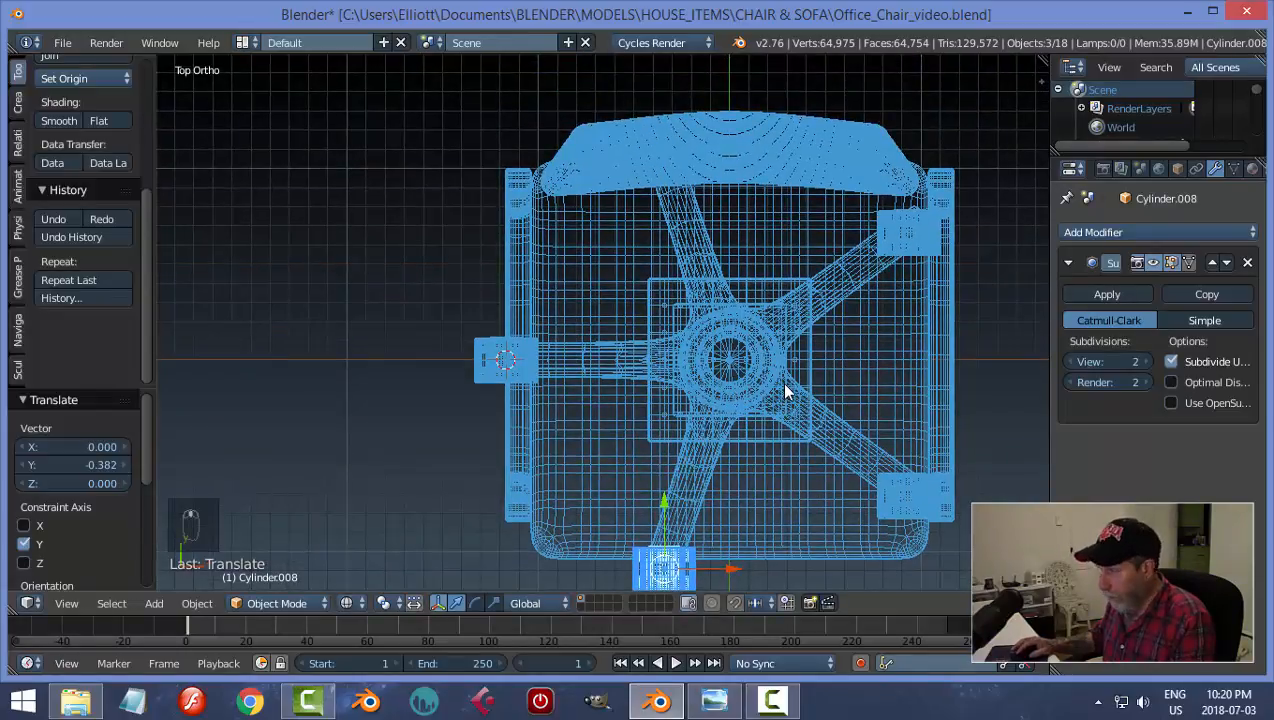
key("shift+d")
right_click(670, 470)
left_click(663, 503)
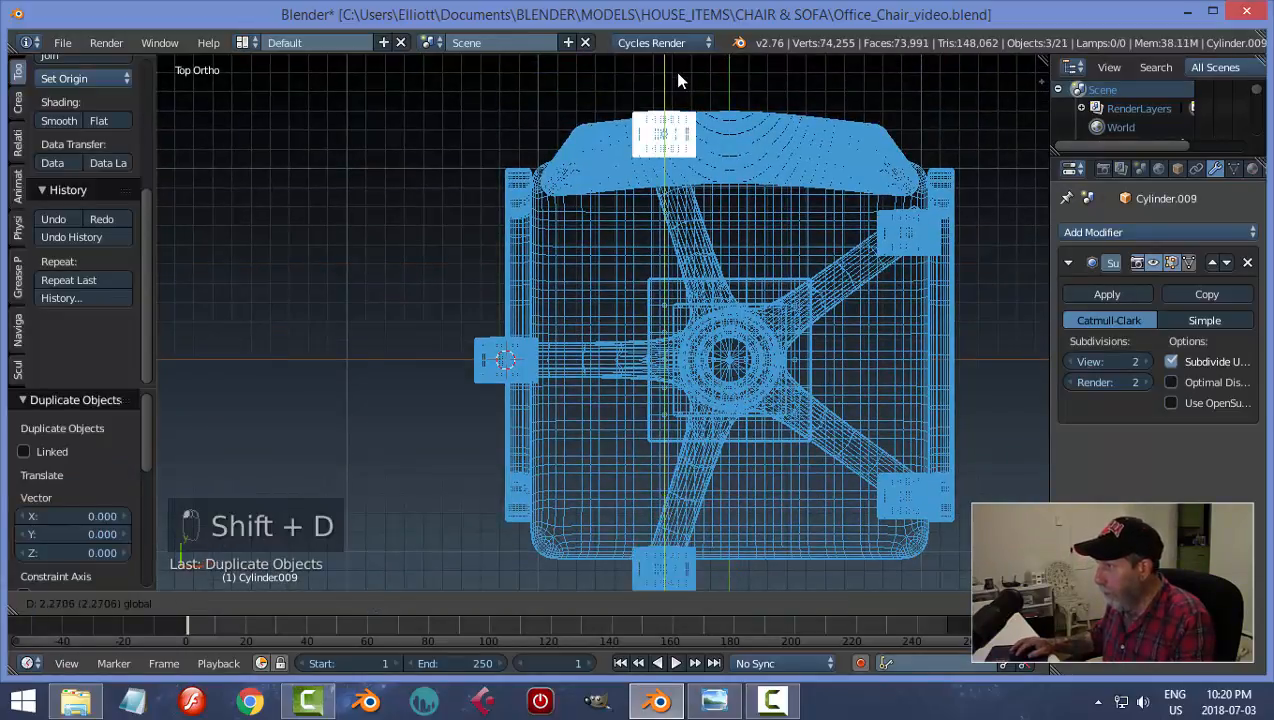
left_click(679, 100)
middle_click_drag(679, 100, 667, 417)
scroll(827, 376, "up", 2)
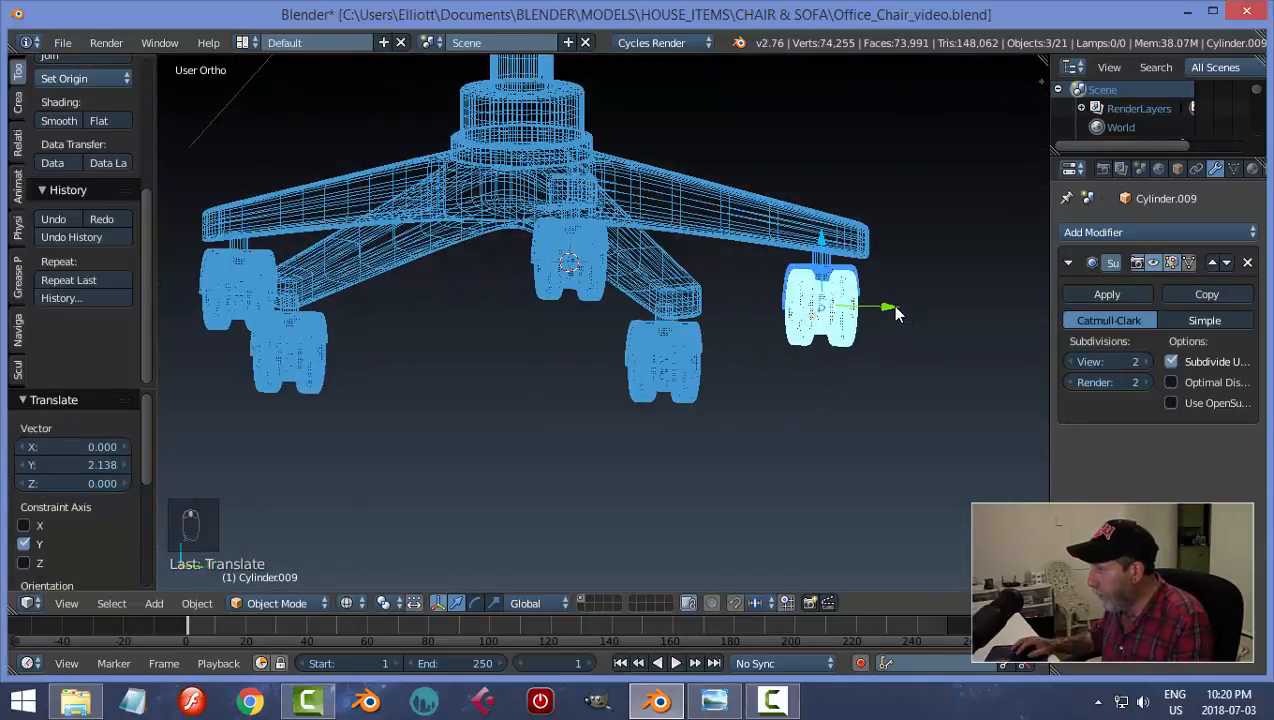
left_click_drag(895, 314, 937, 318)
Step: Return to solid shading and shift the rear -X leg's caster about -0.02 along X to center its stem
key("z")
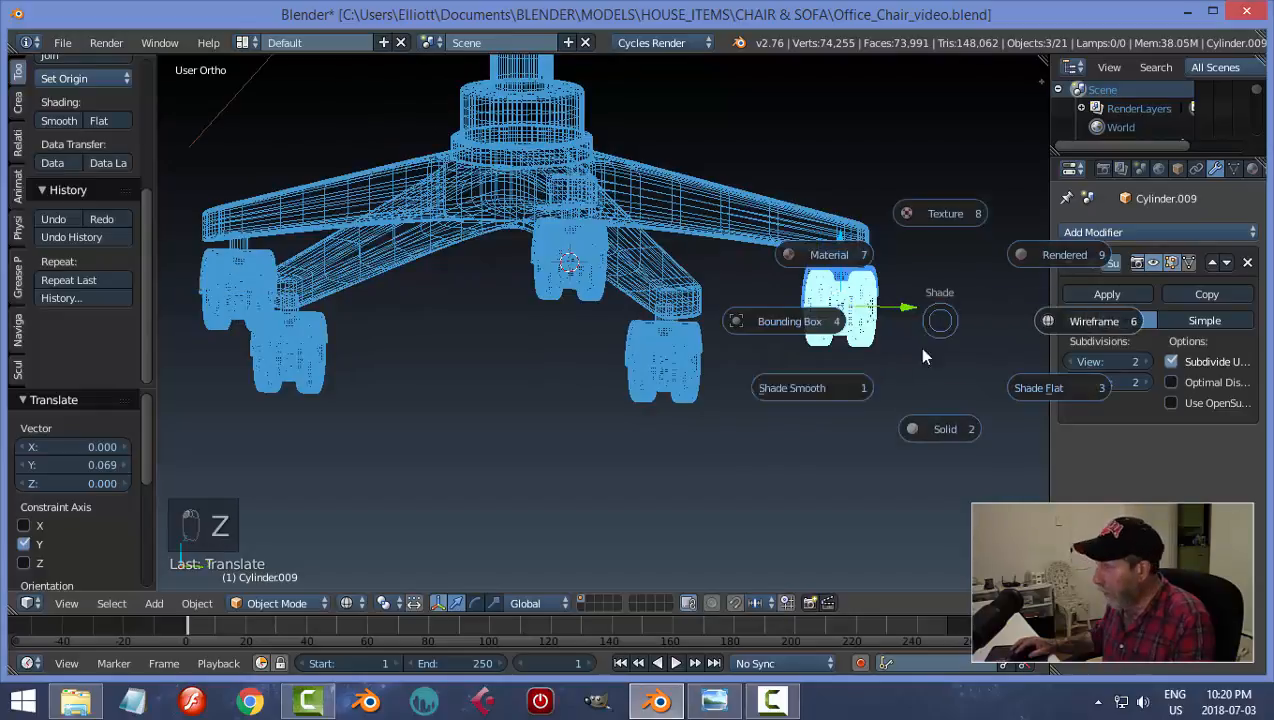
left_click(913, 429)
middle_click_drag(913, 429, 783, 342)
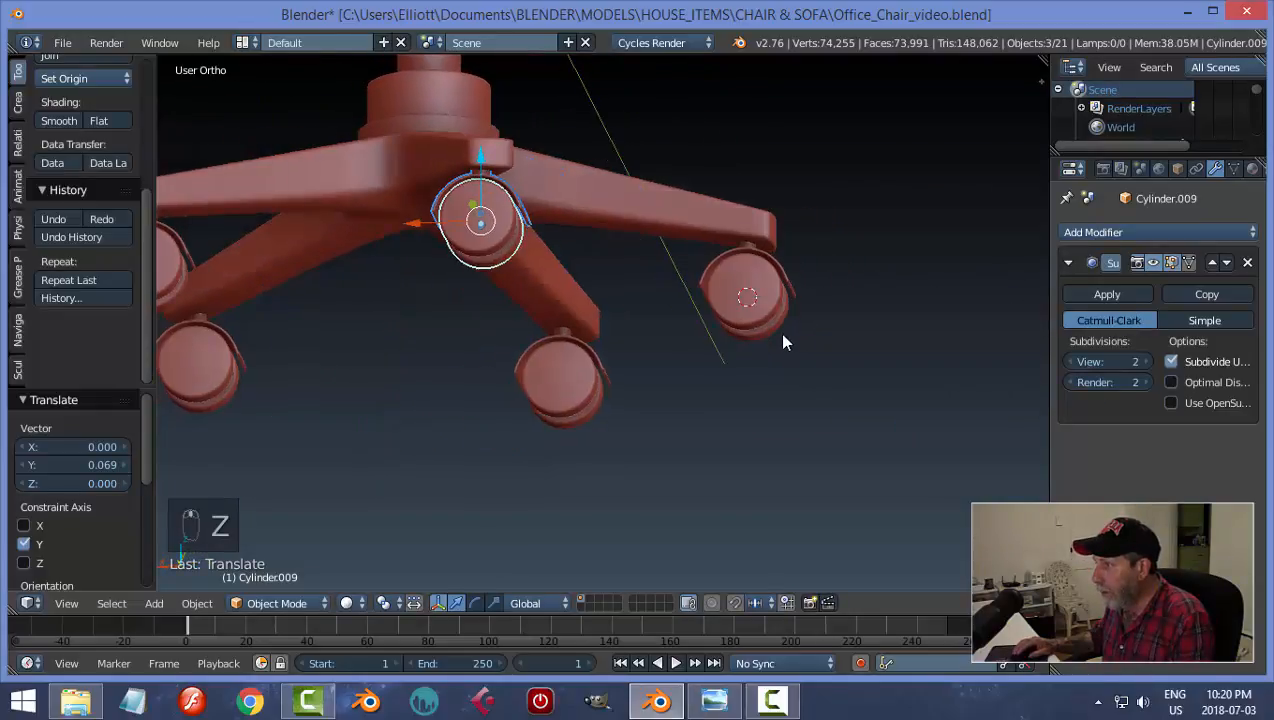
left_click_drag(425, 222, 432, 233)
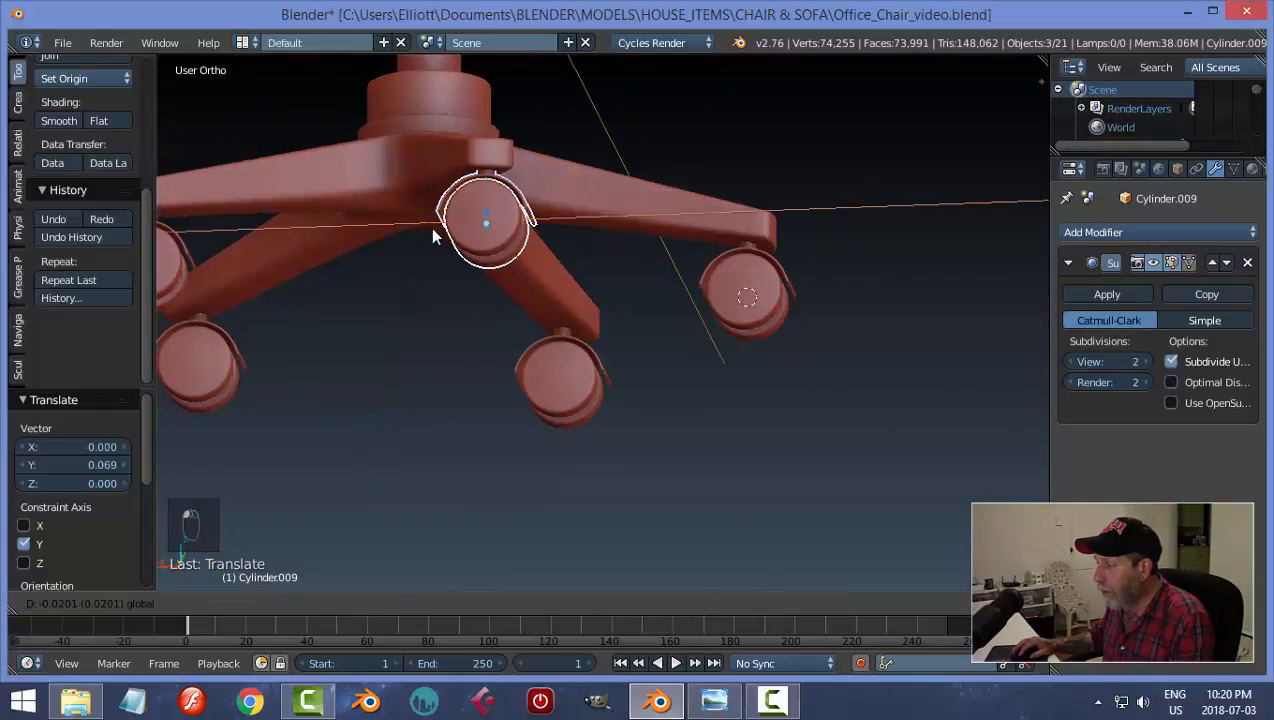
middle_click_drag(432, 233, 398, 290)
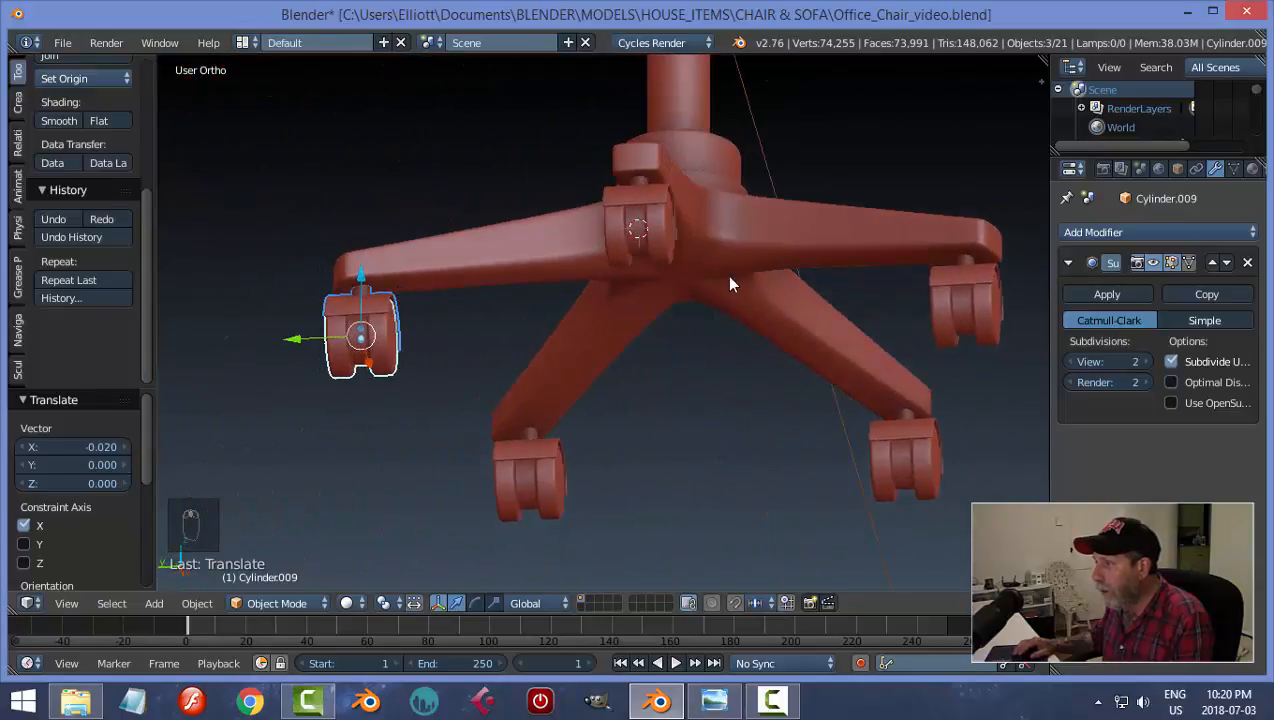
Step: Select the stem, fender and wheels of the front -X leg's caster and move them about -0.024 along Y
middle_click_drag(731, 282, 626, 330)
right_click(938, 300)
scroll(950, 325, "up", 3)
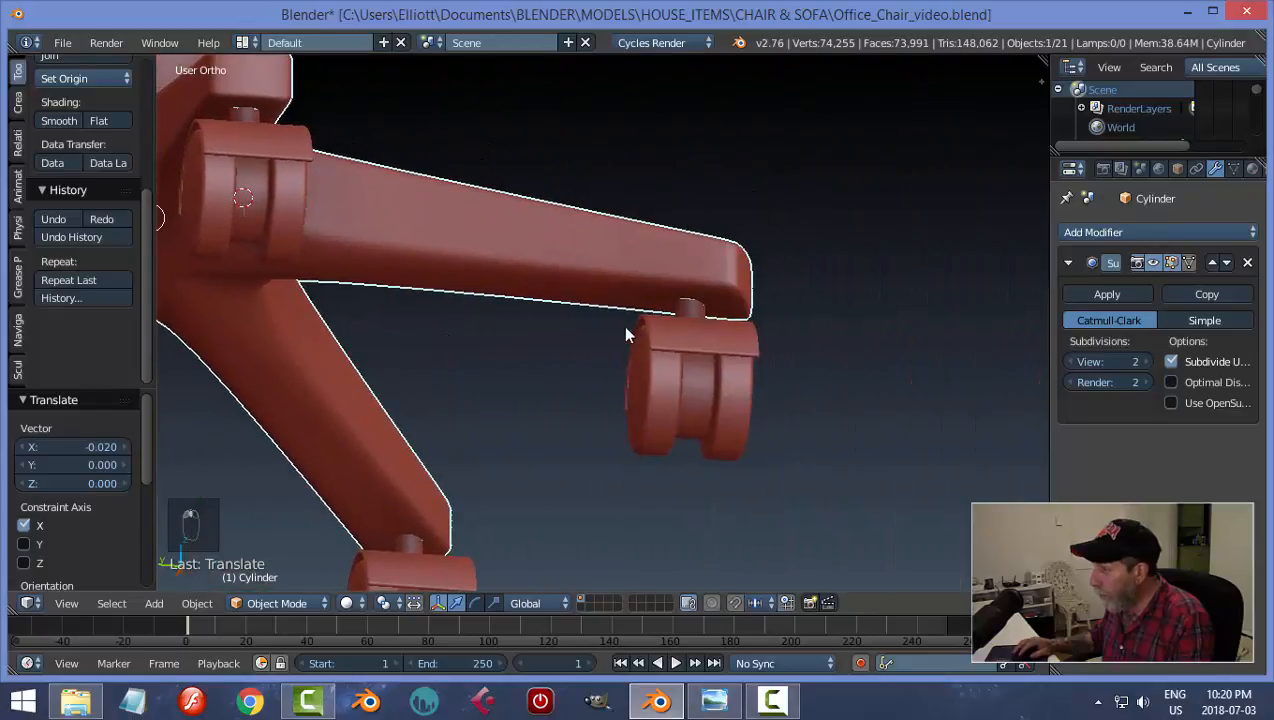
right_click(686, 315)
right_click(716, 339, "shift")
right_click(732, 376, "shift")
middle_click_drag(732, 376, 731, 425)
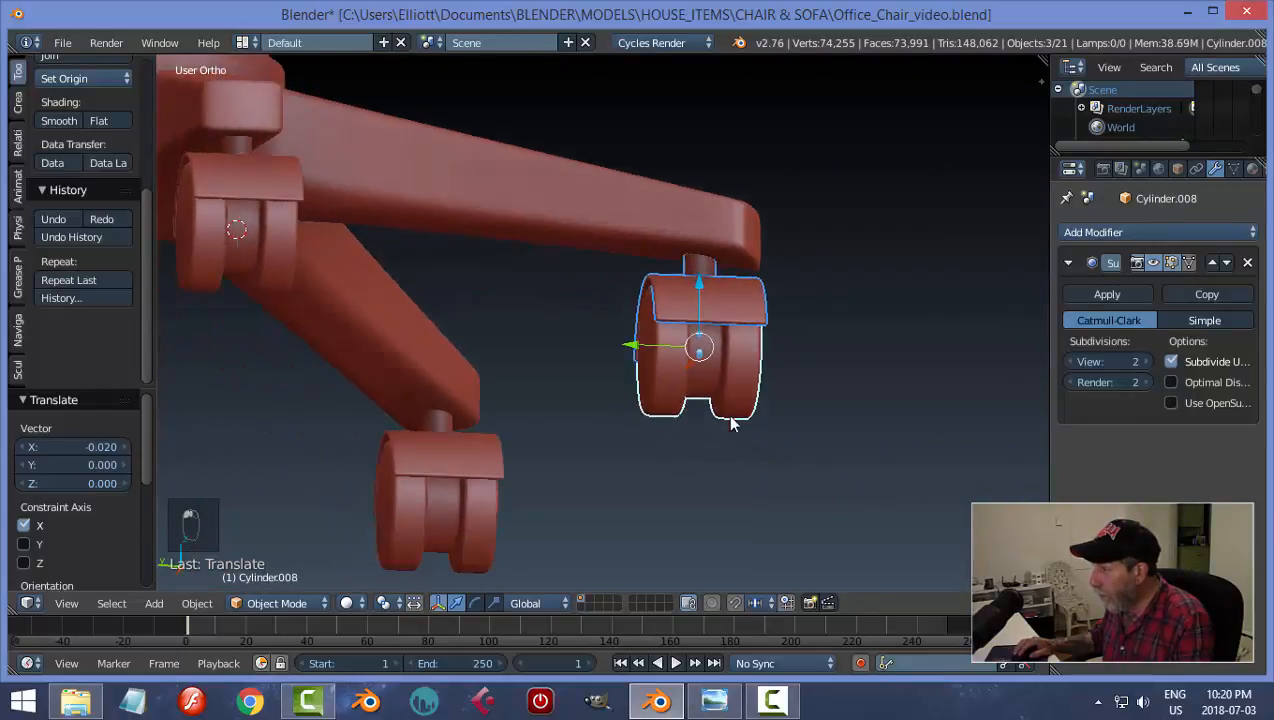
key("g")
key("y")
left_click(732, 345)
Step: Shift the front -X leg's caster about -0.018 along X to center it under the leg
middle_click_drag(732, 345, 532, 361)
key("g")
key("x")
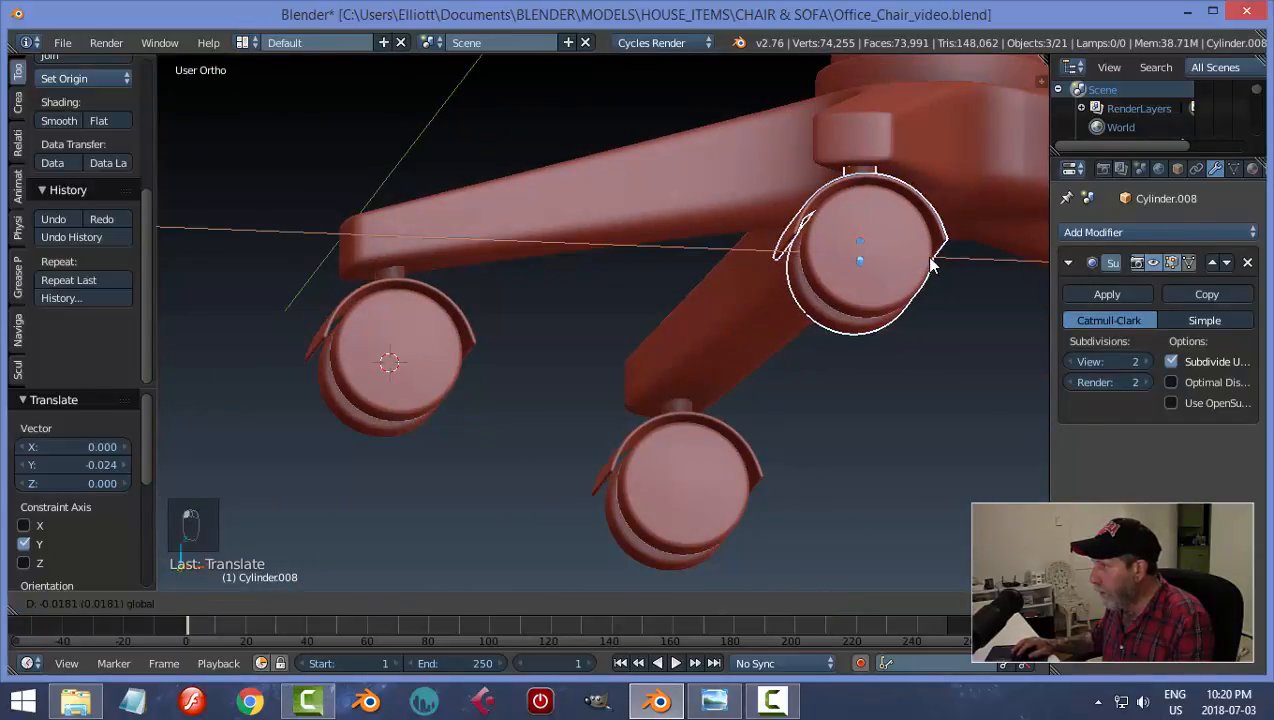
left_click(928, 266)
Step: Select all parts of the rear +X leg's caster and move them about -0.026 along X under the leg
middle_click_drag(928, 266, 668, 193)
scroll(795, 305, "down", 3)
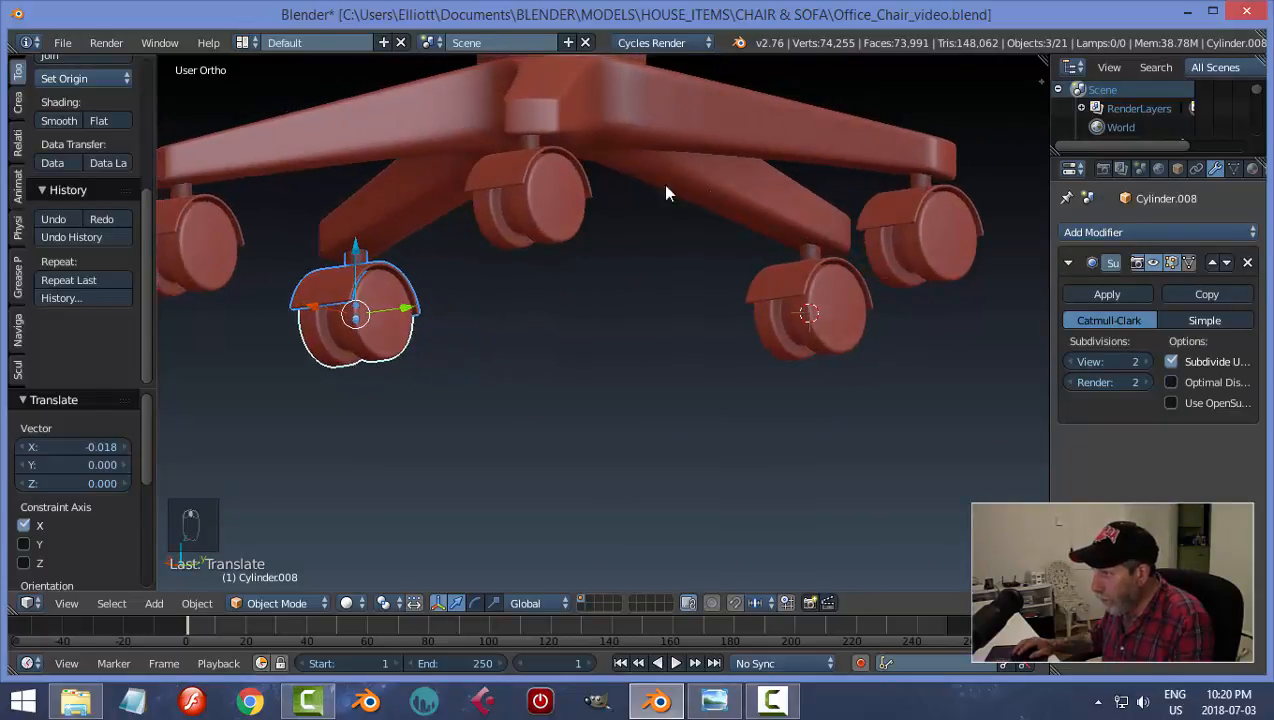
right_click(525, 135)
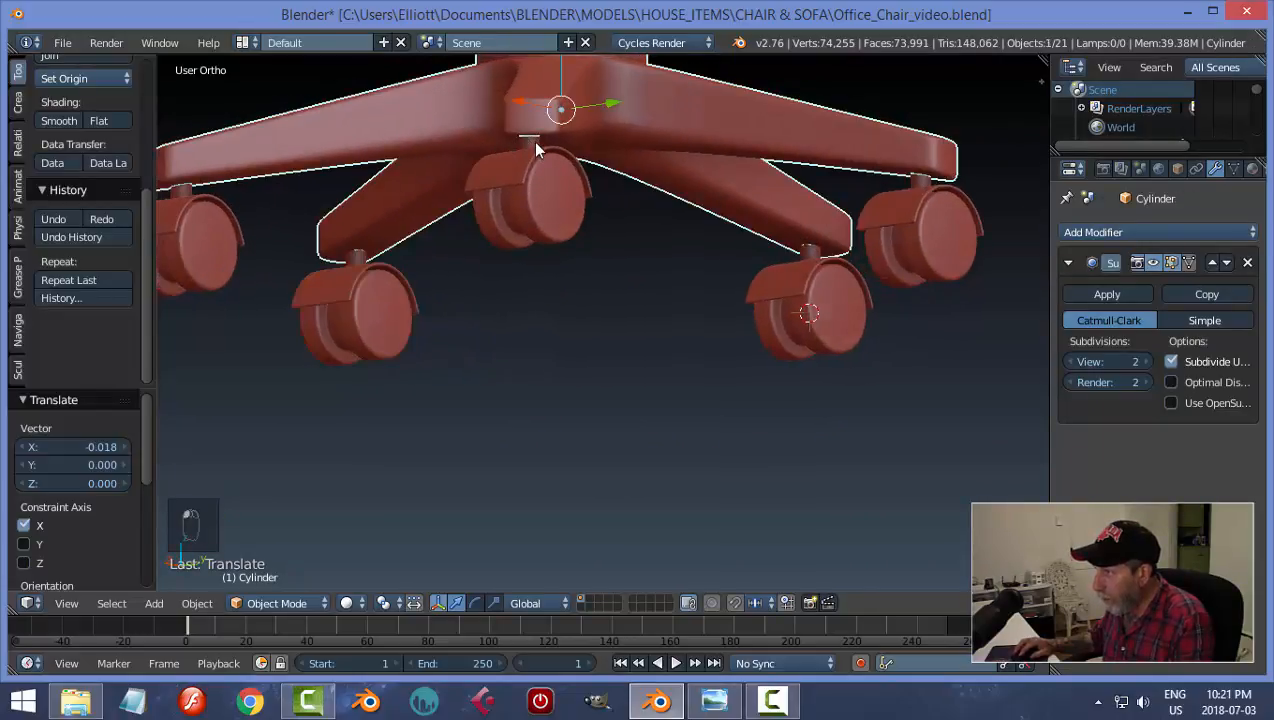
right_click(532, 141, "shift")
right_click(545, 205, "shift")
middle_click_drag(558, 215, 590, 283)
left_click(557, 308)
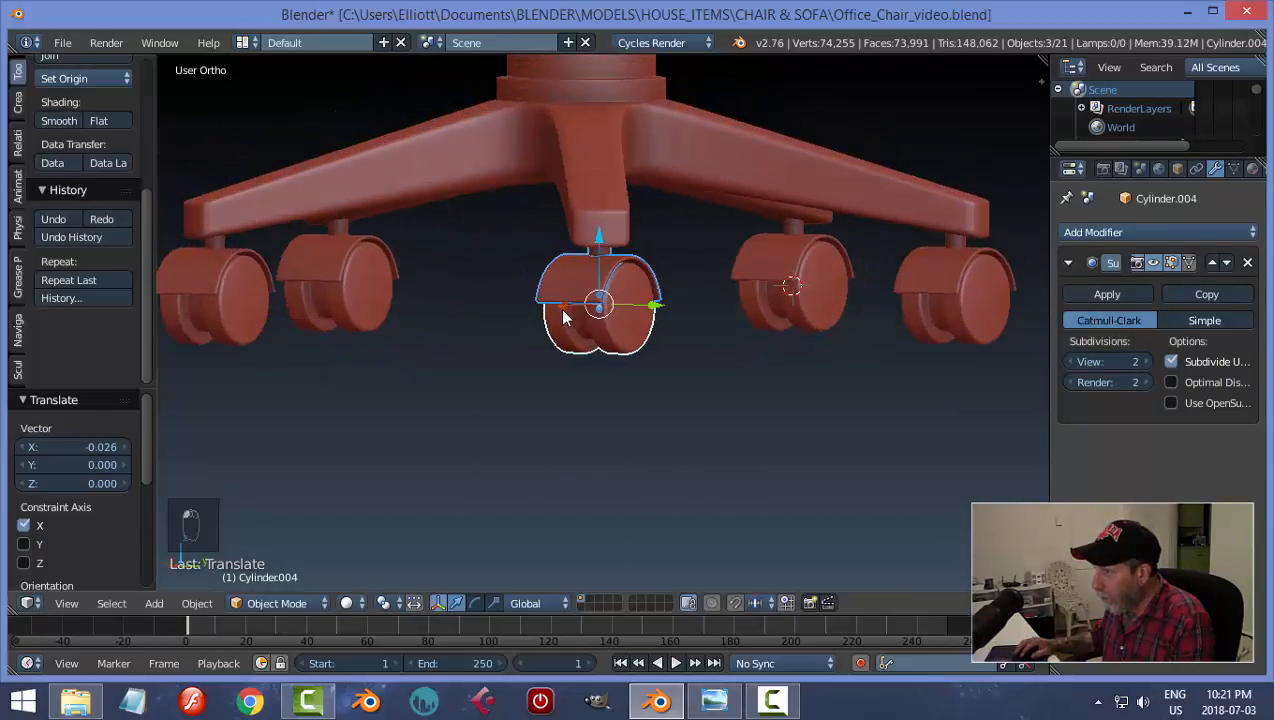
Step: Deselect everything and save the chair file, overwriting the existing version
key("a")
scroll(772, 295, "down", 3)
middle_click_drag(772, 295, 711, 335)
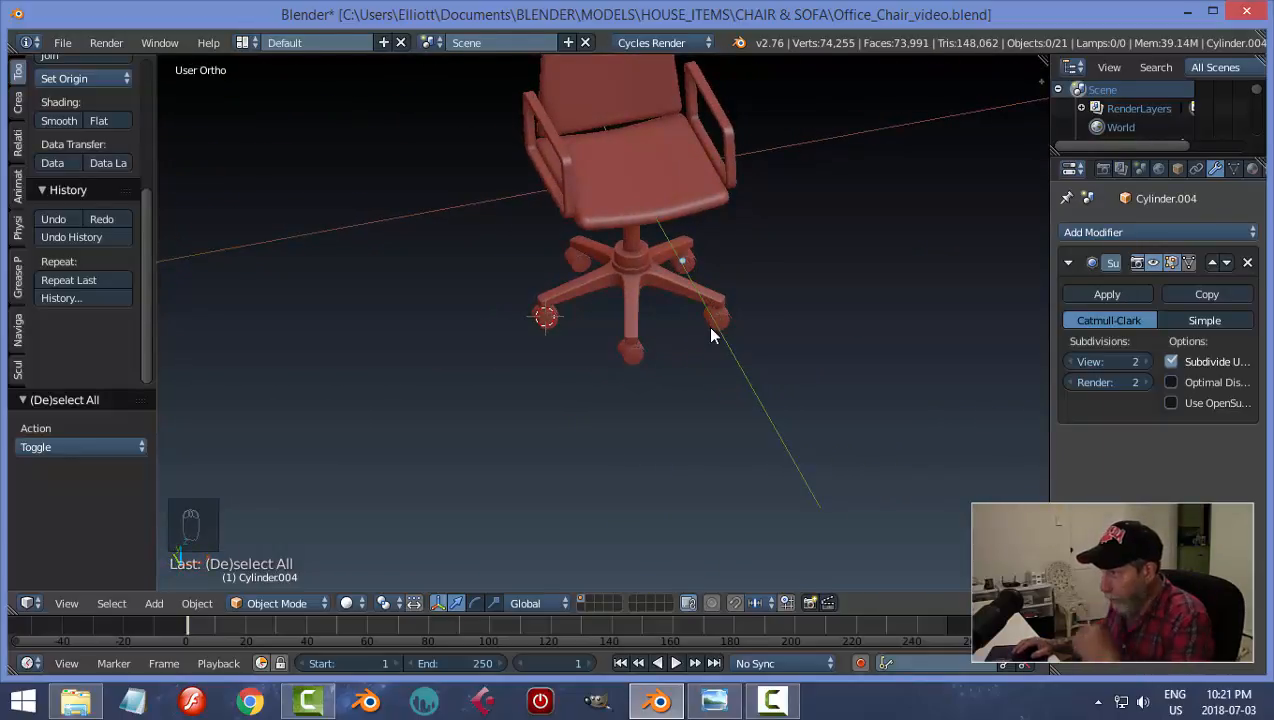
key("ctrl+s")
left_click(710, 333)
Step: Examine the casters and their stems up close and compare them with the Office_Chair.png reference in Windows Photo Viewer
scroll(668, 389, "up", 3)
middle_click_drag(691, 347, 665, 356)
scroll(665, 340, "up", 5)
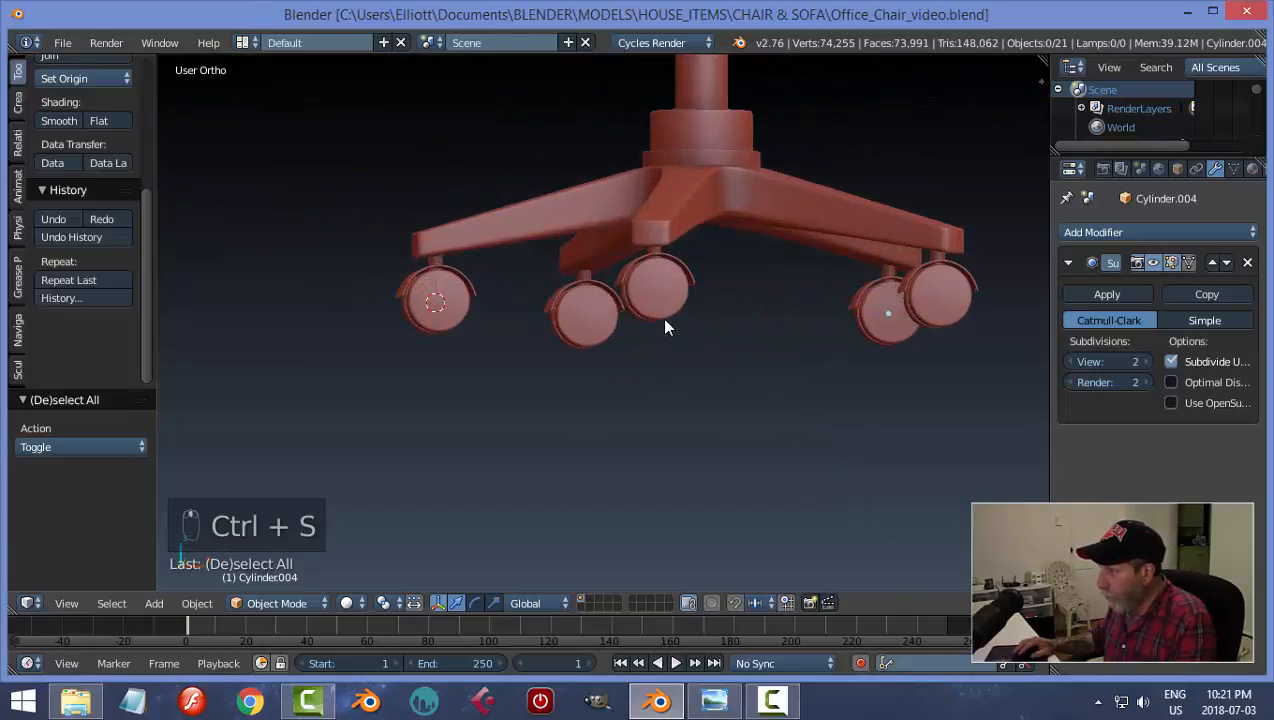
scroll(688, 284, "up", 3)
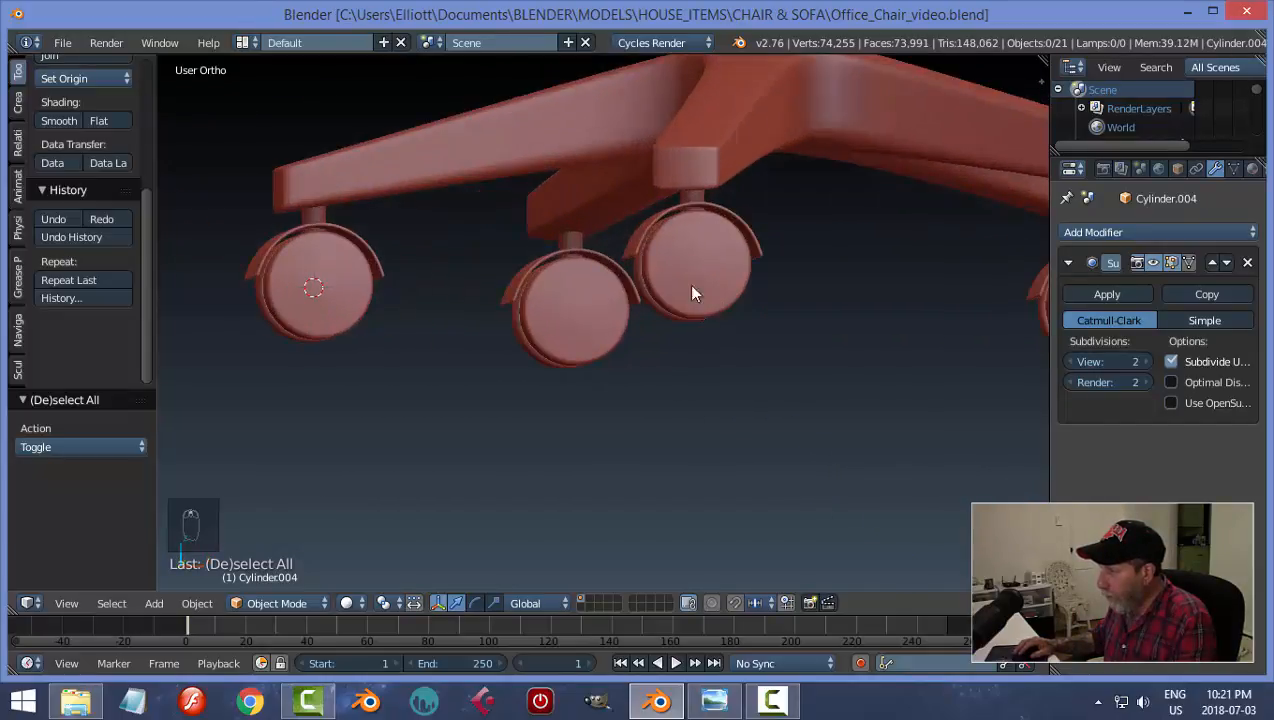
right_click(697, 207)
key("a")
scroll(795, 284, "up", 2)
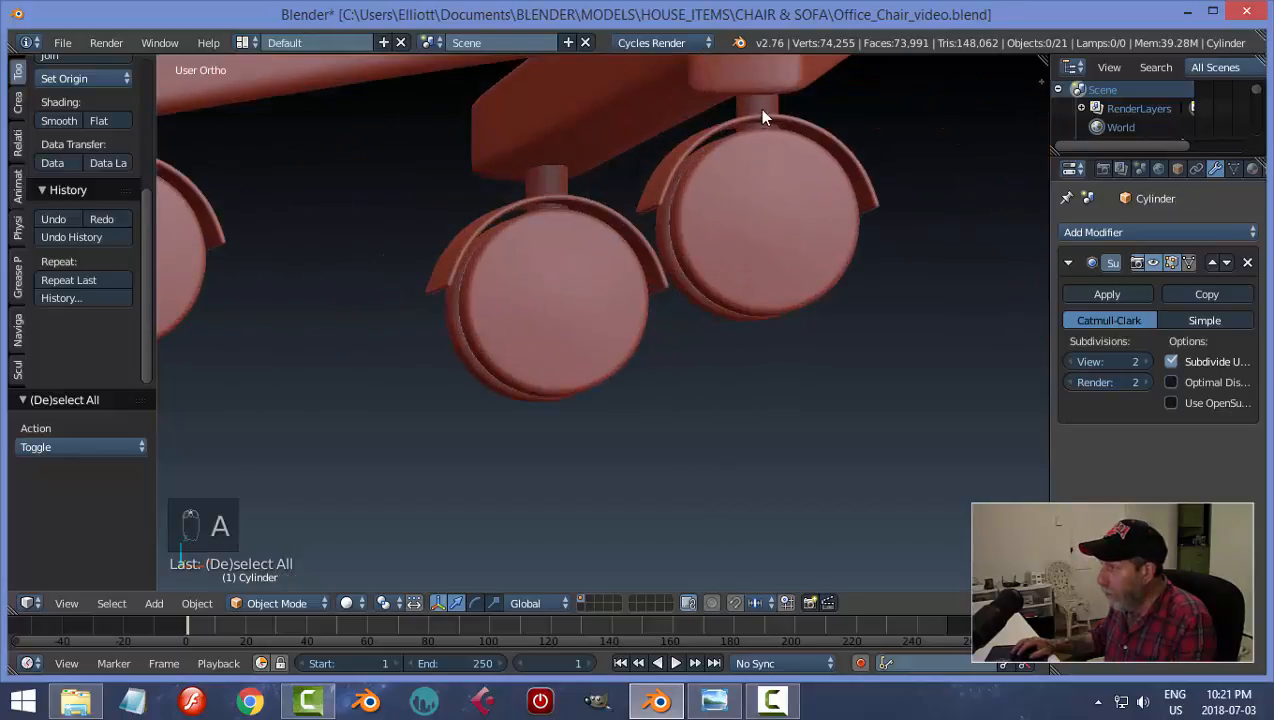
left_click(714, 700)
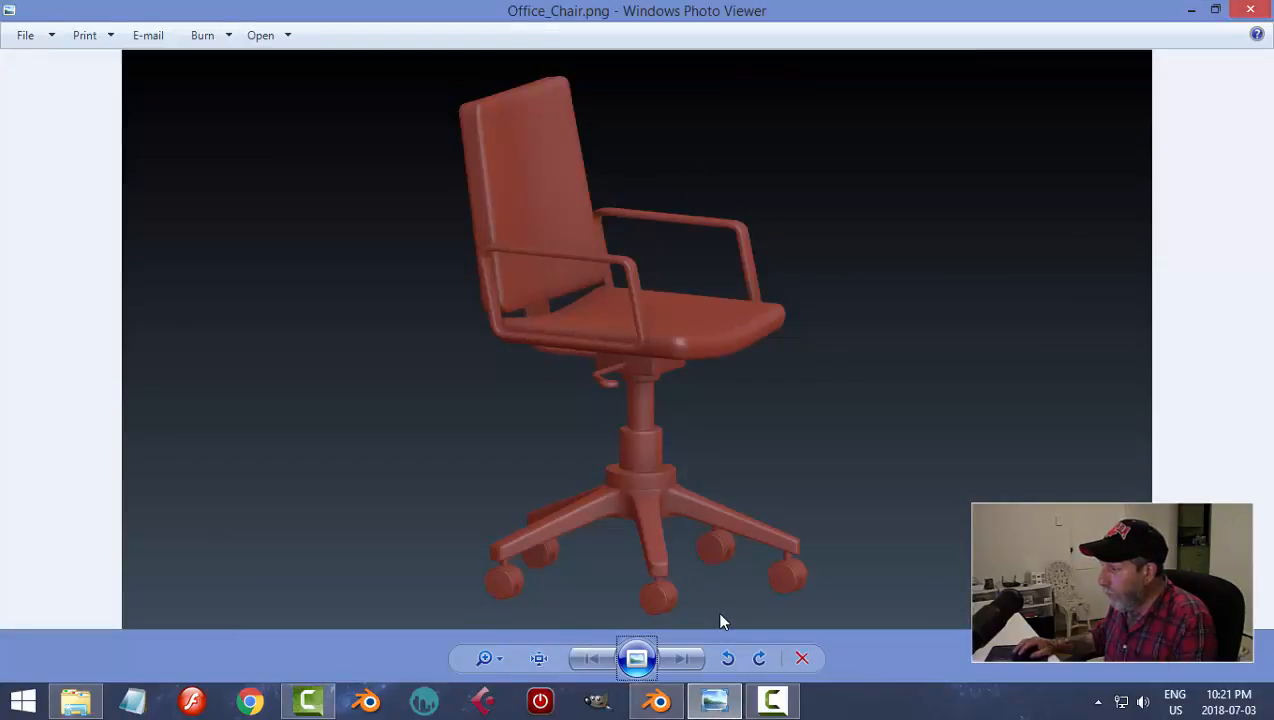
left_click(657, 700)
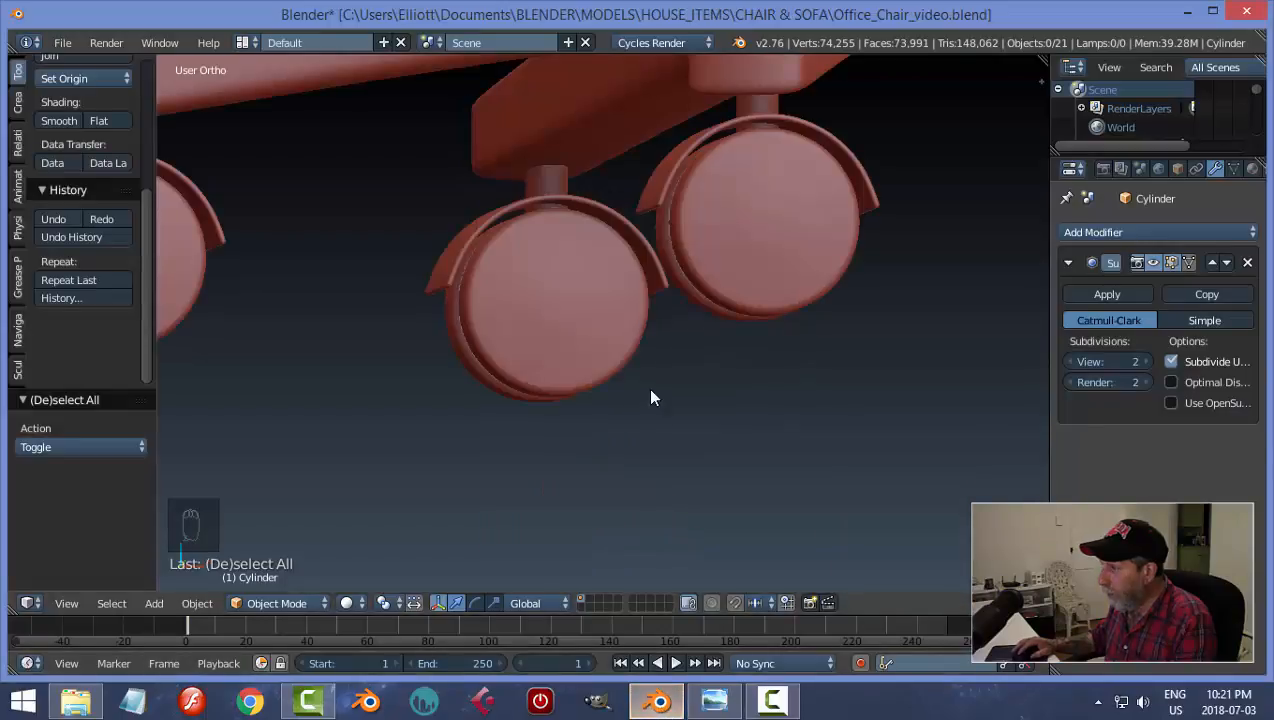
scroll(647, 387, "up", 2)
scroll(650, 394, "down", 3)
scroll(653, 396, "down", 1)
middle_click_drag(697, 331, 704, 294)
middle_click_drag(753, 347, 752, 347)
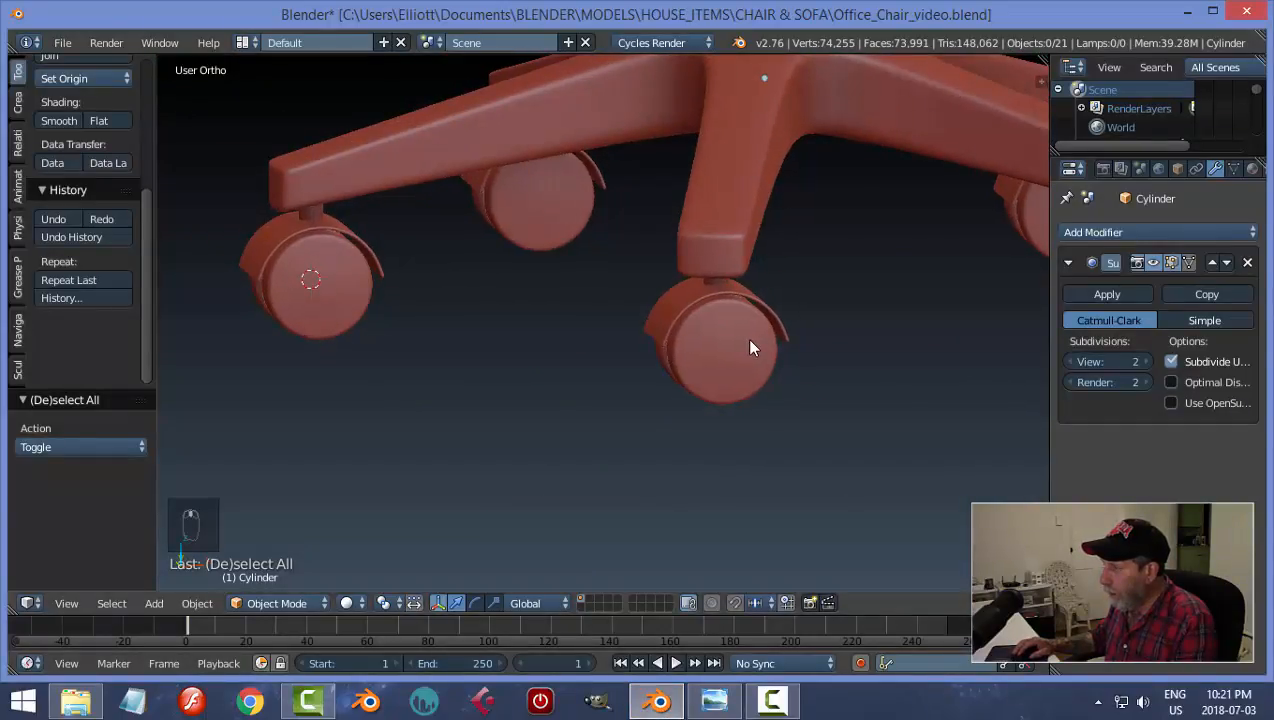
Step: In a front wireframe view, box-select the stems, fenders and wheels of all five casters together
key("KP_1")
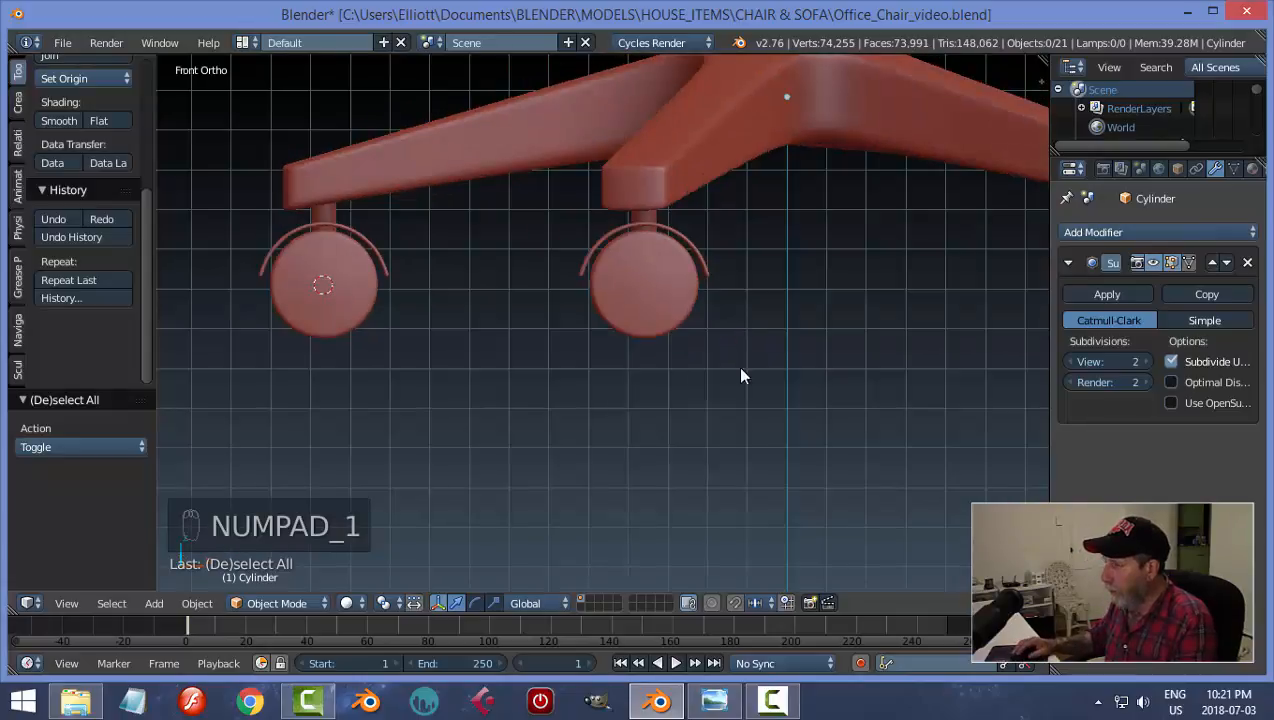
scroll(745, 400, "down", 1)
scroll(720, 385, "up", 3)
scroll(682, 352, "down", 3)
scroll(955, 395, "down", 2)
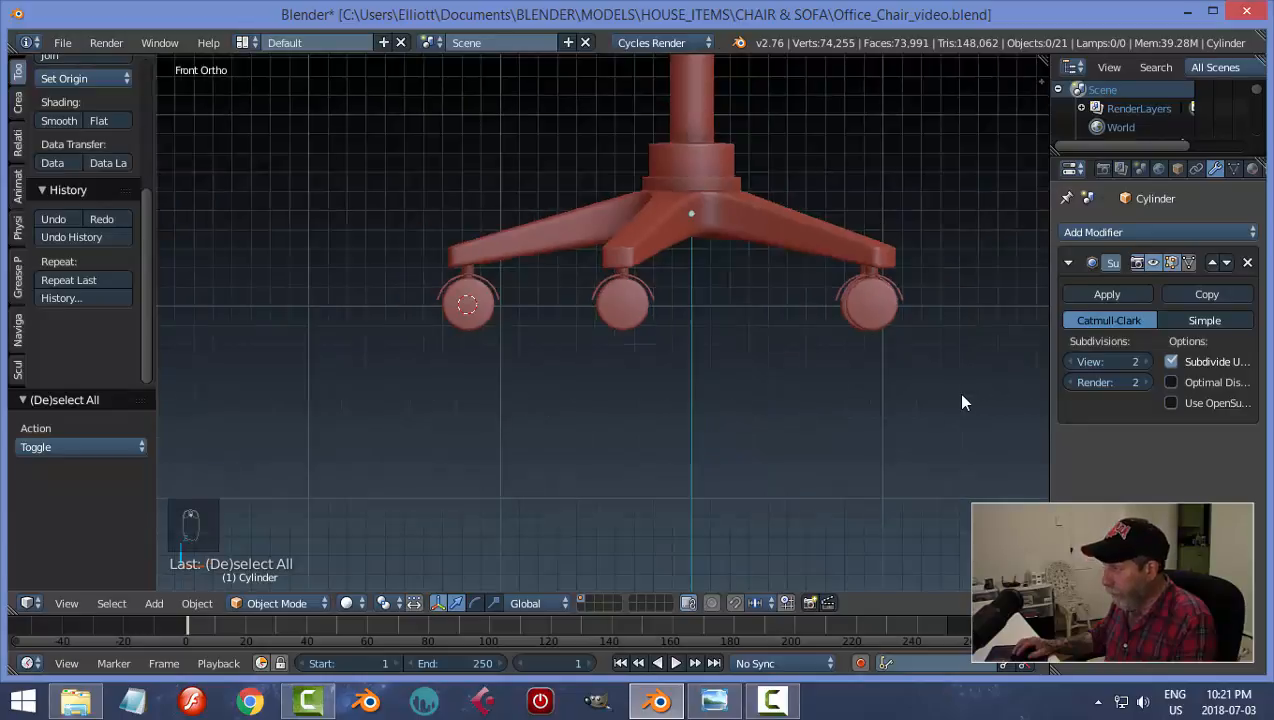
key("z")
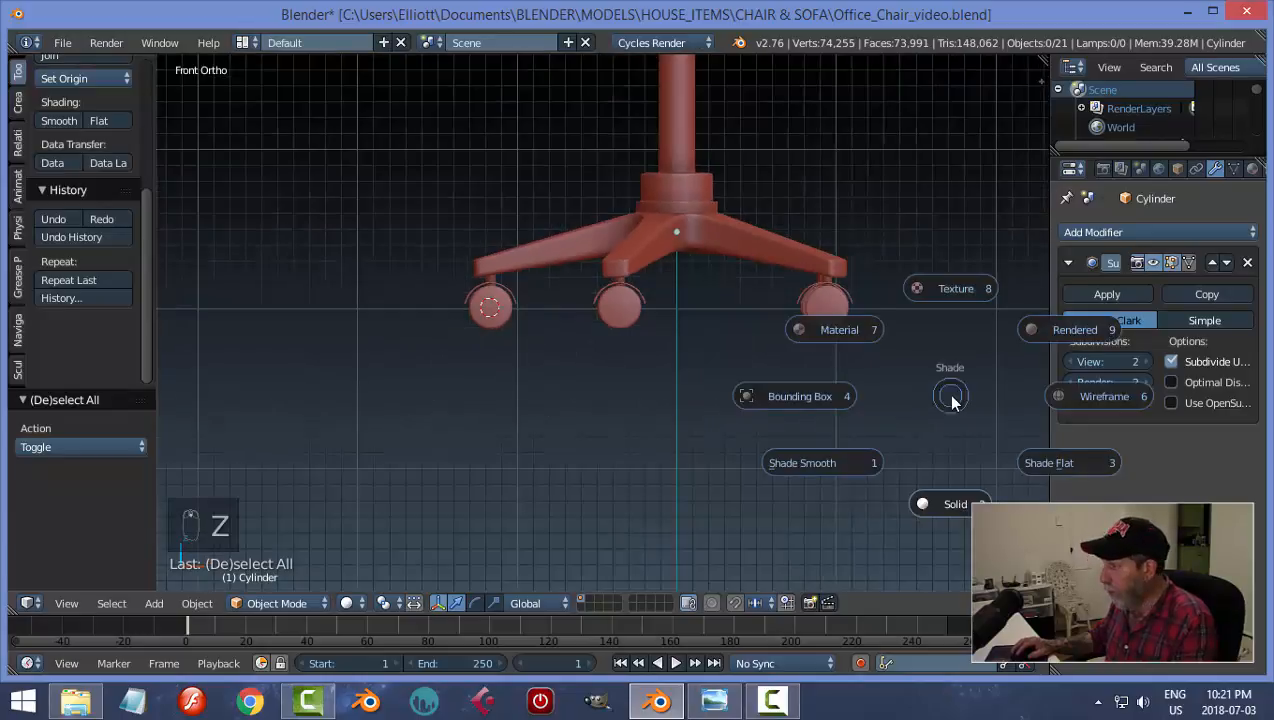
left_click(1092, 392)
key("b")
left_click_drag(959, 393, 405, 285)
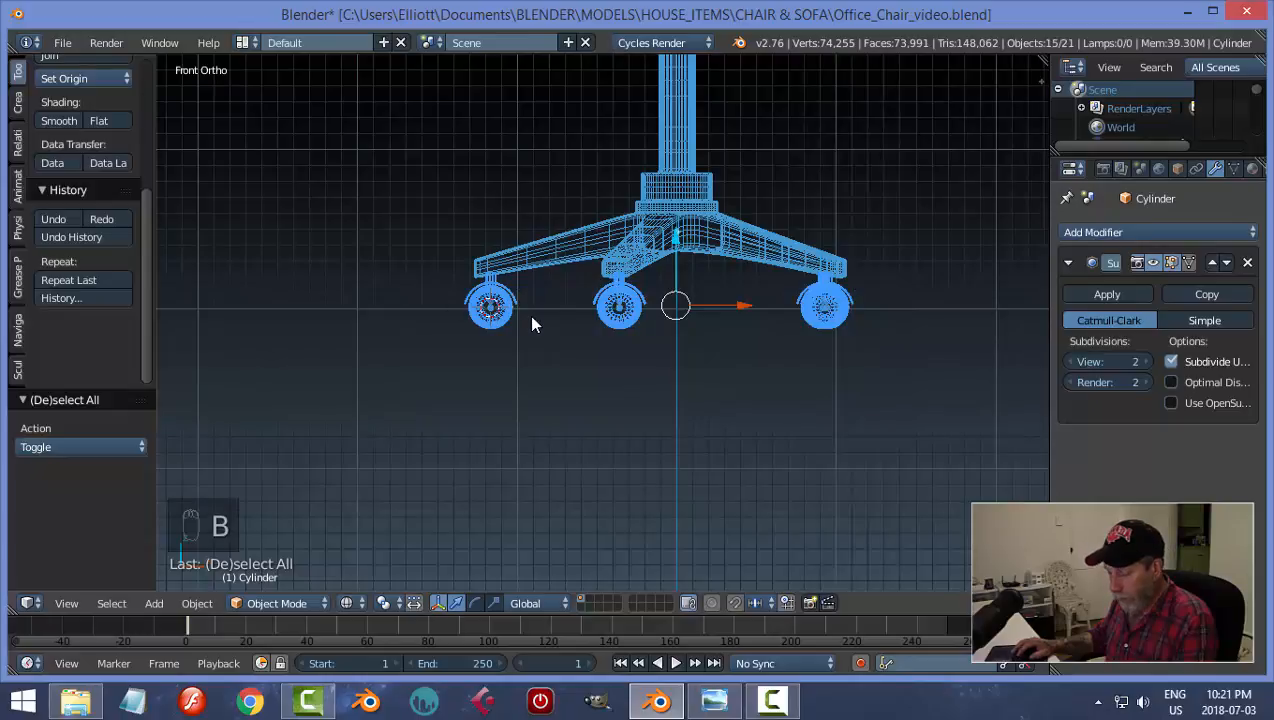
Step: Lower all five selected casters together about 0.108 along Z, clear of the legs
key("z")
left_click(636, 400)
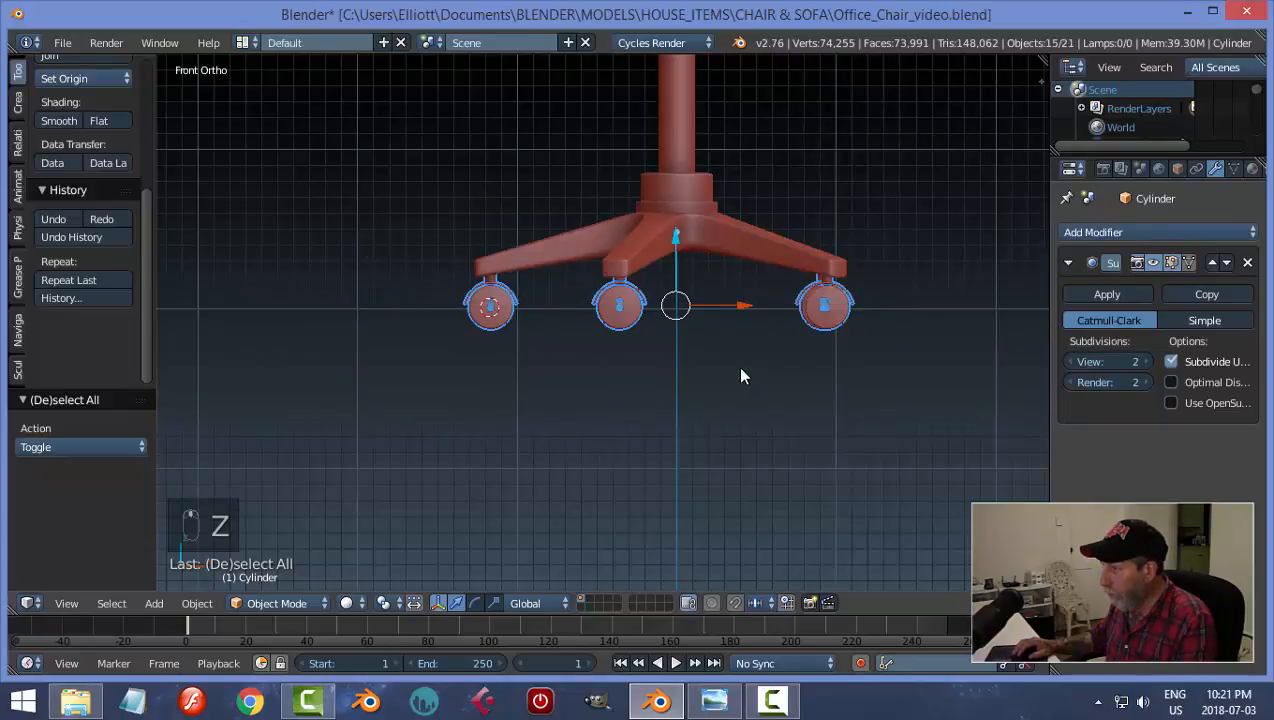
middle_click_drag(740, 376, 693, 372)
scroll(665, 367, "up", 5)
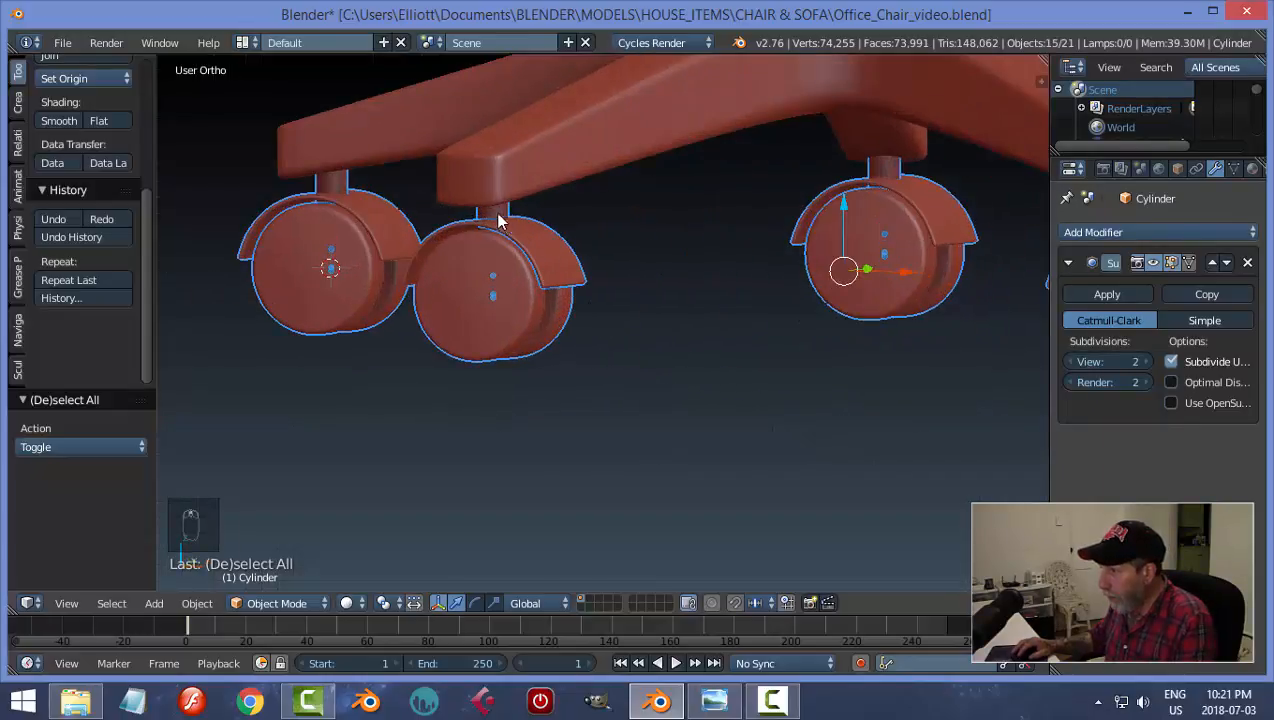
key("g")
key("z")
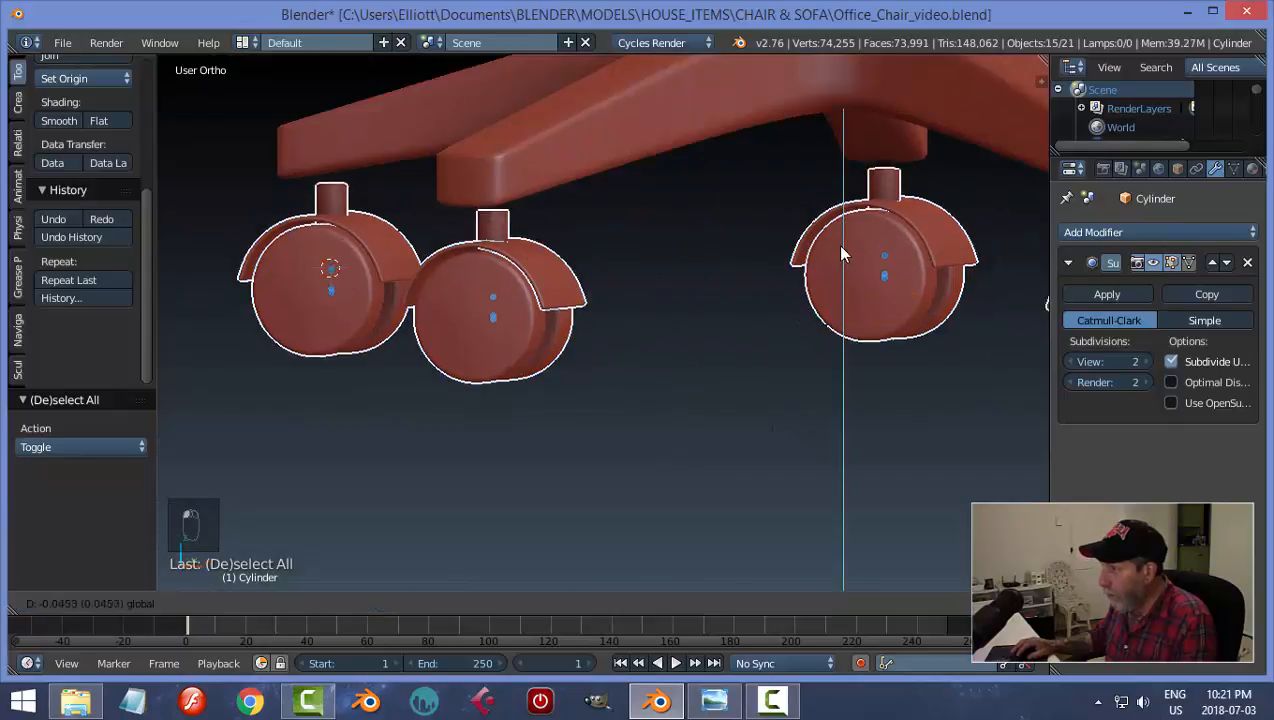
left_click(836, 250)
scroll(831, 316, "down", 3)
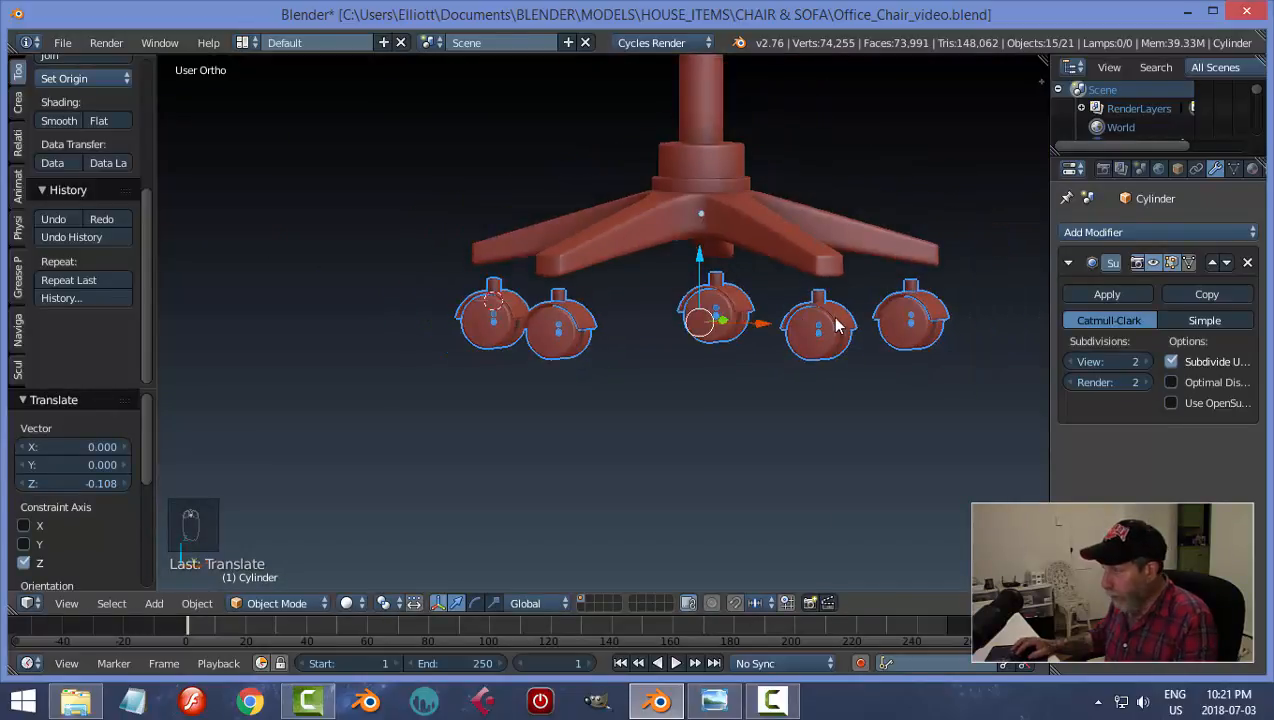
Step: Rotate the casters about -99.6° around Z on their individual origins, and raise them back up under the leg ends
key("KP_1")
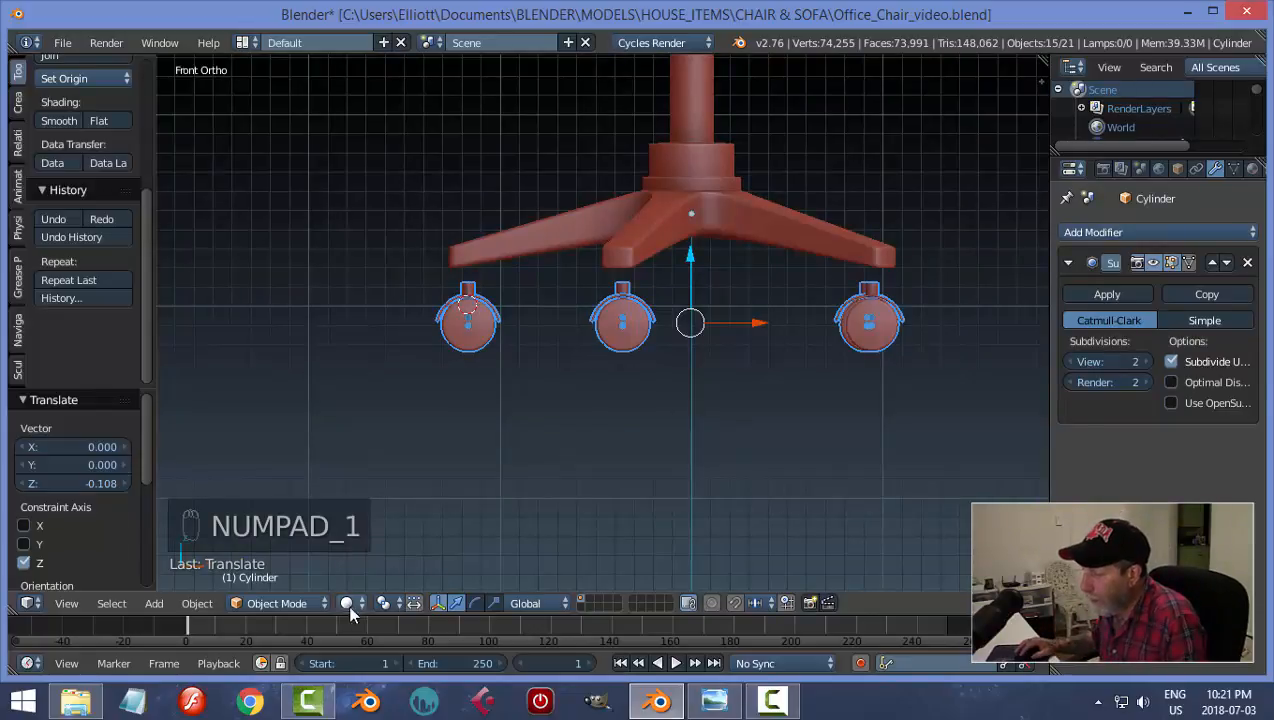
left_click(386, 603)
left_click(470, 537)
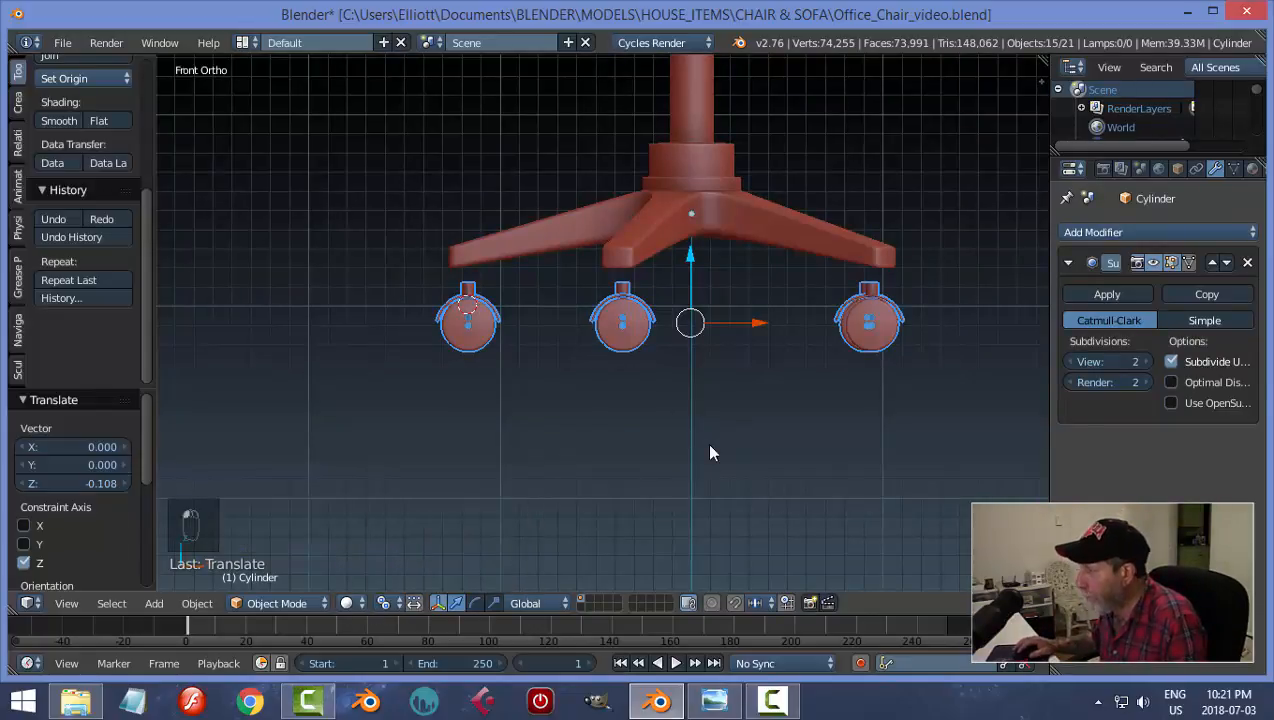
scroll(710, 452, "down", 4)
scroll(710, 452, "up", 3)
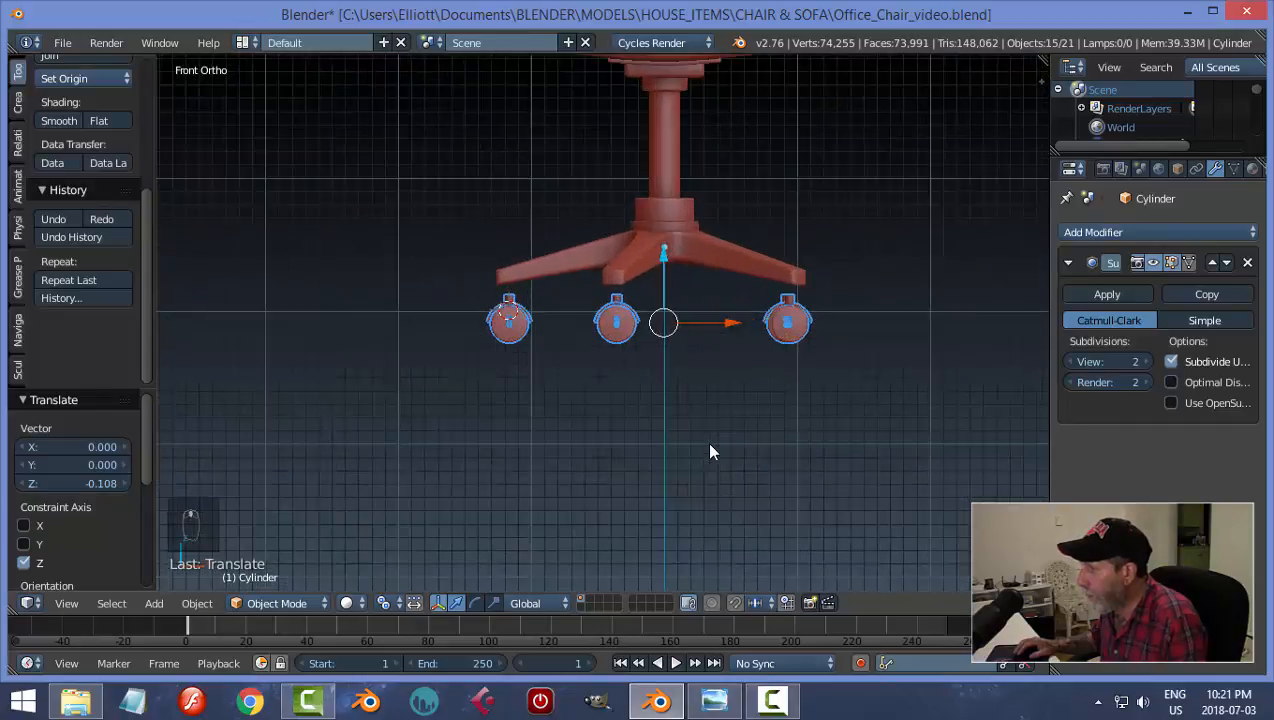
scroll(710, 452, "up", 1)
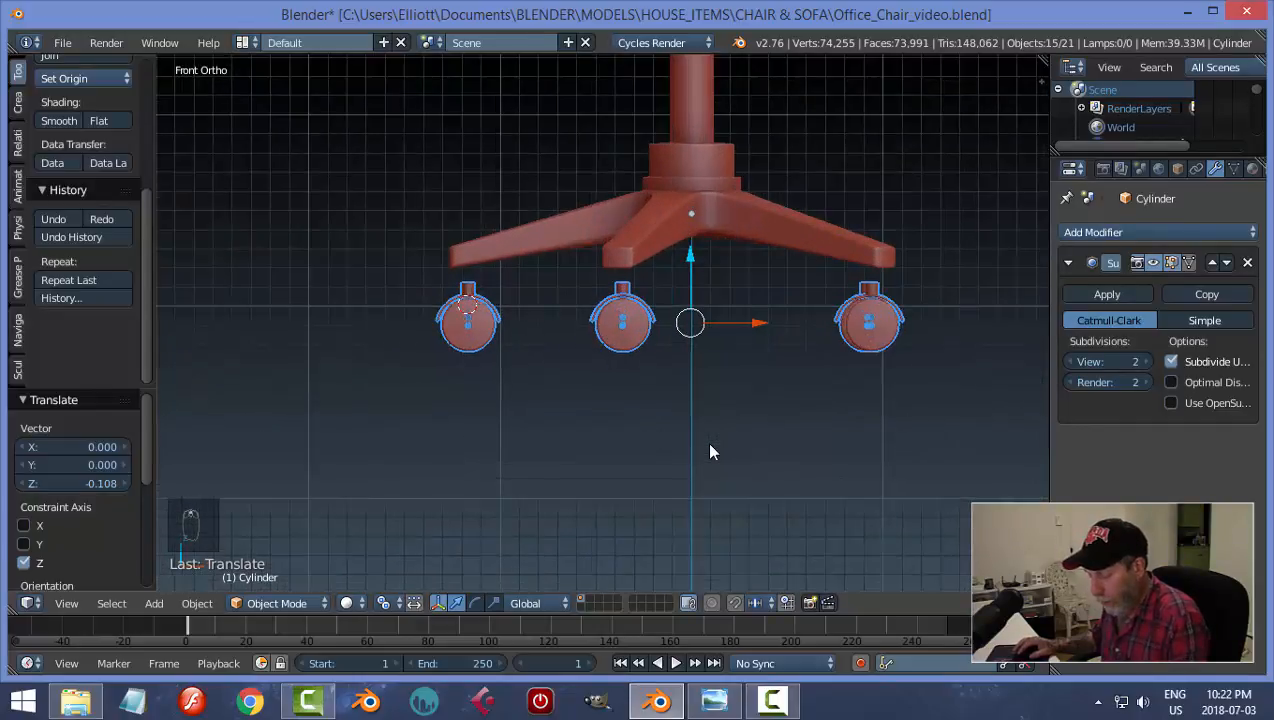
key("r")
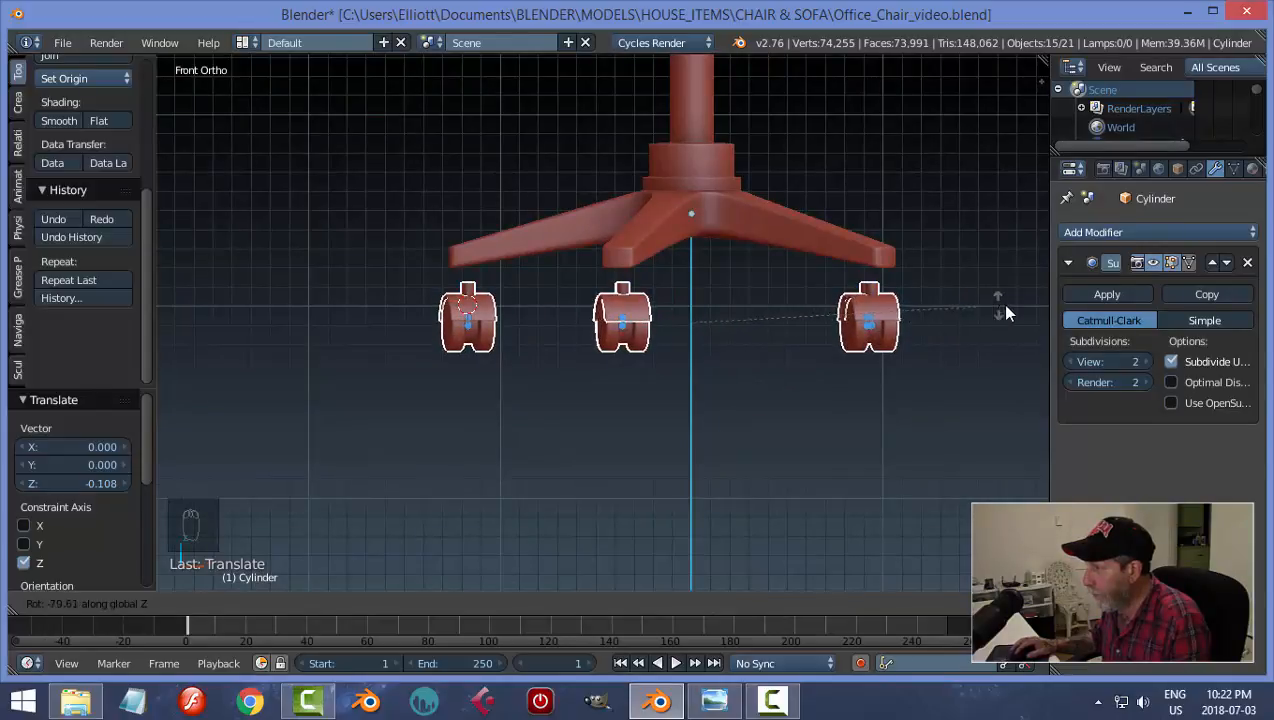
left_click(210, 146)
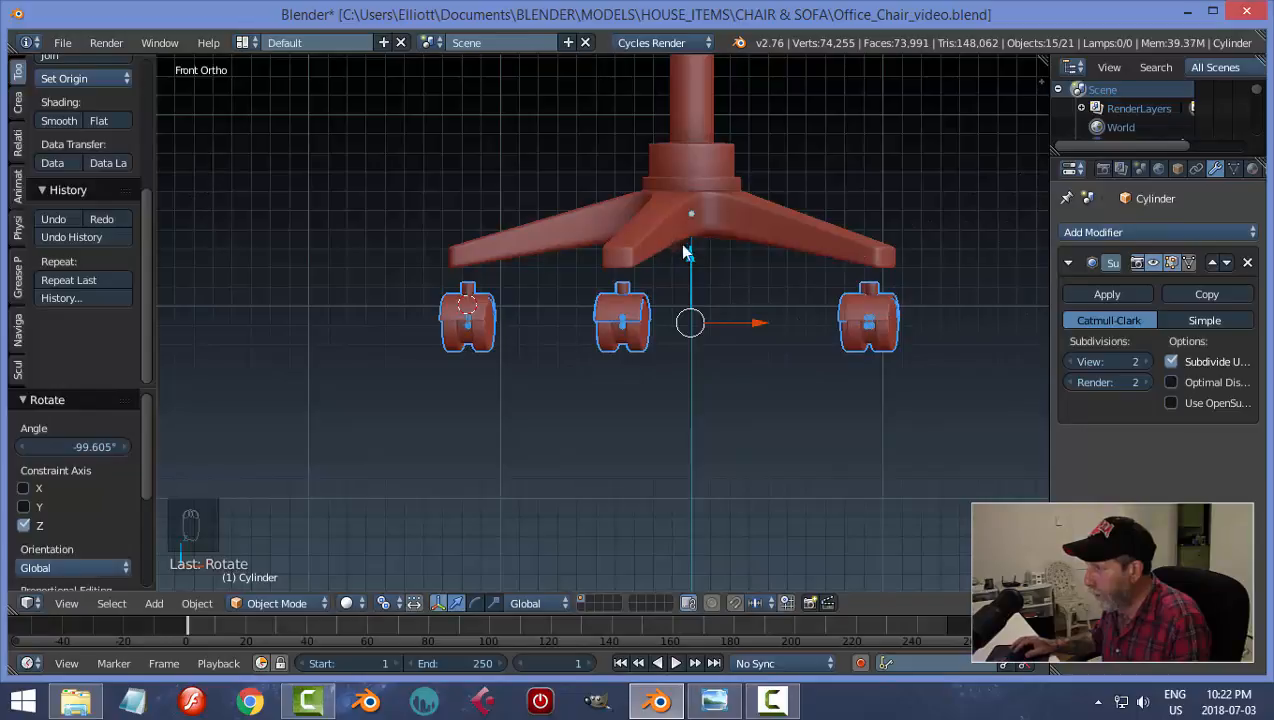
left_click_drag(685, 252, 697, 232)
middle_click_drag(748, 321, 585, 271)
Step: Deselect everything and save the chair file over the existing version
key("a")
scroll(662, 355, "down", 4)
key("ctrl+s")
scroll(670, 383, "down", 5)
key("ctrl+s")
left_click(717, 376)
Step: Open the mounting block beneath the seat in Edit Mode with face selection
scroll(585, 315, "up", 2)
middle_click_drag(458, 177, 657, 236)
scroll(753, 180, "up", 2)
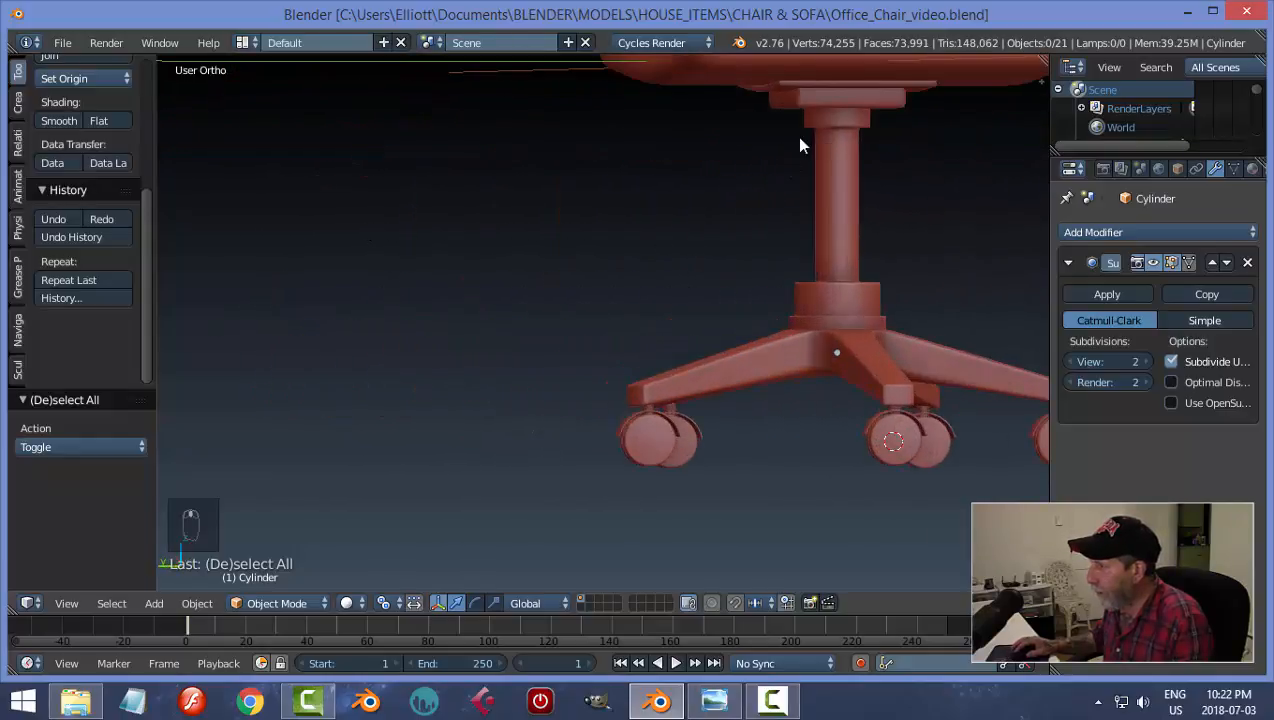
right_click(799, 99)
middle_click_drag(759, 204, 584, 330, "shift")
key("Tab")
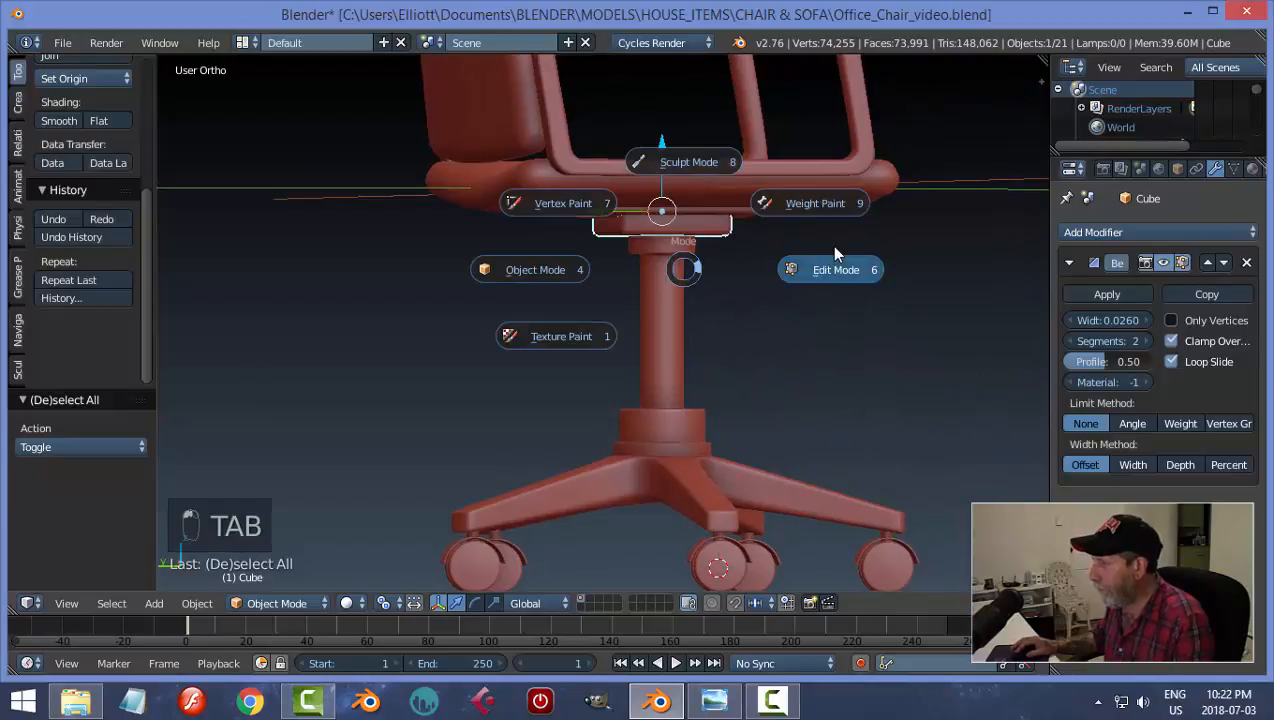
left_click(830, 262)
scroll(648, 284, "up", 4)
key("ctrl+Tab")
left_click(600, 324)
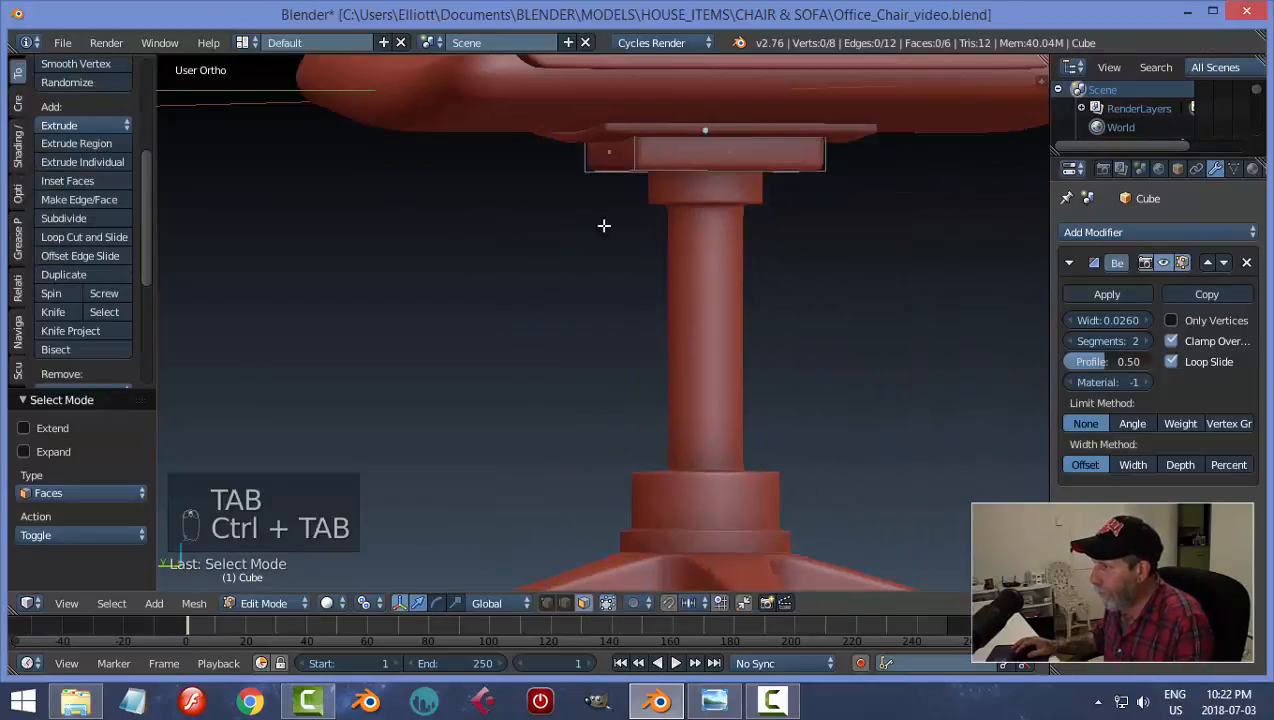
Step: Snap the 3D cursor to the mounting block's rear face, deselect the face and return to Object Mode
key("shift+s")
left_click(680, 236)
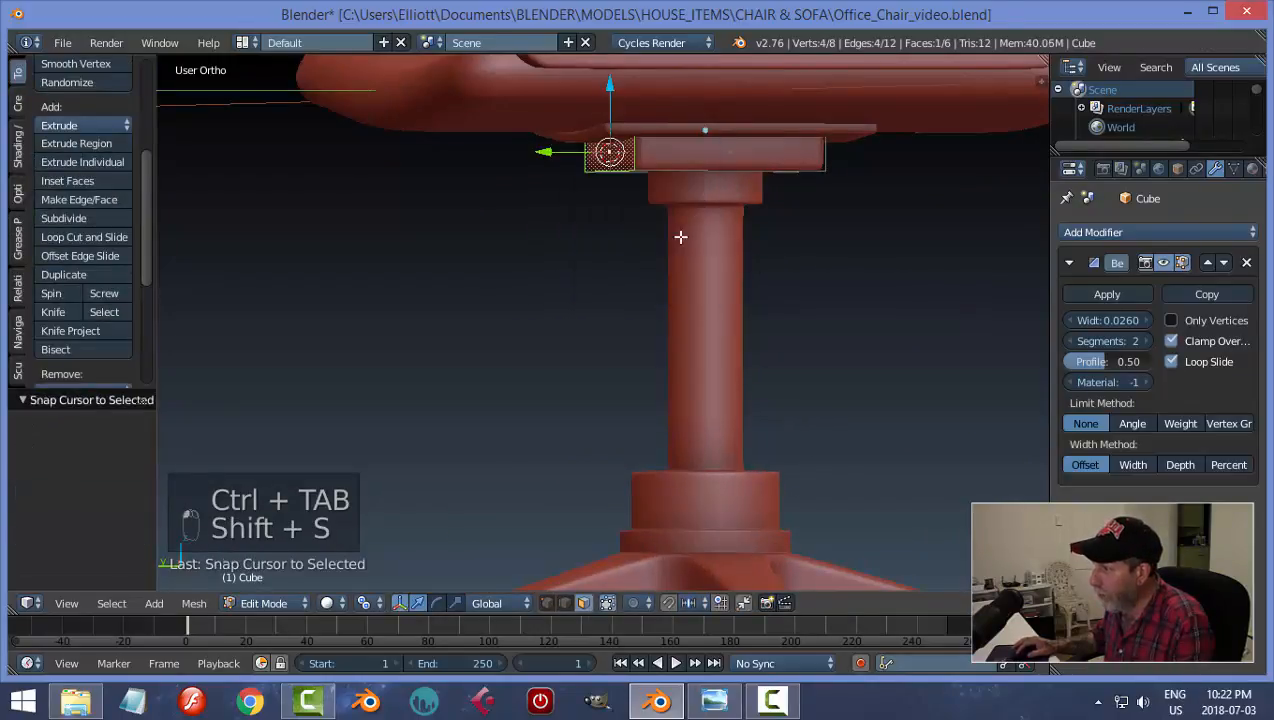
key("a")
key("Tab")
left_click(515, 274)
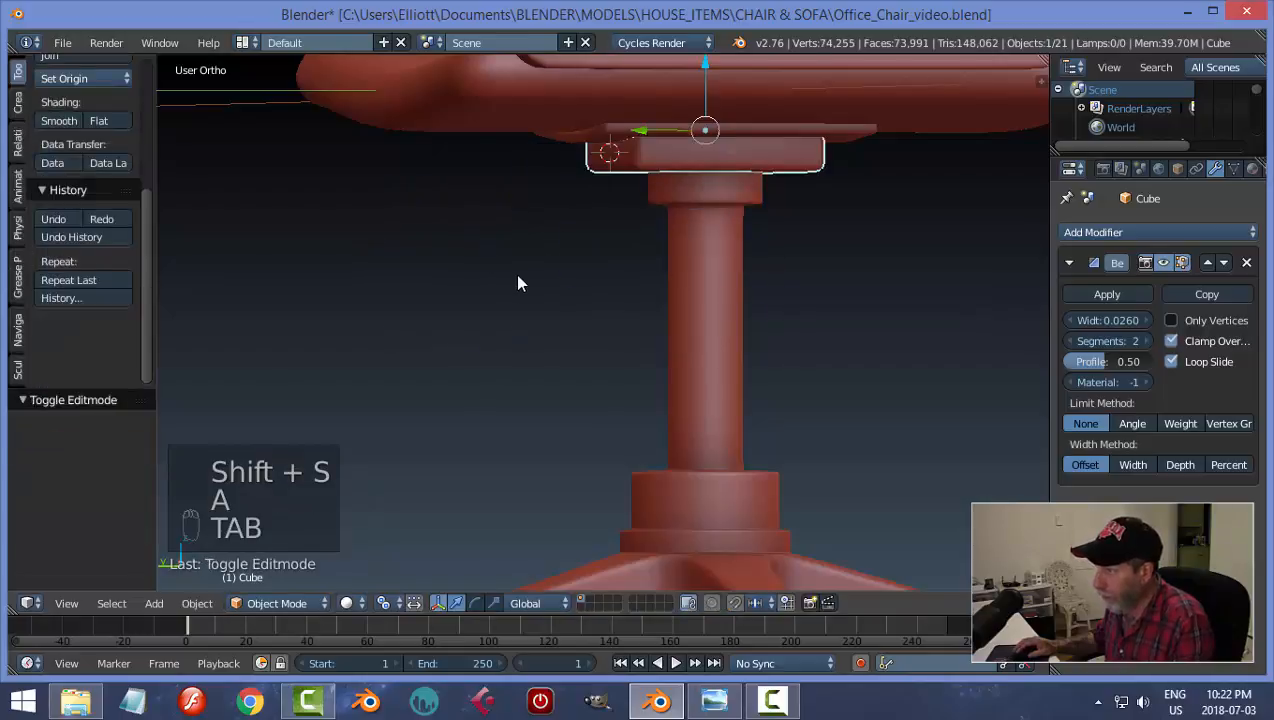
Step: Add a Path curve at the 3D cursor and rotate it 90° around Z
scroll(500, 258, "down", 1)
middle_click_drag(503, 267, 601, 265)
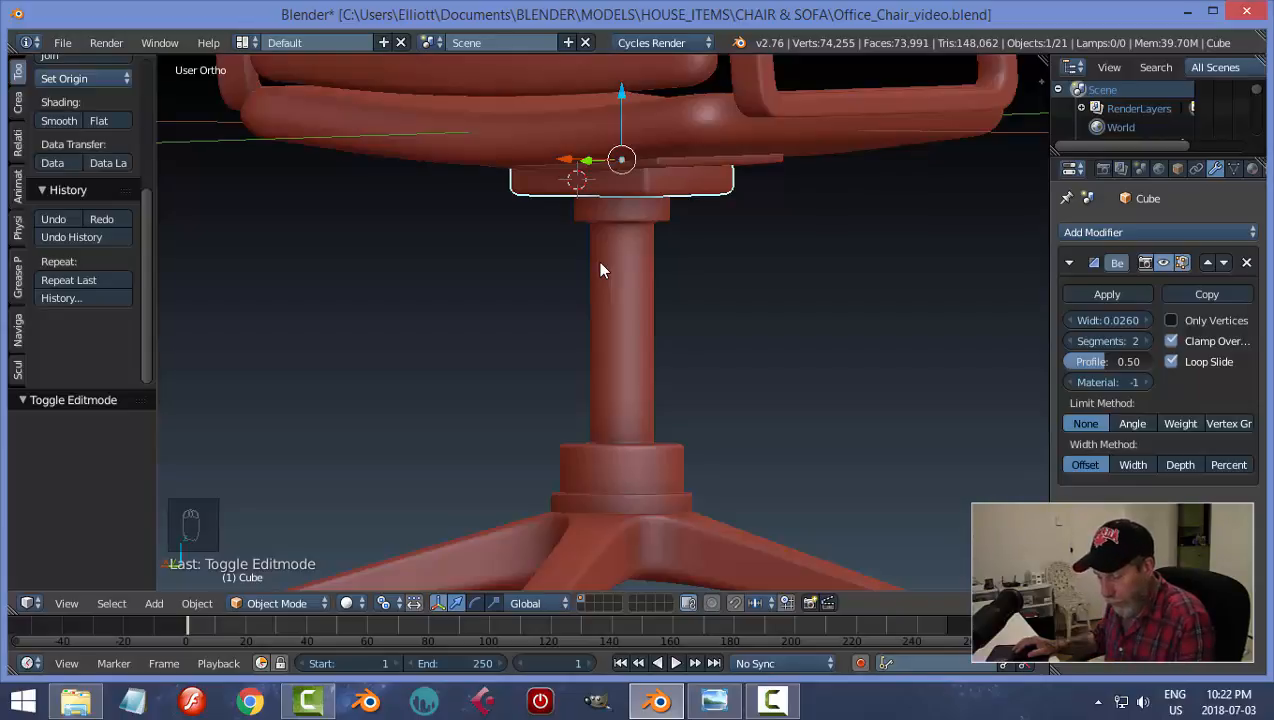
key("shift+a")
mouse_move(600, 268)
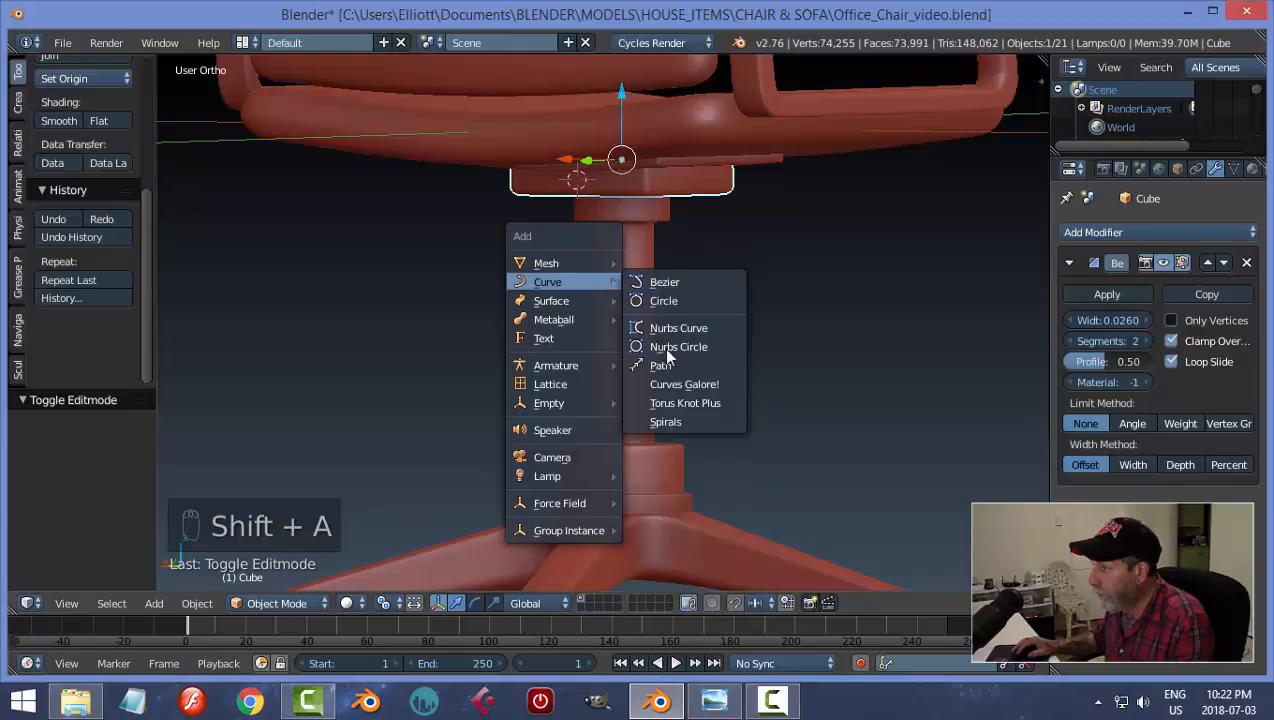
left_click(665, 362)
scroll(714, 291, "down", 4)
middle_click_drag(742, 276, 697, 306)
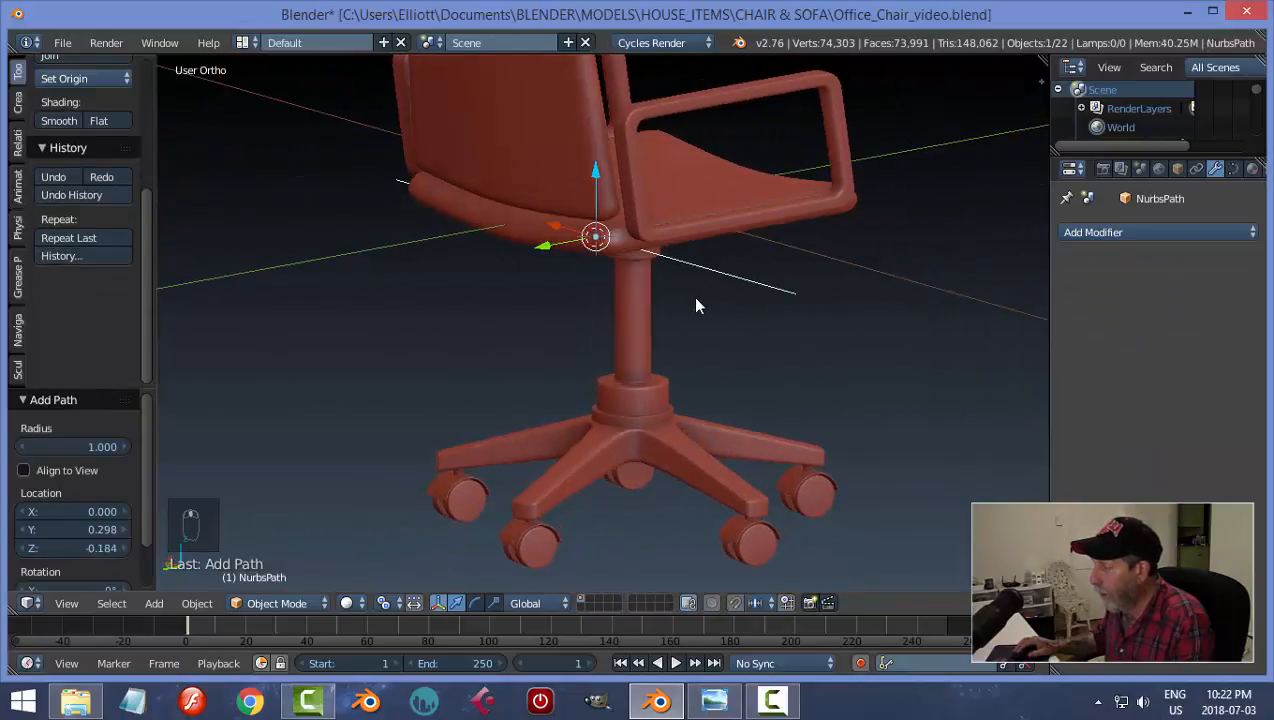
key("r")
key("z")
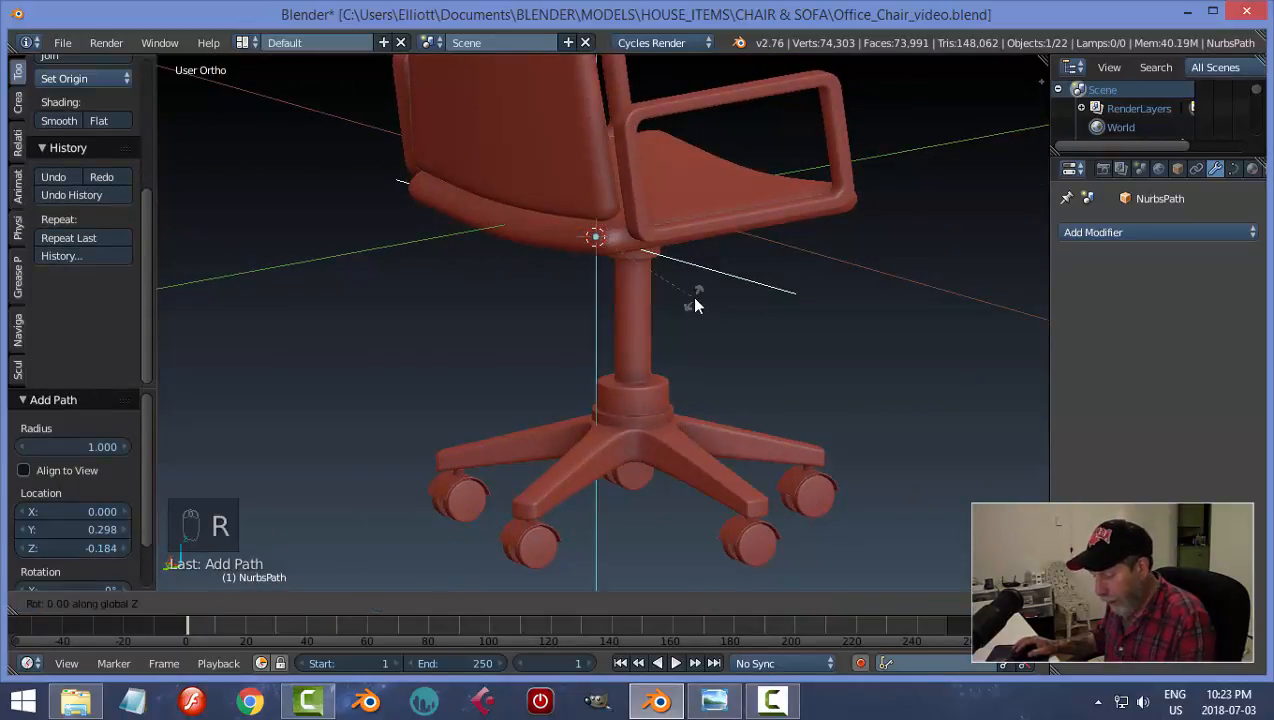
key("Return")
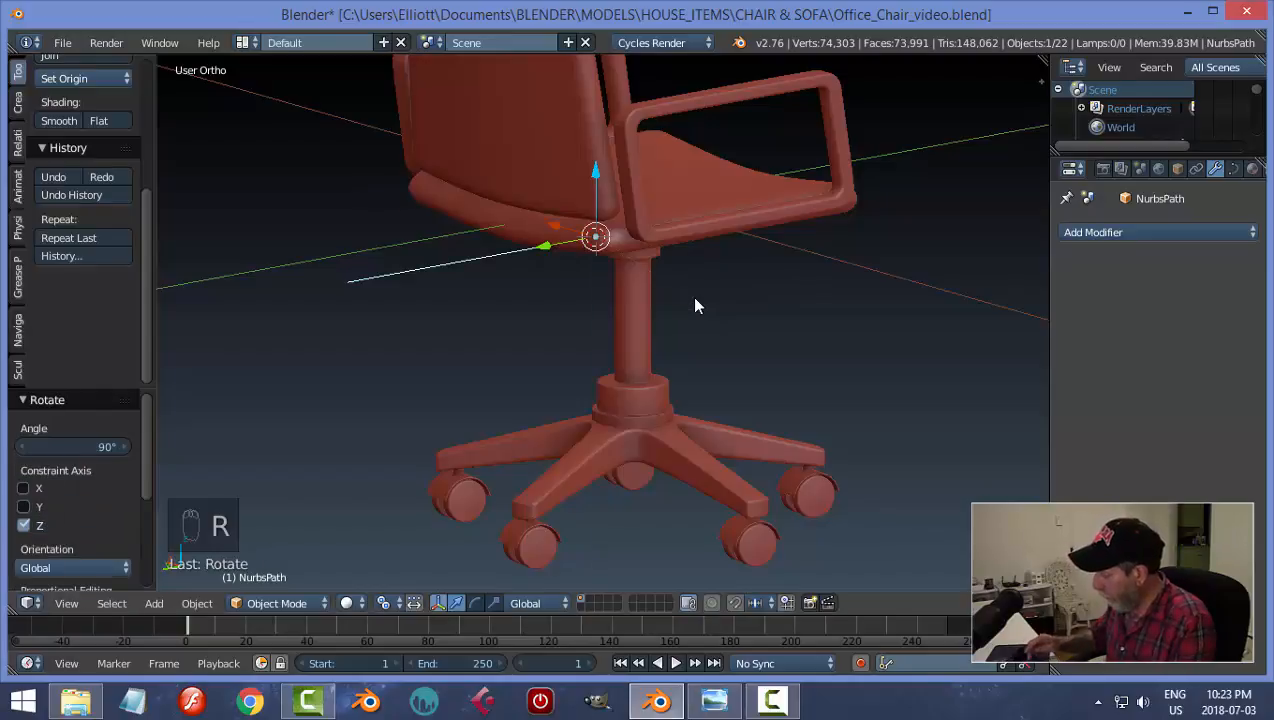
Step: In the right side view, delete the path's two control points that extend in front of the 3D cursor
key("KP_3")
key("Tab")
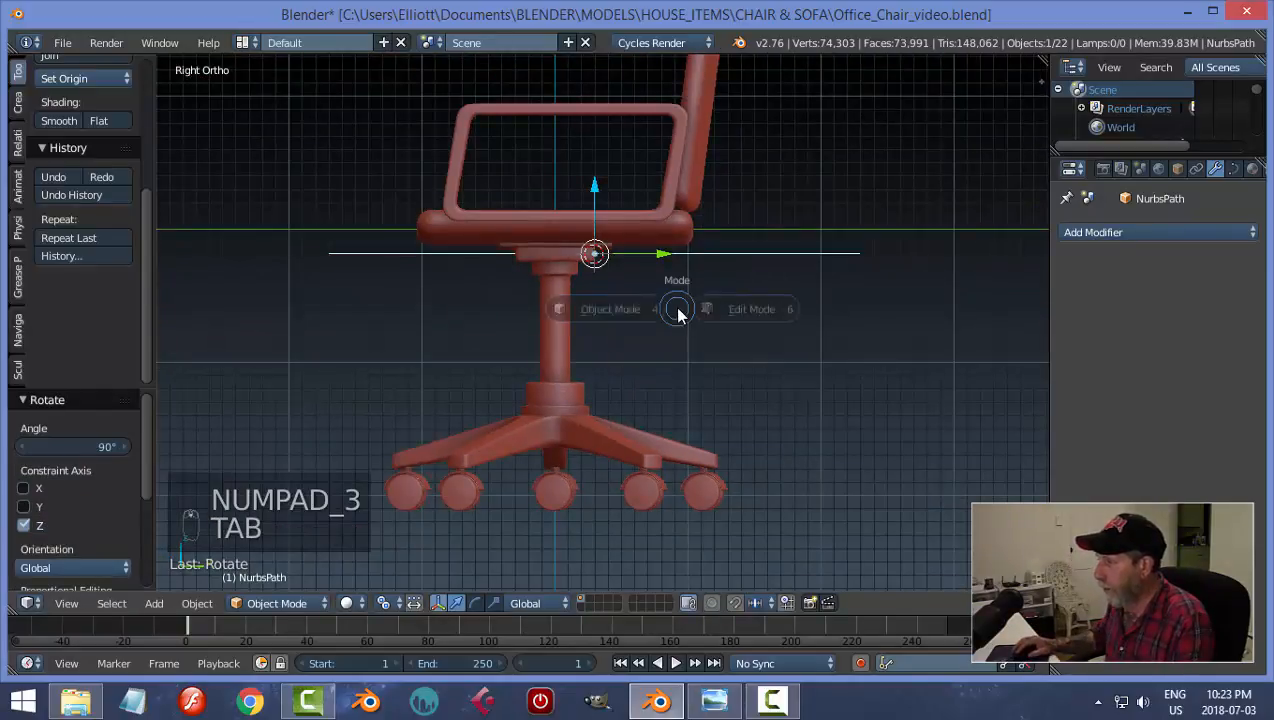
right_click(268, 239)
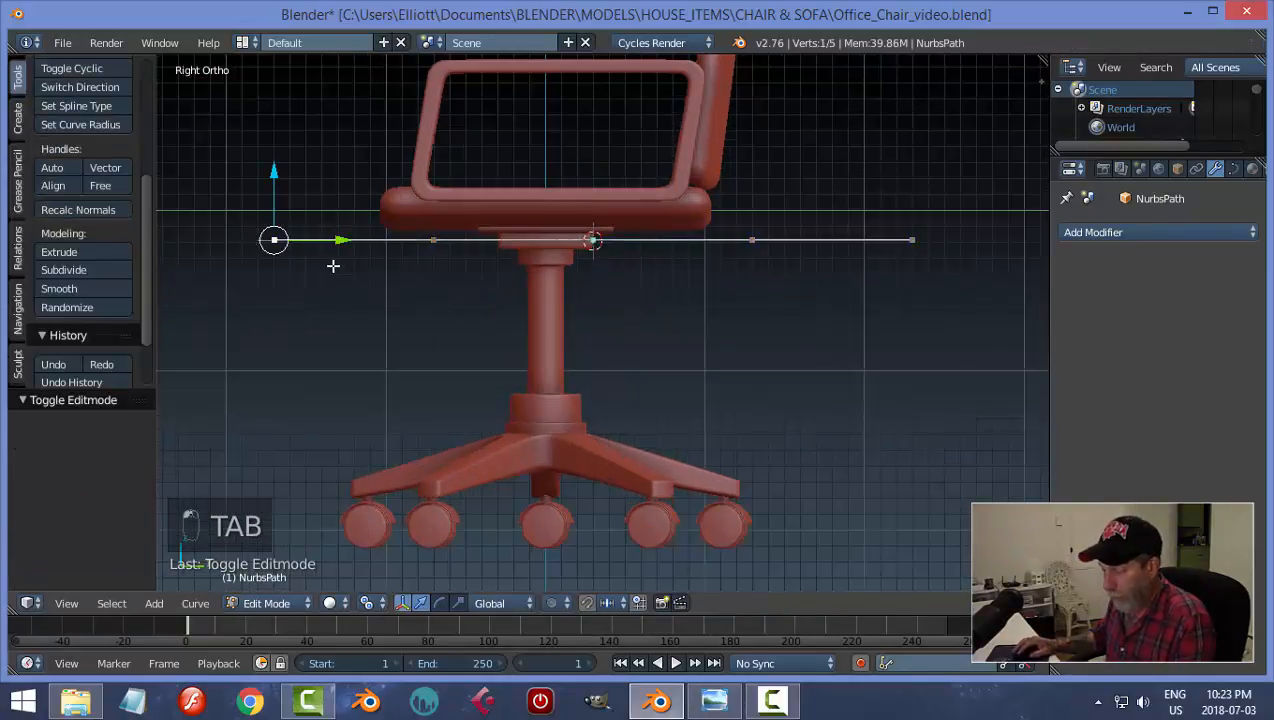
key("x")
left_click(333, 266)
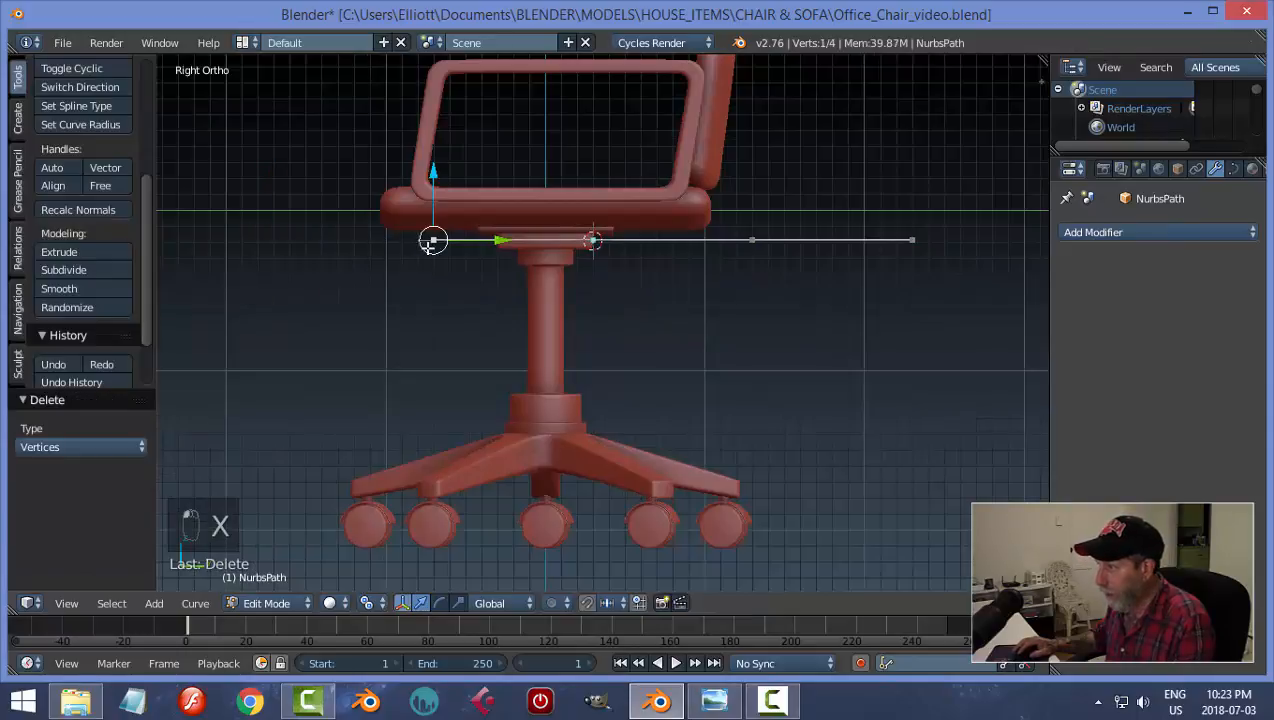
key("x")
left_click(437, 259)
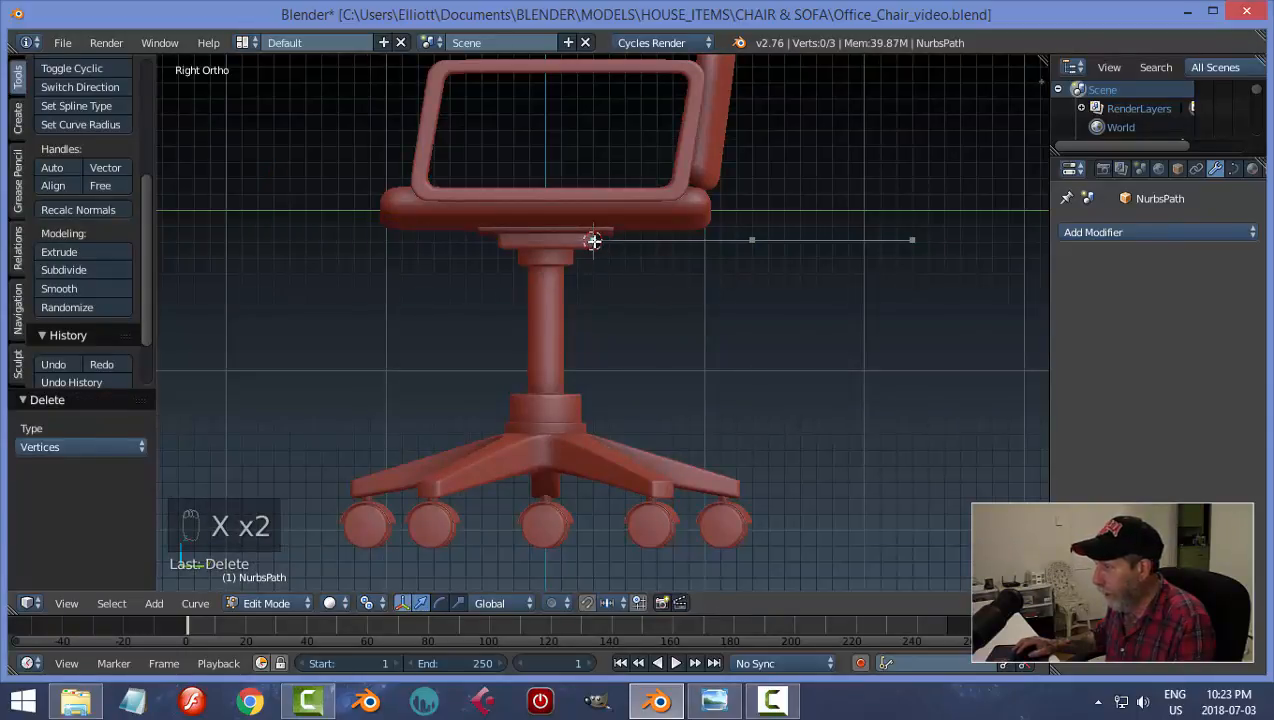
Step: Bend the path upward by moving its middle point just behind the seat's rear edge and raising the end point near the backrest's lower end
middle_click_drag(843, 289, 769, 348, "shift")
right_click(681, 300)
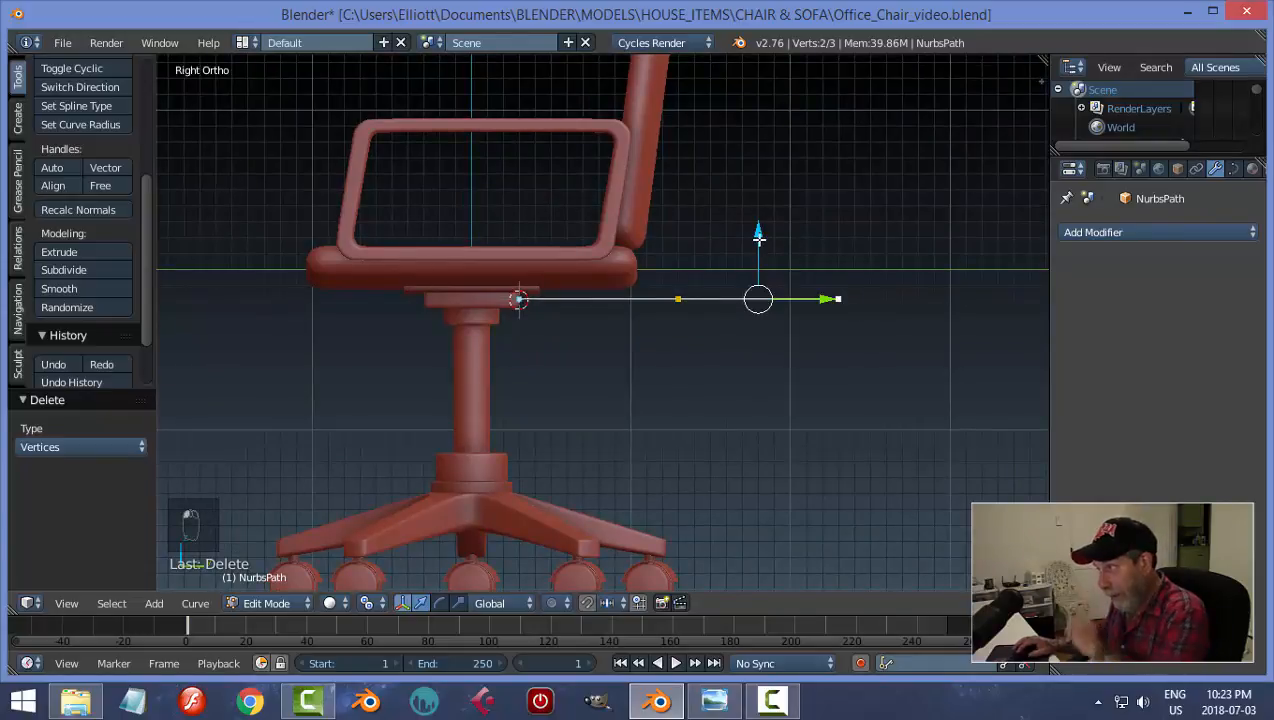
left_click(762, 242)
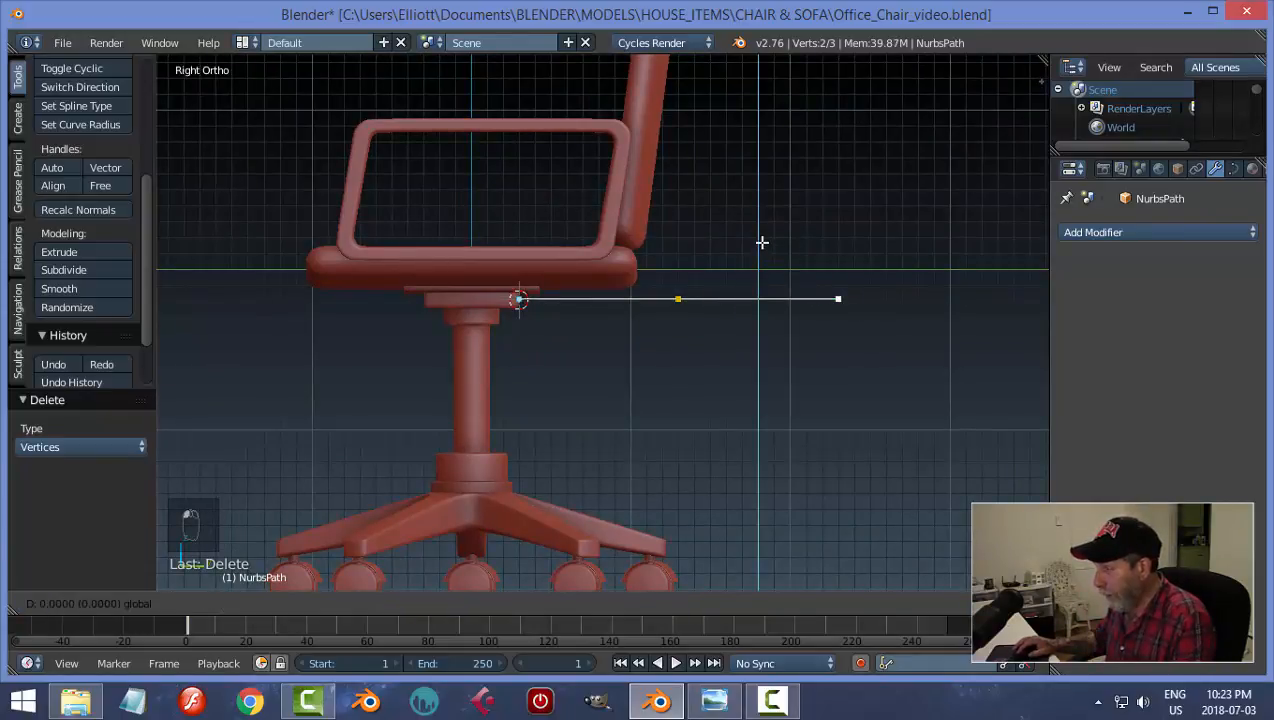
left_click(762, 242)
left_click_drag(741, 297, 695, 290)
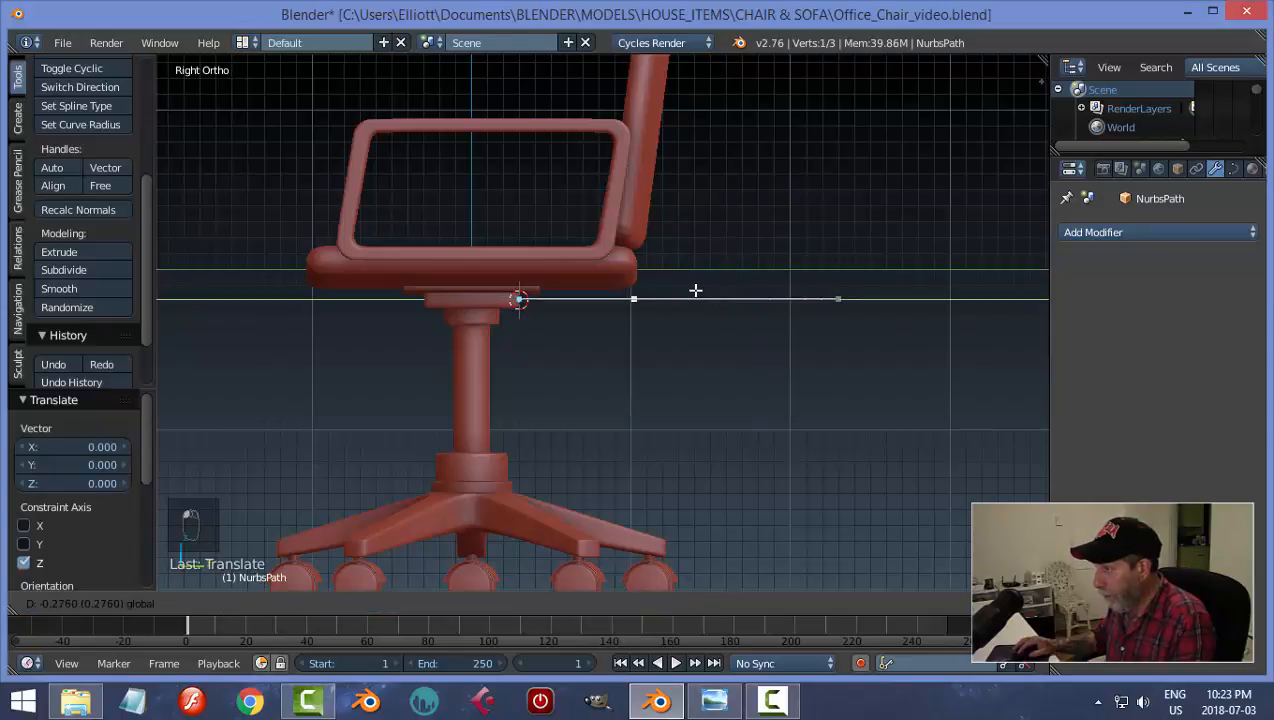
left_click(698, 290)
left_click_drag(888, 300, 738, 297)
left_click_drag(680, 247, 675, 195)
mouse_move(695, 308)
left_mouse_down()
mouse_move(718, 310)
mouse_move(711, 323)
left_mouse_up()
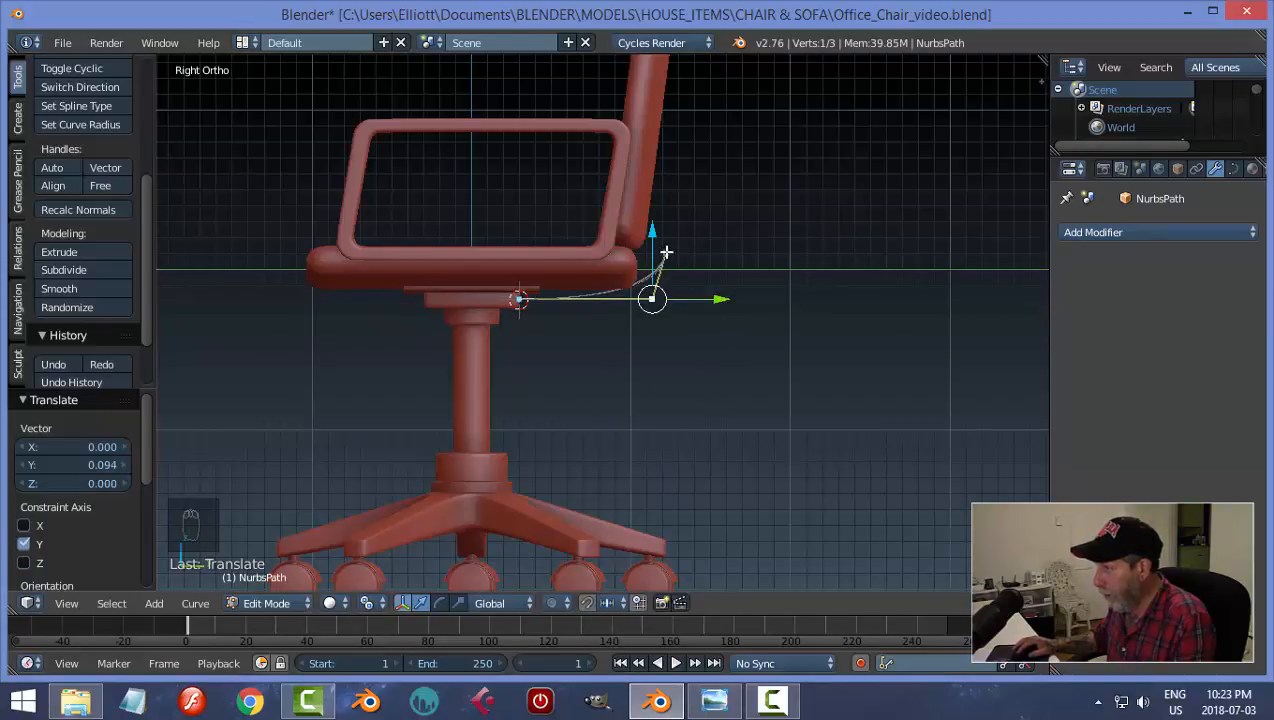
Step: Try to extend the path by extruding its end point, and delete the extra control point
key("e")
left_click(703, 240)
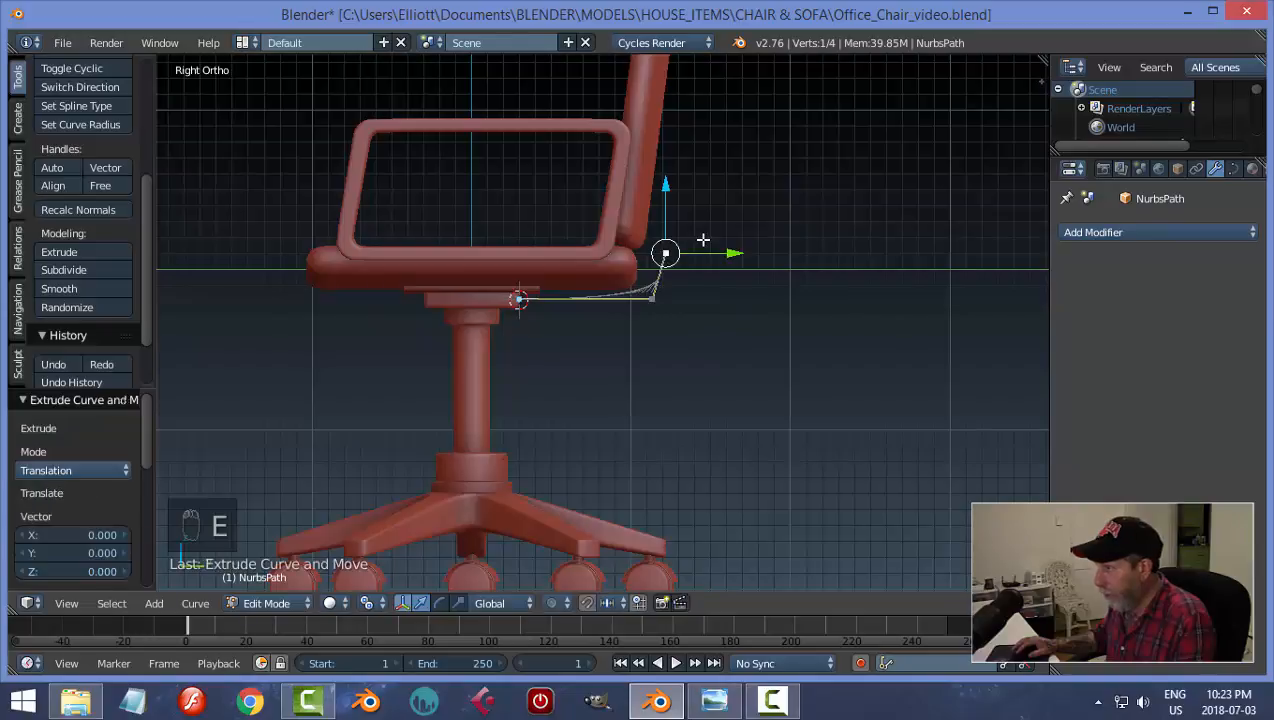
left_click_drag(677, 189, 688, 83)
left_click_drag(676, 134, 679, 182)
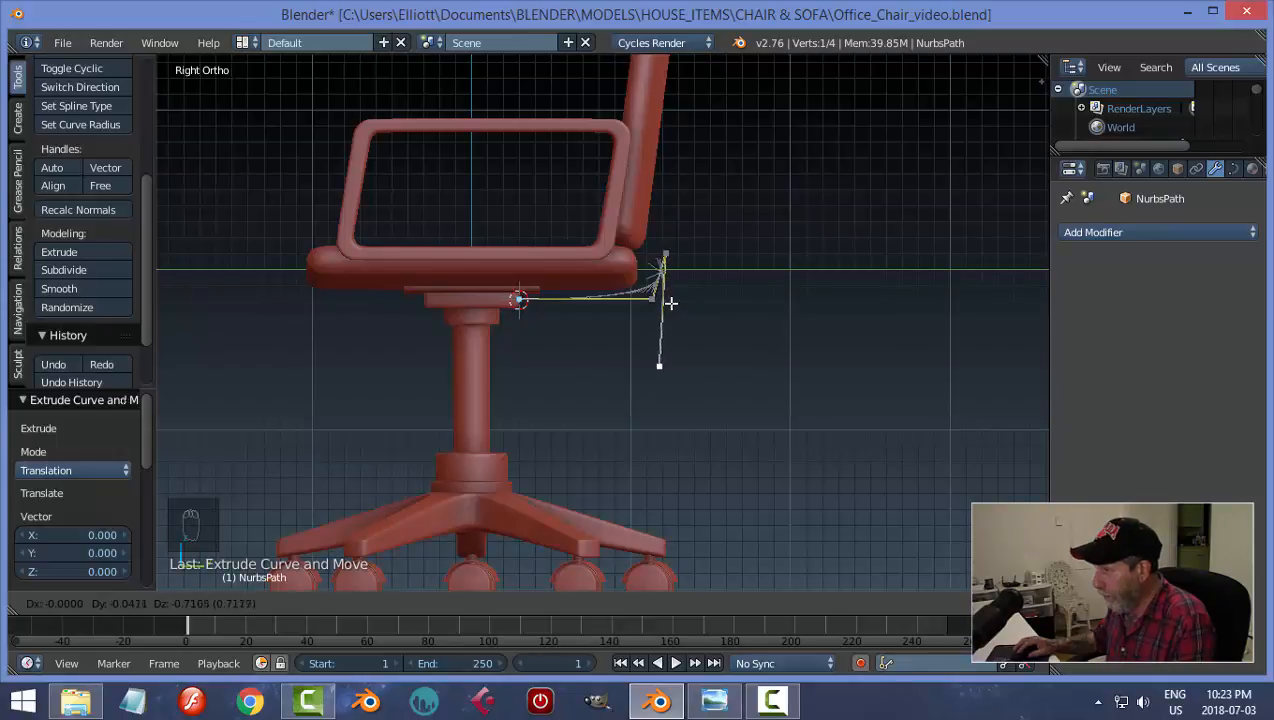
left_click_drag(670, 302, 702, 247)
scroll(702, 262, "up", 1)
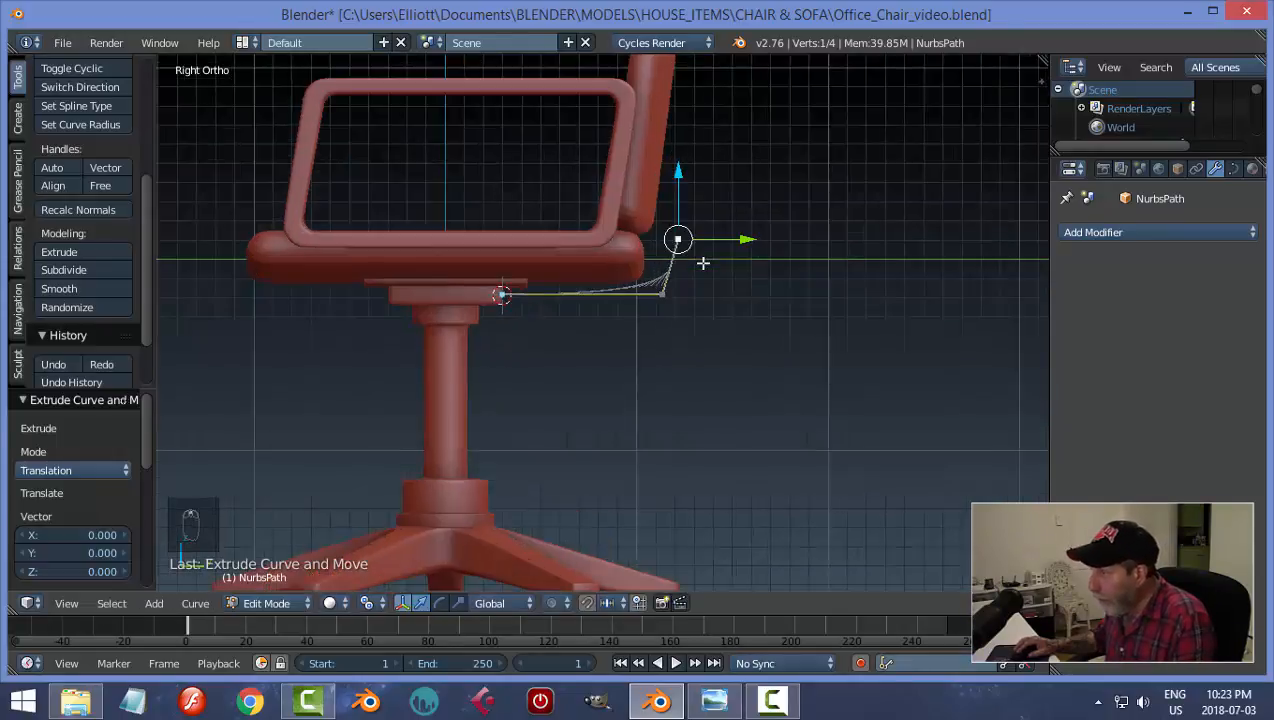
scroll(703, 263, "up", 4)
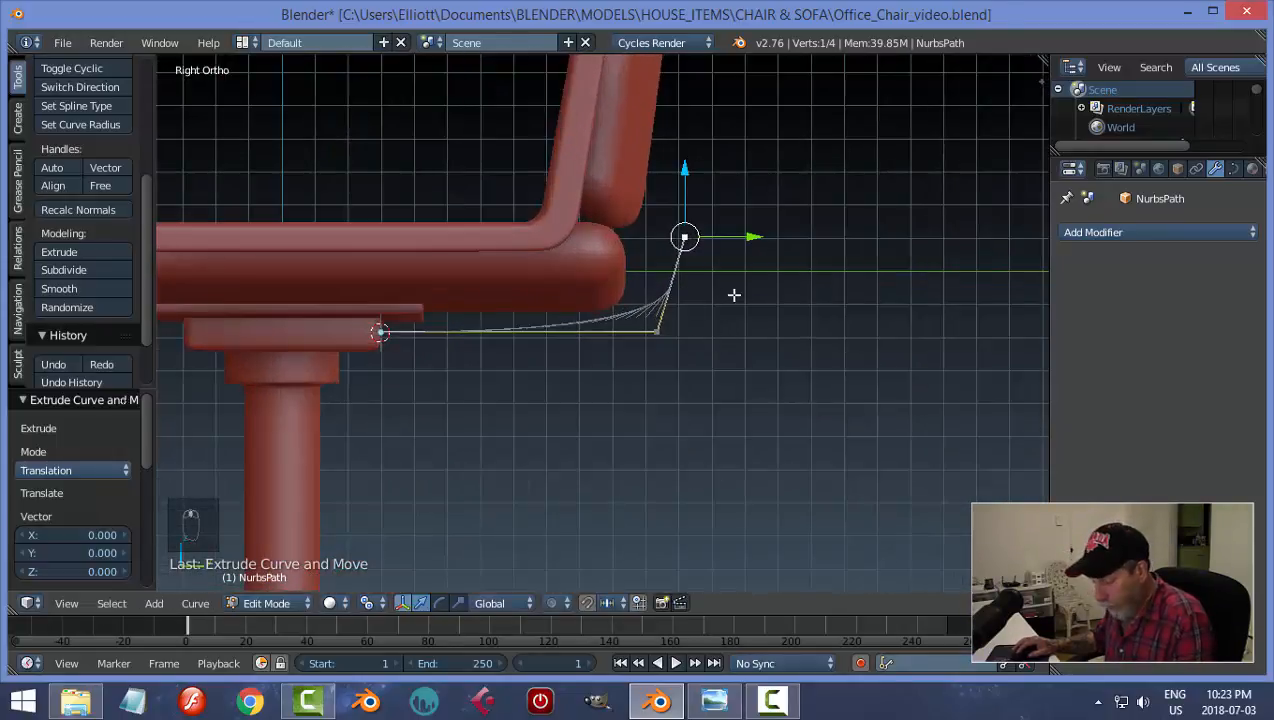
key("x")
left_click(730, 296)
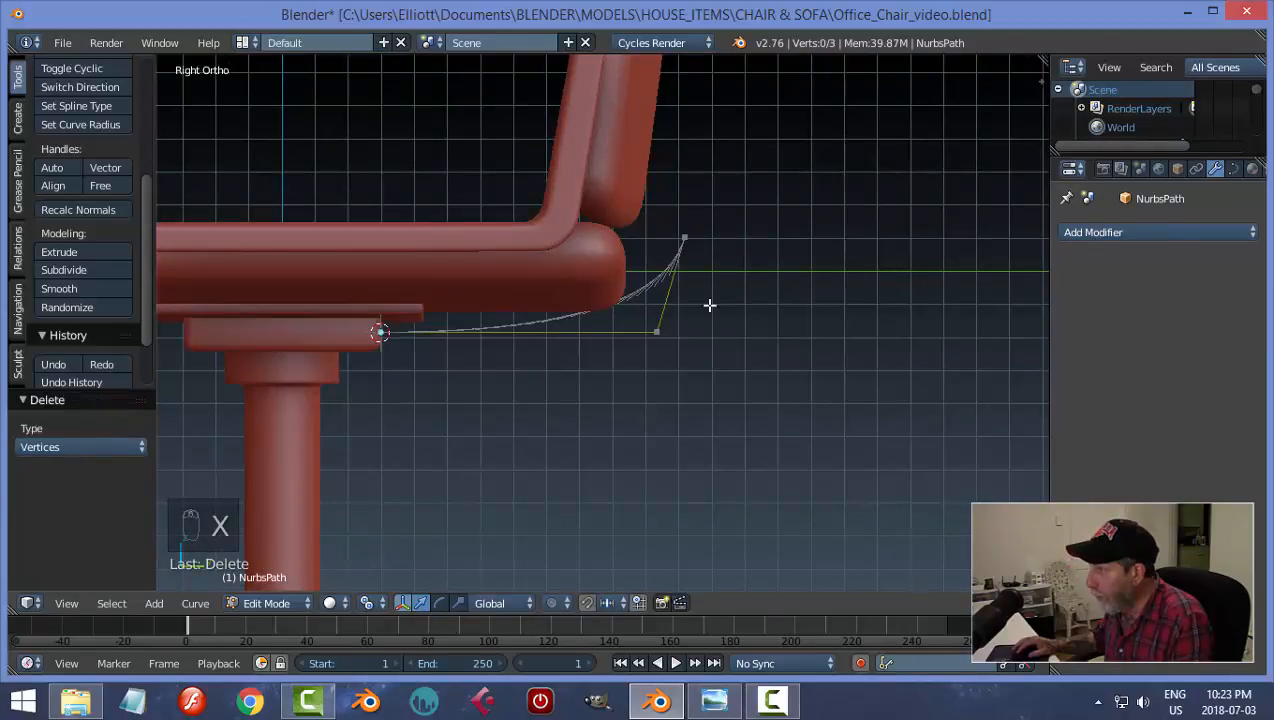
Step: Move the path's end point about -0.071 along Y and -0.096 along Z, directly behind the seat
right_click(682, 239)
key("g")
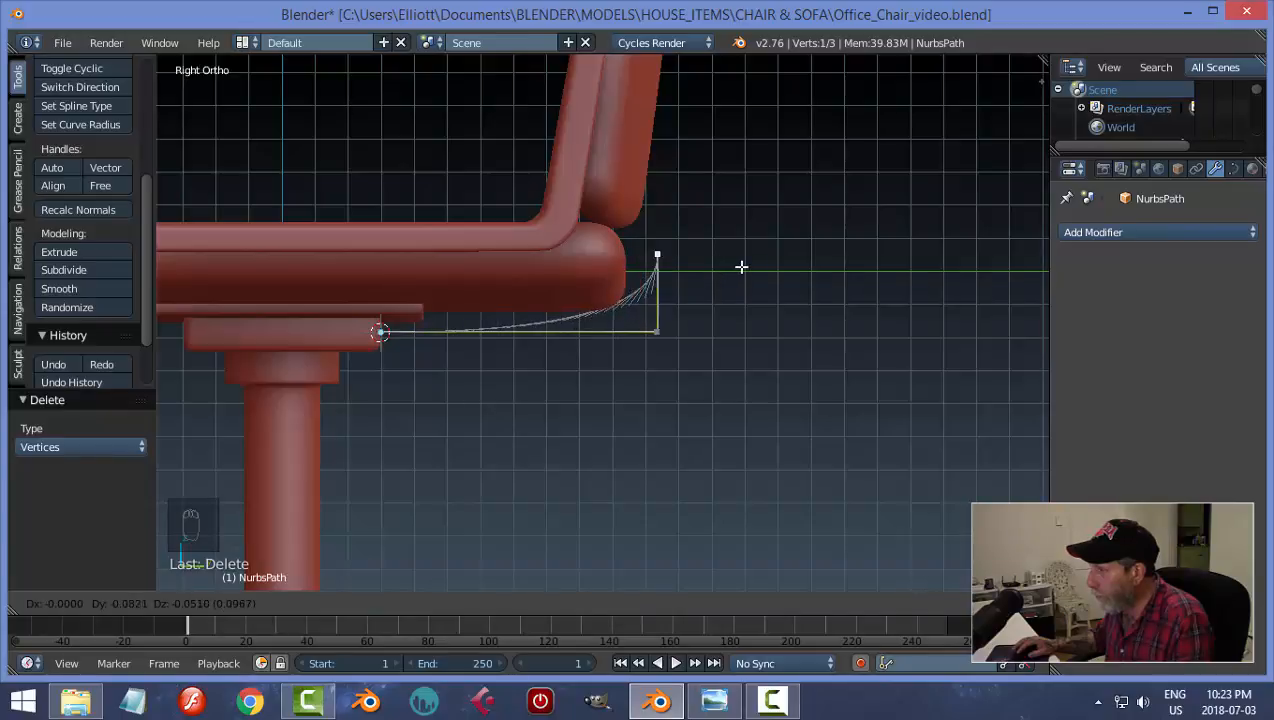
left_click(742, 282)
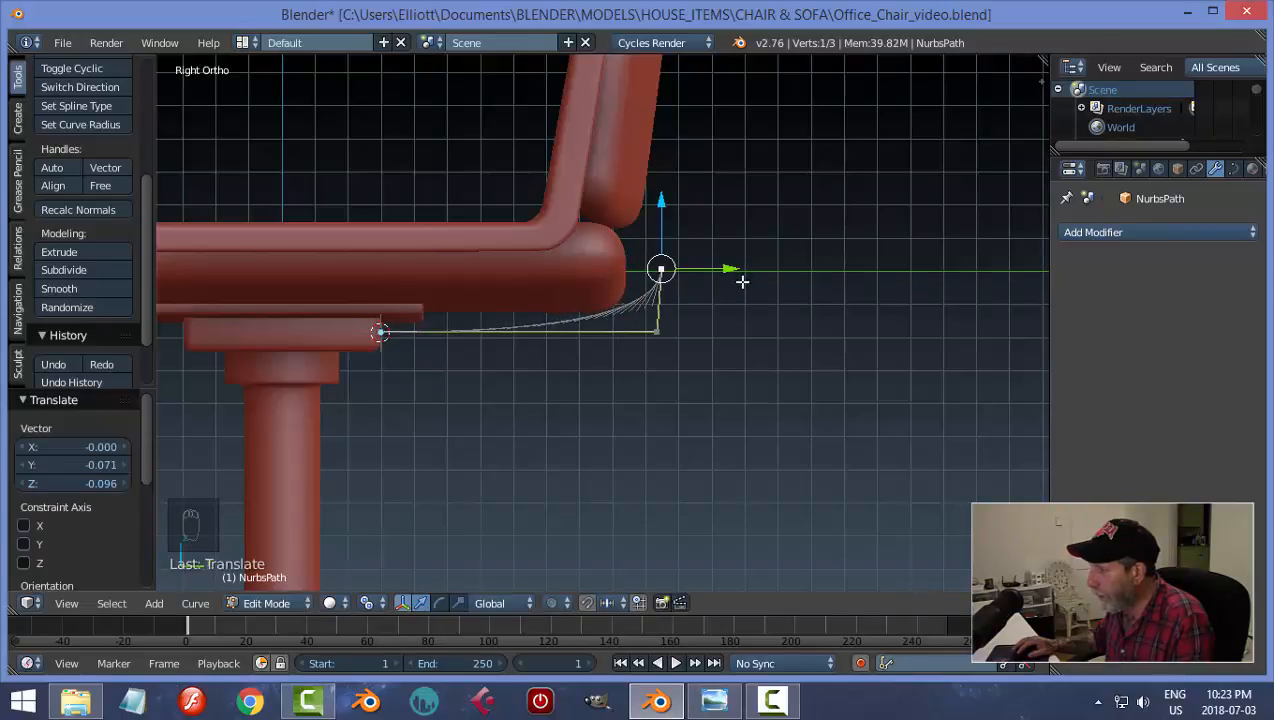
Step: Lower the path's middle control point slightly along Z, straight below its end point
right_click(655, 331)
key("g")
key("z")
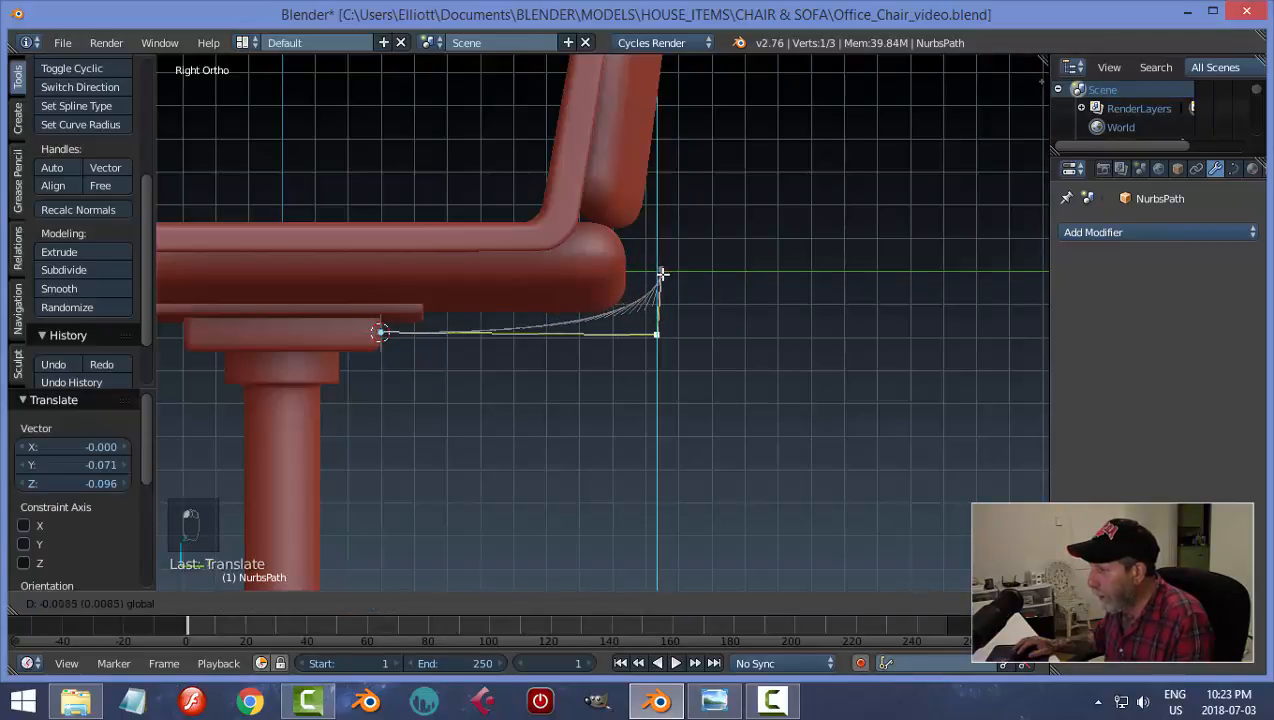
left_click(662, 272)
key("a")
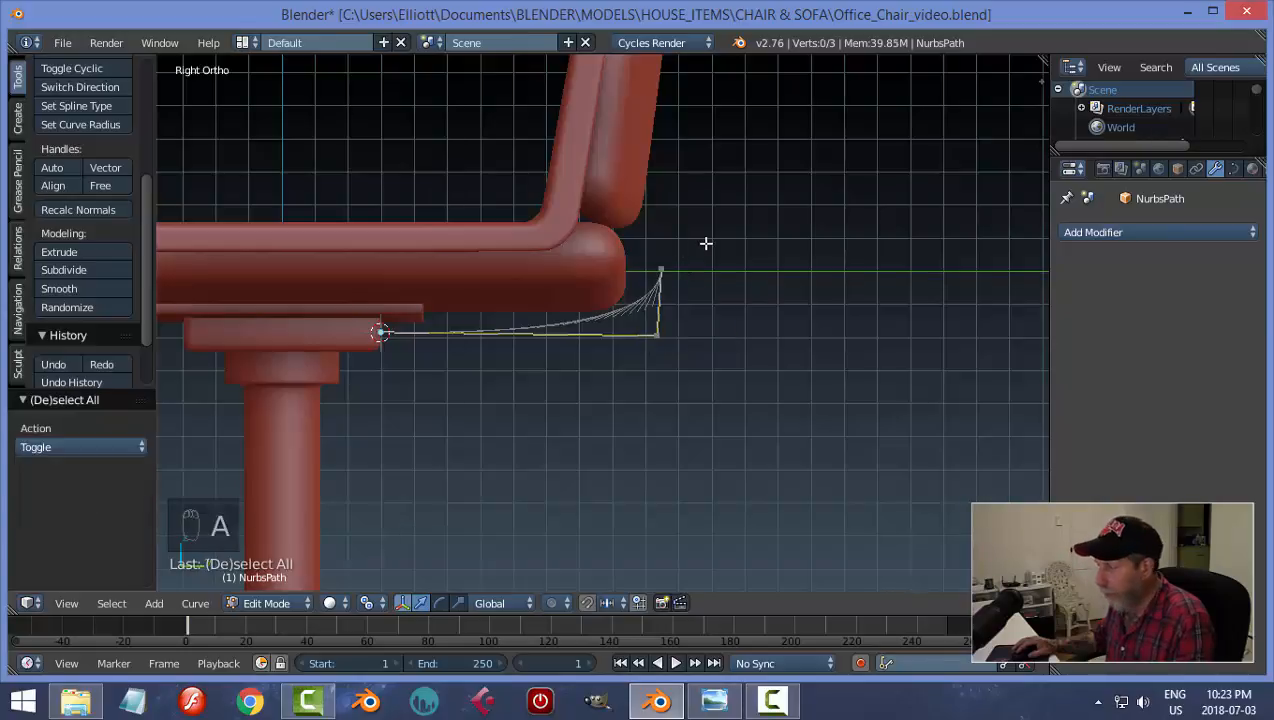
key("Tab")
Step: Move the backrest 0.148 along Y and -0.099 along Z so it sits just behind the seat's rear edge
right_click(634, 200)
scroll(745, 240, "down", 5)
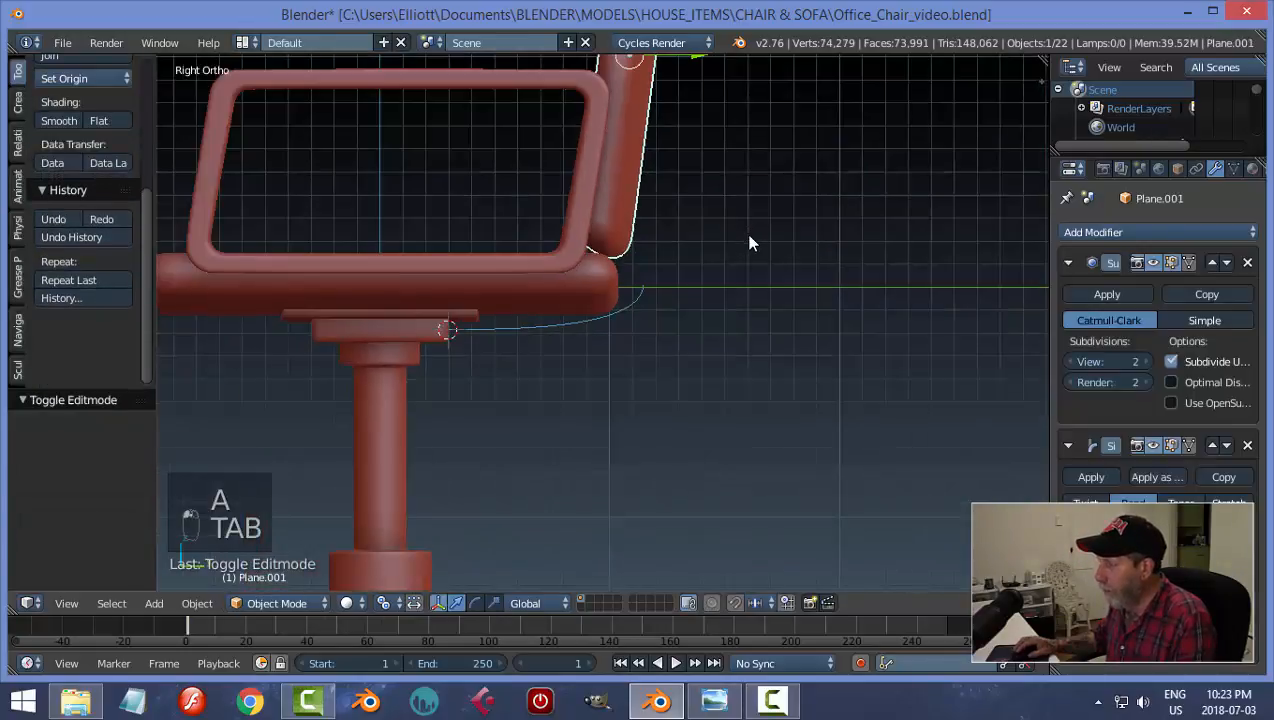
key("g")
key("y")
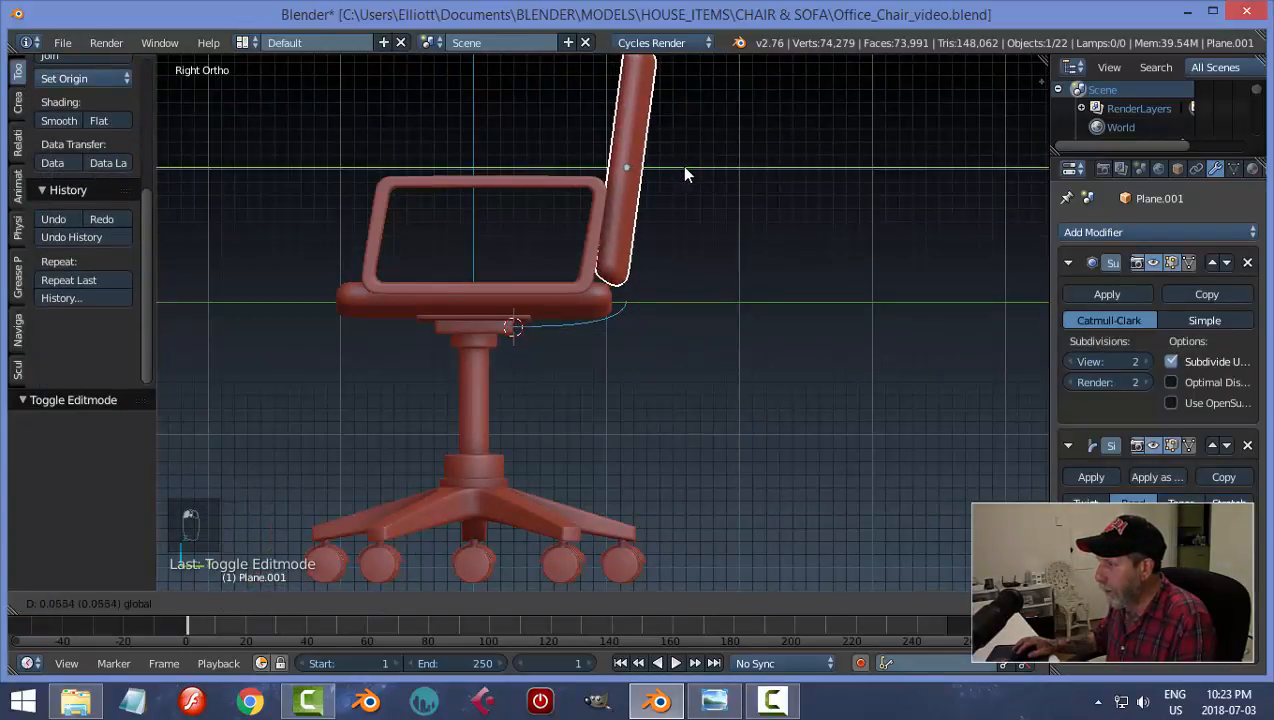
left_click(691, 169)
key("g")
key("z")
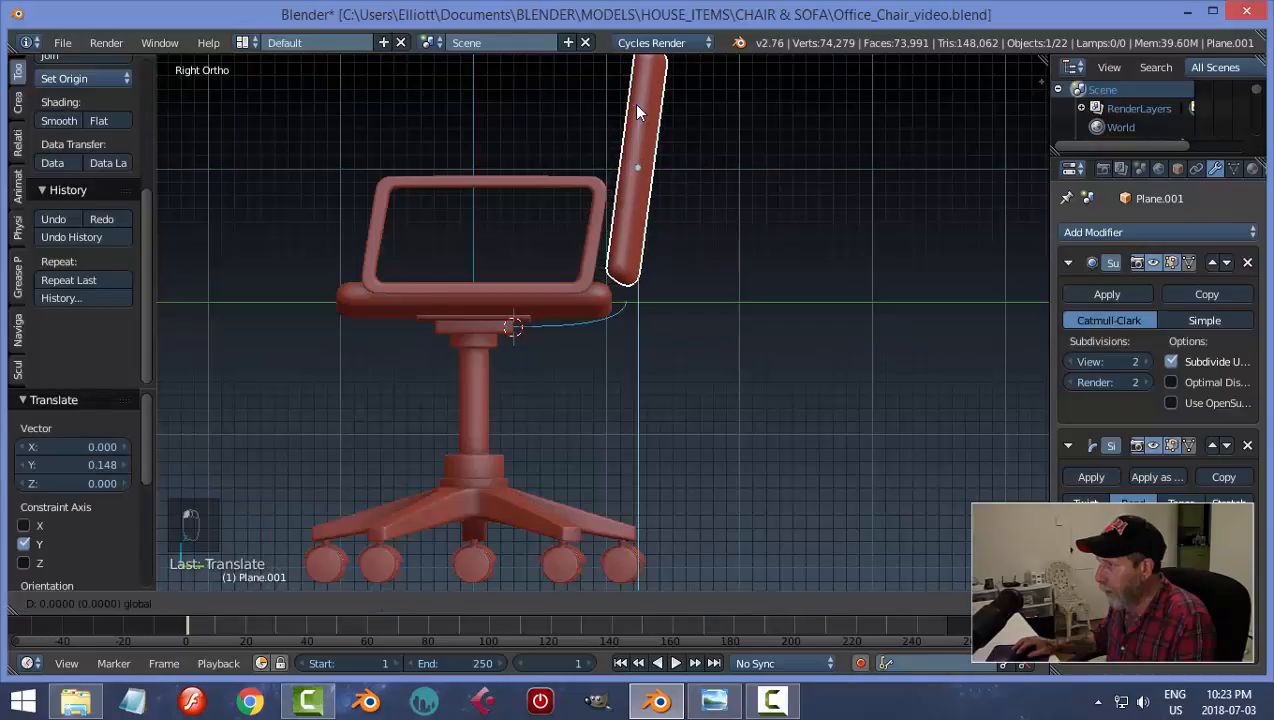
left_click(636, 160)
middle_click_drag(636, 160, 635, 238)
scroll(648, 300, "up", 2)
middle_click_drag(643, 350, 688, 282, "shift")
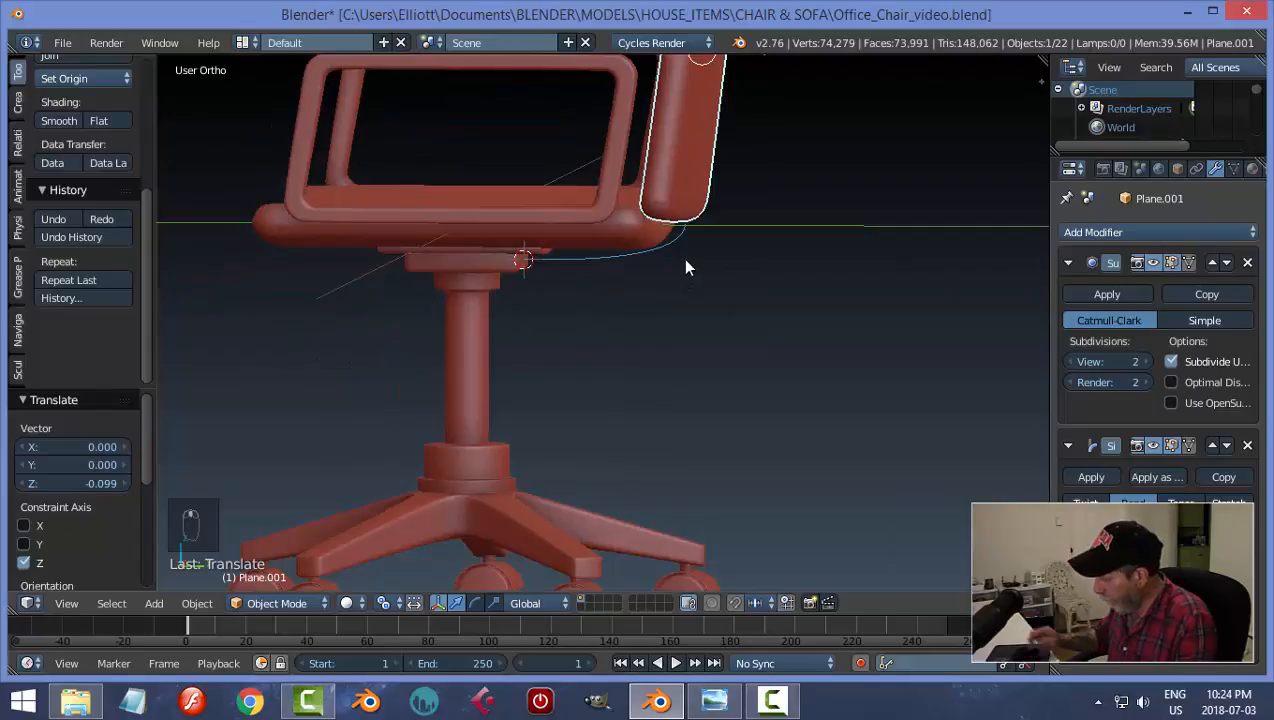
Step: In the right side view, subdivide the path between its start point and its bend control point
key("KP_3")
scroll(768, 238, "up", 2)
middle_click_drag(768, 238, 717, 336, "shift")
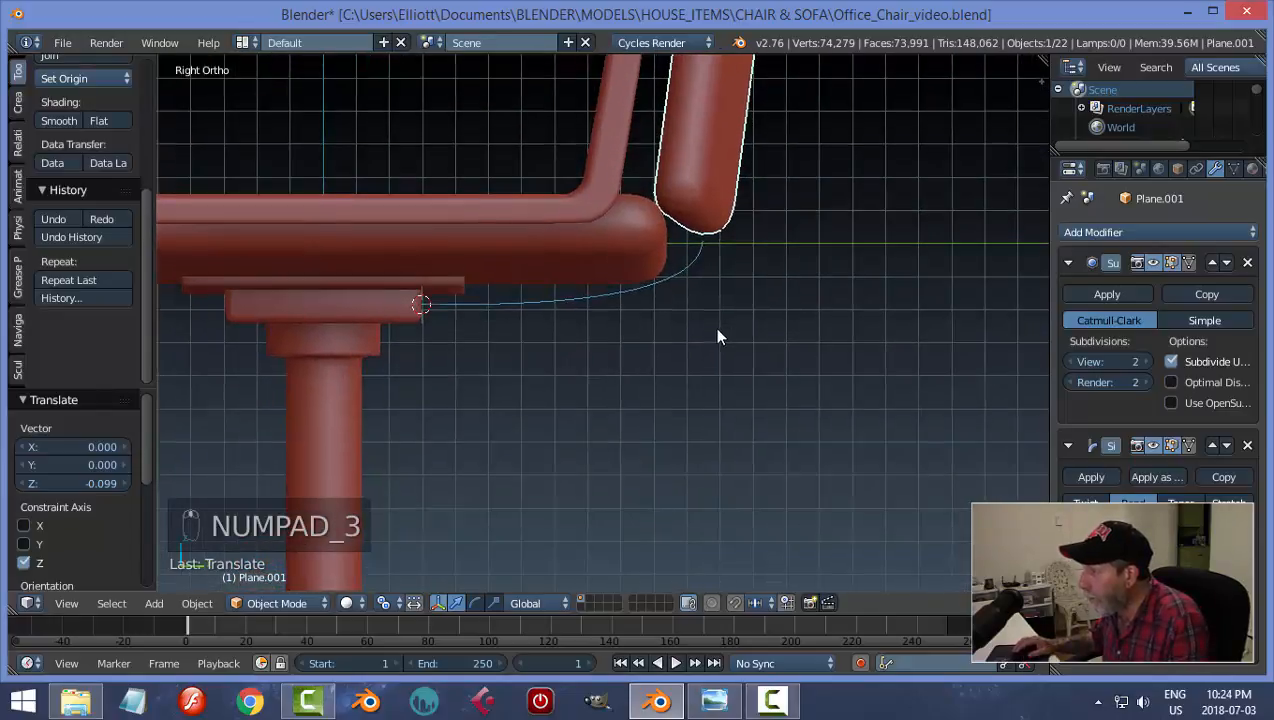
scroll(717, 300, "up", 1)
right_click(717, 250)
key("Tab")
left_click(897, 288)
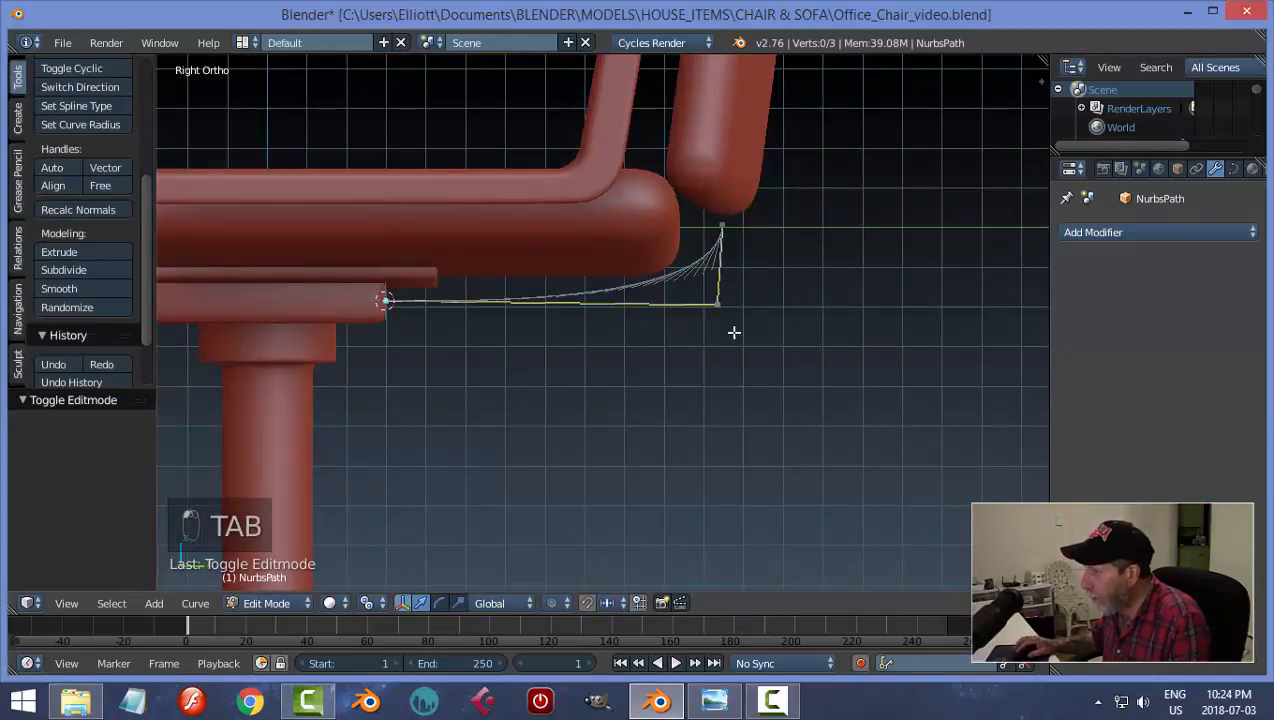
scroll(717, 332, "up", 2)
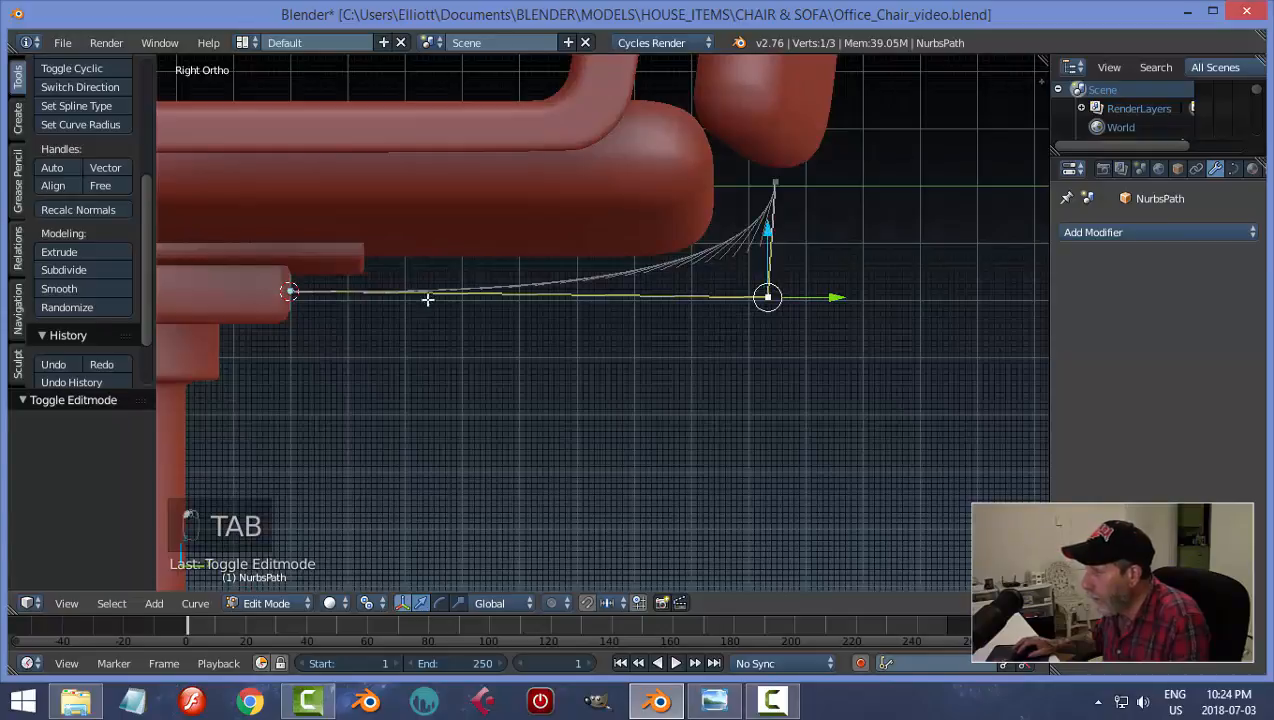
right_click(289, 290, "shift")
key("w")
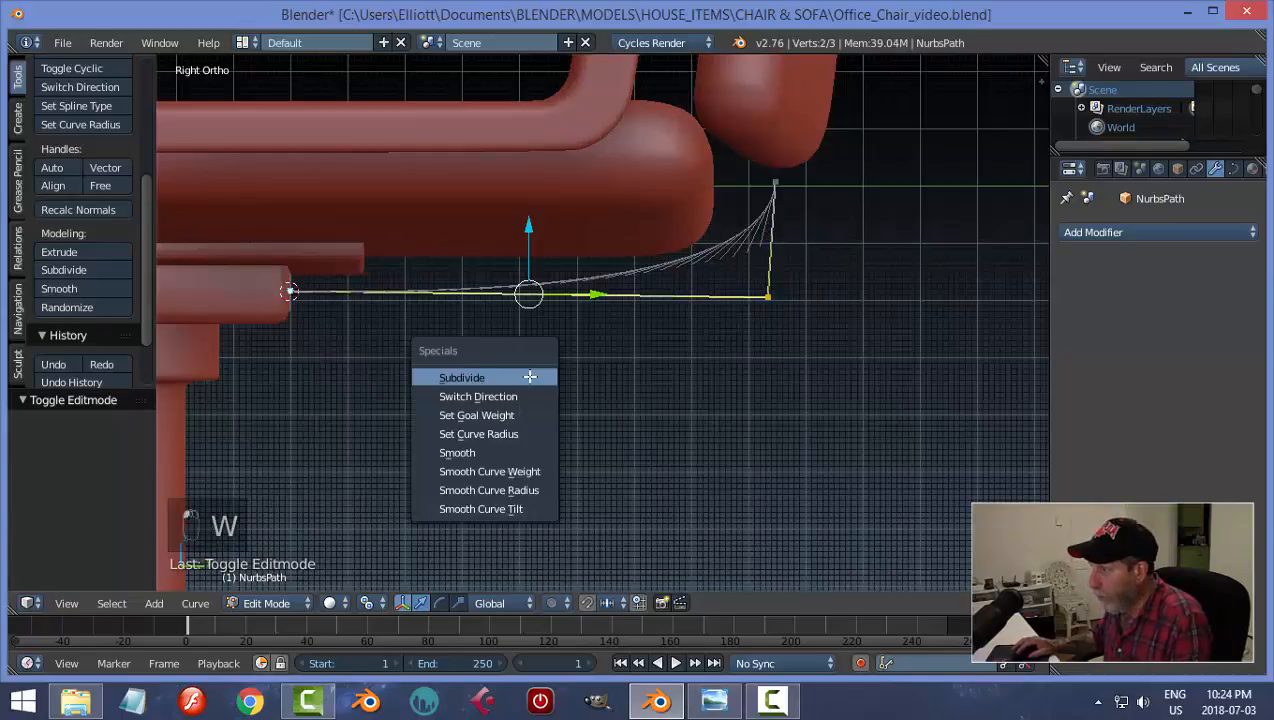
left_click(523, 376)
left_click(535, 297)
Step: Shift the subdivided path points backward along Y and move the bend control point -0.120 along Y
left_click_drag(611, 316, 640, 299)
key("a")
right_click(821, 296)
left_click_drag(840, 296, 821, 297)
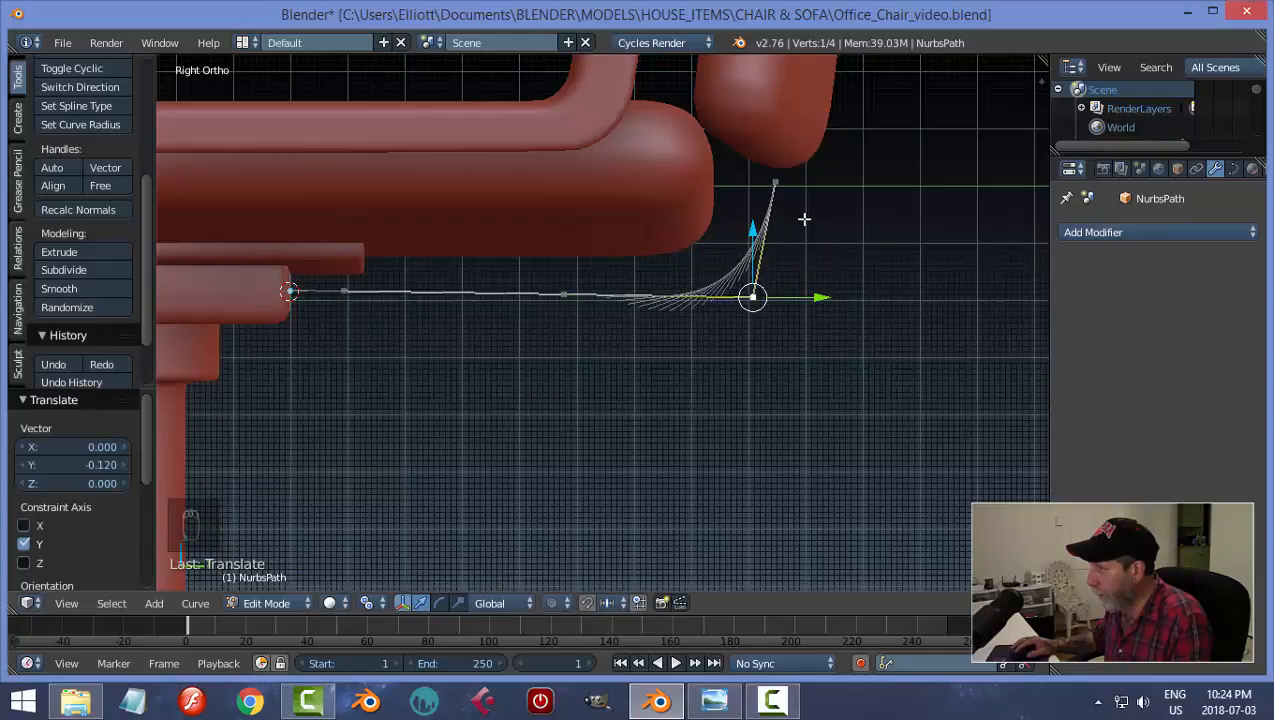
Step: Raise the path's end point about 0.064 along Z, into the lower end of the backrest
key("g")
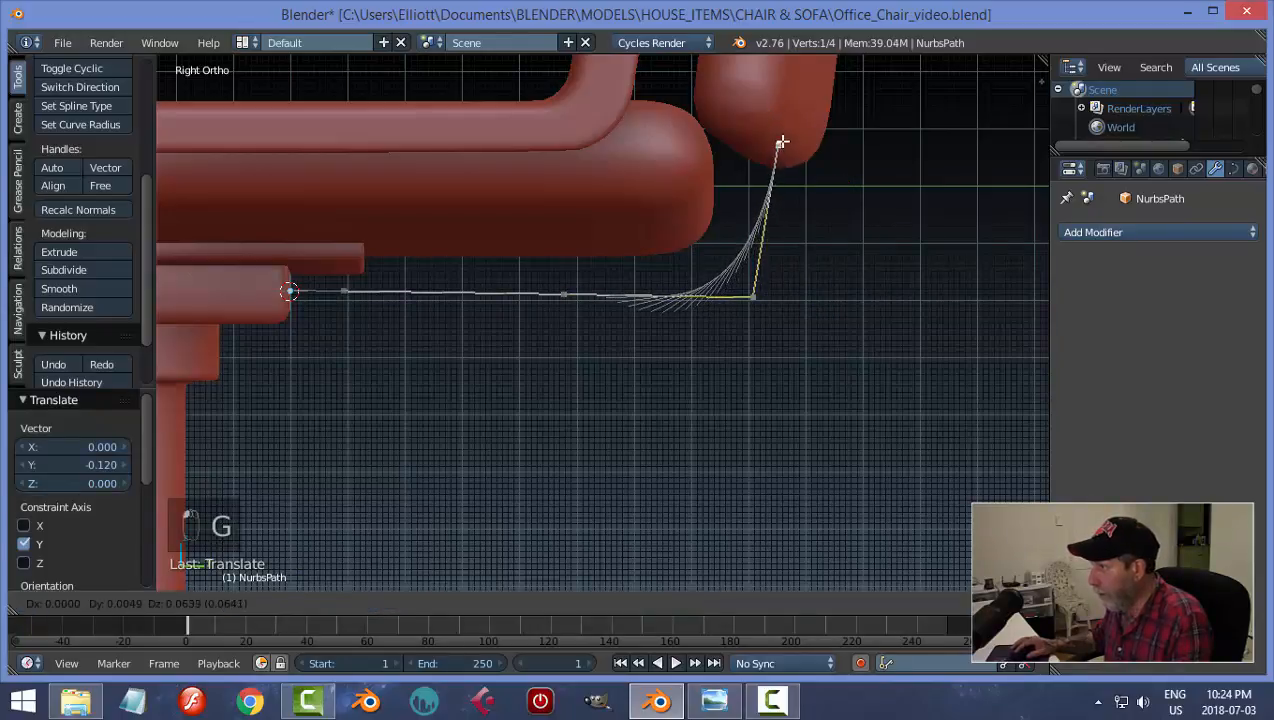
left_click(780, 142)
mouse_move(826, 263)
middle_mouse_down()
mouse_move(742, 276)
mouse_move(822, 276)
middle_mouse_up()
key("Tab")
left_click(685, 288)
middle_click_drag(796, 327, 830, 312)
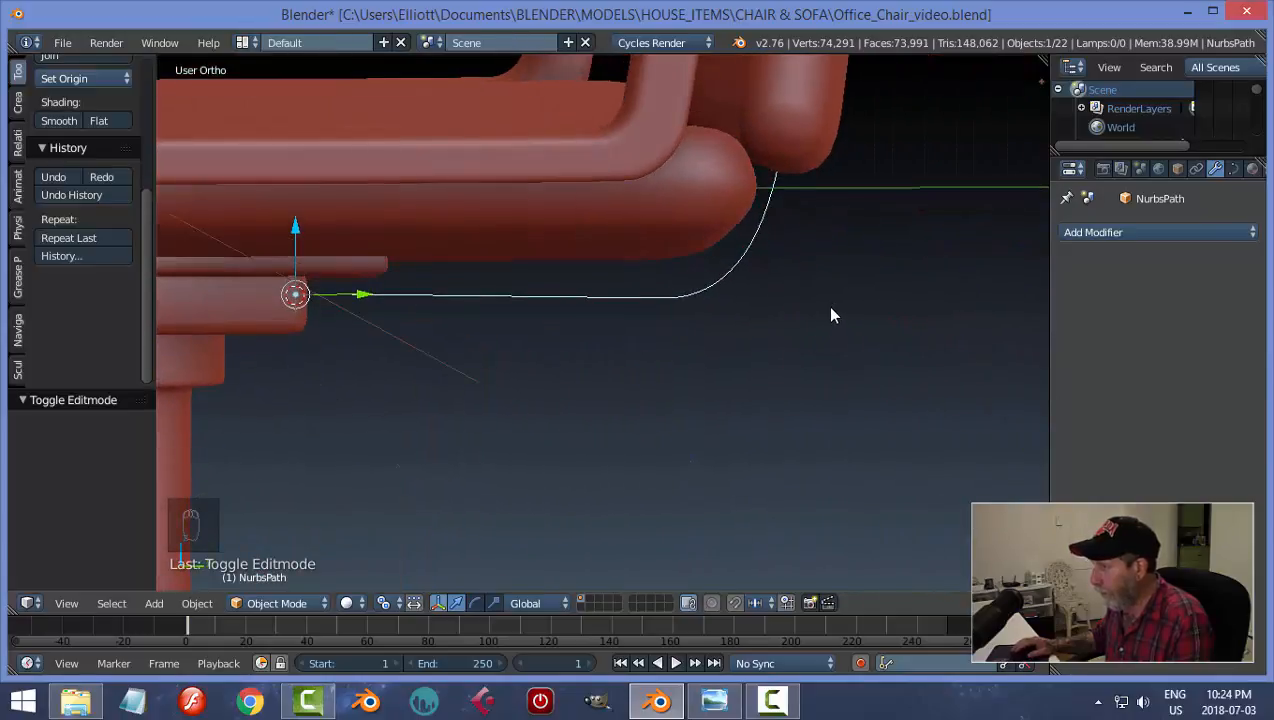
Step: Raise the path's bend control point slightly along Z, and move the whole path 0.119 along Y, clear of the mounting block
key("KP_3")
key("Tab")
left_click(901, 307)
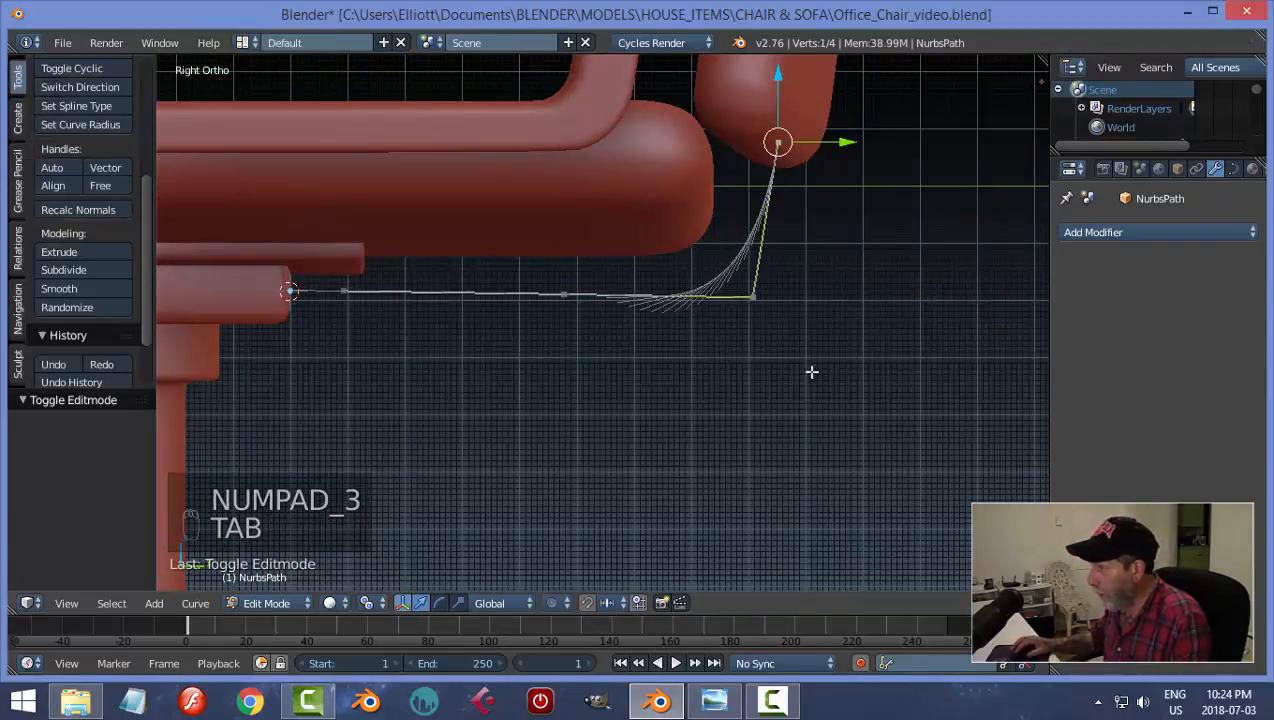
scroll(816, 323, "up", 2)
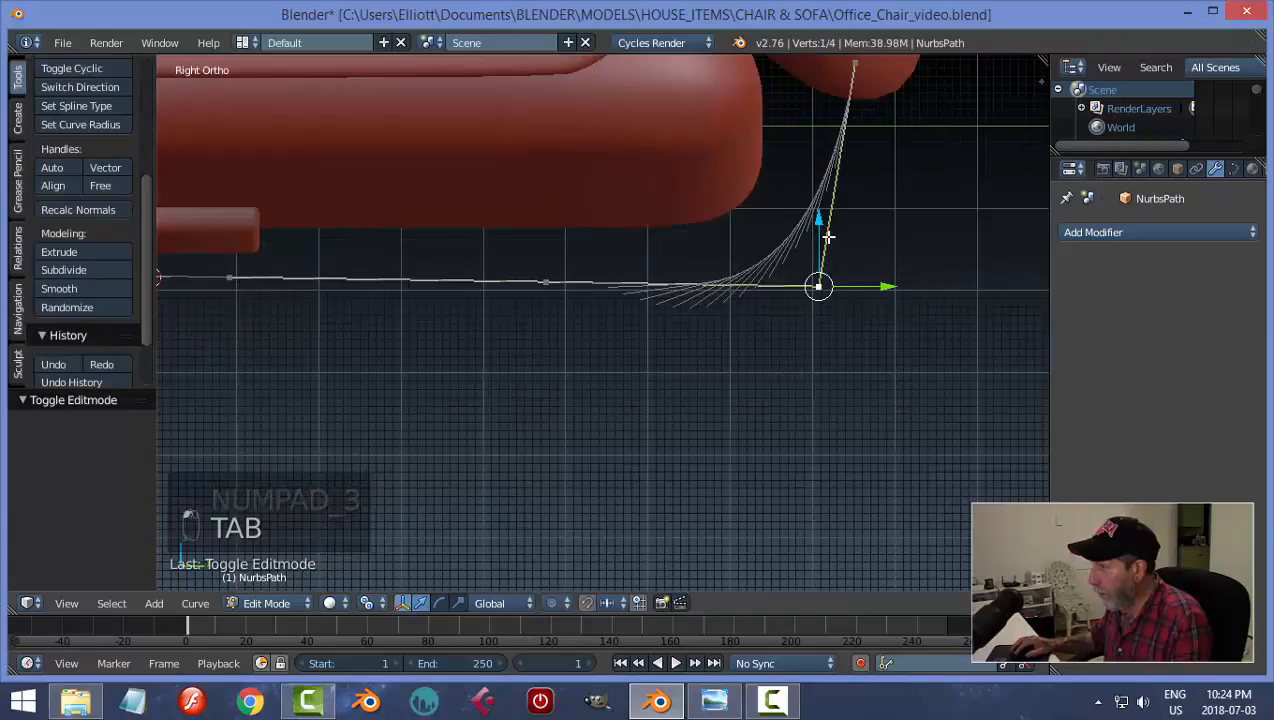
left_click_drag(827, 243, 826, 232)
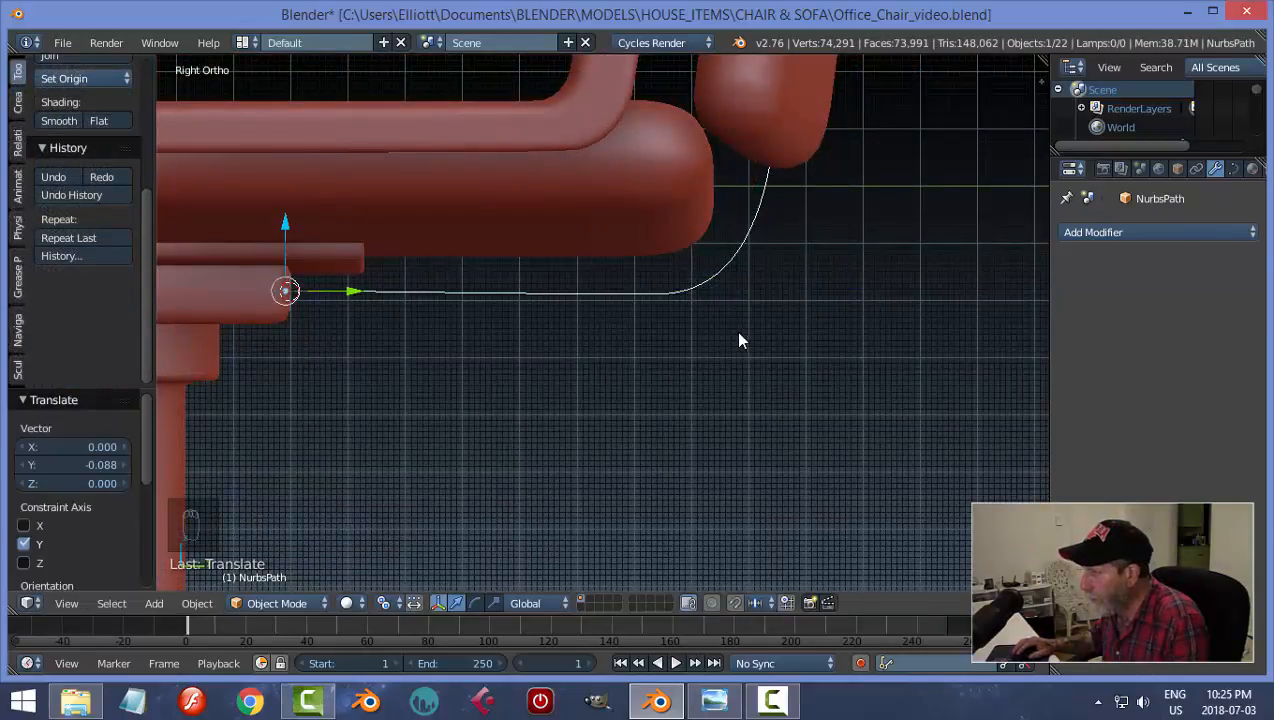
middle_click_drag(737, 337, 461, 325)
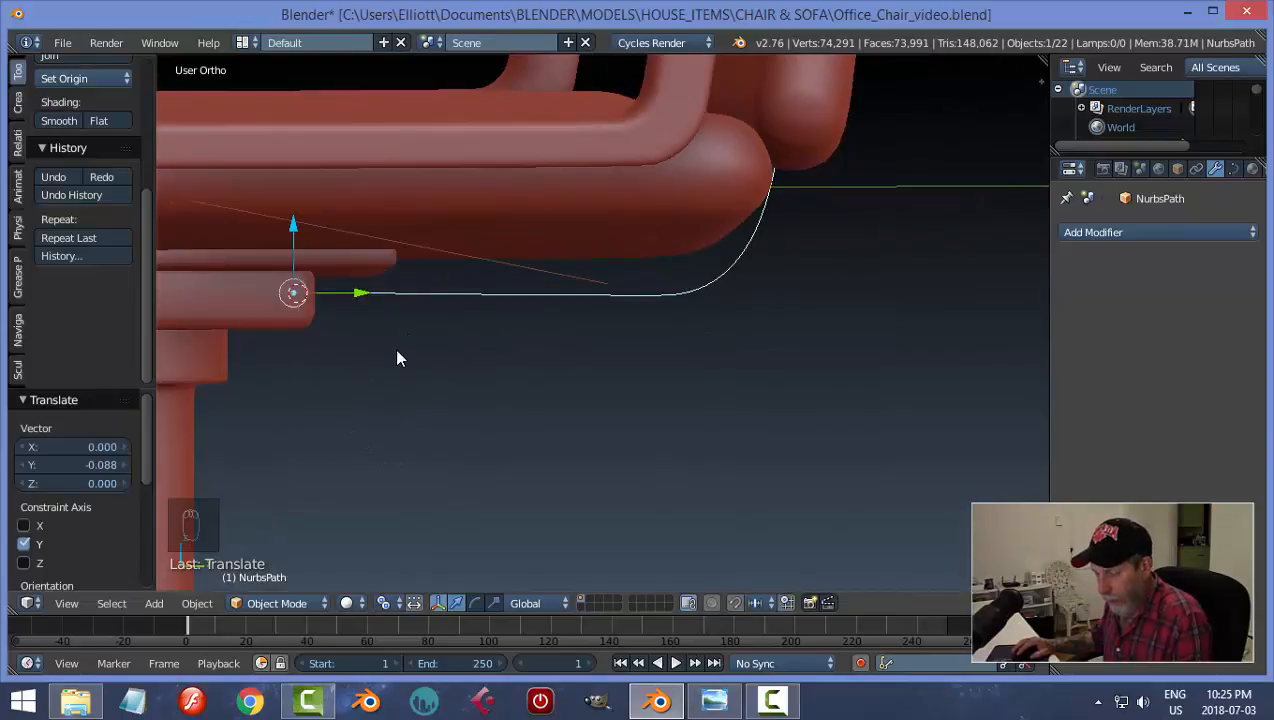
left_click_drag(346, 315, 422, 310)
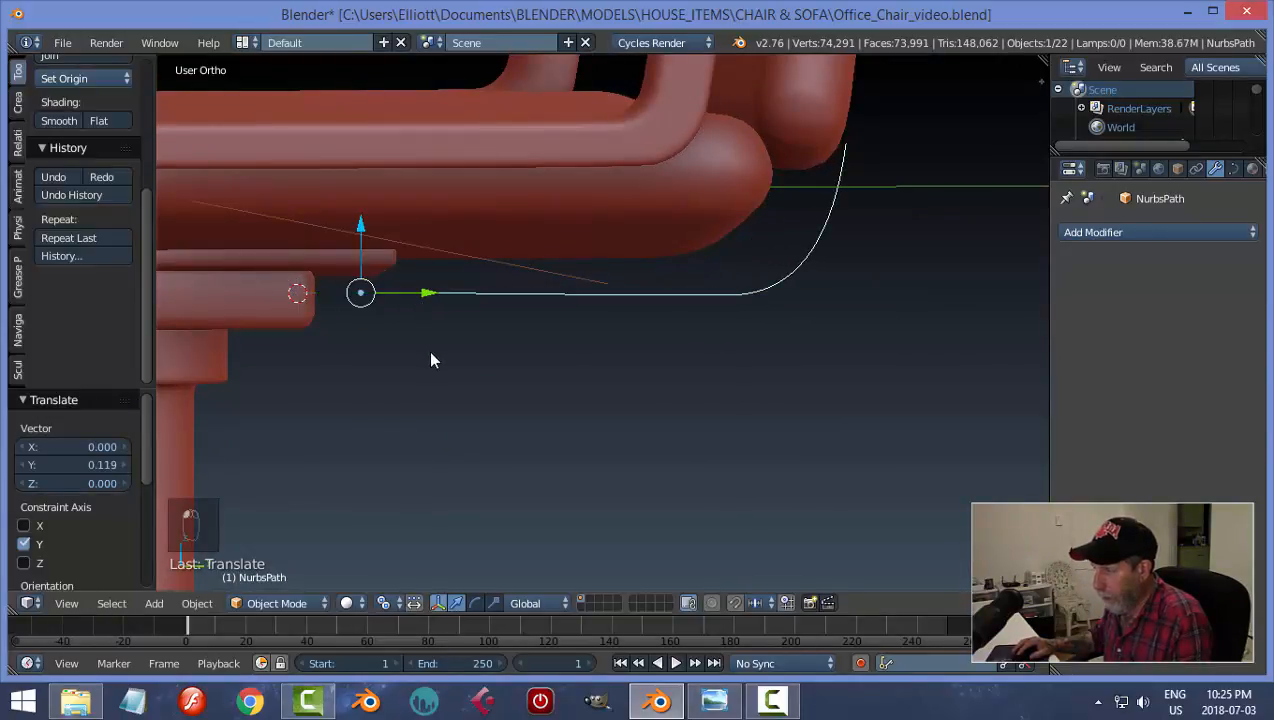
Step: Add a cube at the 3D cursor and scale its mesh down to 0.047 in Edit Mode
key("shift+a")
mouse_move(433, 336)
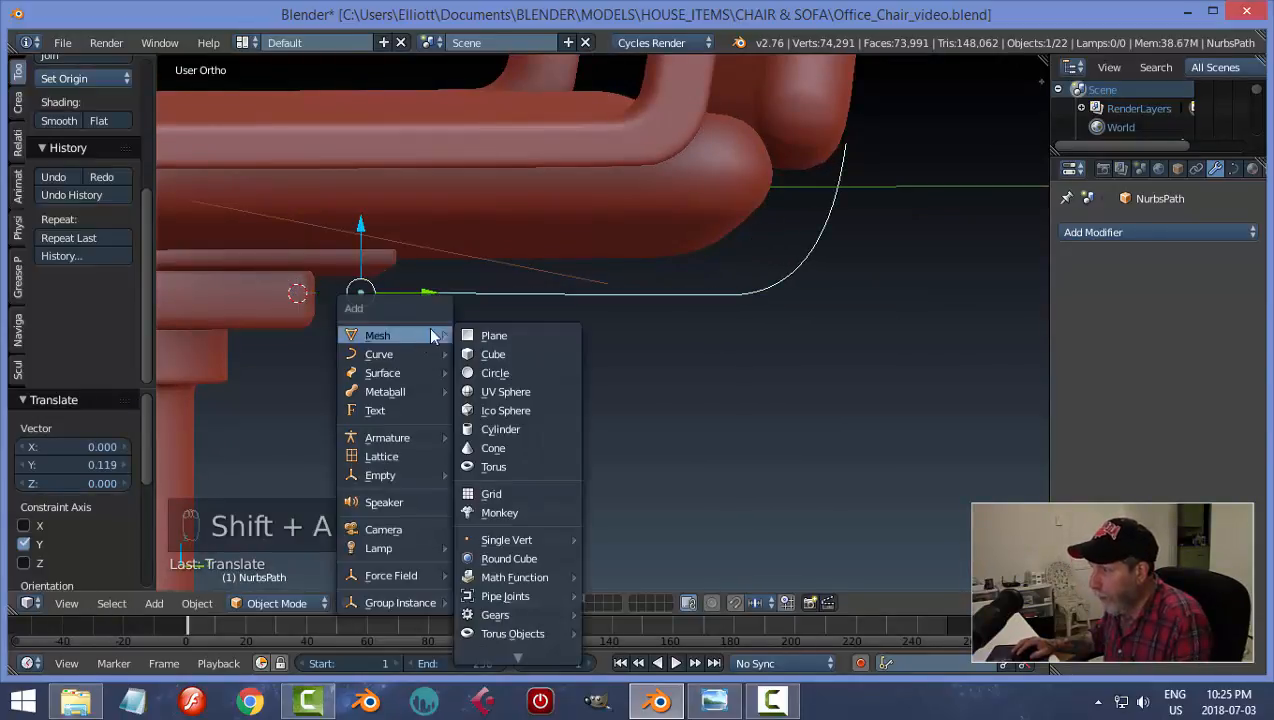
left_click(520, 352)
key("Tab")
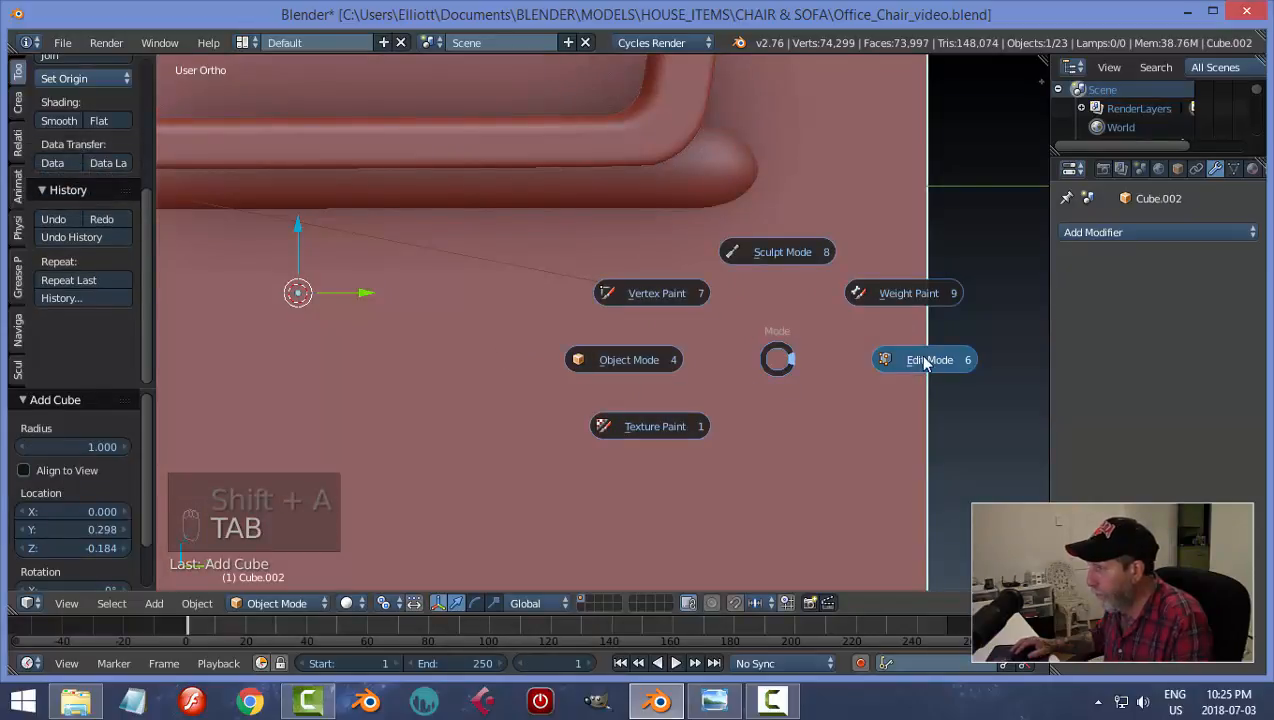
left_click(925, 362)
key("s")
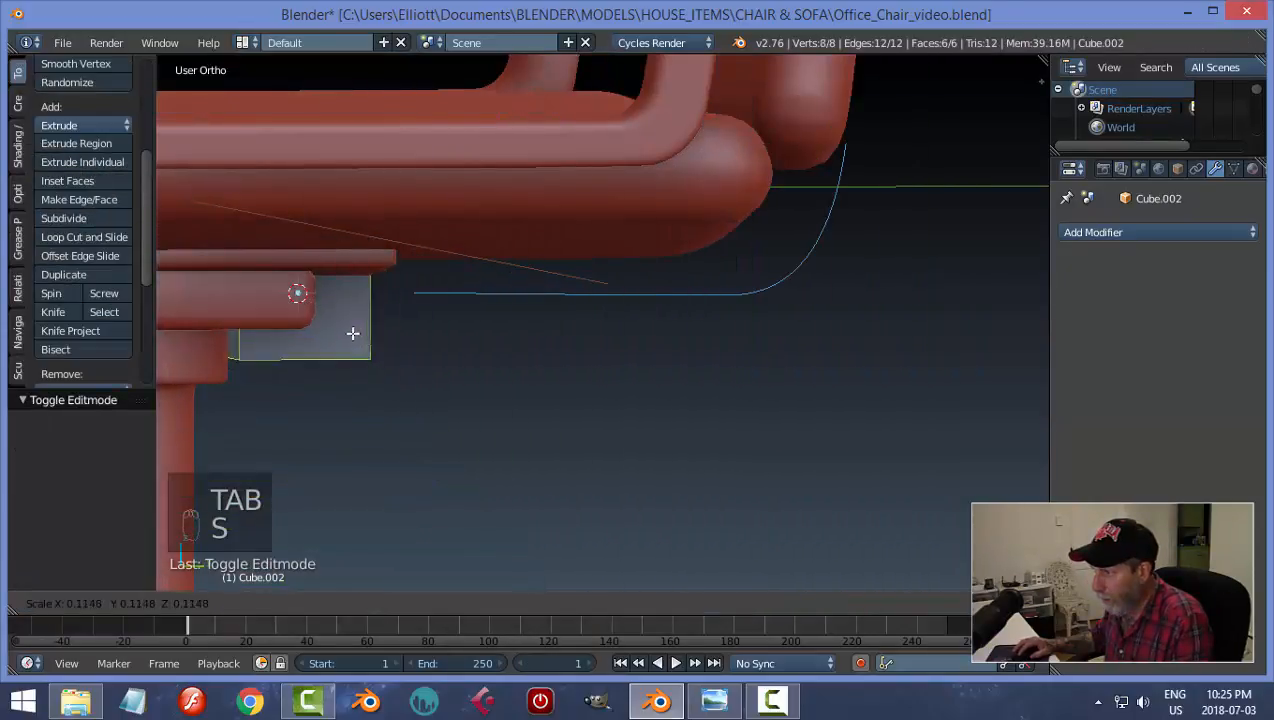
left_click(319, 315)
Step: Move the small cube's mesh 0.087 along Y and flatten it to 0.255 along Z
middle_click_drag(319, 315, 342, 293)
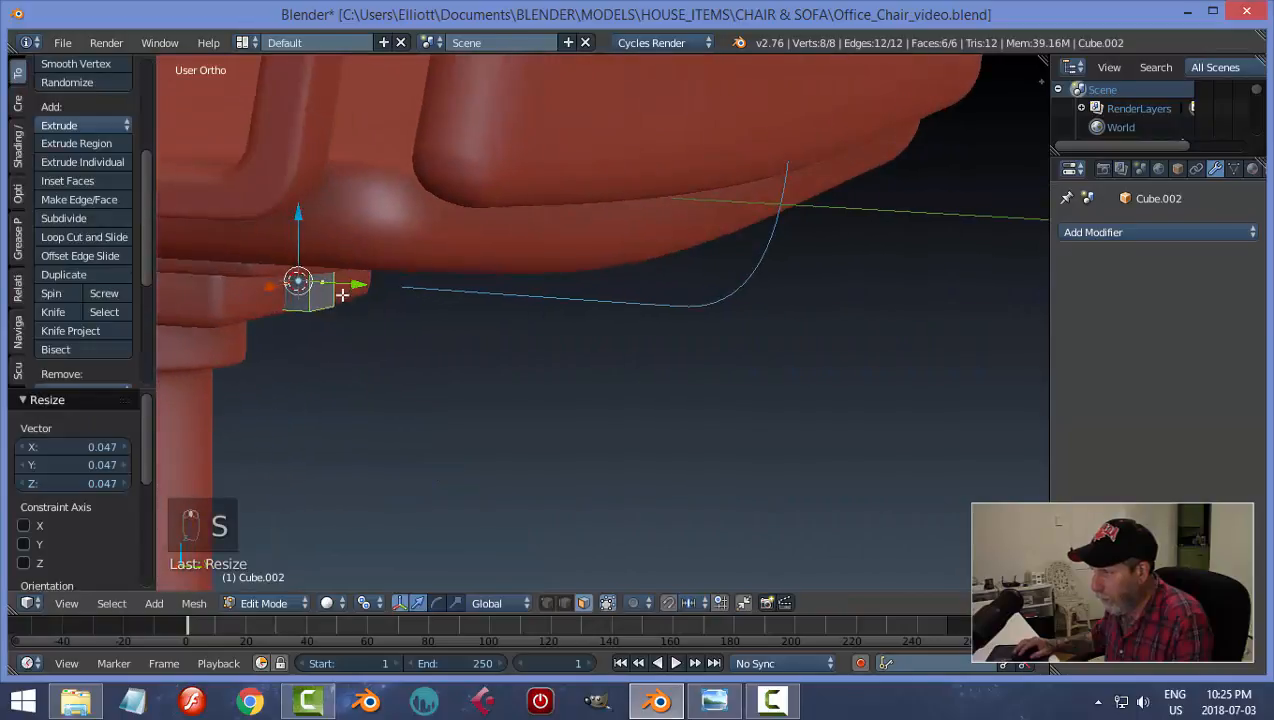
left_click_drag(350, 288, 389, 305)
middle_click_drag(389, 305, 410, 322)
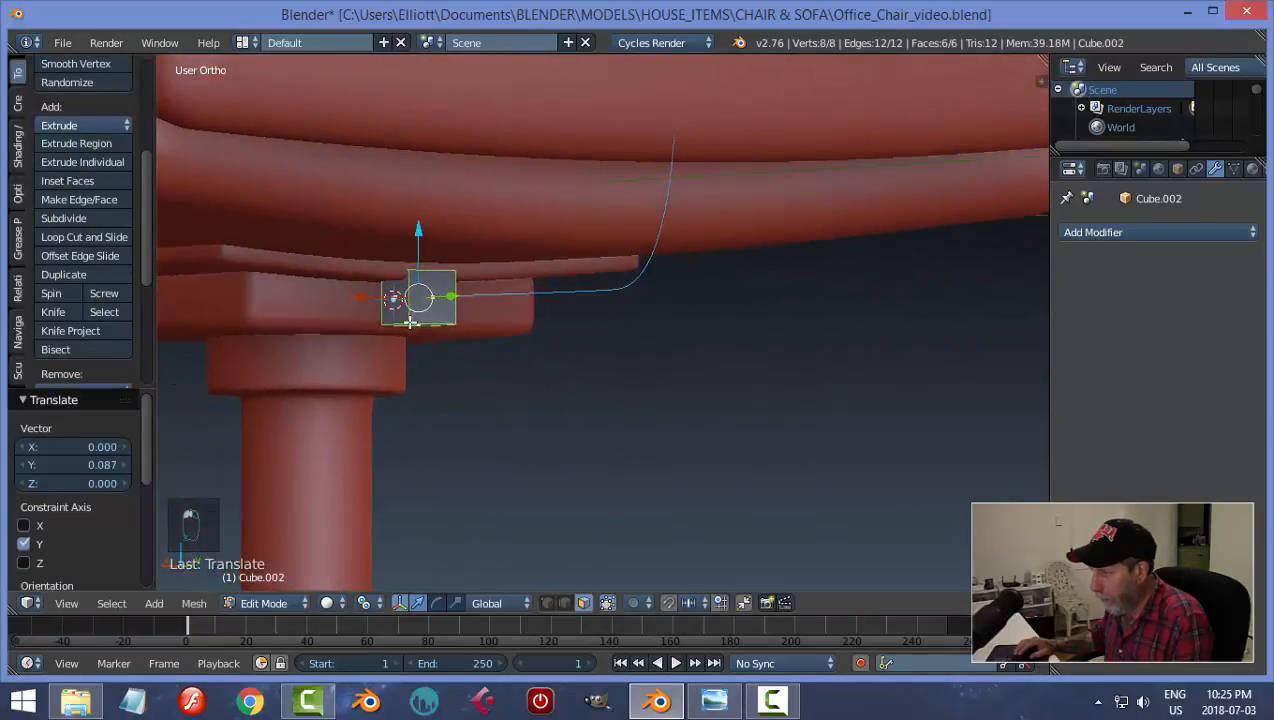
key("s")
key("z")
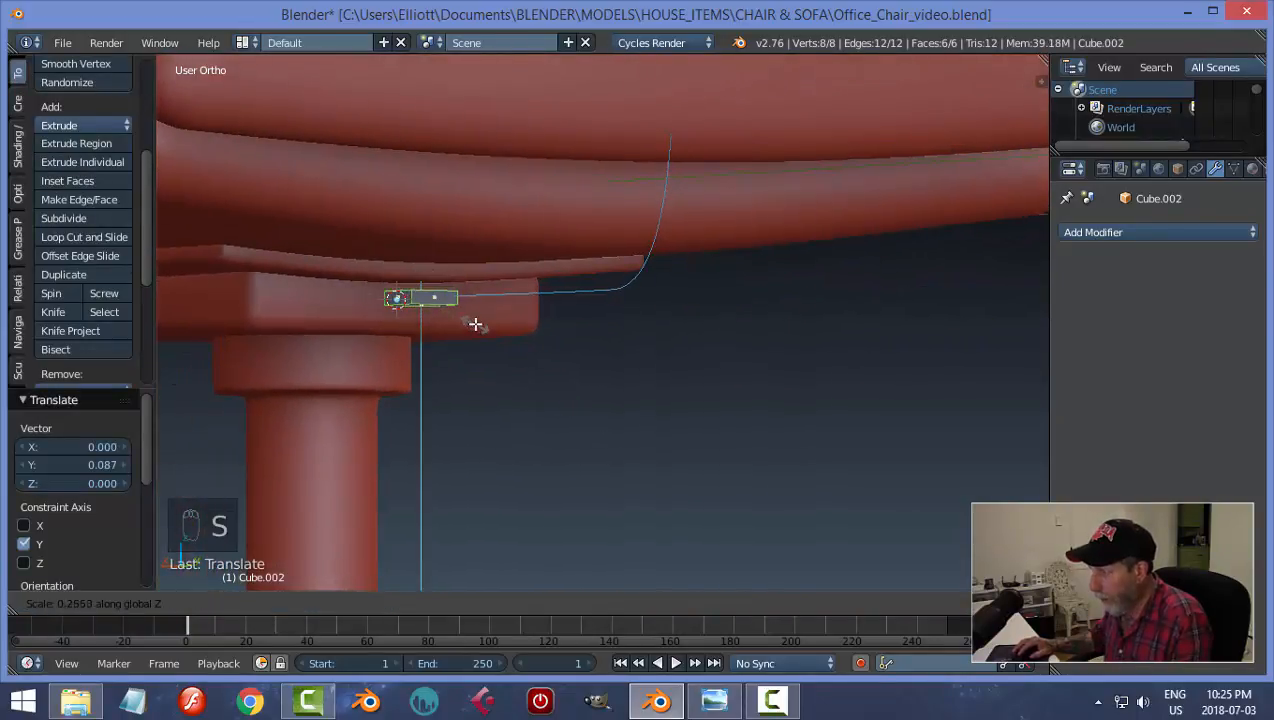
left_click(475, 325)
middle_click_drag(532, 324, 468, 340)
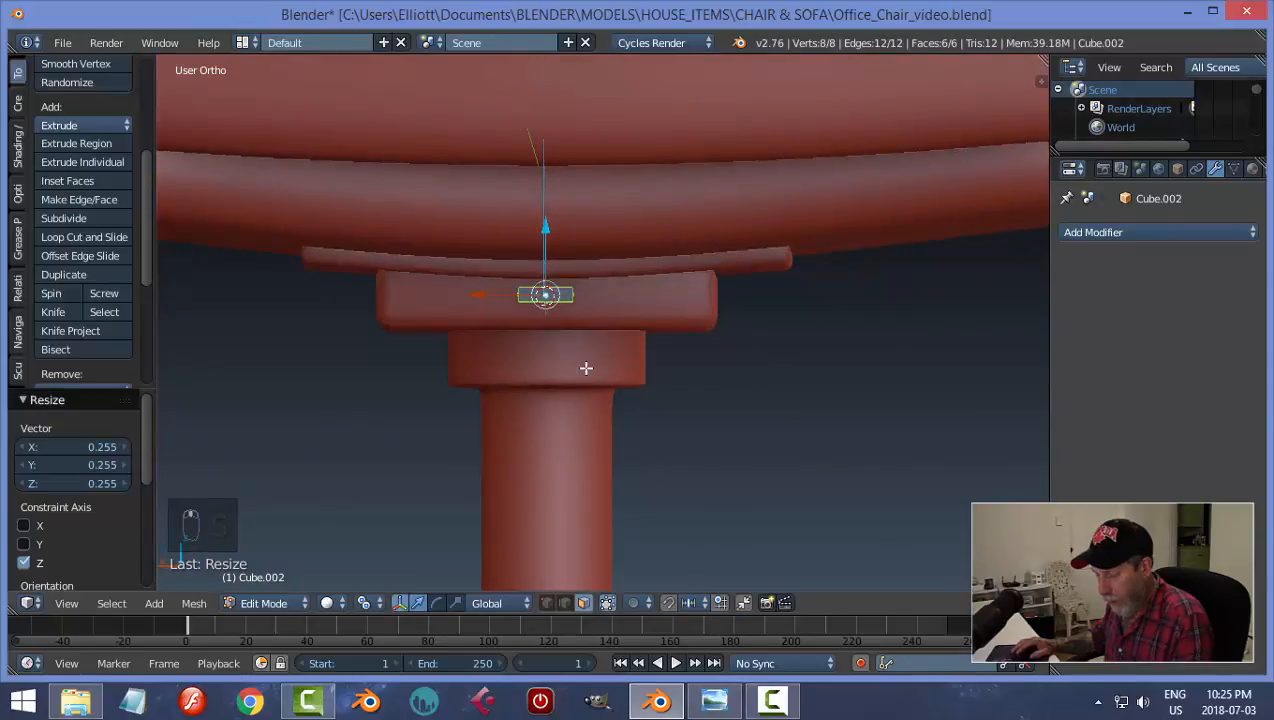
key("s")
key("z")
right_click(613, 368)
key("s")
key("z")
right_click(745, 370)
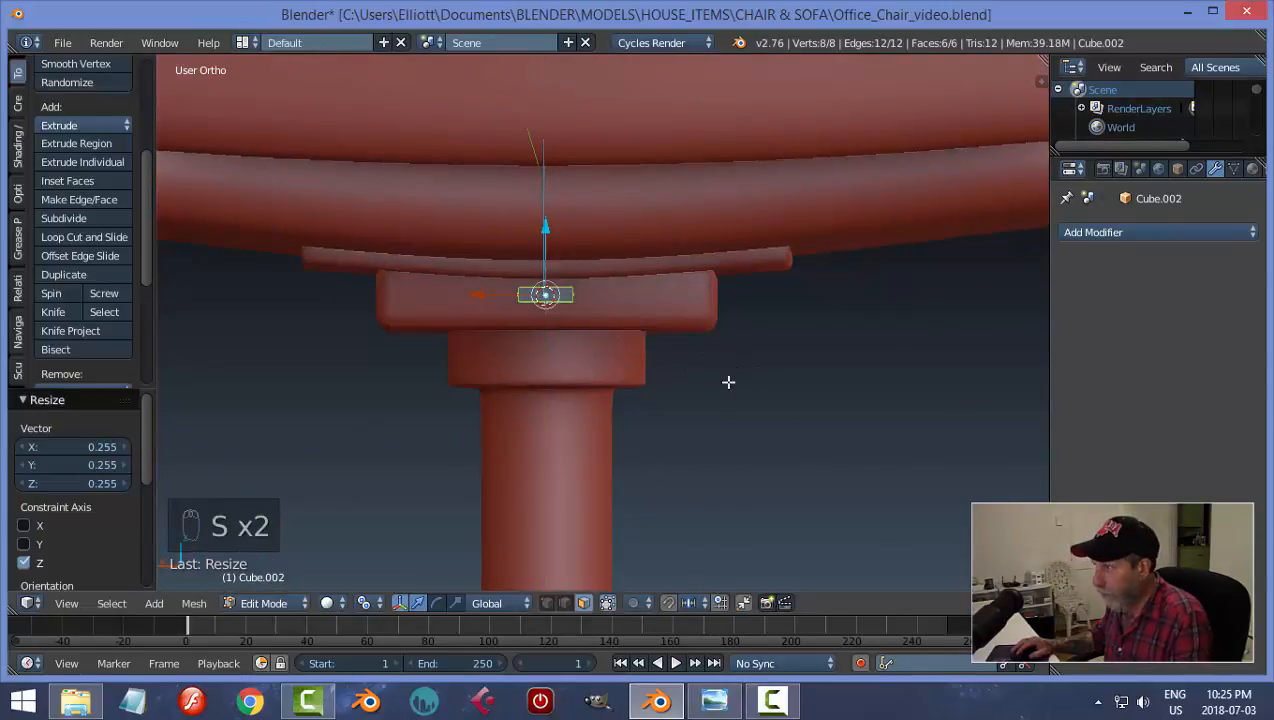
Step: Widen the flattened cube along X to more than twice its width
middle_click_drag(728, 382, 822, 403)
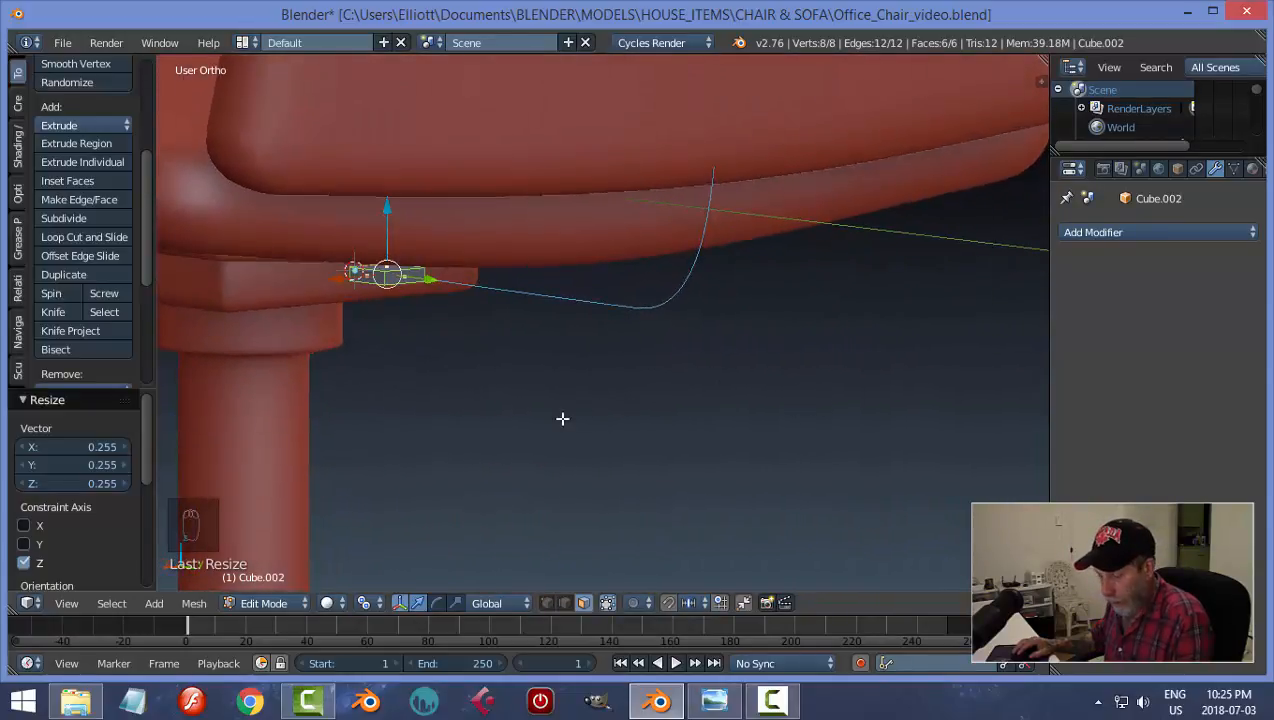
key("s")
key("x")
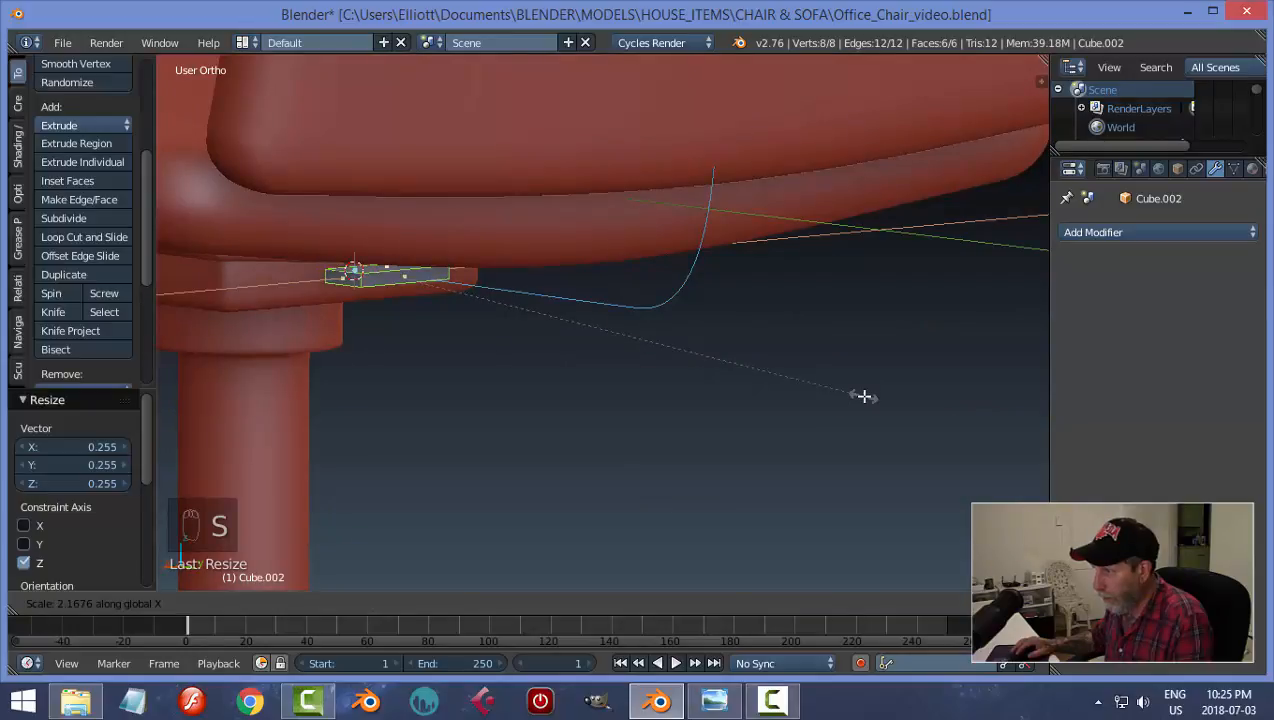
left_click(917, 388)
Step: Delete the front and rear end faces of the flattened cube, leaving it open along Y
middle_click_drag(830, 412, 873, 387)
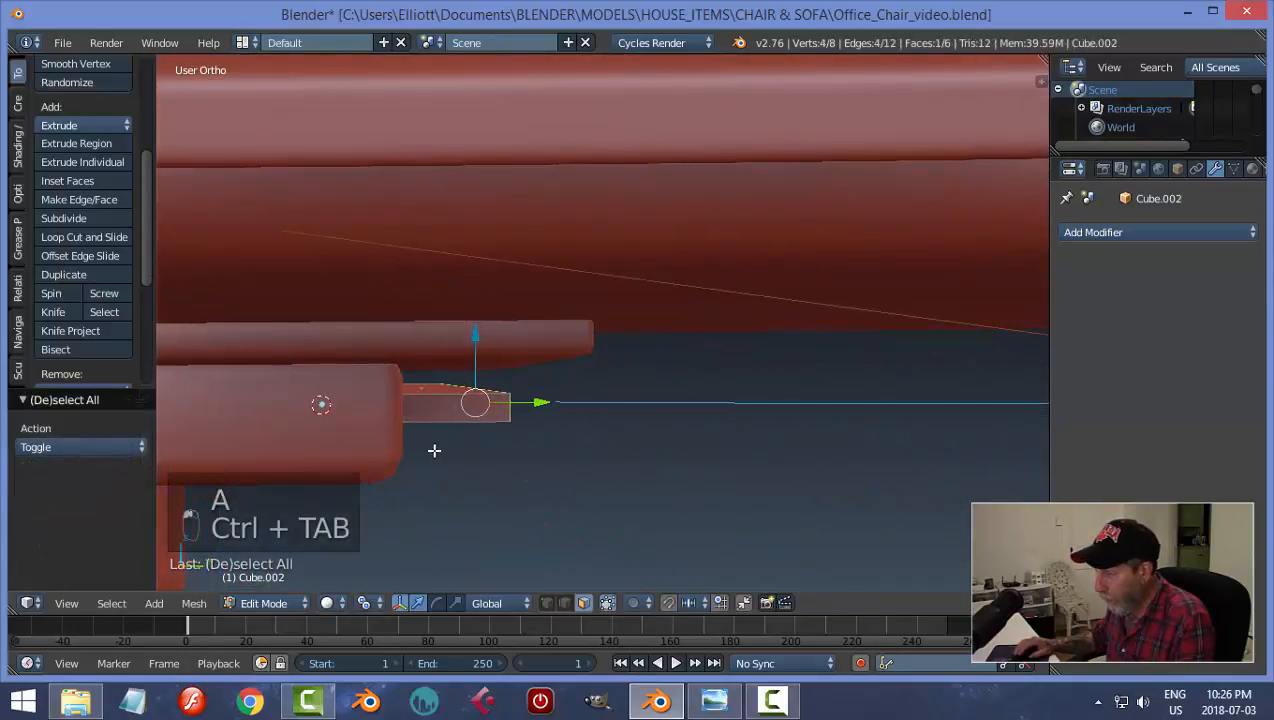
middle_click_drag(435, 449, 407, 438)
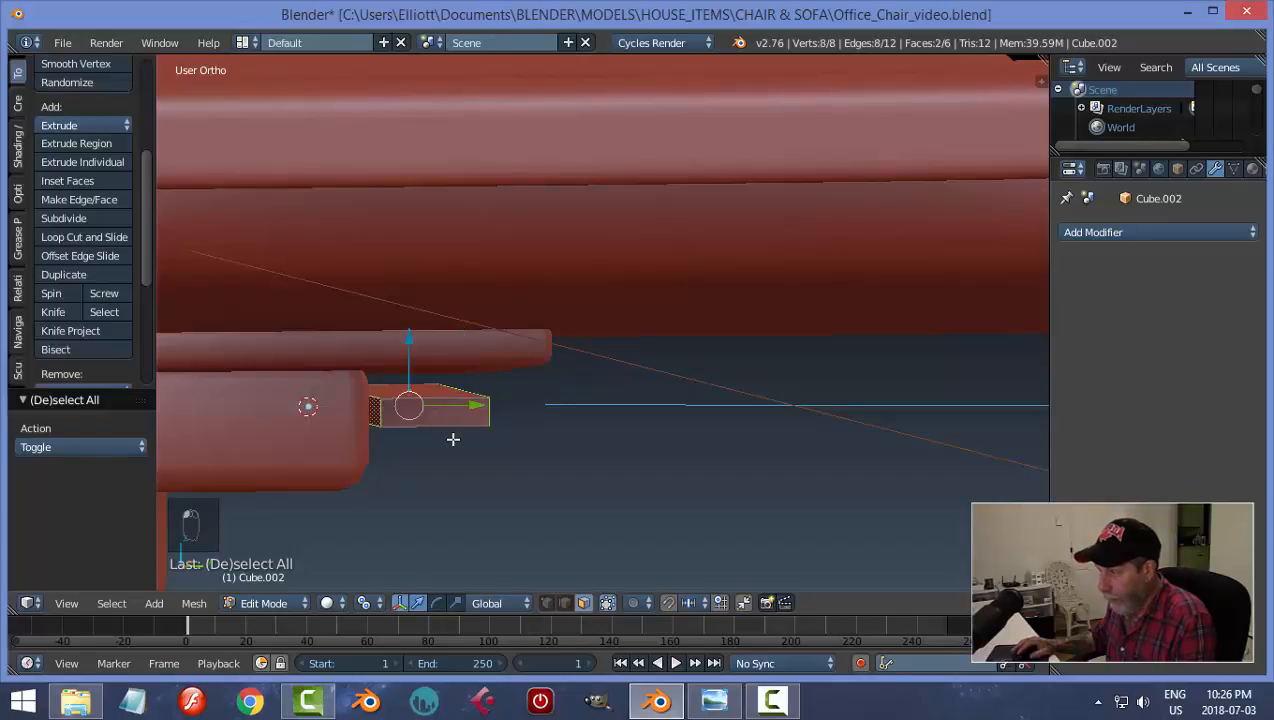
key("x")
left_click(441, 469)
Step: Add six evenly spaced loop cuts across the length of the open flattened cube
middle_click_drag(560, 464, 536, 468)
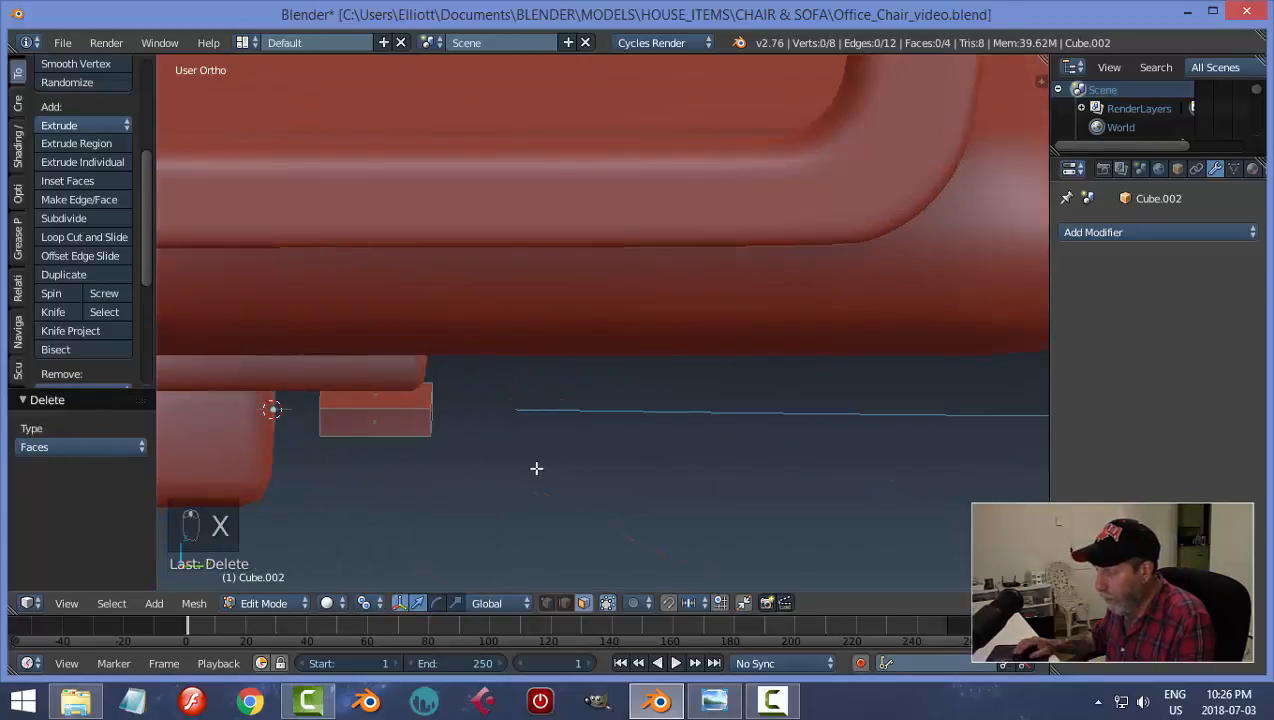
key("ctrl+r")
scroll(405, 423, "up", 4)
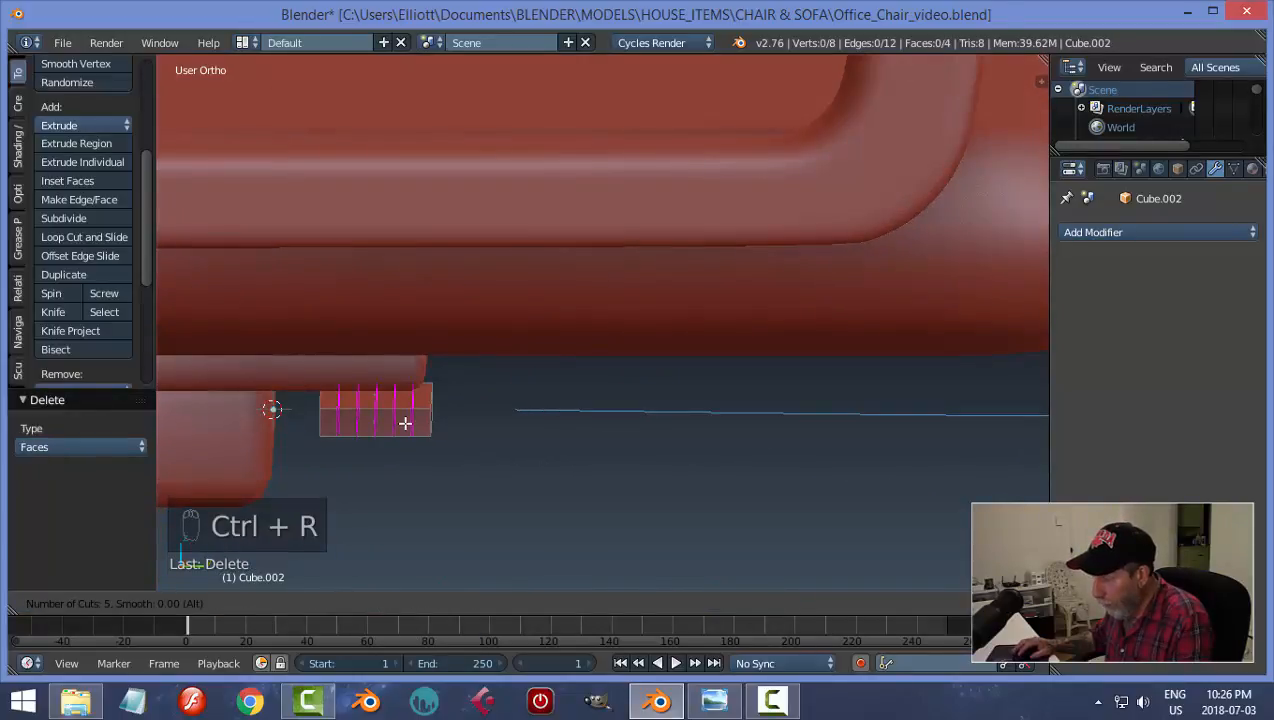
left_click(405, 423)
right_click(405, 422)
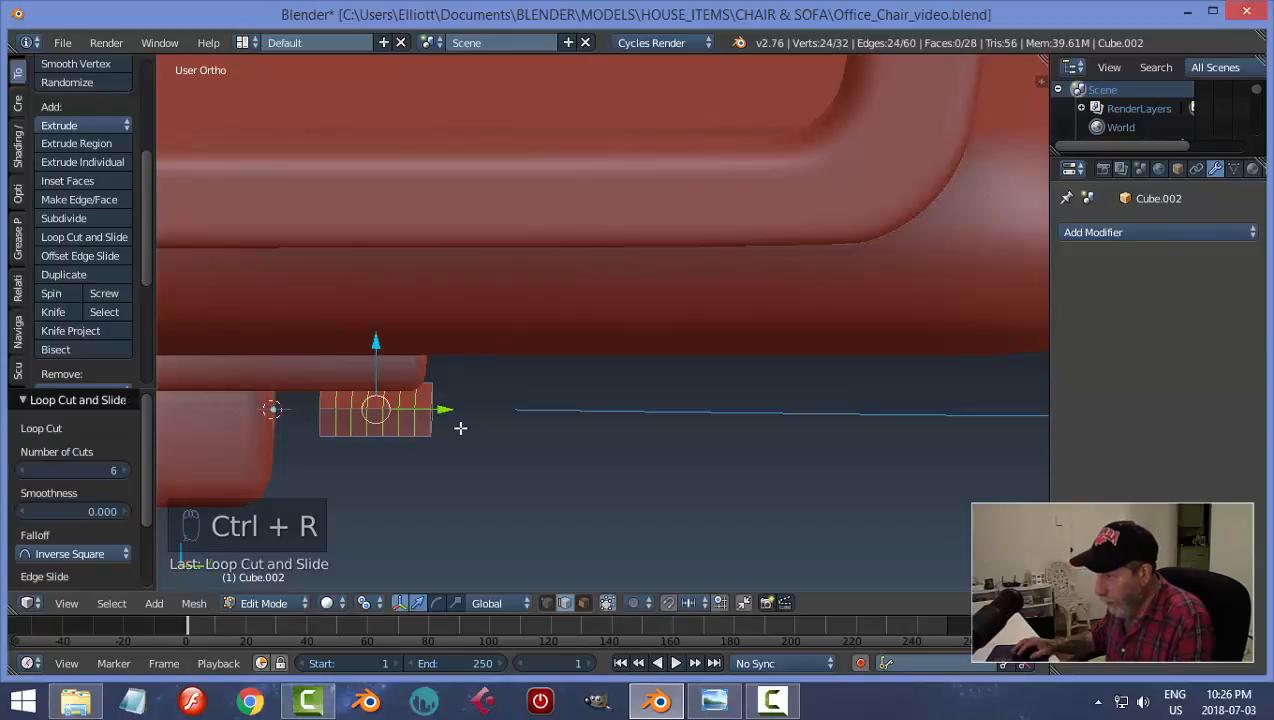
key("ctrl+r")
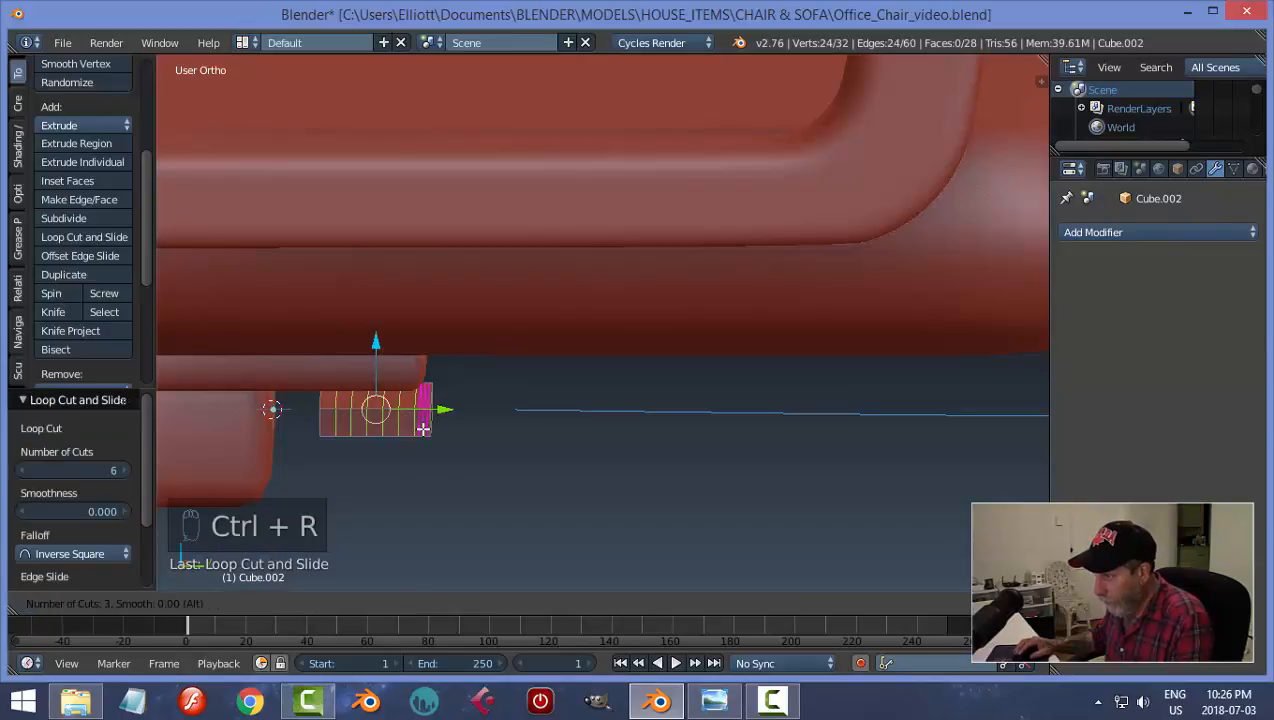
right_click(423, 428)
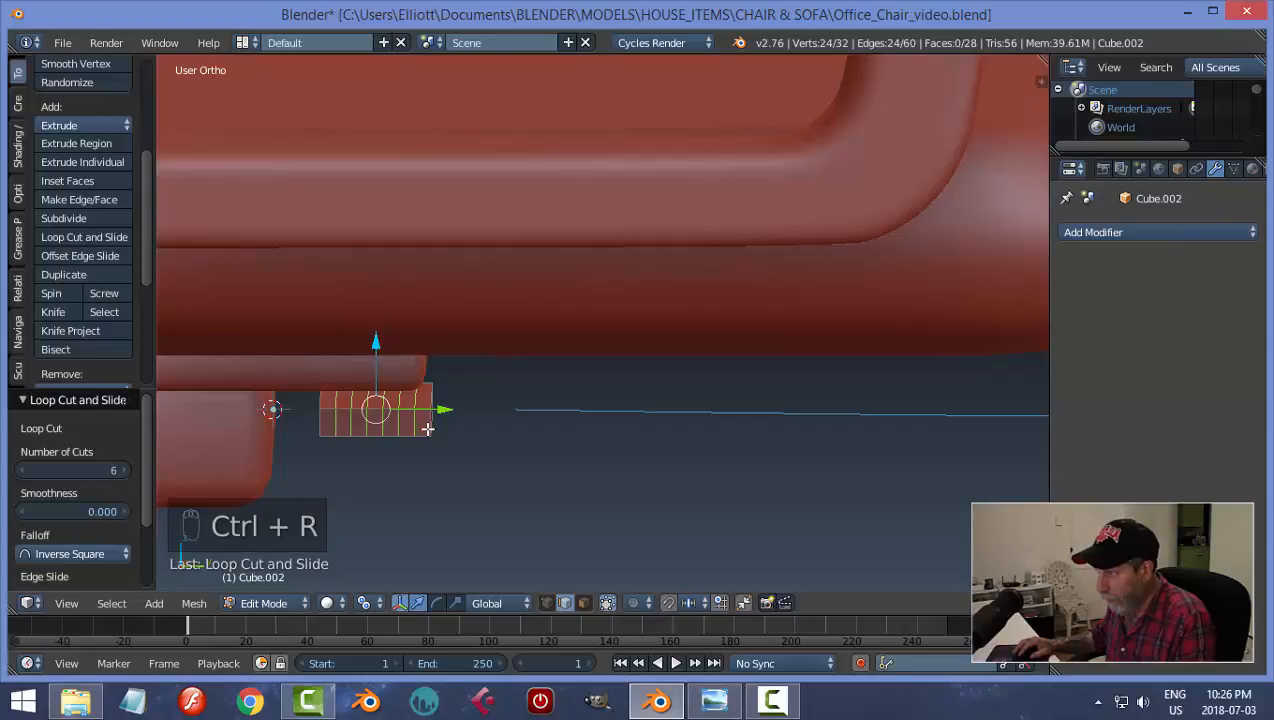
Step: Add three evenly spaced loop cuts running lengthwise along the open cube's side face and return to Object Mode
key("ctrl+r")
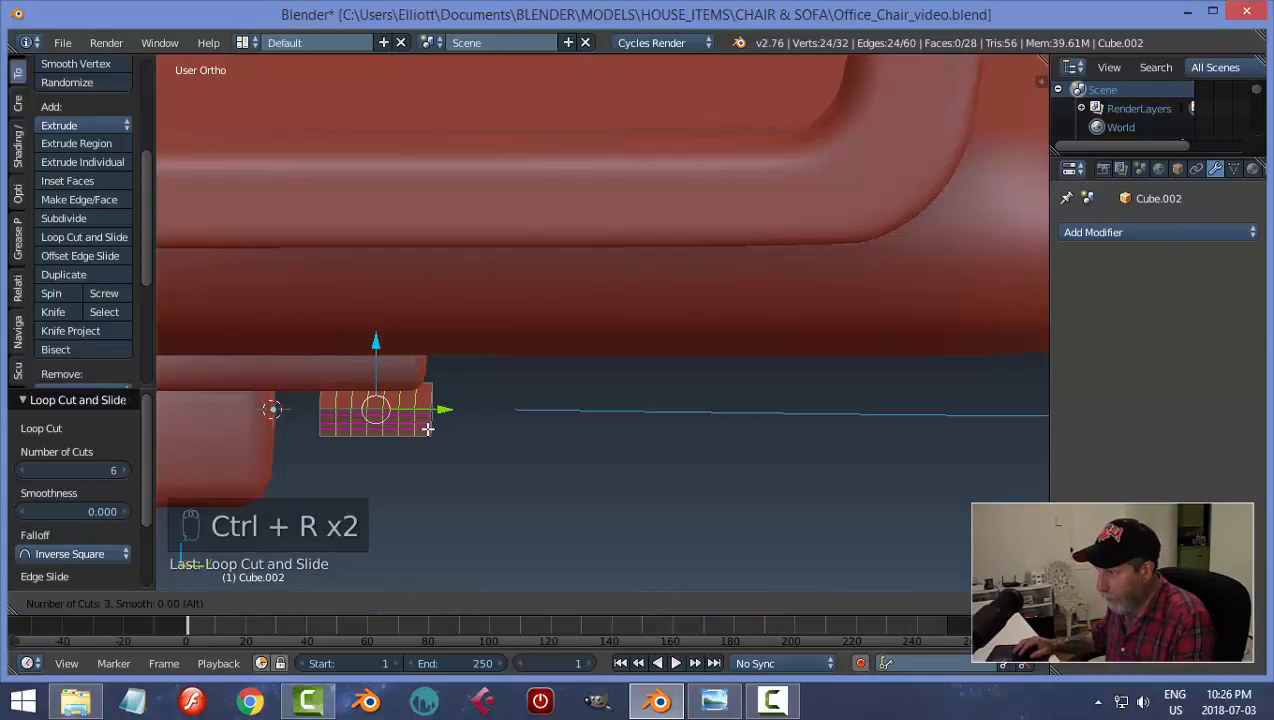
left_click(427, 428)
key("a")
key("Tab")
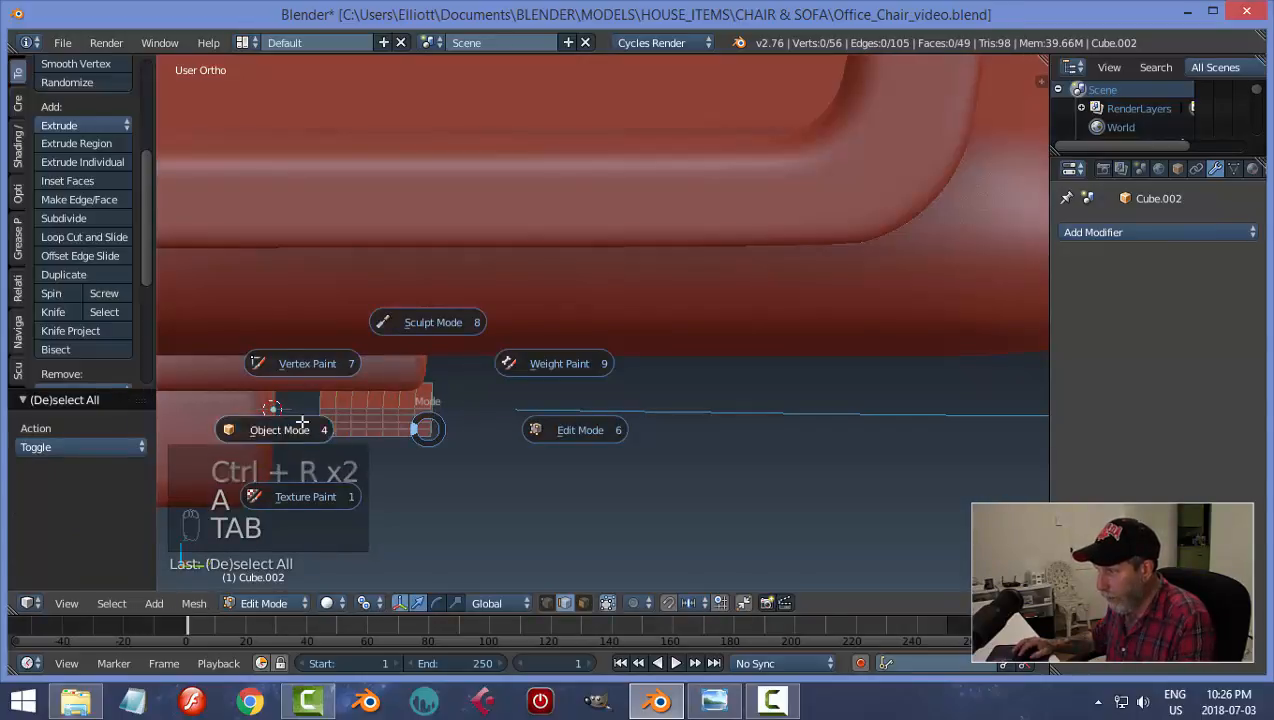
left_click(301, 422)
Step: Add an Array modifier to the open cube with a relative offset of 0 in X and 1 in Y
left_click(1095, 232)
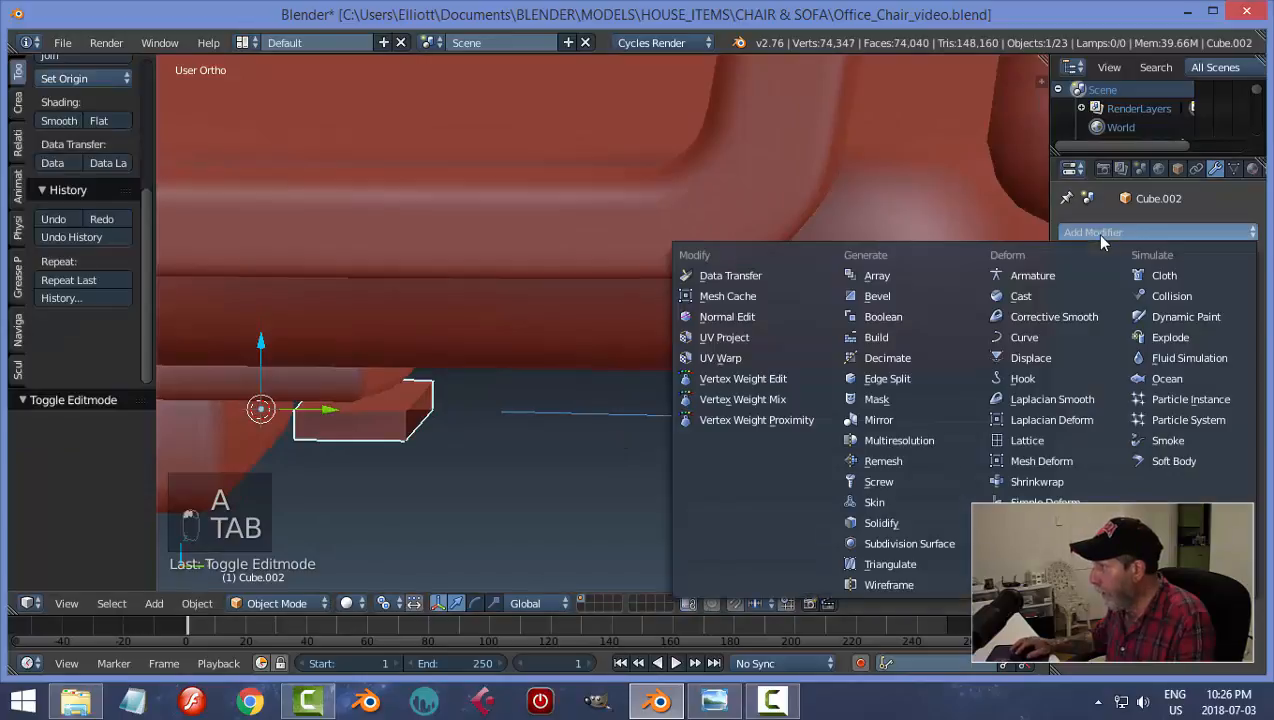
left_click(955, 287)
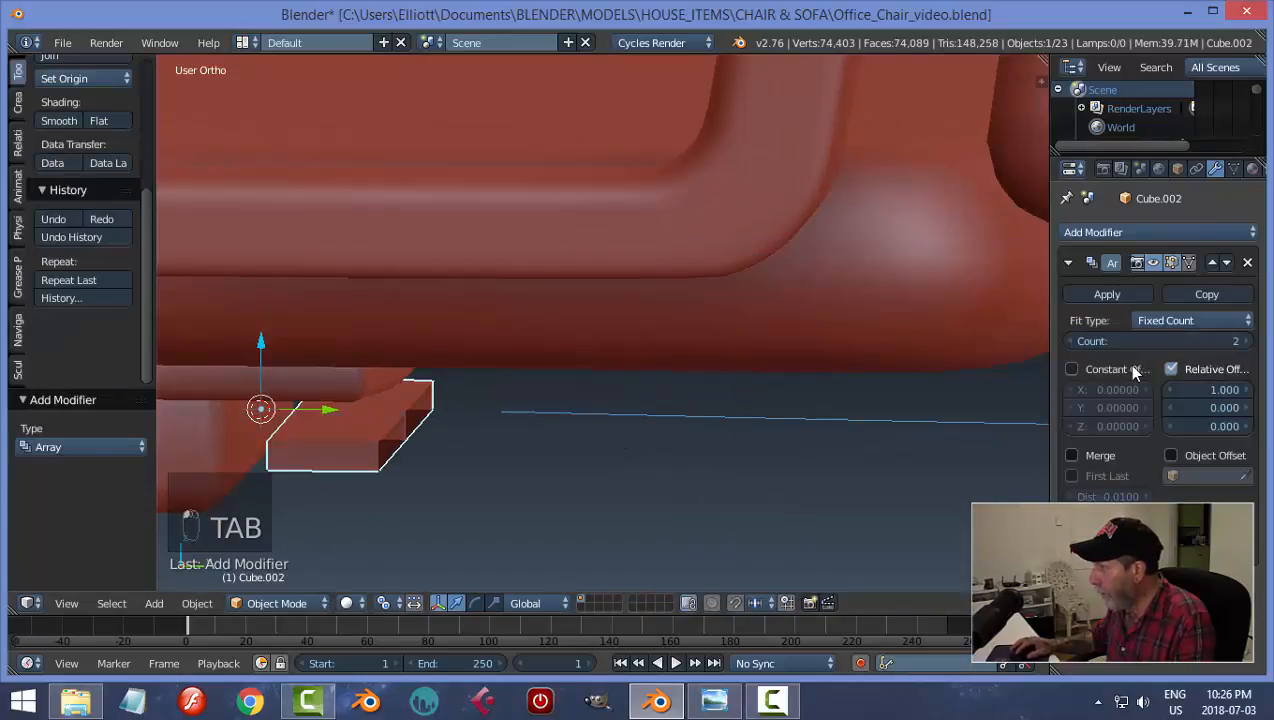
left_click(1214, 408)
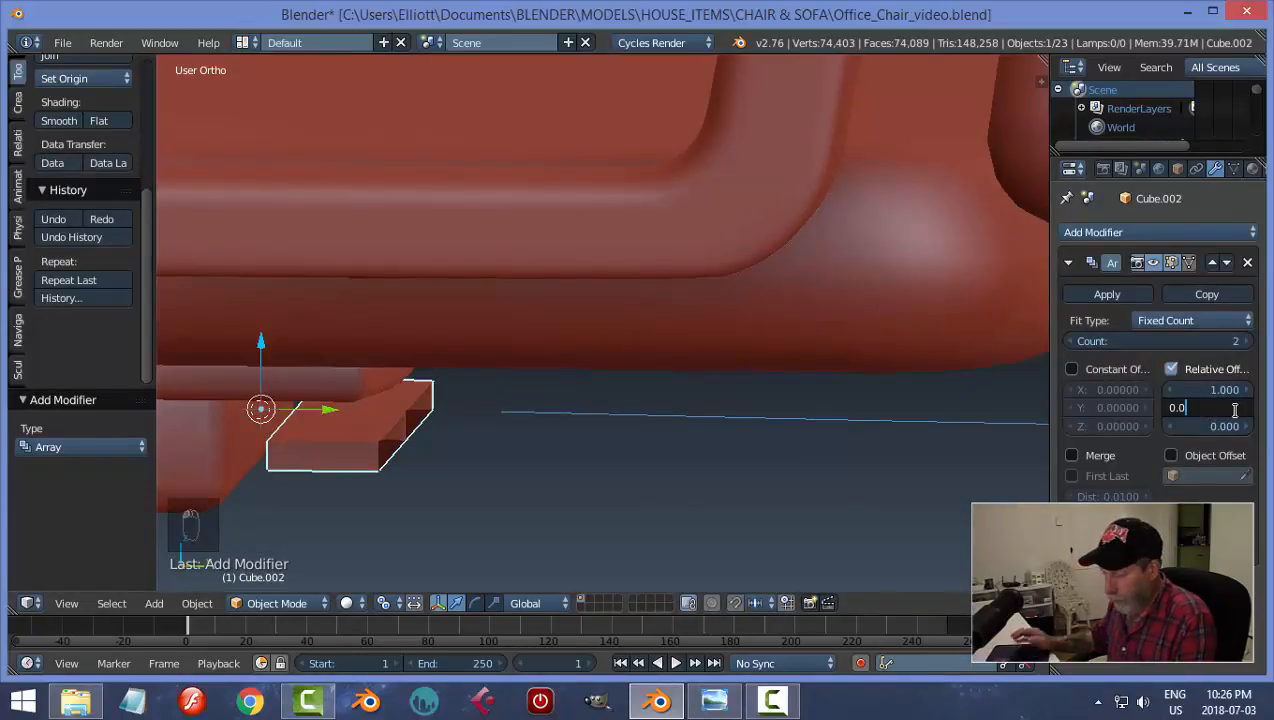
key("BackSpace")
key("BackSpace")
type("1")
key("Return")
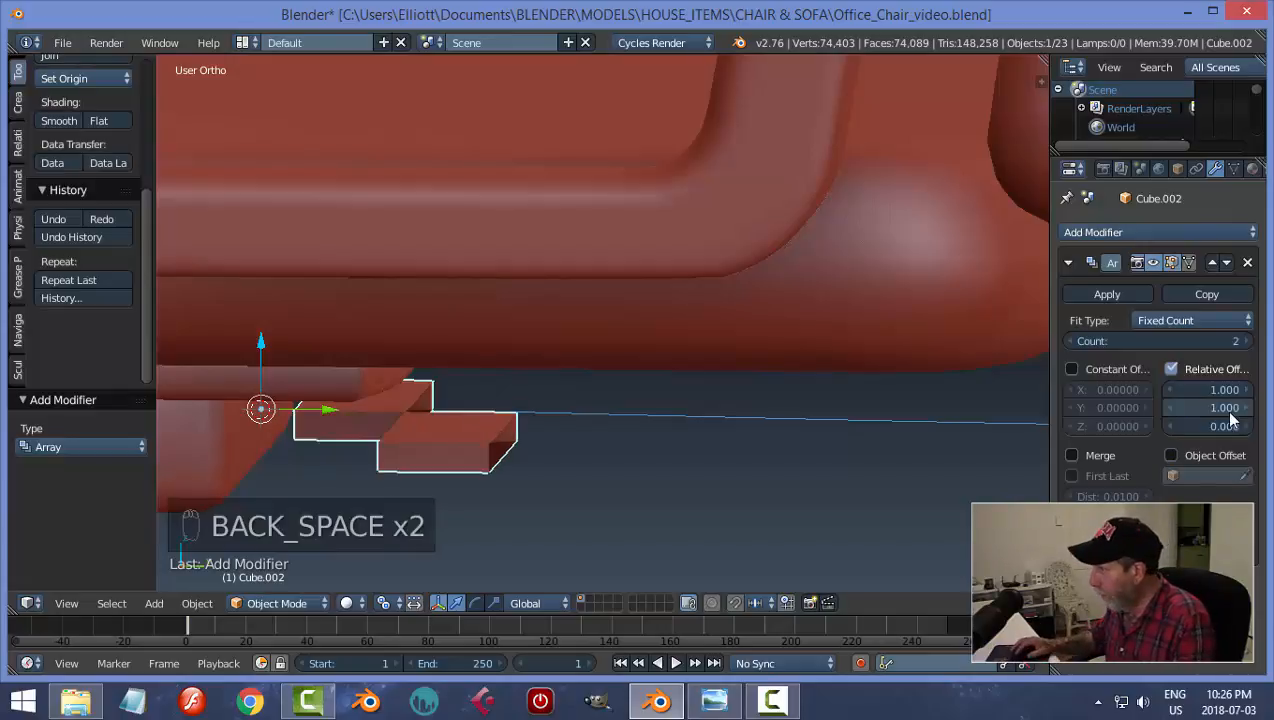
left_click(1238, 389)
type("0")
key("Return")
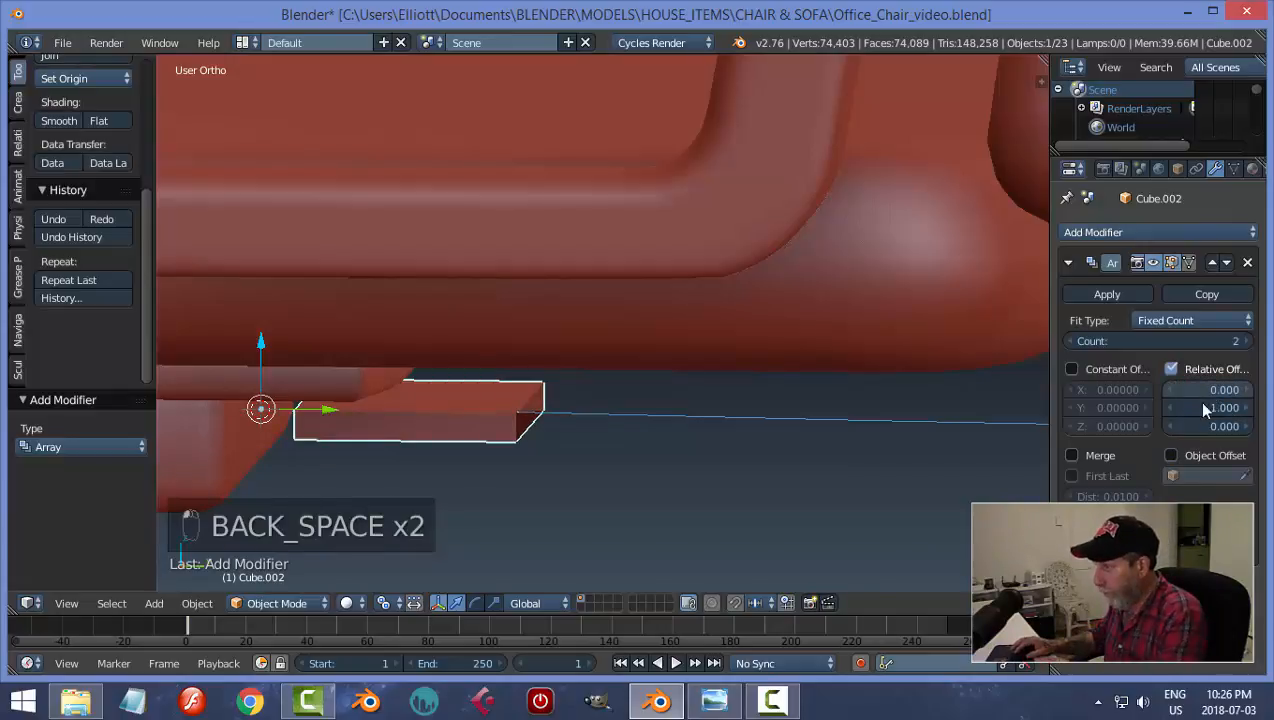
Step: Raise the Array count to 12 so the strip extends beyond the rear of the seat
key("KP_3")
key("ctrl+KP_3")
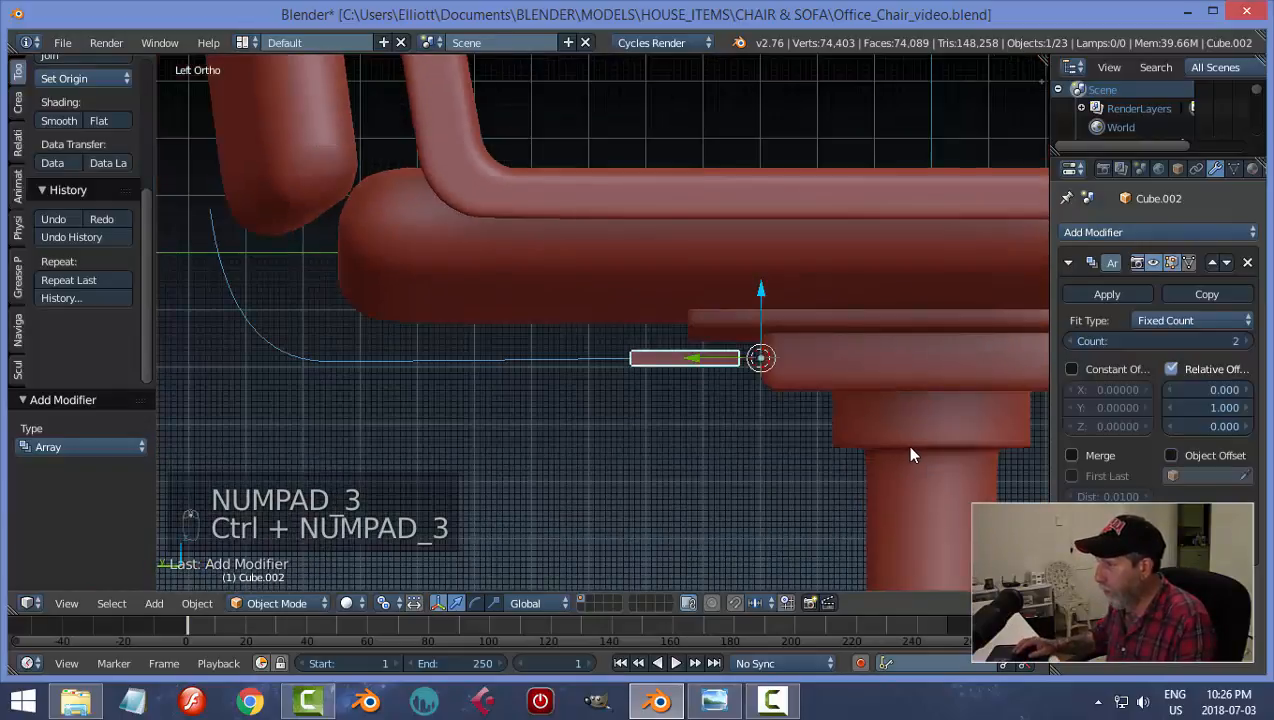
left_click_drag(1203, 345, 1256, 345)
scroll(601, 414, "down", 3)
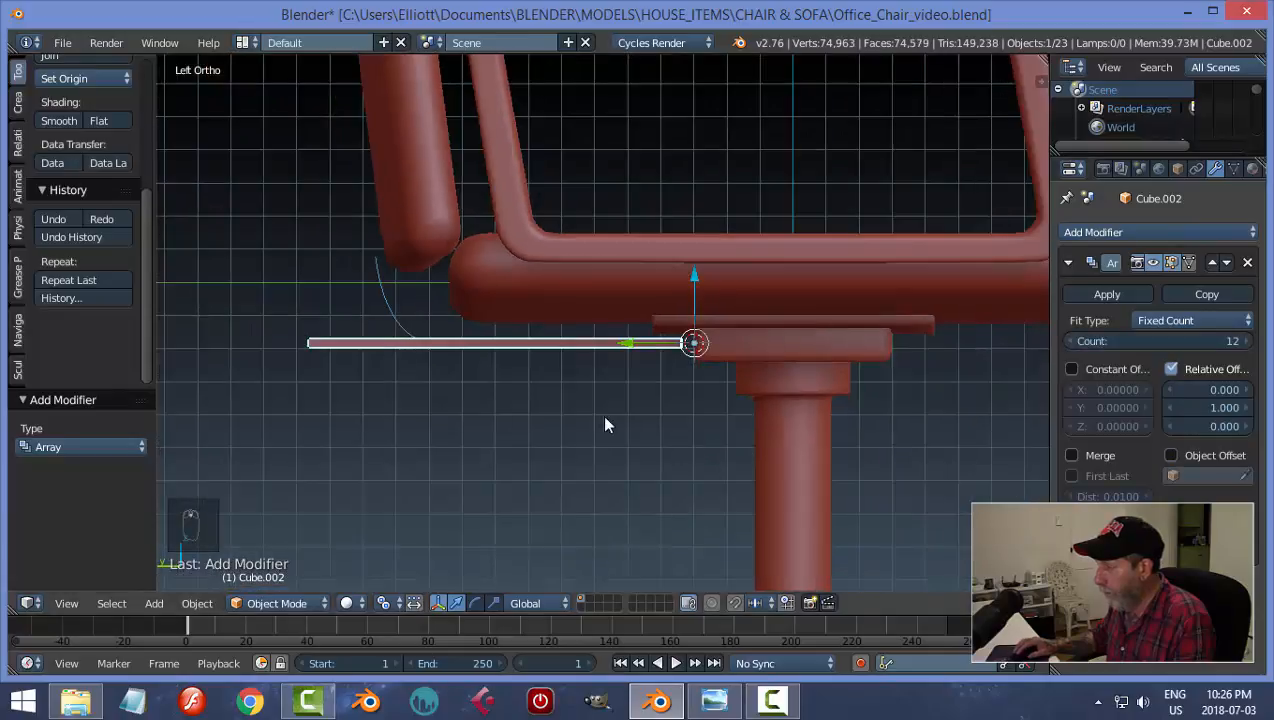
middle_click_drag(601, 414, 638, 453)
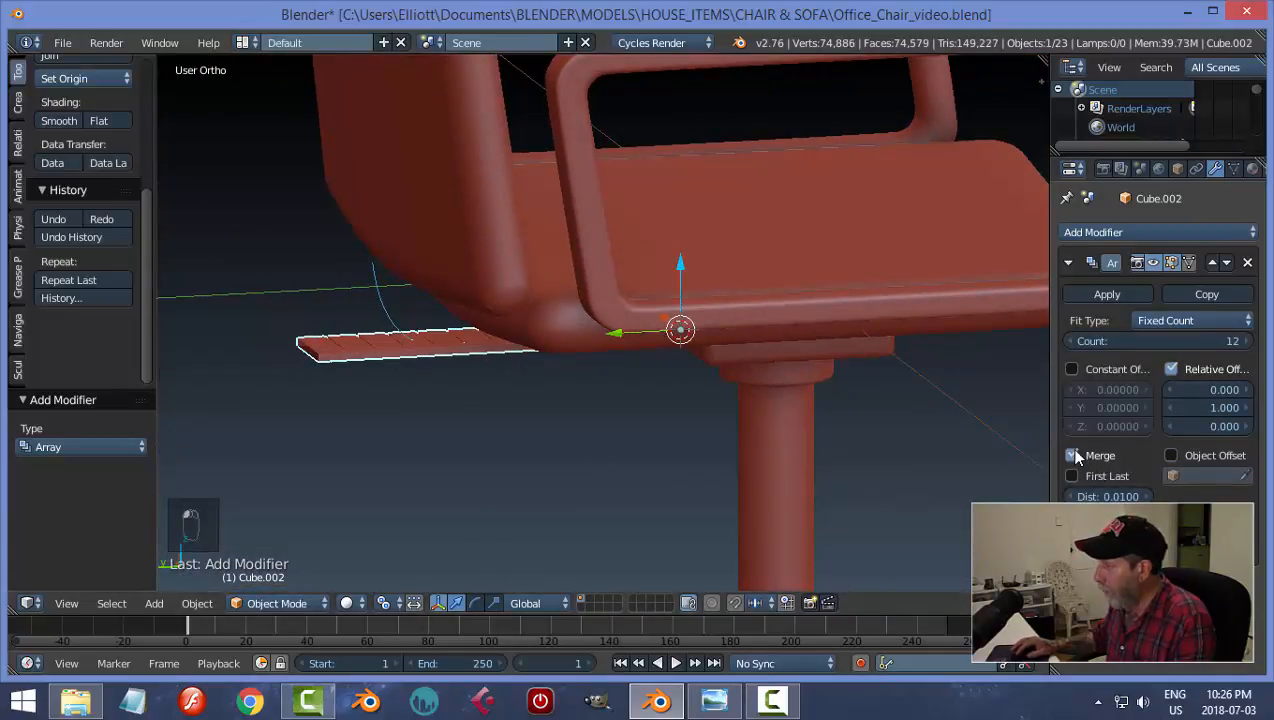
middle_click_drag(714, 447, 705, 450)
Step: Add a Curve modifier to the arrayed strip and bend it along the NurbsPath curve
left_click(1102, 233)
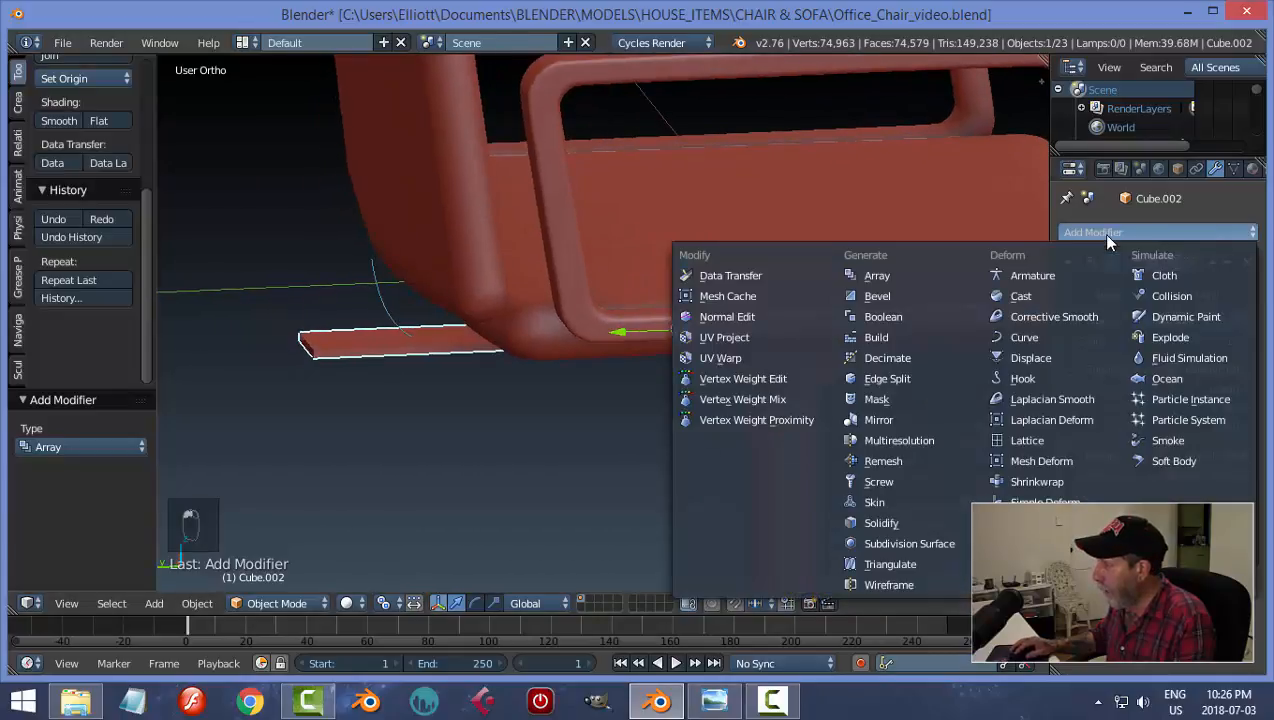
left_click(1025, 337)
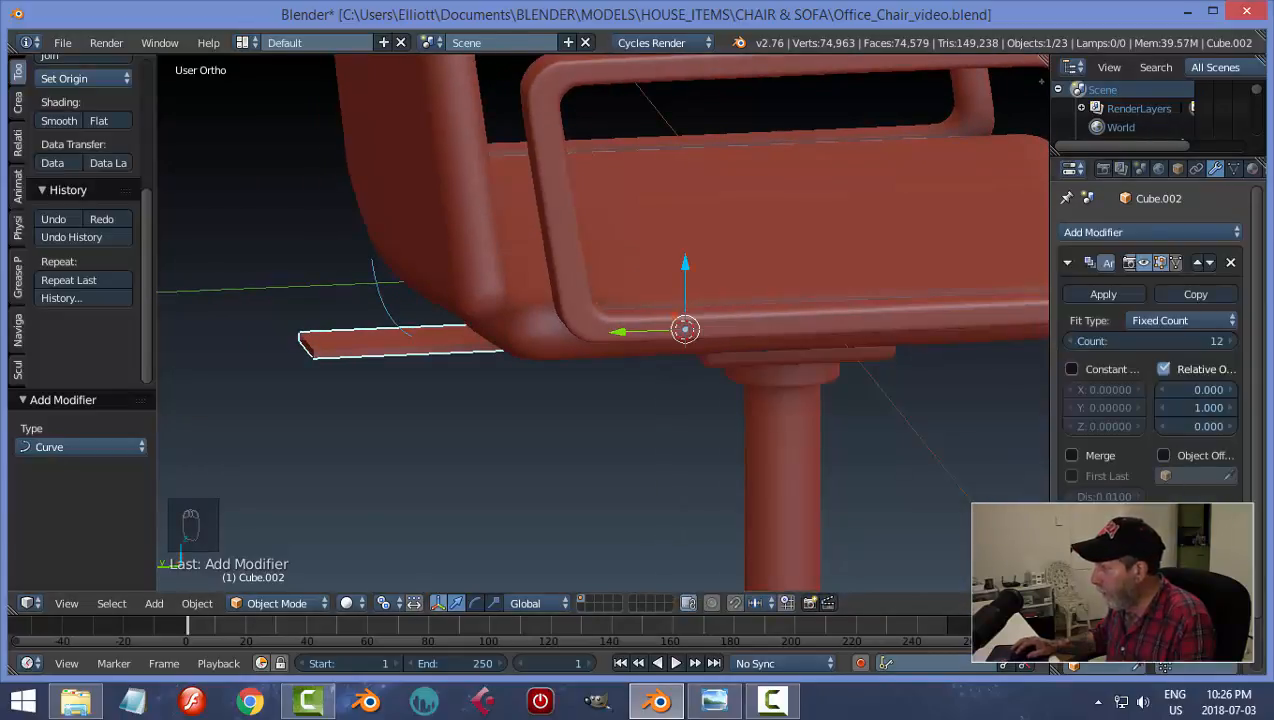
scroll(1150, 350, "down", 2)
left_click(1105, 602)
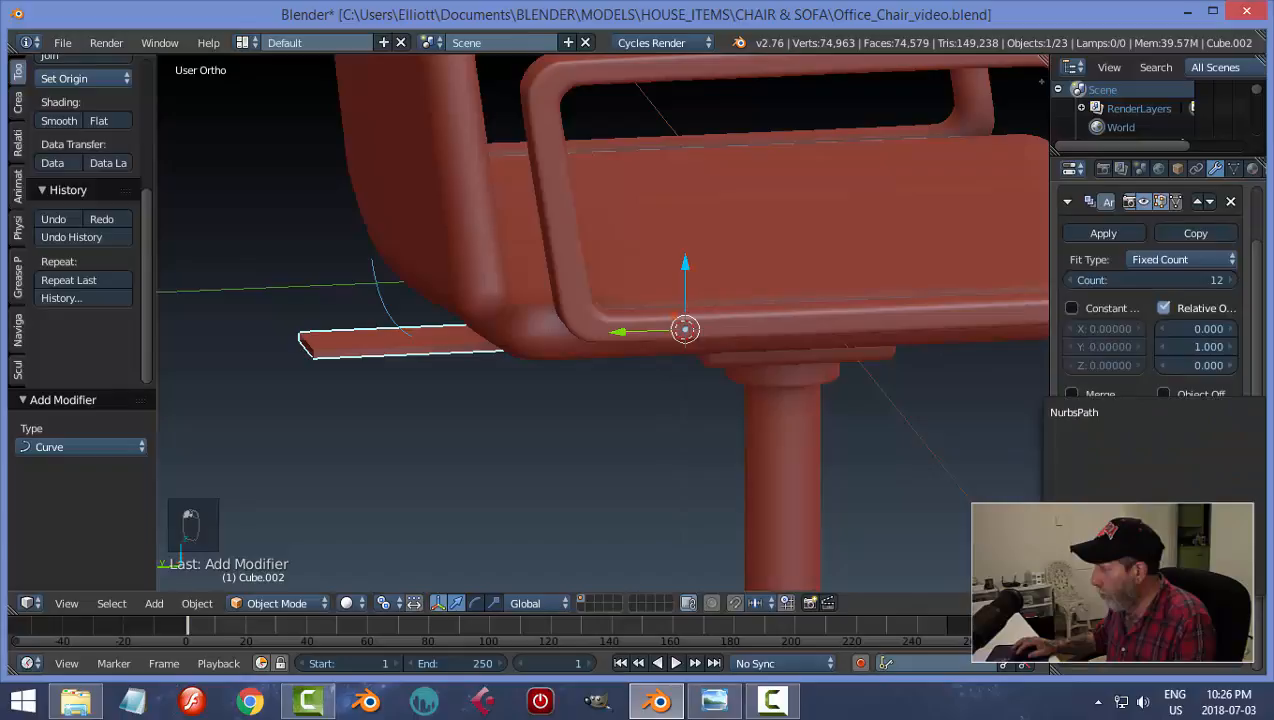
left_click(1073, 412)
middle_click_drag(811, 447, 754, 427)
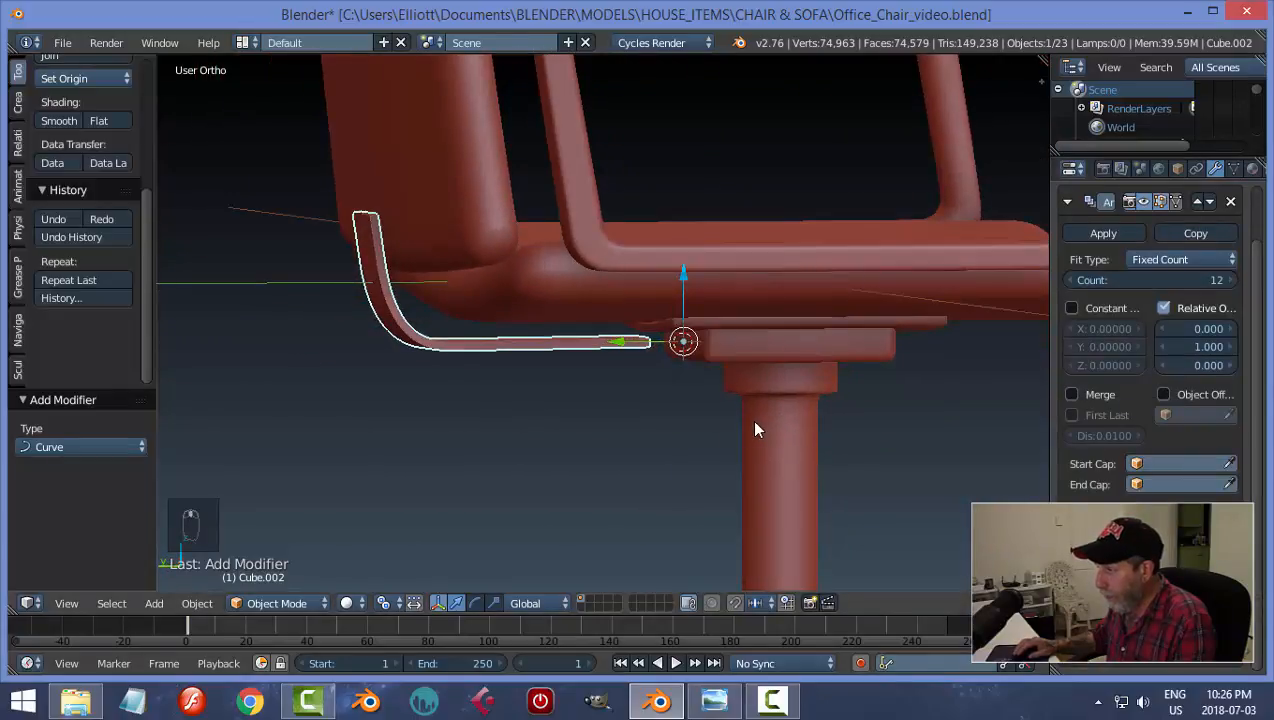
middle_click_drag(603, 399, 927, 421)
scroll(841, 408, "up", 2)
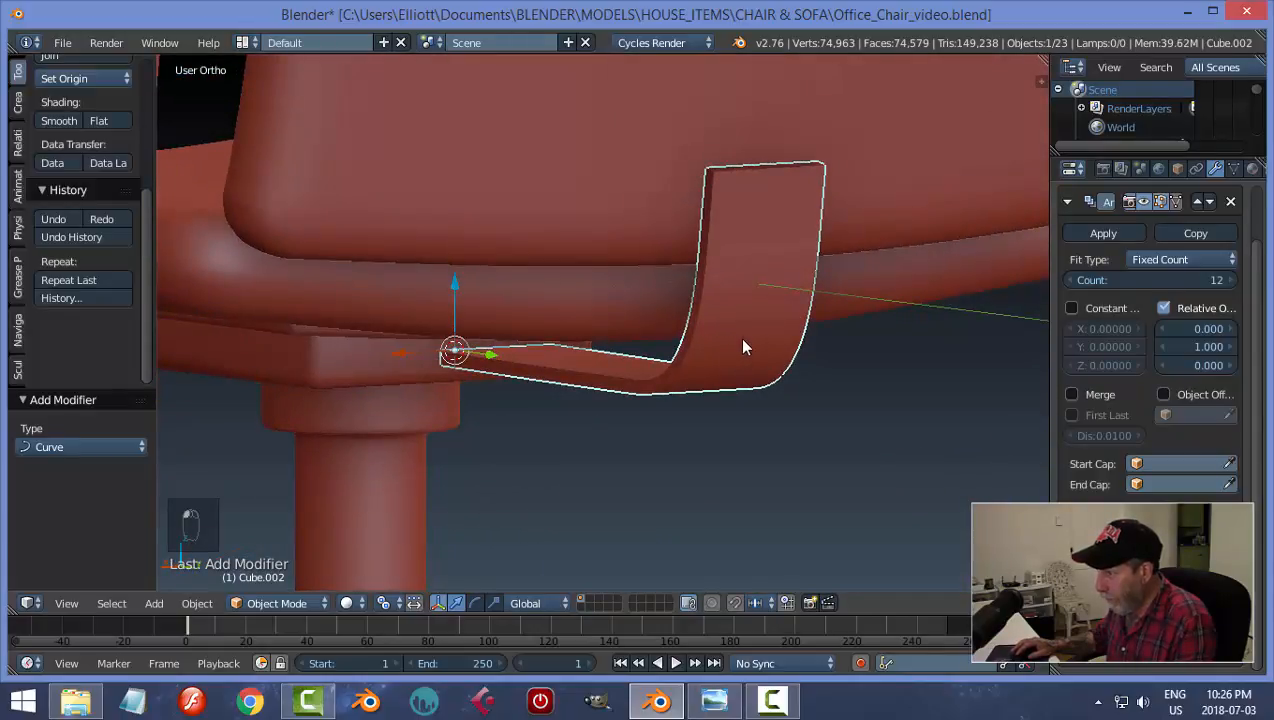
Step: Hide the curved strip, move the path about 0.31 along X, and unhide the strip
key("h")
right_click(643, 366)
middle_click_drag(759, 395, 692, 400)
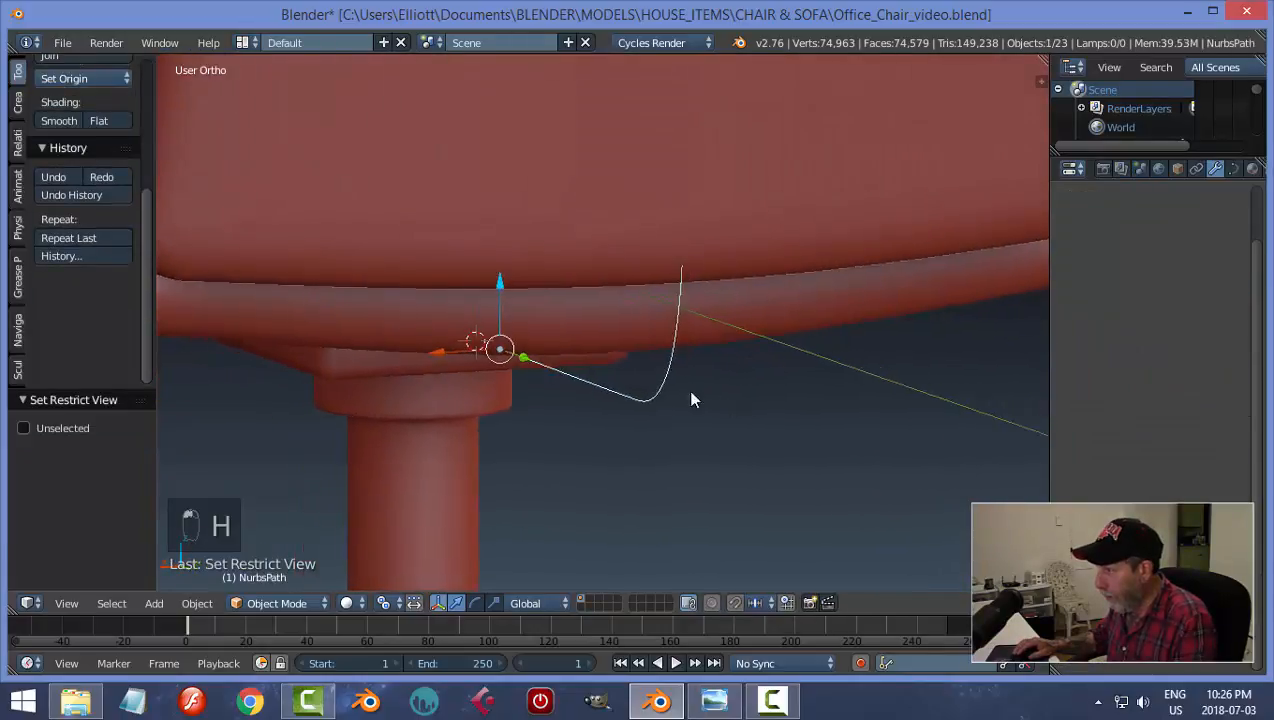
key("g")
key("x")
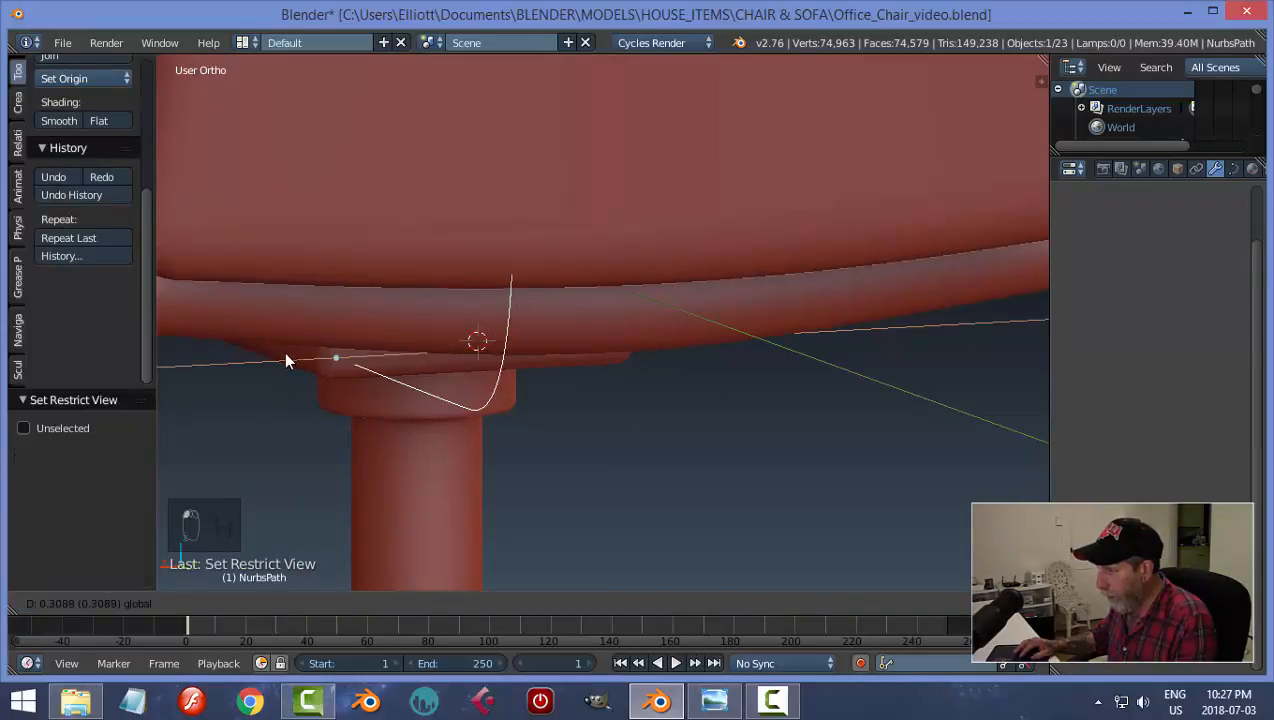
left_click(286, 356)
key("alt+h")
middle_click_drag(534, 415, 735, 423)
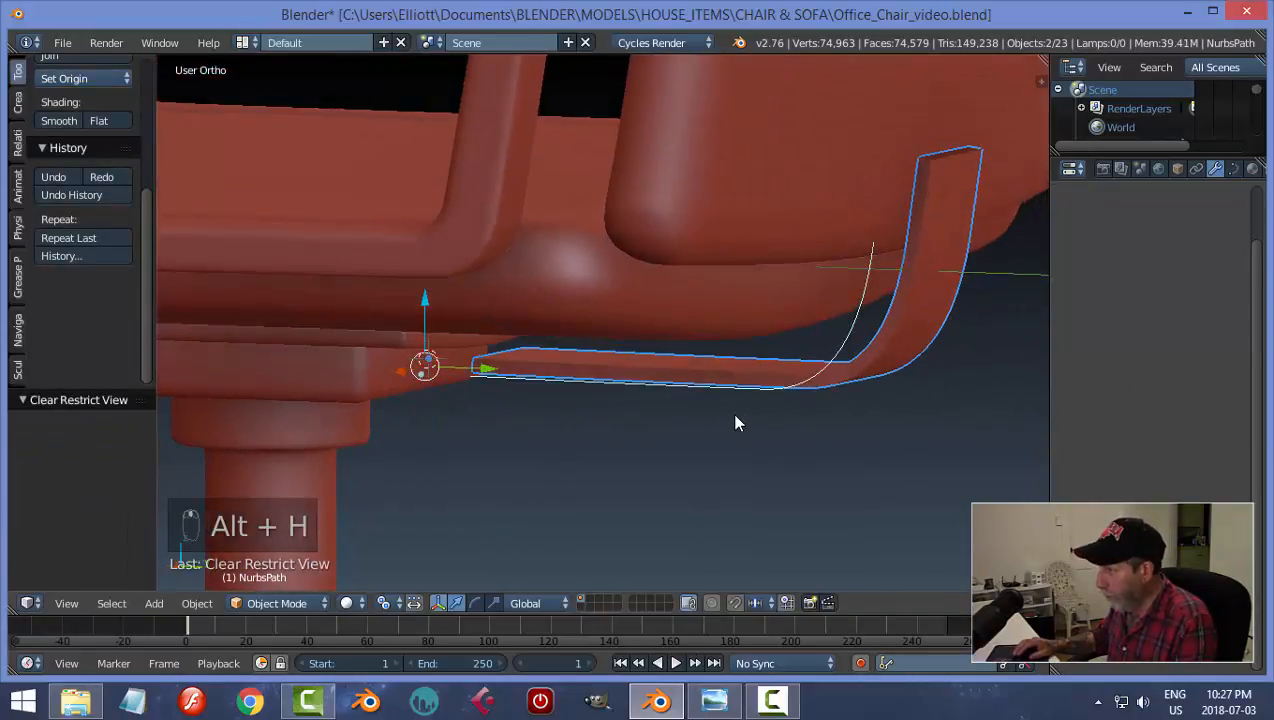
Step: Move the curved strip -0.119 along Y toward the mounting block under the seat
right_click(580, 389)
right_click(898, 344, "shift")
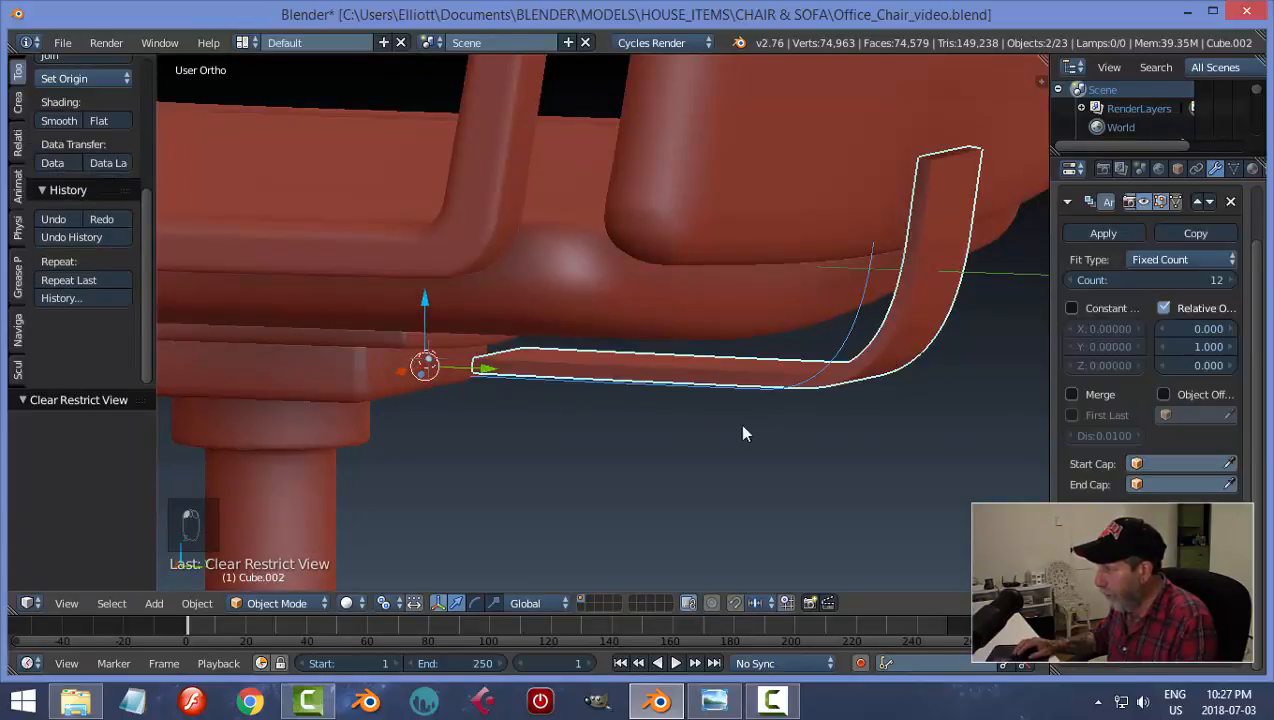
middle_click_drag(745, 432, 552, 369)
left_click_drag(553, 364, 490, 361)
middle_click_drag(490, 361, 625, 190)
key("ctrl+z")
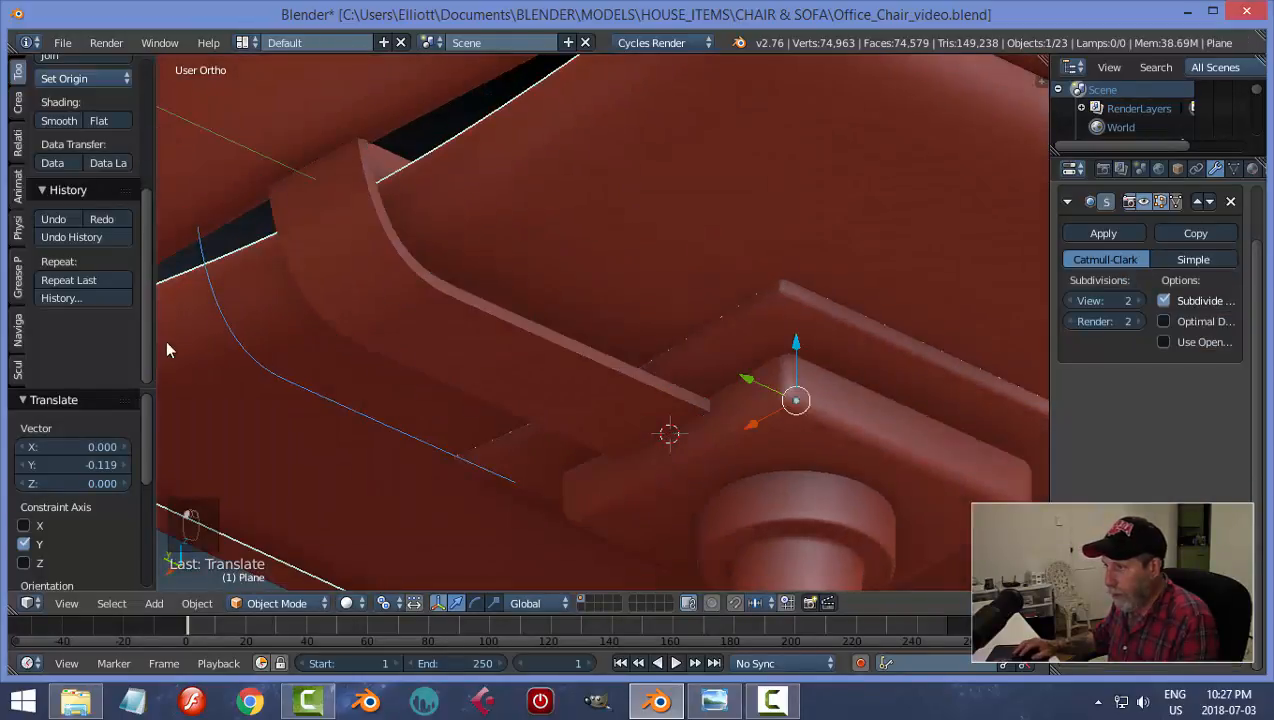
key("ctrl+shift+z")
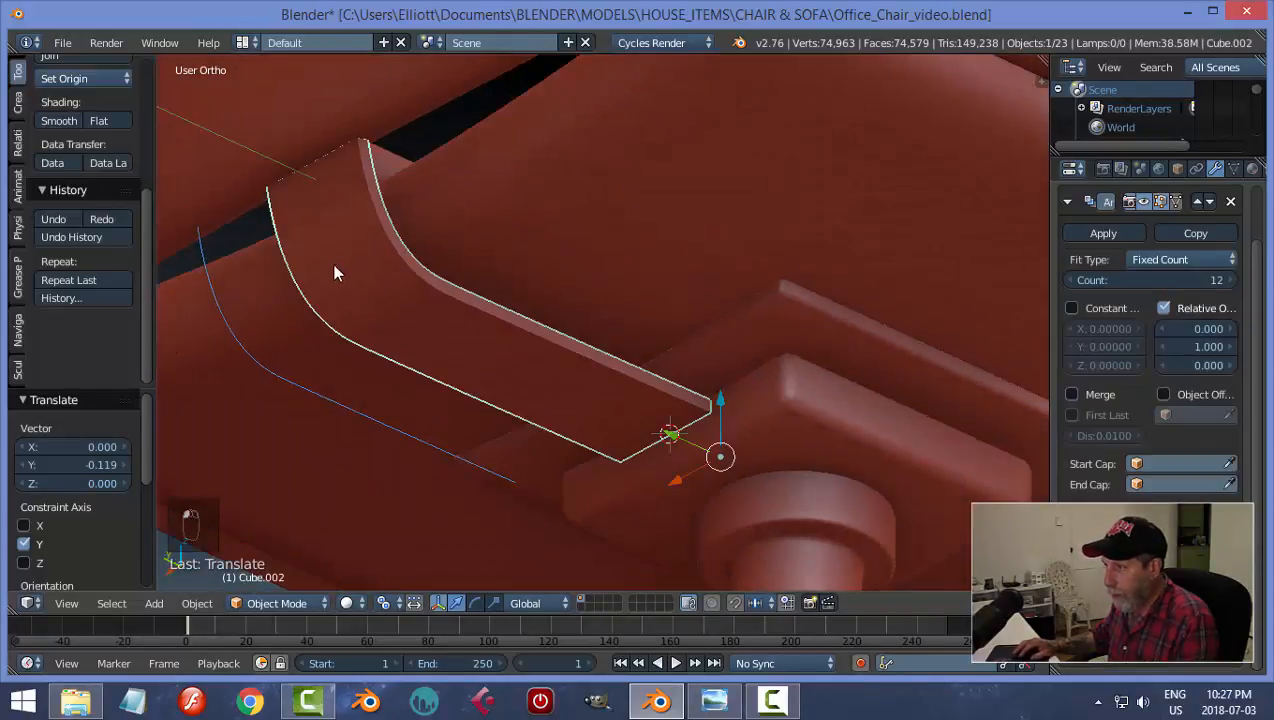
Step: Shade the curved strip smooth and add a Subdivision Surface modifier with 2 view subdivisions
left_click(58, 121)
middle_click_drag(627, 402, 650, 390)
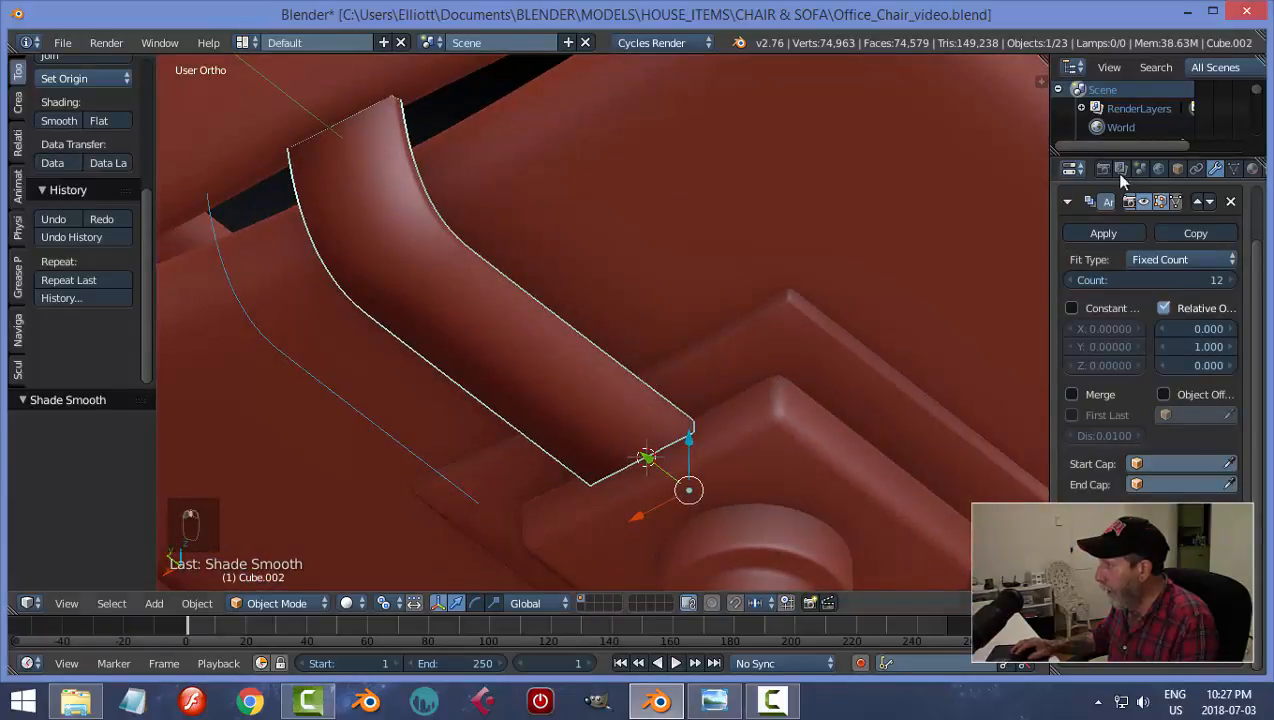
left_click(1067, 203)
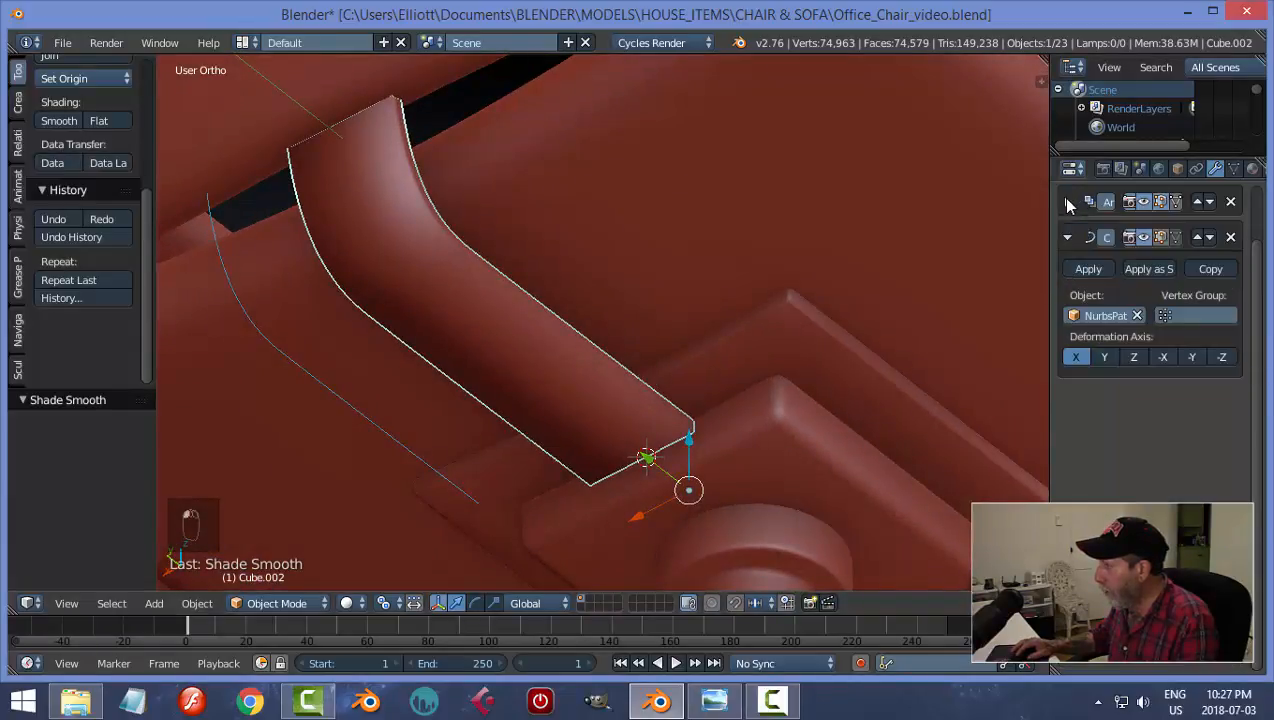
left_click(1067, 238)
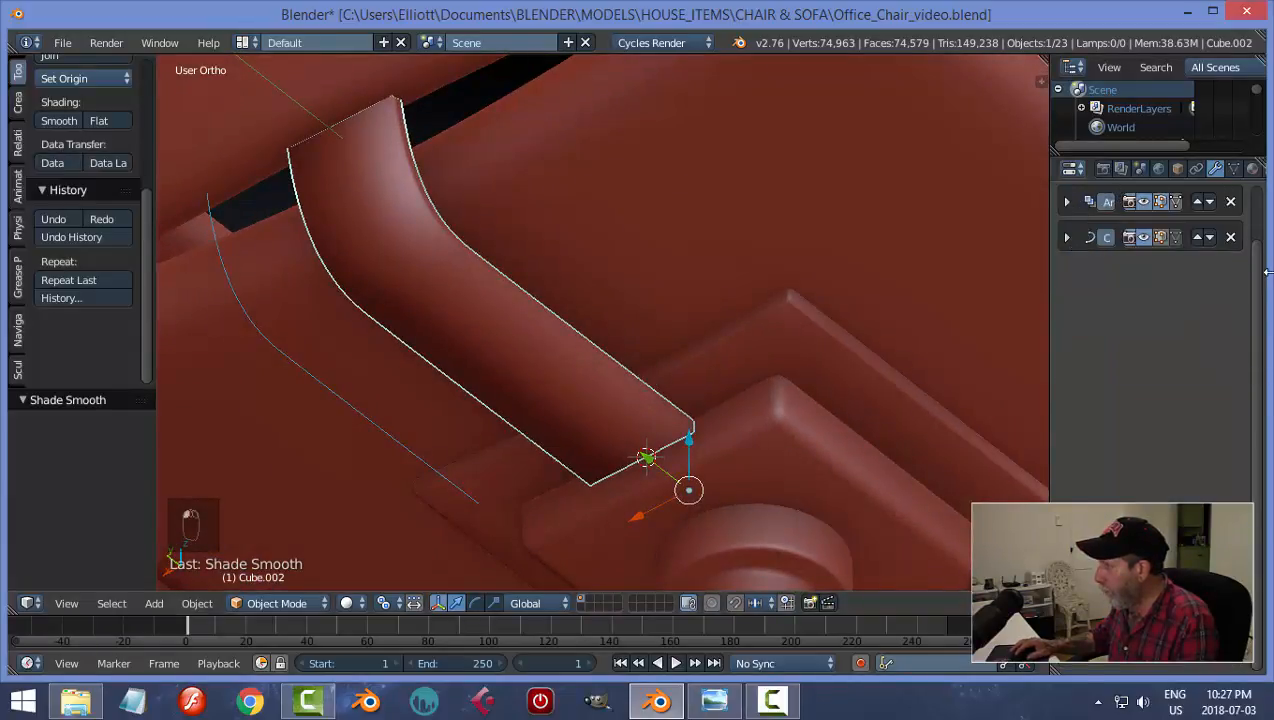
scroll(1260, 283, "up", 3)
left_click(1142, 223)
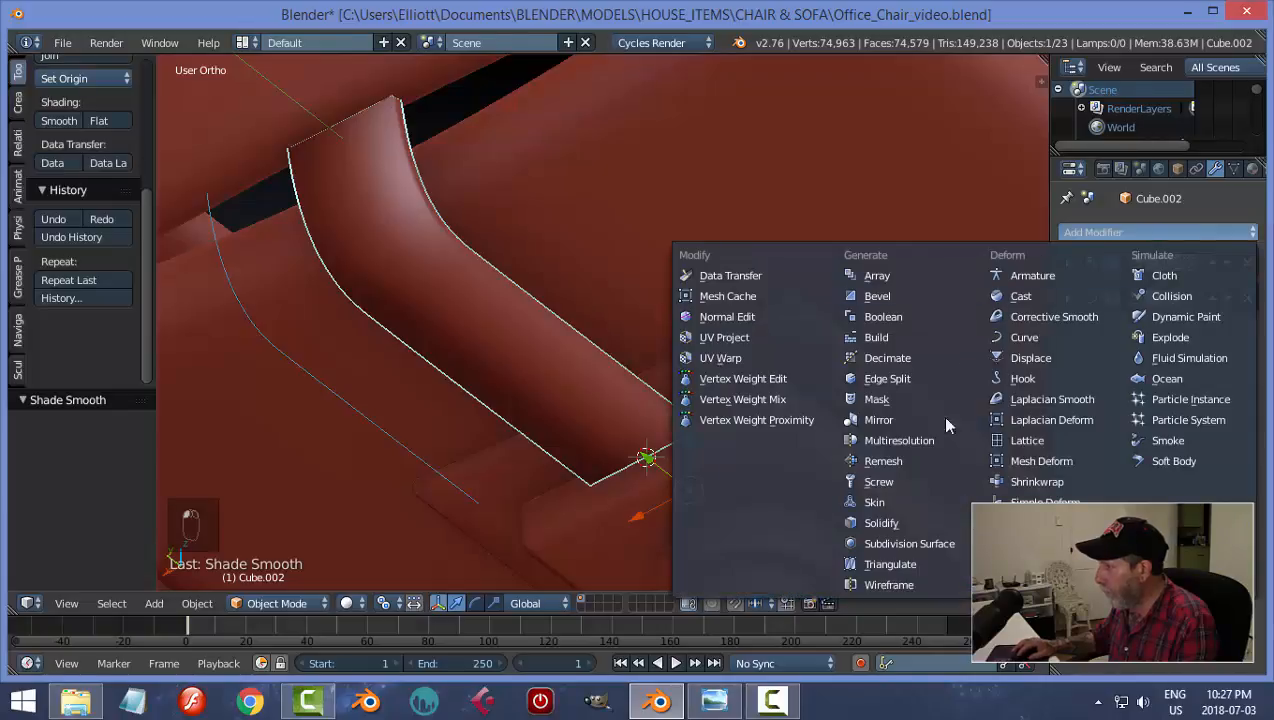
left_click(943, 548)
left_click(1146, 433)
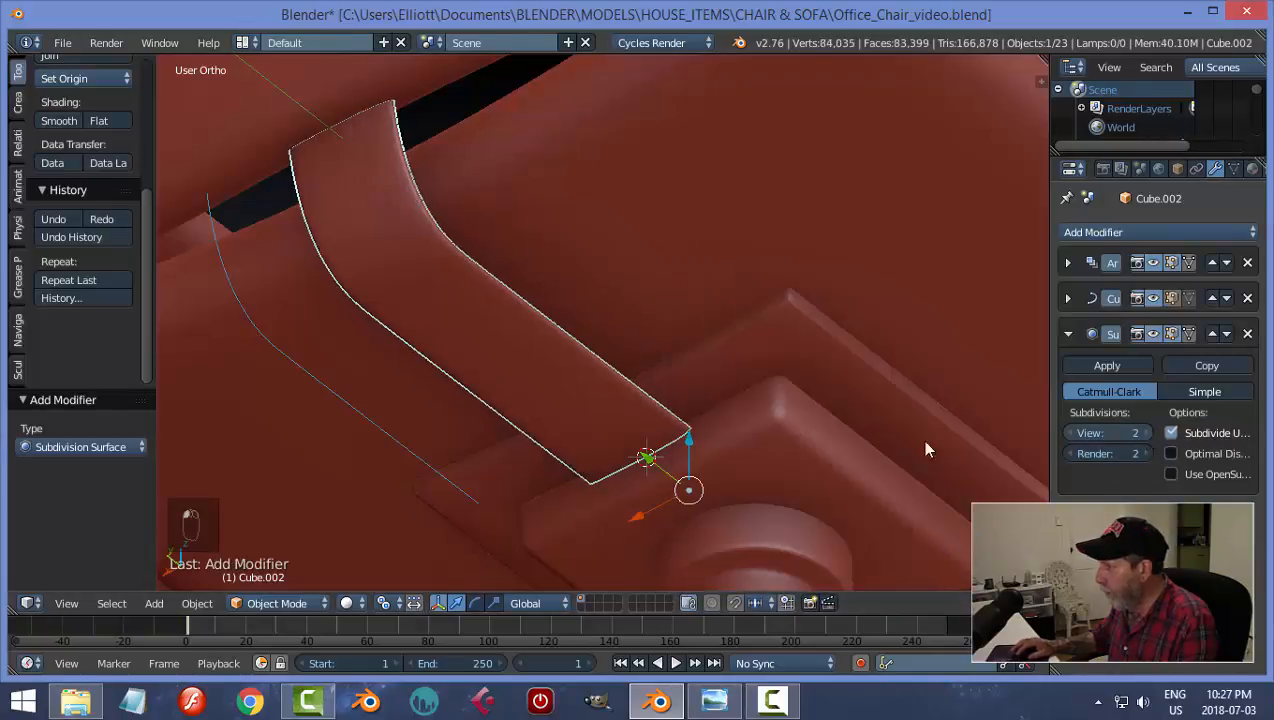
middle_click_drag(924, 447, 727, 348)
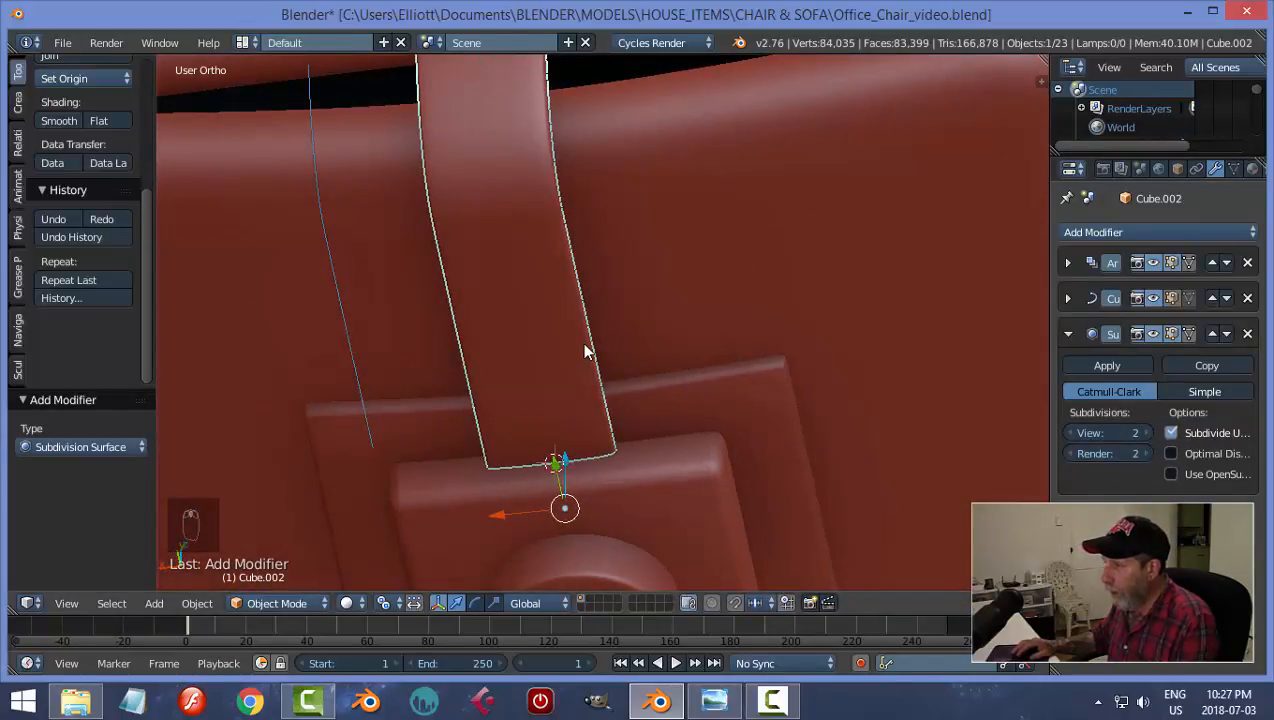
key("Tab")
left_click(723, 360)
middle_click_drag(725, 407, 735, 504)
middle_click_drag(741, 459, 940, 494)
key("Tab")
Step: Hide the beveled mounting block above the chair's column to expose the strip's front end
right_click(806, 402)
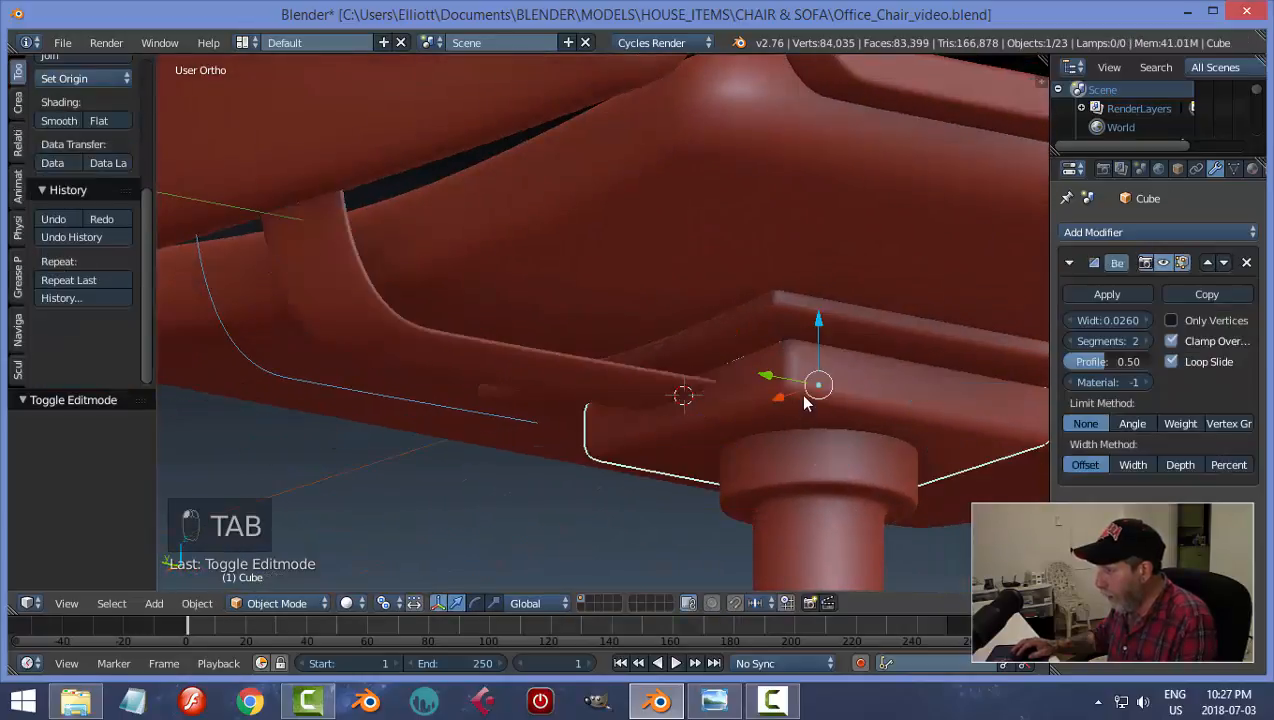
key("h")
scroll(806, 420, "up", 3)
middle_click_drag(794, 455, 720, 373, "shift")
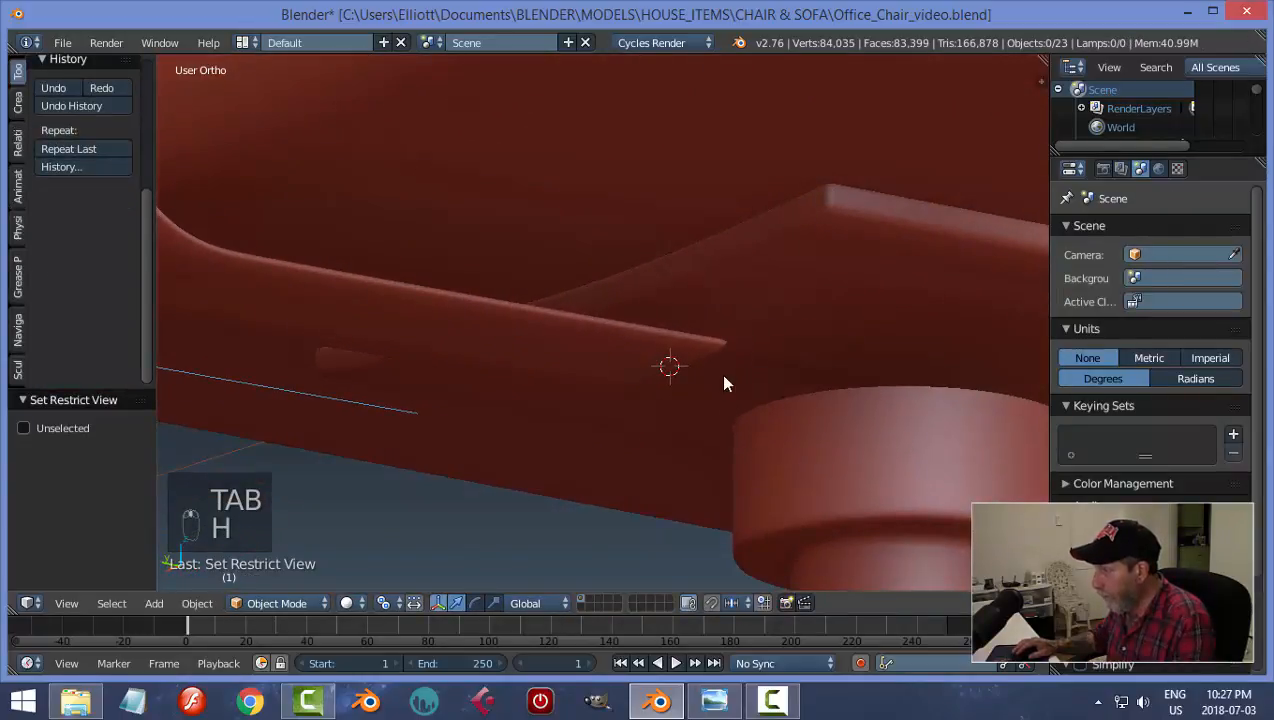
key("Tab")
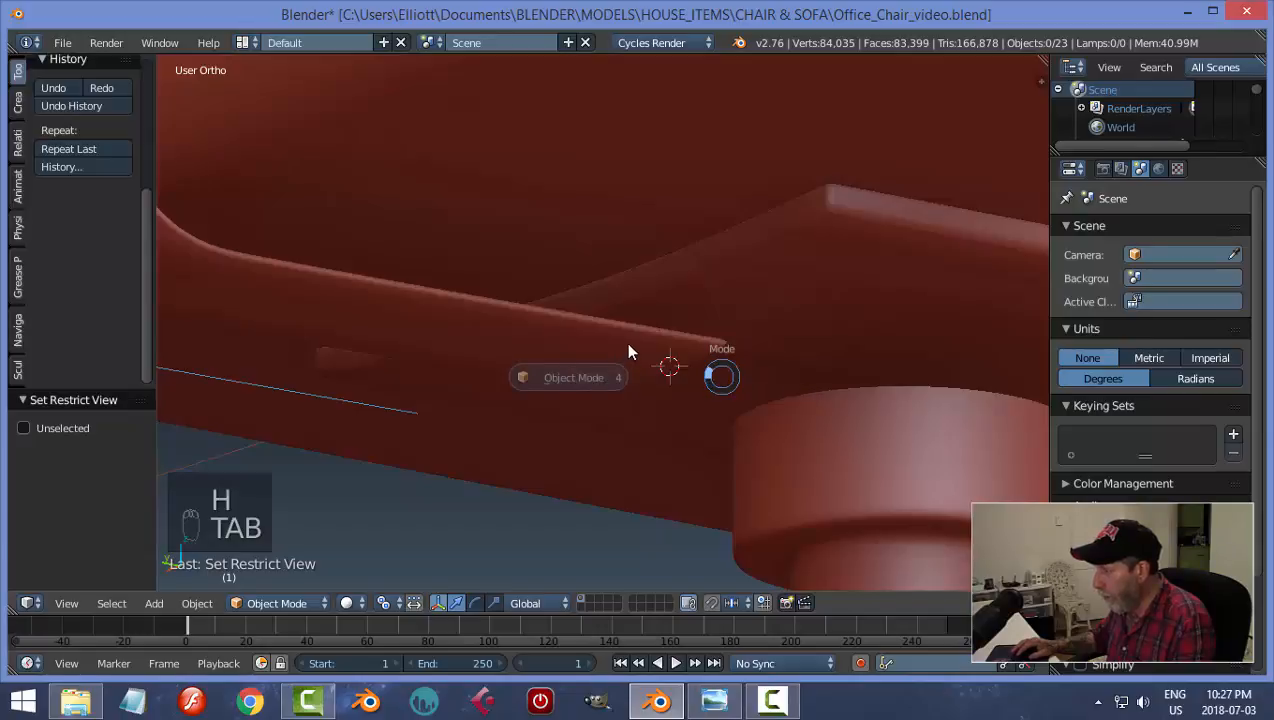
left_click(628, 351)
Step: Edit the curved strip's mesh and add one lengthwise loop cut near the upper edge of its uncut side face
right_click(632, 345)
key("Tab")
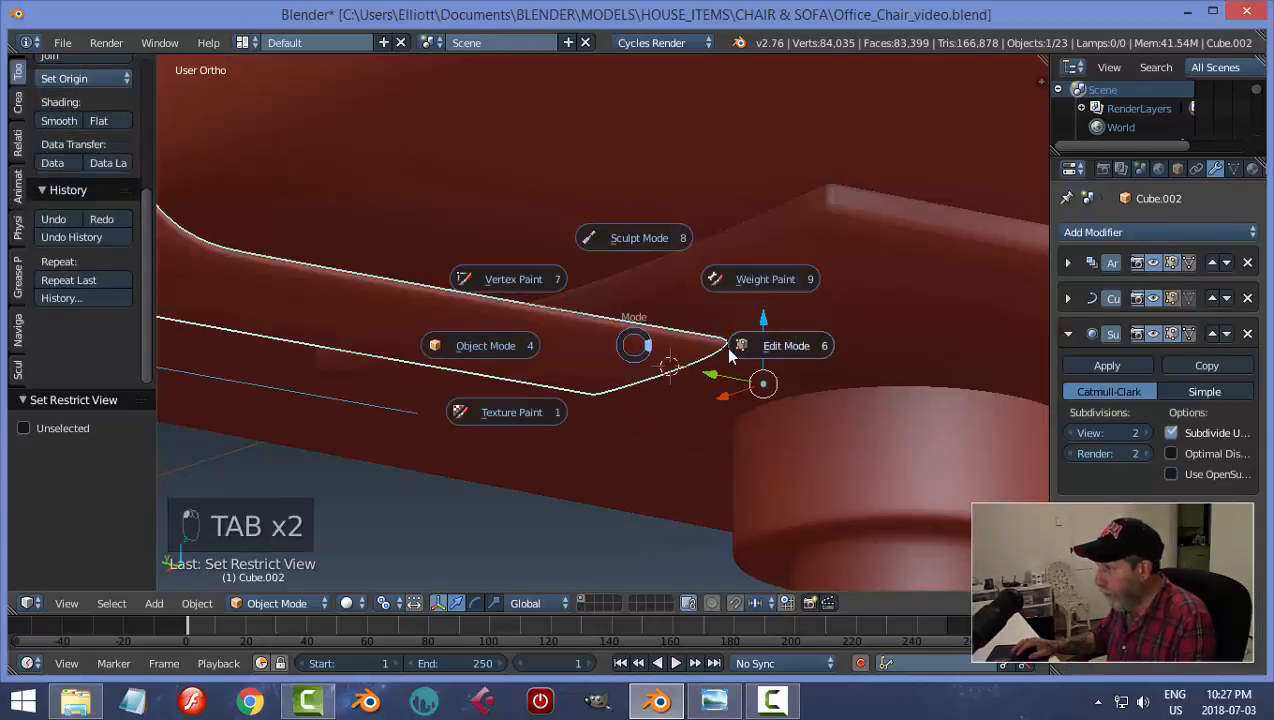
left_click(731, 354)
scroll(753, 403, "up", 2)
middle_click_drag(828, 410, 688, 353, "shift")
middle_click_drag(548, 392, 708, 353)
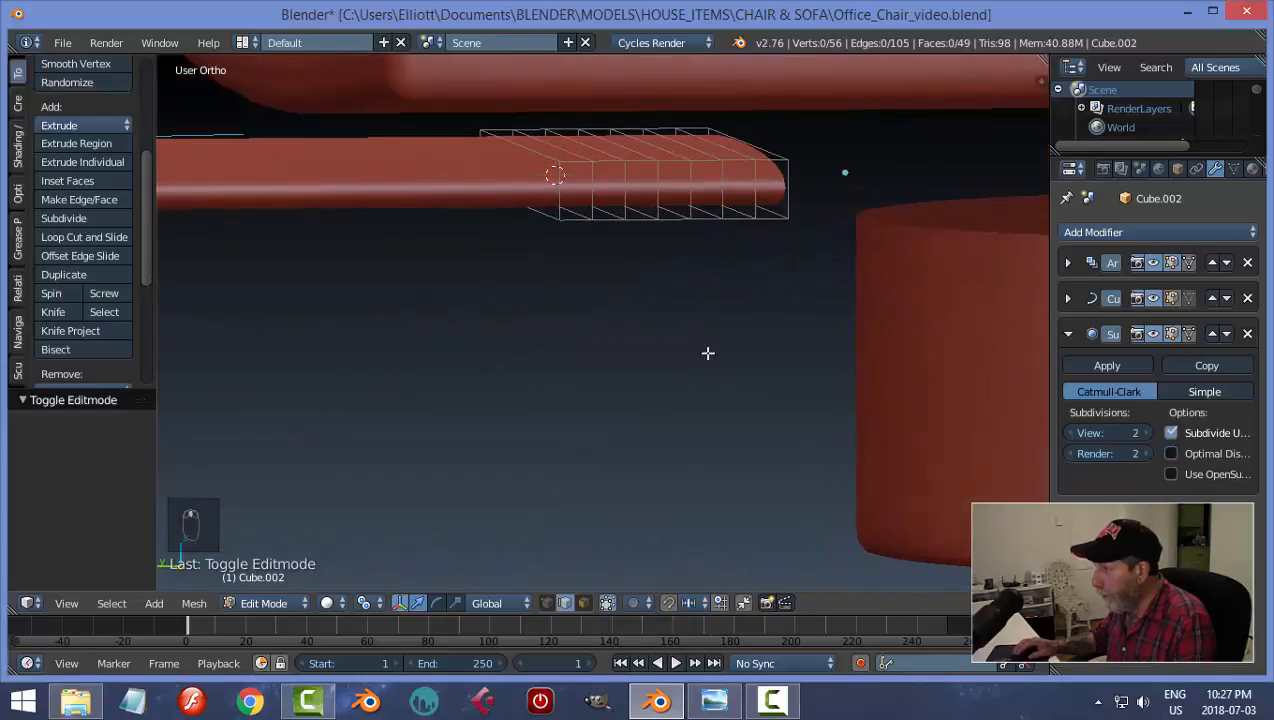
key("ctrl+r")
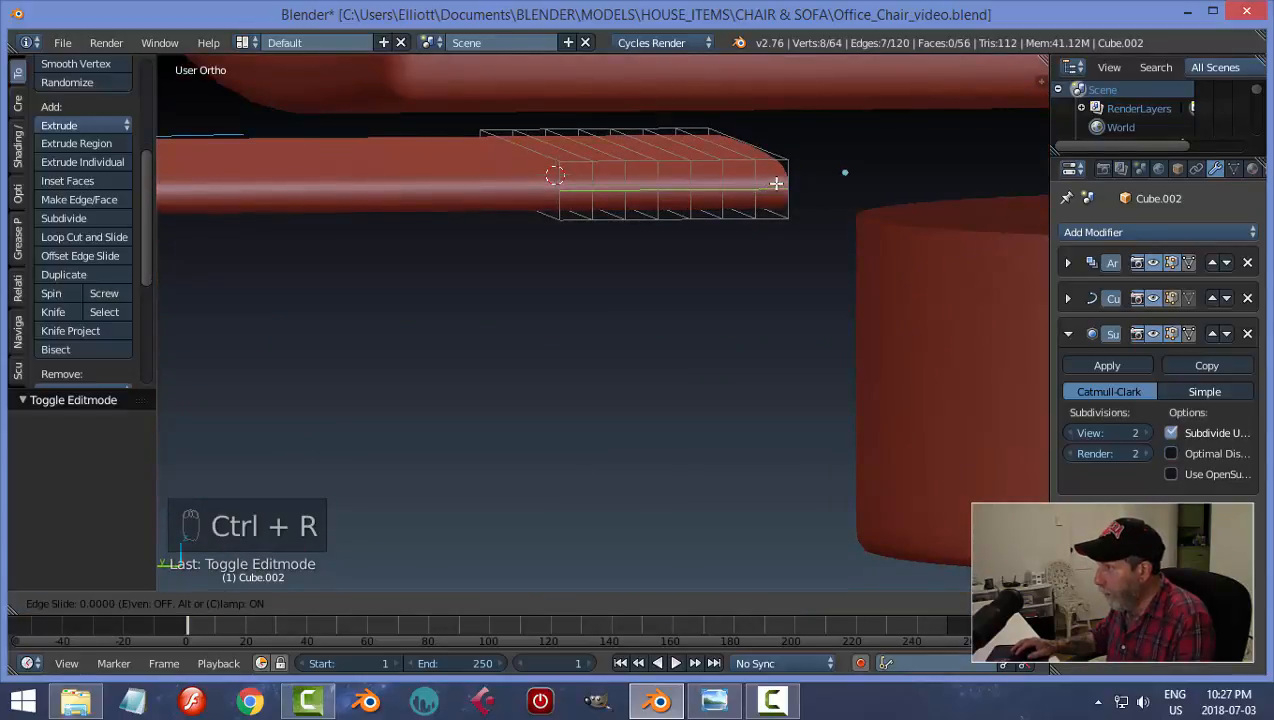
left_click(776, 185)
right_click(779, 172)
Step: Add a second lengthwise loop cut to the same side face and slide it close to the lower edge
key("ctrl+r")
left_click(785, 176)
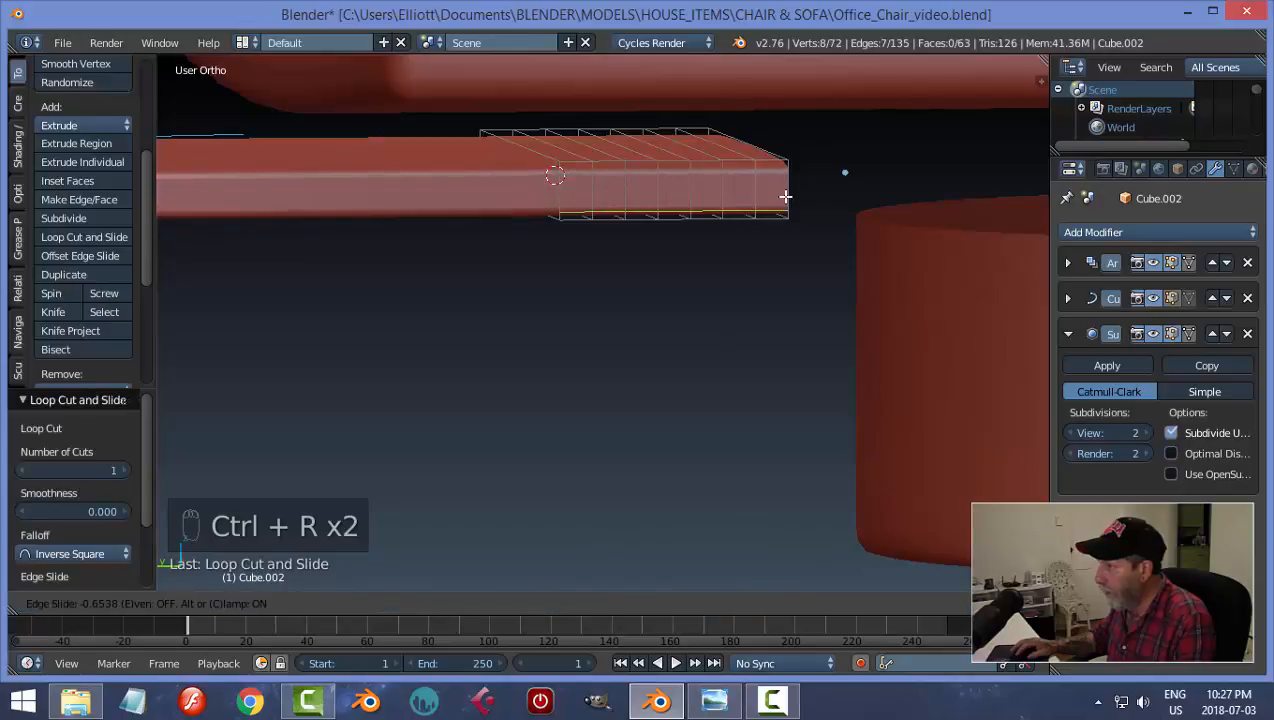
left_click(785, 193)
key("a")
middle_click_drag(771, 262, 643, 251)
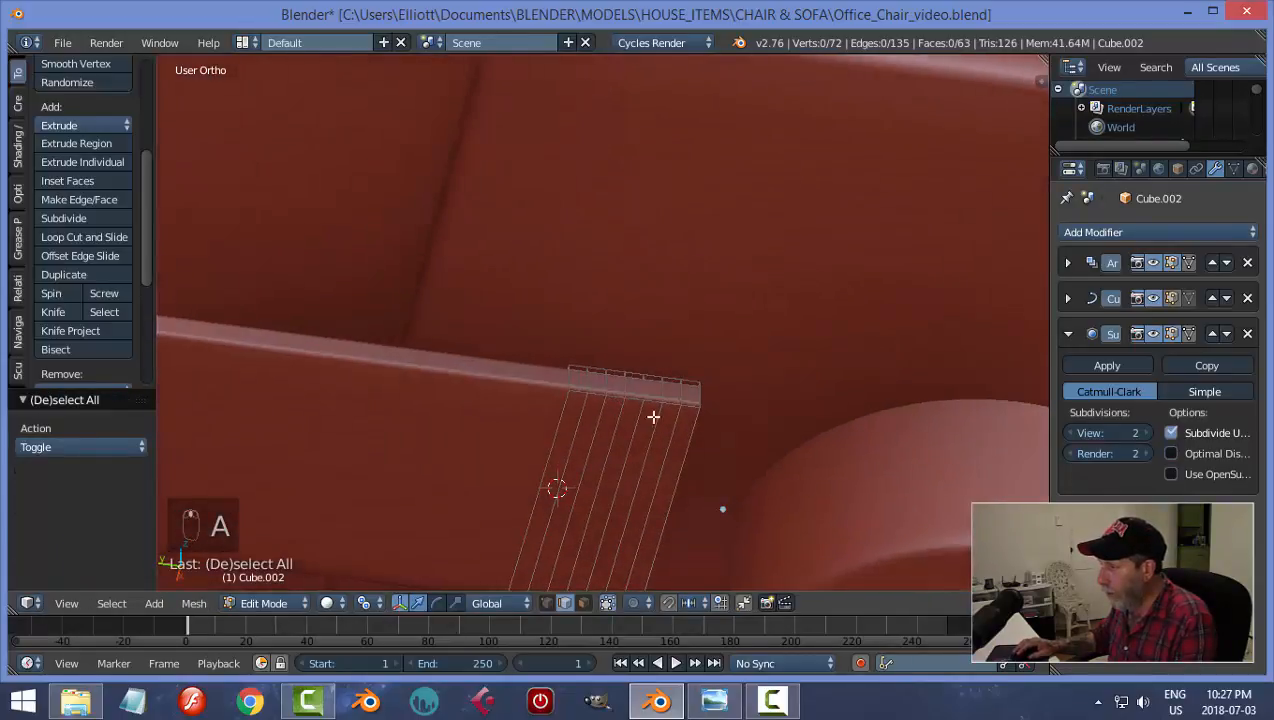
Step: Add two lengthwise loop cuts to the strip's broad face, one close to each long edge, and return to Object Mode
key("ctrl+r")
left_click(671, 455)
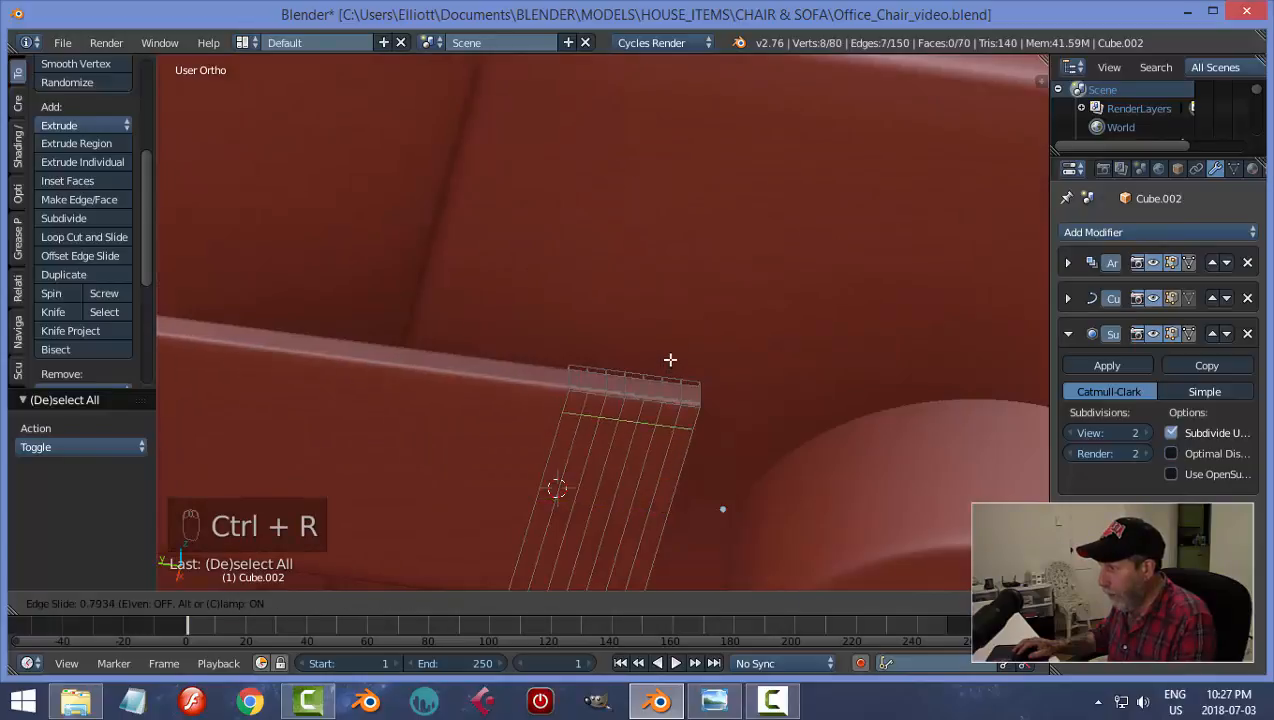
left_click(672, 352)
middle_click_drag(672, 352, 662, 436)
key("ctrl+r")
left_click(632, 493)
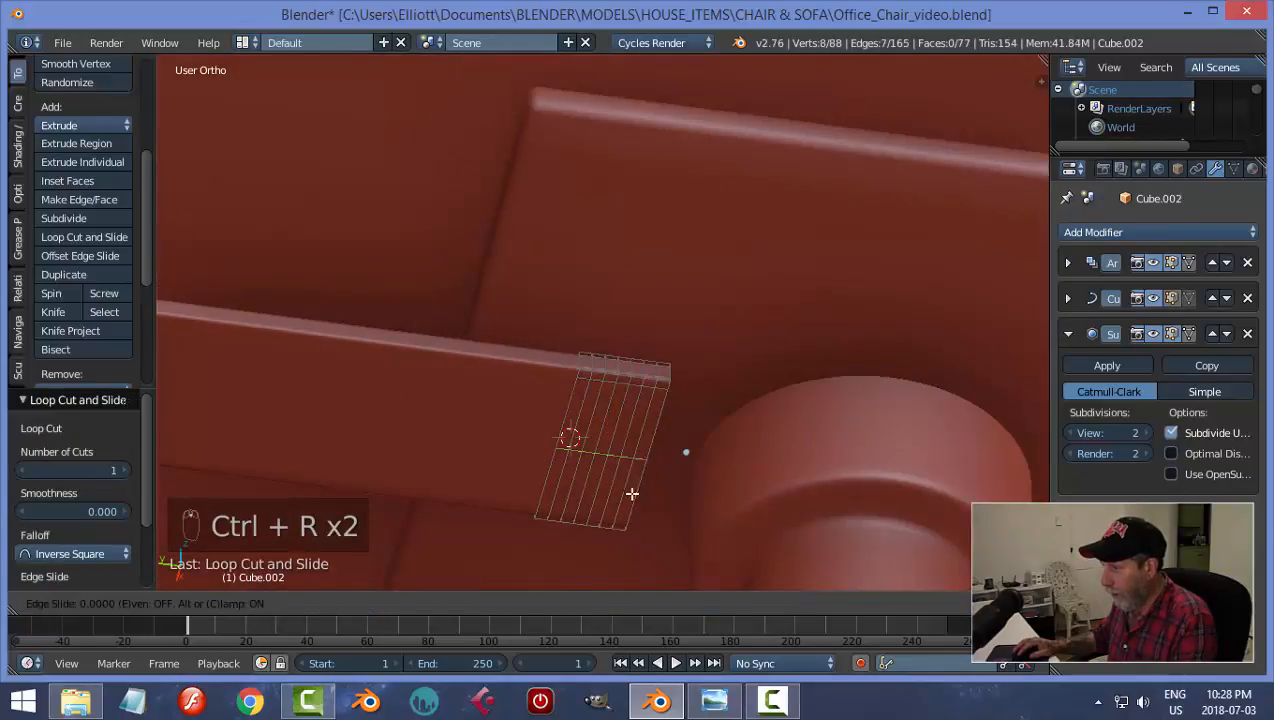
left_click(620, 537)
key("Tab")
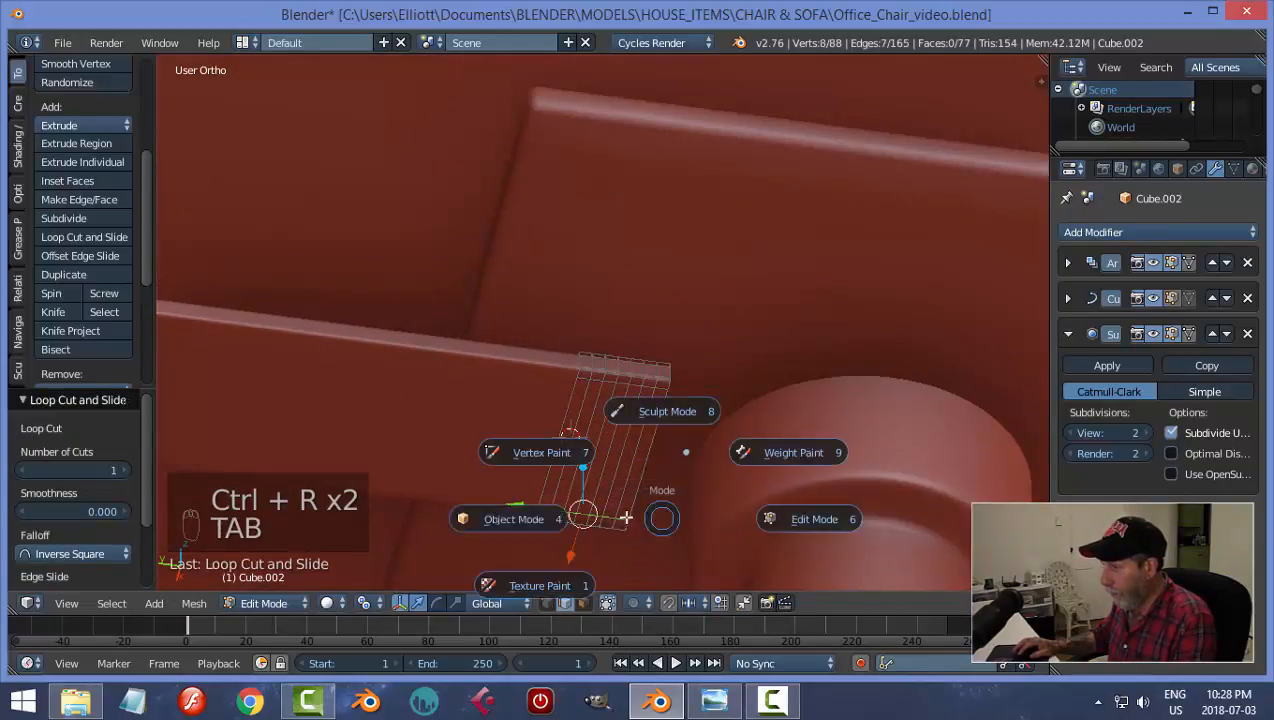
left_click(606, 517)
Step: Unhide the mounting block above the chair's column and clear the selection
scroll(644, 490, "down", 3)
key("a")
key("a")
middle_click_drag(614, 455, 615, 364)
key("alt+h")
key("a")
Step: Widen the curved strip by scaling it along the X axis, and deselect it
right_click(590, 370)
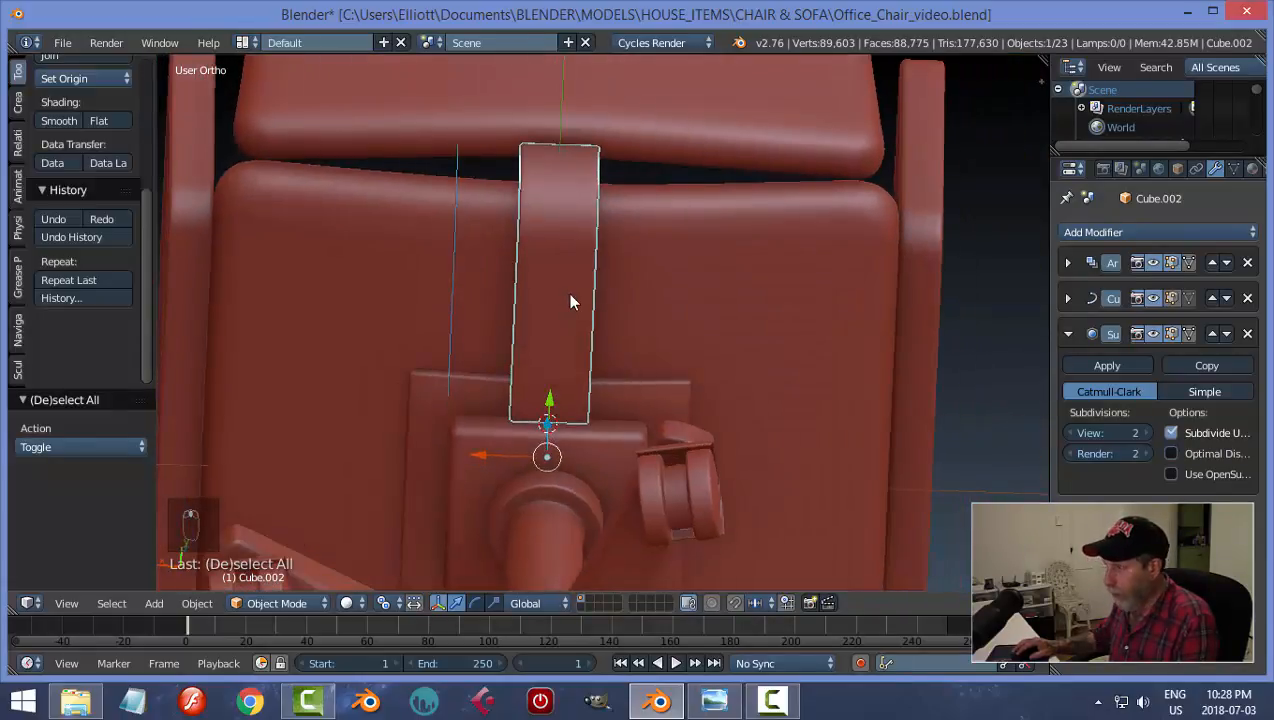
key("s")
key("x")
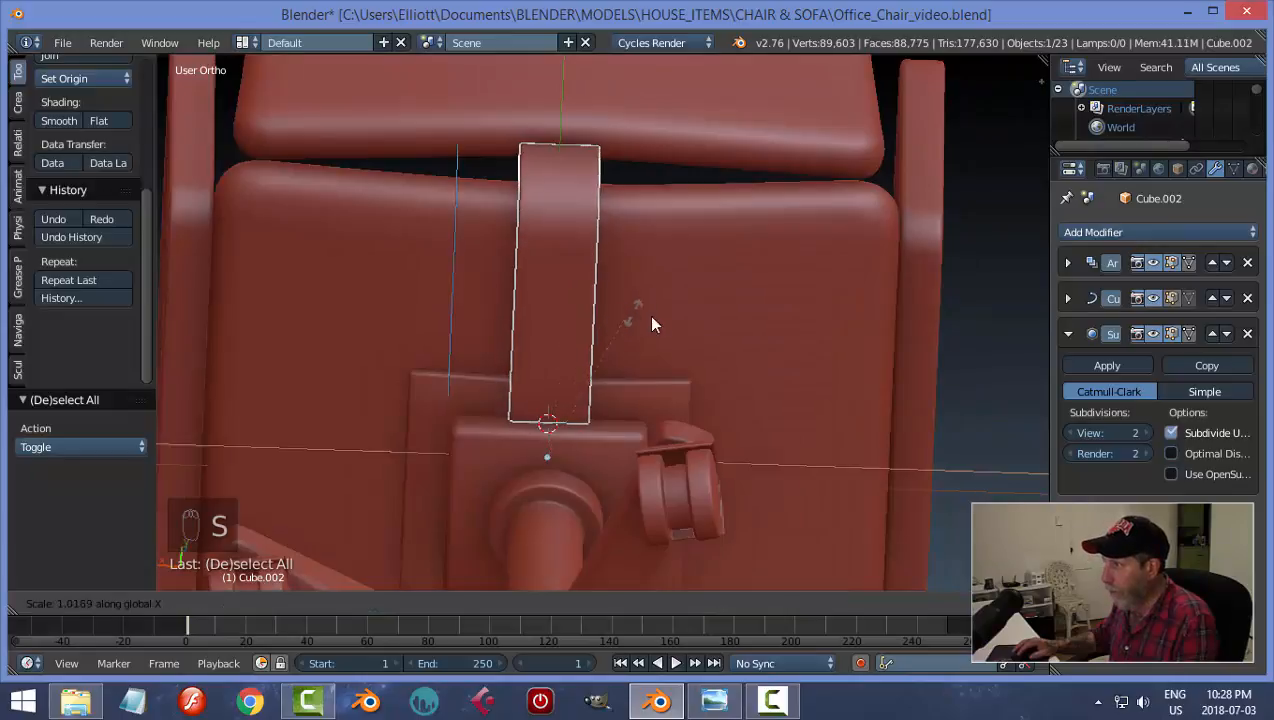
left_click(712, 314)
key("a")
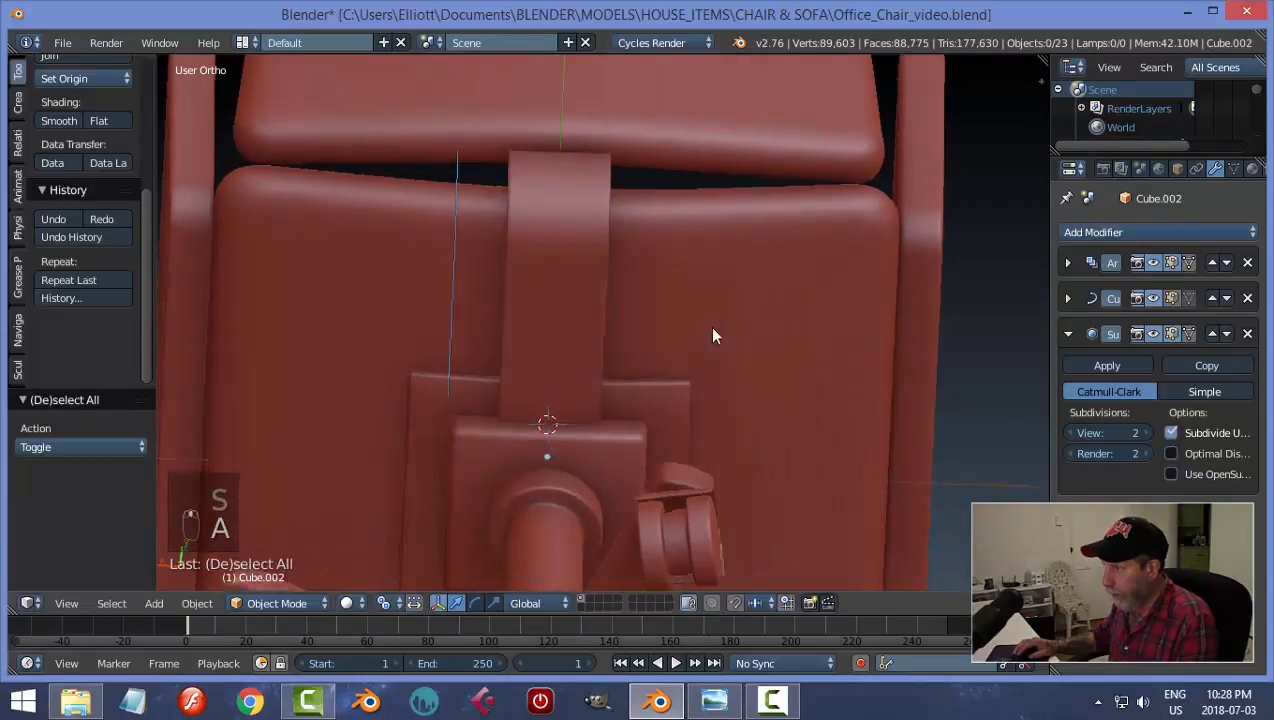
Step: Examine the widened strip from below and from the side, checking its fit against the seat, backrest and mounting block
middle_click_drag(712, 336, 560, 362)
scroll(651, 419, "up", 3)
scroll(655, 428, "down", 2)
scroll(512, 371, "down", 3)
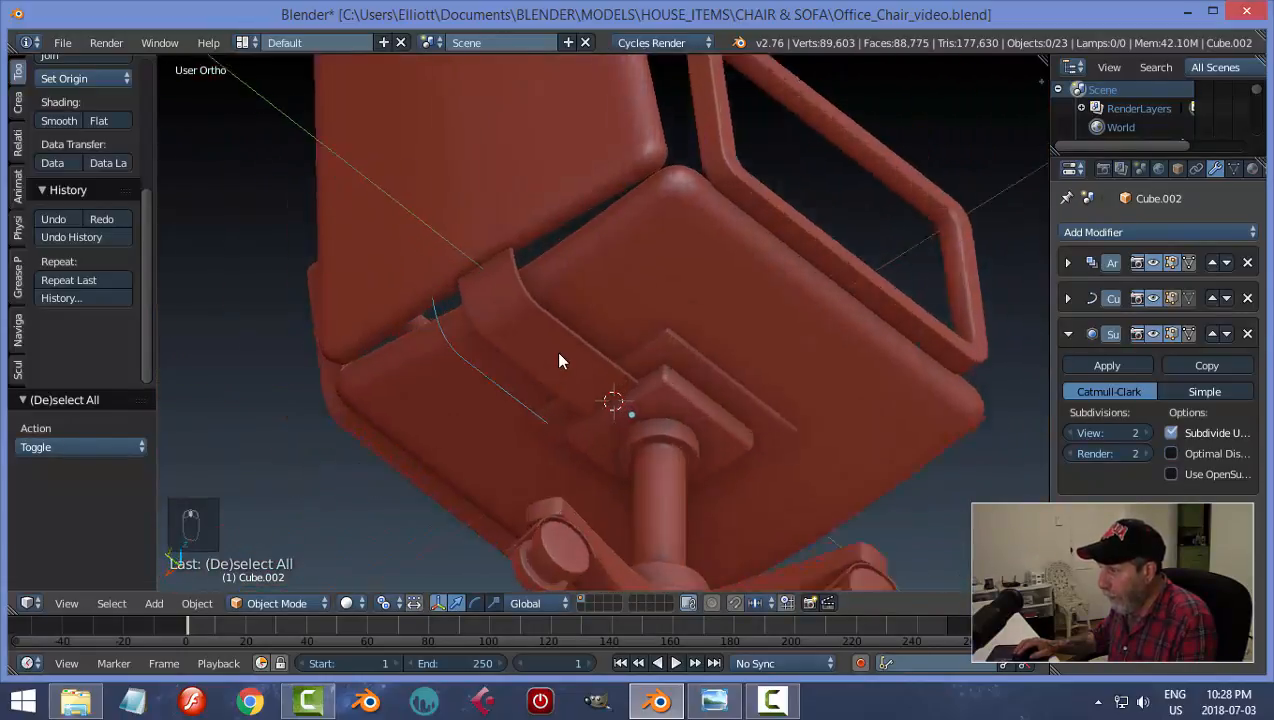
scroll(560, 362, "up", 3)
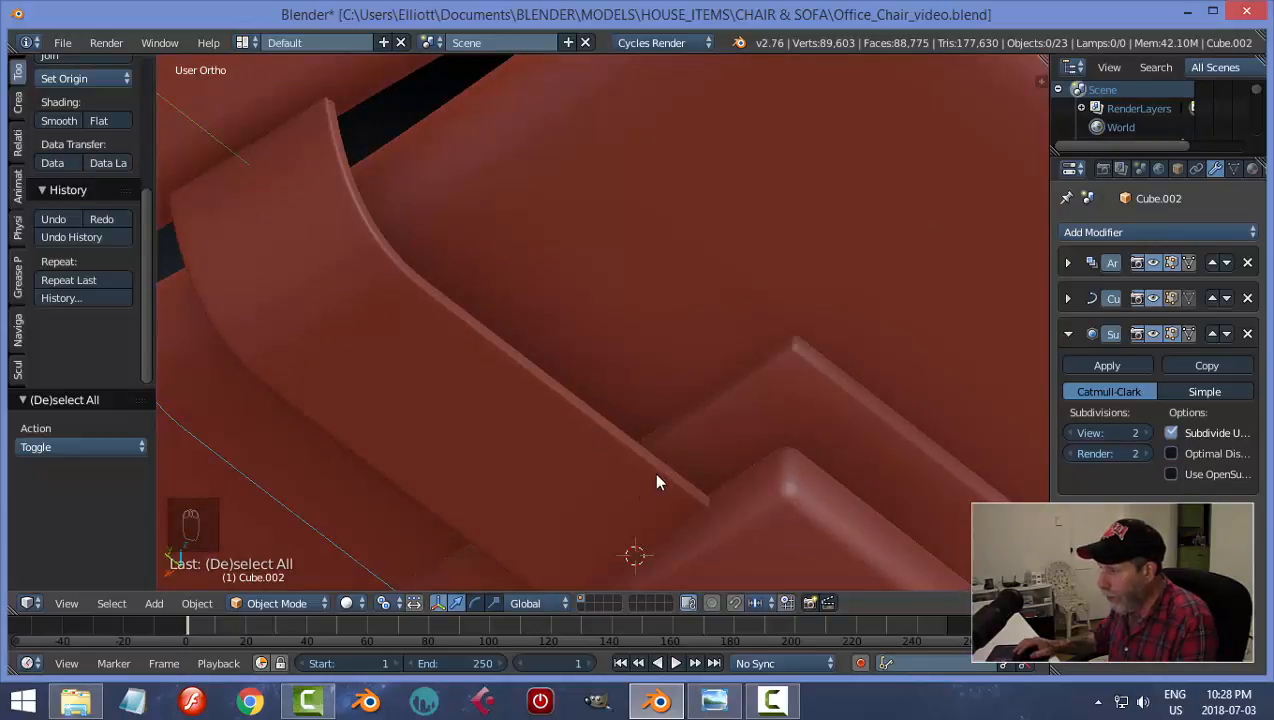
scroll(655, 472, "down", 4)
middle_click_drag(683, 300, 597, 398)
scroll(606, 407, "down", 4)
scroll(556, 401, "up", 4)
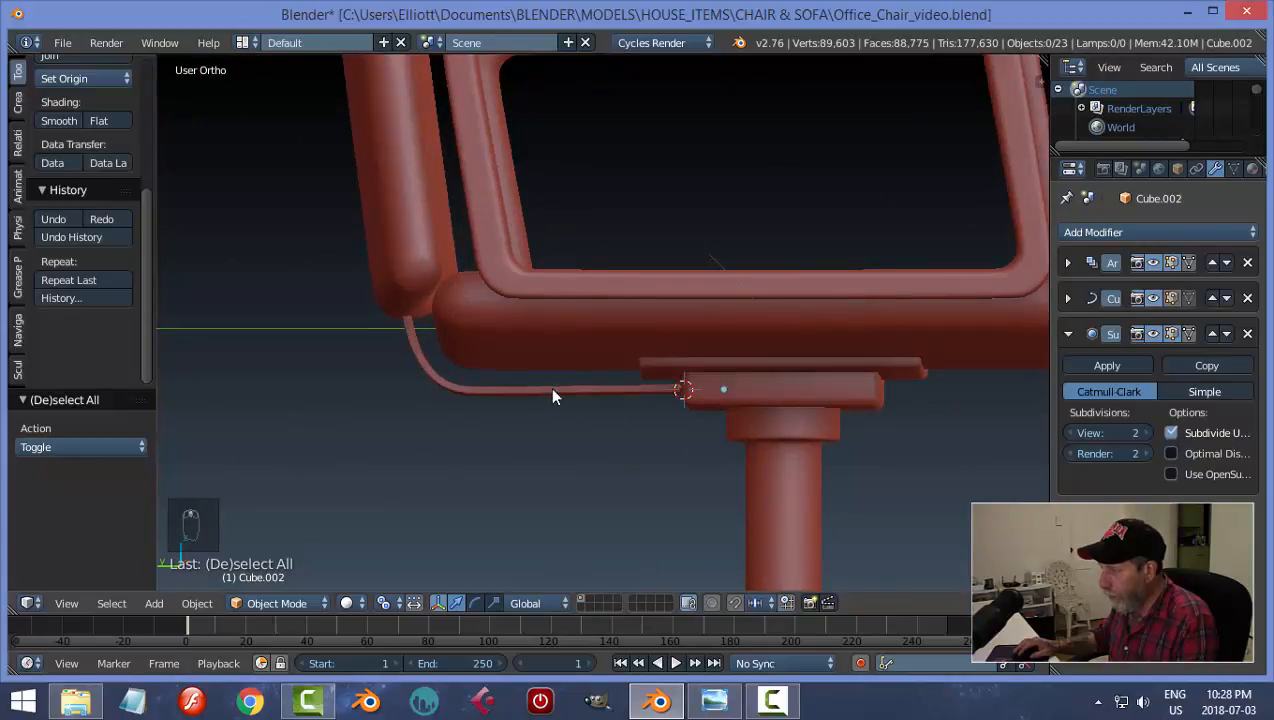
Step: Select the curved strip together with its NURBS path and move both slightly along Y toward the mounting block
right_click(563, 395)
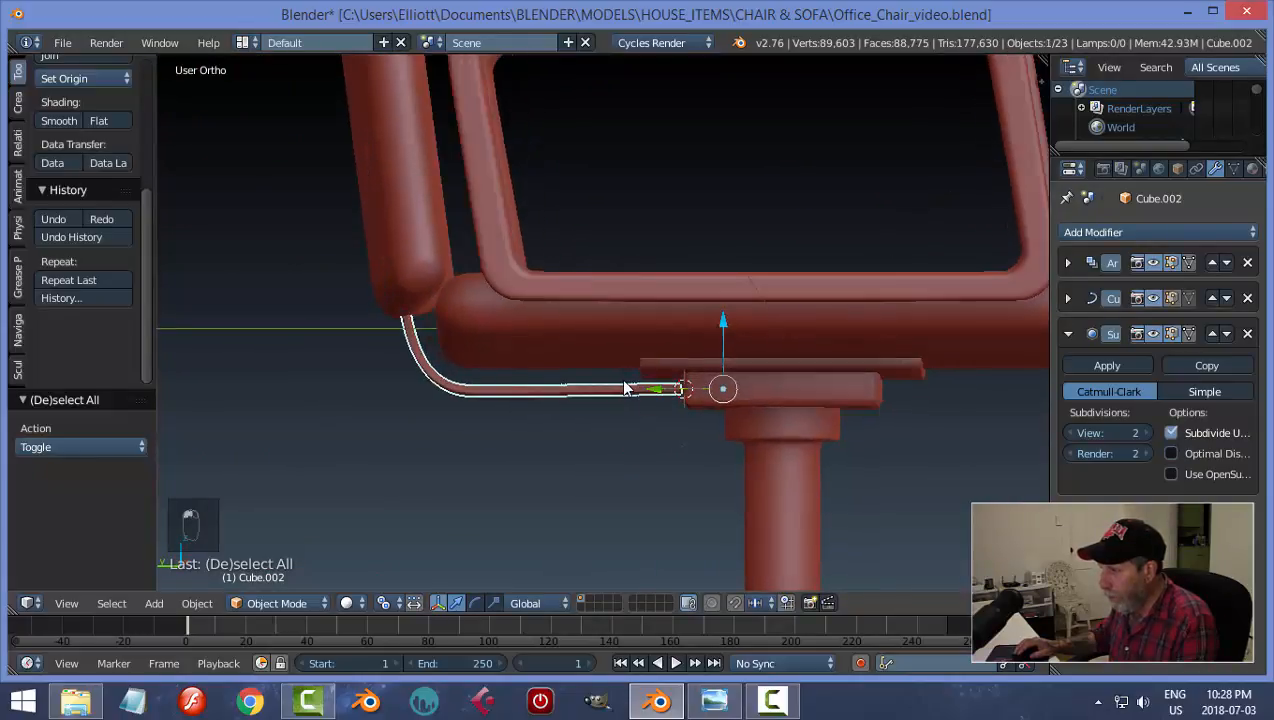
mouse_move(638, 407)
middle_mouse_down()
mouse_move(634, 378)
mouse_move(631, 421)
middle_mouse_up()
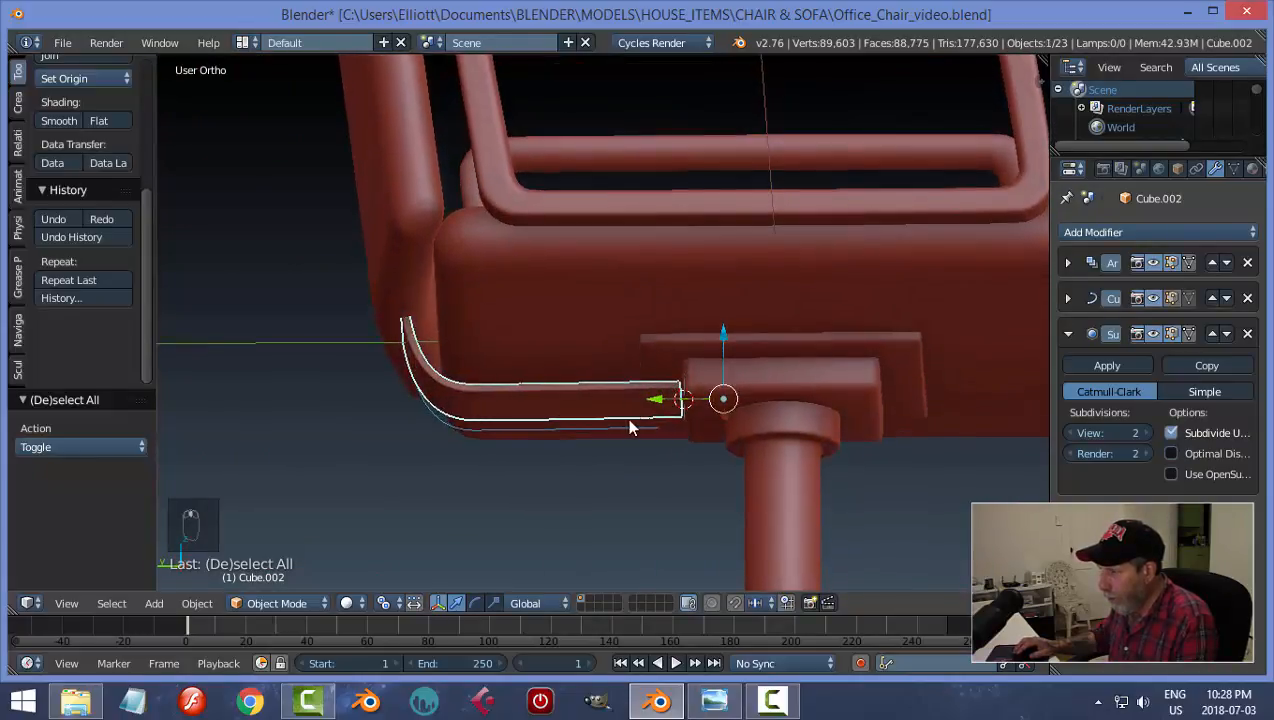
scroll(631, 421, "up", 3)
right_click(680, 503, "shift")
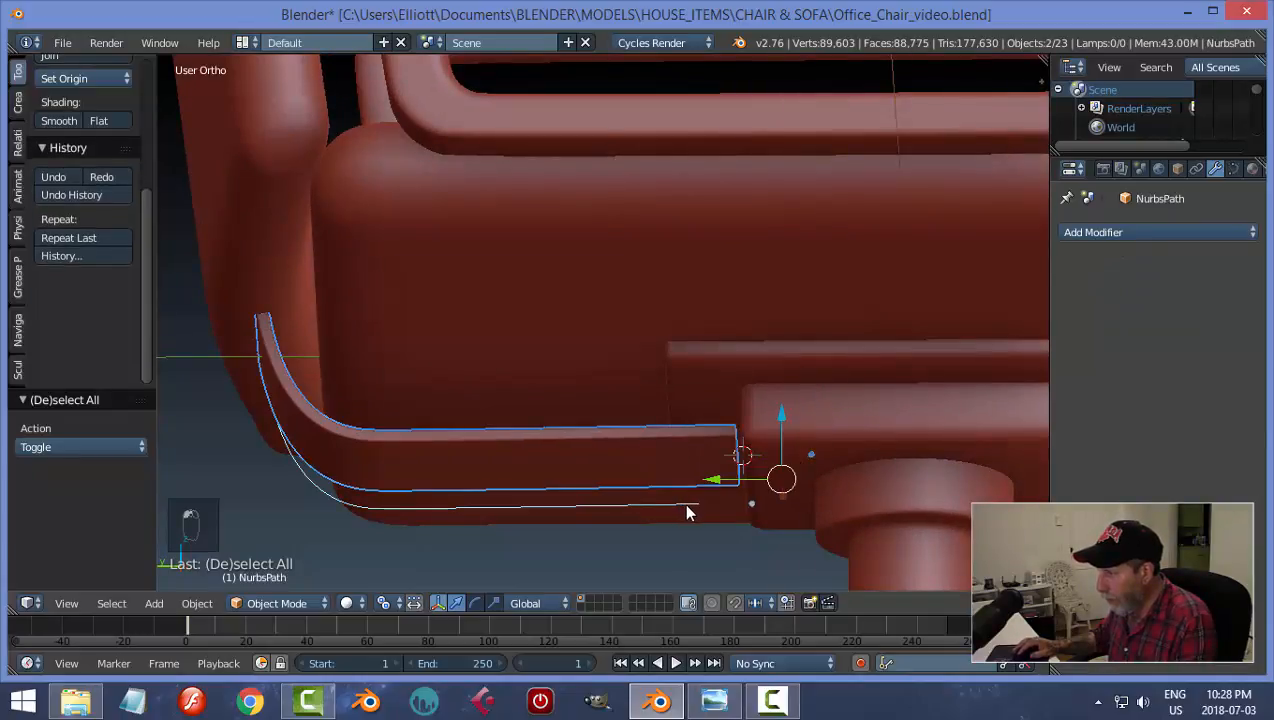
middle_click_drag(688, 512, 727, 529)
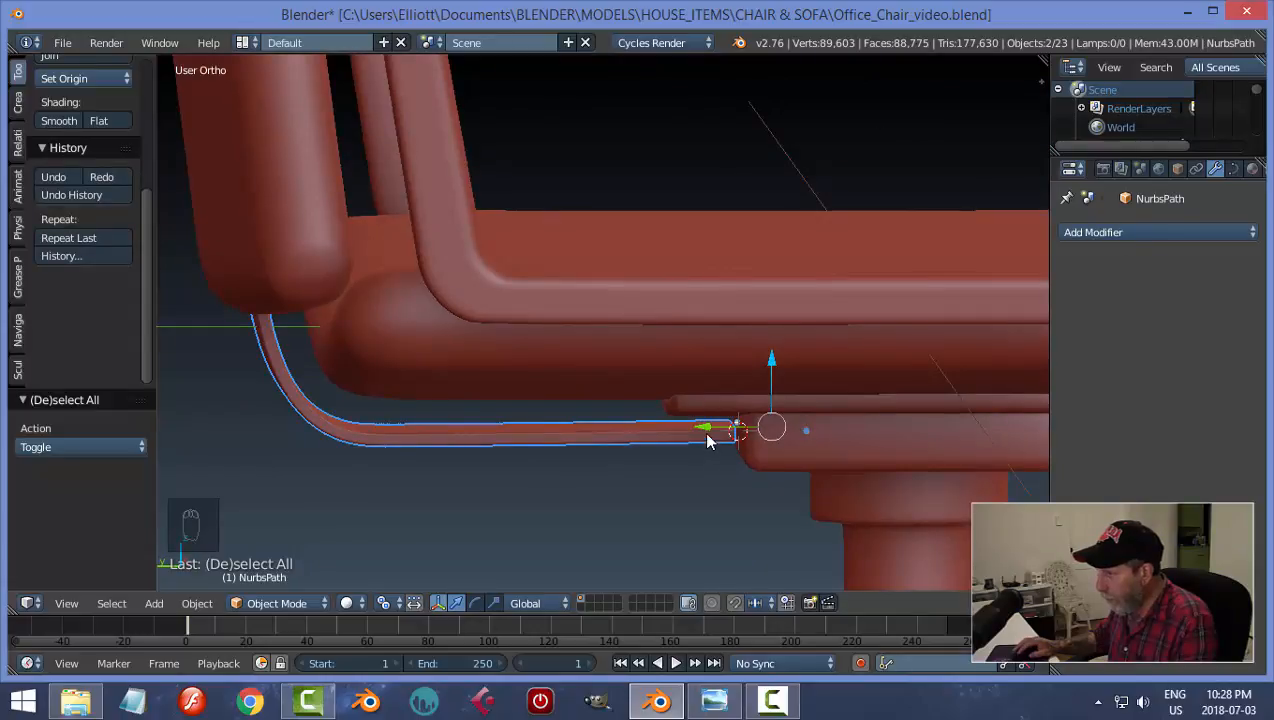
key("g")
key("y")
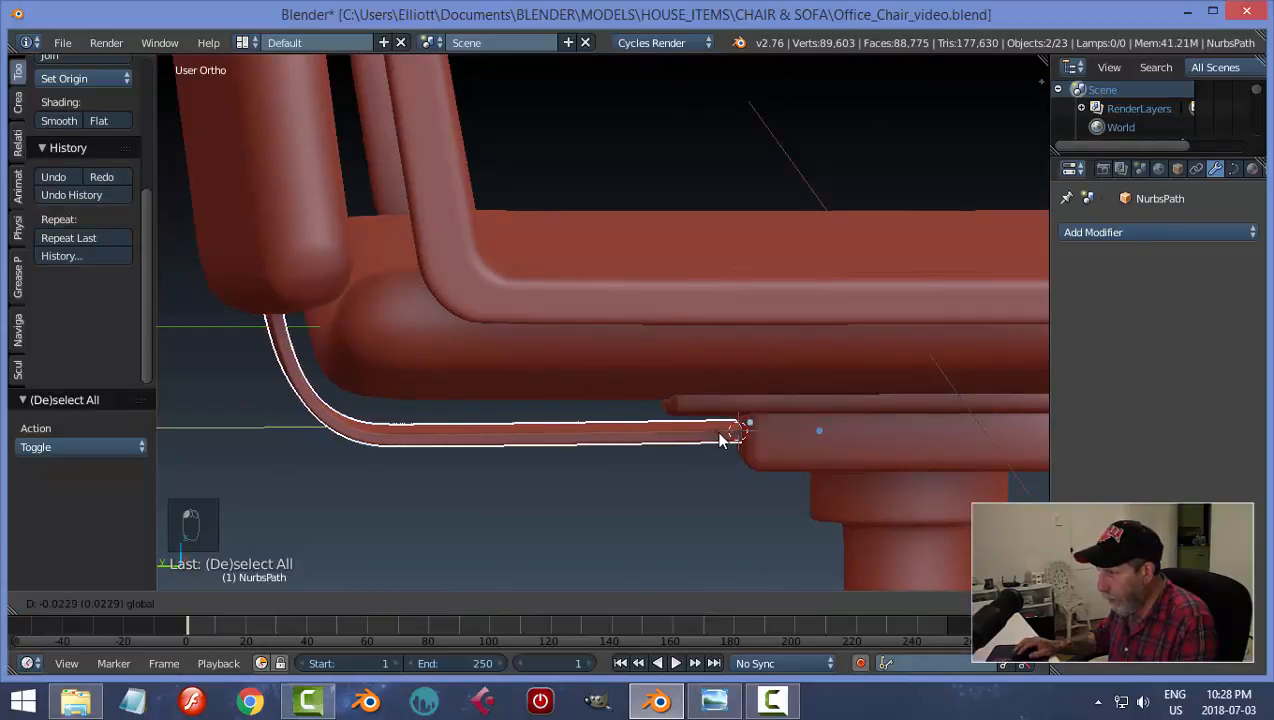
left_click(727, 443)
Step: Move the strip and its path along Y once more to adjust the overlap with the mounting block
middle_click_drag(696, 503, 668, 506)
key("g")
key("y")
left_click(727, 465)
key("a")
Step: Hide the mounting block to expose the strip's front end
scroll(748, 448, "down", 3)
middle_click_drag(749, 448, 718, 398)
right_click(590, 398)
right_click(792, 398)
key("h")
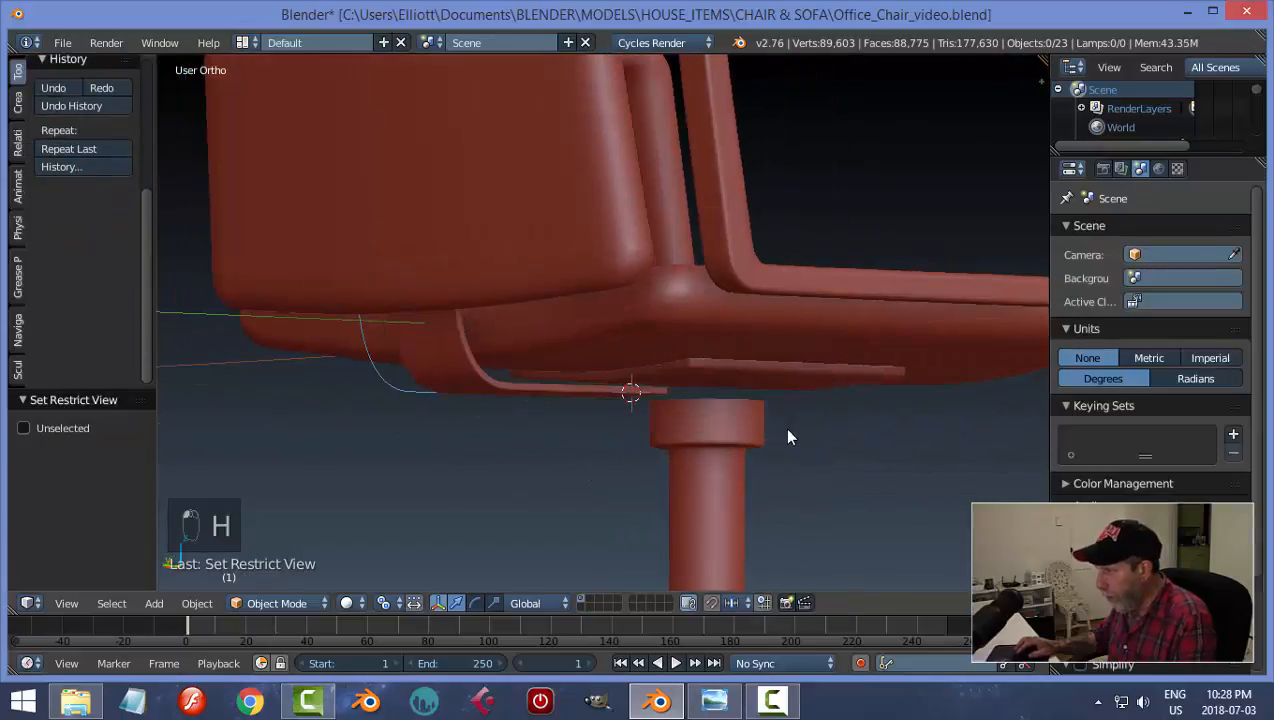
Step: Open the curved strip's mesh in Edit Mode with its front end seen from the side
middle_click_drag(790, 432, 666, 426)
right_click(666, 420)
key("Tab")
left_click(853, 440)
middle_click_drag(850, 446, 797, 474)
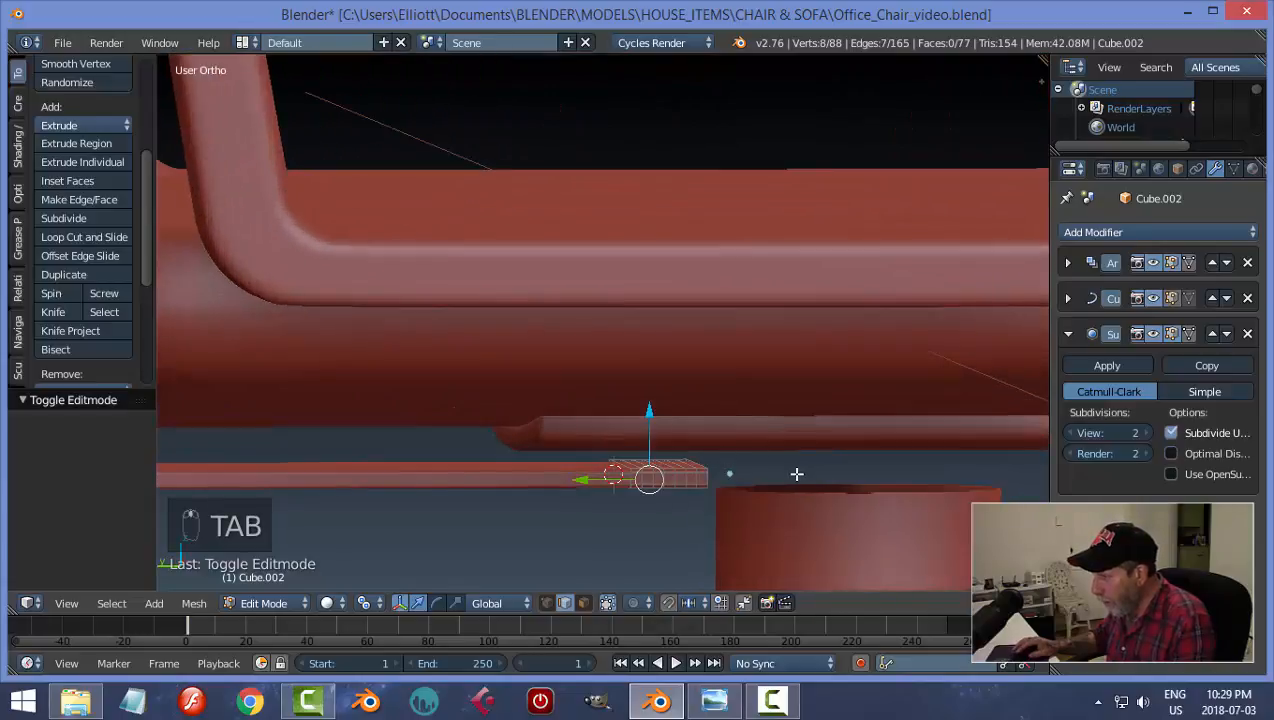
key("s")
left_click(750, 483)
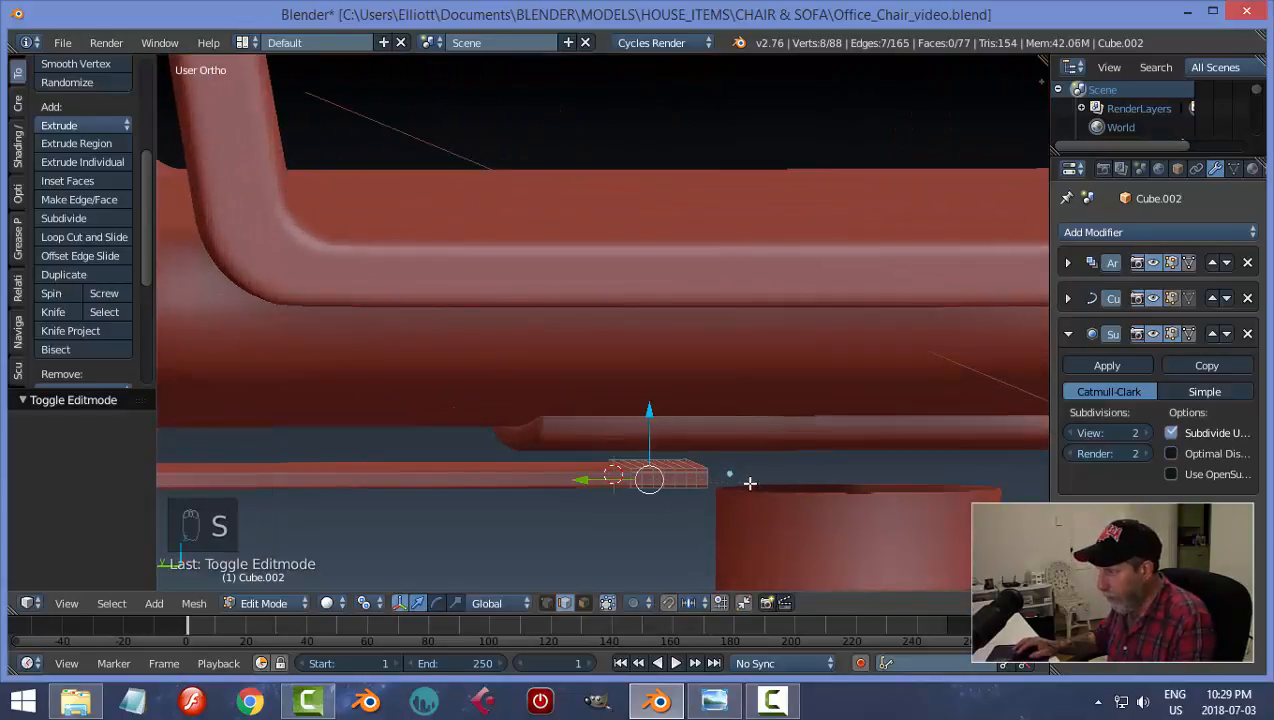
key("s")
left_click(750, 483)
Step: Thicken the strip by scaling its entire mesh by 1.356 along Z, and return to Object Mode
key("a")
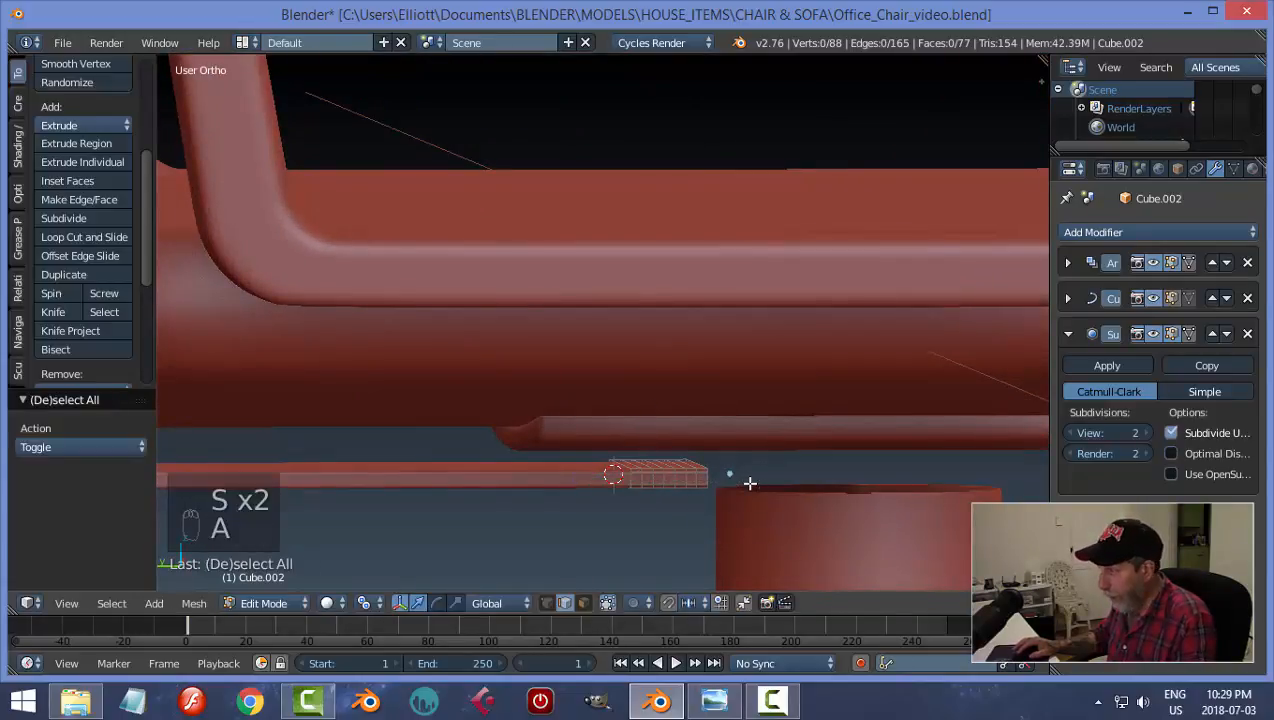
key("a")
key("s")
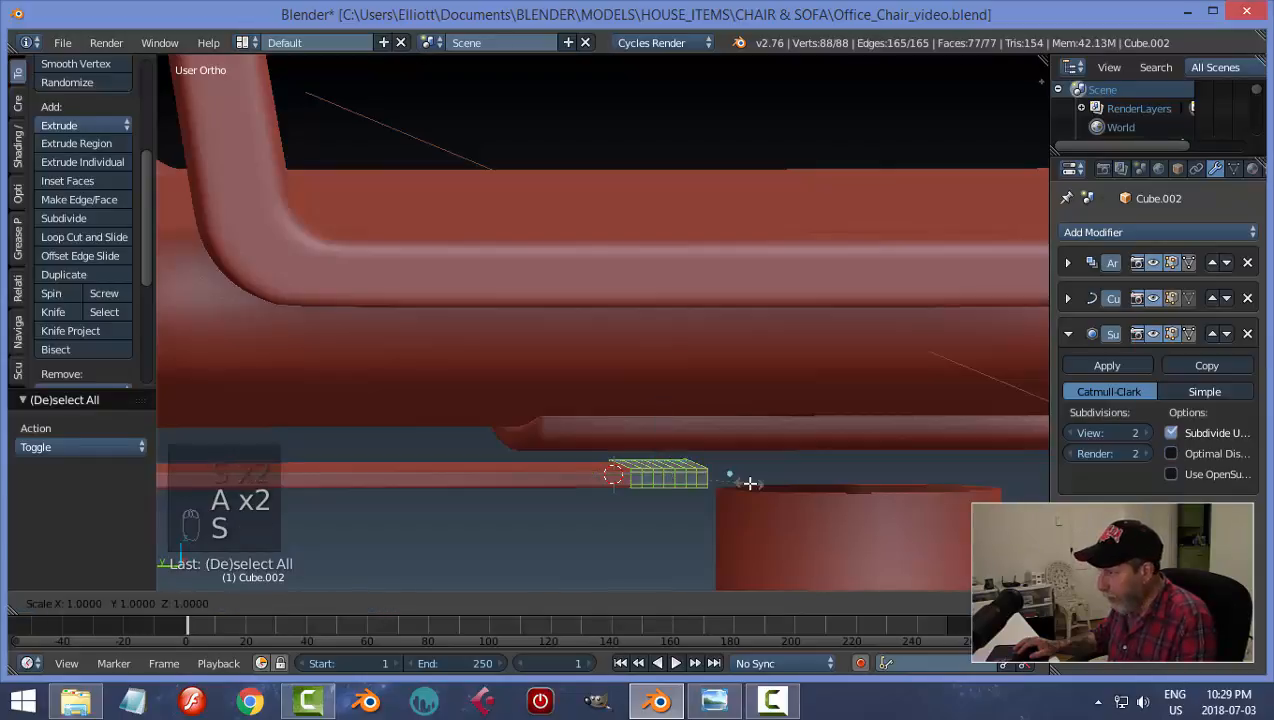
left_click(771, 527)
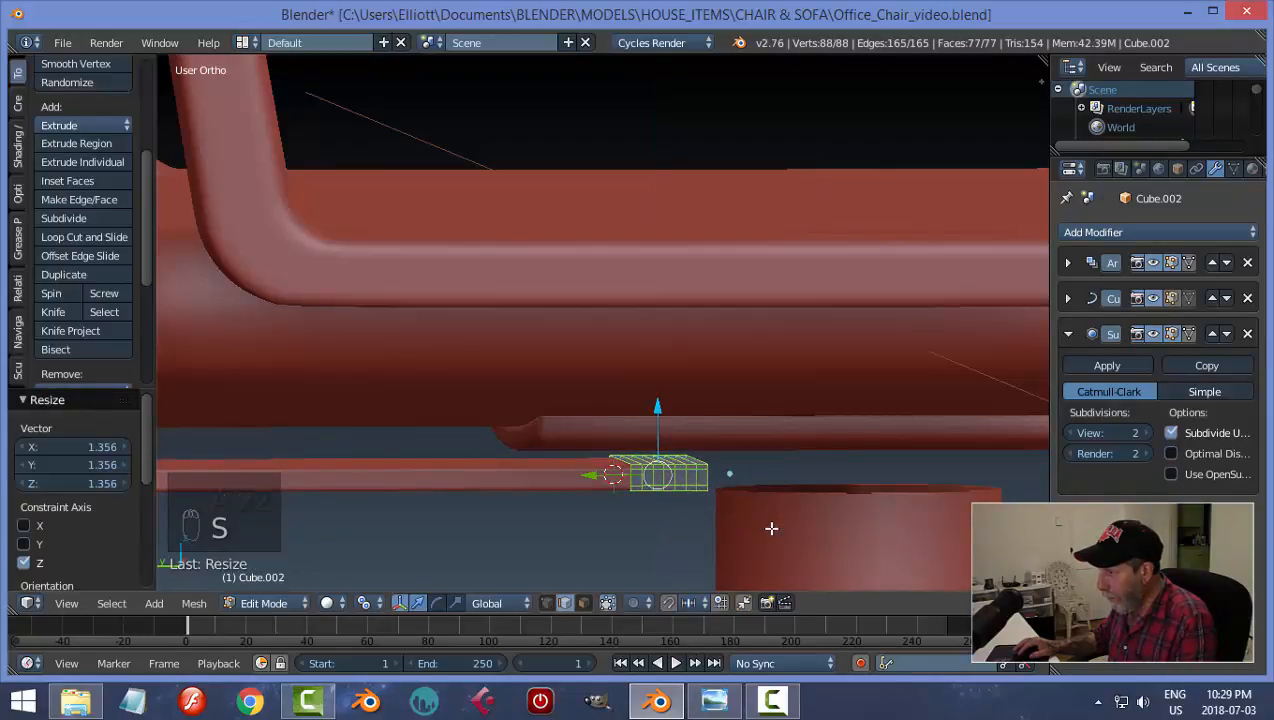
key("Tab")
Step: Unhide the mounting block, clear the selection and save the file
key("alt+h")
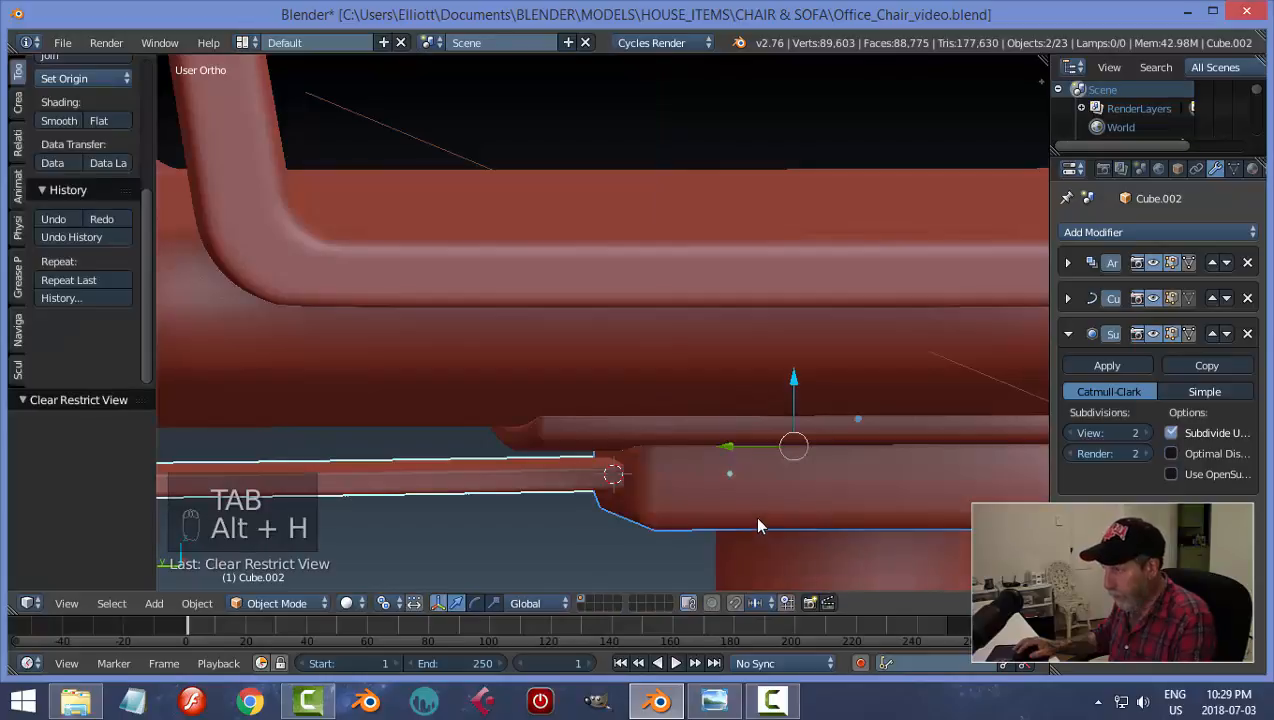
key("a")
middle_click_drag(743, 505, 644, 485)
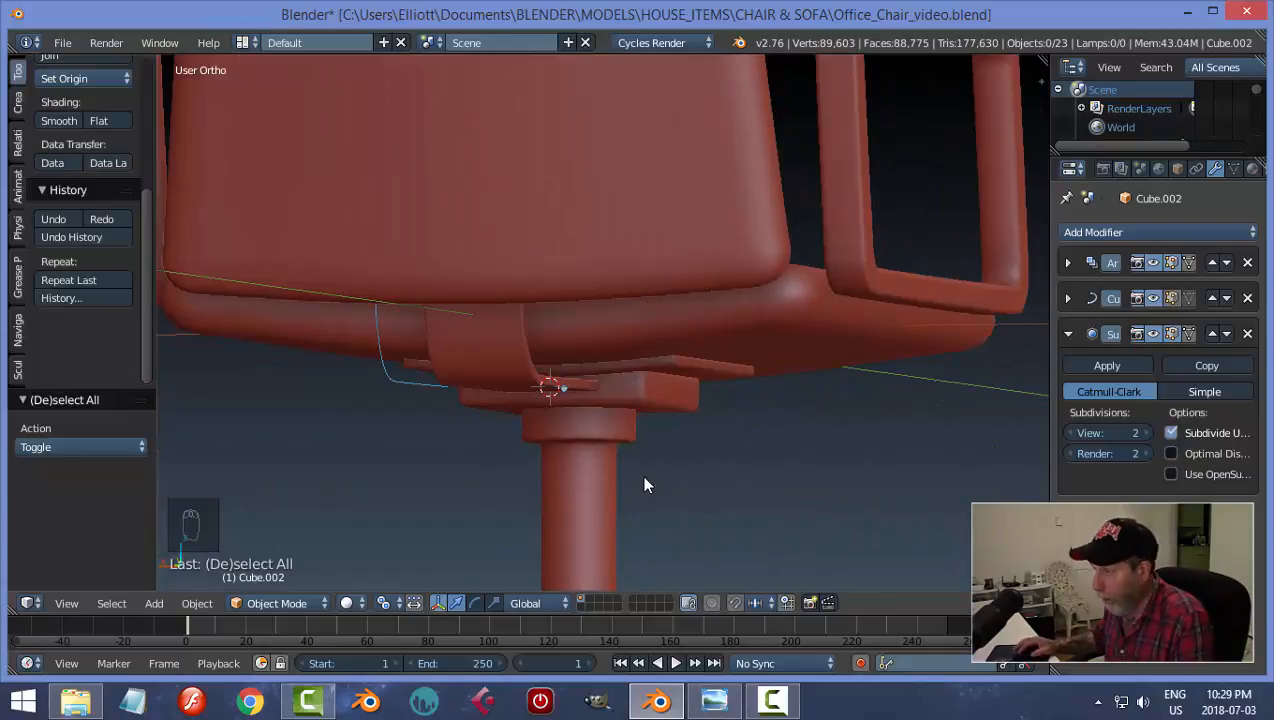
key("ctrl+s")
Step: Widen the curved strip a little more along the X axis and save the file
middle_click_drag(697, 412, 993, 208)
scroll(585, 276, "up", 5)
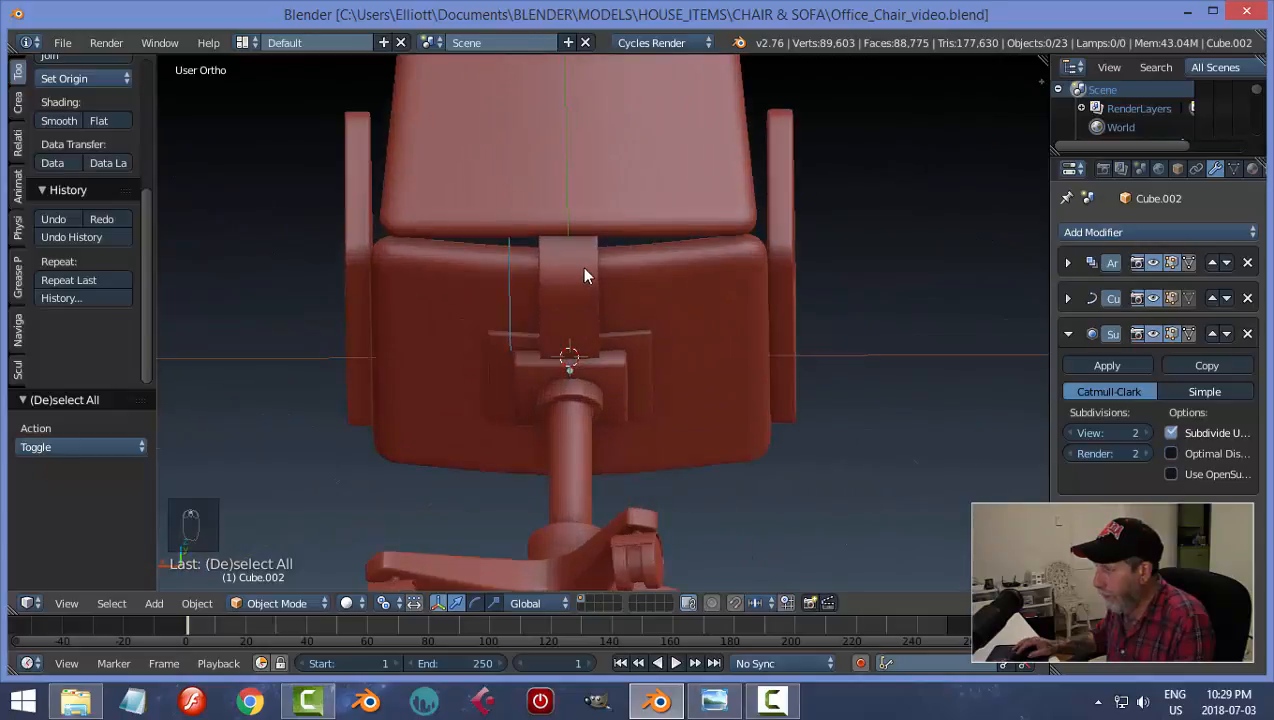
right_click(585, 276)
middle_click_drag(648, 381, 654, 353)
key("s")
key("x")
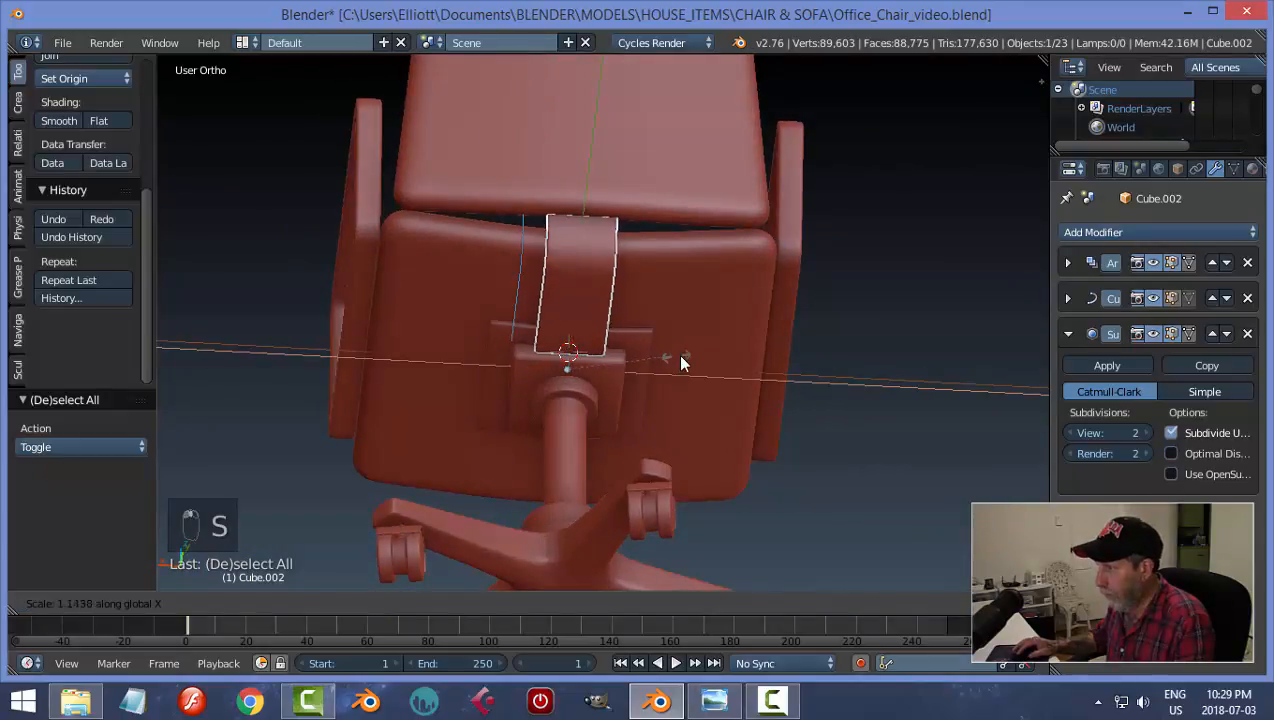
left_click(667, 351)
key("a")
scroll(708, 330, "down", 4)
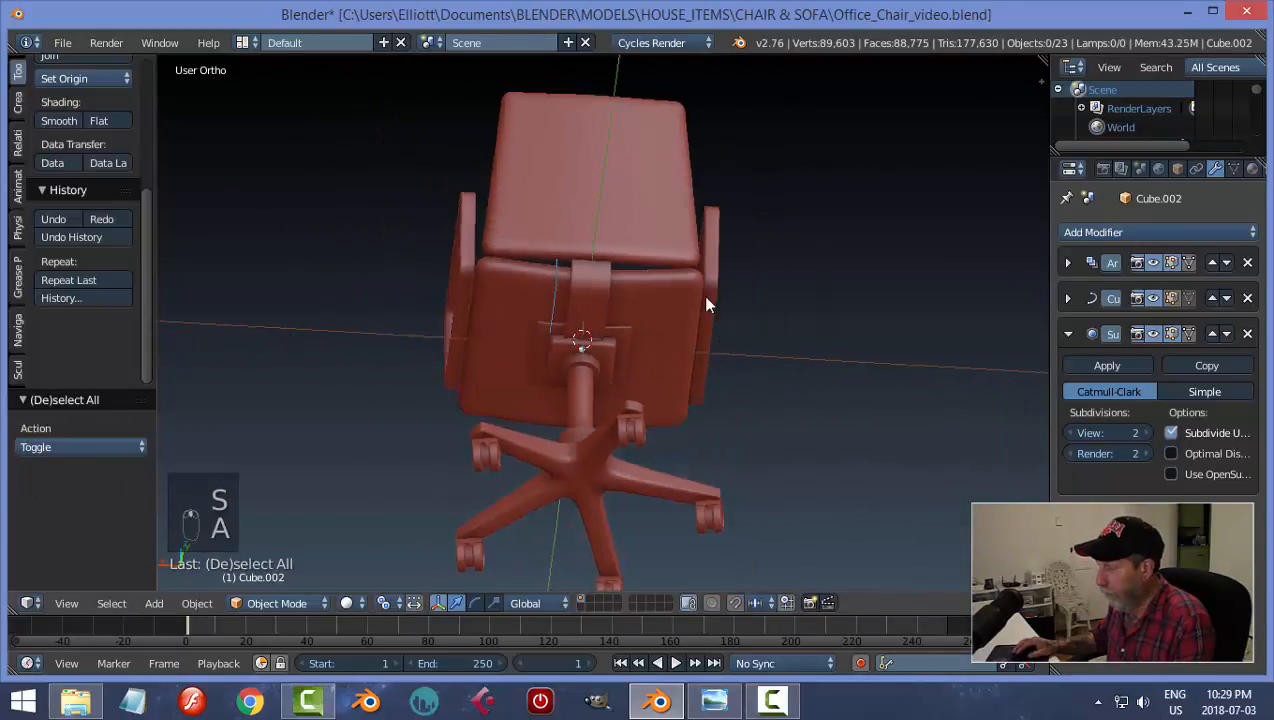
middle_click_drag(706, 304, 568, 384)
key("ctrl+s")
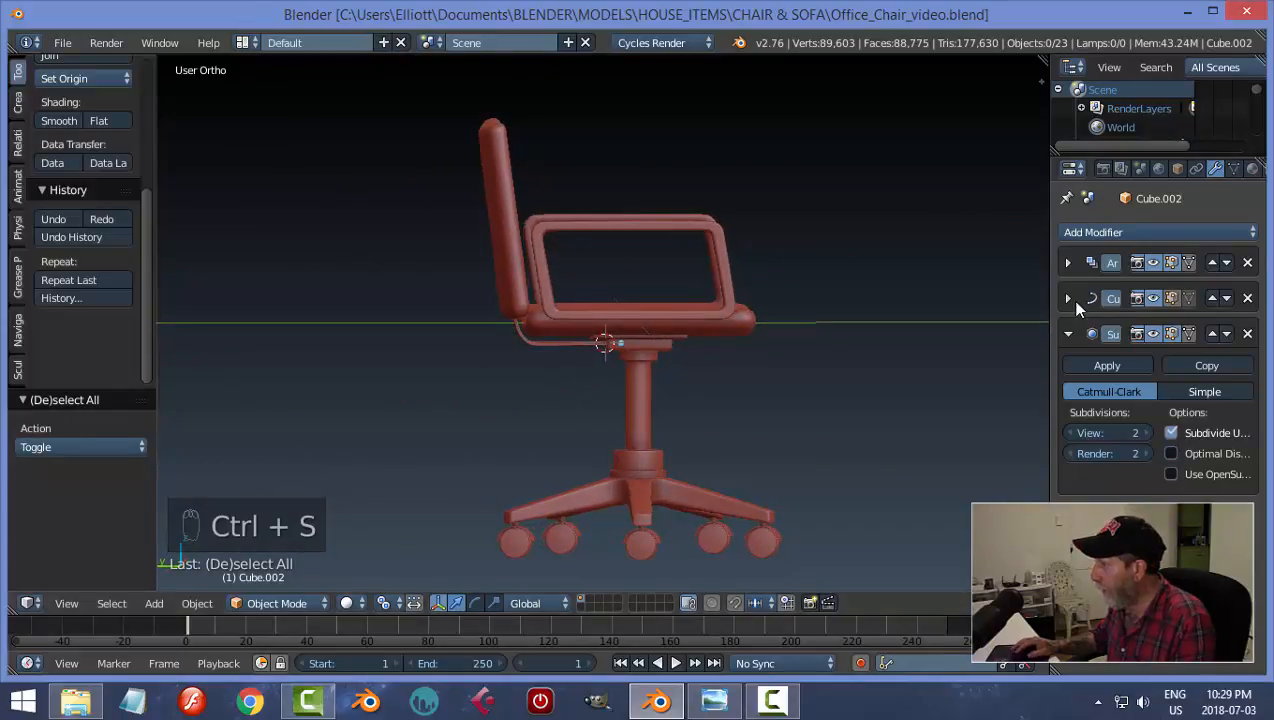
Step: Apply the curved strip's Array and Curve modifiers, keeping the Subdivision Surface modifier
left_click(1068, 333)
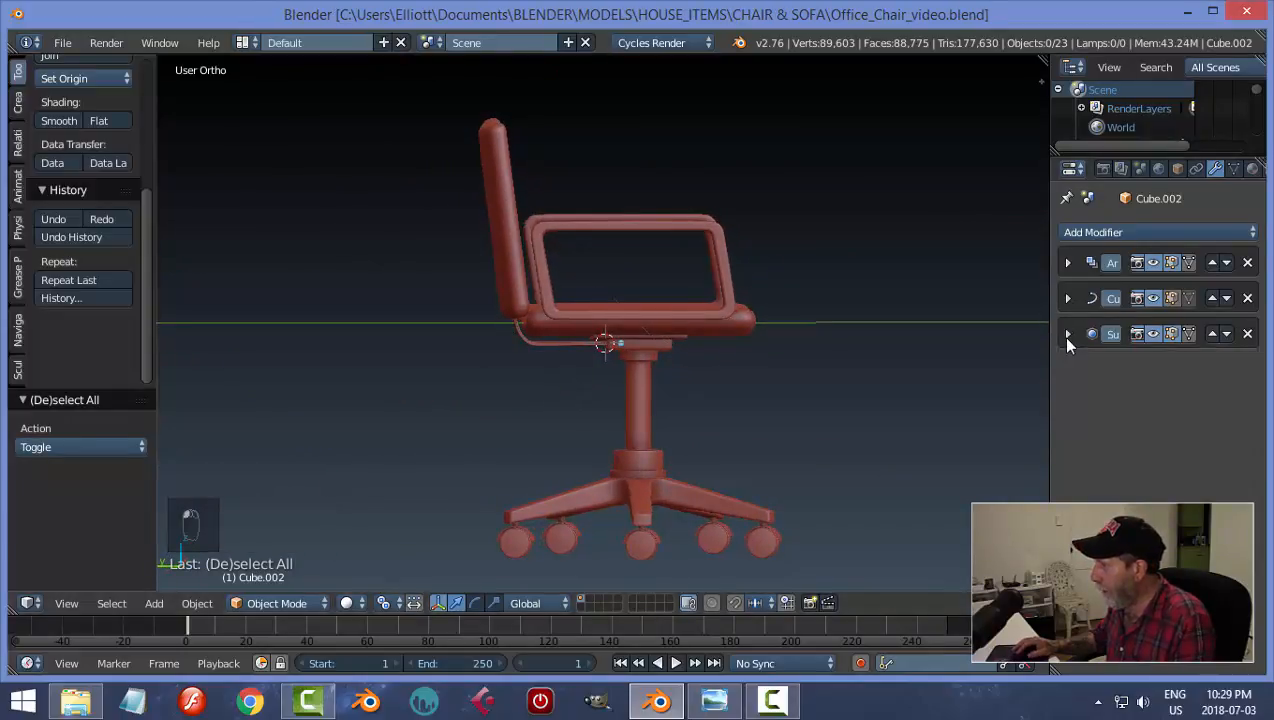
left_click(1068, 263)
left_click(1102, 294)
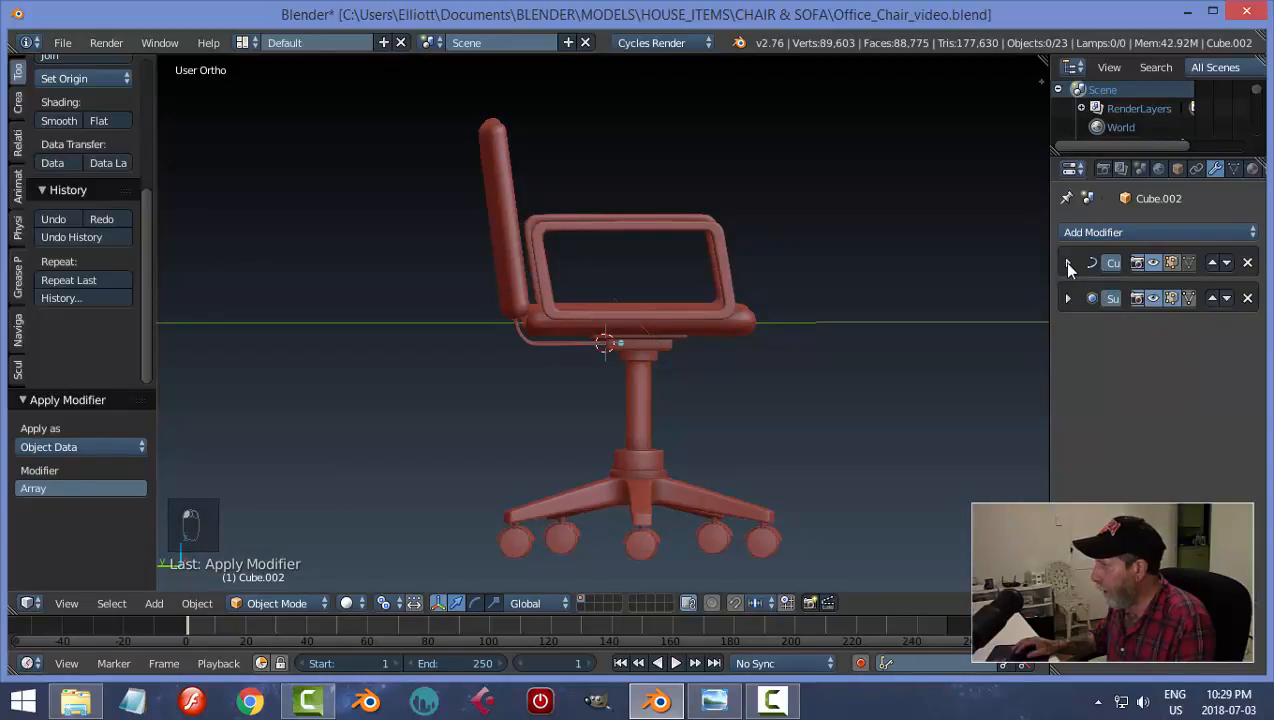
left_click(1066, 262)
left_click(1093, 297)
Step: Delete the NURBS path beside the strip and save the file
middle_click_drag(571, 425, 603, 327)
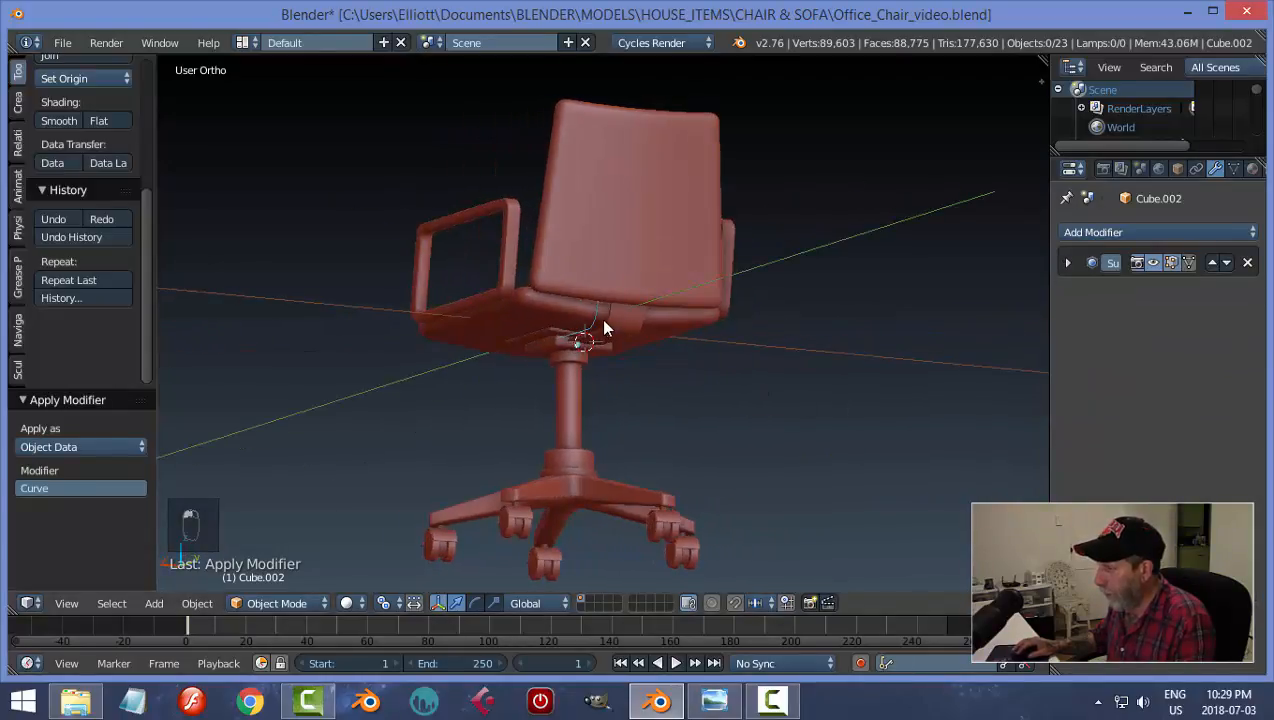
right_click(600, 322)
key("x")
left_click(590, 307)
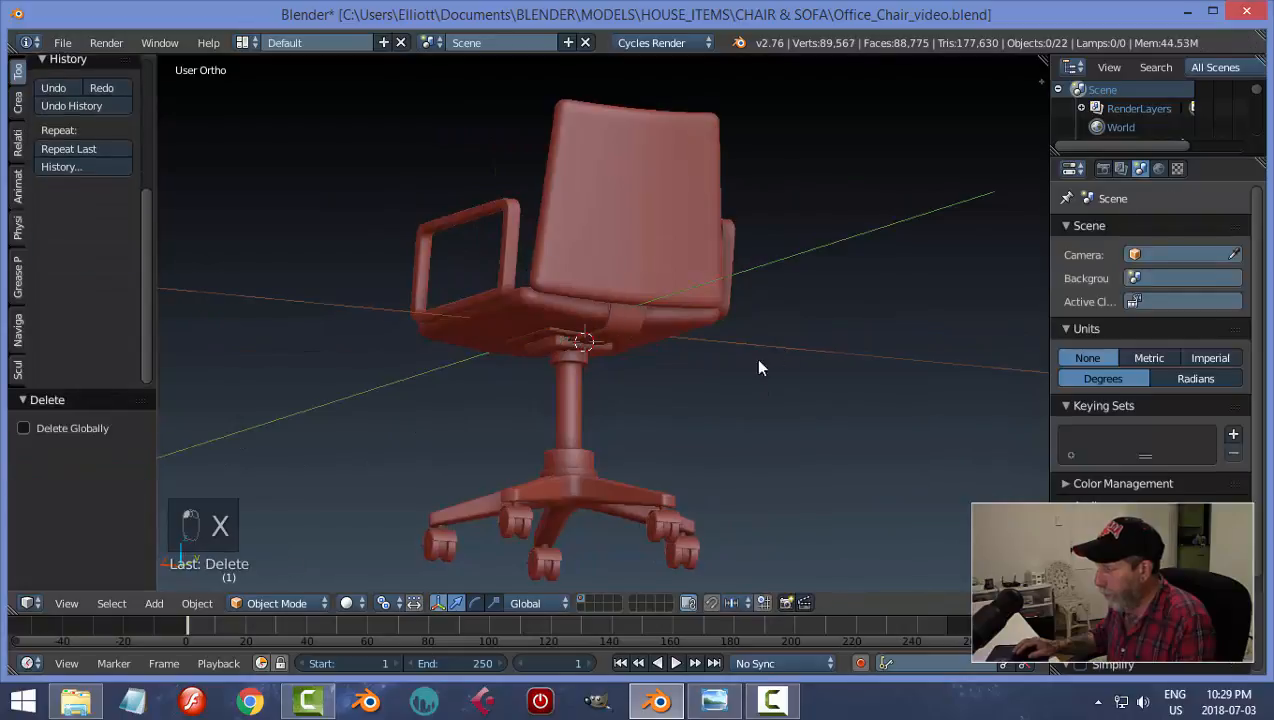
middle_click_drag(759, 364, 630, 415)
right_click(595, 327)
scroll(672, 394, "up", 3)
scroll(617, 402, "down", 4)
key("a")
key("ctrl+s")
left_click(628, 400)
right_click(660, 470)
middle_click_drag(660, 470, 727, 437)
scroll(727, 437, "up", 1)
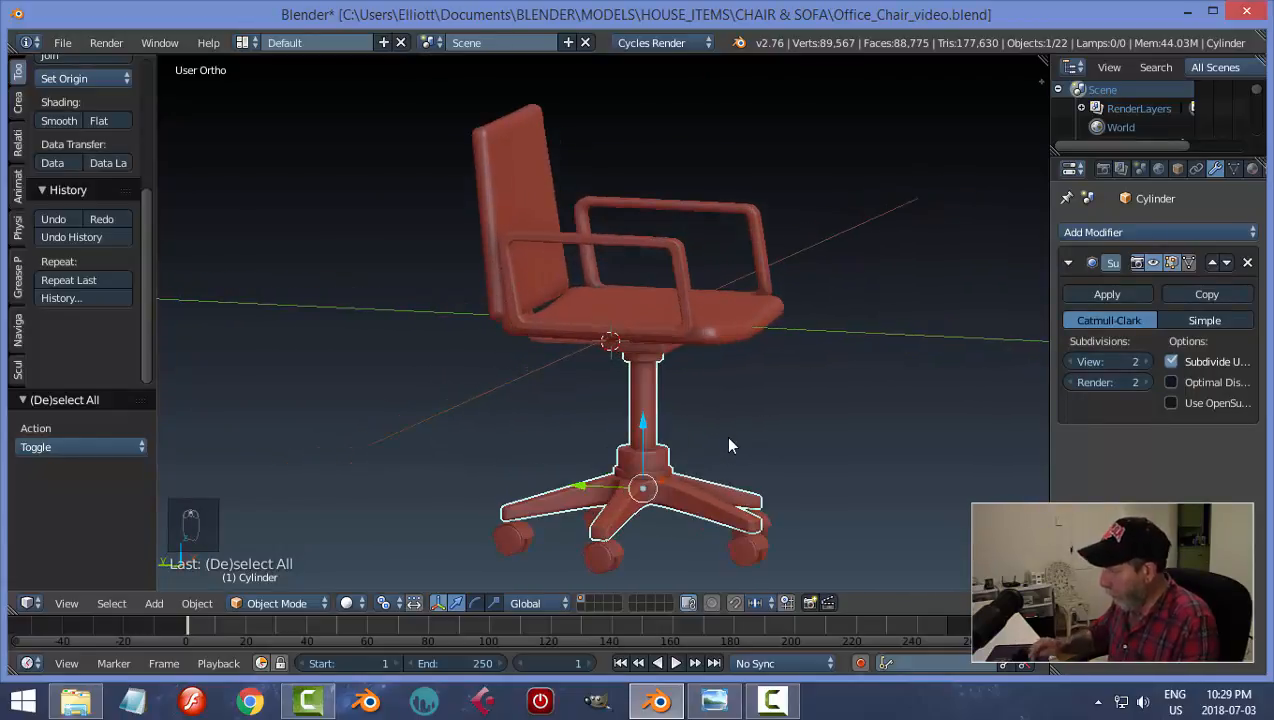
key("KP_1")
scroll(810, 450, "down", 3)
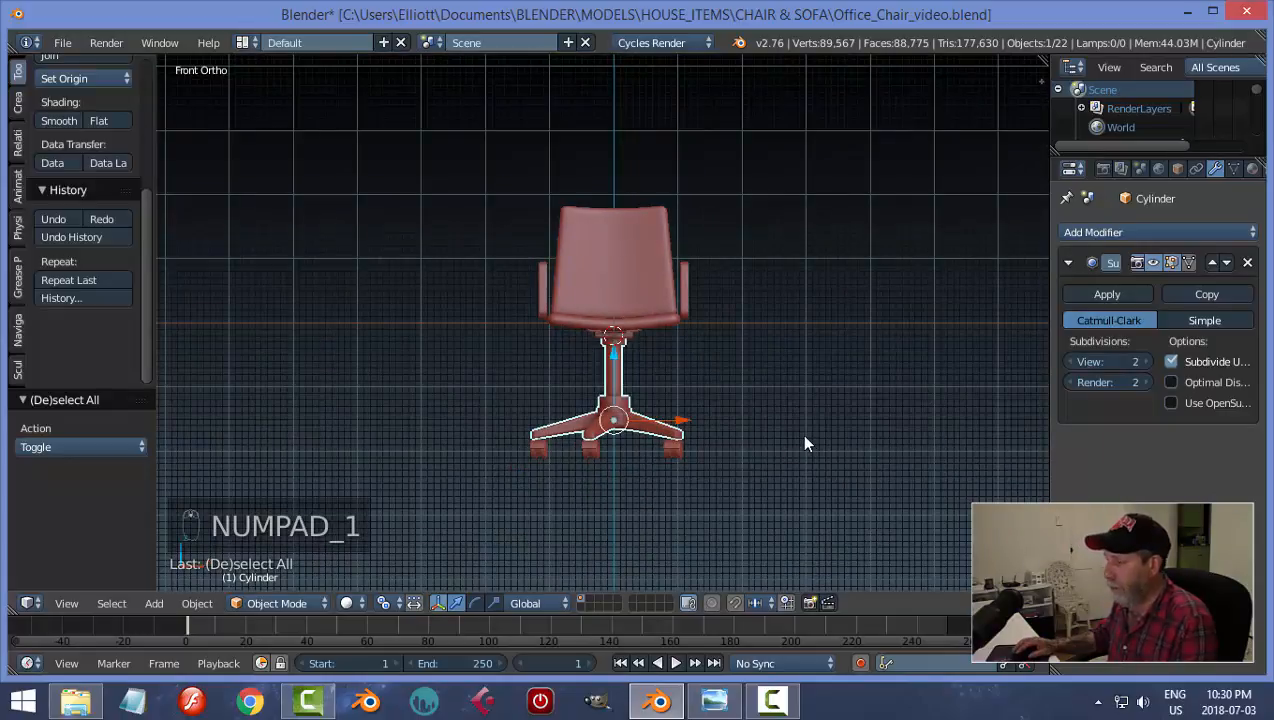
key("a")
middle_click_drag(789, 382, 796, 406)
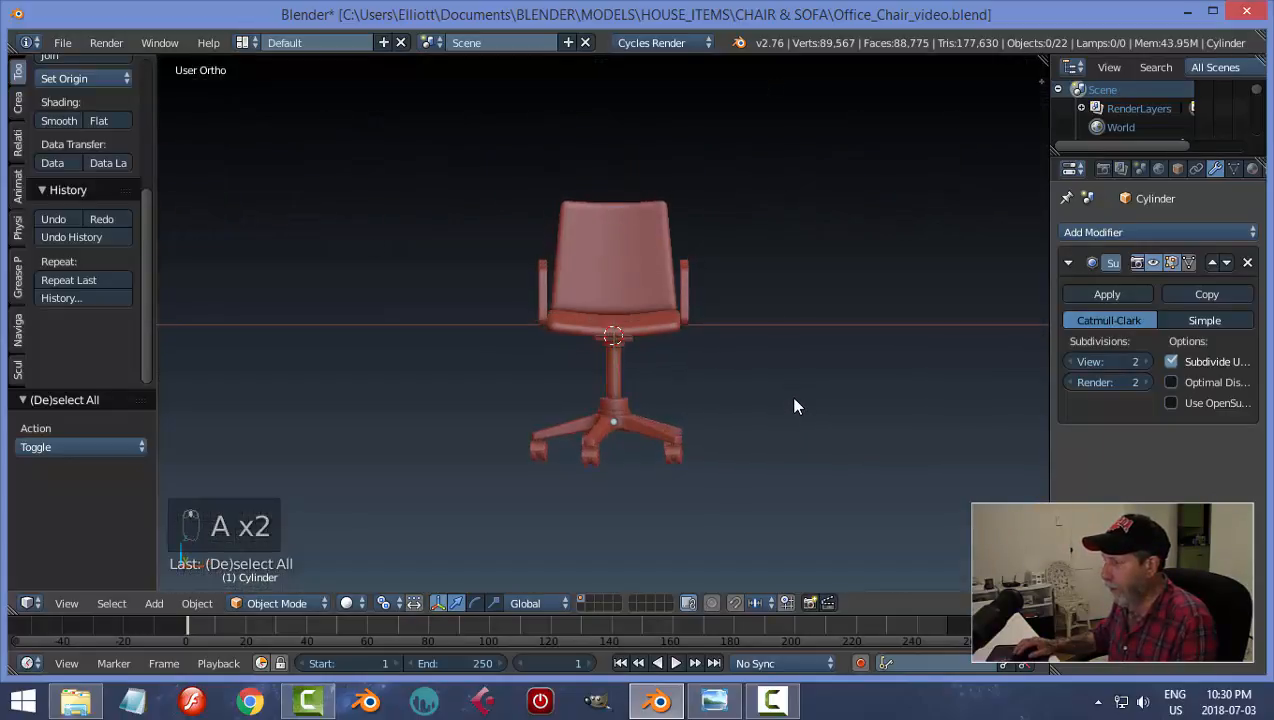
Step: Shorten the chair's column by moving the lower collar and star legs of its mesh upward
right_click(620, 377)
key("KP_1")
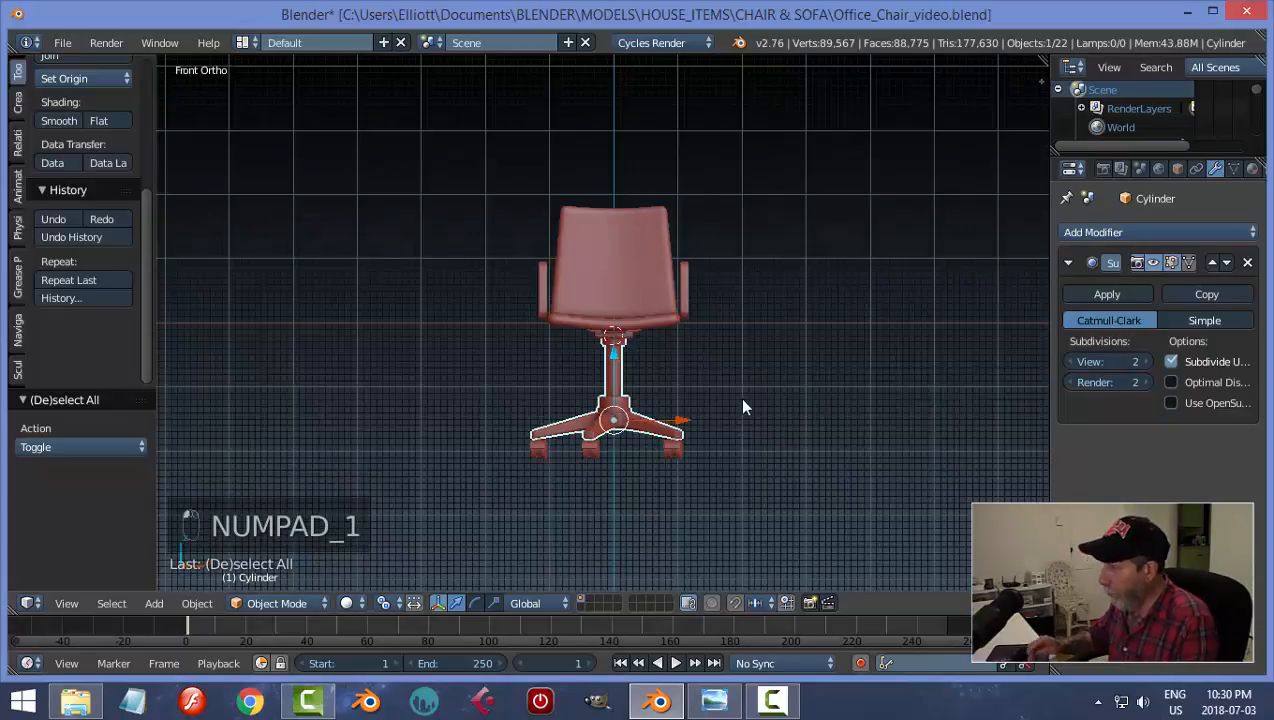
scroll(773, 470, "up", 2)
key("Tab")
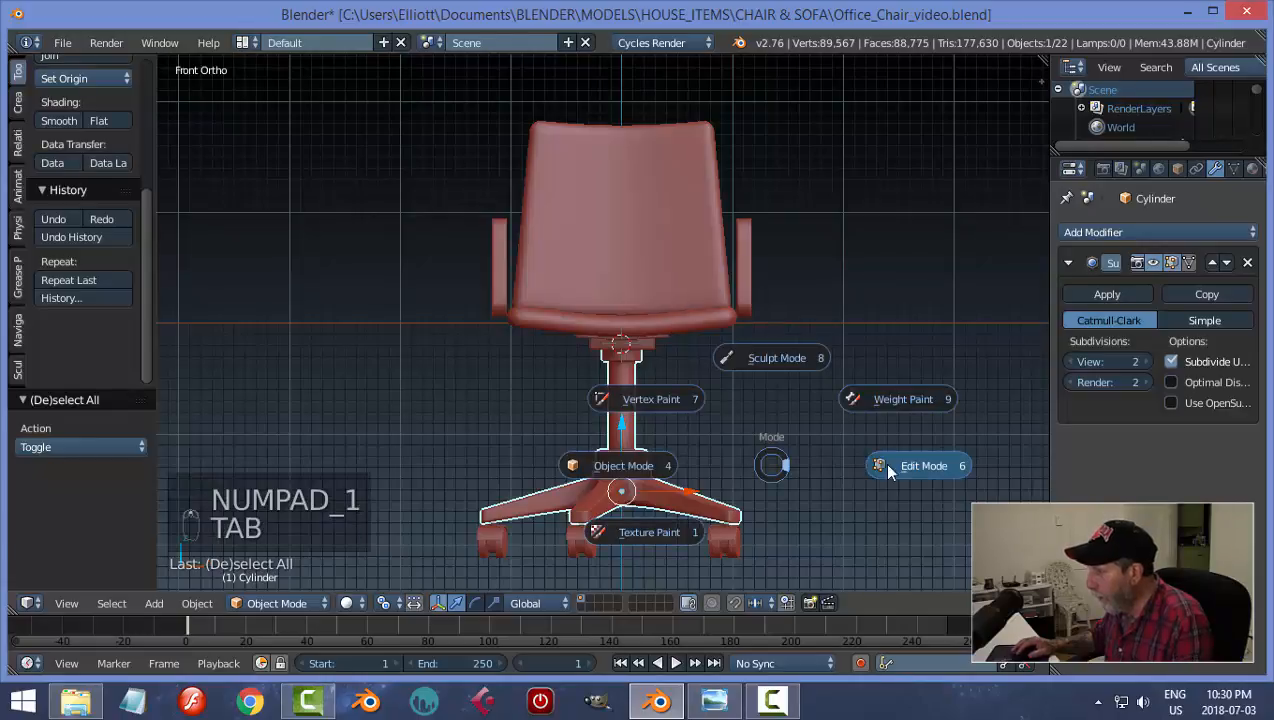
scroll(816, 396, "up", 3)
middle_click_drag(783, 321, 782, 344, "shift")
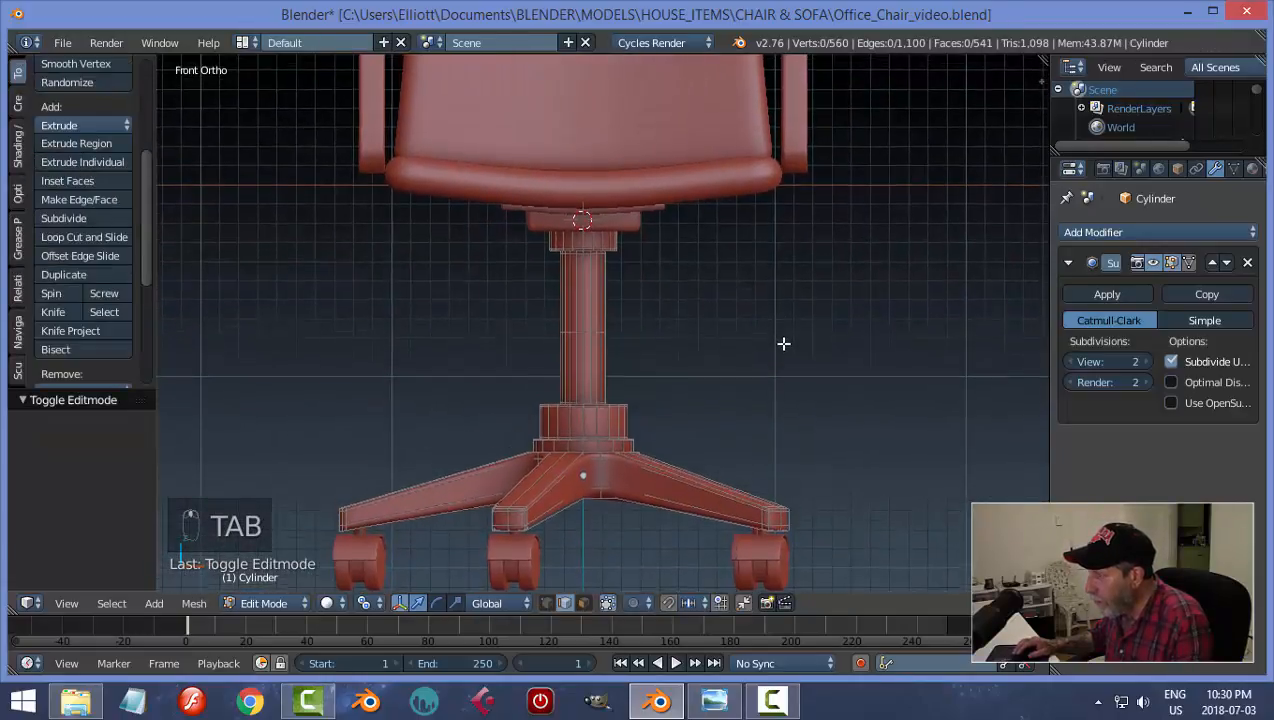
scroll(782, 344, "up", 1)
scroll(782, 344, "down", 1)
scroll(782, 356, "down", 1)
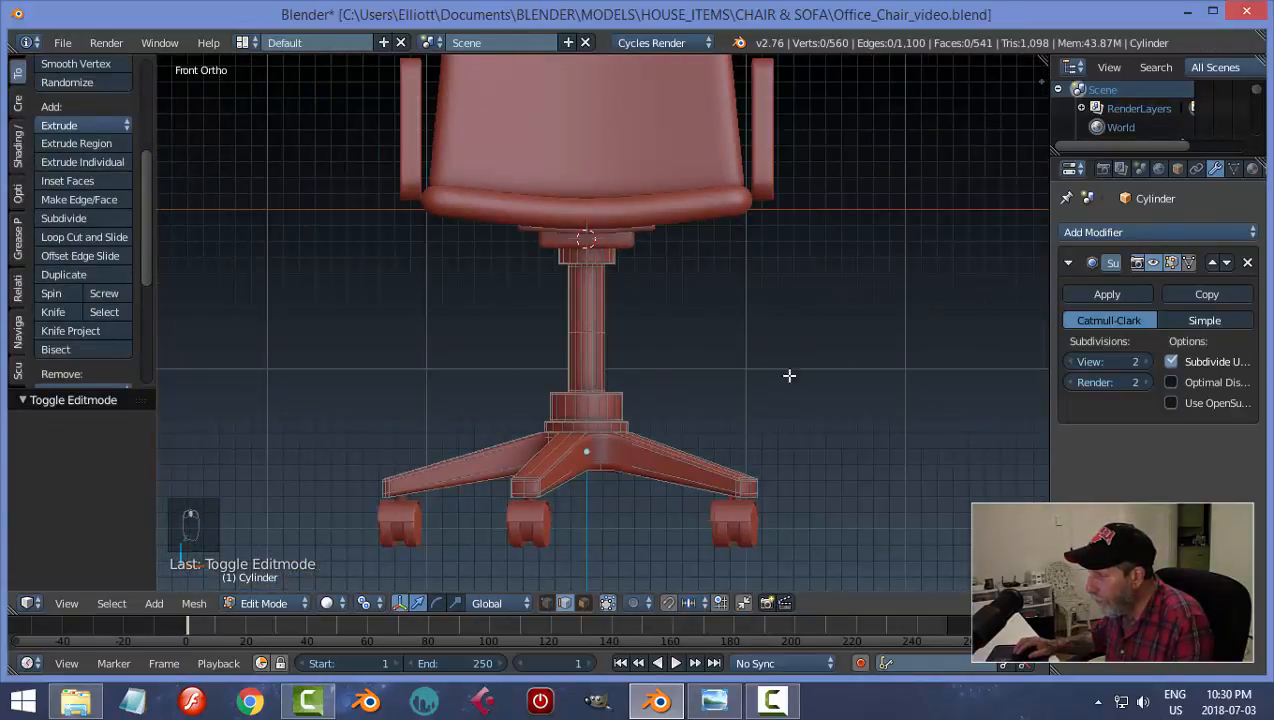
key("z")
left_click(970, 450)
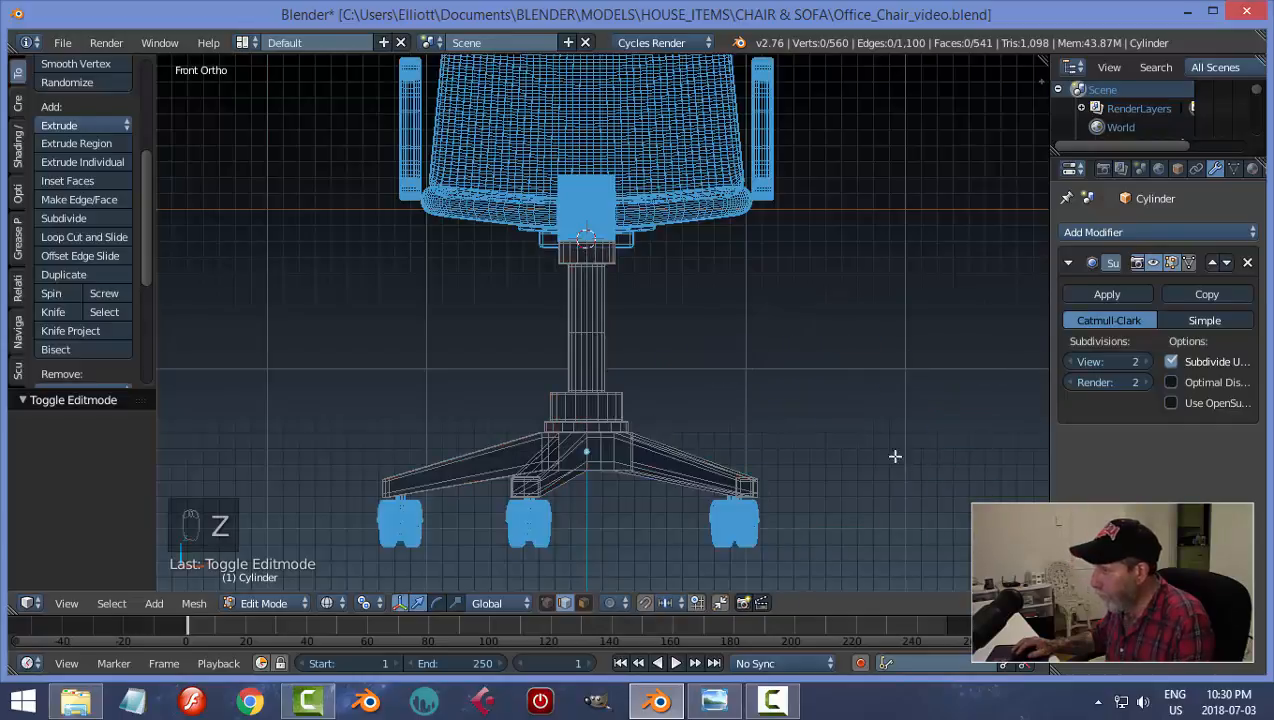
left_click_drag(888, 538, 242, 361)
left_click_drag(589, 374, 593, 335)
key("a")
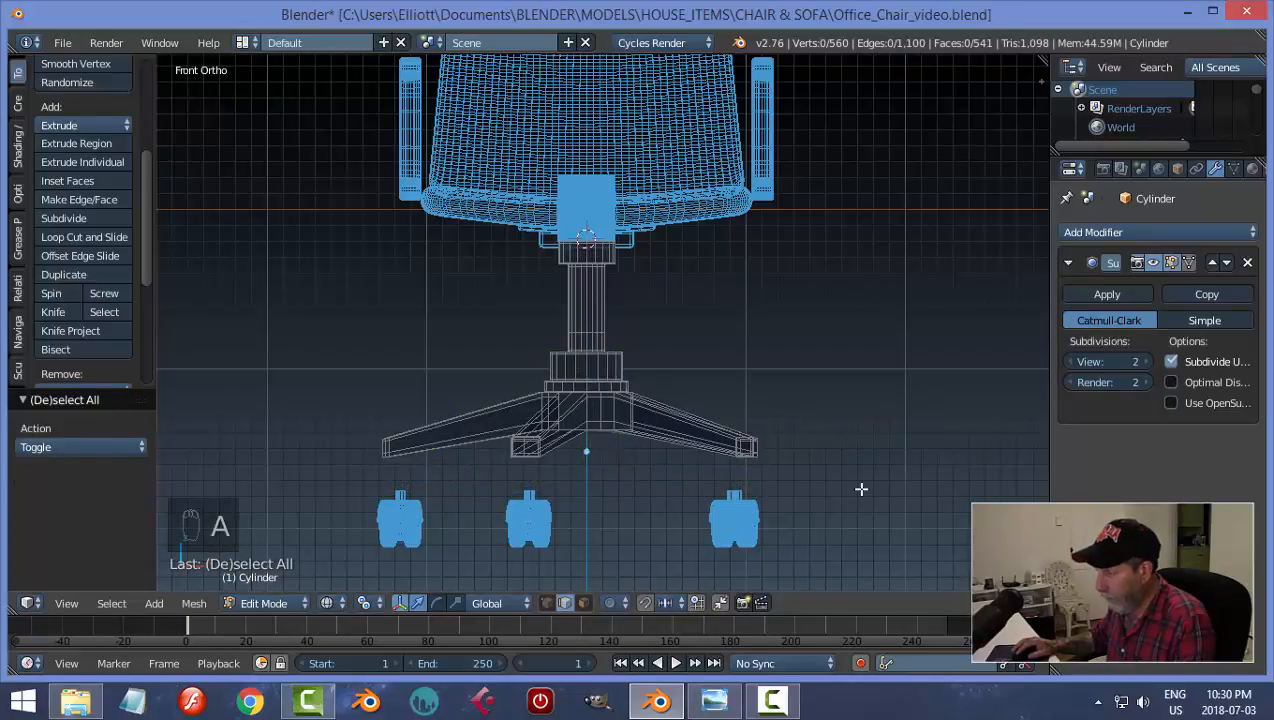
Step: Raise all the casters about 0.235 along Z to meet the star legs, leaving the base itself in place
key("Tab")
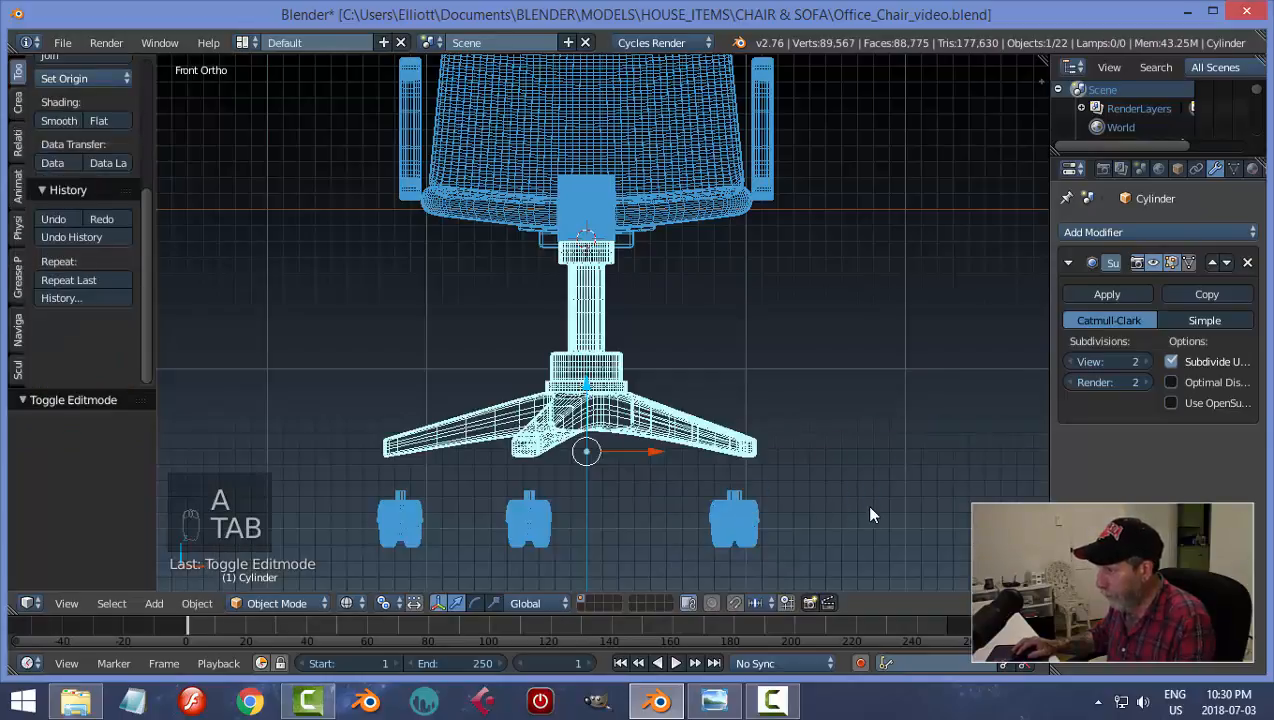
key("b")
key("b")
left_click_drag(866, 551, 301, 464)
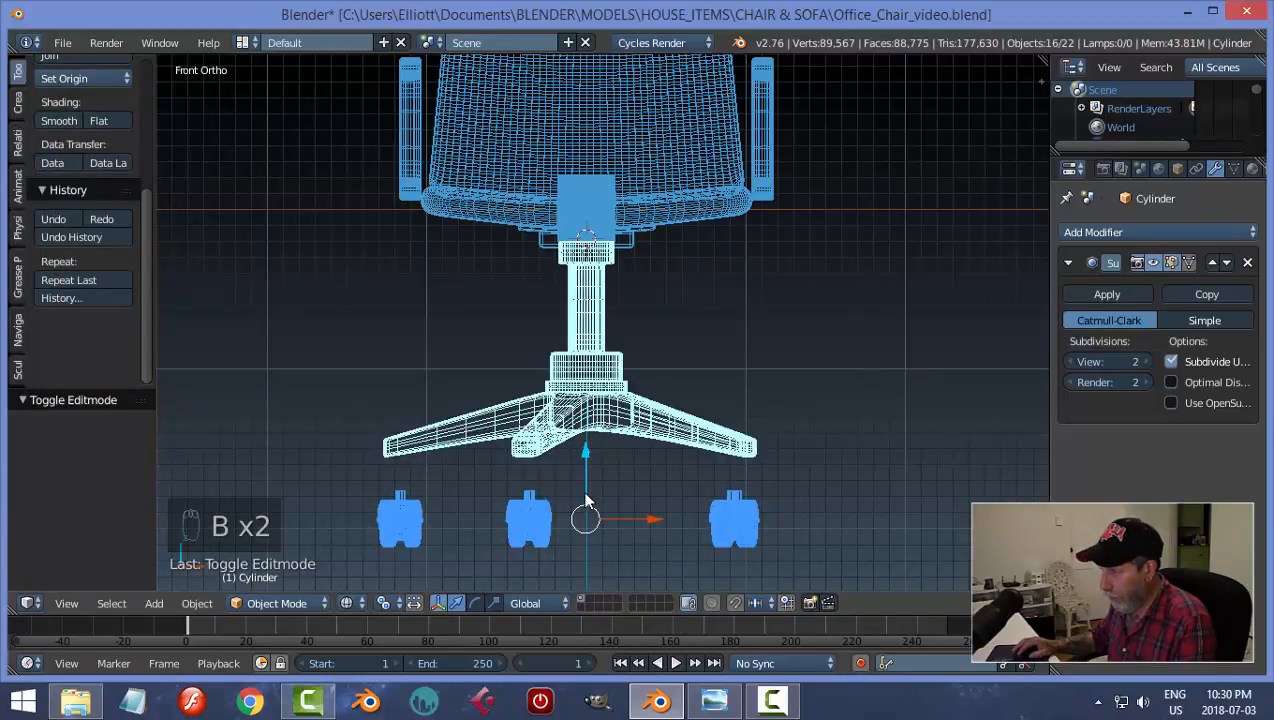
key("z")
left_click(612, 560)
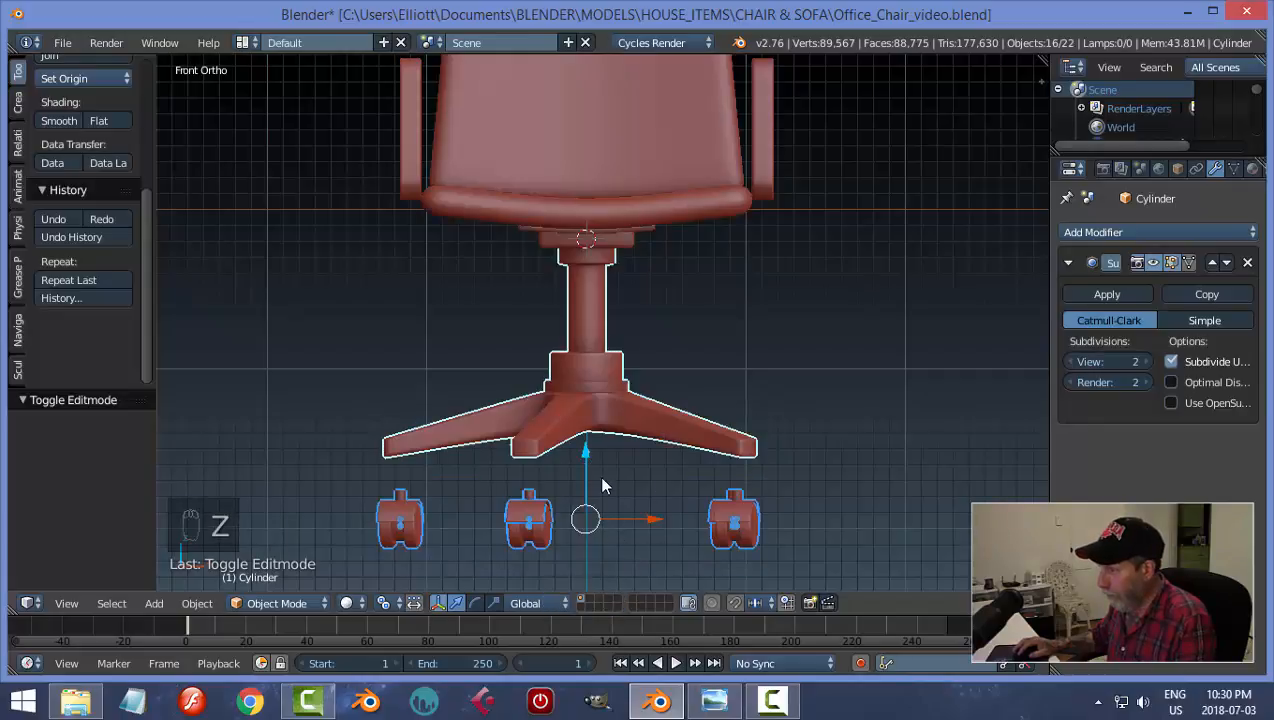
left_click_drag(586, 453, 593, 416)
key("ctrl+z")
right_click(601, 447, "shift")
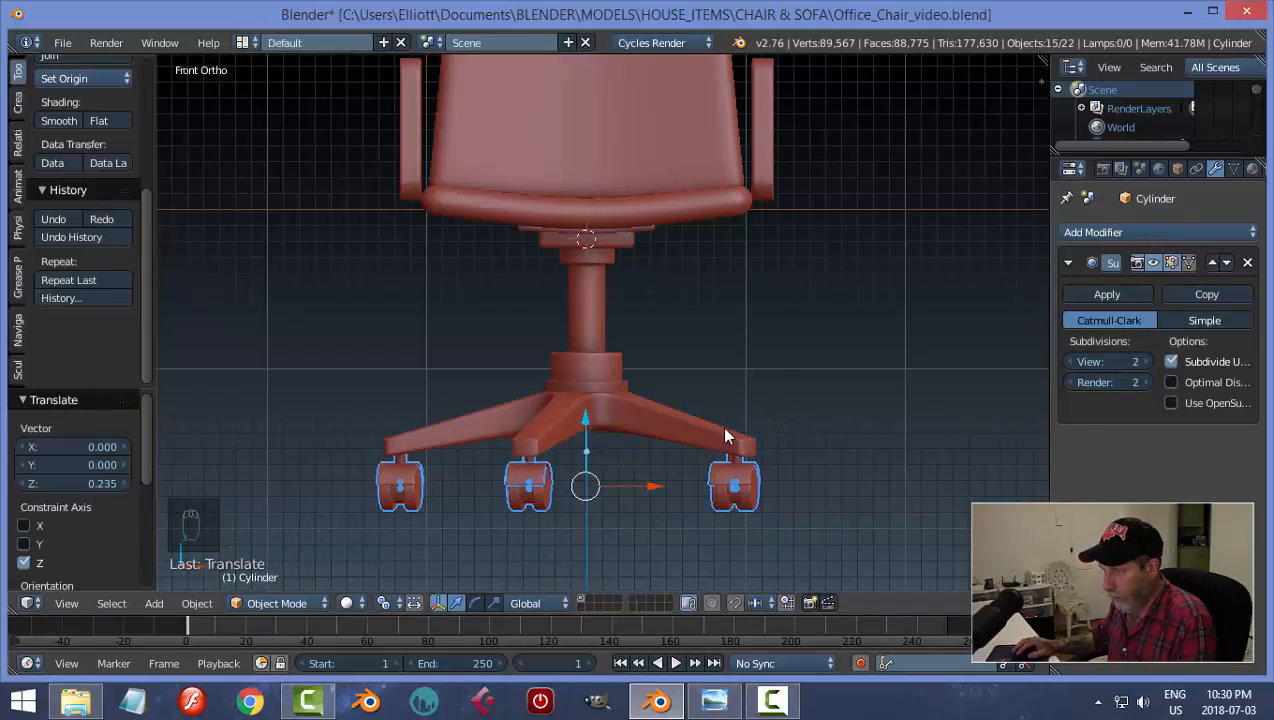
Step: Clear the selection and save the file with the shortened chair base
key("a")
scroll(810, 362, "down", 3)
middle_click_drag(813, 362, 740, 343)
key("ctrl+s")
left_click(785, 390)
Step: Lower the mounting block under the seat by about 0.004 along Z
scroll(790, 361, "up", 4)
right_click(653, 238)
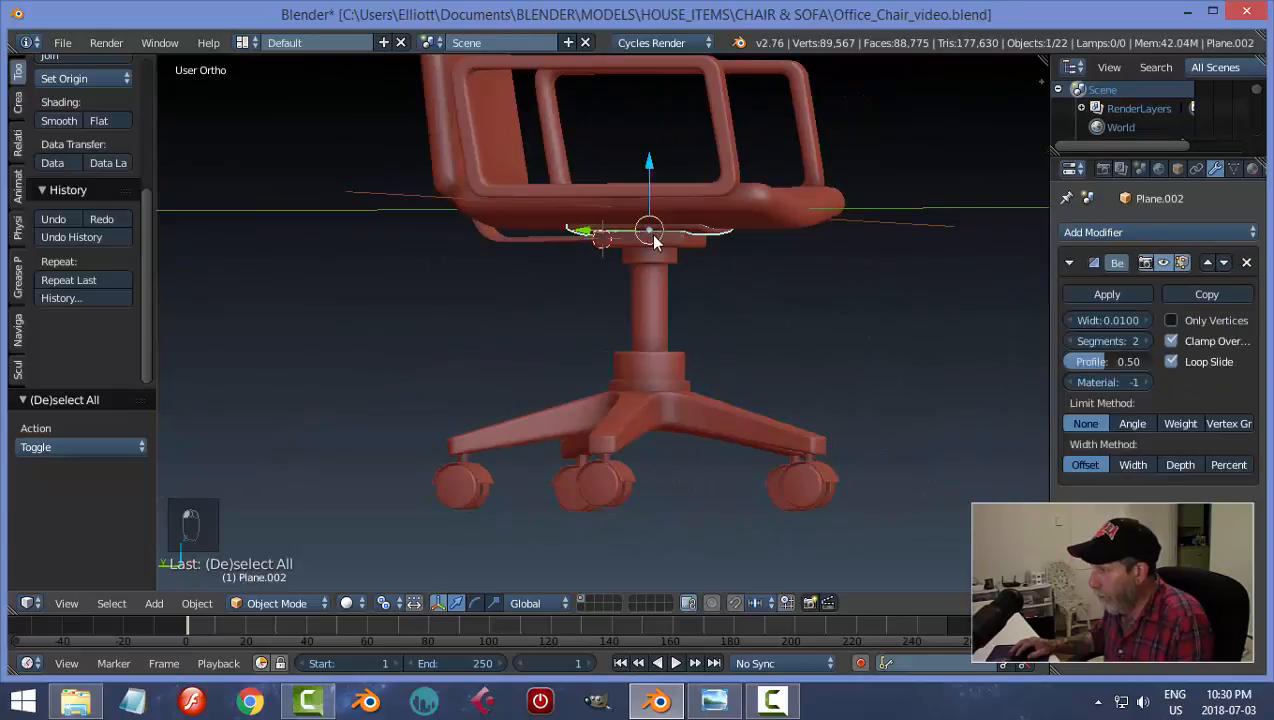
left_click(654, 238)
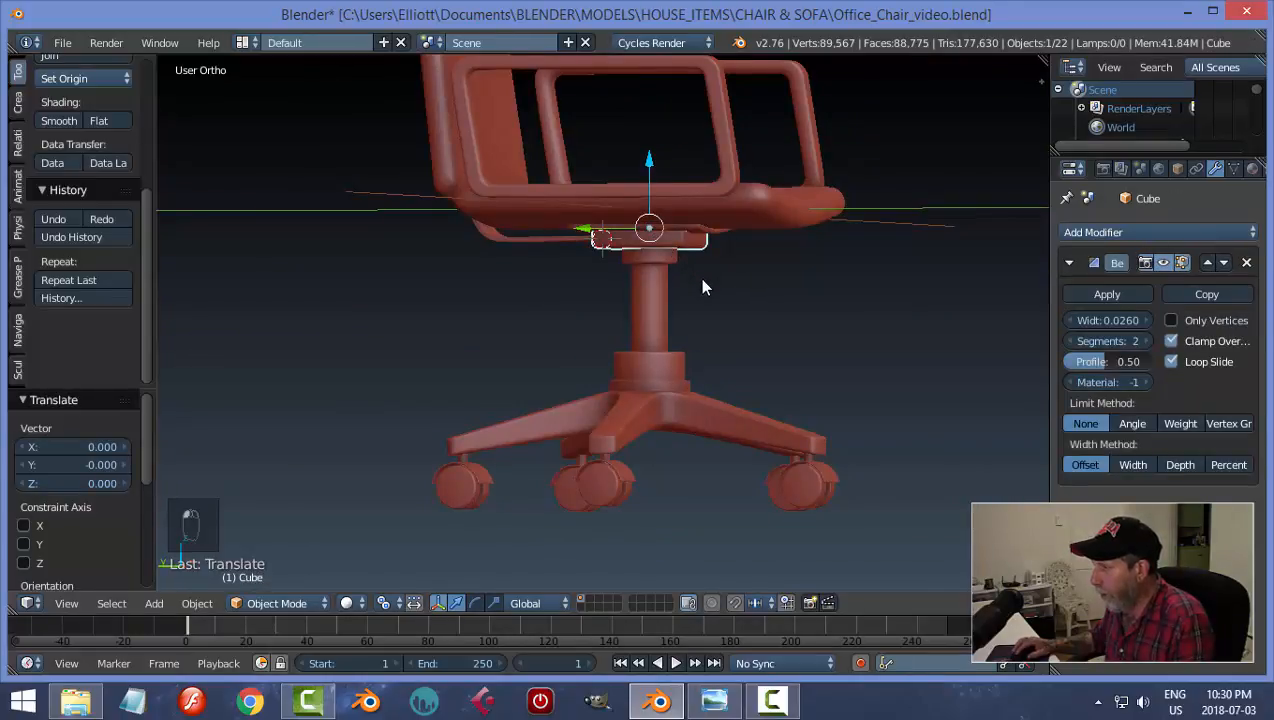
scroll(702, 287, "up", 2)
key("g")
key("z")
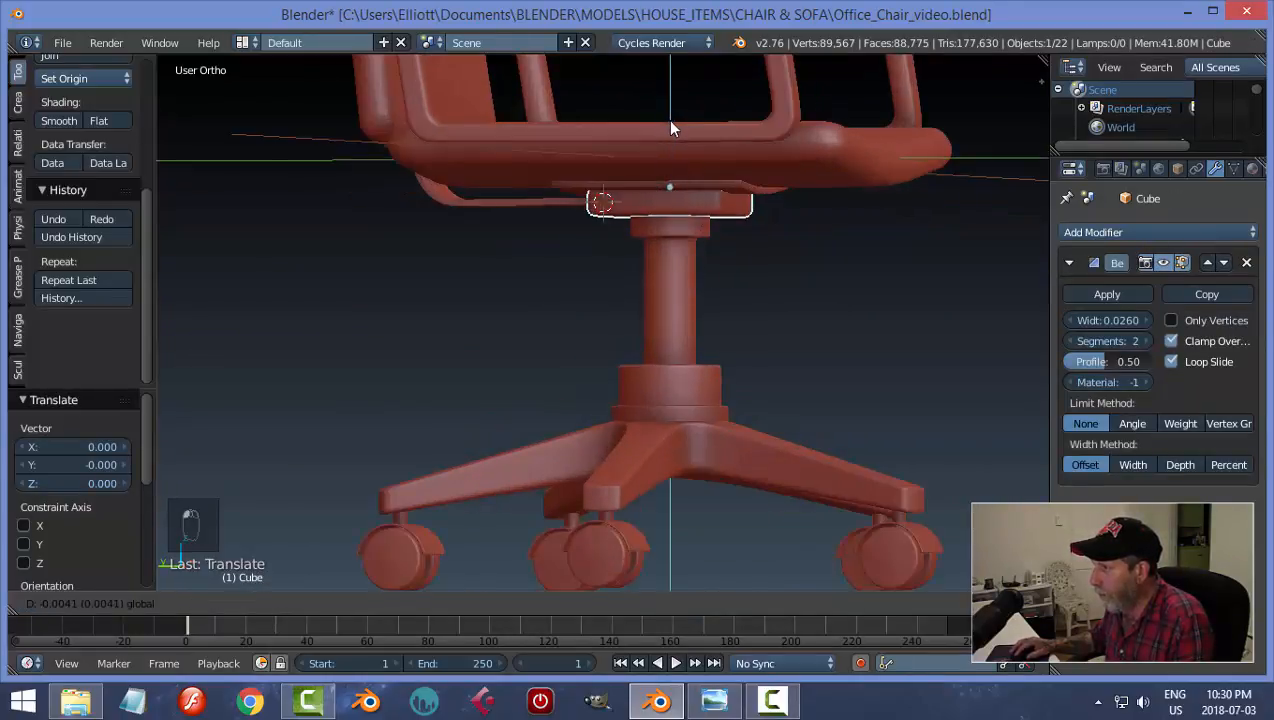
left_click(670, 128)
Step: Snap the 3D cursor to the centre of the mounting block's side face and return to Object Mode
middle_click_drag(806, 271, 792, 286)
key("Tab")
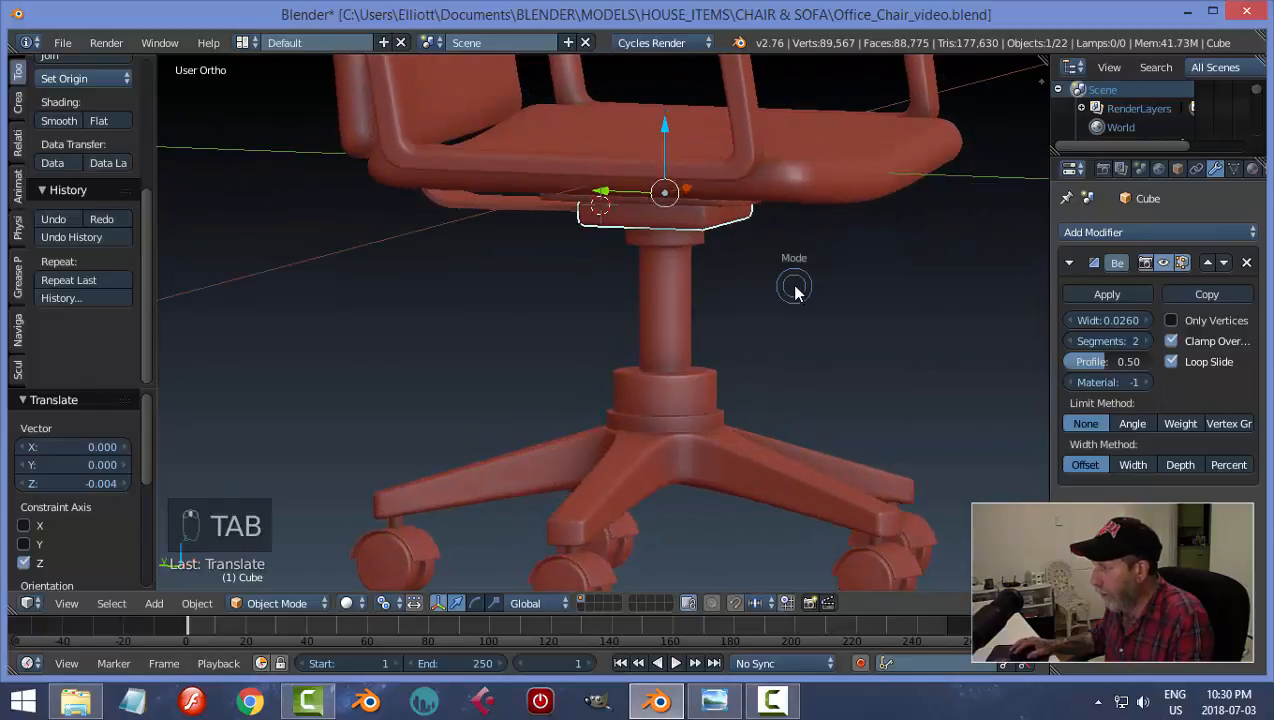
scroll(735, 290, "up", 2)
left_click(717, 300)
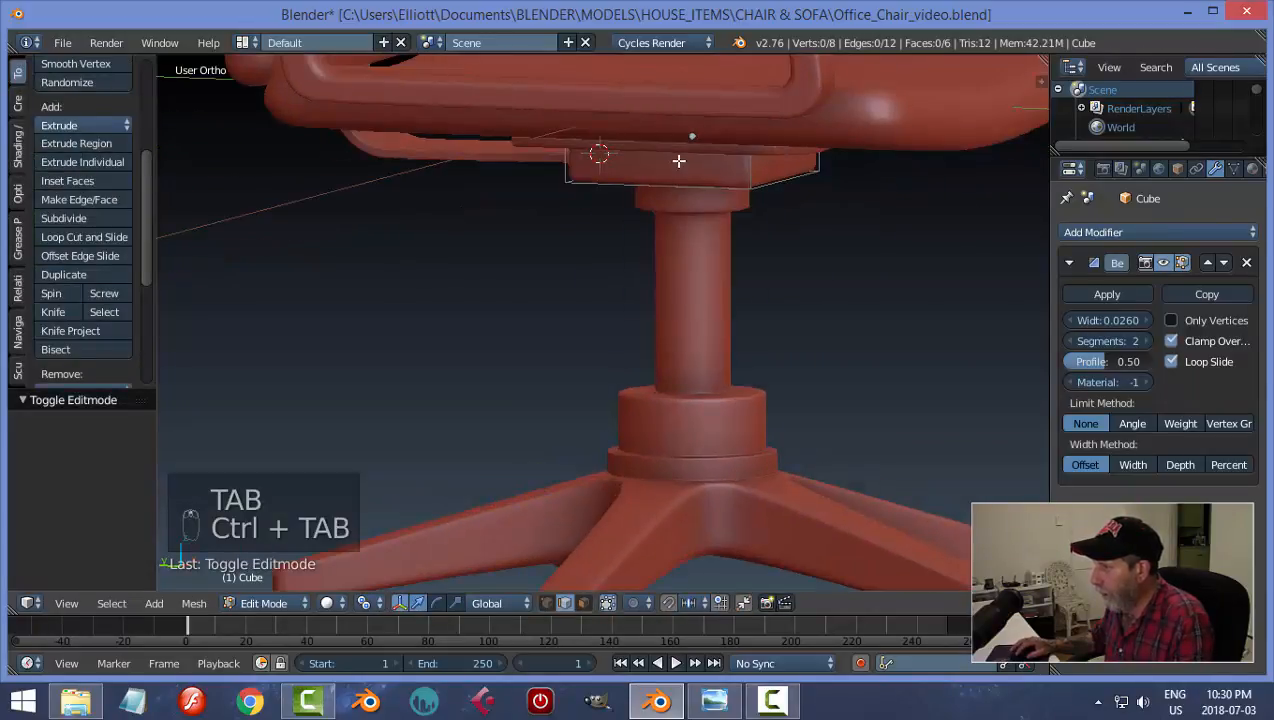
key("a")
key("ctrl+Tab")
left_click(666, 192)
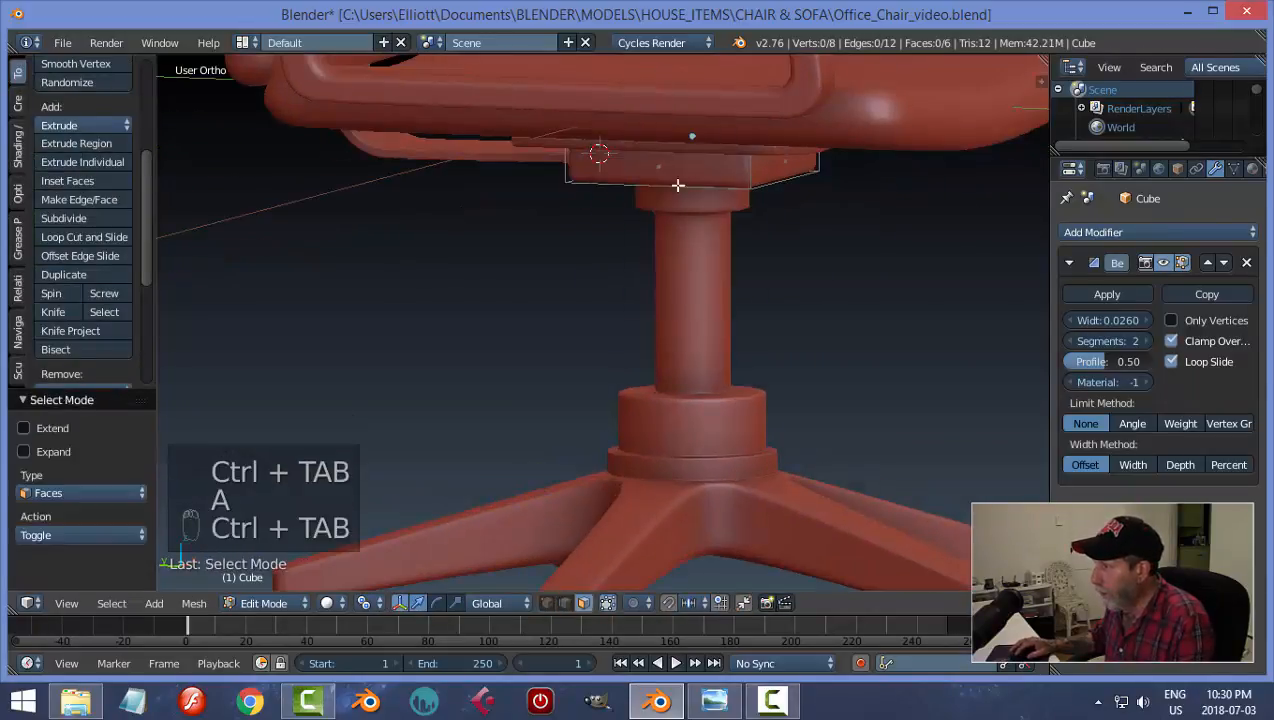
right_click(677, 185)
key("shift+s")
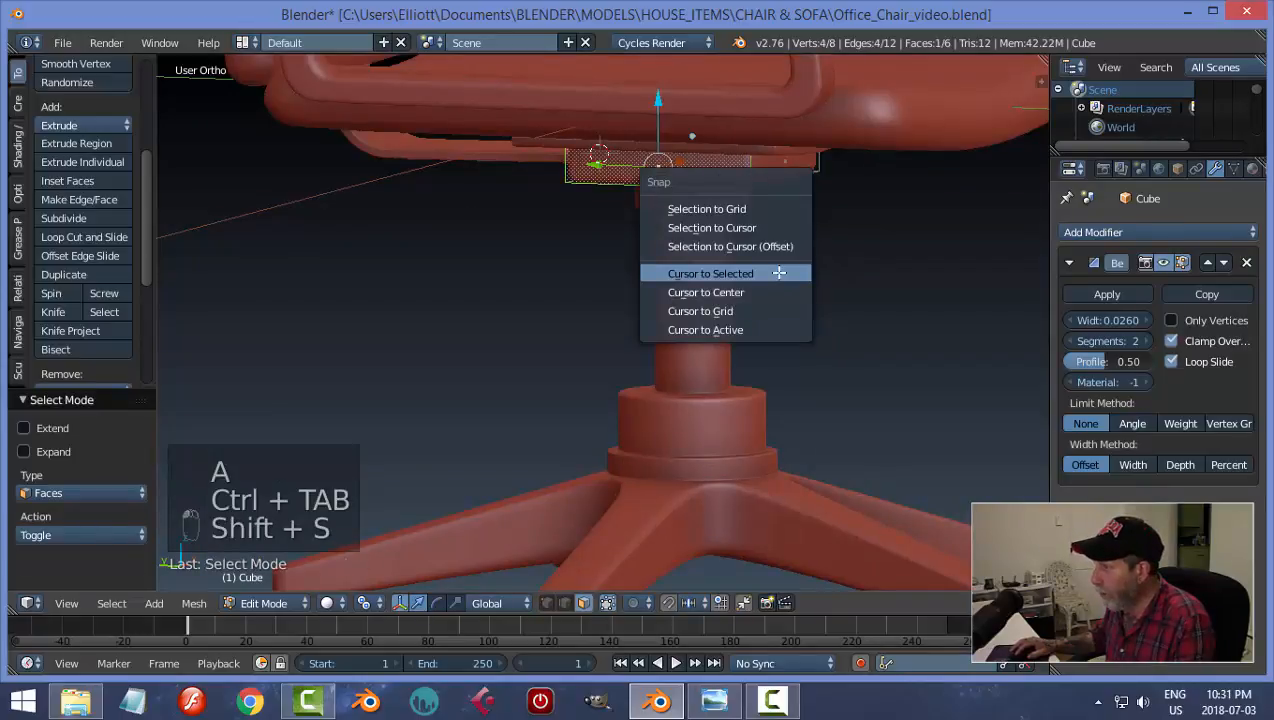
left_click(779, 272)
key("a")
key("Tab")
left_click(653, 294)
scroll(720, 296, "down", 3)
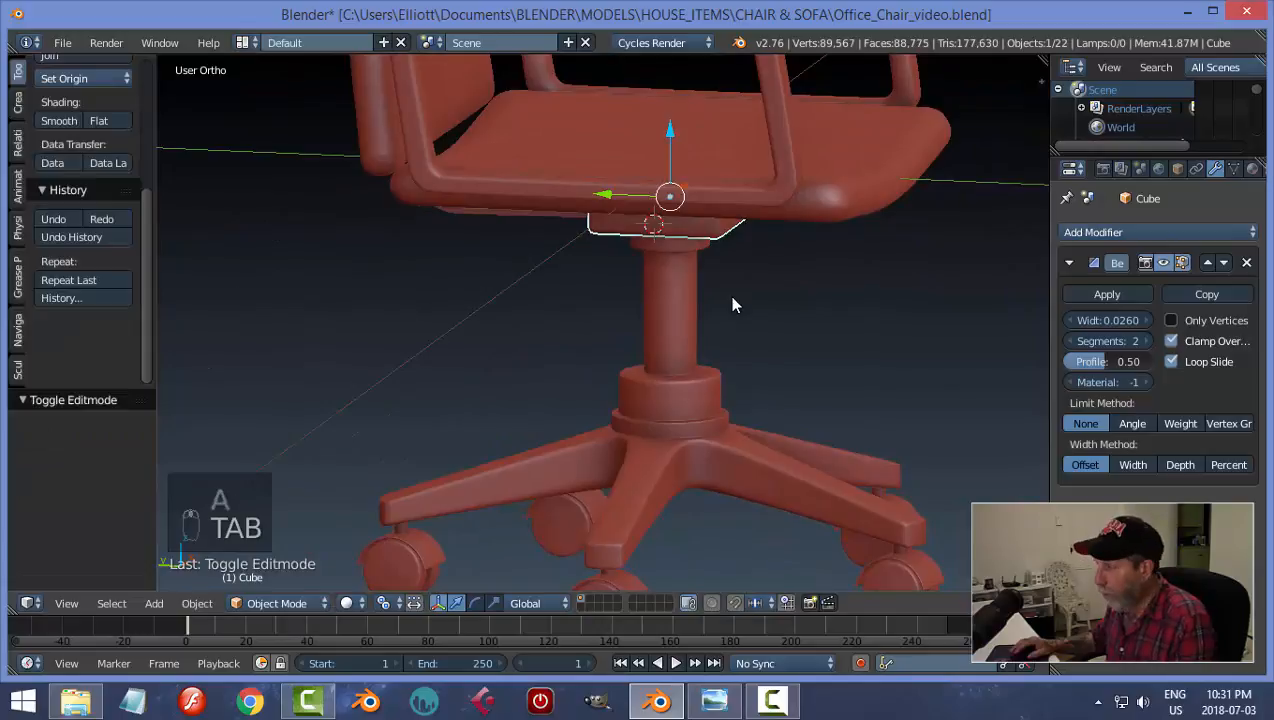
Step: Add a plane at the 3D cursor and merge its vertices at center into a single vertex
key("shift+a")
left_click(779, 302)
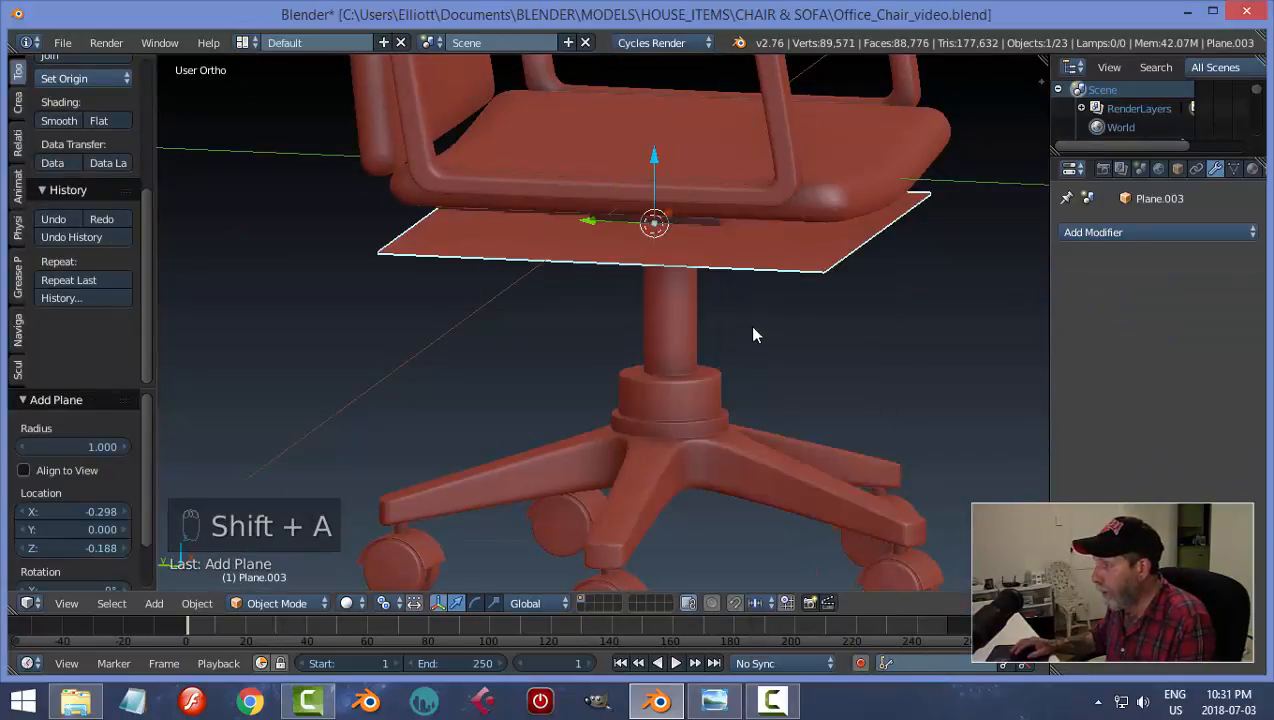
scroll(753, 335, "down", 2)
key("Tab")
left_click(930, 322)
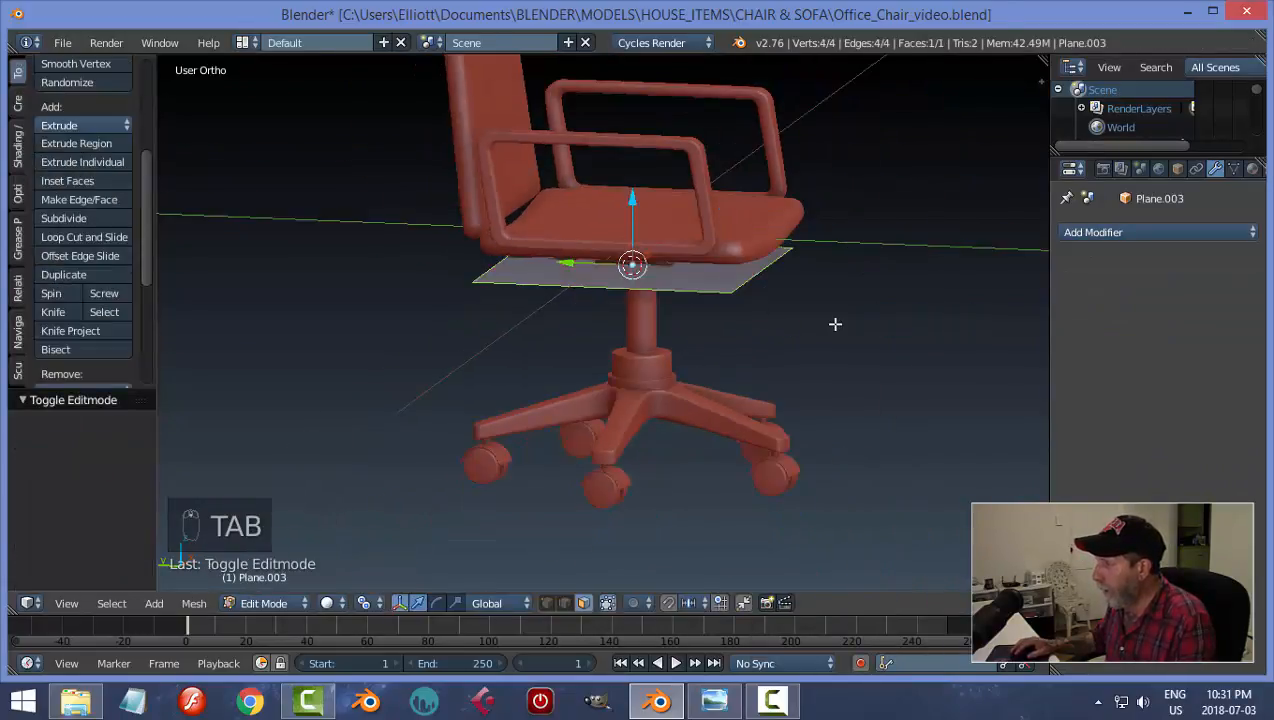
key("ctrl+Tab")
left_click(816, 288)
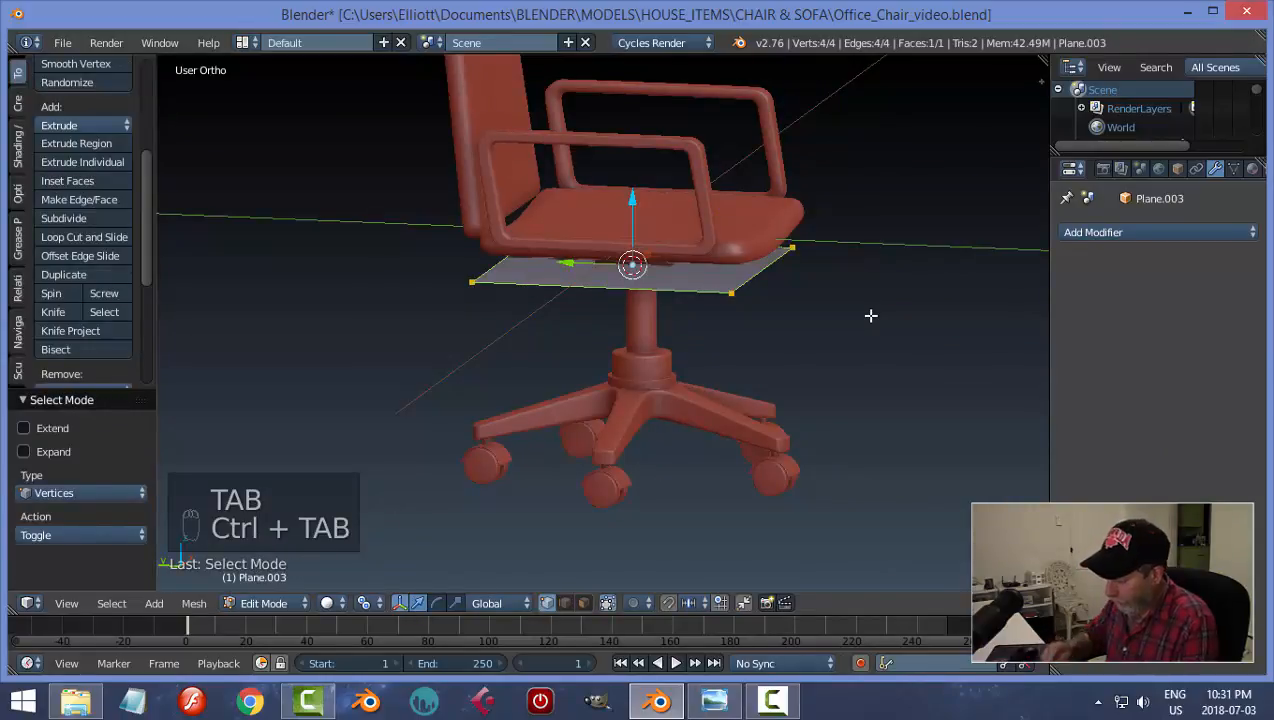
key("alt+m")
left_click(871, 316)
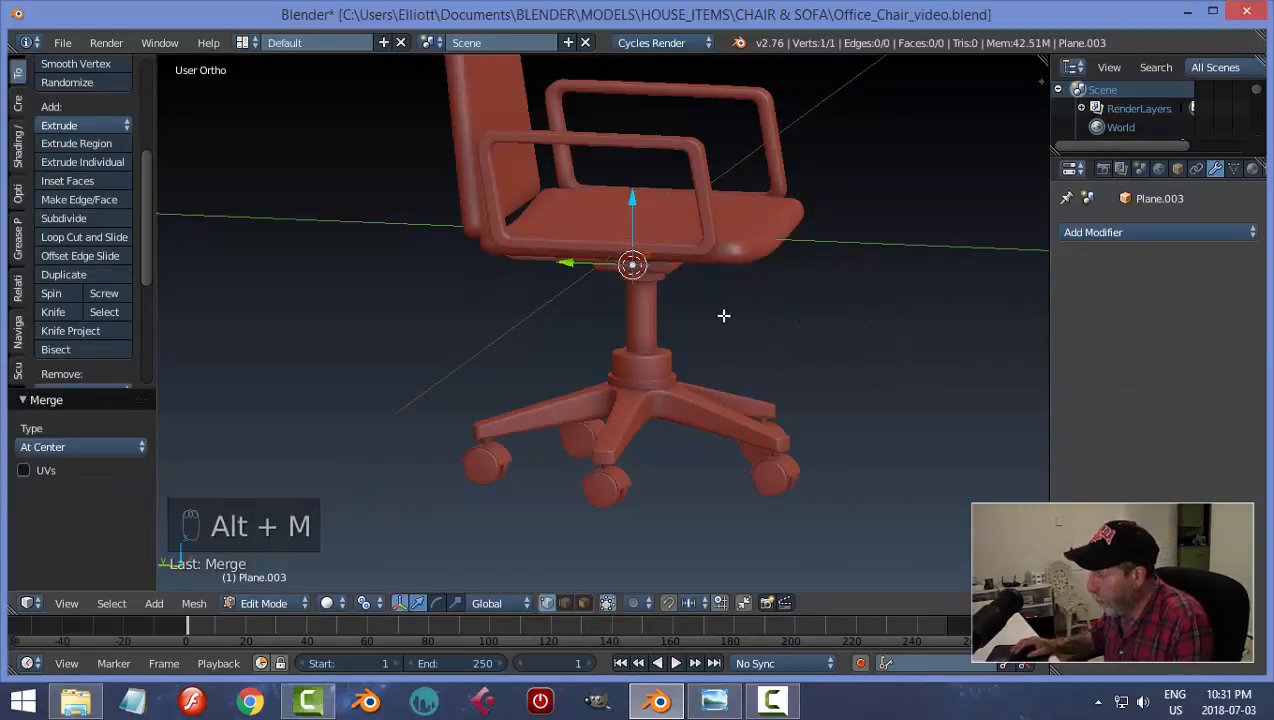
Step: Extrude the vertex about 0.916 outward along negative X, and pull its end back by about 0.159
middle_click_drag(722, 316, 766, 297)
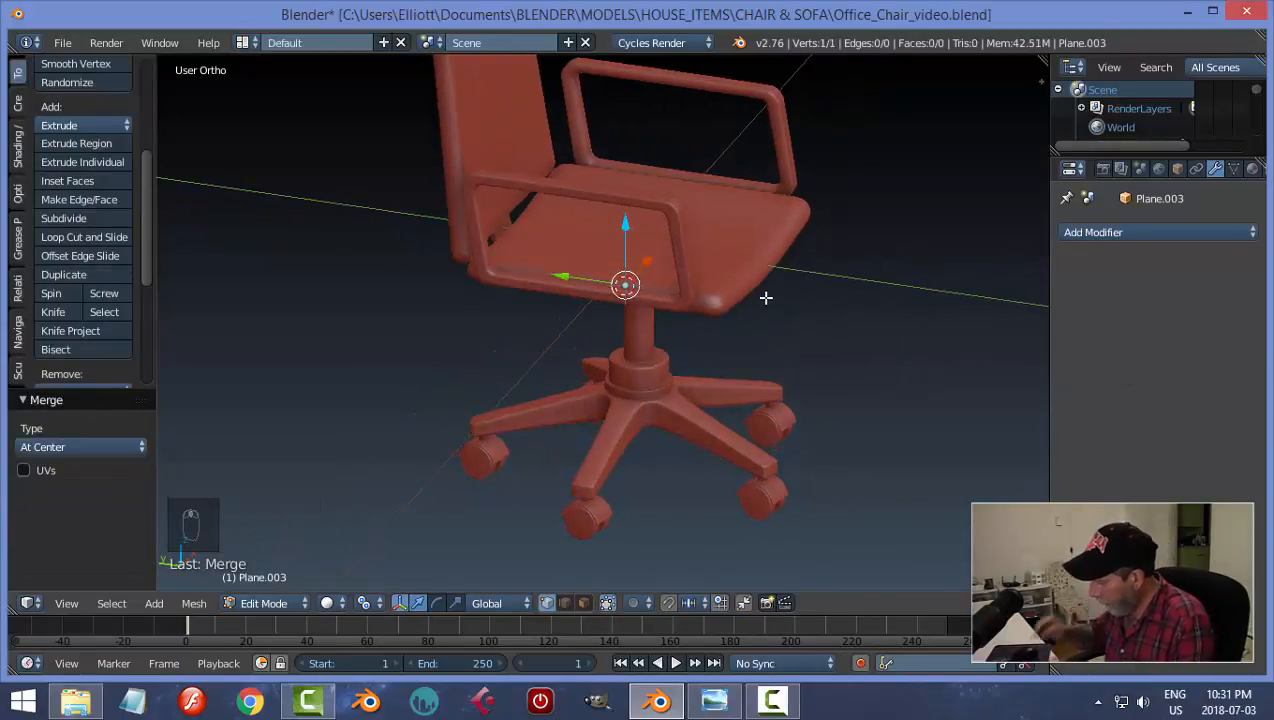
key("KP_7")
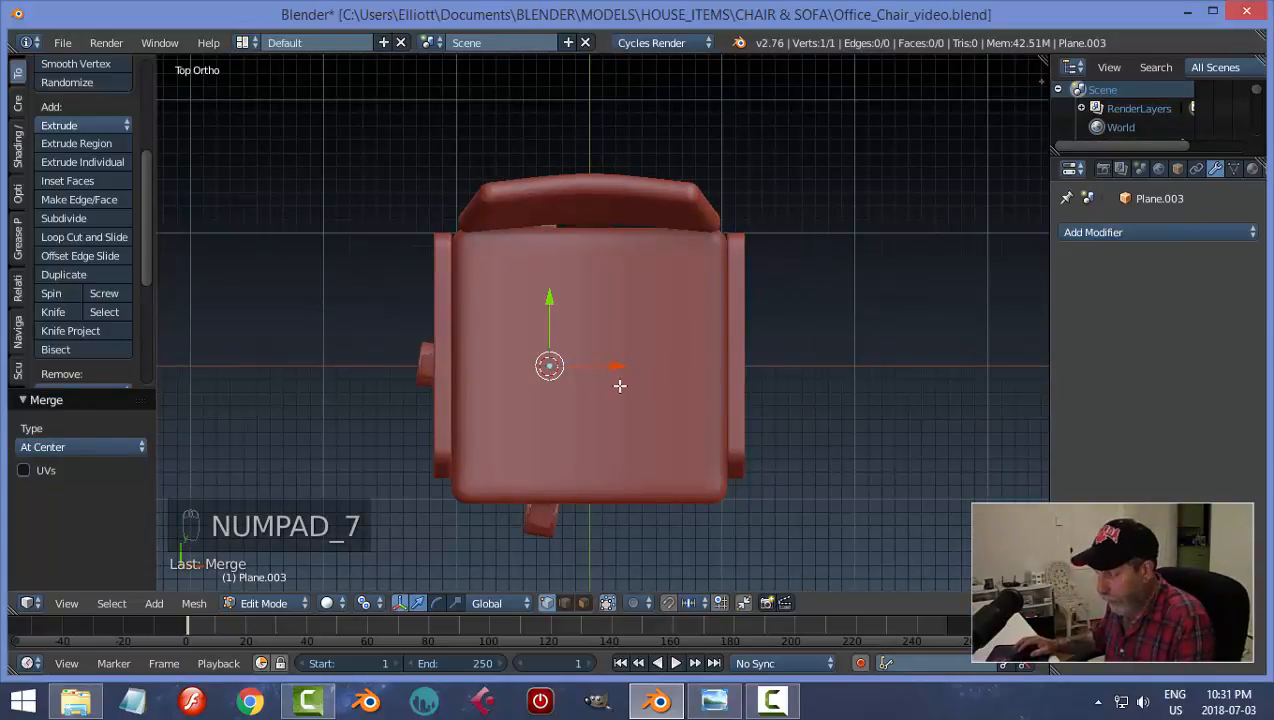
key("e")
key("e")
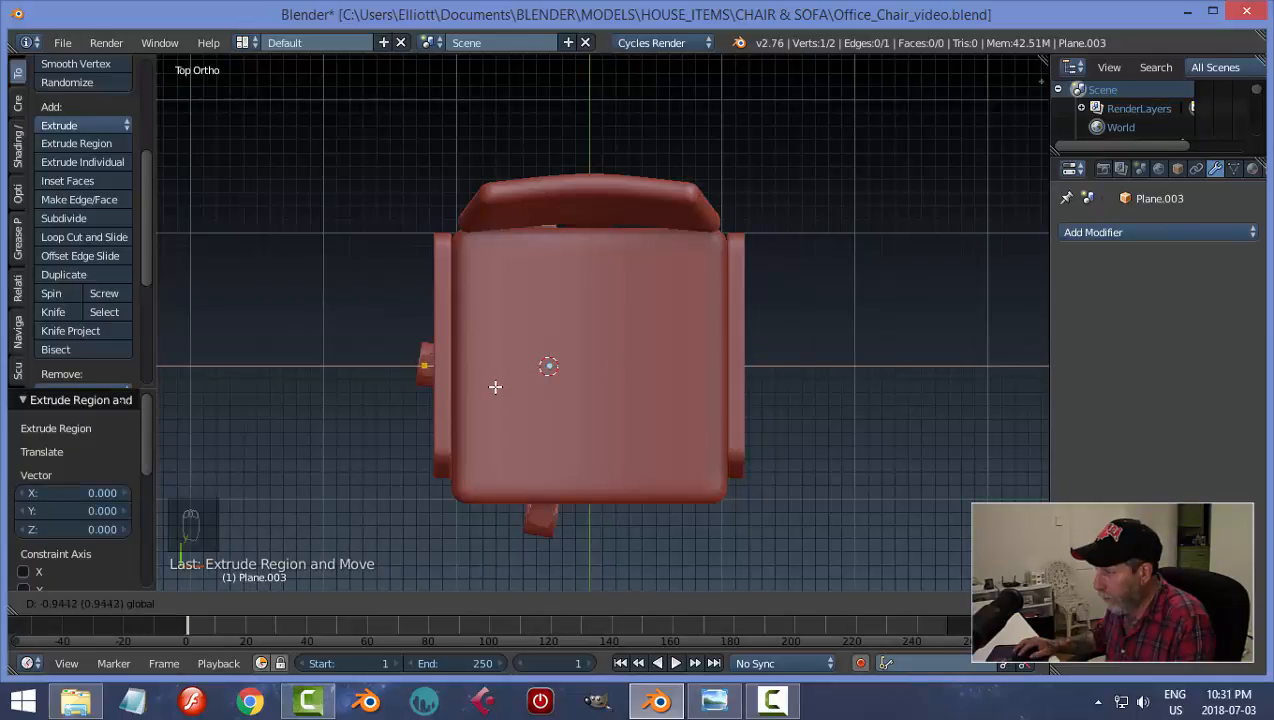
left_click(498, 386)
middle_click_drag(498, 386, 751, 306)
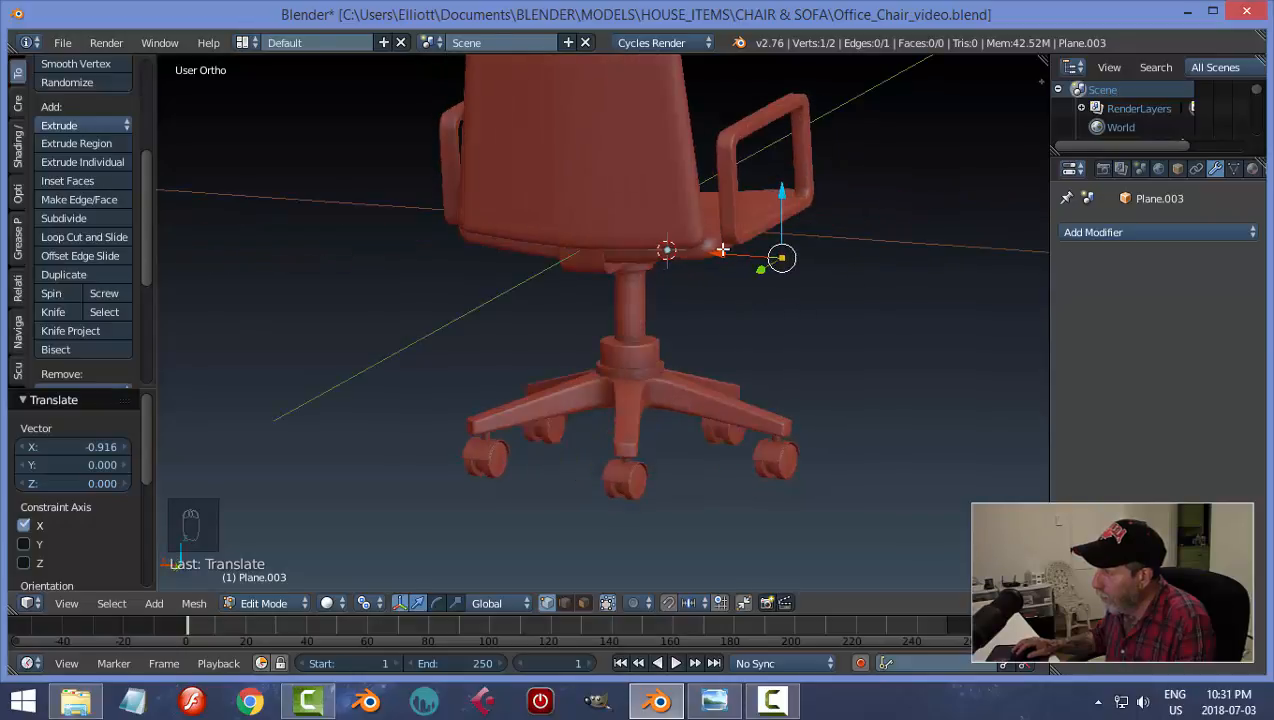
left_click_drag(722, 251, 706, 248)
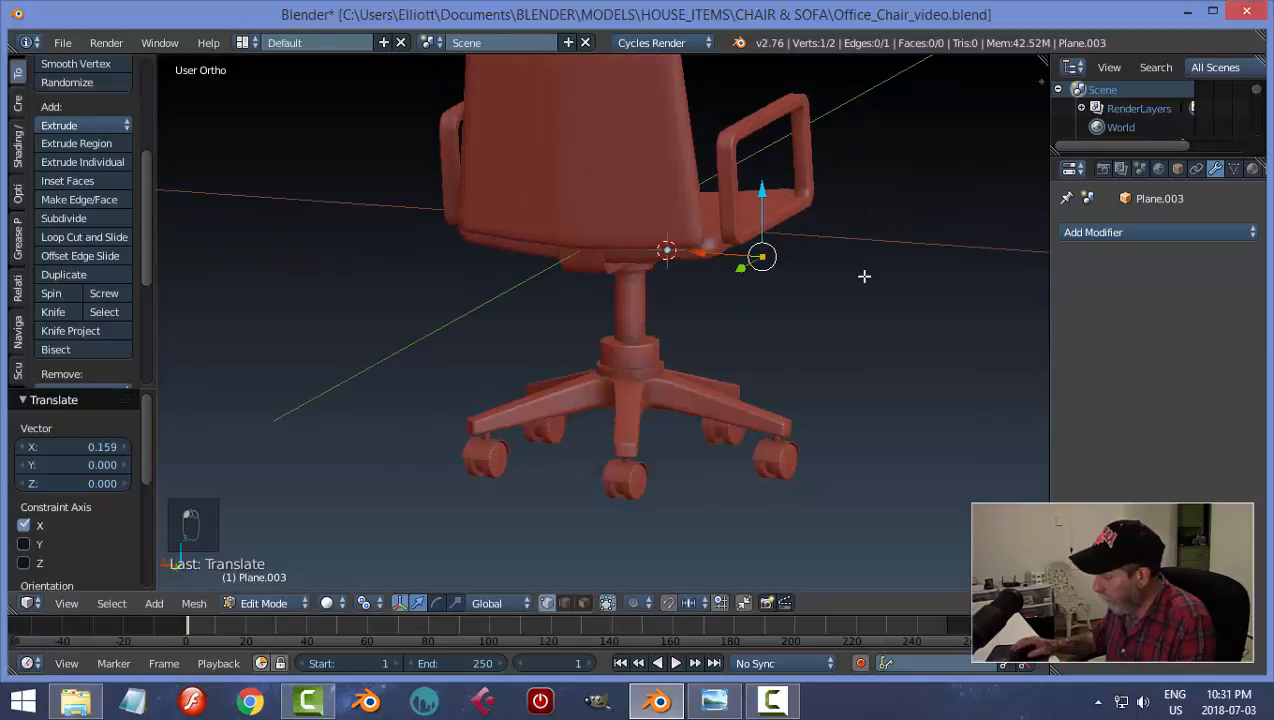
Step: Extrude the end vertex again, moving it about -0.359 along Y and -0.282 along X to form an angled segment
key("KP_7")
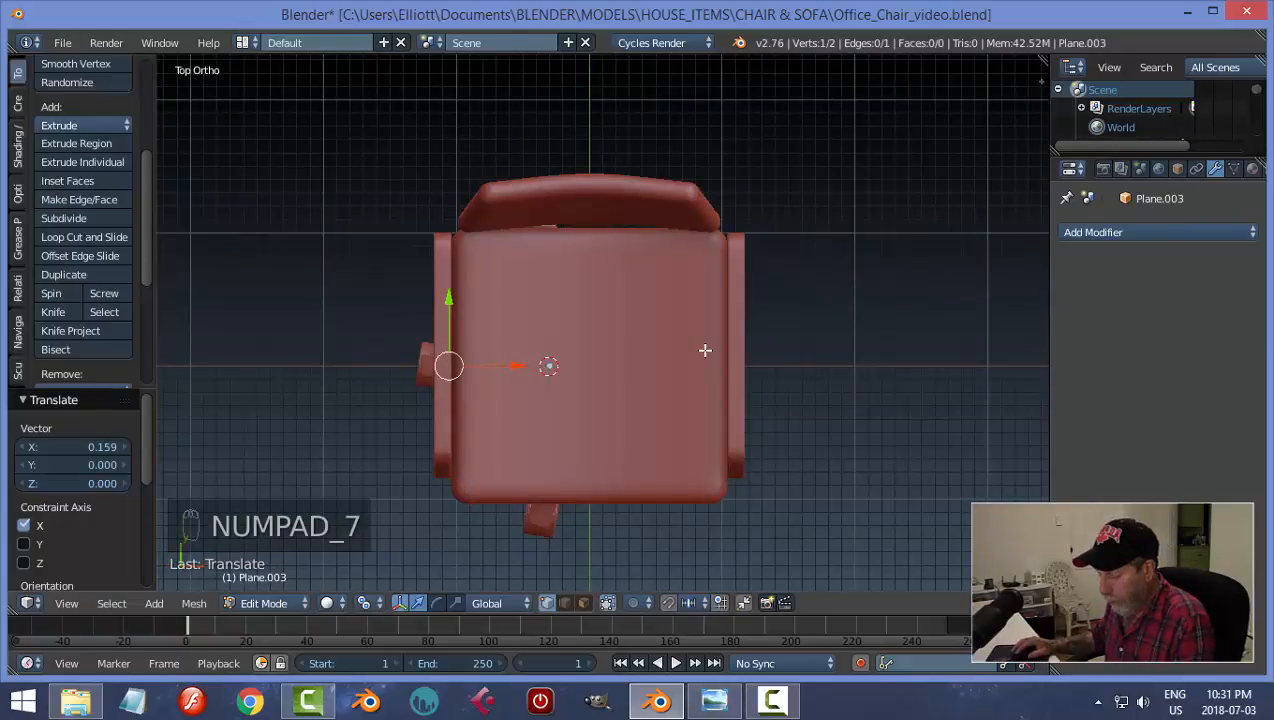
key("e")
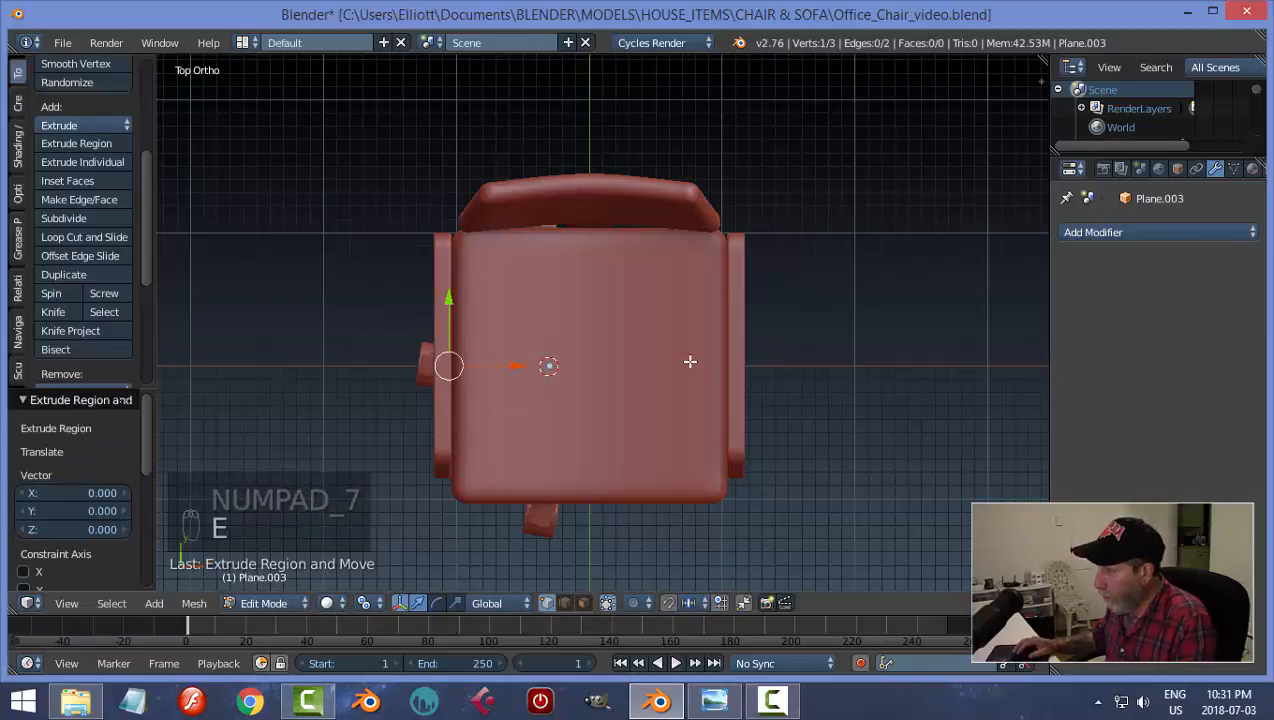
middle_click_drag(690, 361, 926, 285)
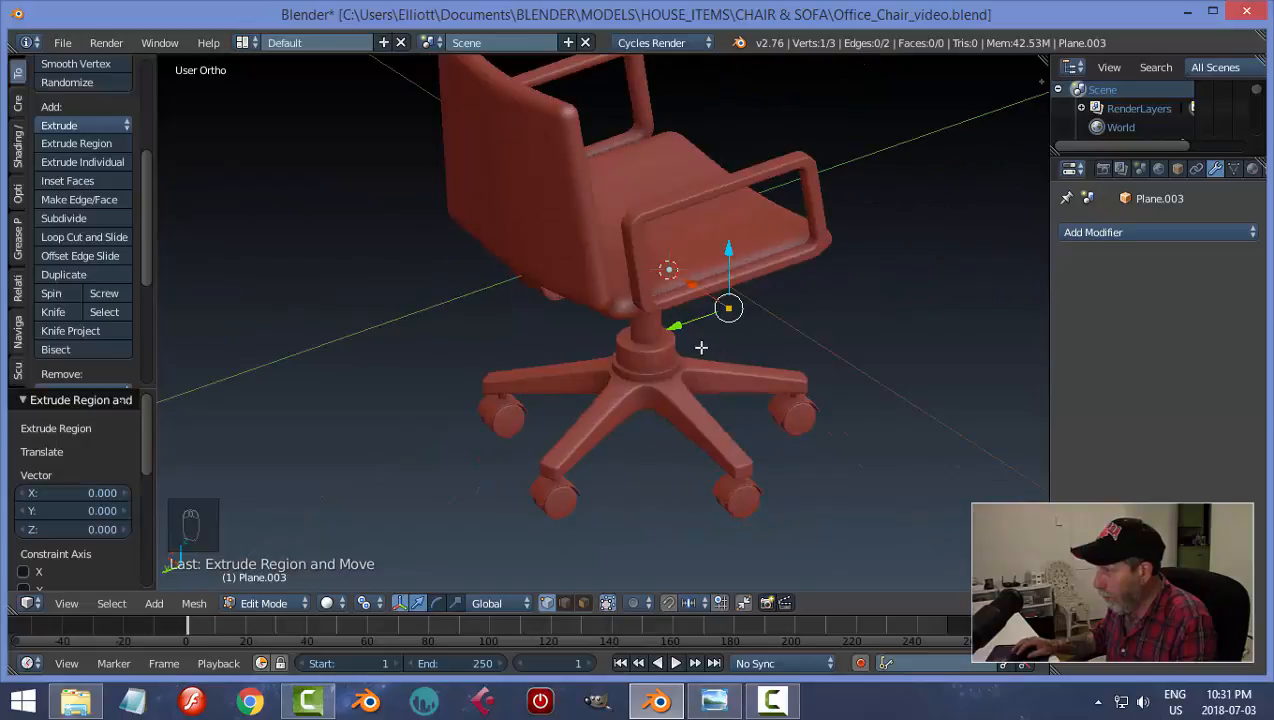
key("g")
key("y")
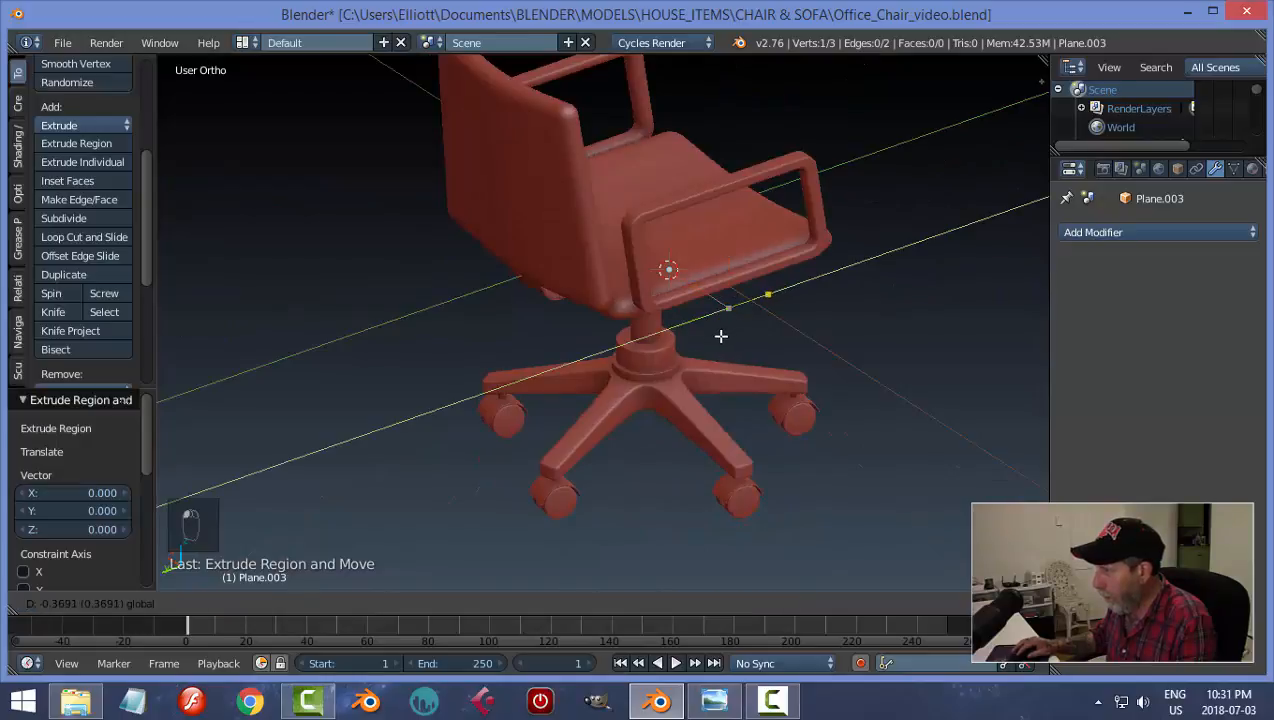
left_click(744, 345)
key("g")
key("x")
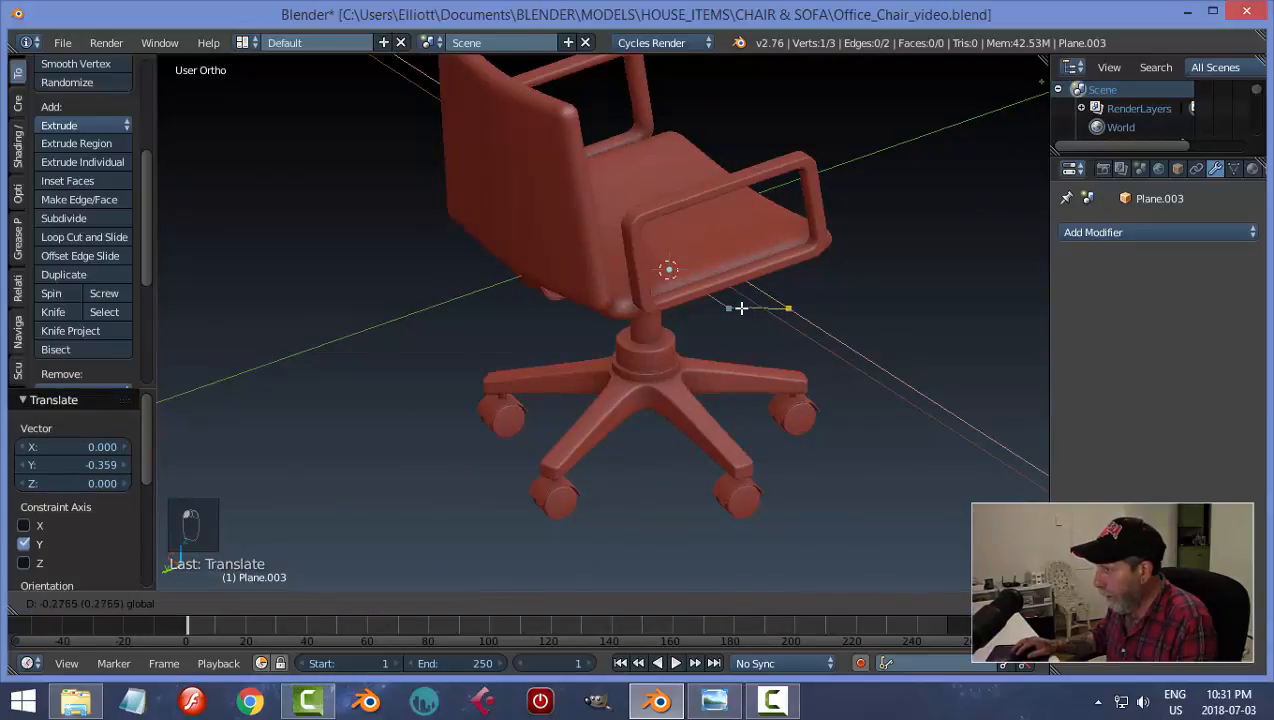
left_click(786, 308)
middle_click_drag(786, 308, 773, 338)
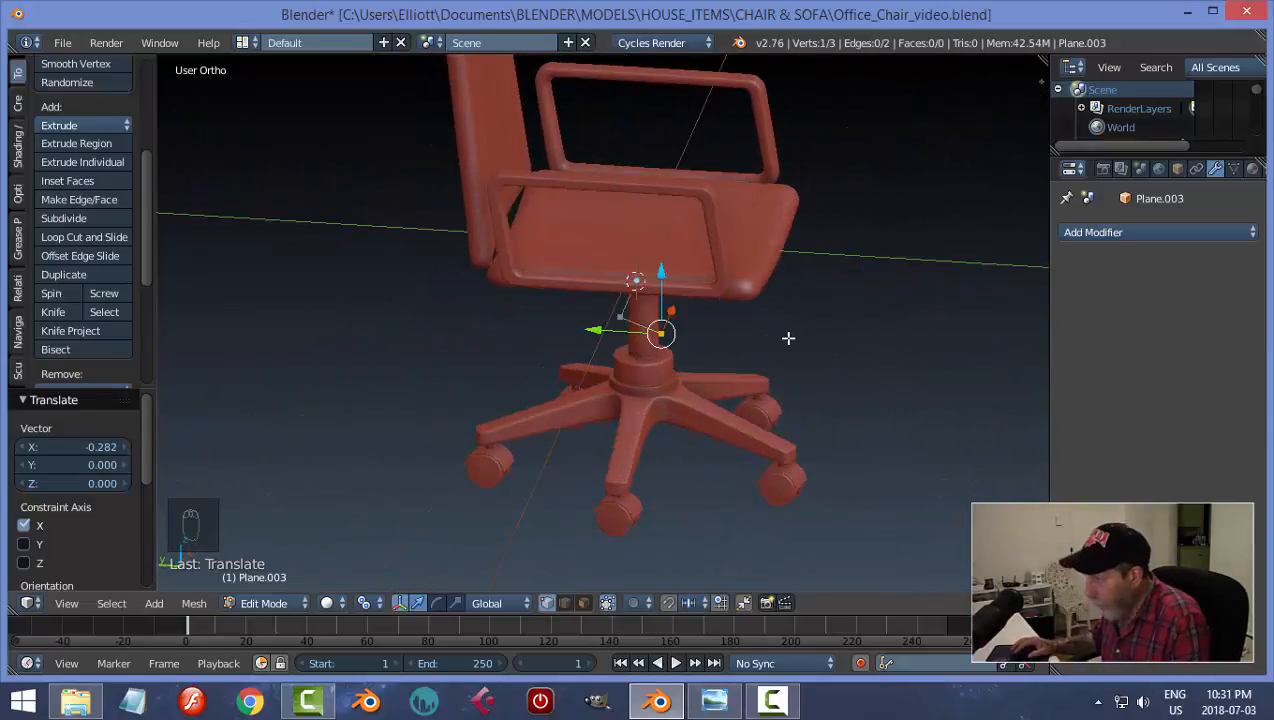
Step: Leave Edit Mode and convert the angled lever path from a mesh to a curve
key("Tab")
middle_click_drag(735, 377, 771, 331)
key("alt+c")
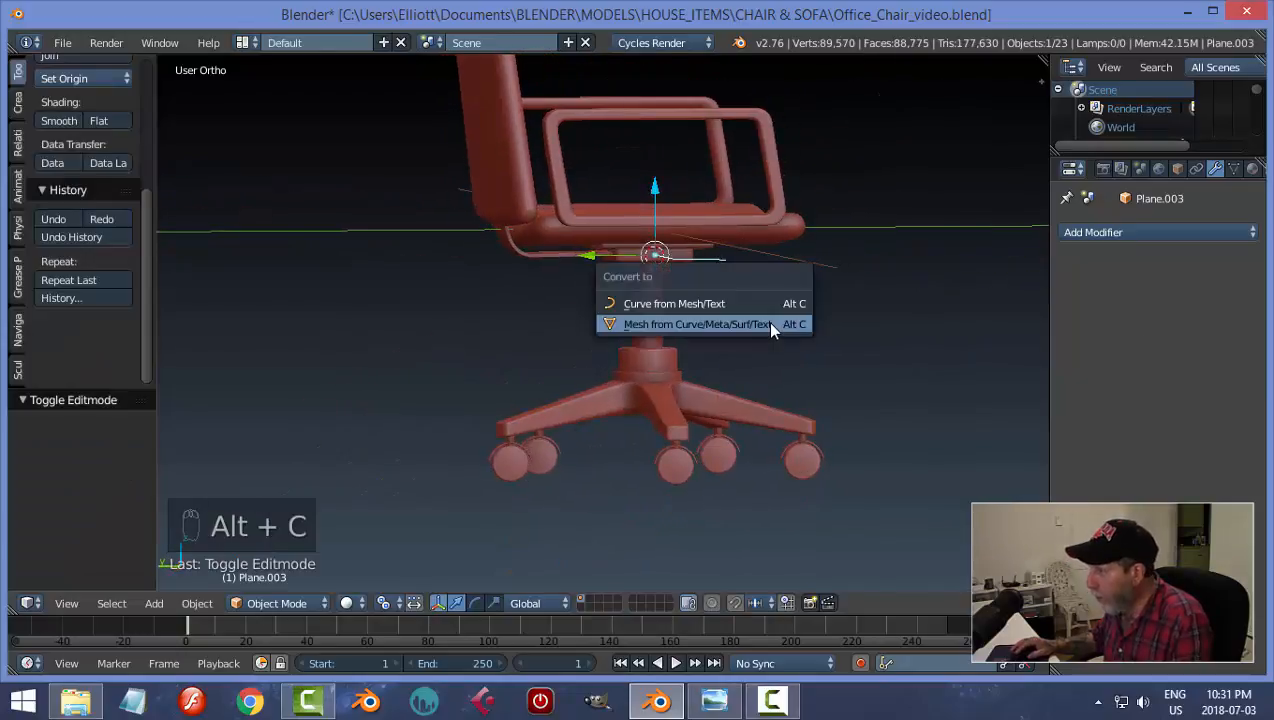
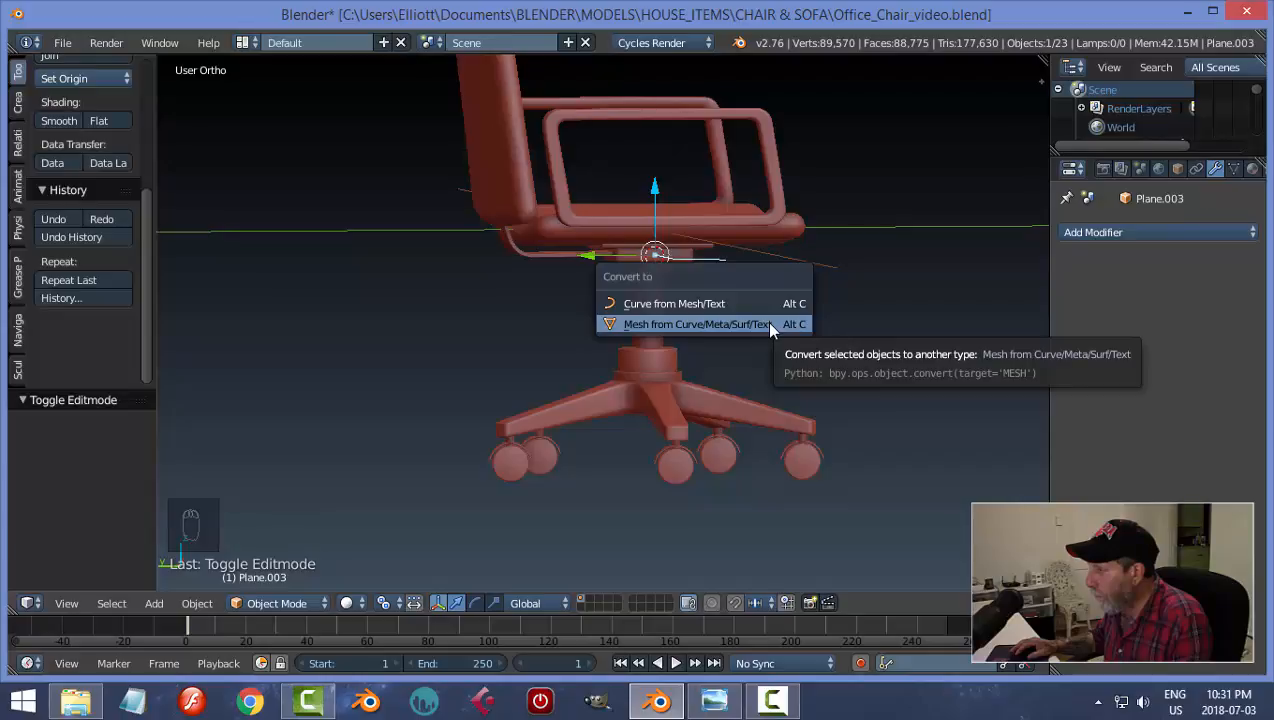
left_click(708, 302)
scroll(866, 354, "up", 3)
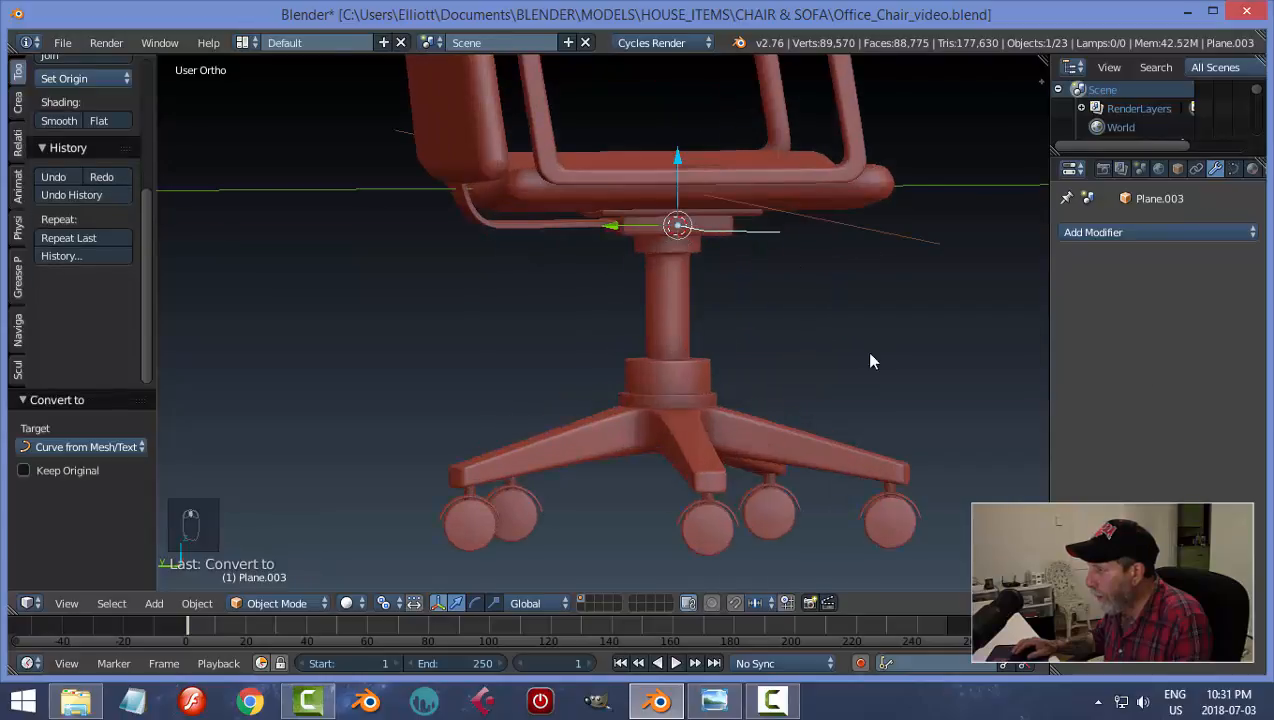
Step: Set the lever curve's fill to Full and shade the lever smooth
left_click(1234, 170)
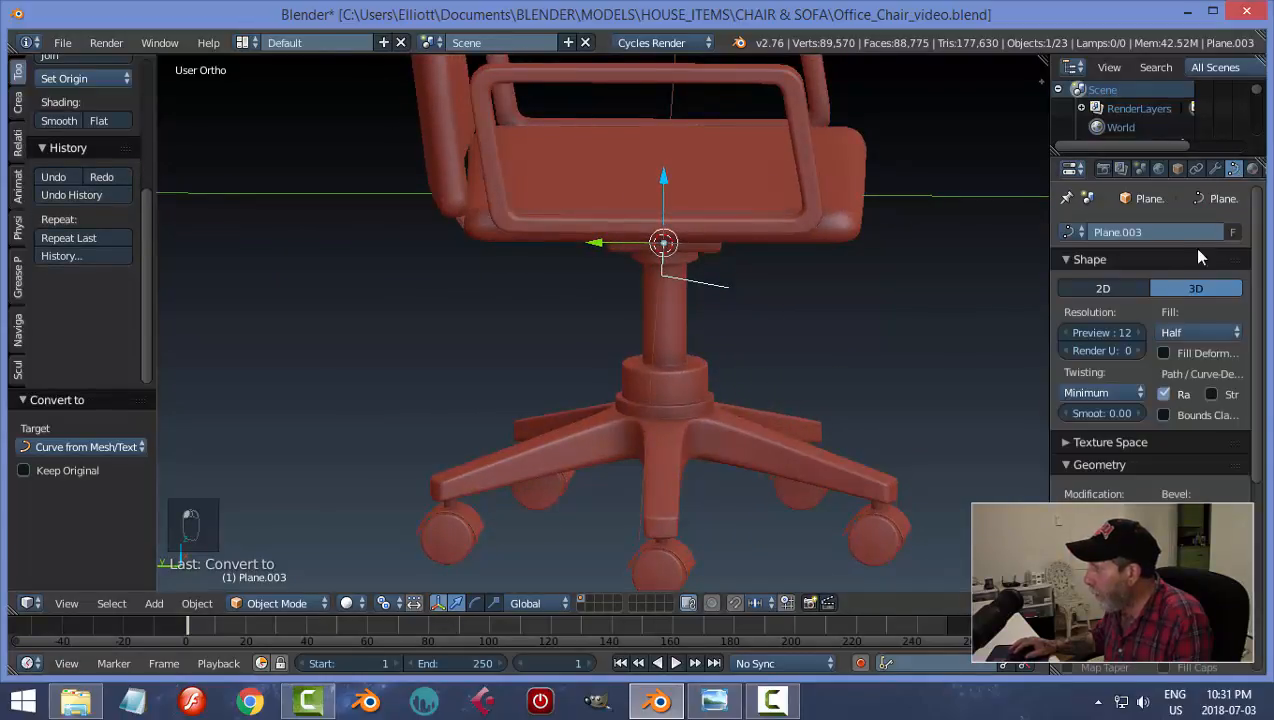
left_click(1195, 332)
left_click(1175, 320)
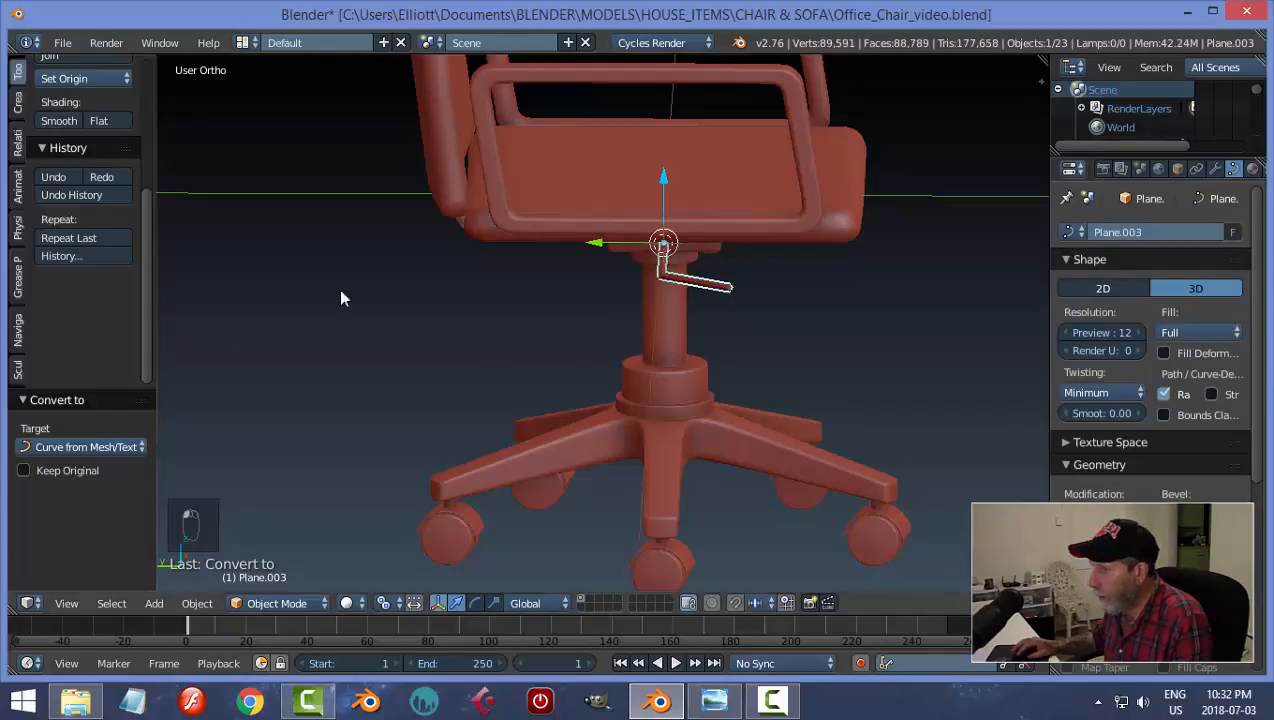
left_click(58, 120)
scroll(876, 342, "up", 3)
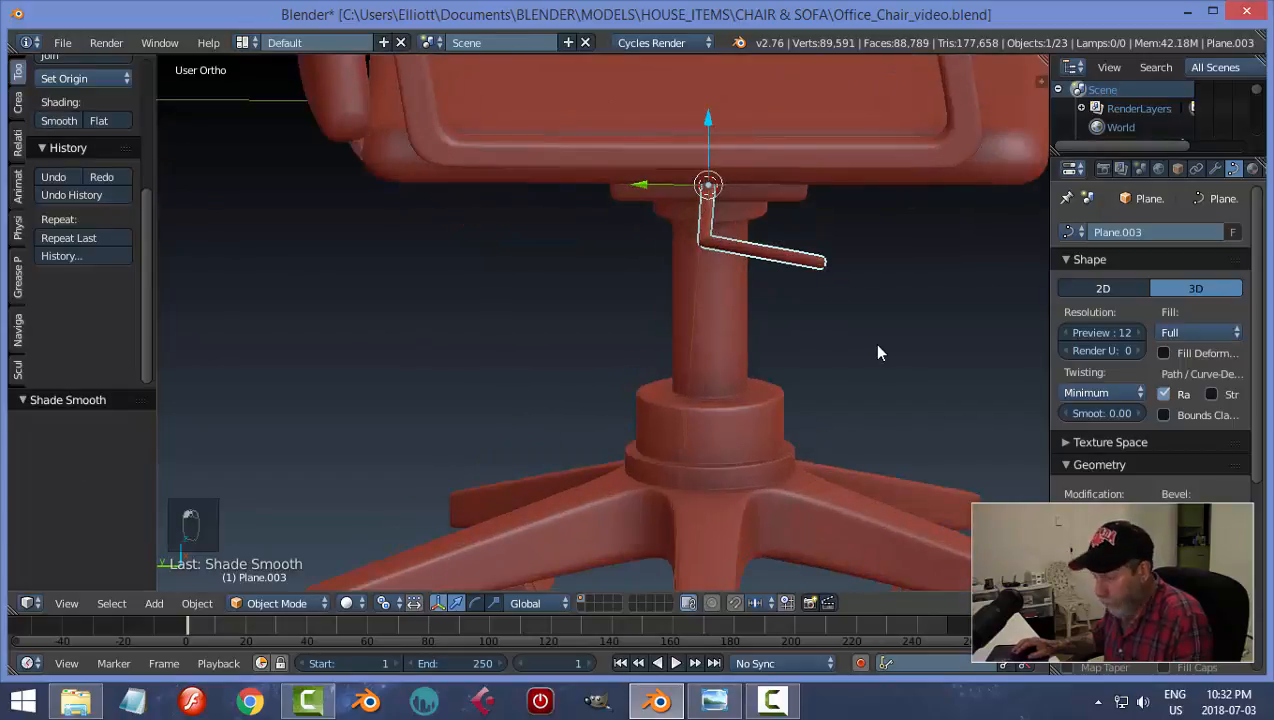
key("a")
middle_click_drag(772, 349, 677, 374)
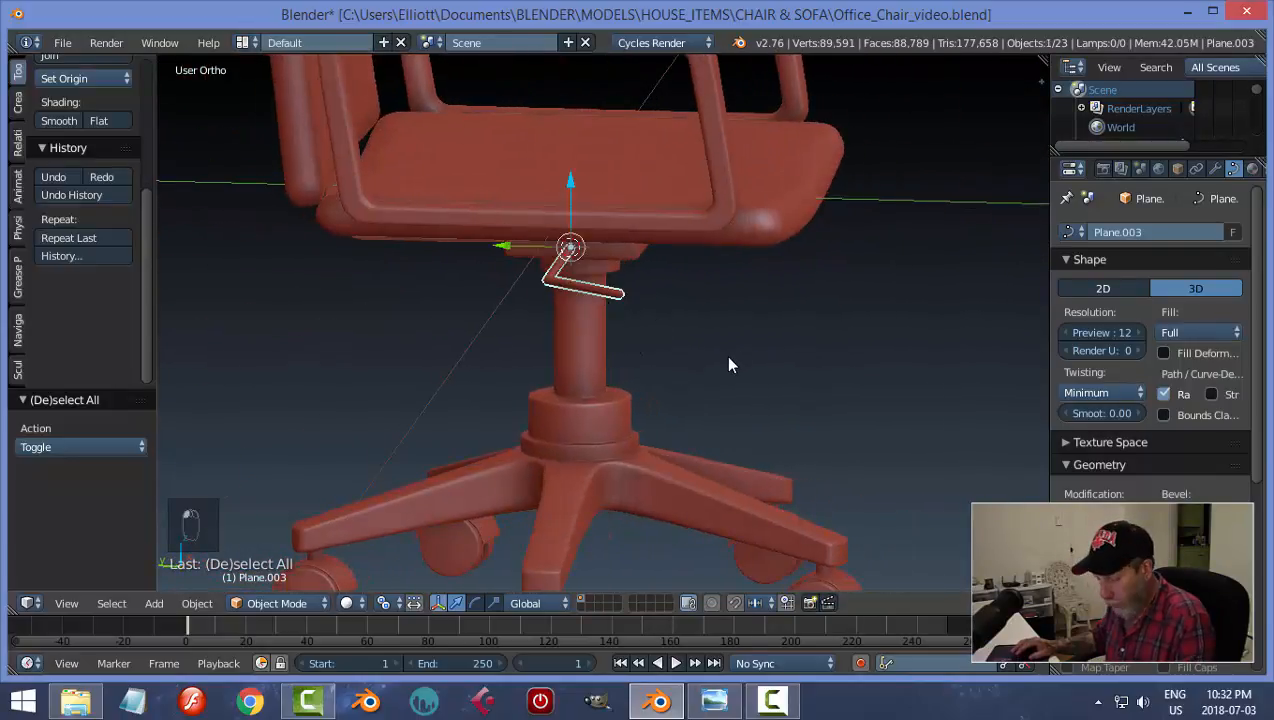
Step: Convert the lever curve to a mesh and enter Edit Mode
key("alt+c")
left_click(705, 371)
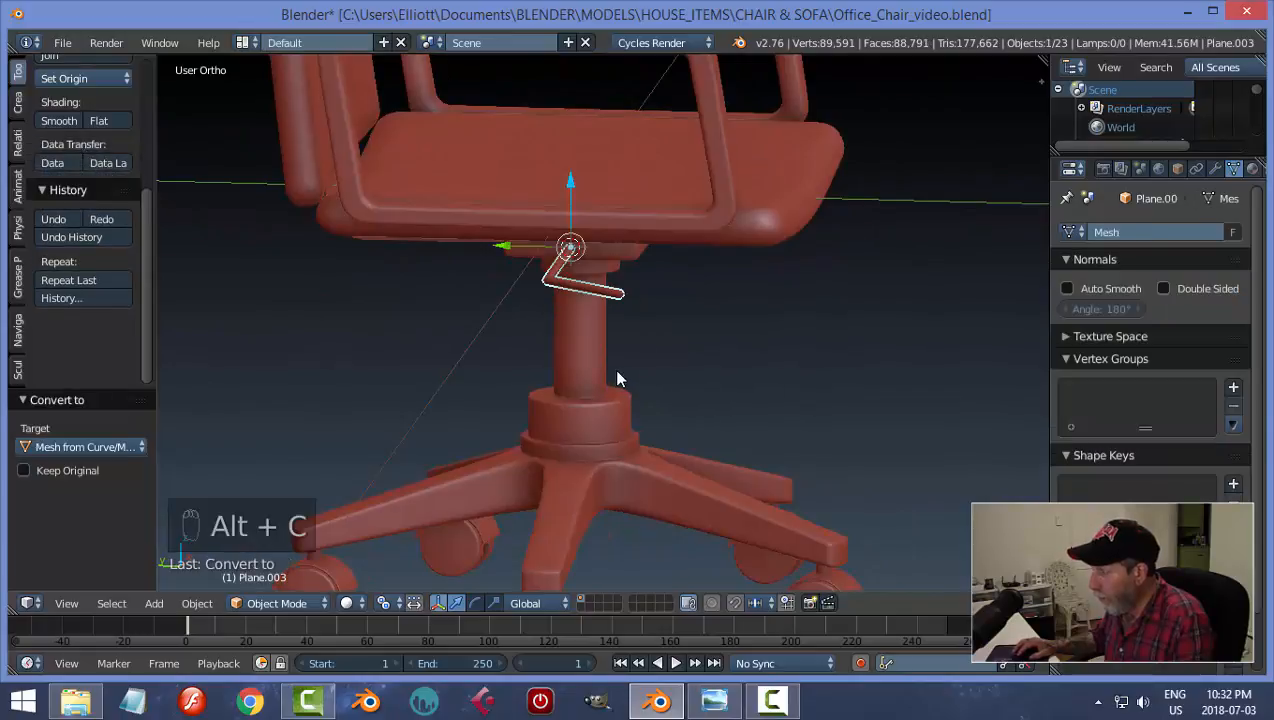
key("Tab")
left_click(762, 370)
Step: Bevel the edge loop at the lever's bend with an offset of about 0.031 and 4 segments
scroll(589, 350, "up", 3)
middle_click_drag(589, 350, 650, 354)
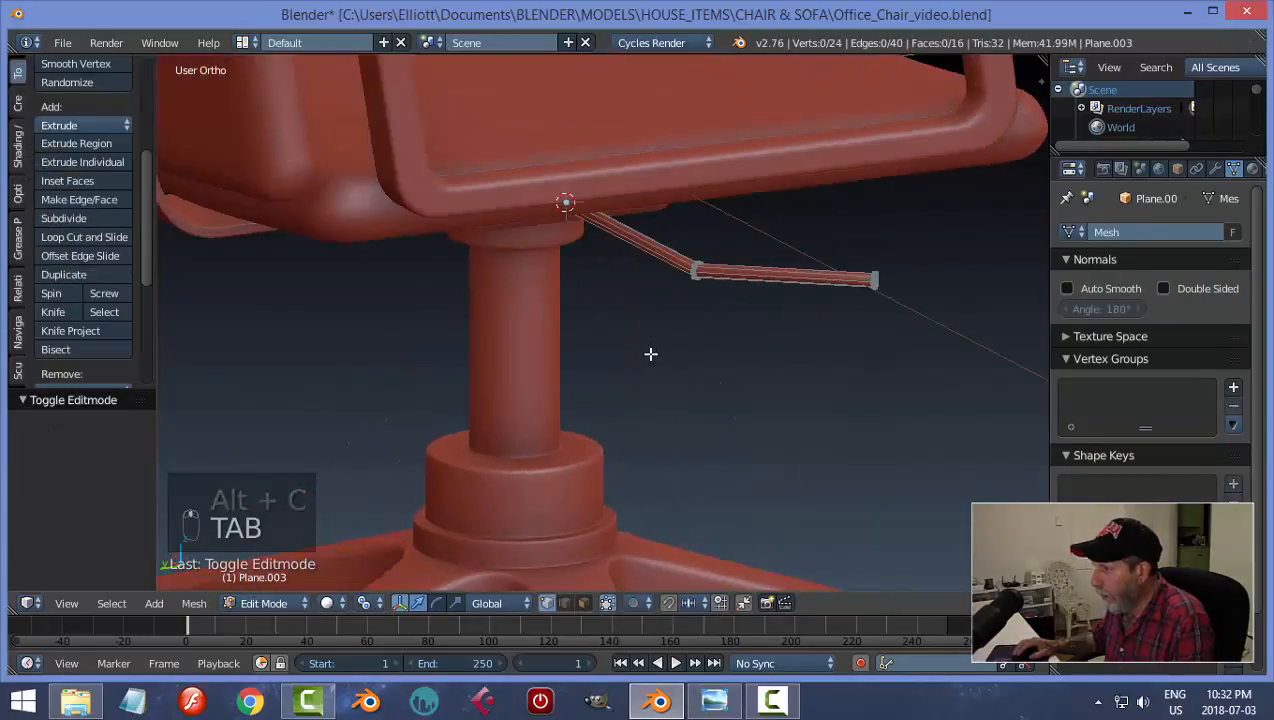
scroll(800, 330, "up", 3)
key("ctrl+Tab")
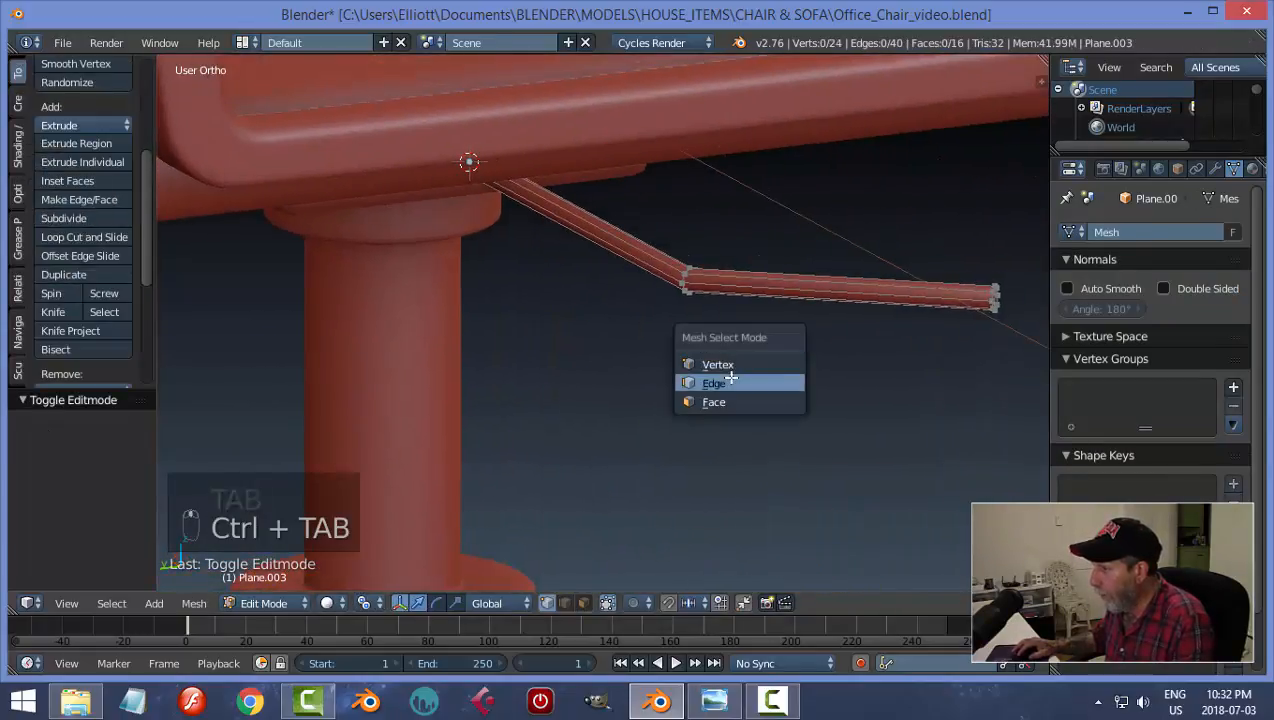
left_click(732, 378)
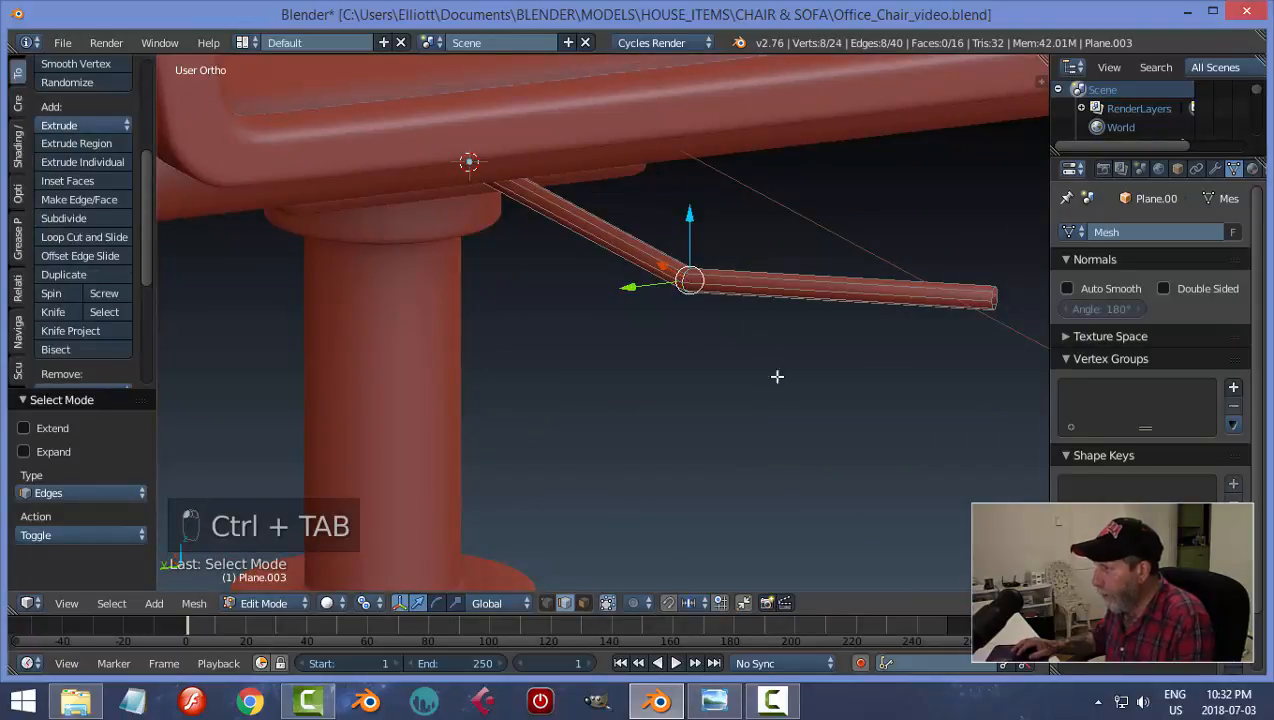
key("ctrl+b")
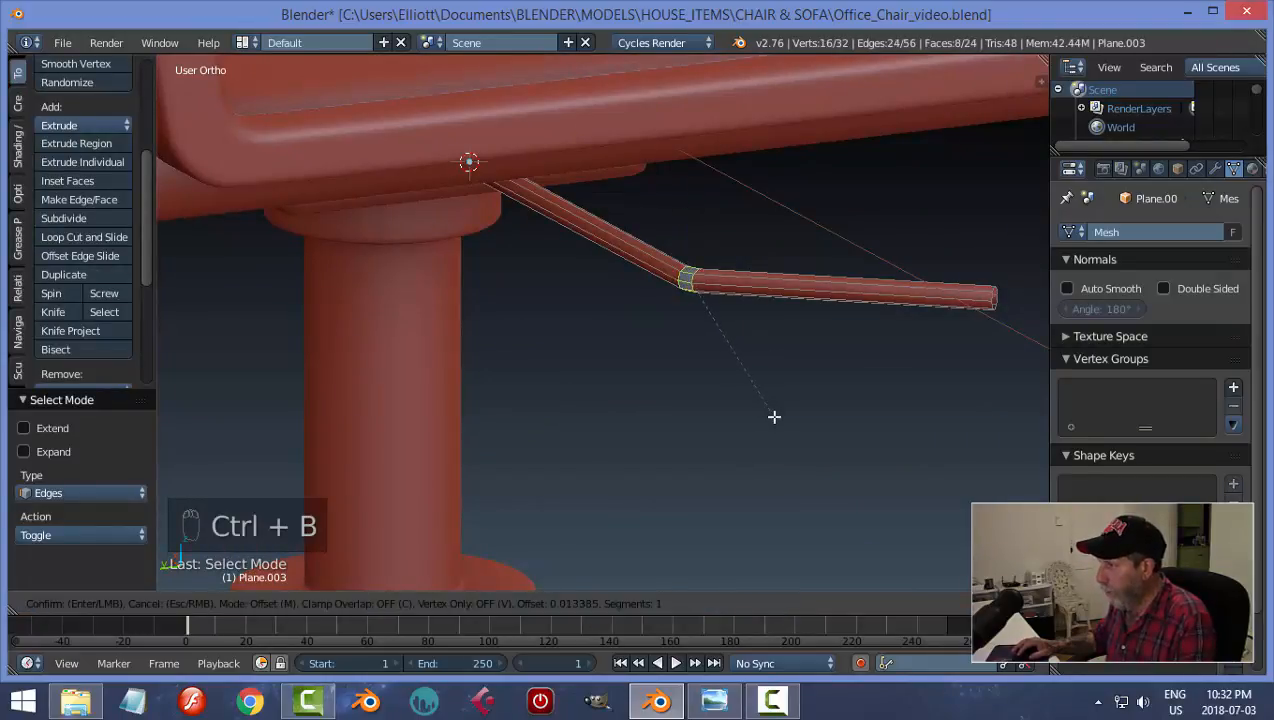
scroll(776, 425, "up", 3)
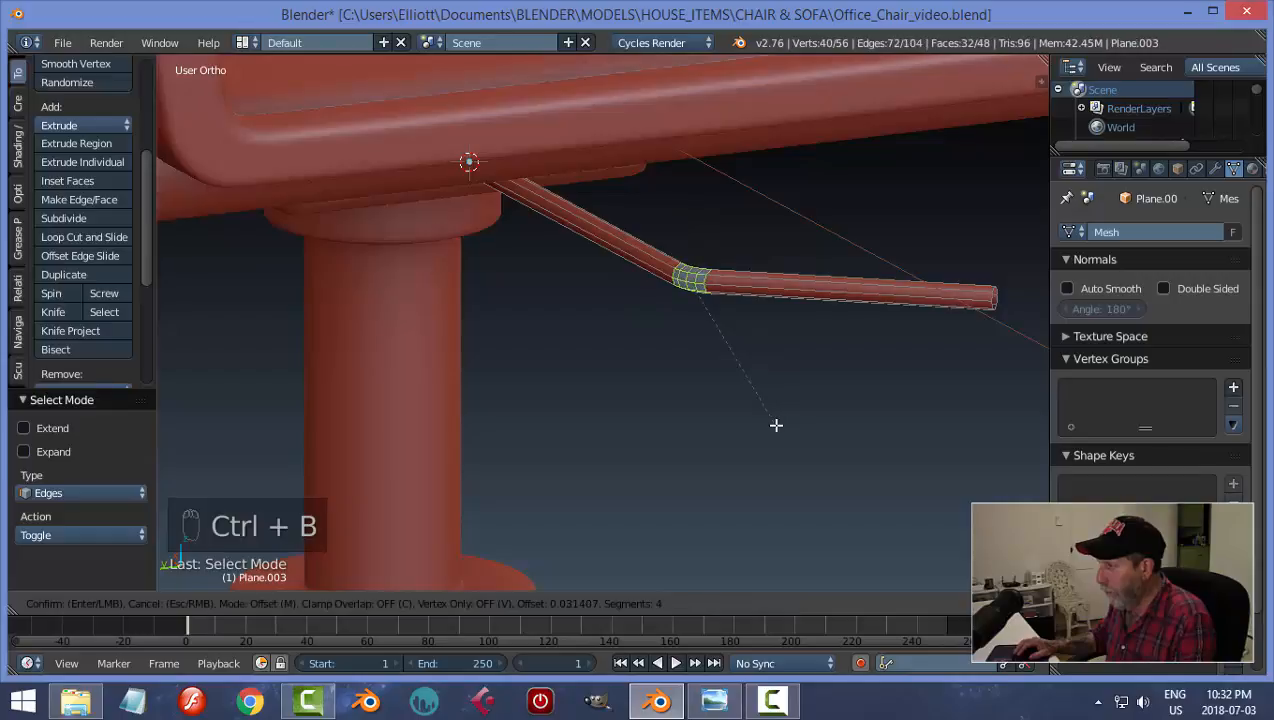
left_click(776, 425)
key("a")
Step: Select the edge loop at the lever's free end and save over Office_Chair_video.blend
middle_click_drag(816, 430, 766, 424)
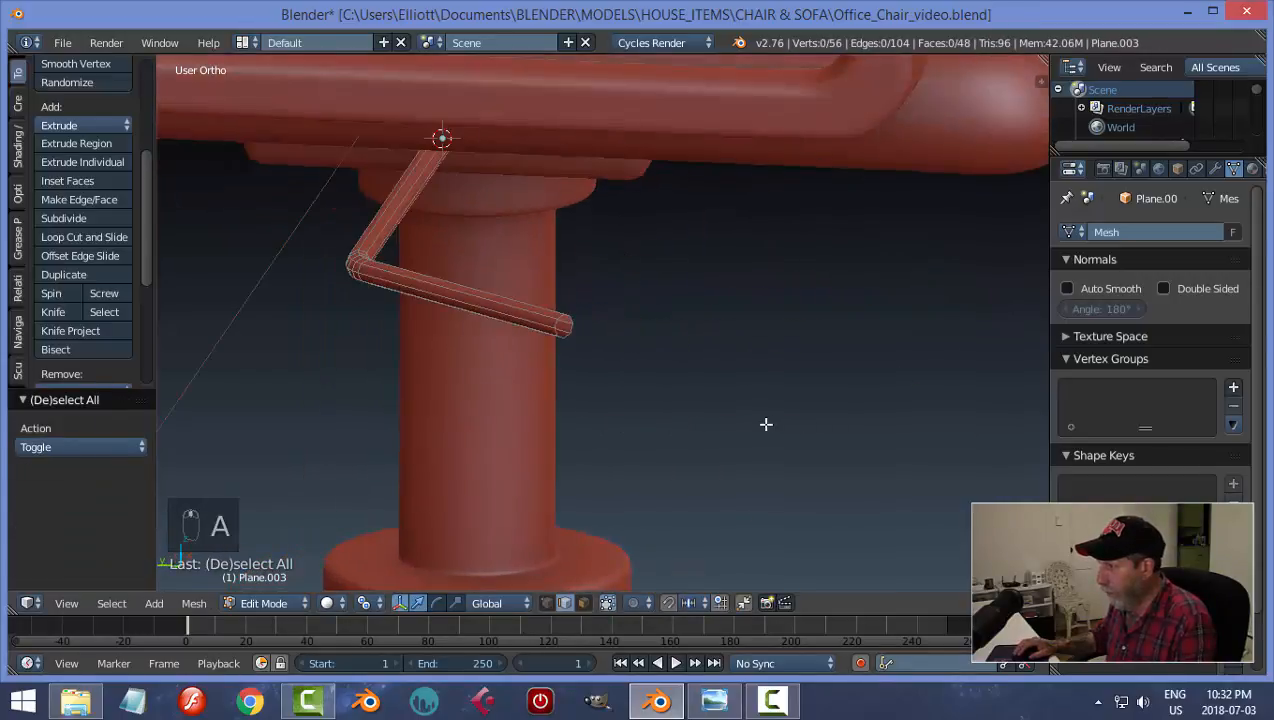
scroll(561, 349, "up", 2)
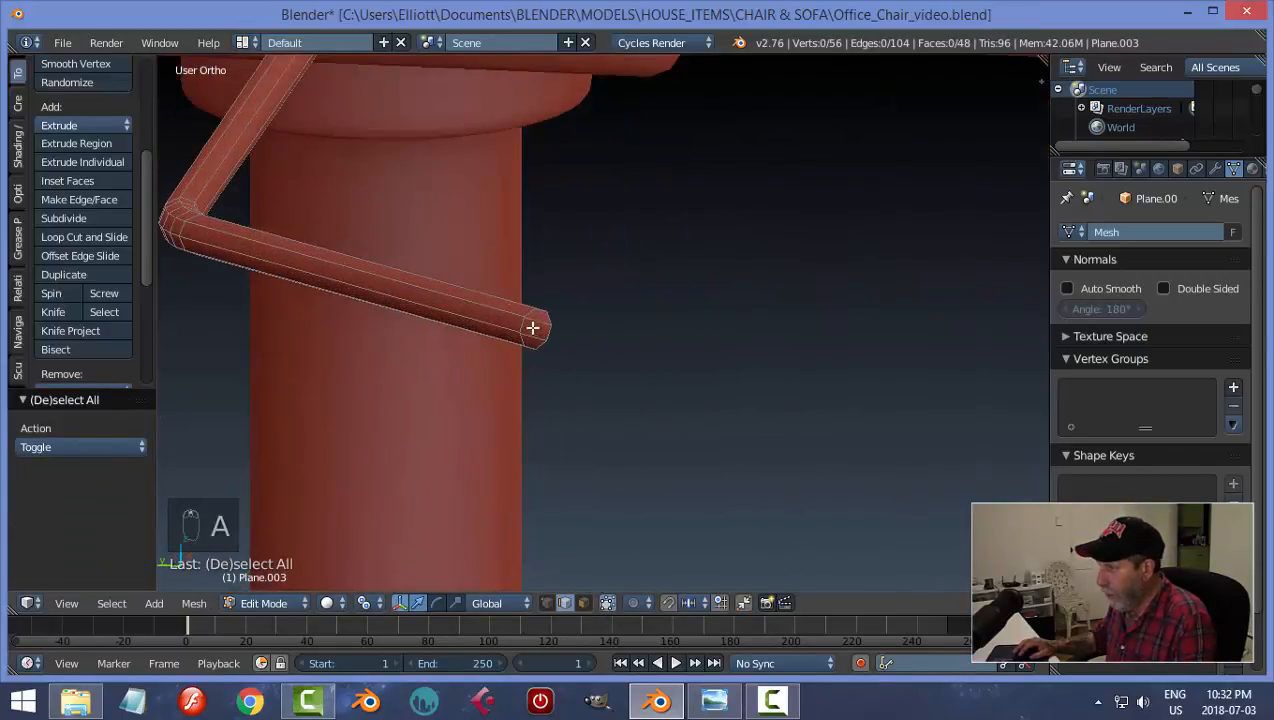
key("ctrl+s")
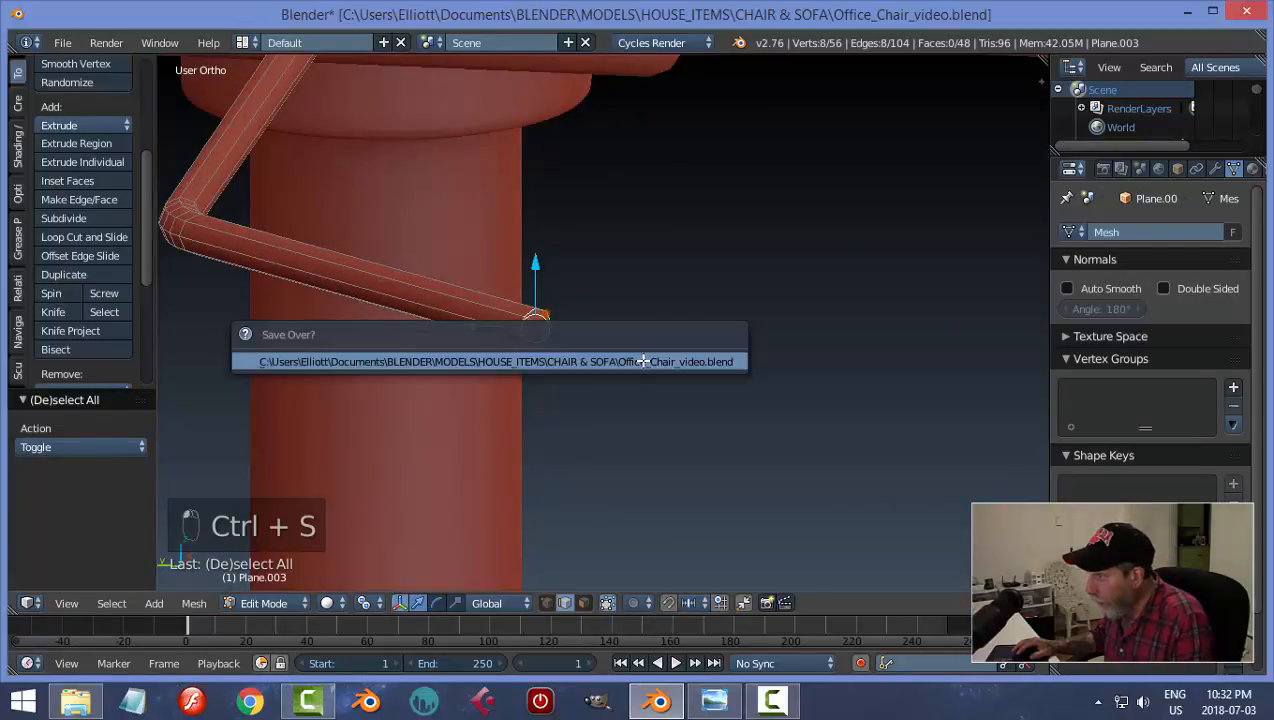
left_click(643, 360)
Step: Snap the 3D cursor to the selected end loop, clear the selection and return to Object Mode
key("shift+s")
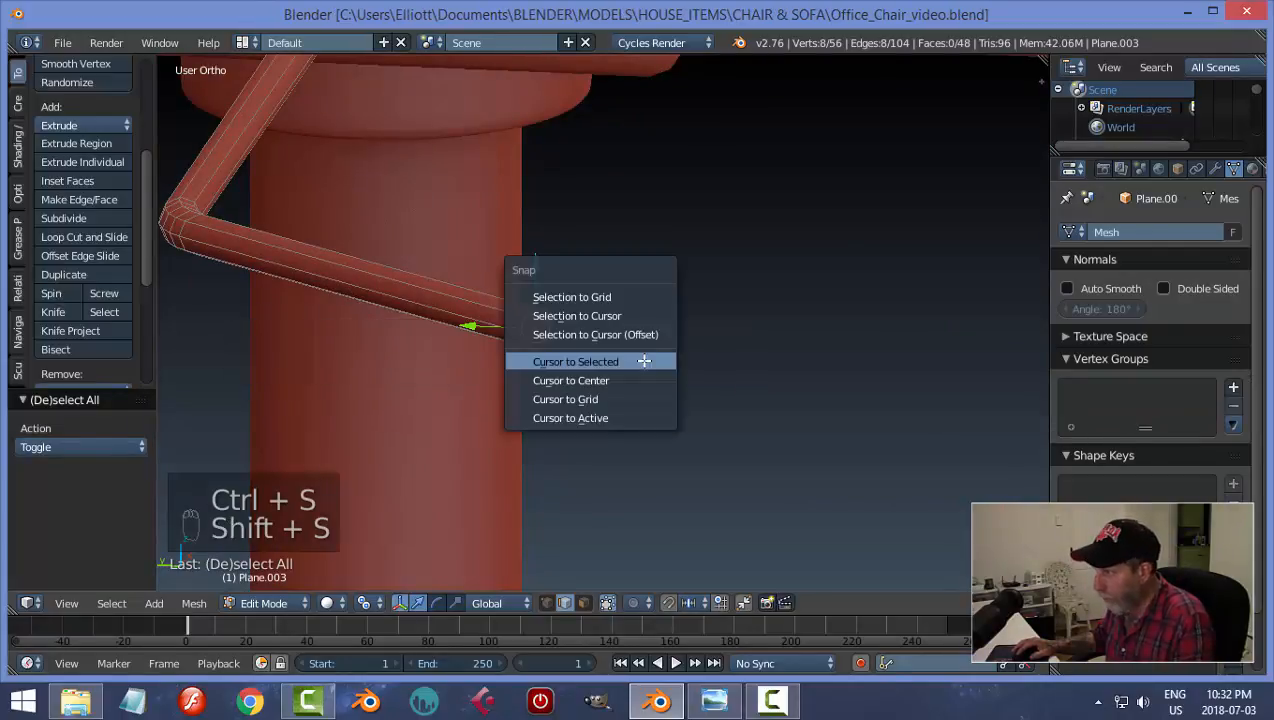
left_click(644, 361)
key("a")
key("Tab")
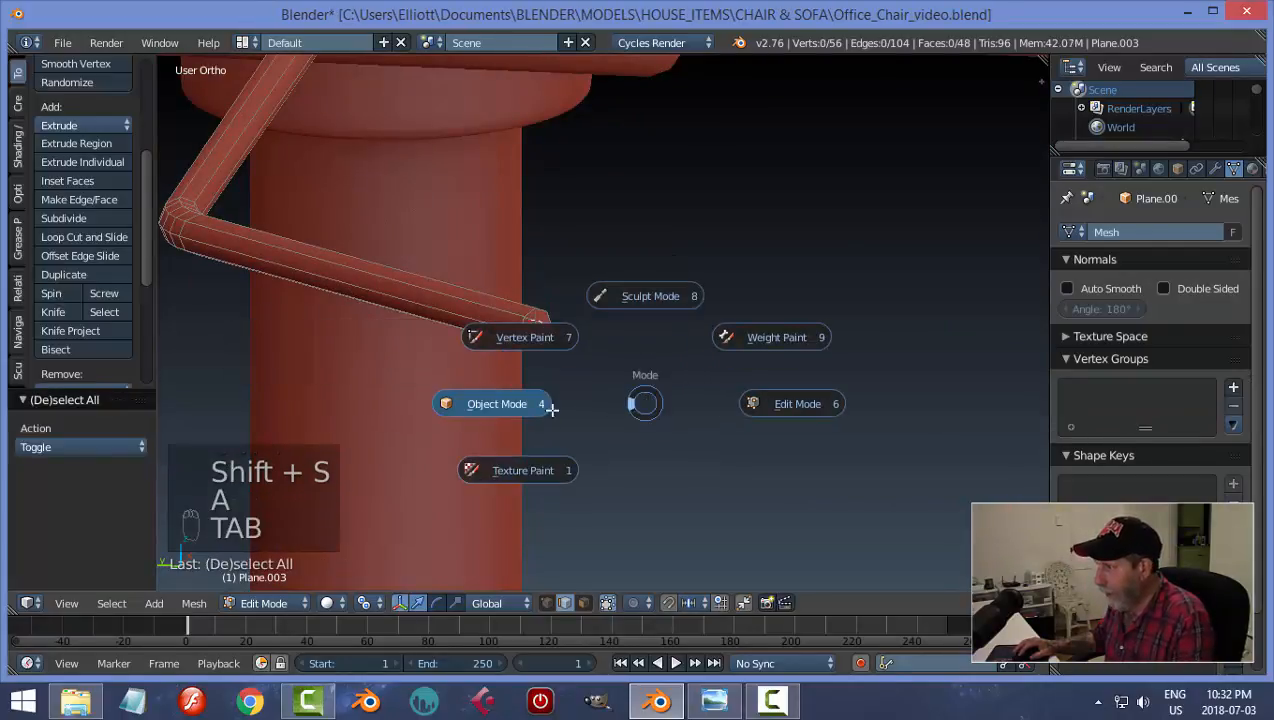
left_click(549, 404)
scroll(630, 395, "down", 5)
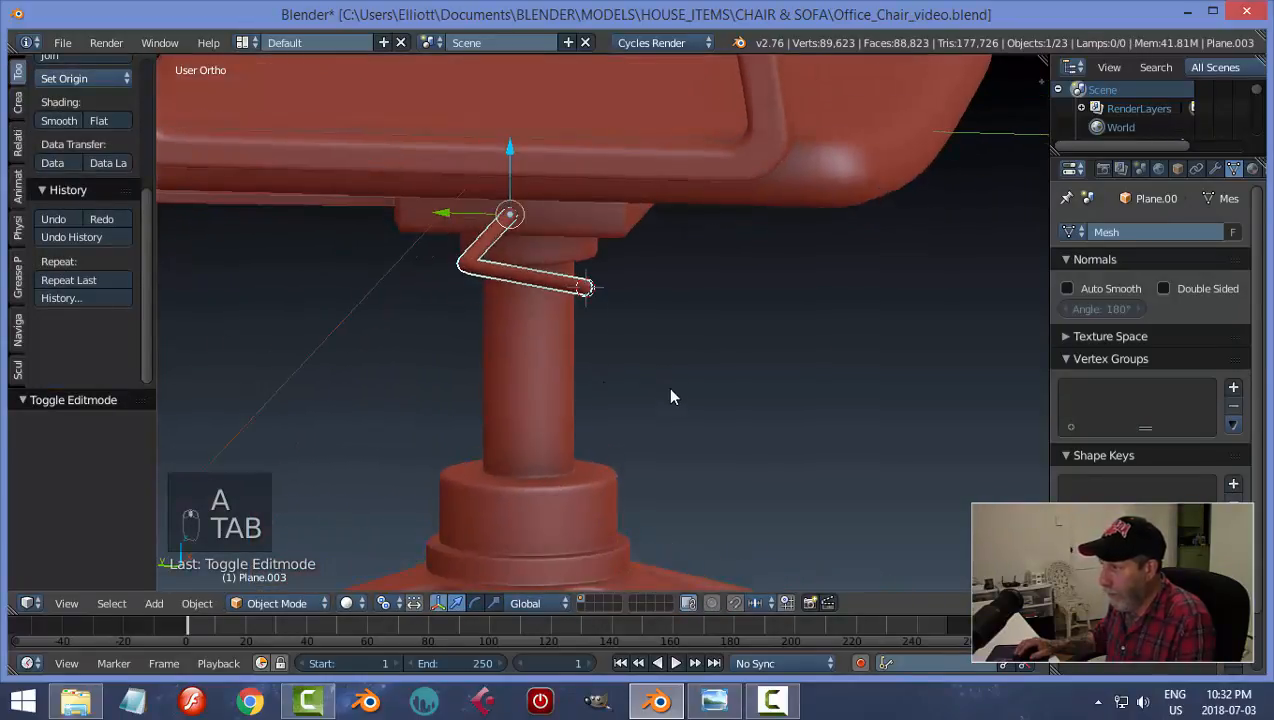
Step: Add an 18-vertex mesh circle at the lever's end and scale it down to about 0.086
key("shift+a")
mouse_move(667, 386)
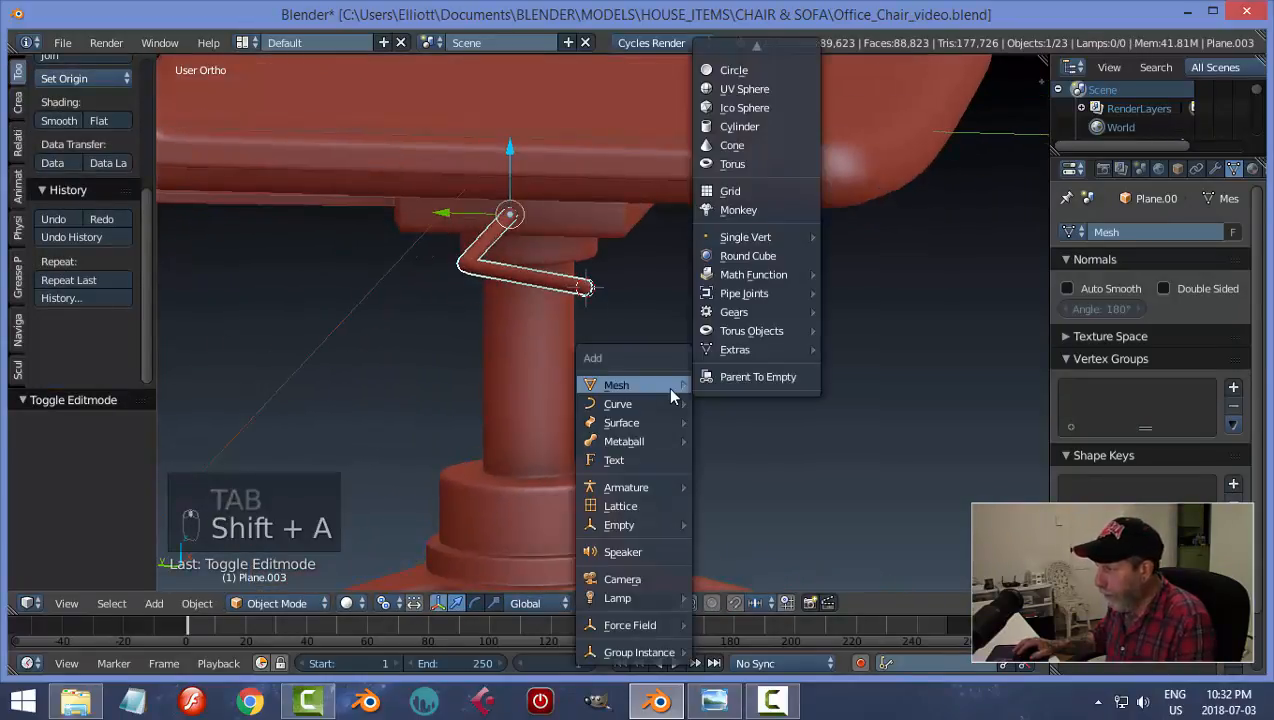
left_click(752, 69)
scroll(706, 388, "down", 3)
middle_click_drag(678, 401, 674, 421)
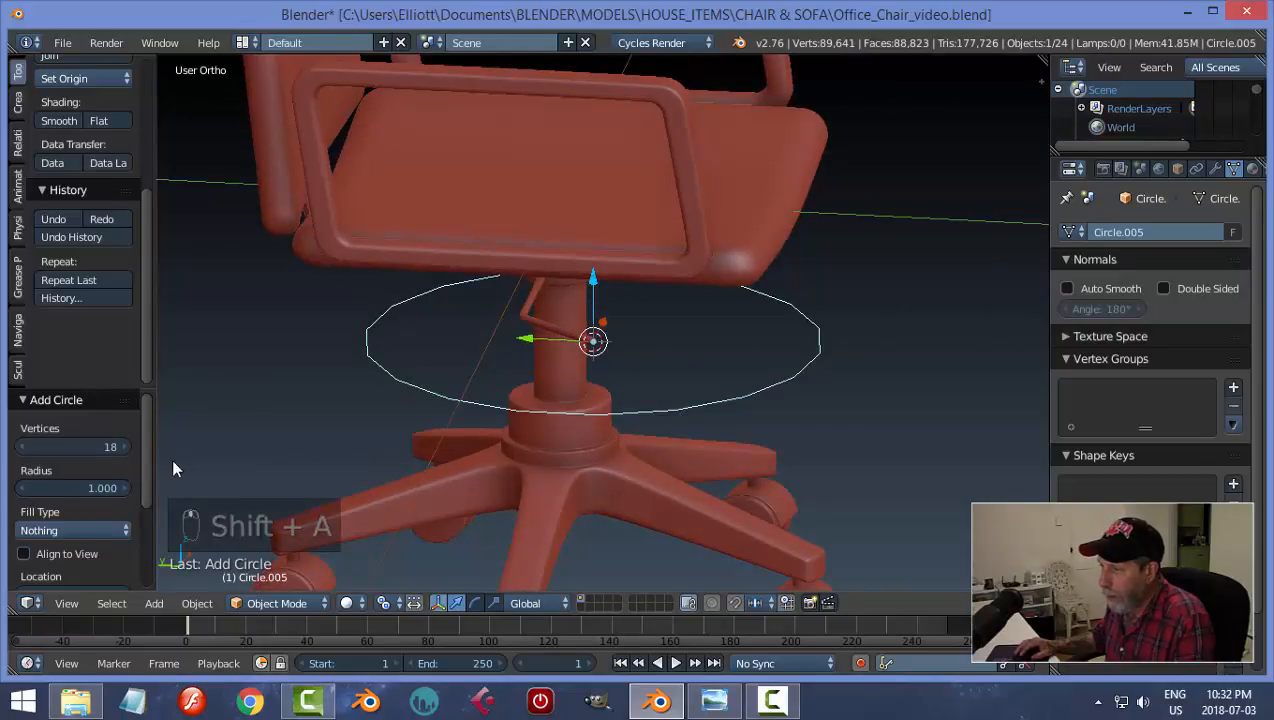
middle_click_drag(600, 449, 626, 452)
key("s")
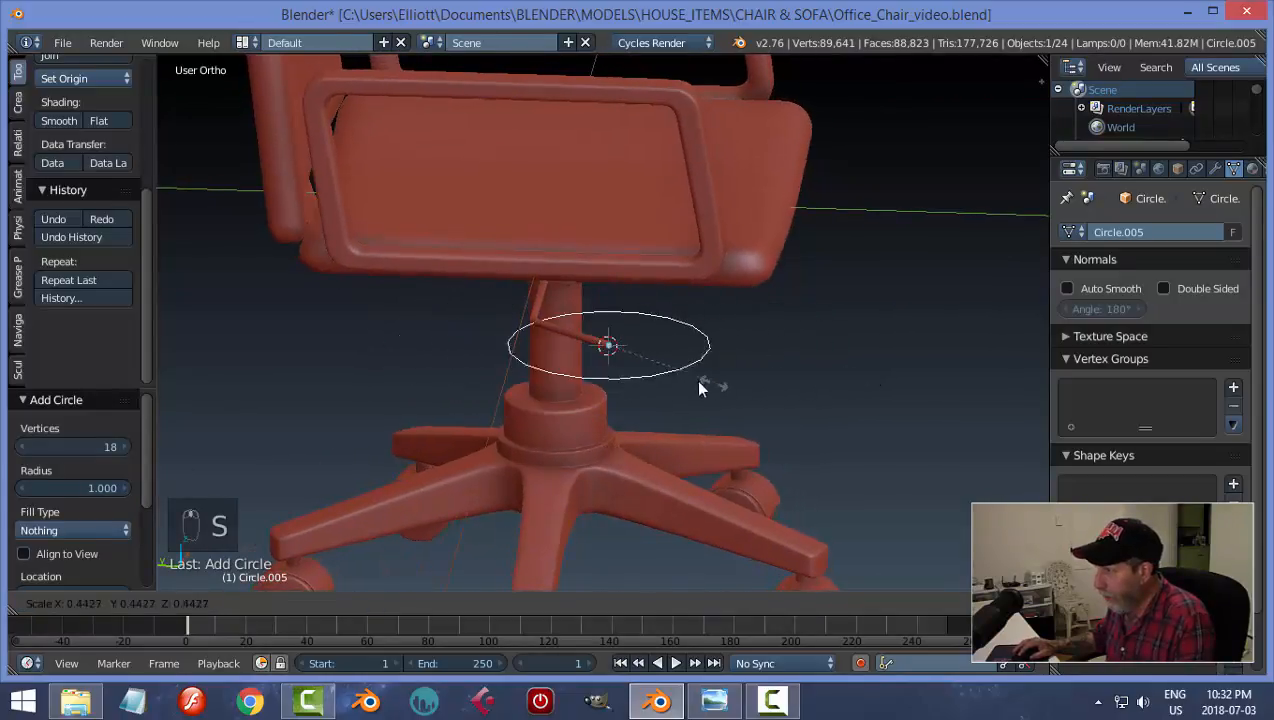
left_click(622, 371)
key("KP_Decimal")
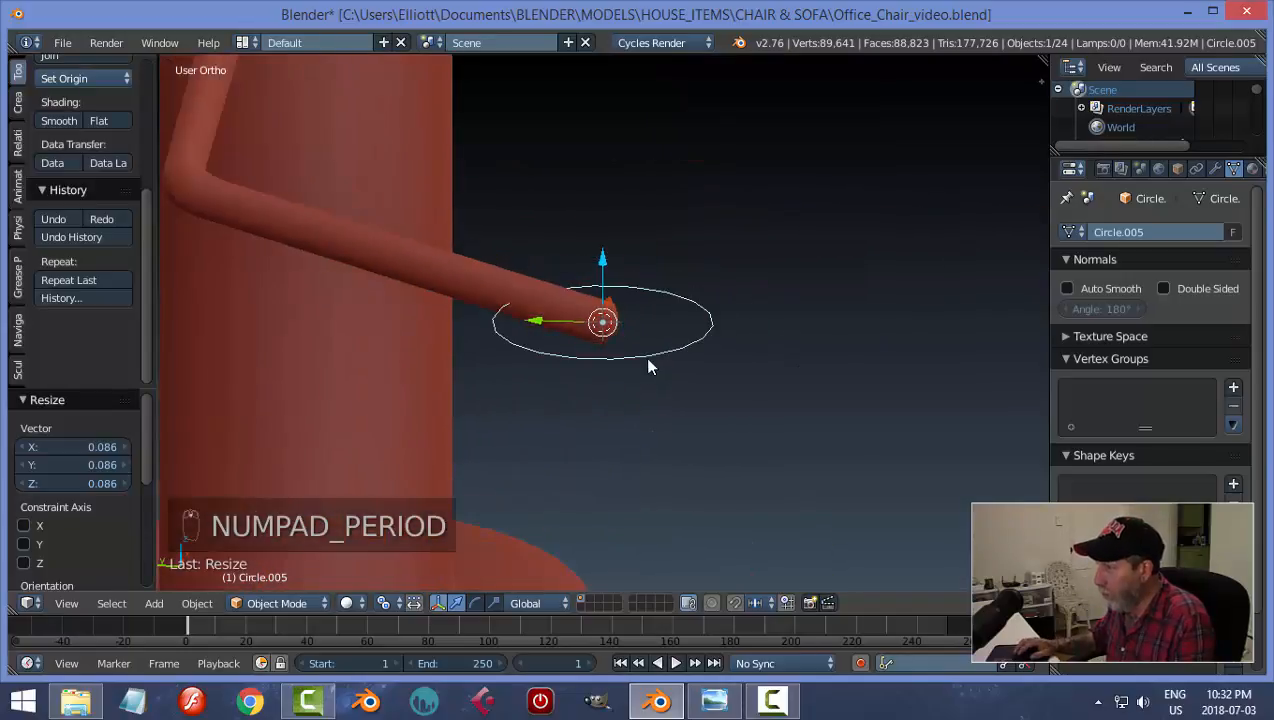
Step: Extrude the circle's edge inward twice, scaling the first ring by about 0.83 and the second by about 0.589
key("Tab")
left_click(824, 390)
middle_click_drag(785, 401, 808, 418)
key("e")
right_click(839, 410)
key("s")
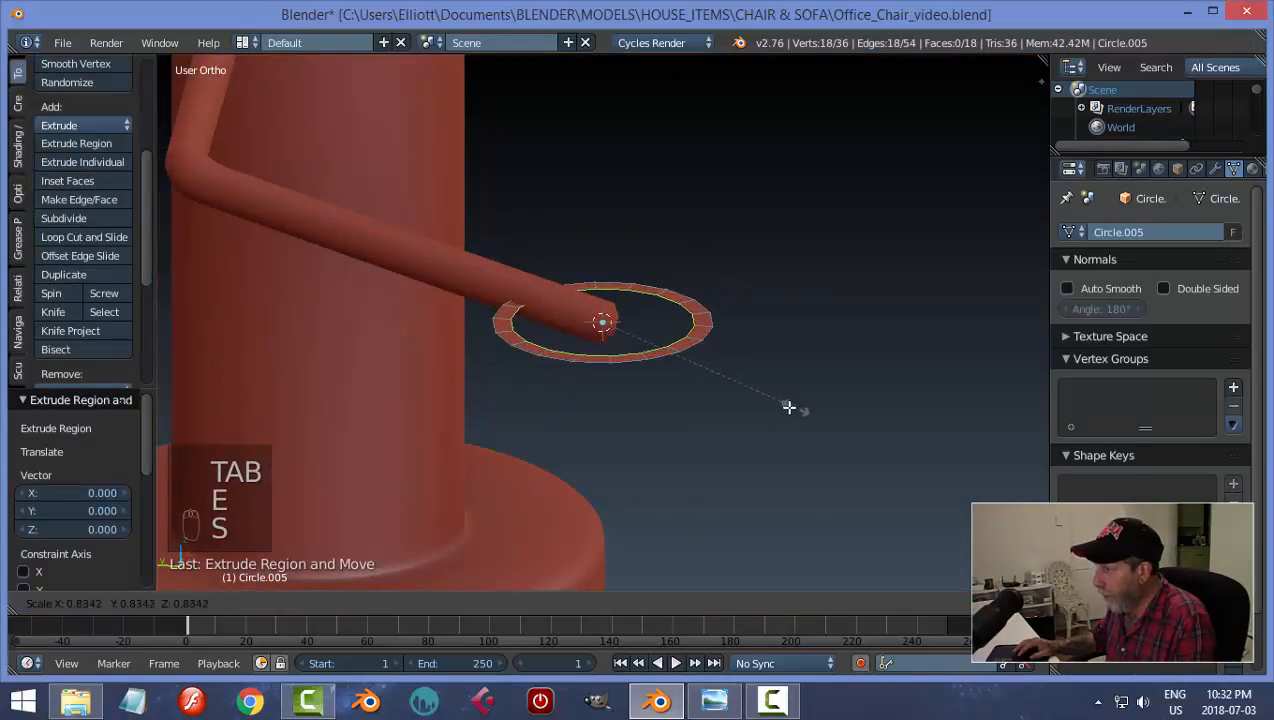
left_click(782, 407)
key("e")
right_click(782, 406)
key("s")
left_click(692, 395)
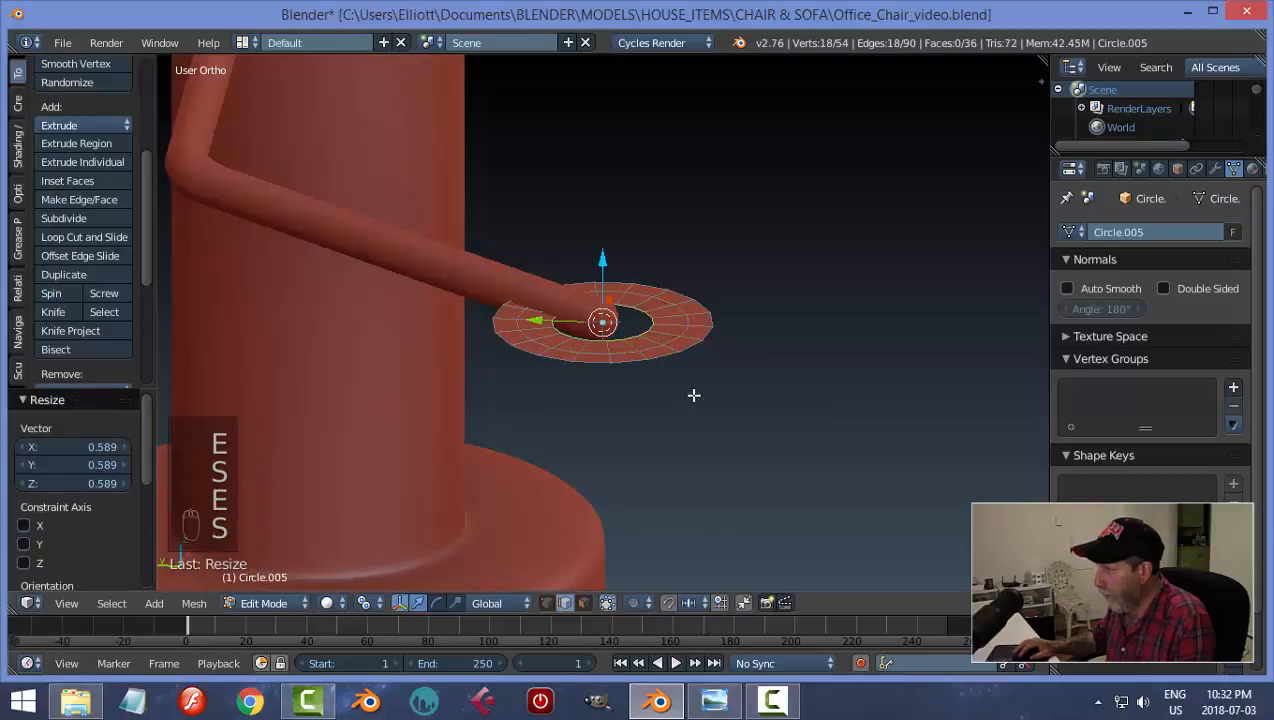
Step: Extrude the inner ring again and merge its vertices at center to close the disc
key("e")
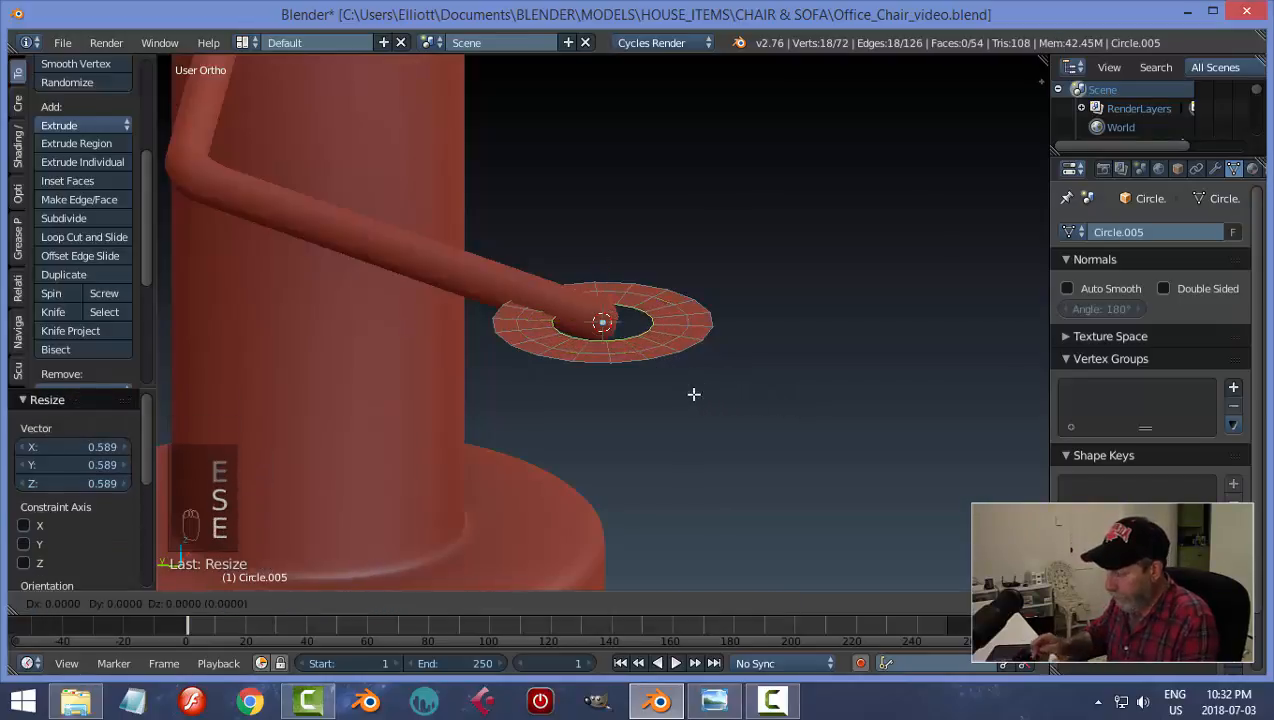
right_click(694, 394)
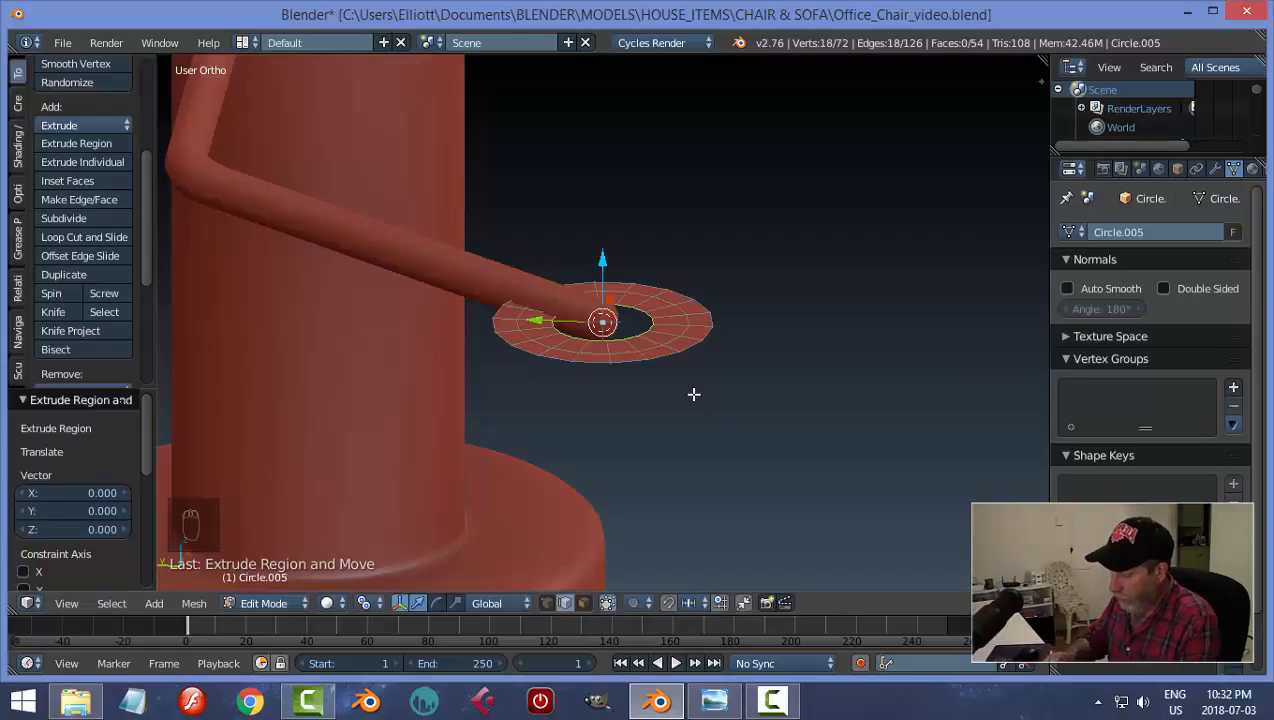
key("alt+m")
left_click(694, 394)
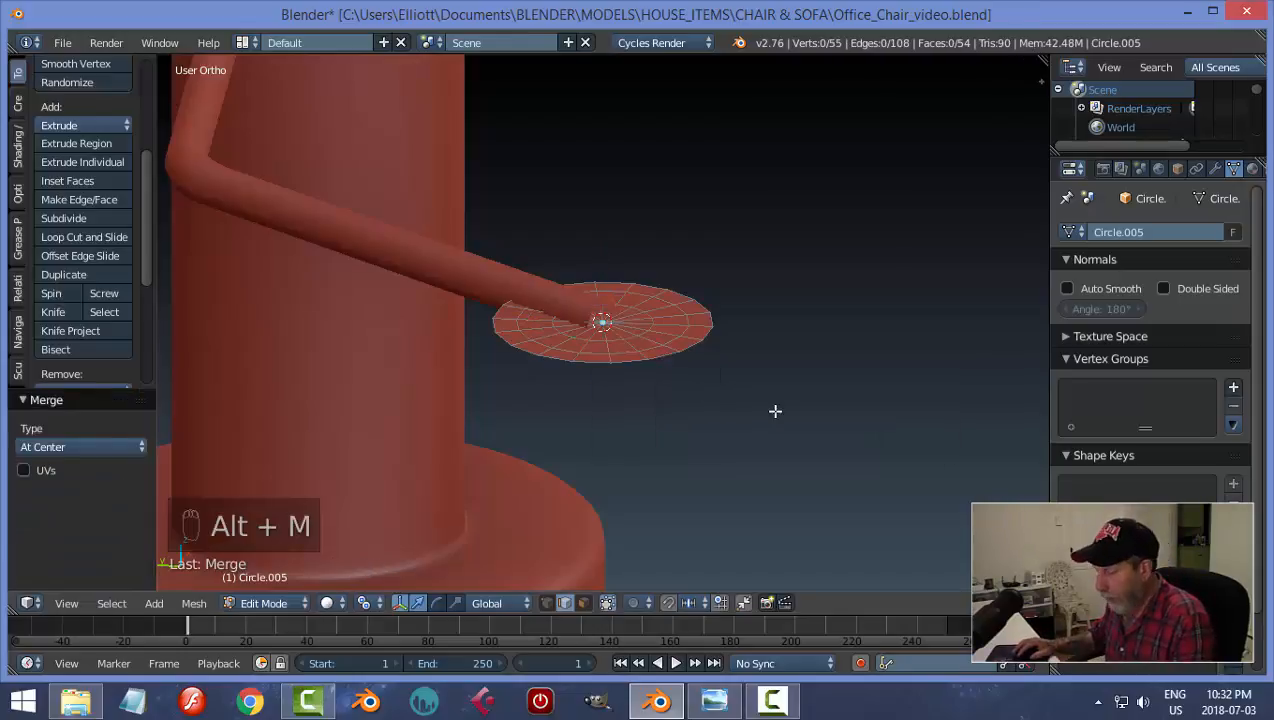
Step: Extrude the whole disc upward about 0.031 and raise its top face by about 0.007 along Z
key("a")
middle_click_drag(773, 412, 768, 404)
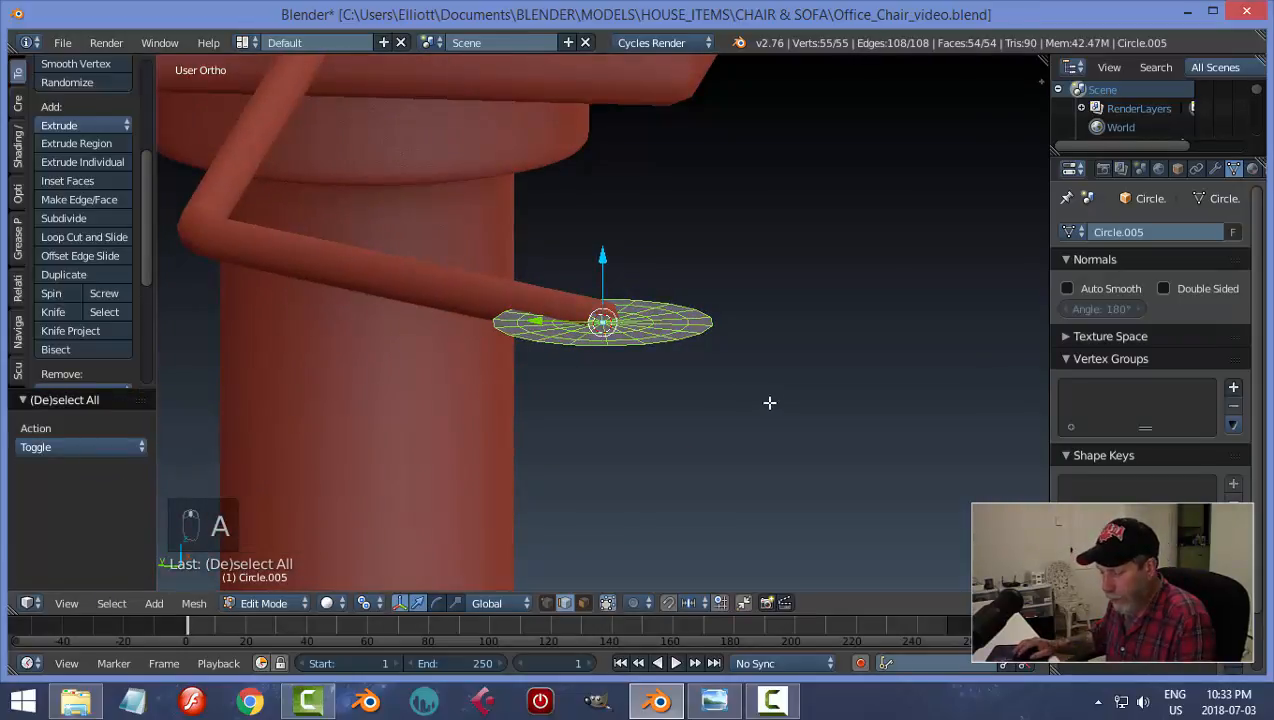
key("e")
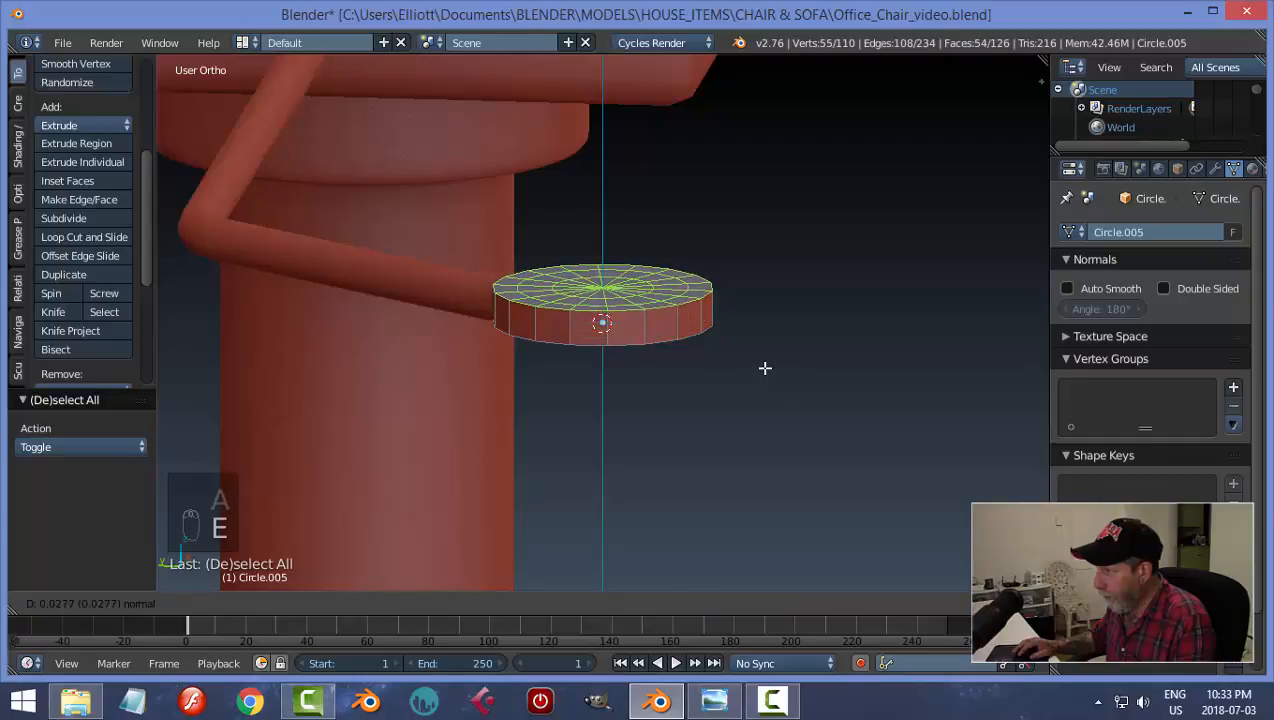
left_click(700, 413)
middle_click_drag(700, 413, 744, 392)
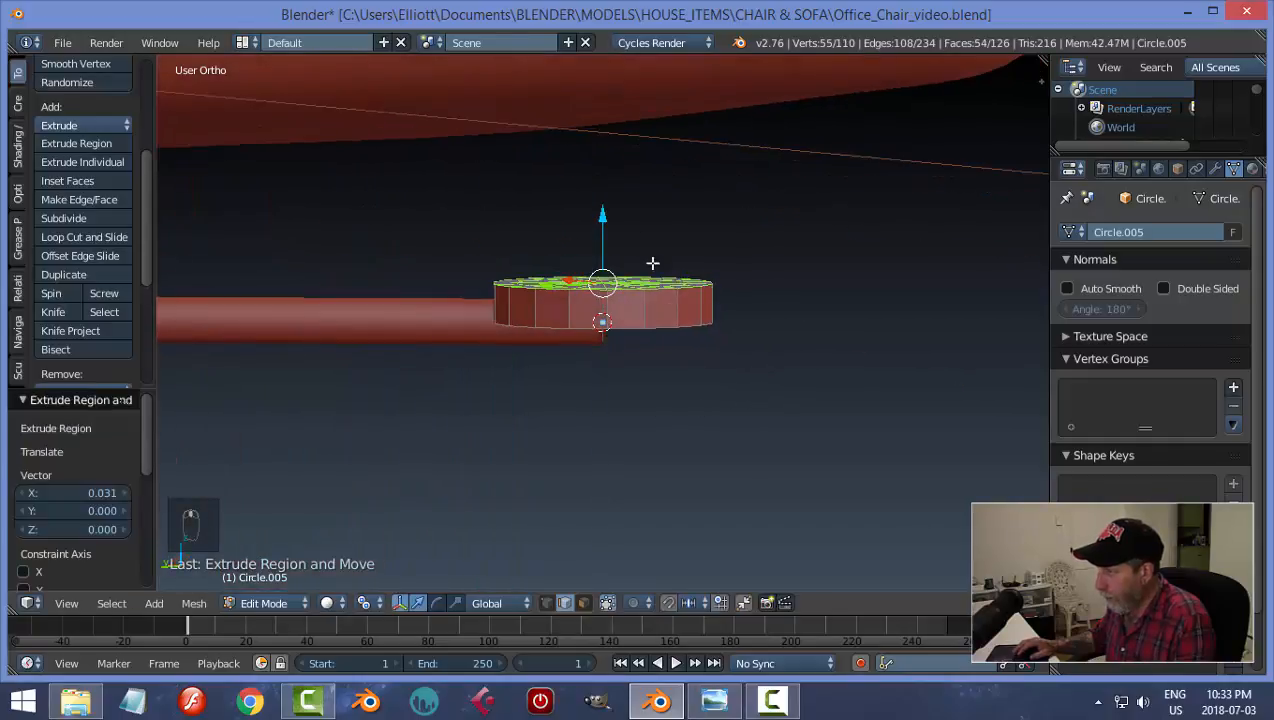
left_click(601, 214)
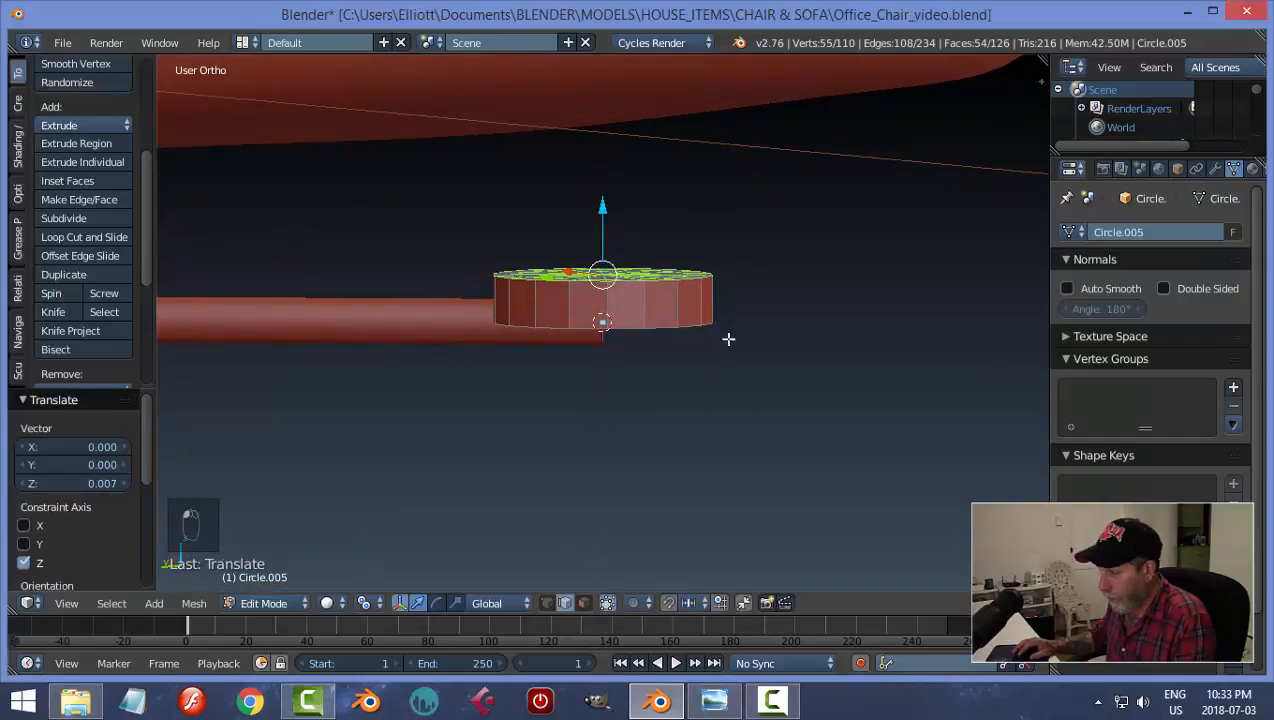
Step: In Object Mode, lower the knob by about 0.017, scale it about 1.2 along Z and lower it another 0.004
key("a")
key("Tab")
left_click(600, 343)
left_click_drag(604, 262, 606, 225)
key("s")
key("z")
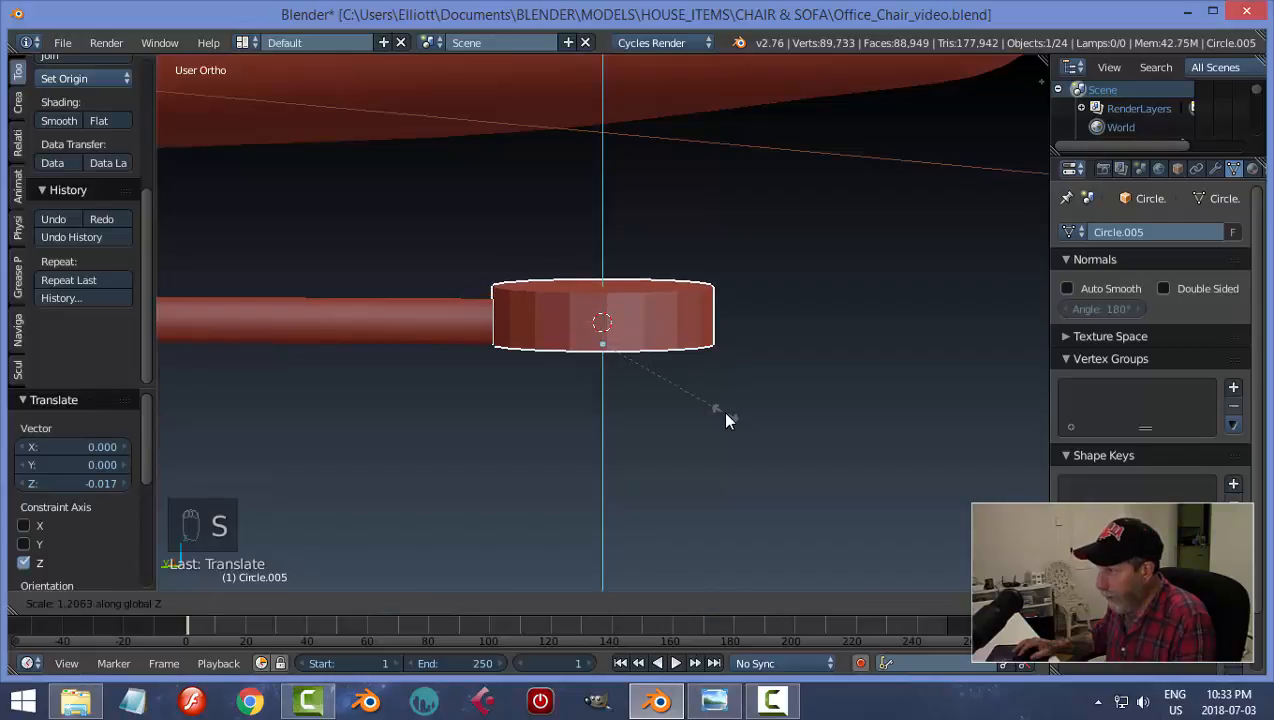
left_click(718, 405)
left_click_drag(604, 284, 605, 289)
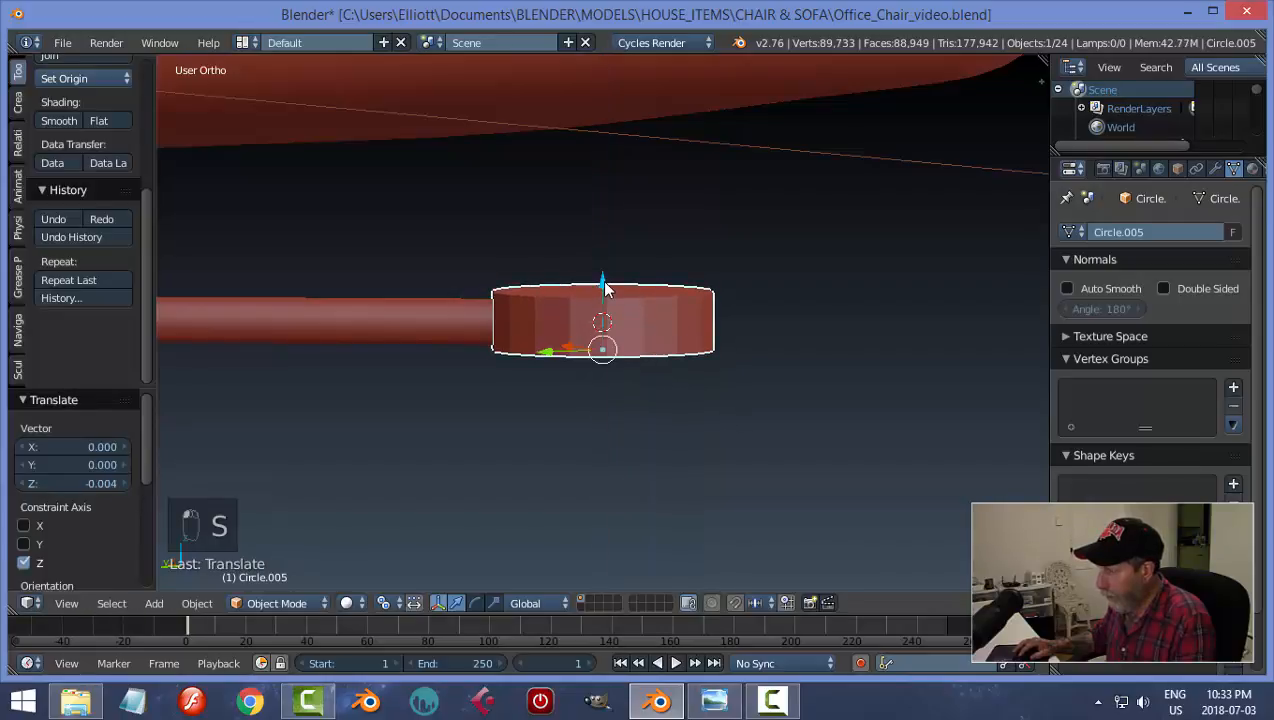
Step: In Edit Mode, select the knob's upper and lower rim edge loops and bevel them about 0.066 with 3 segments
middle_click_drag(725, 376, 716, 401)
key("Tab")
middle_click_drag(791, 421, 762, 432)
key("ctrl+Tab")
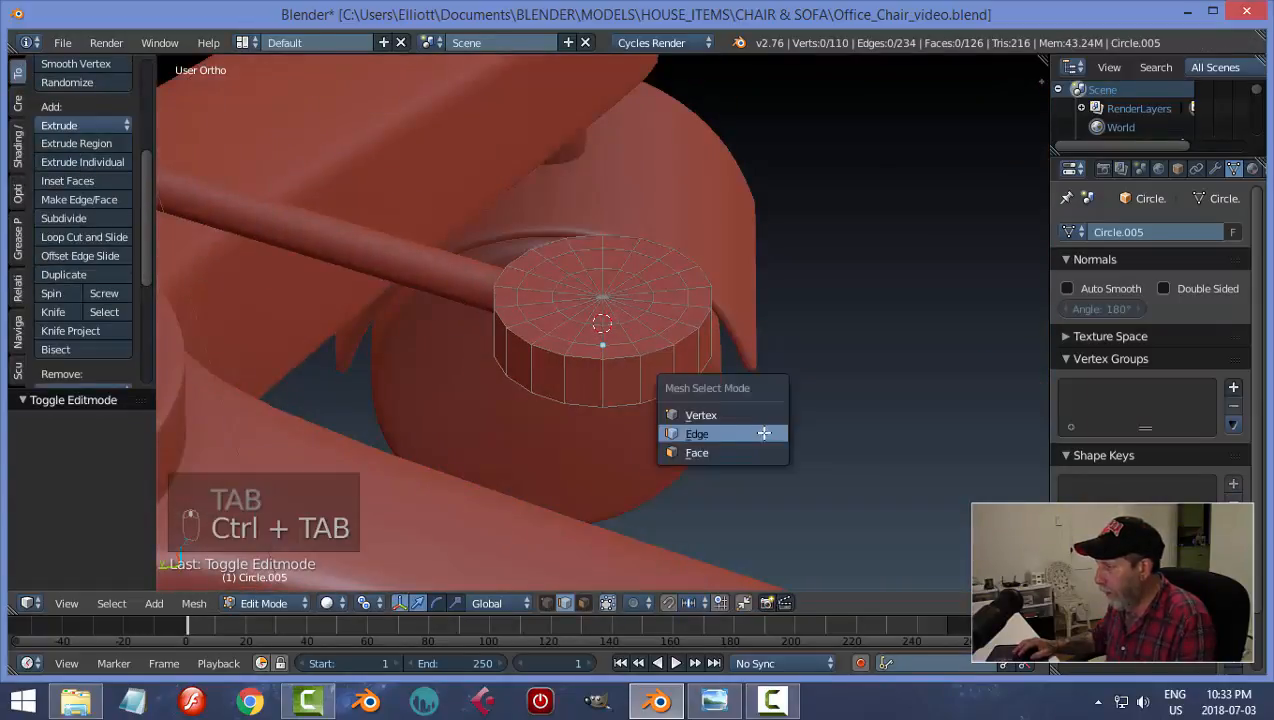
left_click(732, 434)
right_click(688, 339, "alt")
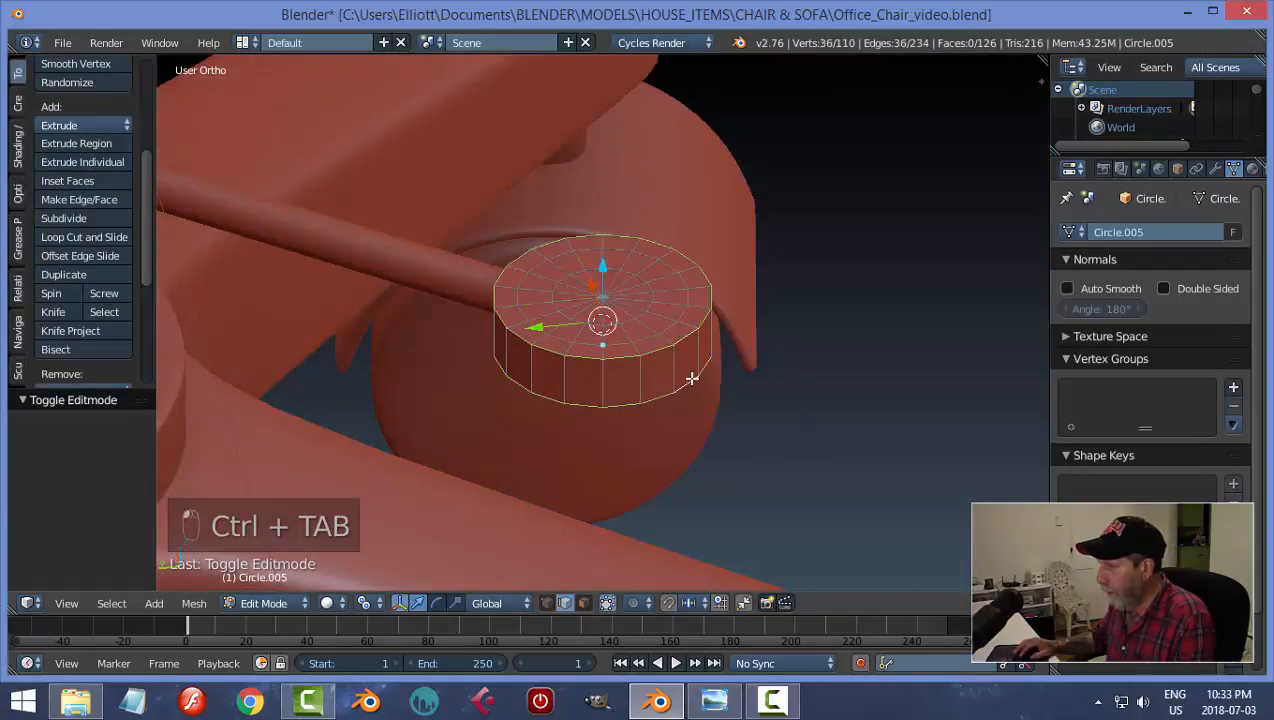
middle_click_drag(692, 378, 790, 410)
key("ctrl+b")
key("ctrl+b")
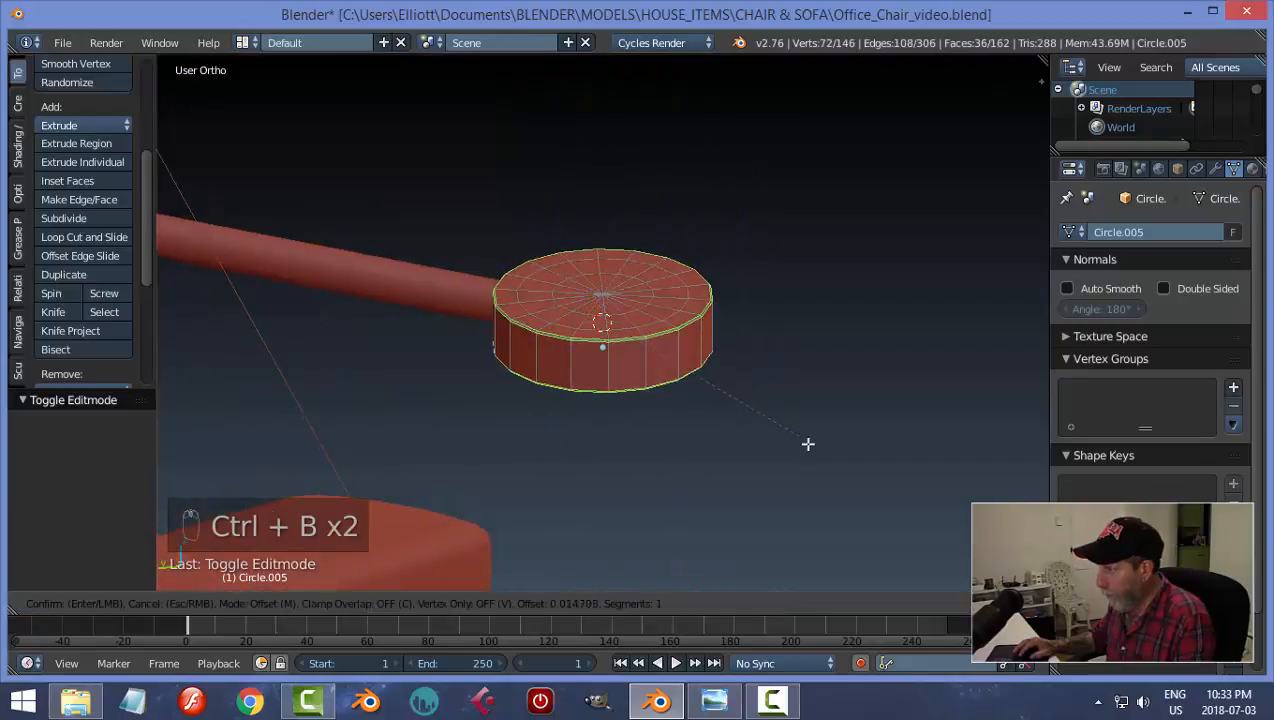
scroll(845, 492, "up", 2)
left_click(845, 492)
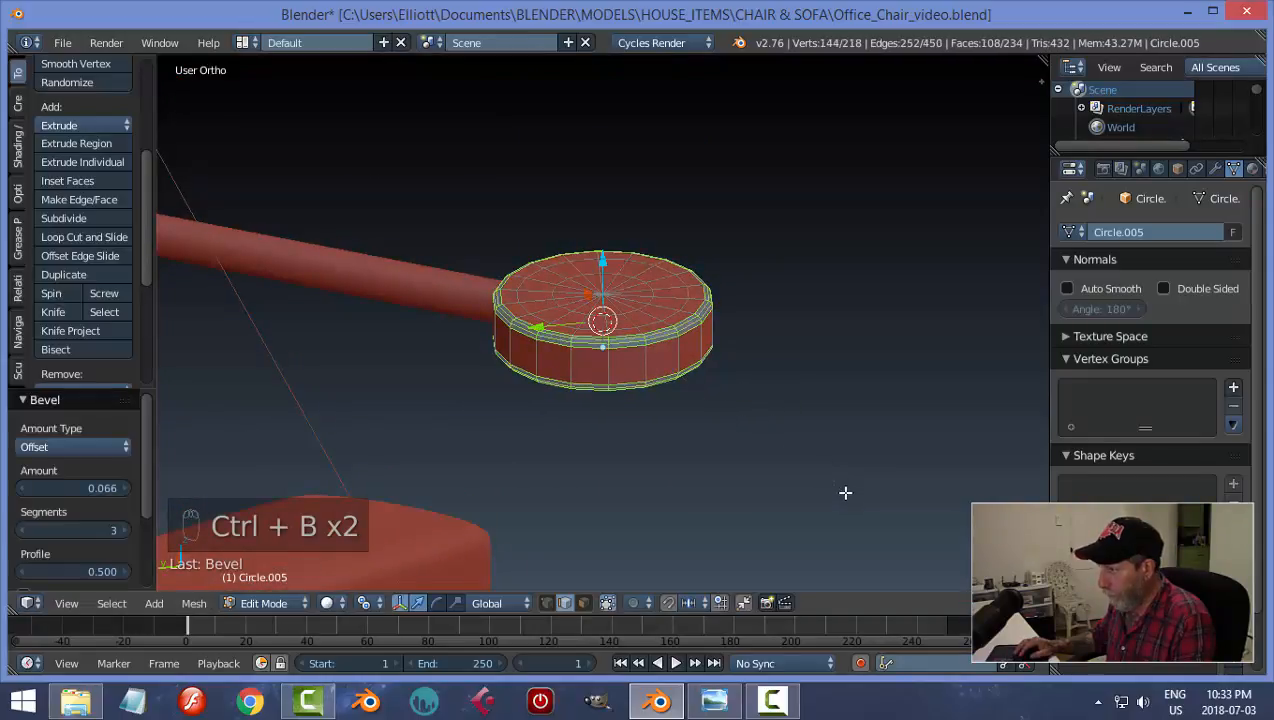
key("a")
key("Tab")
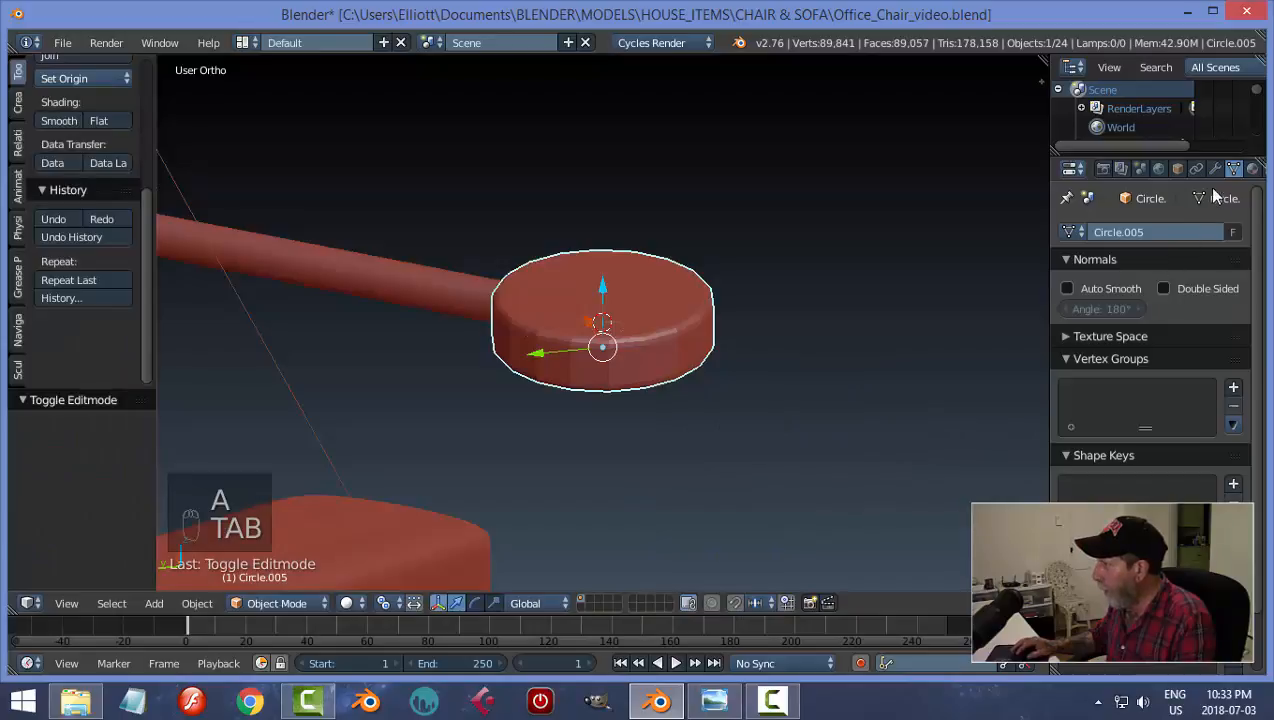
Step: Add a Subdivision Surface modifier with 2 view subdivisions to the knob and apply smooth shading
left_click(1215, 169)
left_click(1118, 233)
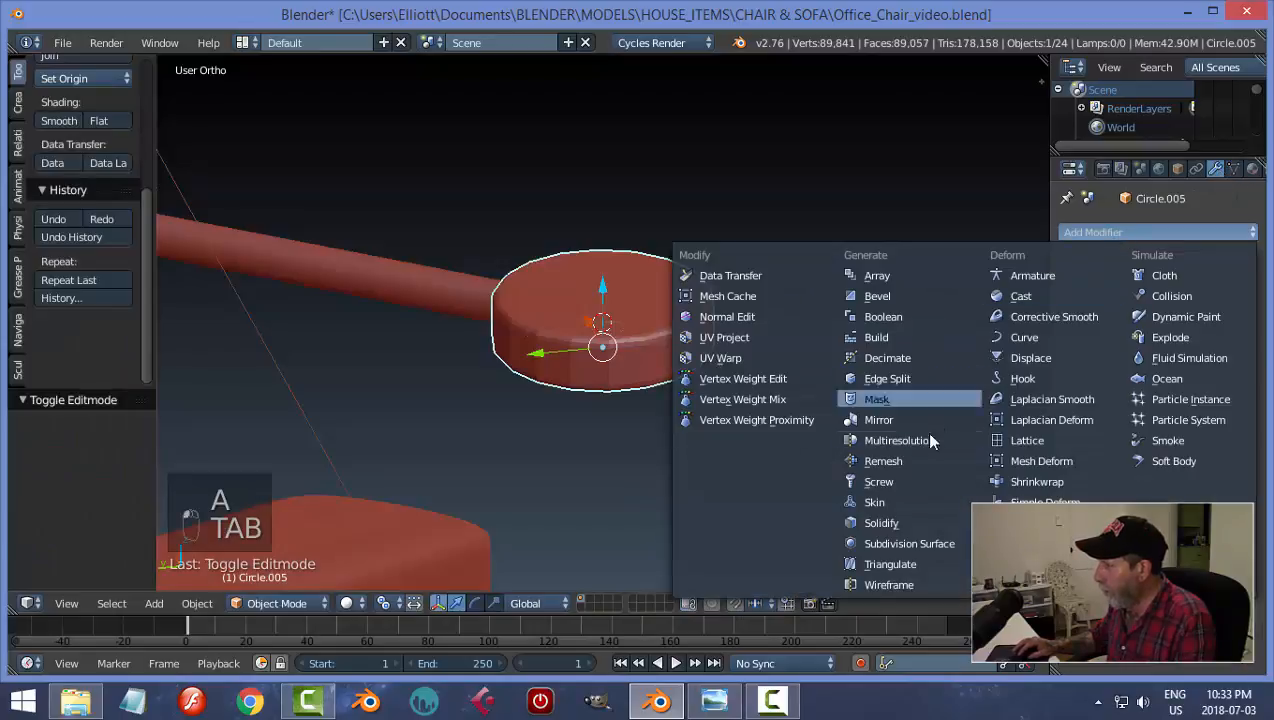
left_click(915, 537)
left_click(1148, 362)
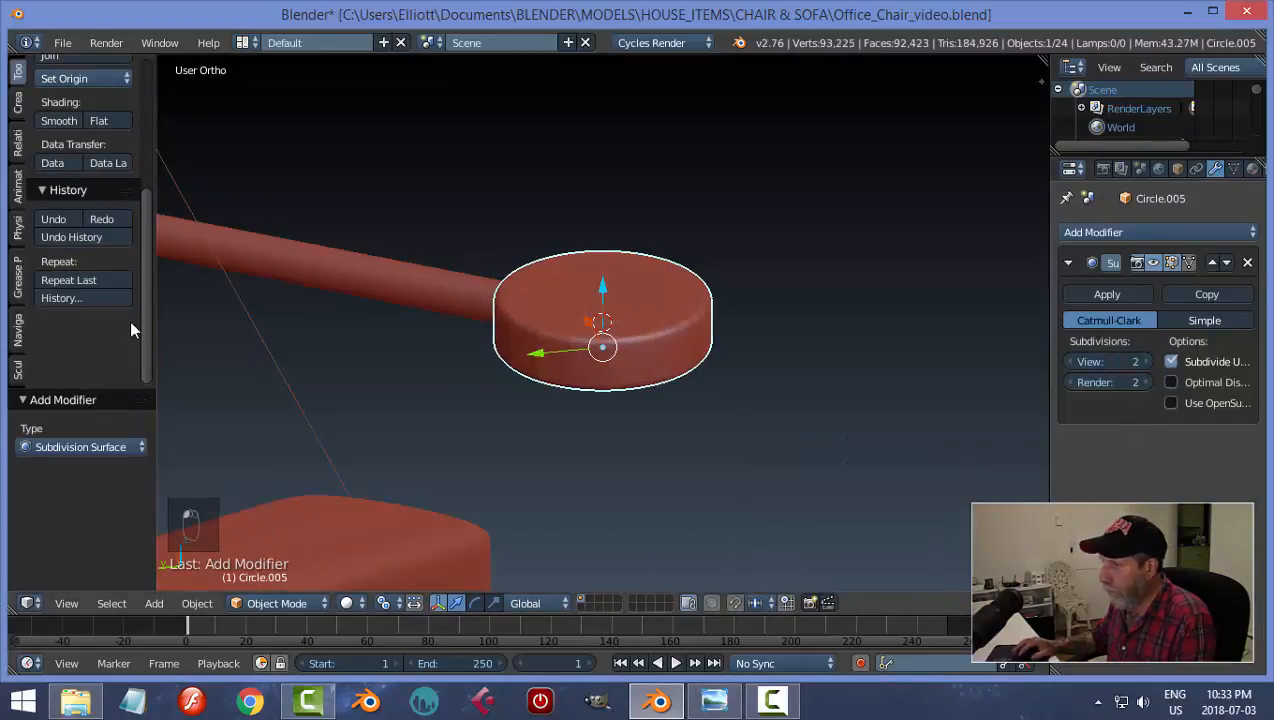
left_click(60, 121)
key("a")
Step: Save the chair file Office_Chair_video.blend
scroll(734, 378, "down", 6)
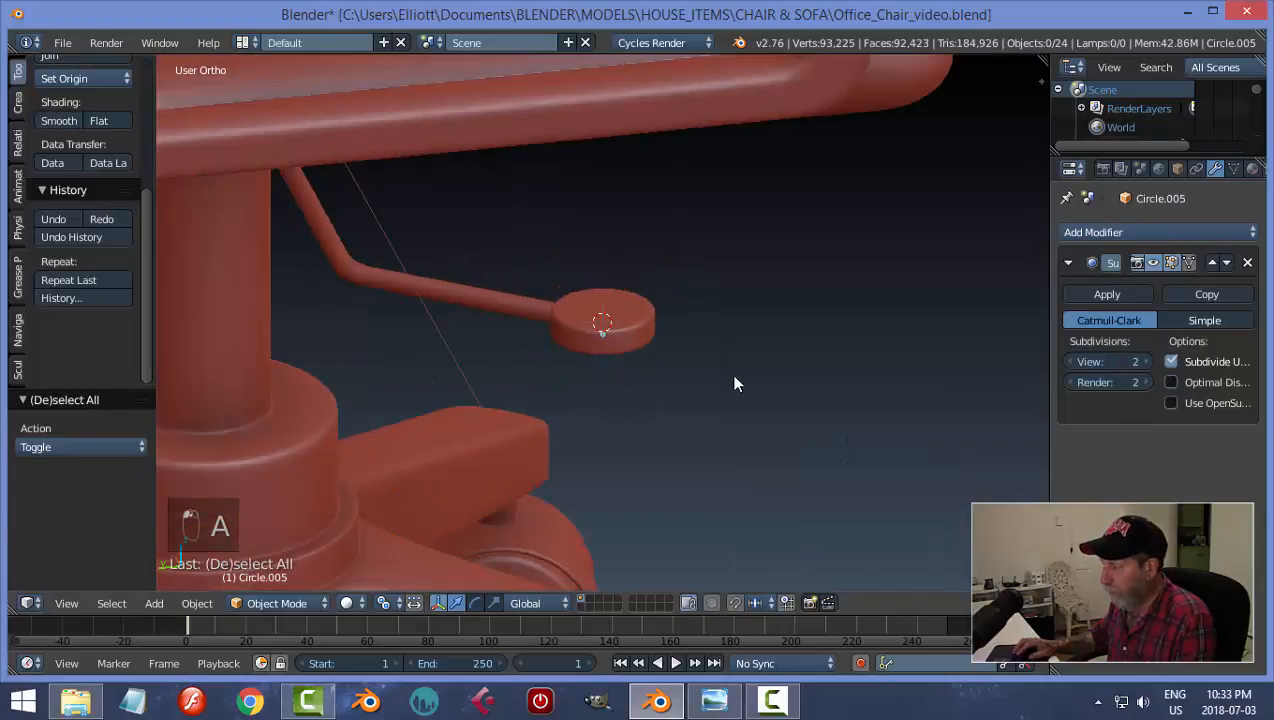
middle_click_drag(768, 331, 694, 464)
key("ctrl+s")
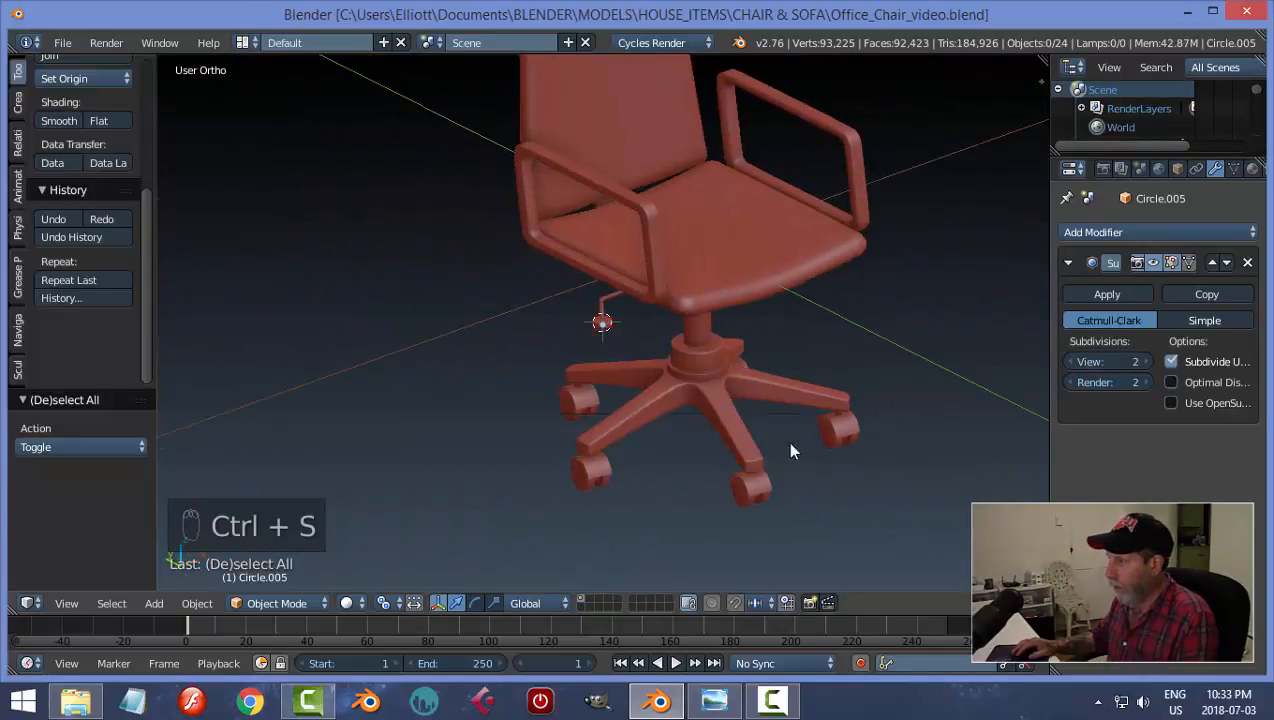
Step: Select the chair's backrest and raise it about 0.119 along Z
middle_click_drag(791, 447, 611, 415)
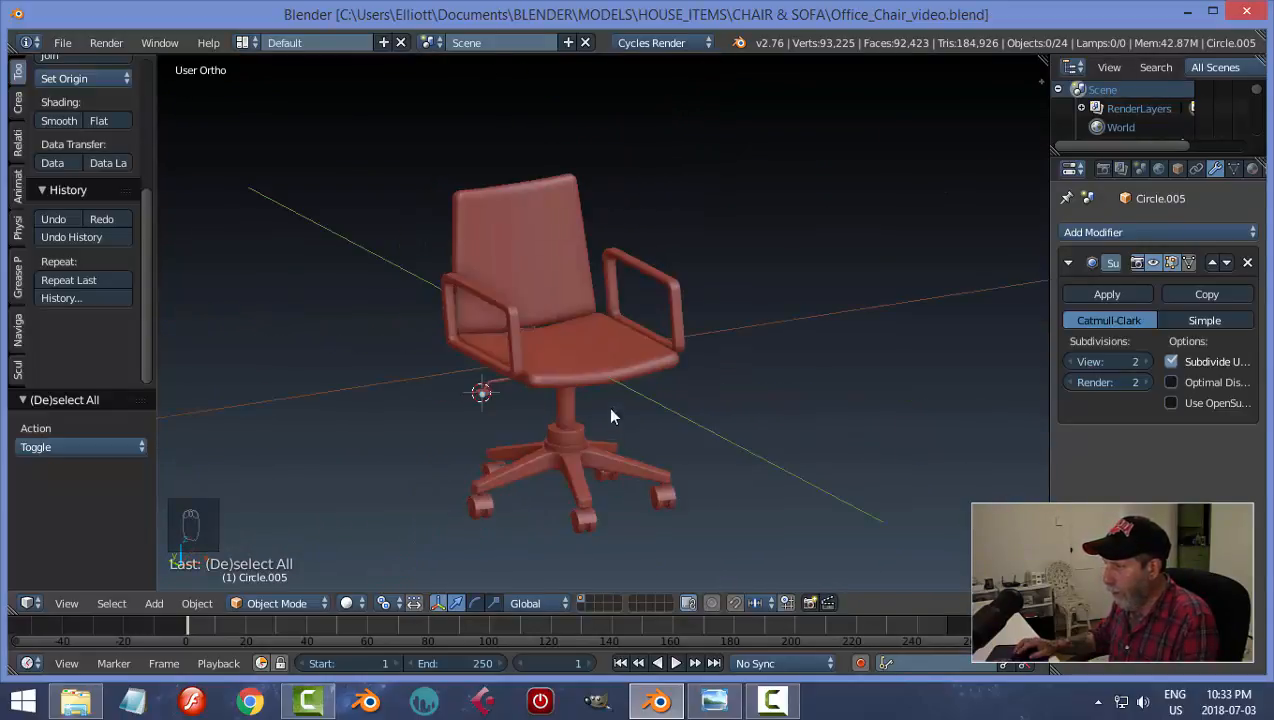
scroll(534, 261, "up", 2)
right_click(531, 251)
key("KP_1")
middle_click_drag(531, 251, 511, 311)
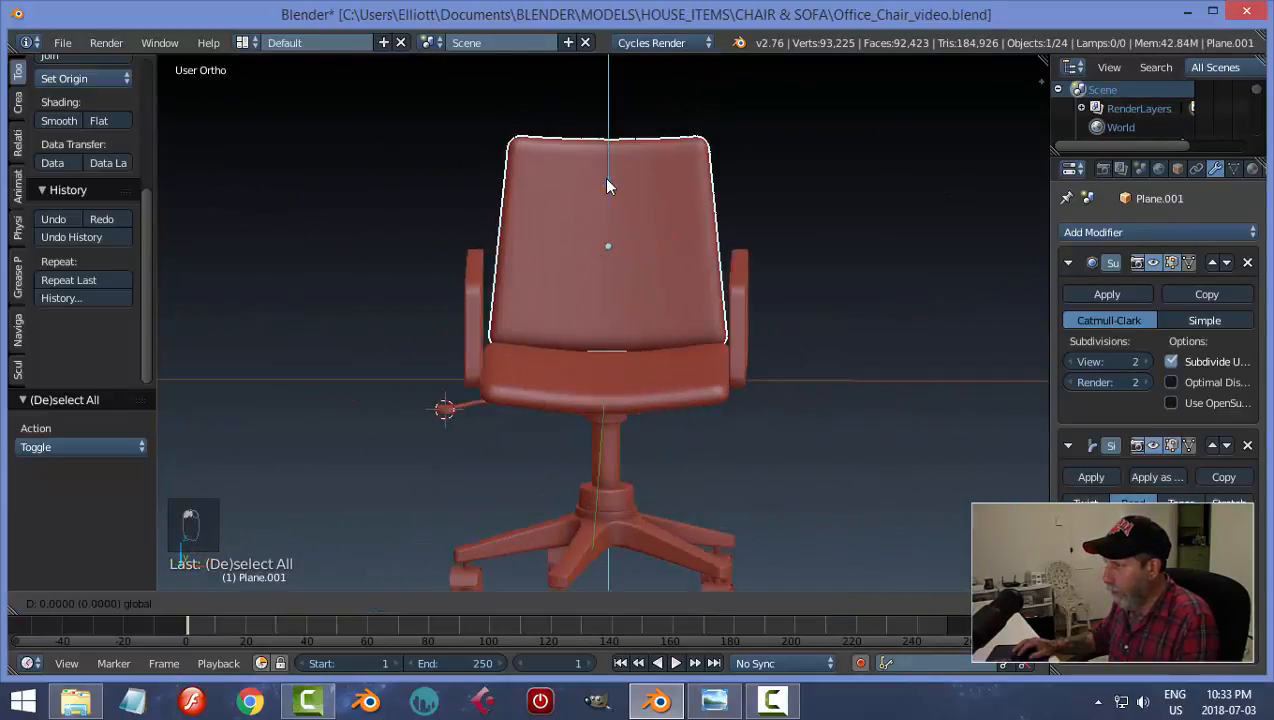
left_click_drag(603, 177, 611, 160)
Step: Examine the gap between the raised backrest and the seat, and the supports beneath the seat, from several angles
middle_click_drag(543, 327, 617, 360)
scroll(398, 415, "up", 3)
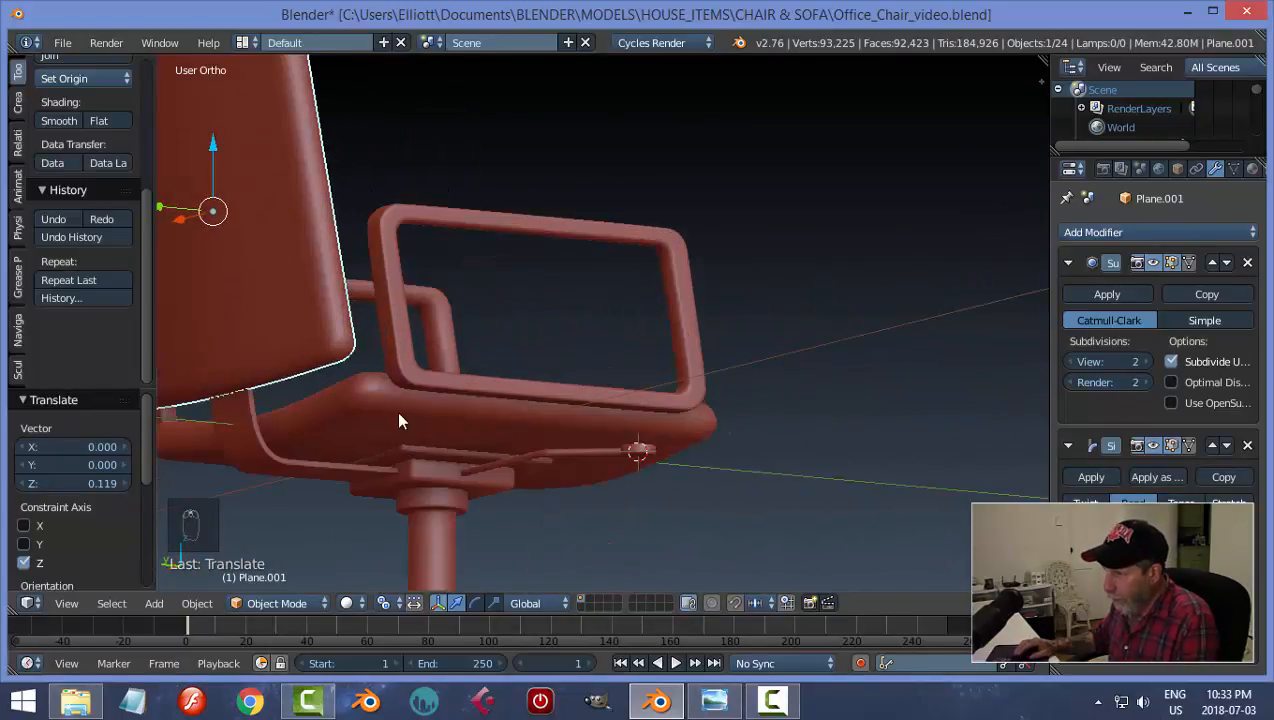
middle_click_drag(398, 415, 503, 455)
scroll(518, 444, "up", 4)
key("a")
scroll(701, 438, "down", 4)
middle_click_drag(701, 438, 505, 403)
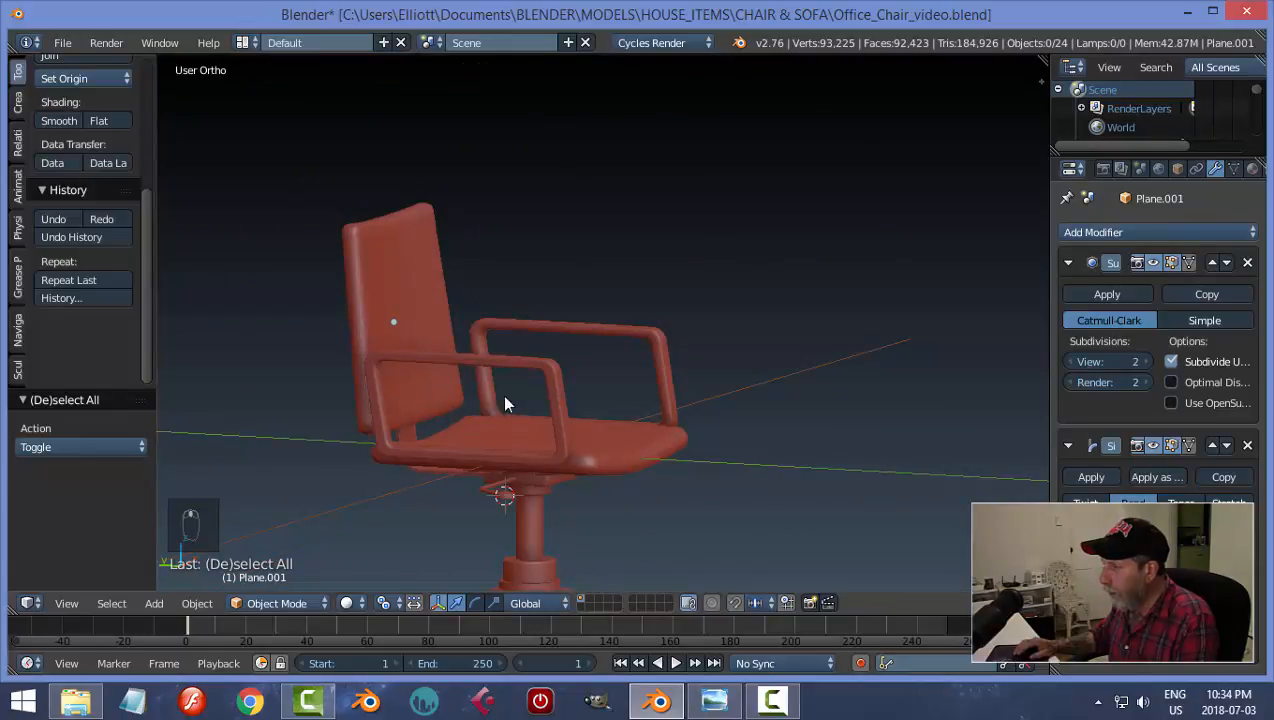
Step: Frame the whole chair, set the render resolution scale to 85% and make an OpenGL render of the viewport
scroll(735, 418, "down", 3)
middle_click_drag(719, 424, 821, 428)
left_click(1103, 168)
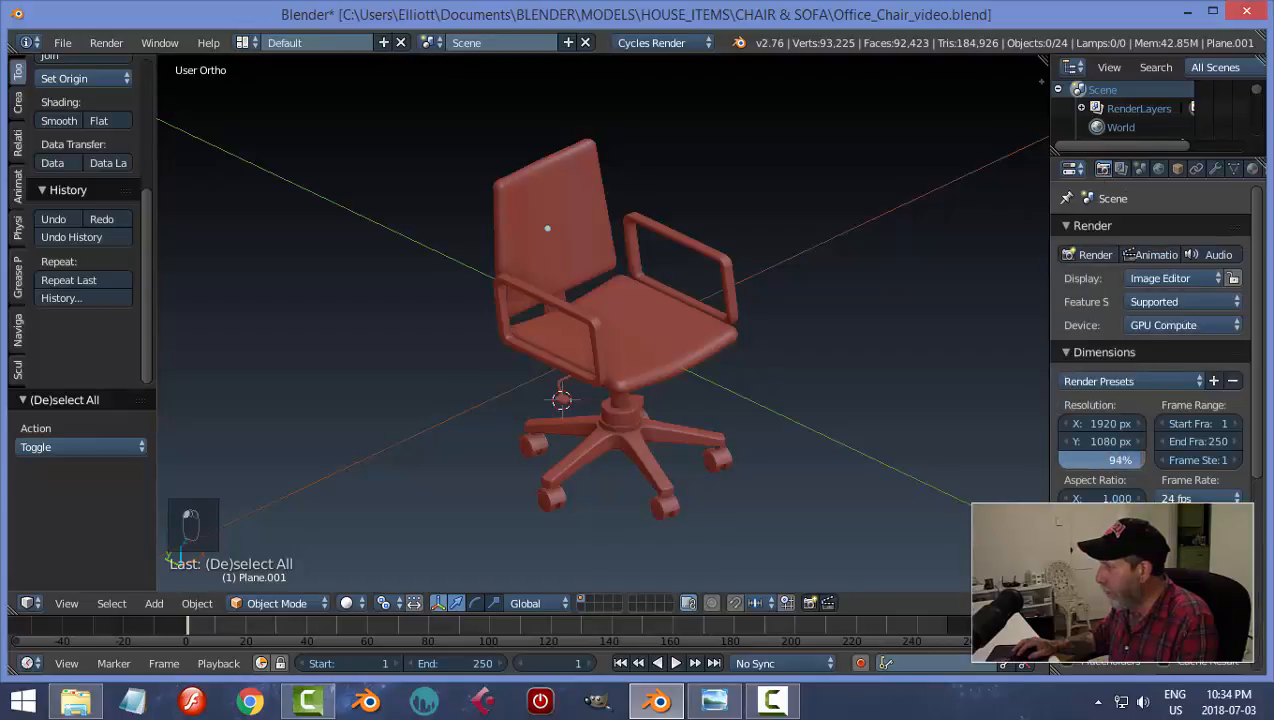
left_click(810, 603)
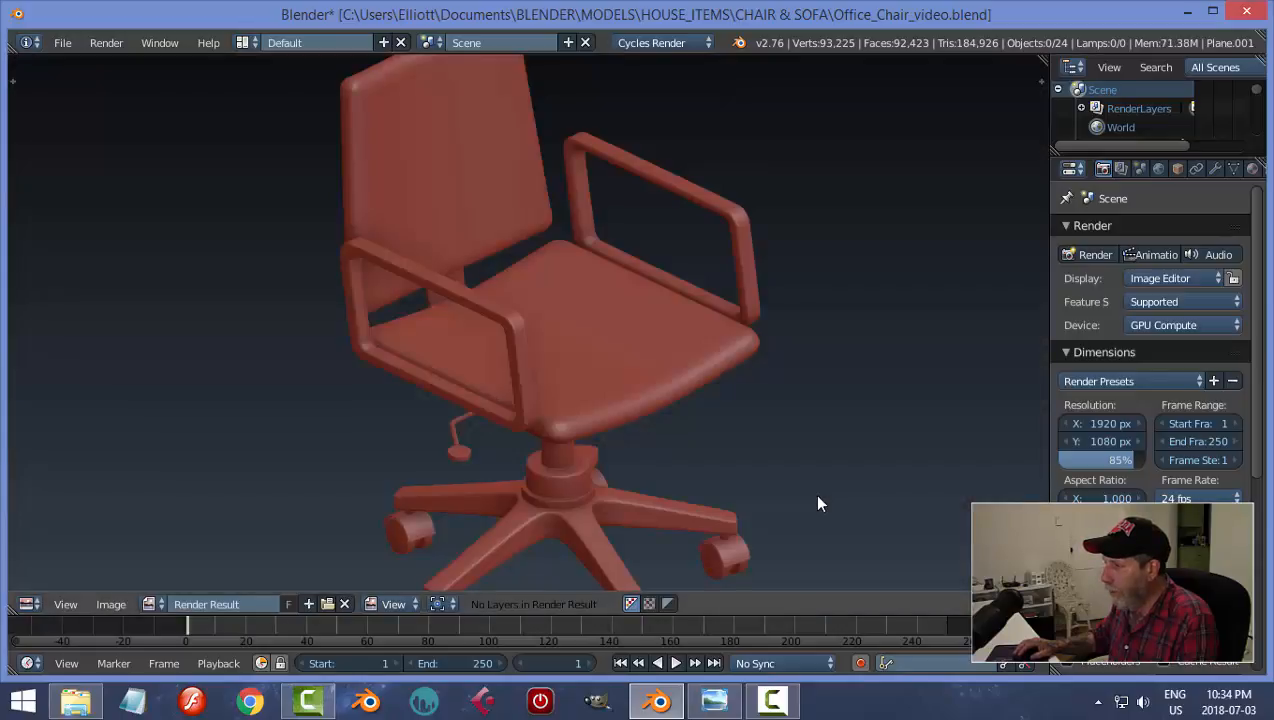